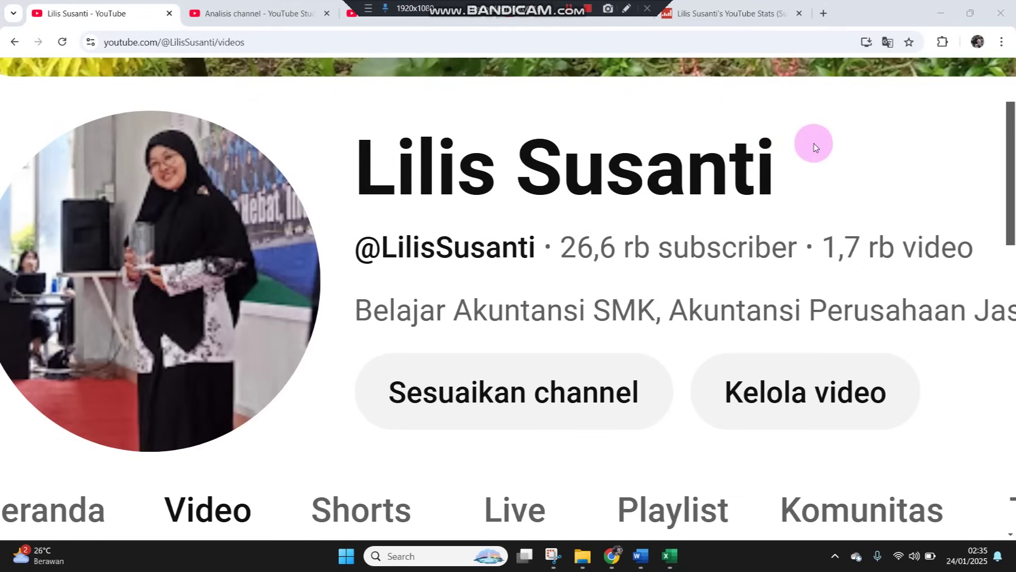
Minimize Chrome to reveal the Word assignment beside a blank Excel sheet
left_click(934, 12)
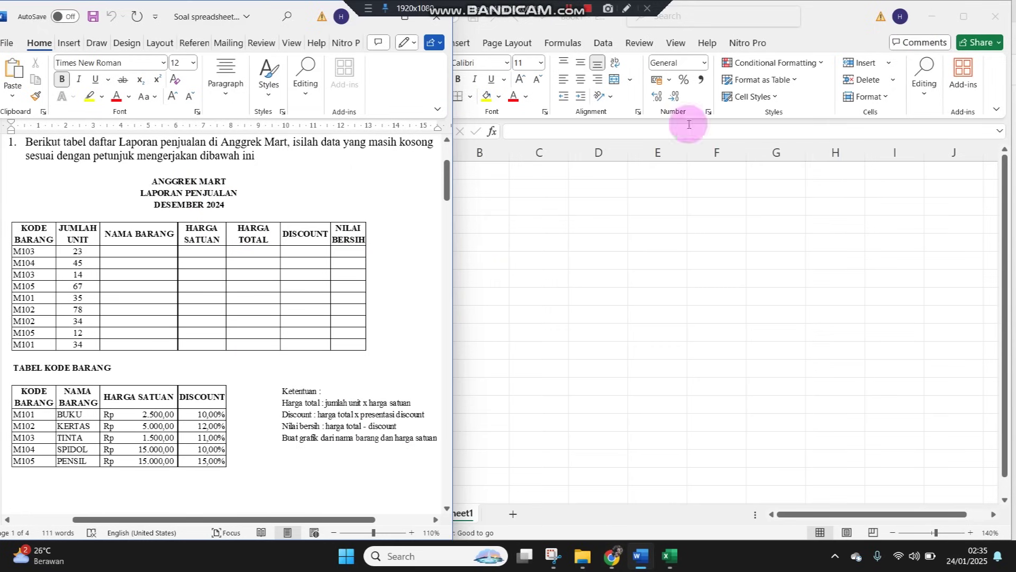
Scroll the Word assignment to its top and switch between it and the blank Excel workbook
scroll(130, 228, "up", 2)
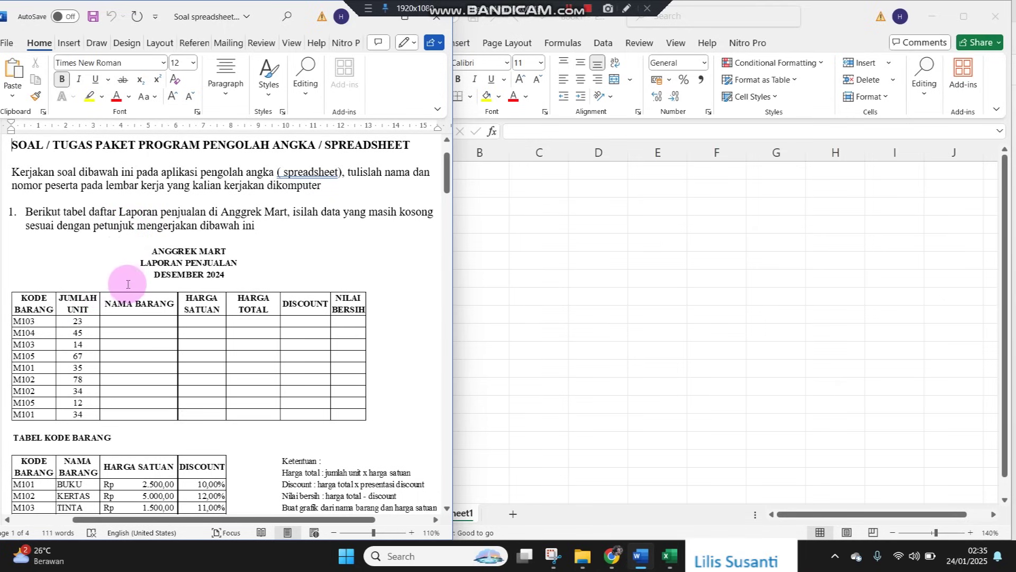
left_click(638, 288)
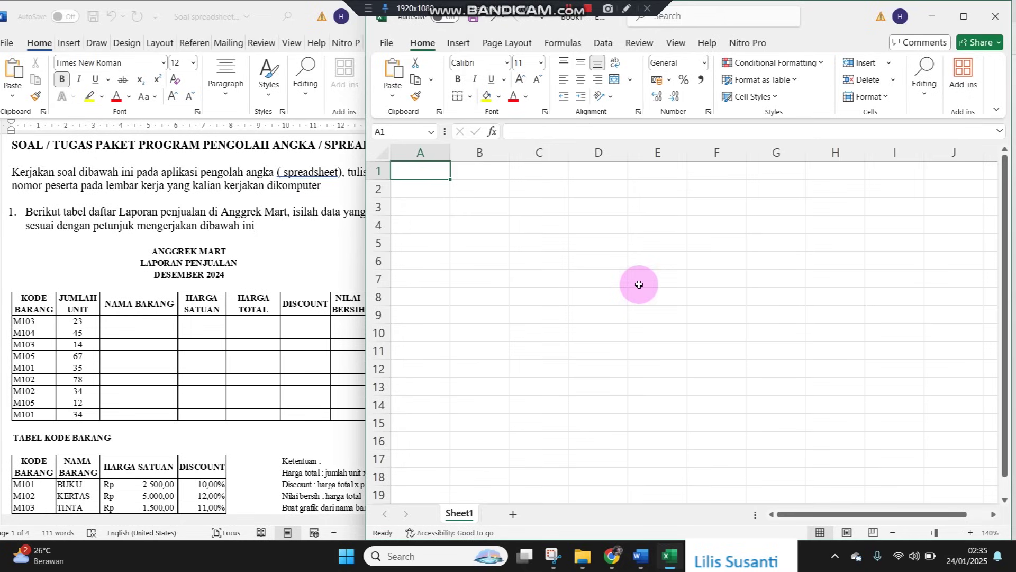
left_click(119, 253)
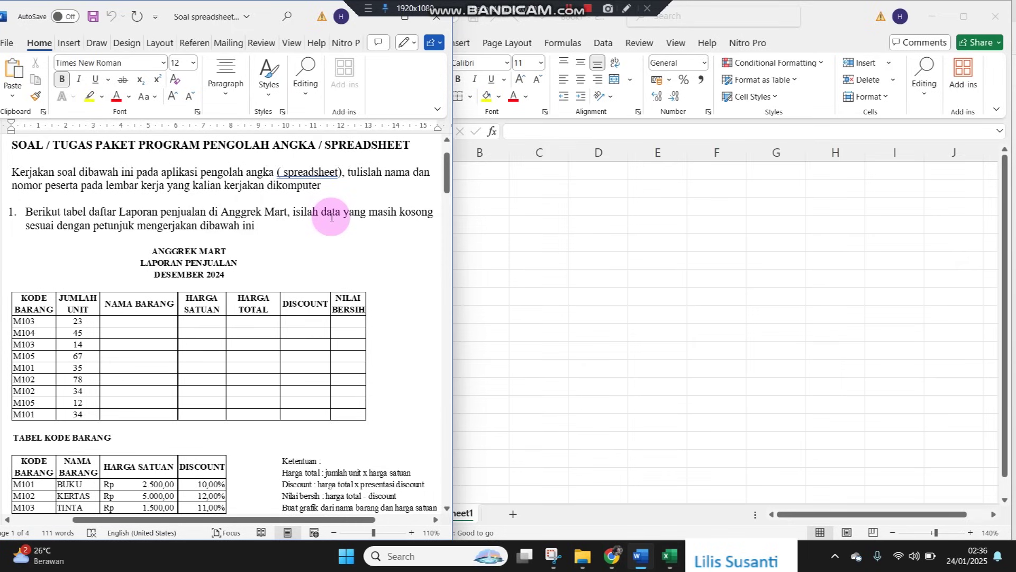
left_click(687, 260)
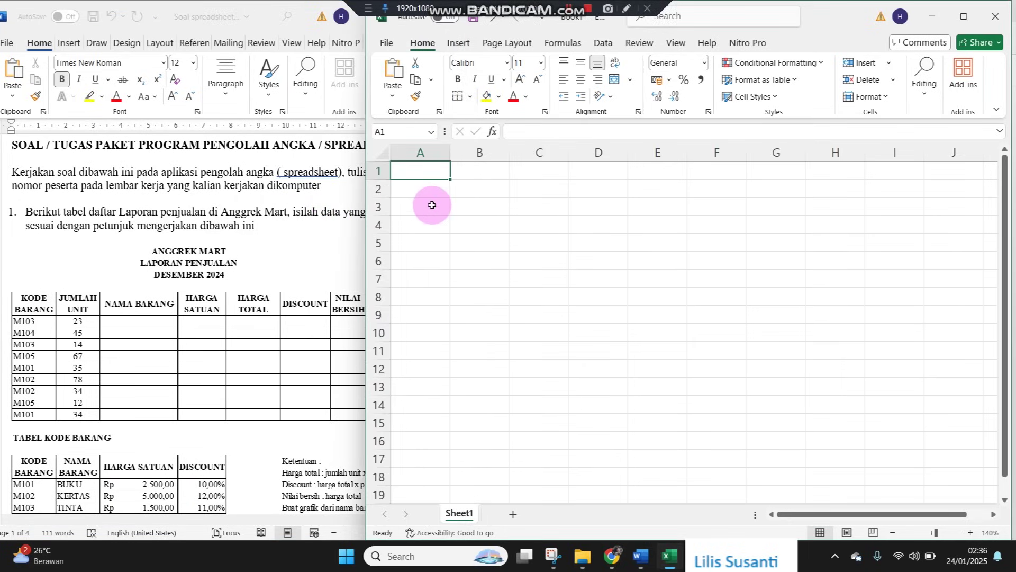
Enter the titles ANGGREK MART, LAPORAN PENJUALAN and DESEMBER 2024 in A1:A3
type("A")
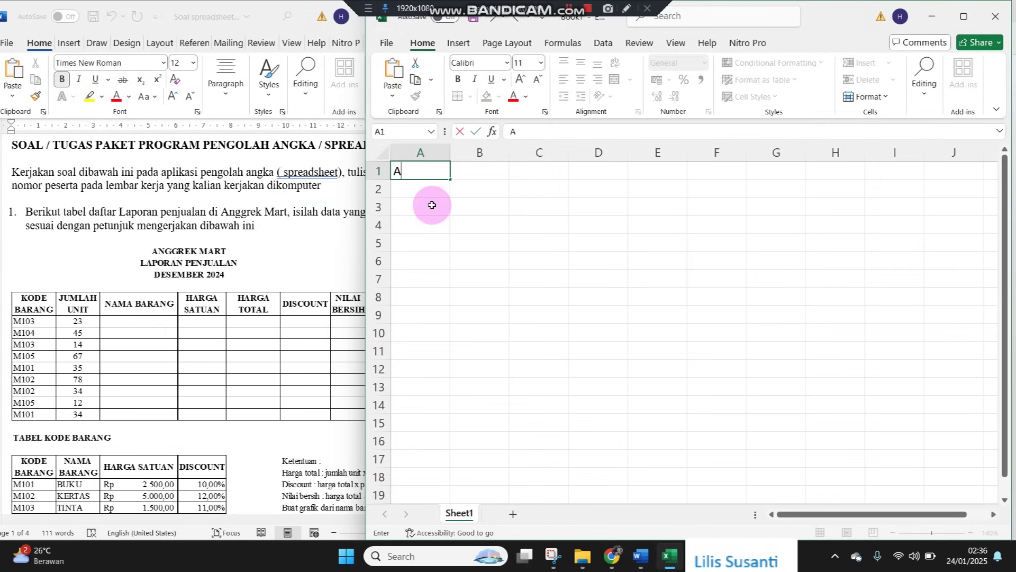
type("NGGREK MART")
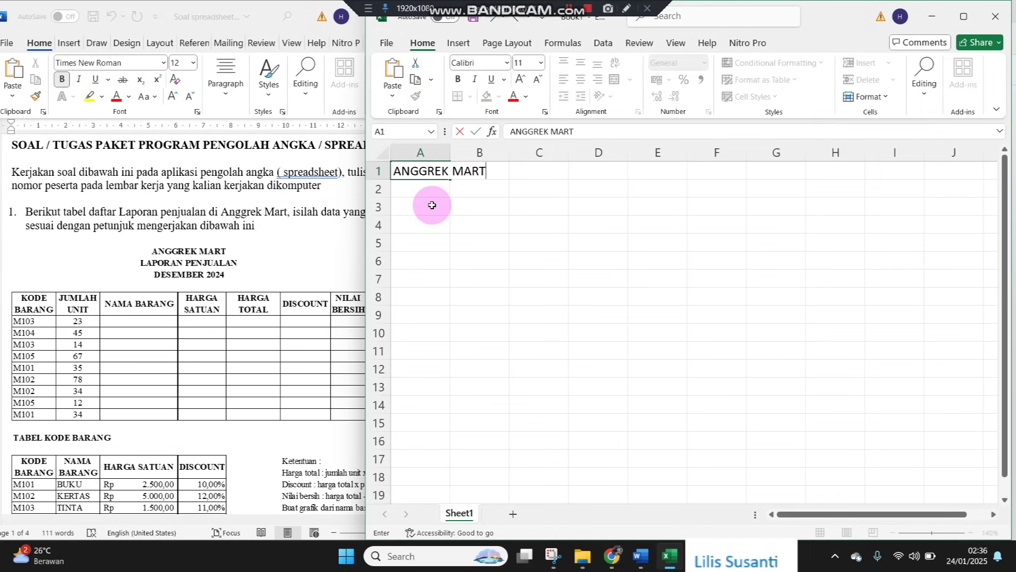
key("Return")
type("LAPORAN PENJUALAN")
key("Return")
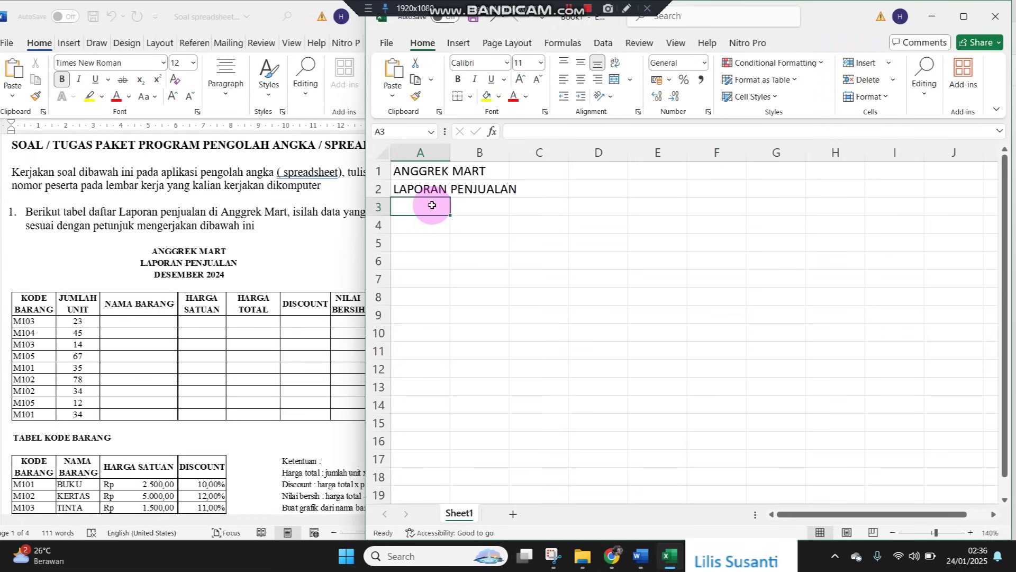
type("DESEMBER 2024")
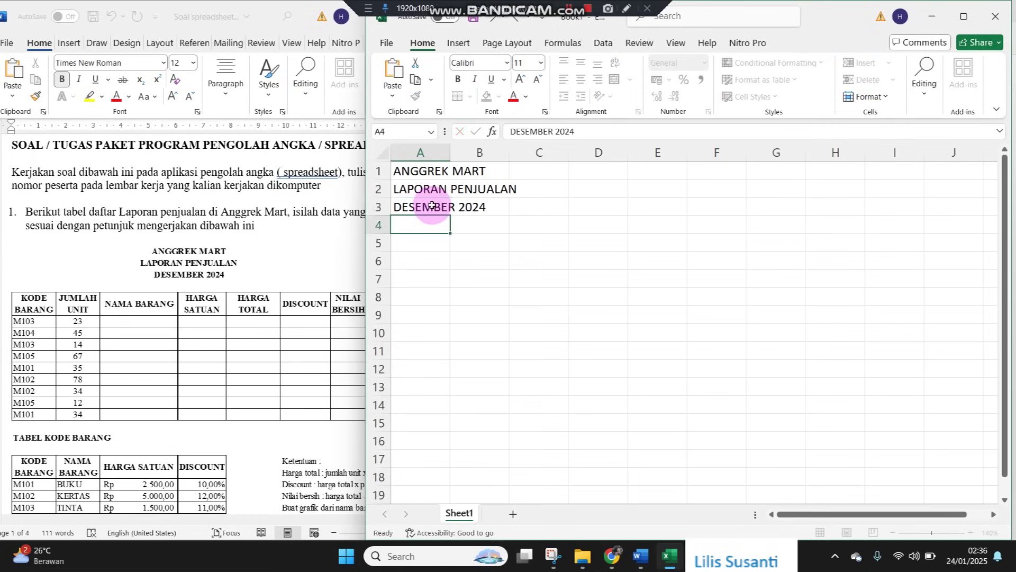
key("Return")
key("Return")
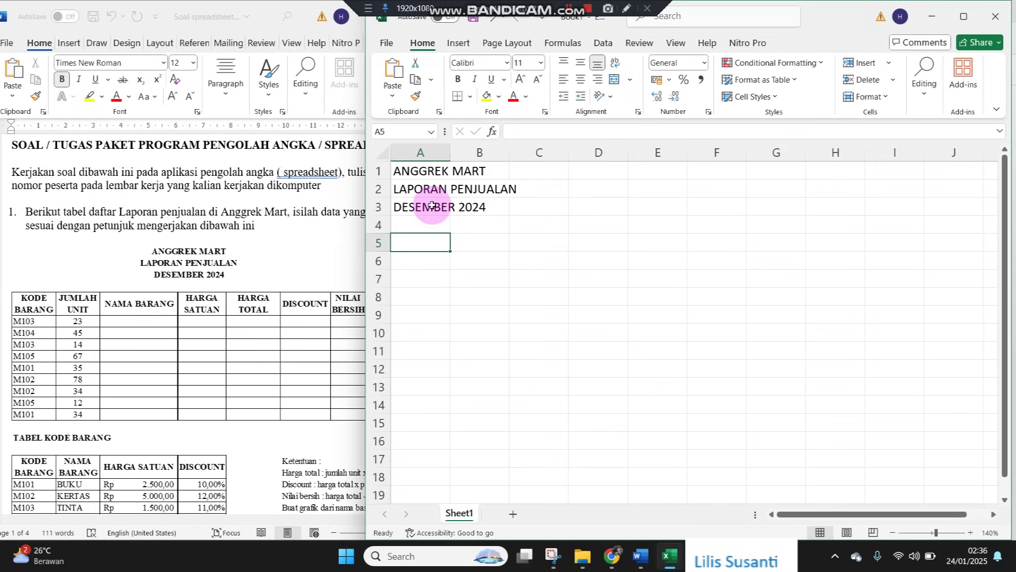
Fill A5:G5 with KODE BARANG, JUMLAH UNIT, NAMA BARANG, HARGA SATUAN, HARGA TOTAL, DISCOUNT, NILAI BERSIH
type("KODE BARANG")
key("Tab")
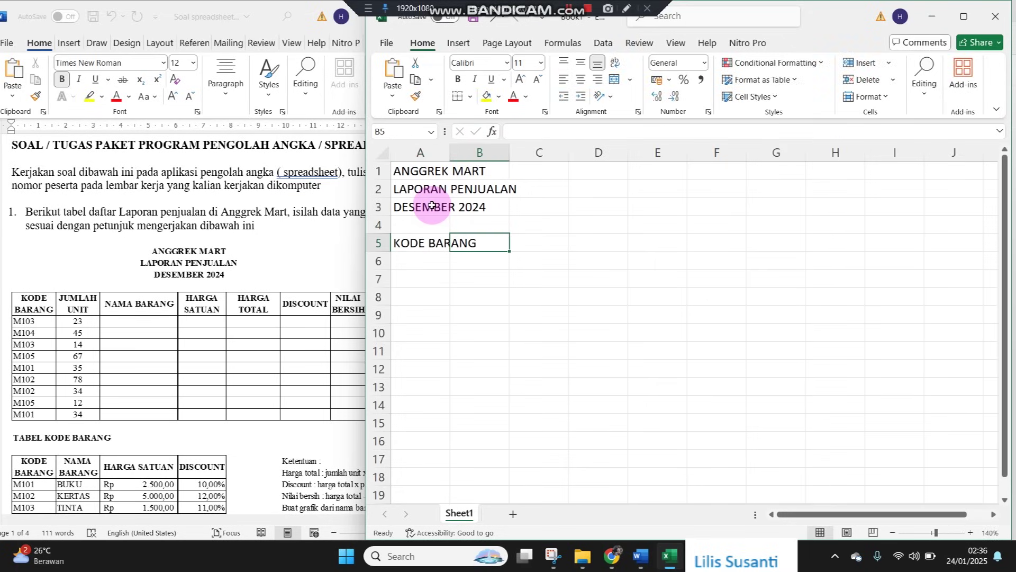
type("JUMLAH UNU")
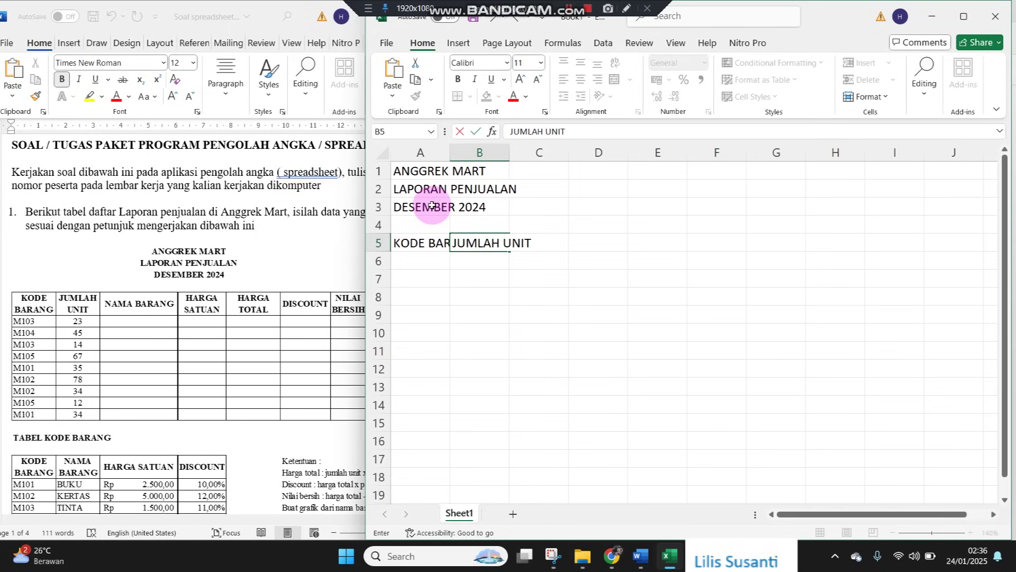
key("Tab")
type("NAMA BARANG")
key("Tab")
type("HARGA SATUAN")
key("Tab")
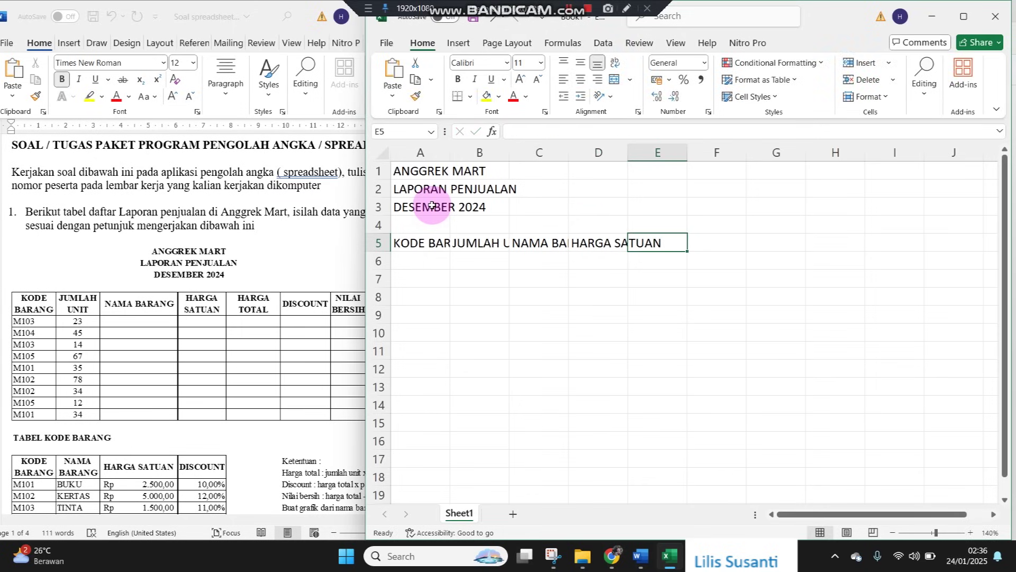
type("HARGA TOTAL")
key("Tab")
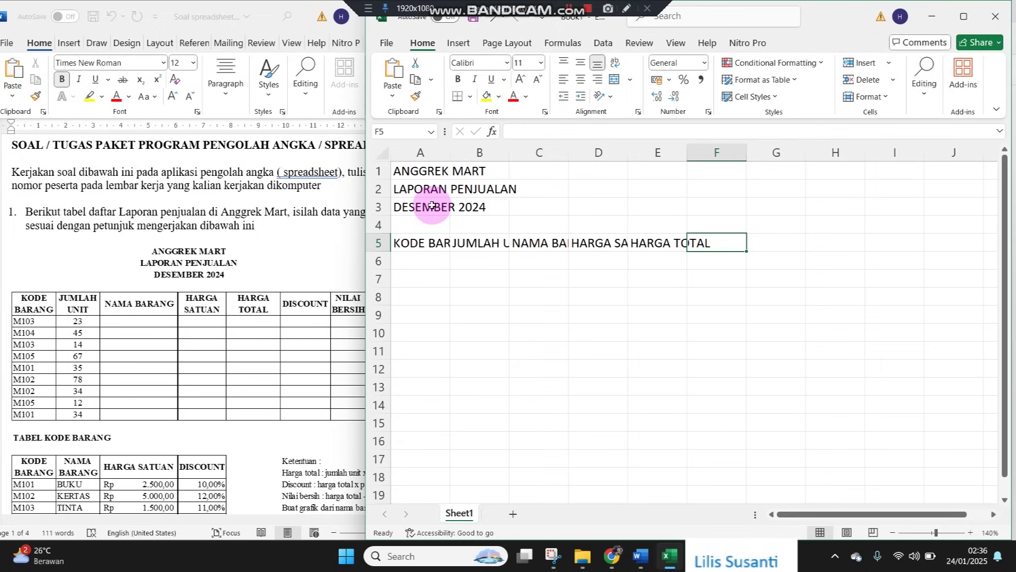
type("DISCOUNT")
key("Tab")
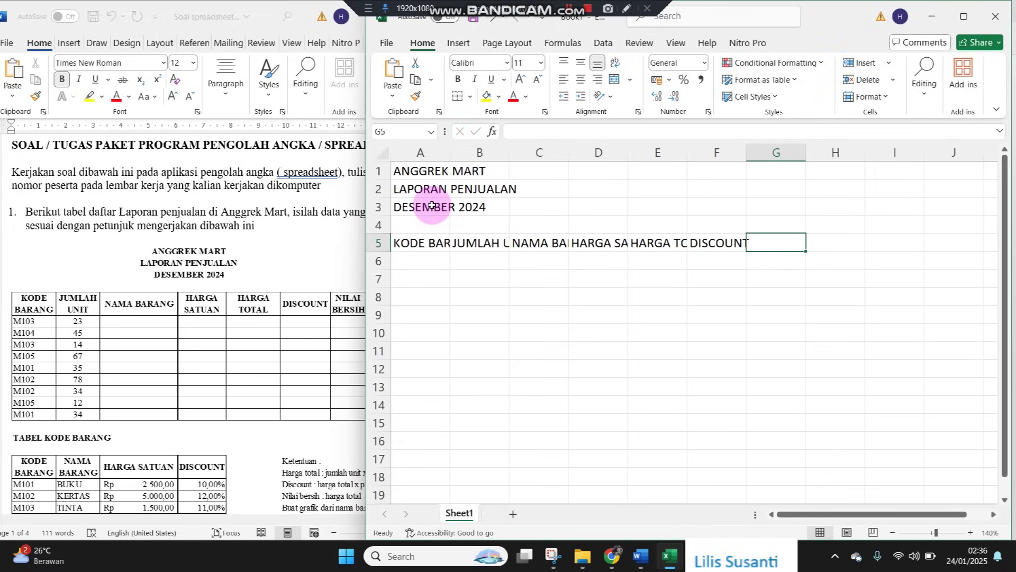
type("NILAI BERSIH")
key("Return")
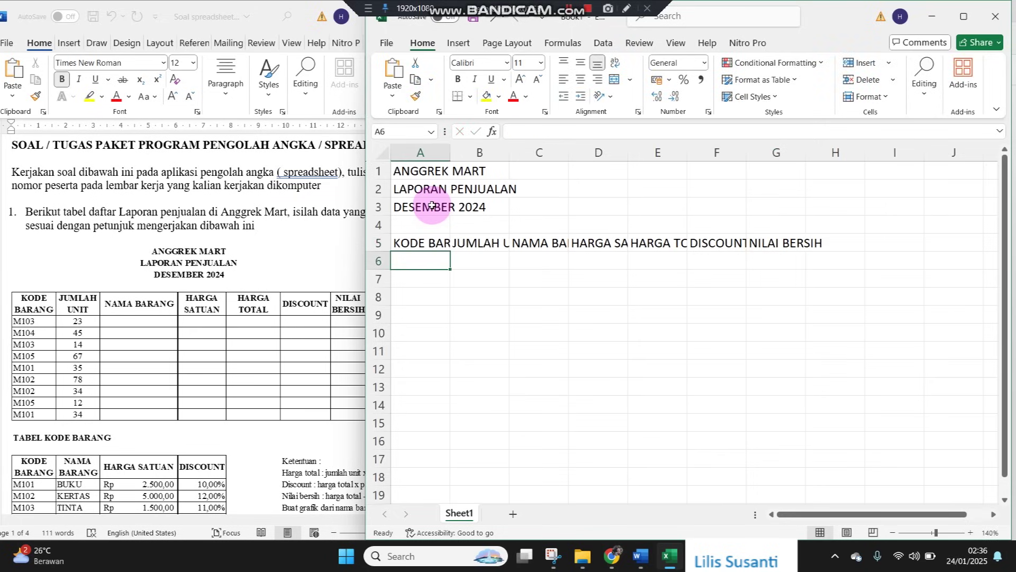
Give A5:G9 all borders and wrap the header text
left_click_drag(422, 245, 762, 316)
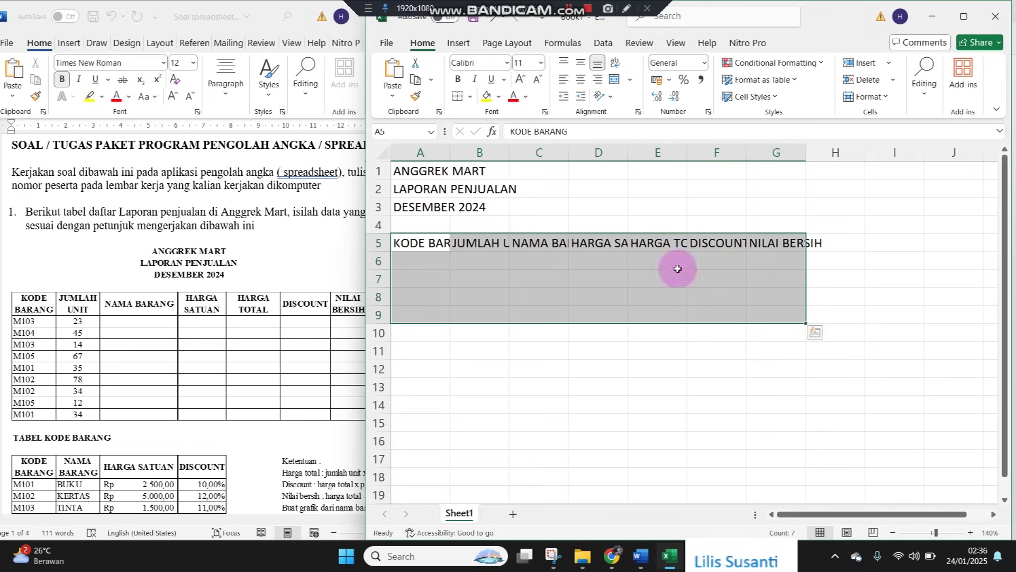
left_click(469, 95)
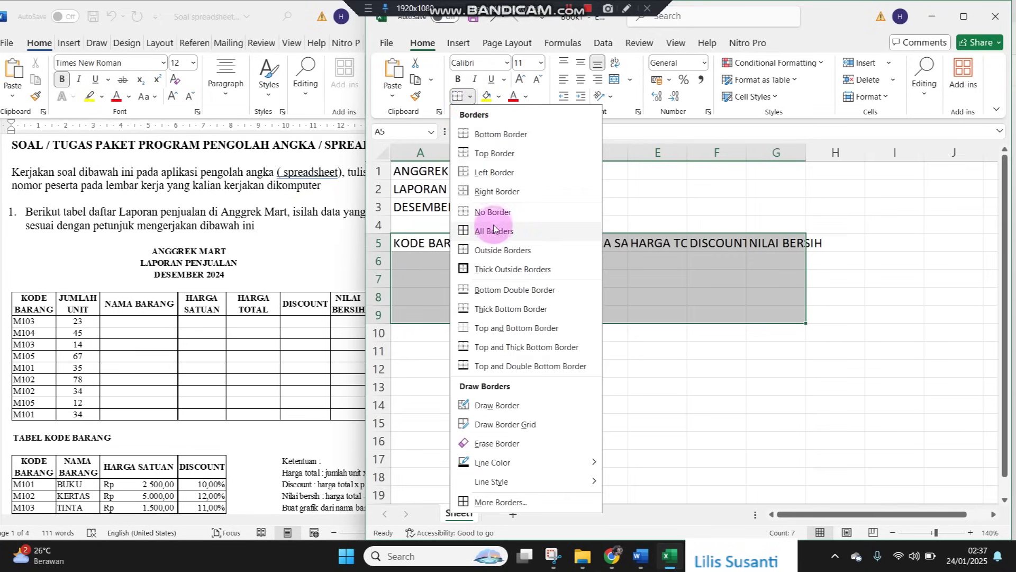
left_click(495, 232)
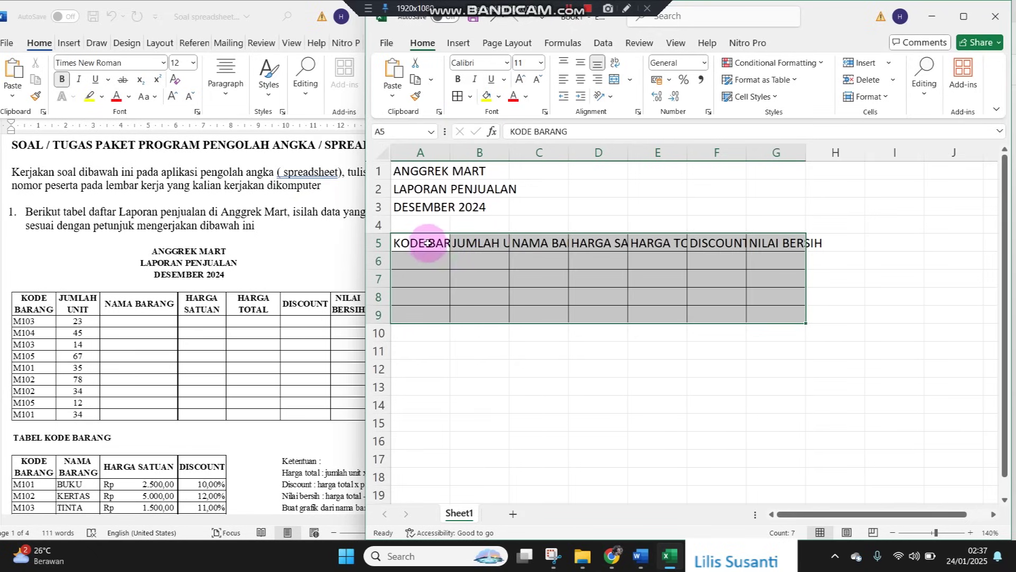
left_click(614, 63)
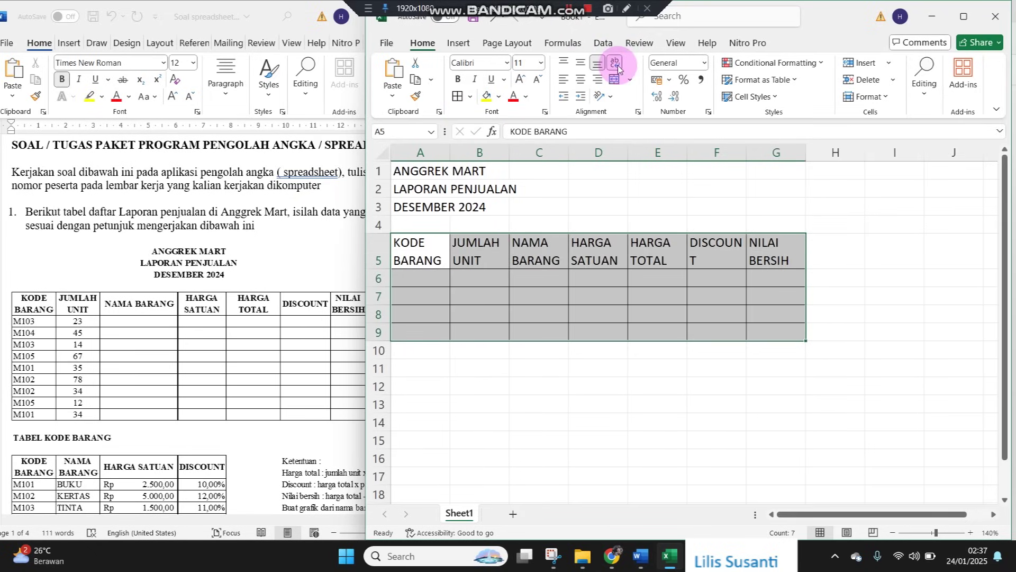
Make the row 5 headers bold and select A1:G1
left_click(501, 267)
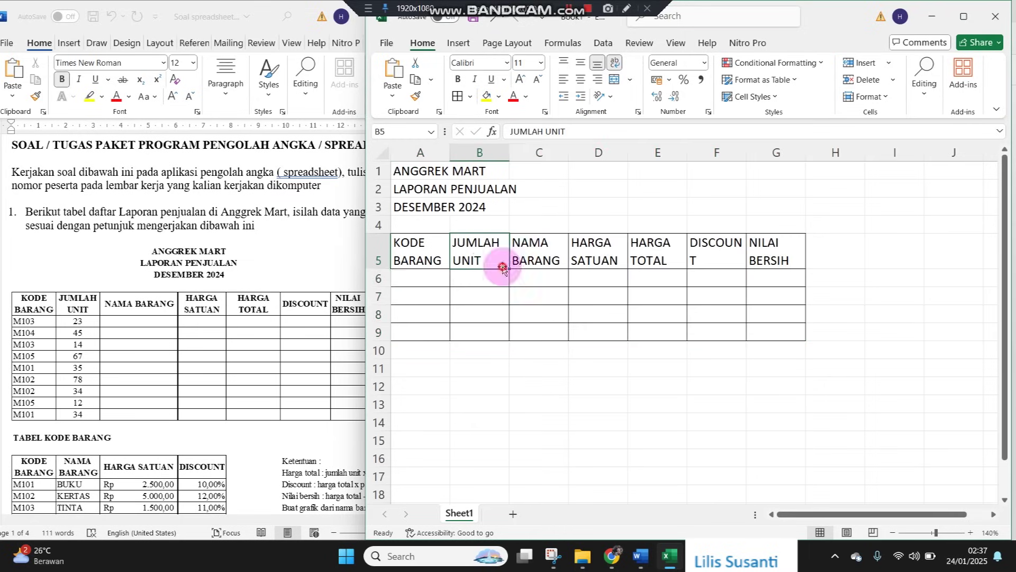
left_click(379, 245)
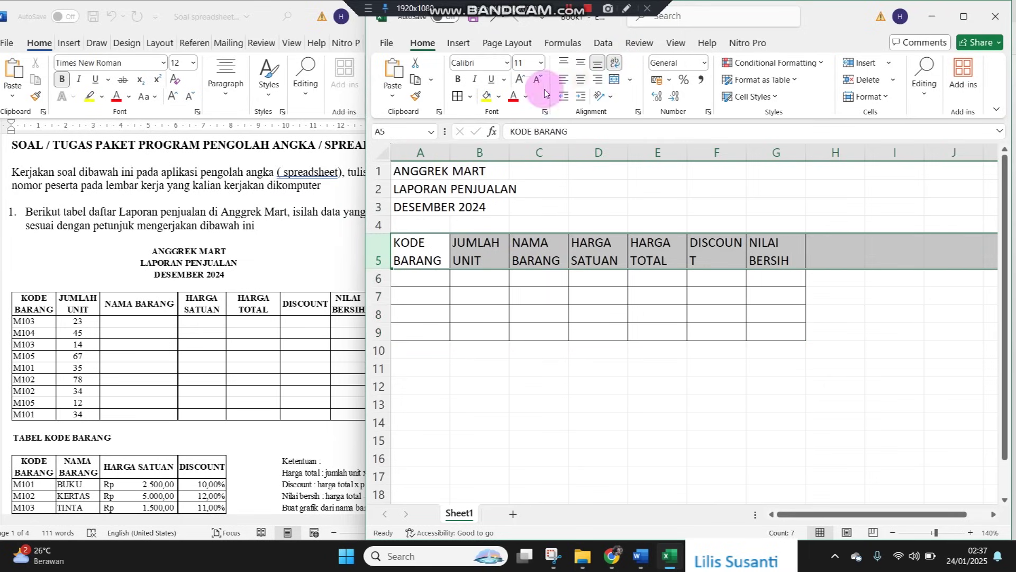
left_click(458, 79)
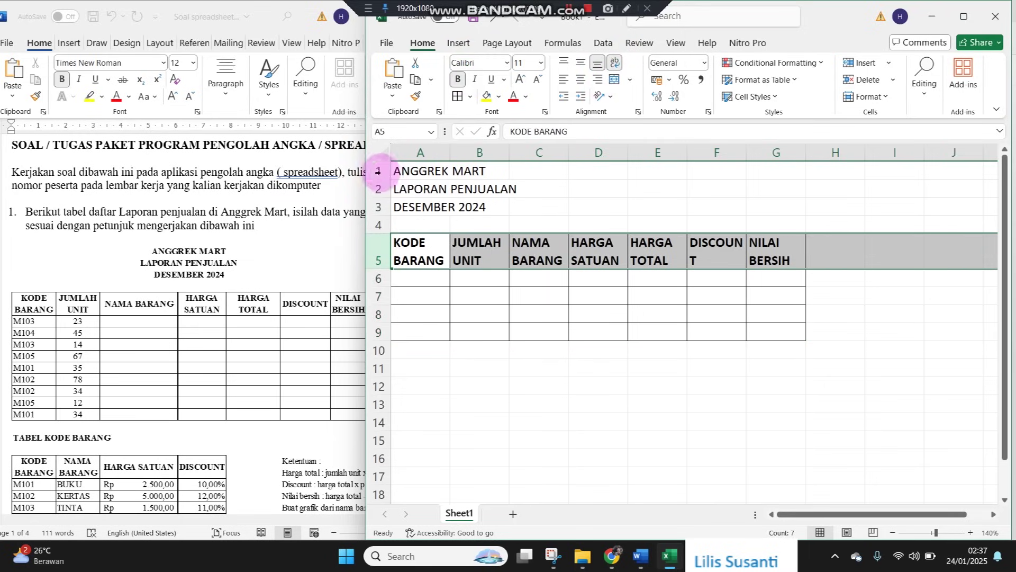
left_click(377, 168)
left_click_drag(397, 170, 763, 170)
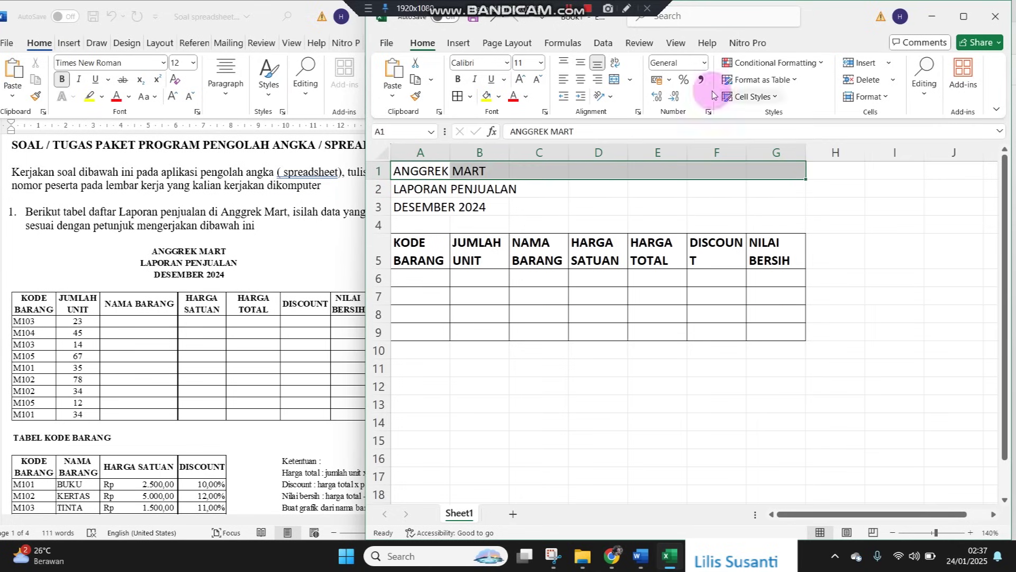
Merge and centre the three title lines across columns A–G
left_click(614, 79)
left_click_drag(402, 189, 771, 186)
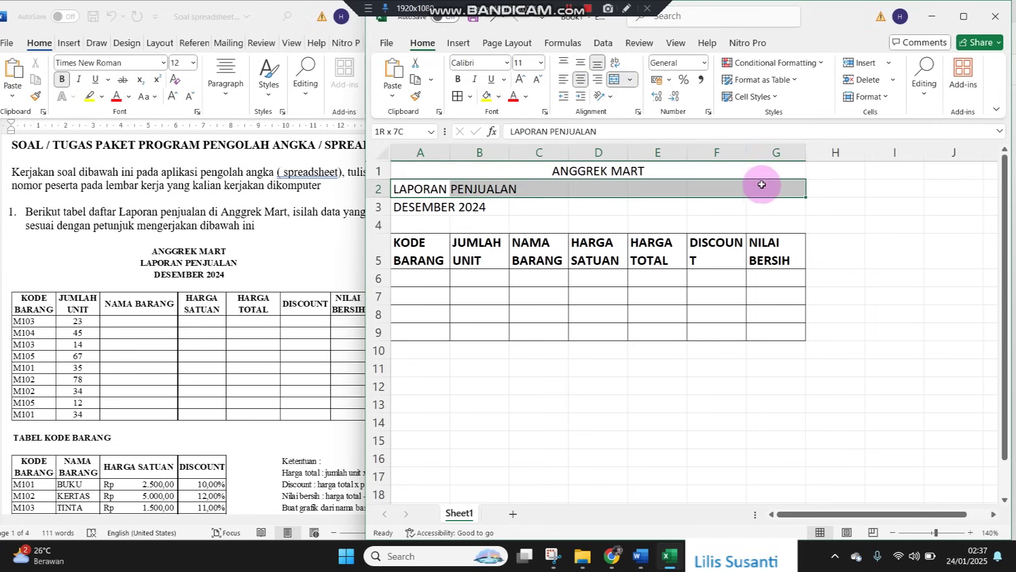
left_click(613, 79)
left_click_drag(420, 206, 764, 207)
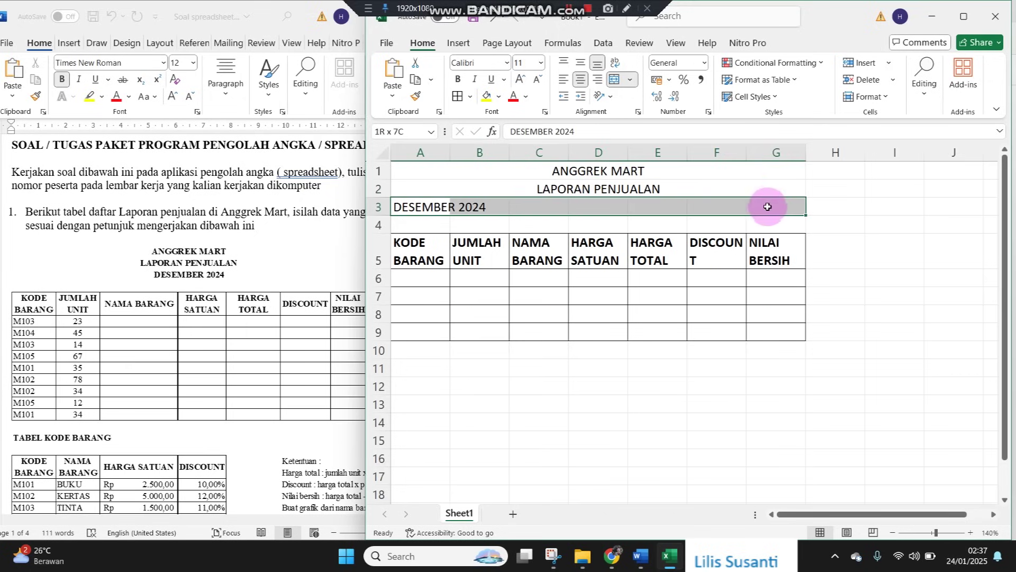
left_click(614, 80)
left_click(637, 333)
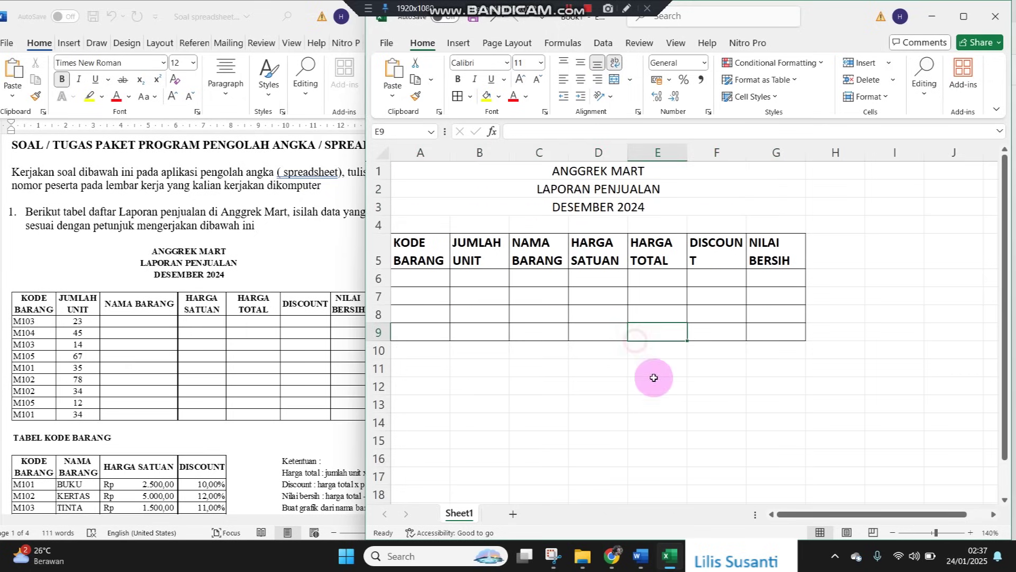
Zoom the sheet in and widen all columns at once
left_click(971, 533)
left_click(971, 533)
left_click(971, 533)
left_click(971, 533)
left_click(733, 246)
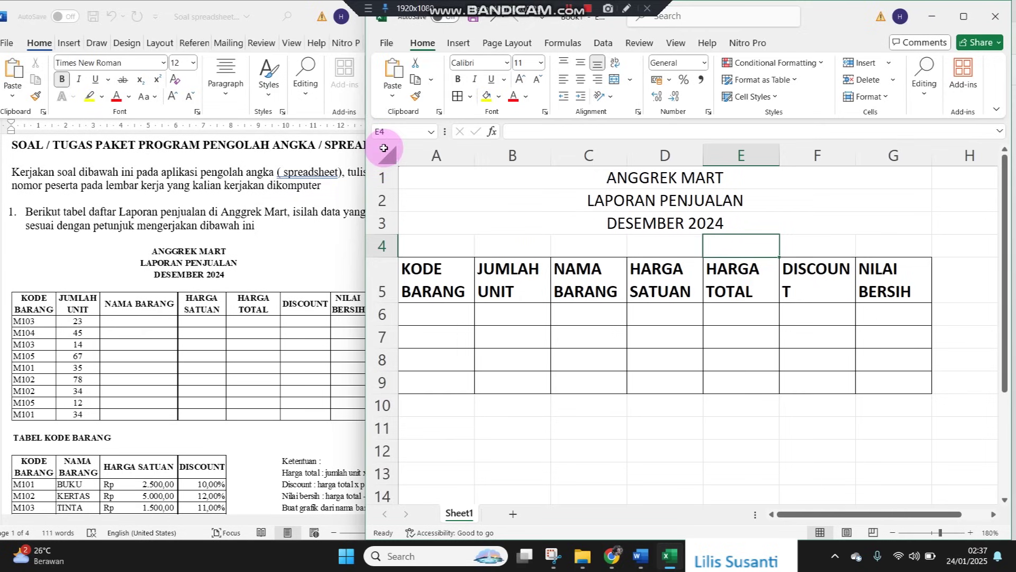
left_click(381, 156)
left_click_drag(475, 156, 495, 158)
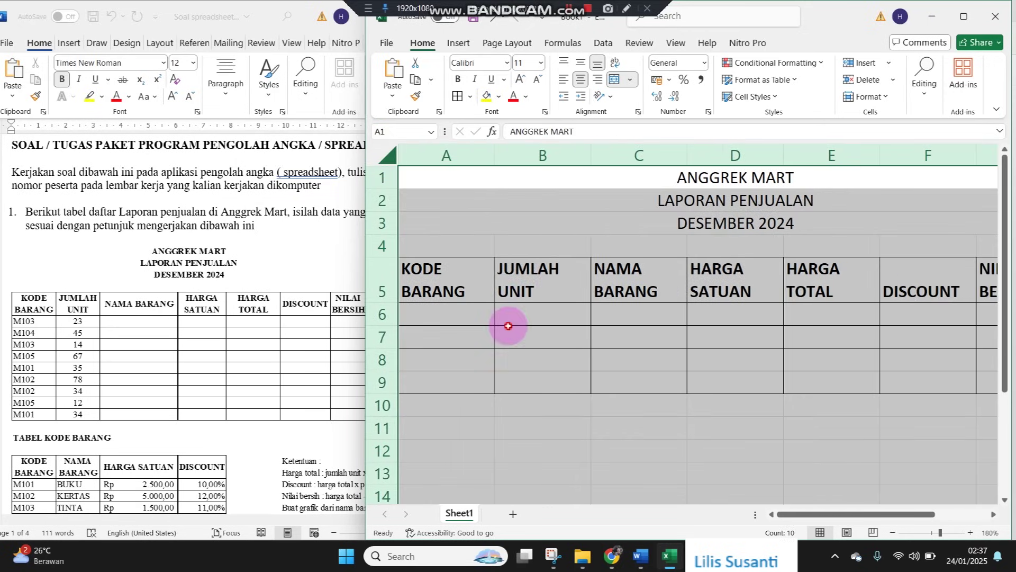
left_click(509, 331)
AutoFit every column to its contents and enlarge the view slightly
left_click(655, 361)
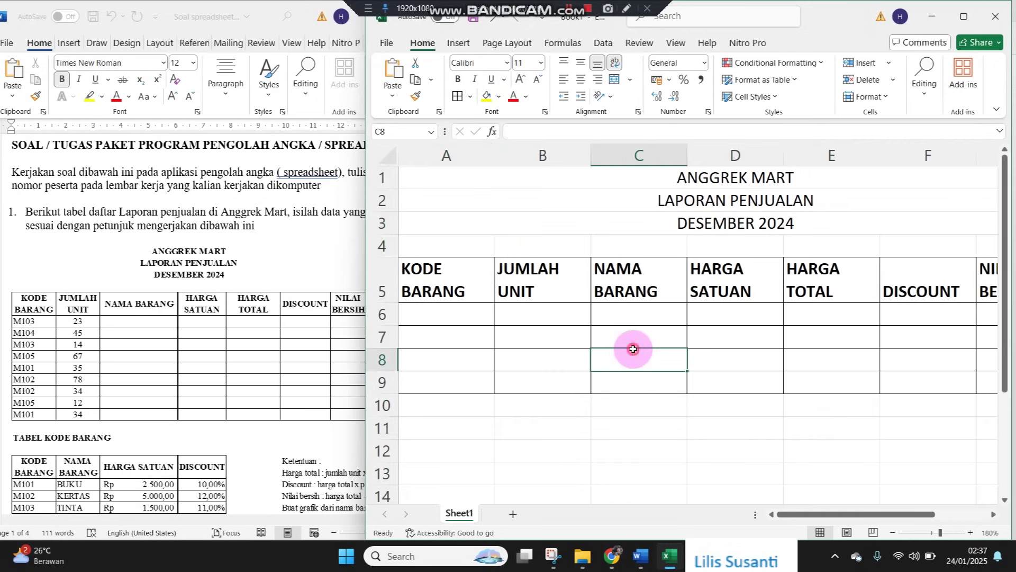
double_click(494, 155)
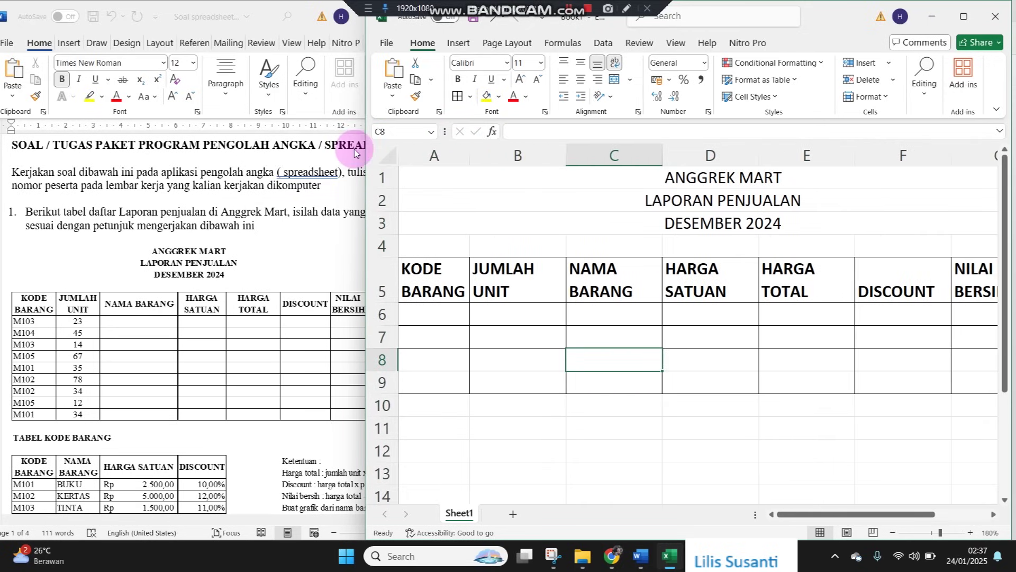
left_click(385, 153)
double_click(472, 161)
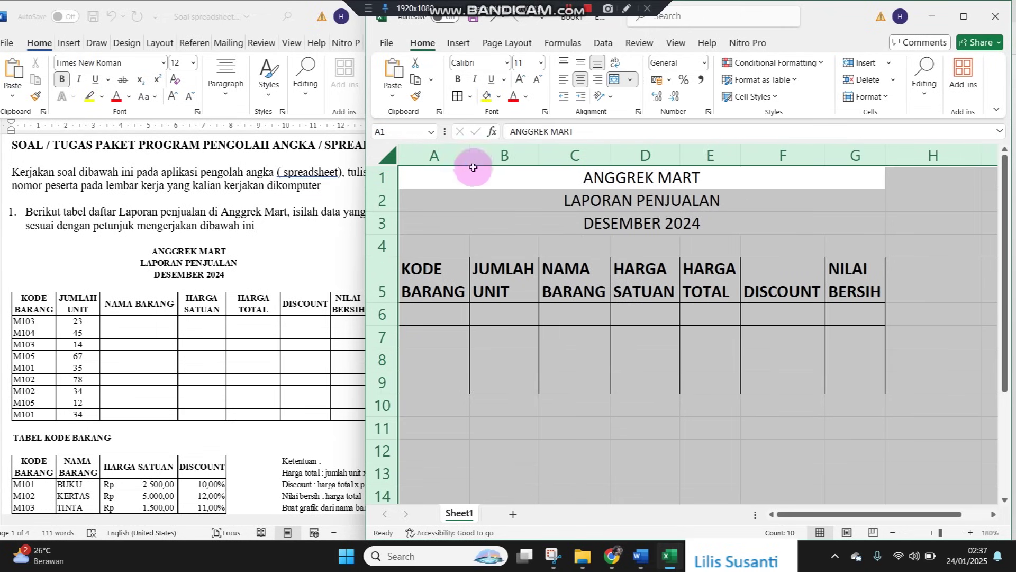
left_click(491, 247)
left_click(975, 539)
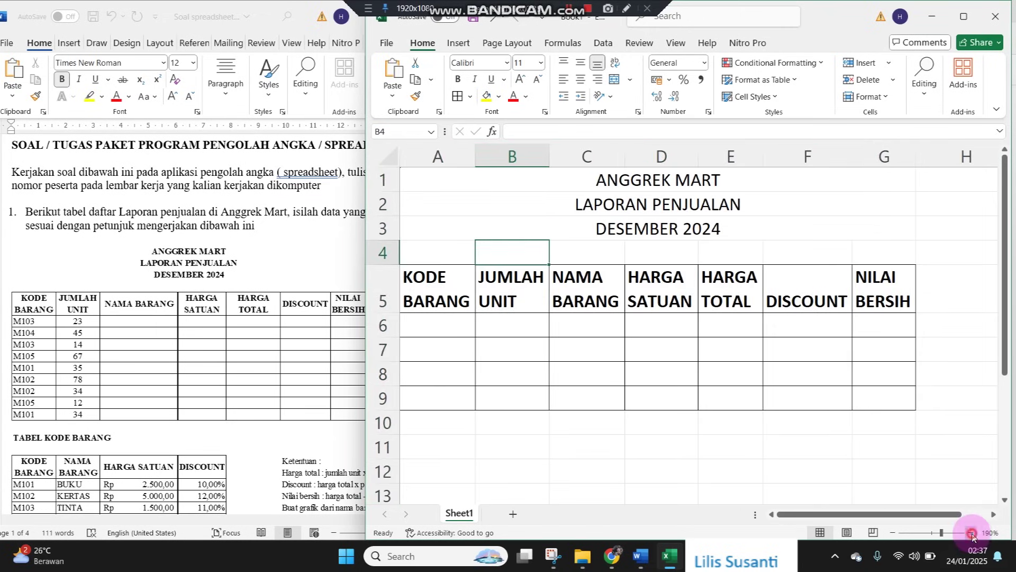
left_click(444, 321)
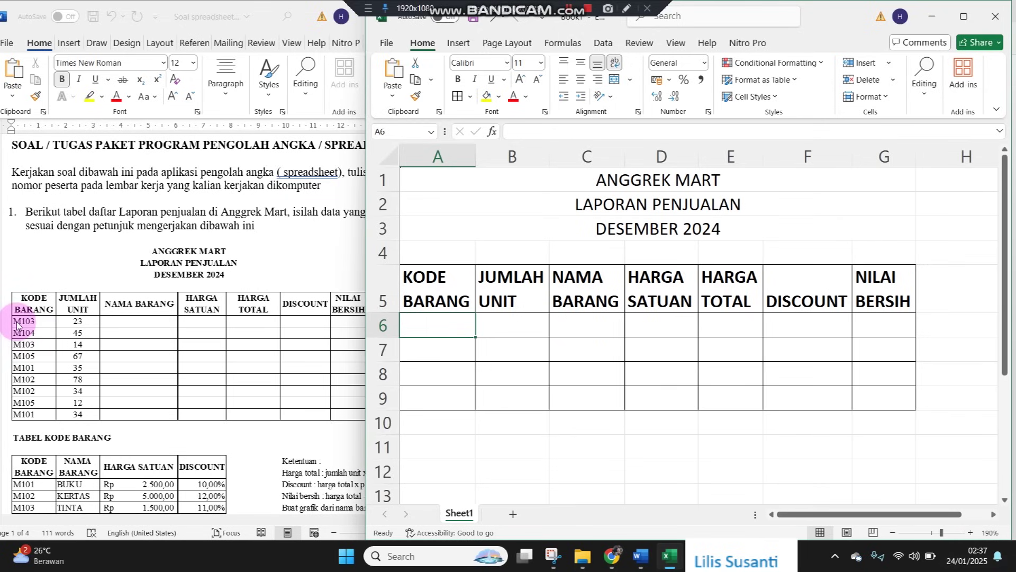
Enter codes M103, M104, M103, M105, M101, M102, M102, M105, M101 into A6:A14
type("M103")
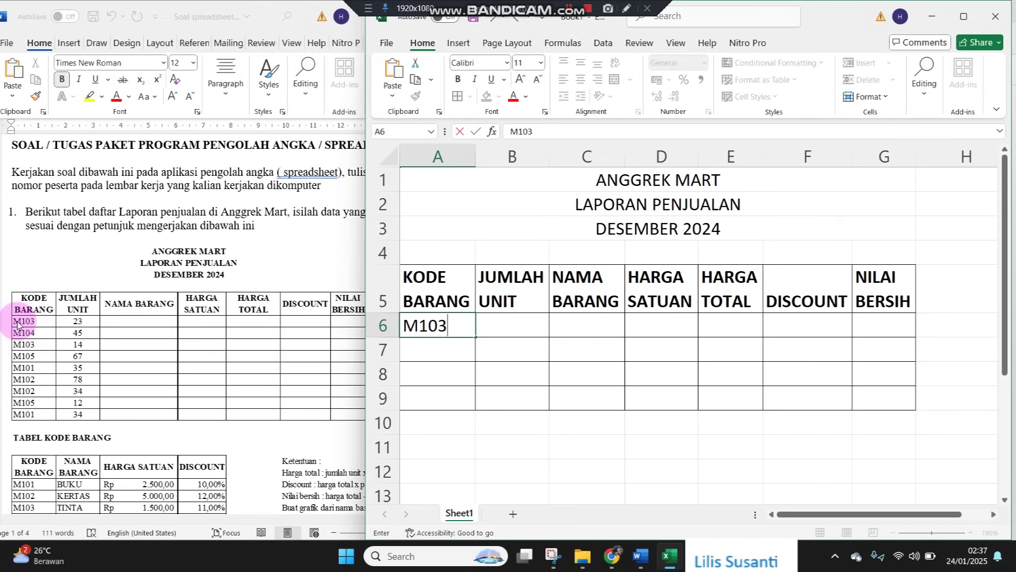
key("Return")
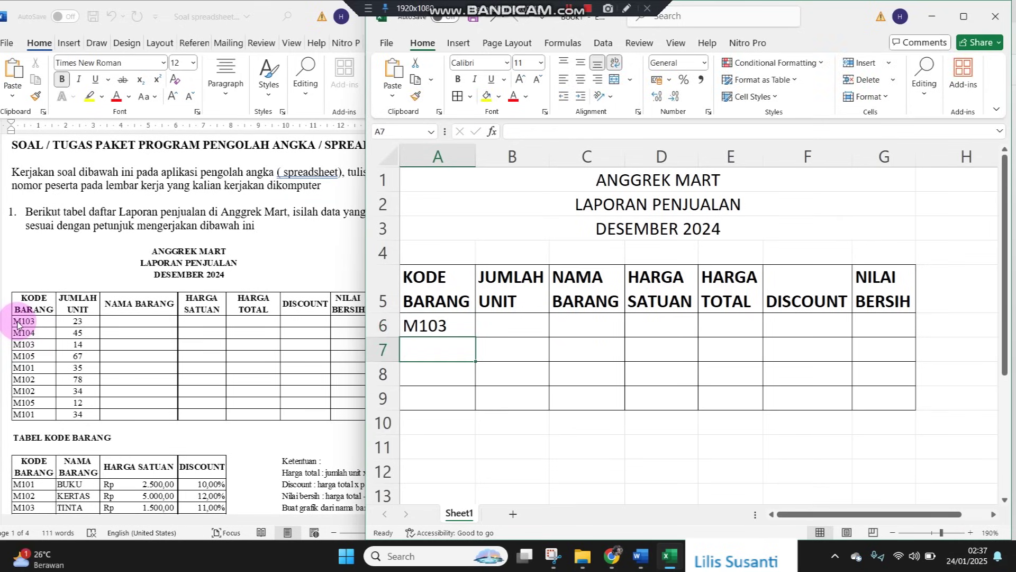
type("M104")
key("Return")
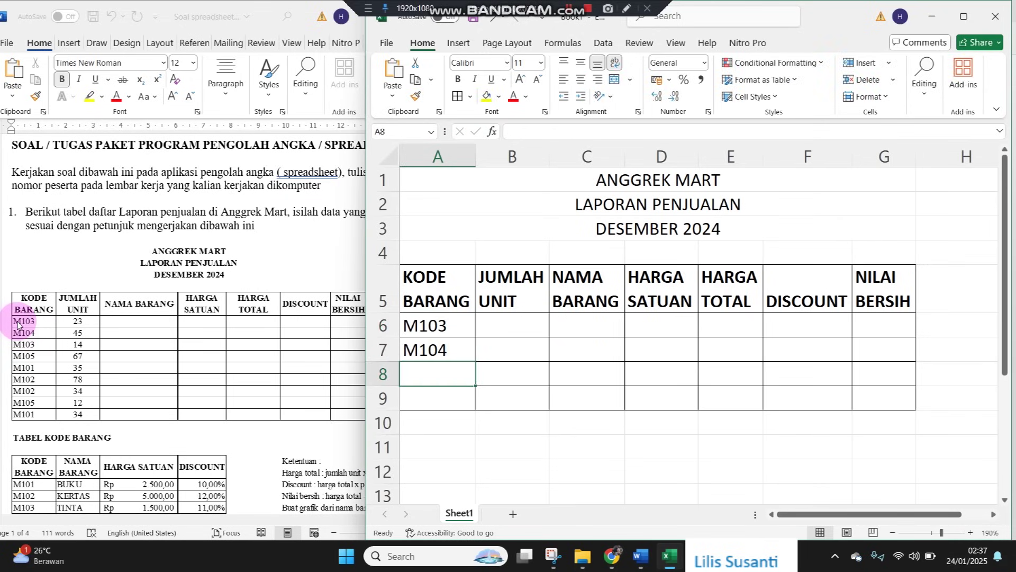
type("M103")
key("Return")
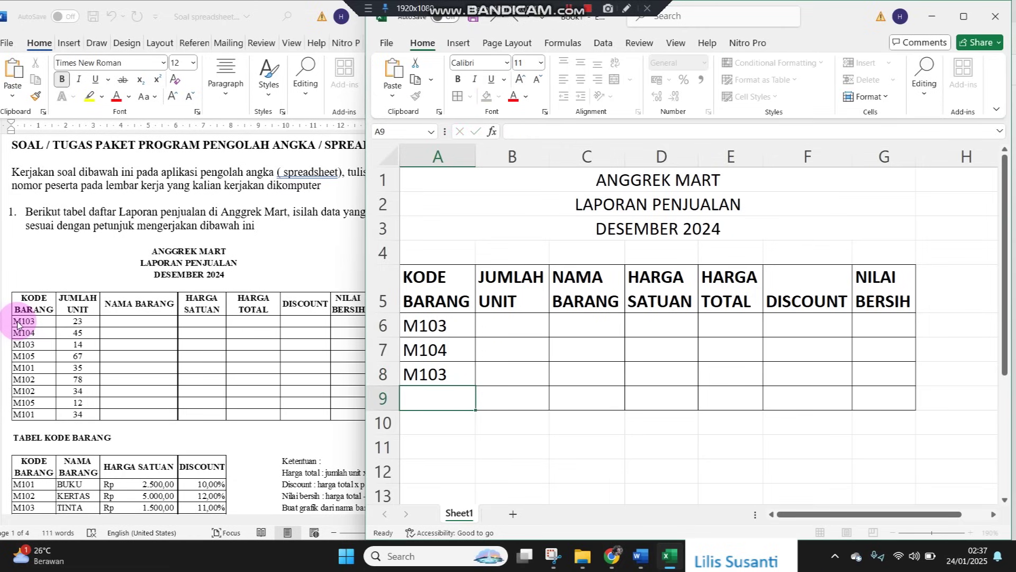
type("M10")
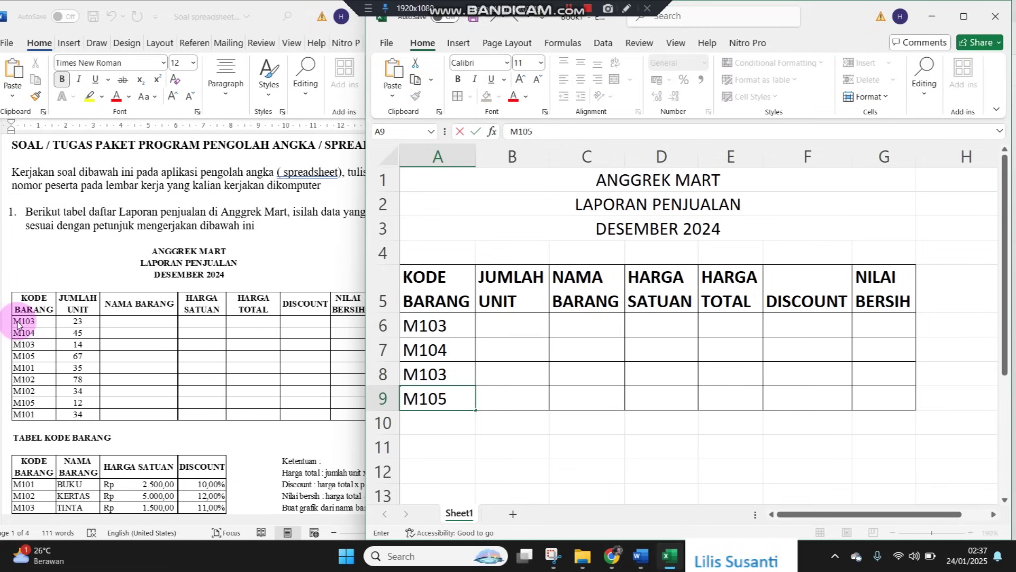
type("5")
key("Return")
type("M101")
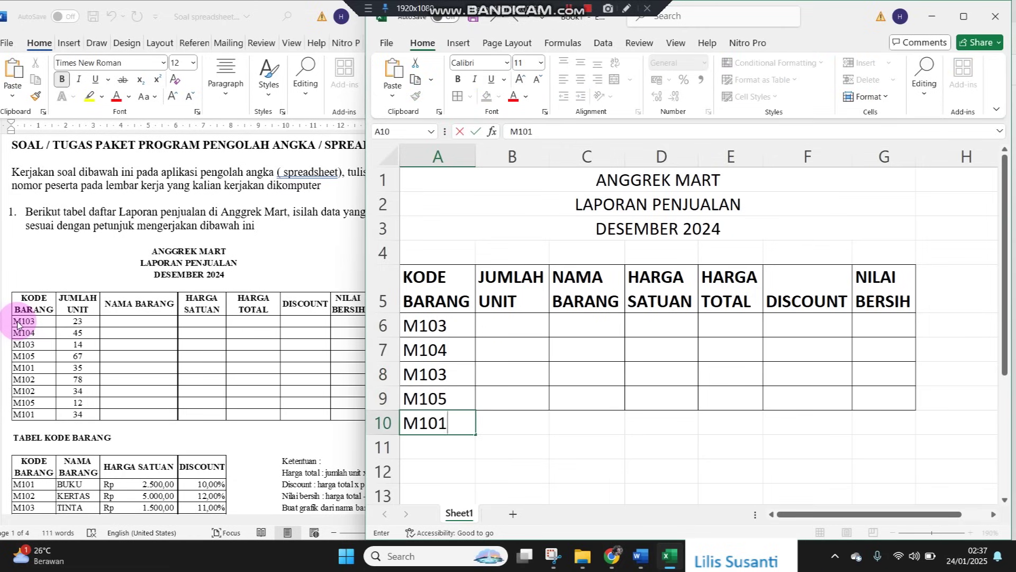
key("Return")
type("M102")
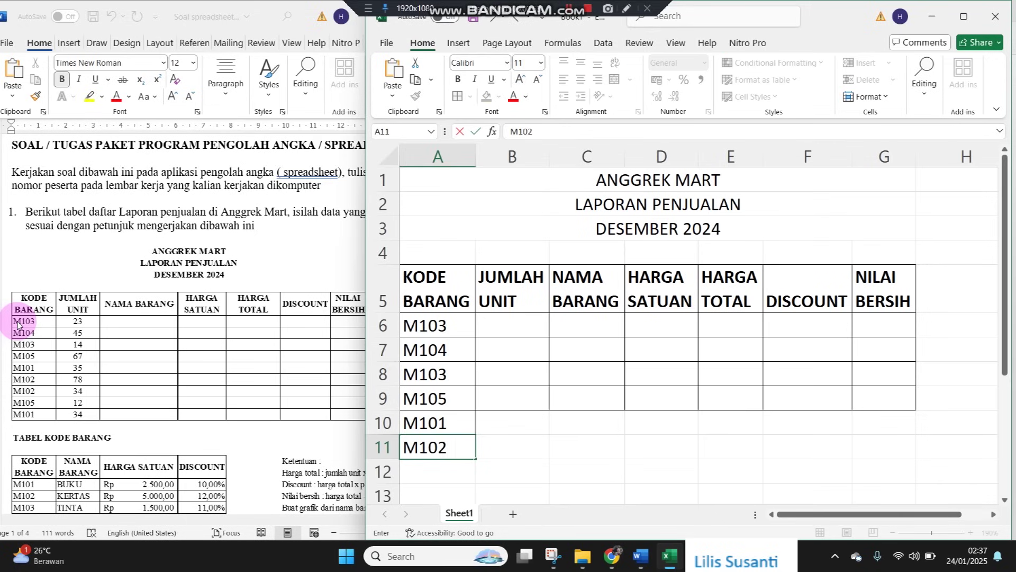
key("Return")
type("M102")
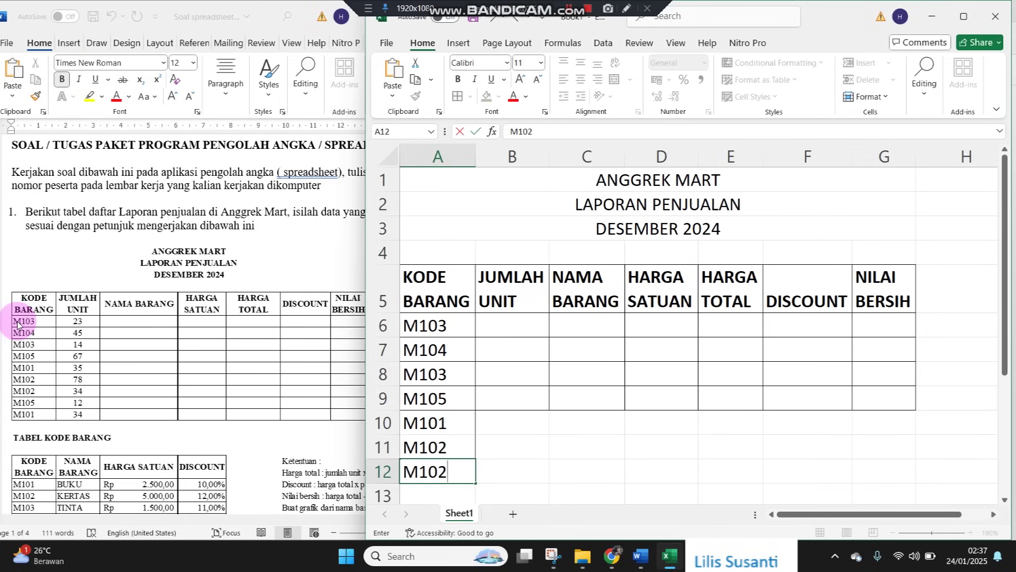
key("Return")
type("M1")
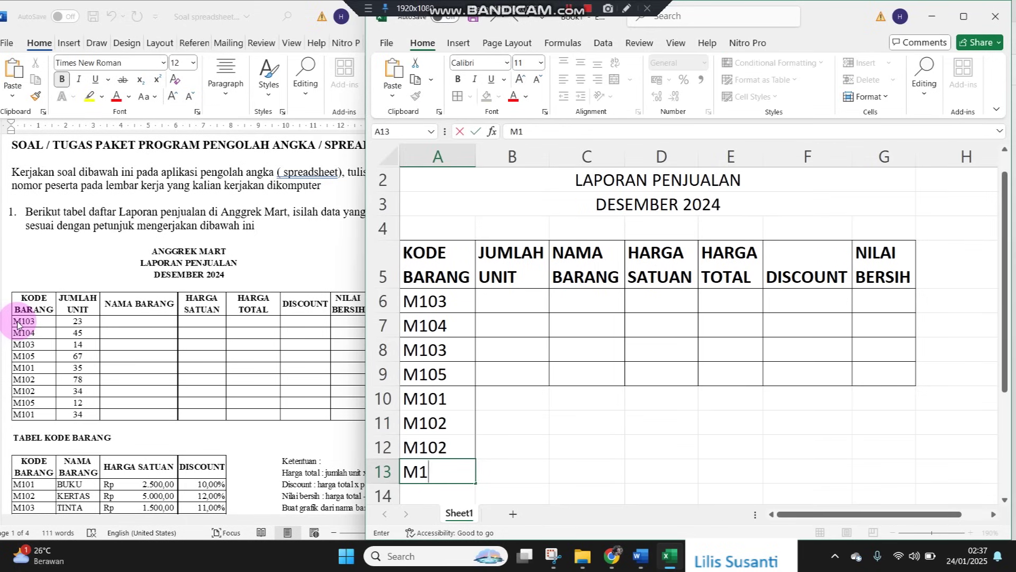
type("05")
key("Return")
type("M101")
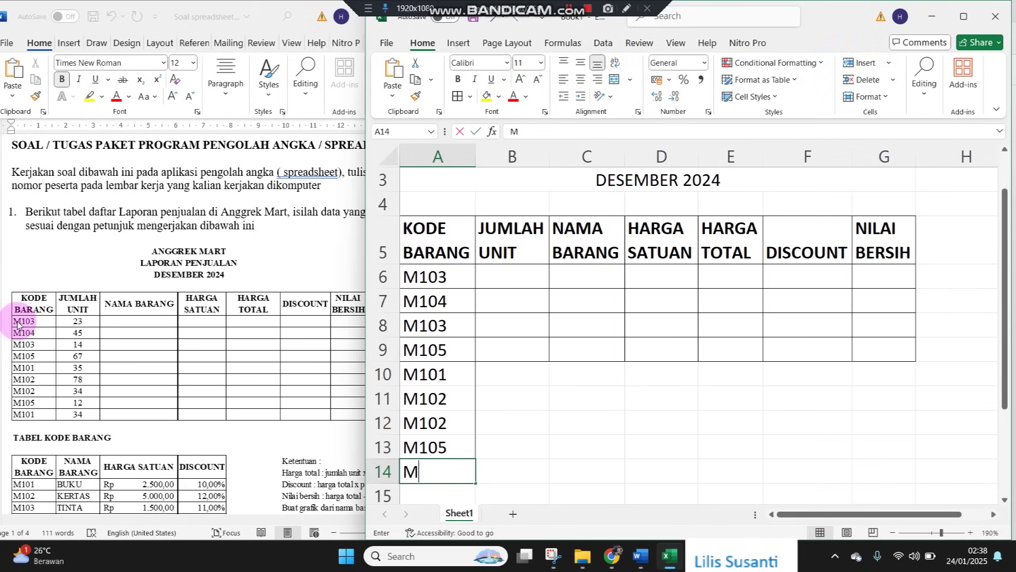
key("Return")
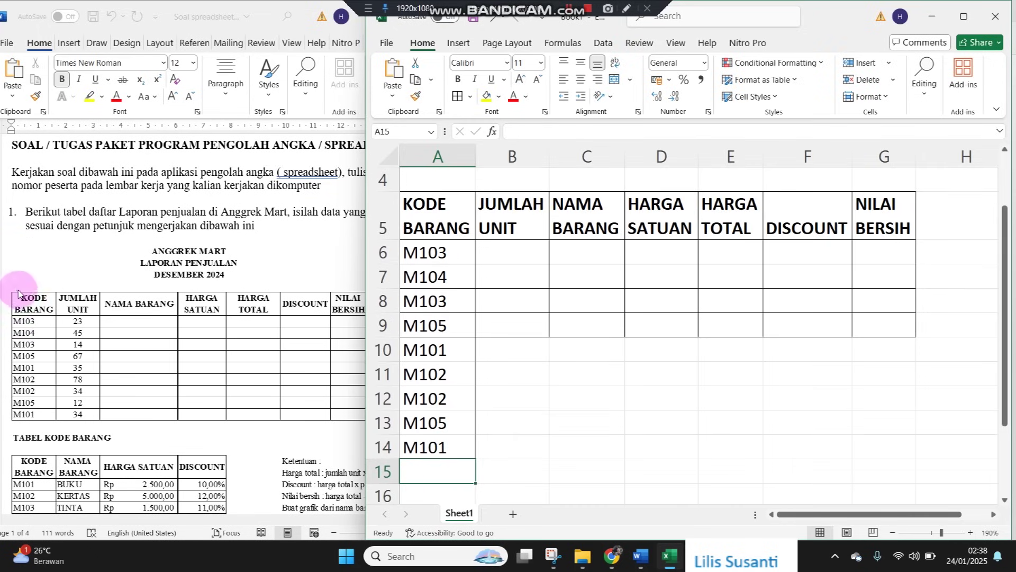
Apply all borders to the data rows A6:G14
left_click_drag(461, 254, 857, 416)
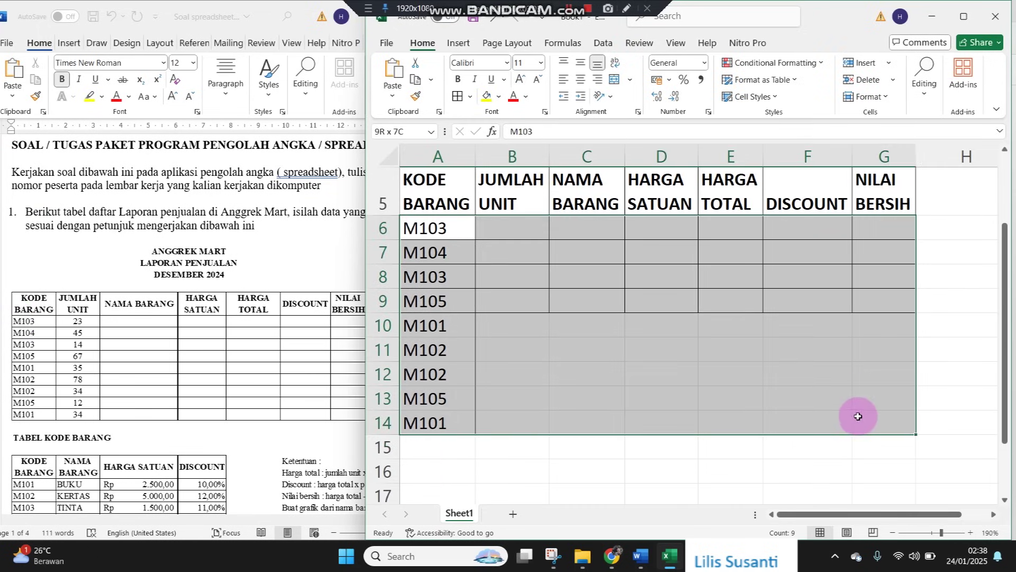
left_click(459, 96)
left_click(497, 267)
Enter unit counts 23, 45, 14, 67, 35, 78, 34, 12, 34 into B6:B14
left_click(499, 223)
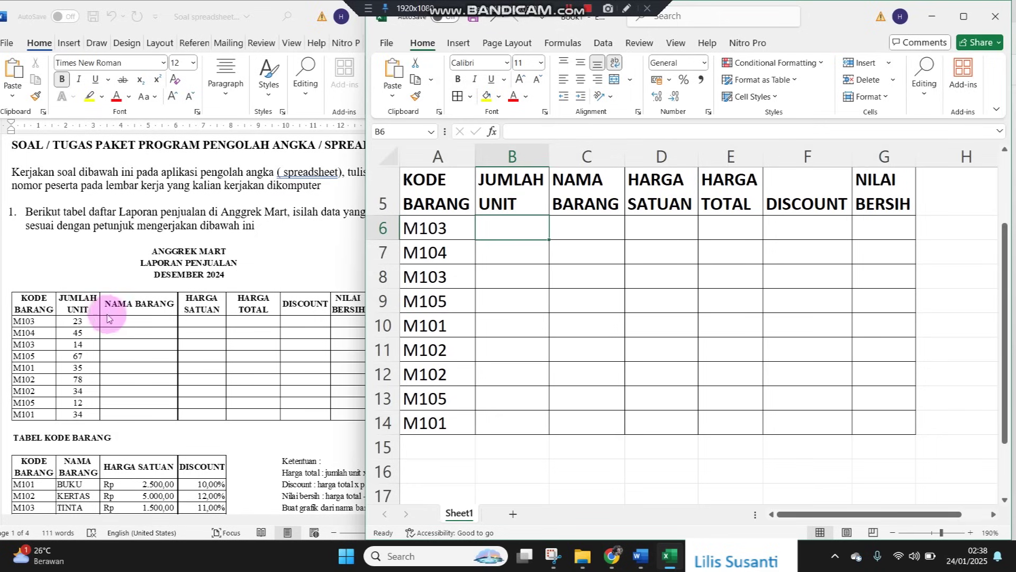
type("23")
key("Return")
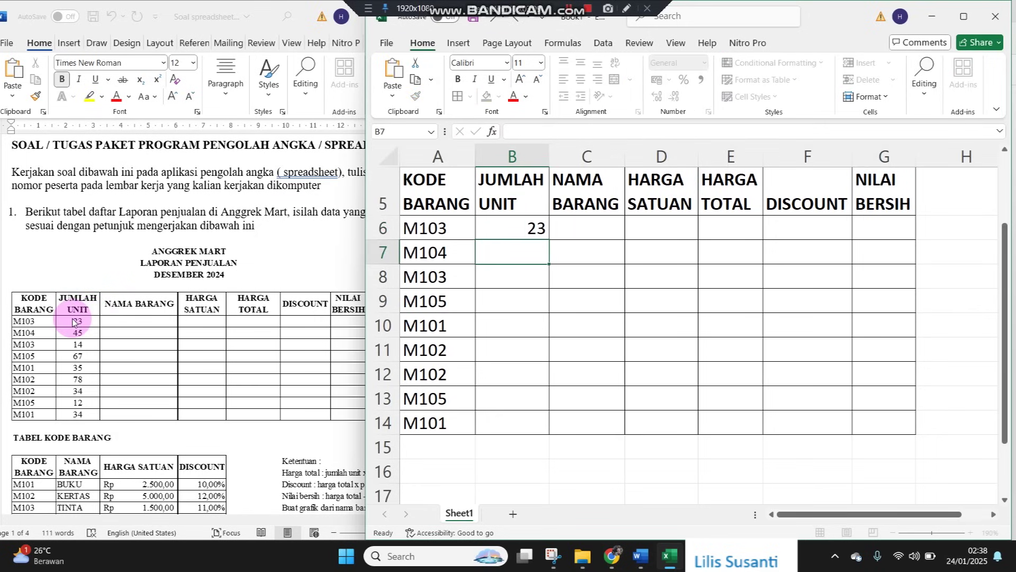
type("45")
key("Return")
type("14")
key("Return")
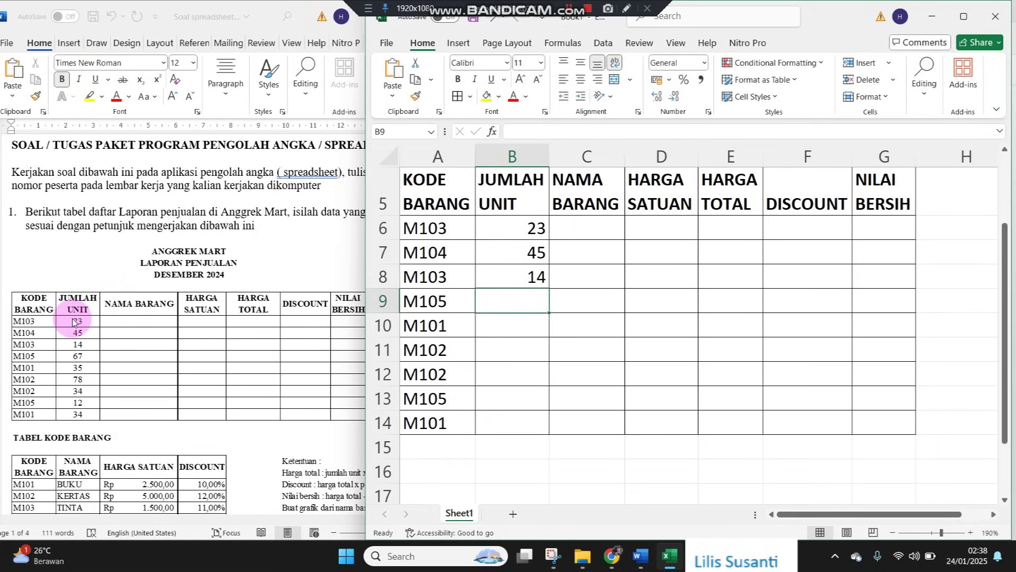
type("67")
key("Return")
type("35")
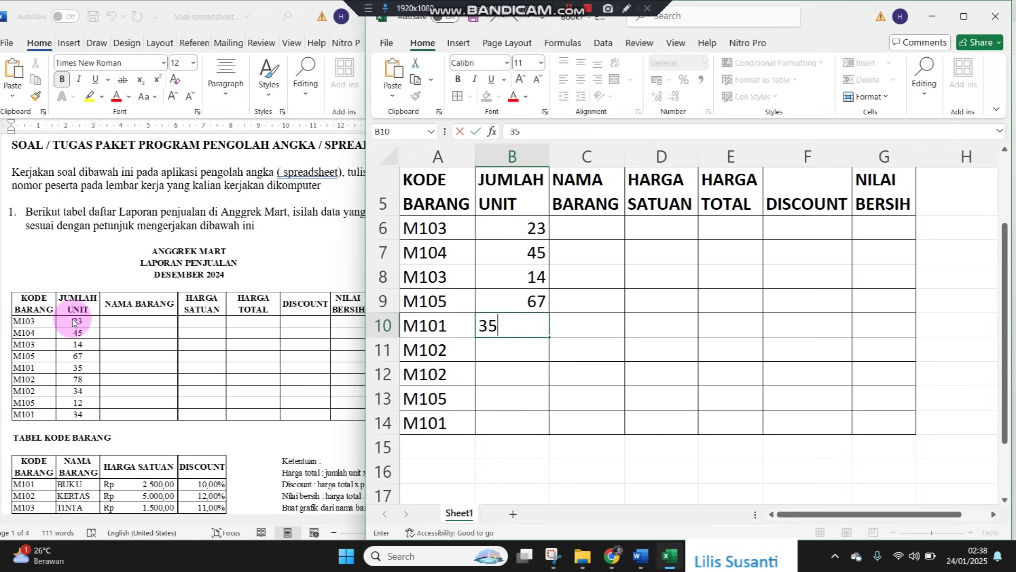
key("Return")
type("78")
key("Return")
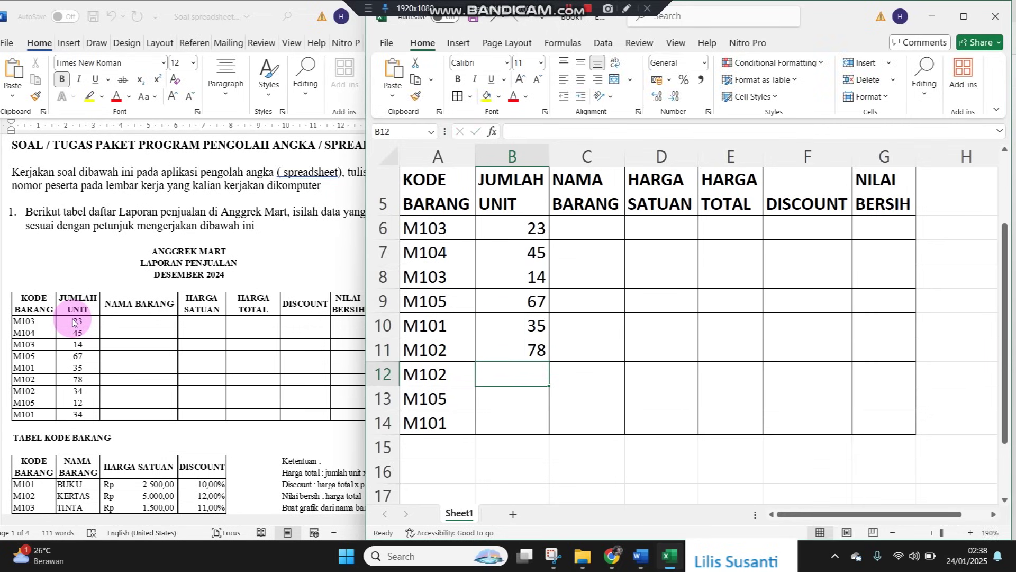
type("34")
key("Return")
type("12")
key("Return")
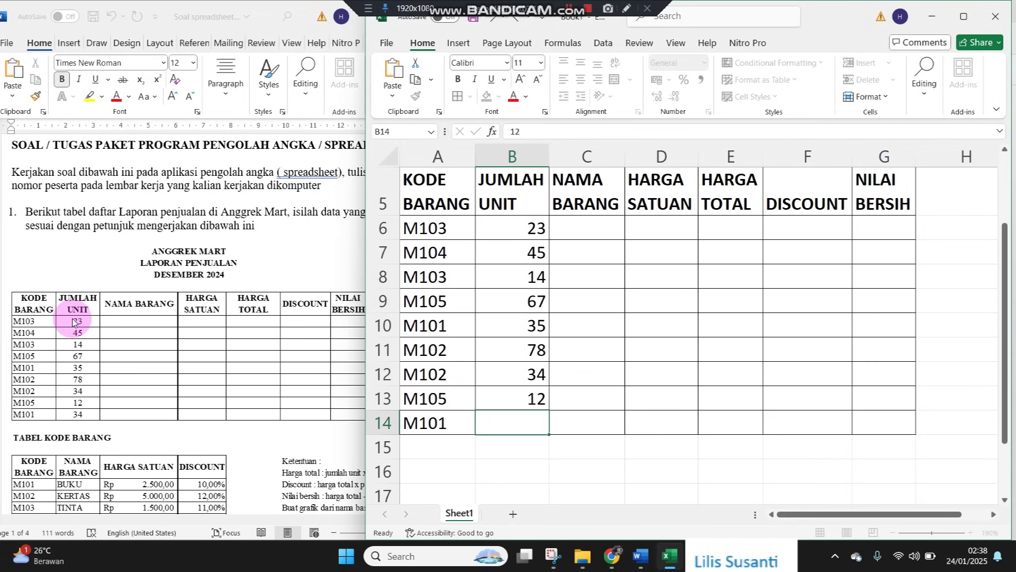
type("34")
key("Return")
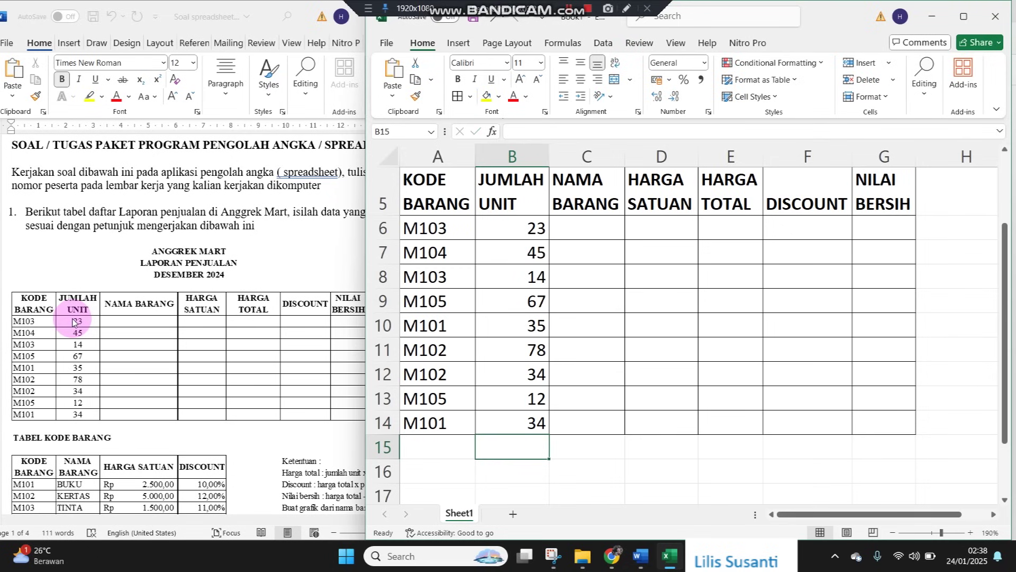
Fill the empty range C6:G14 yellow
left_click(658, 277)
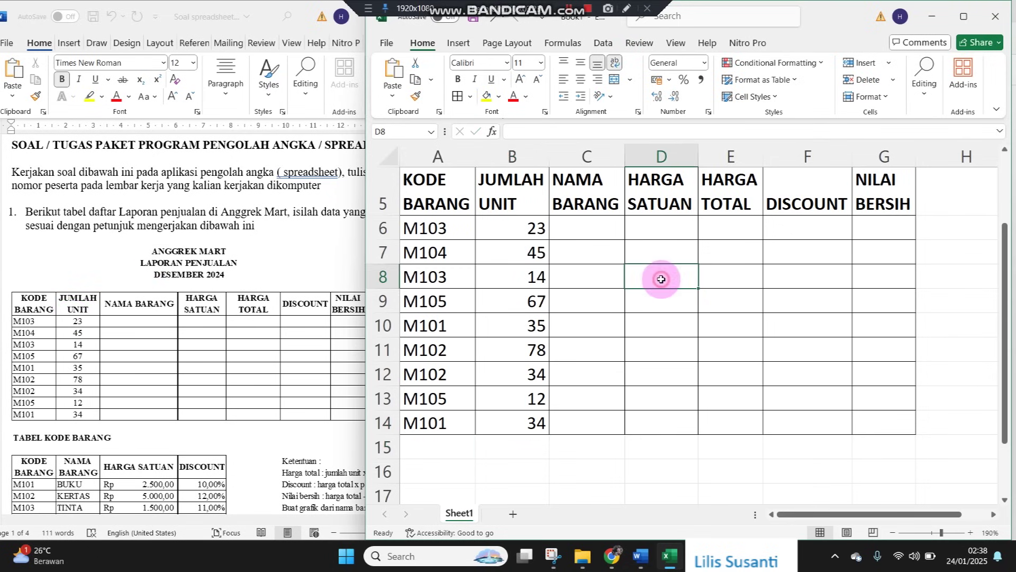
scroll(659, 278, "up", 2)
left_click_drag(617, 318, 868, 431)
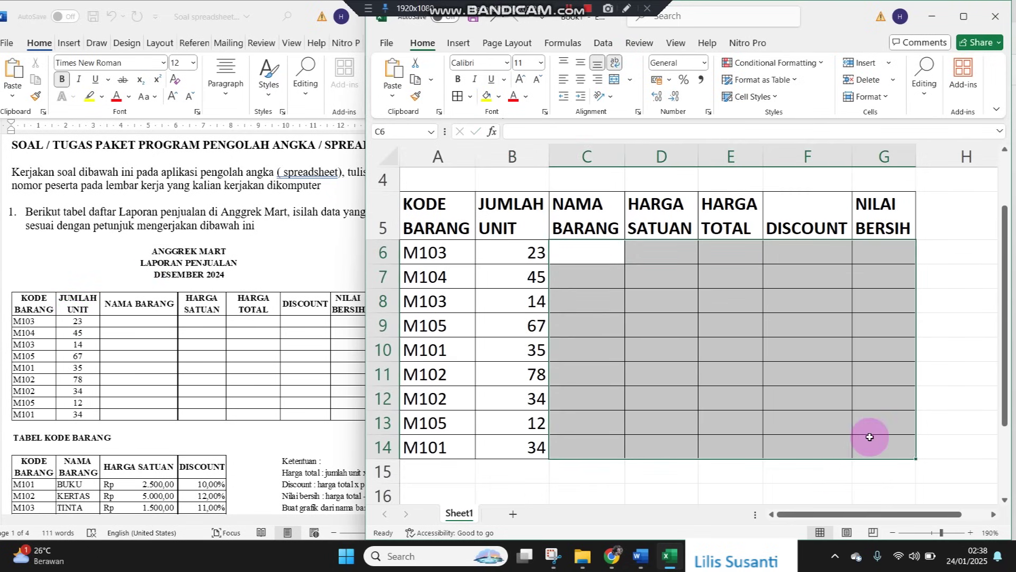
left_click(487, 95)
Check the sales table in the Word assignment, then return to Excel below the table
left_click(248, 476)
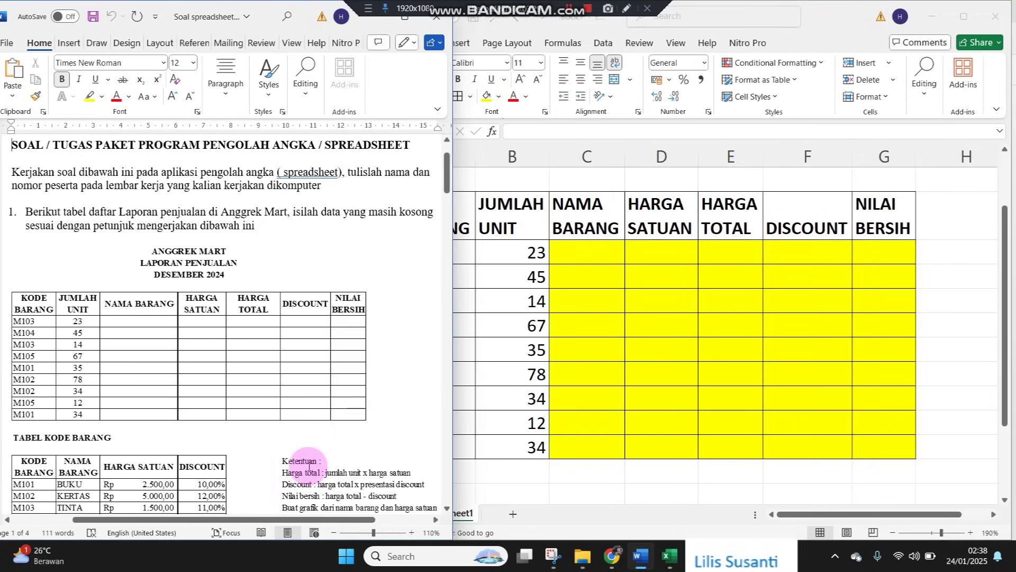
left_click(591, 418)
scroll(537, 479, "down", 3)
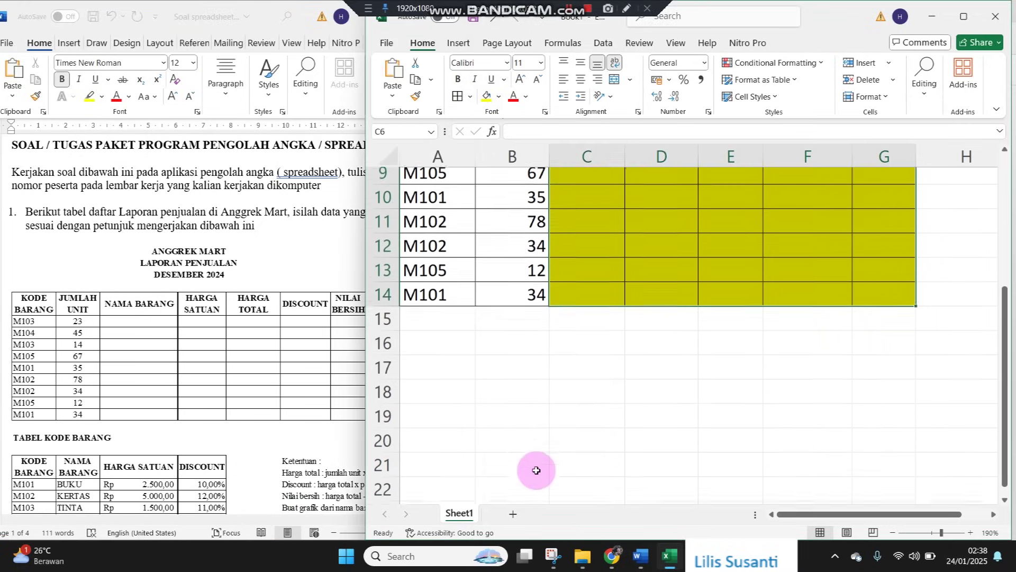
left_click(99, 468)
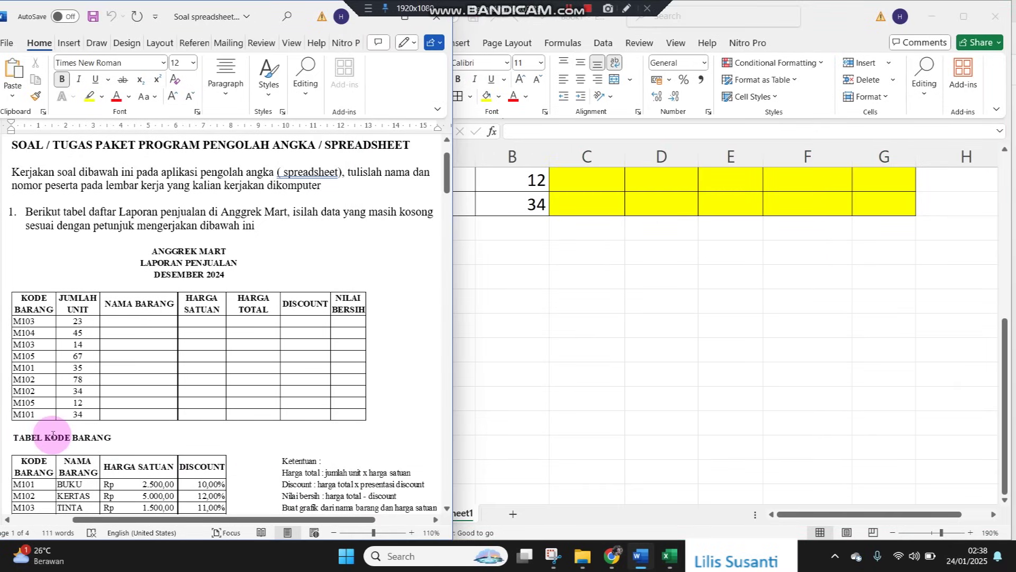
left_click_drag(13, 434, 108, 437)
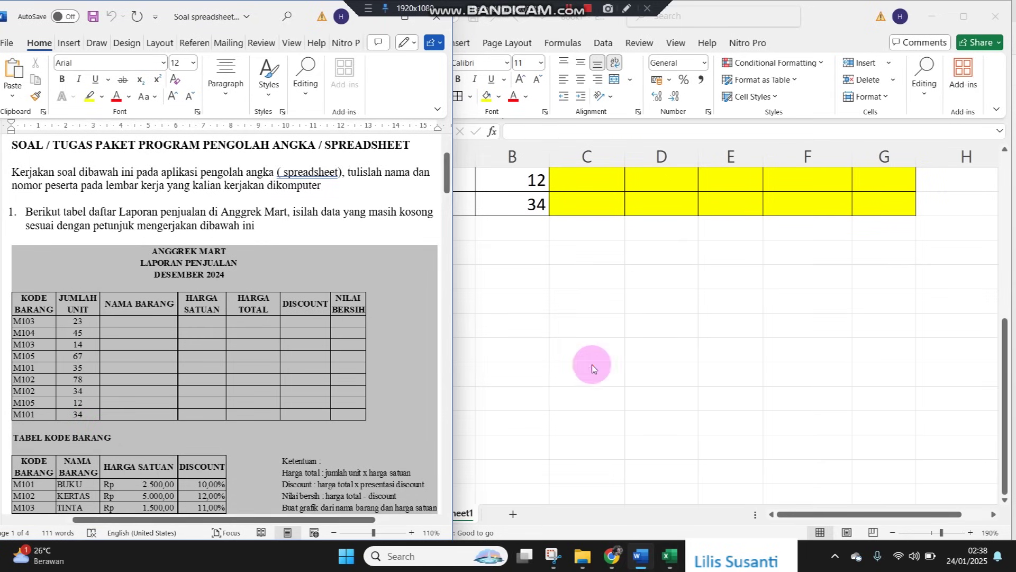
left_click(591, 365)
left_click(430, 269)
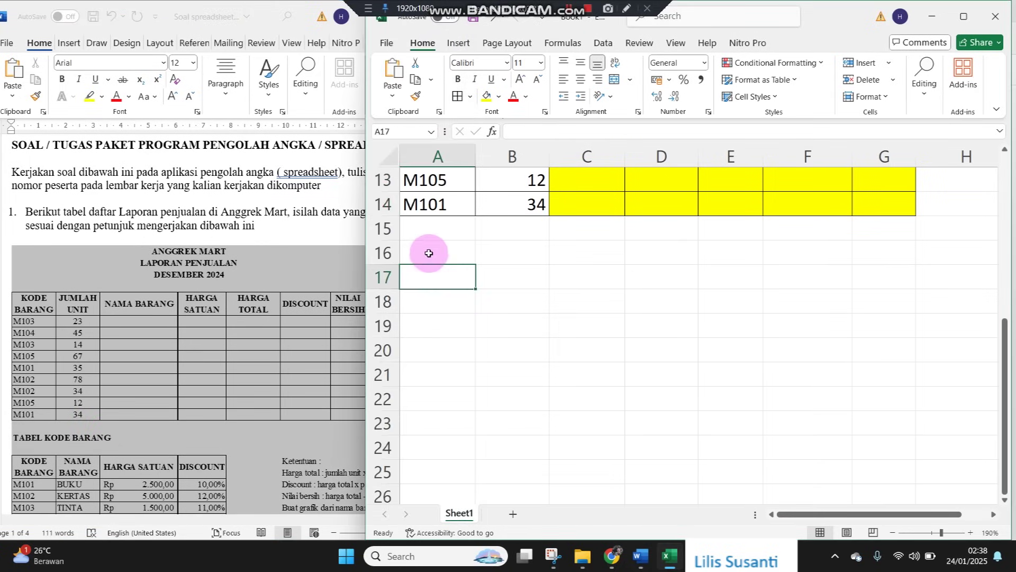
Type the heading TABEL KODE BARANG in A16
left_click(429, 251)
type("ABEL K")
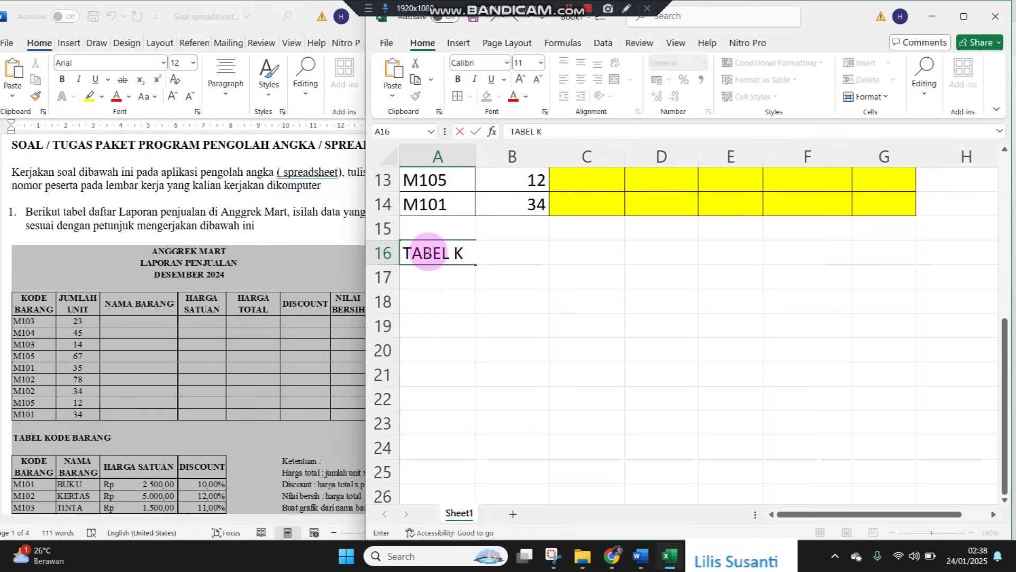
type("ABEL KODE BARANG")
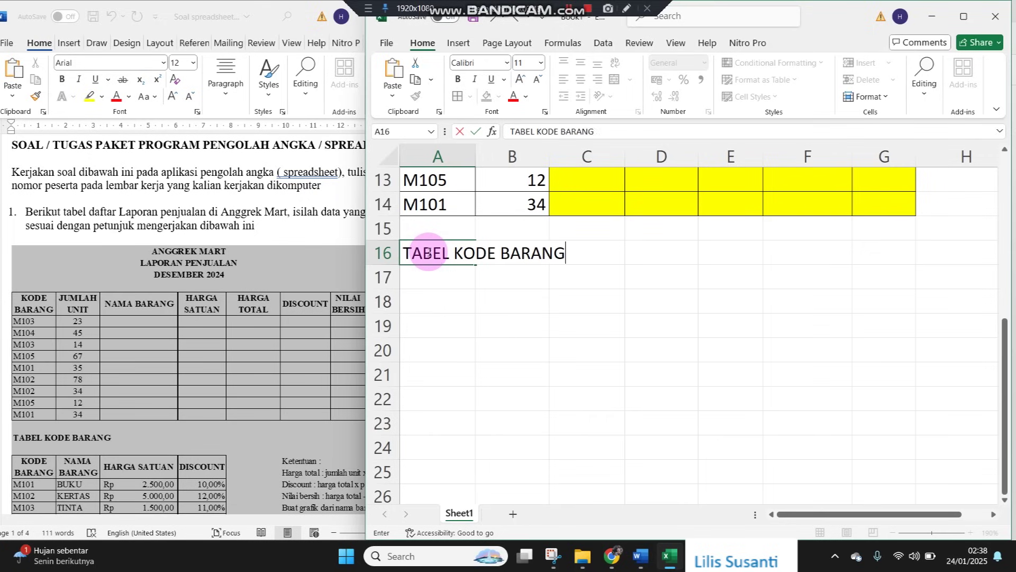
key("Return")
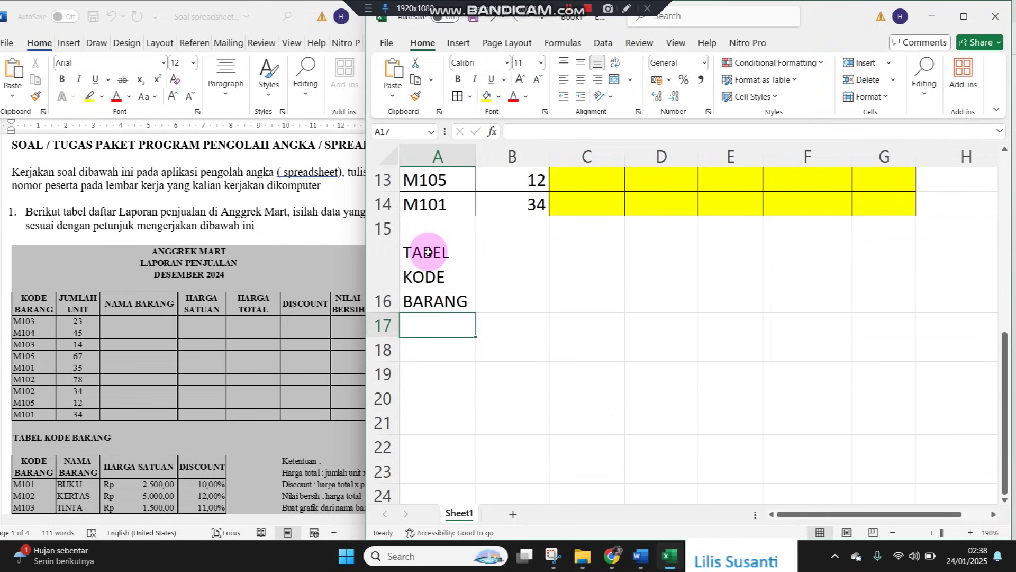
Merge and centre the heading across A16:C16 and restore row 16's normal height
left_click(428, 251)
key("shift+Right")
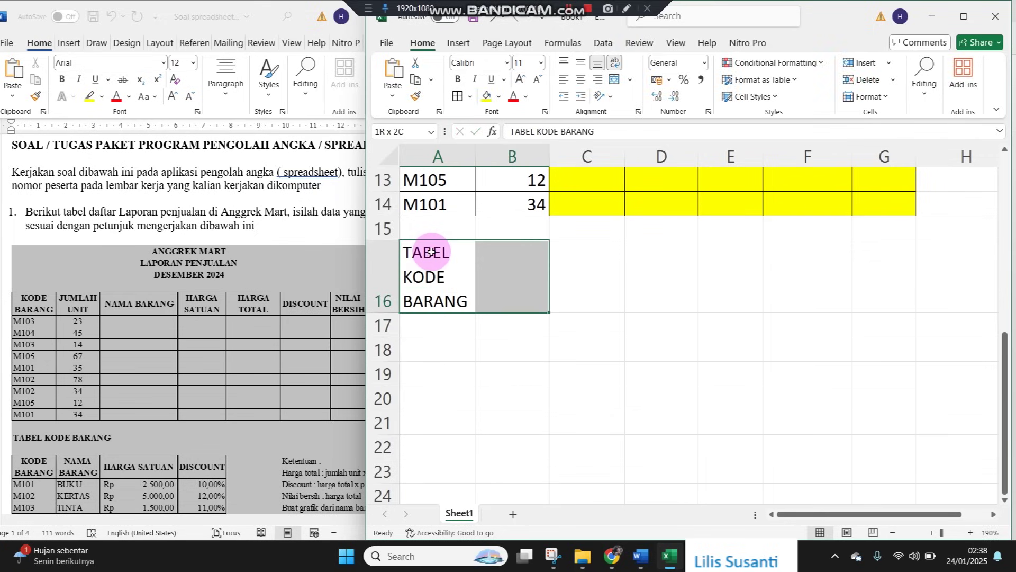
left_click(614, 79)
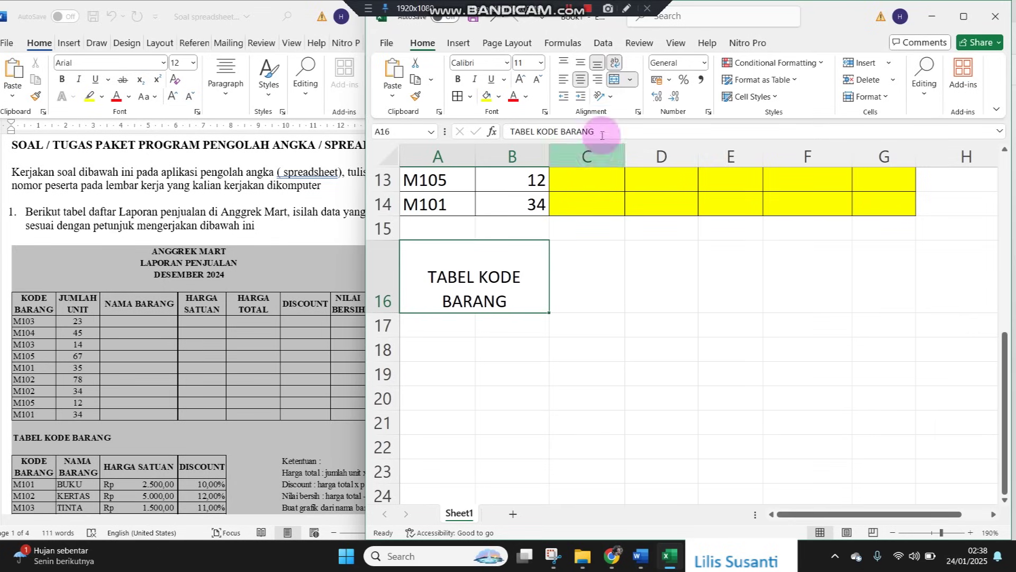
left_click(571, 257, "shift")
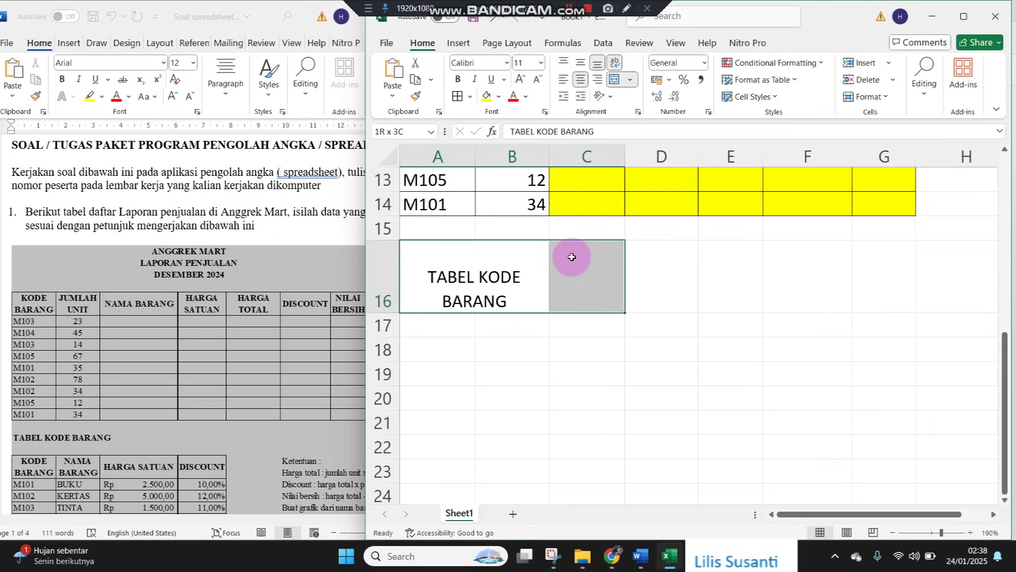
left_click(614, 79)
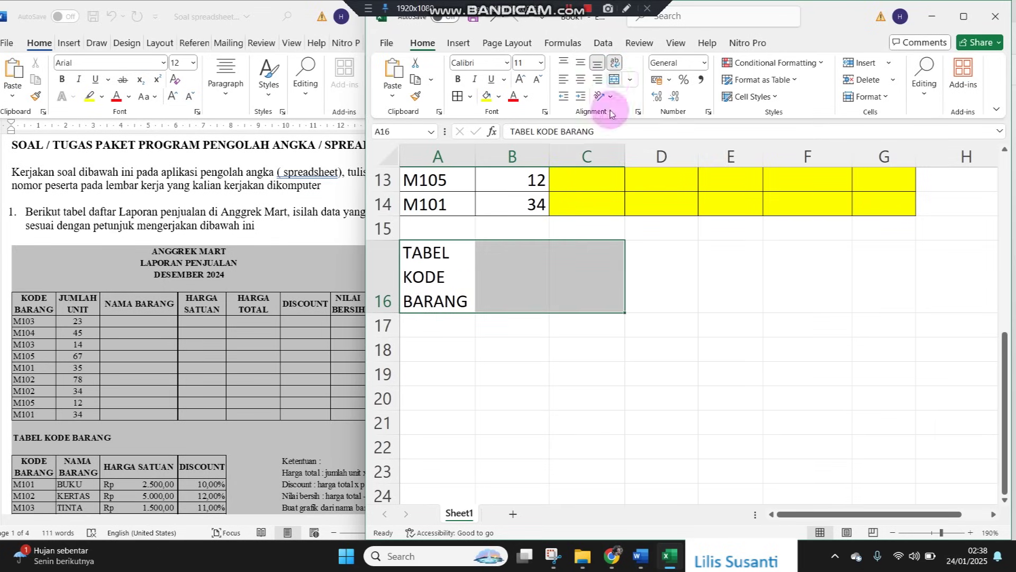
left_click(613, 78)
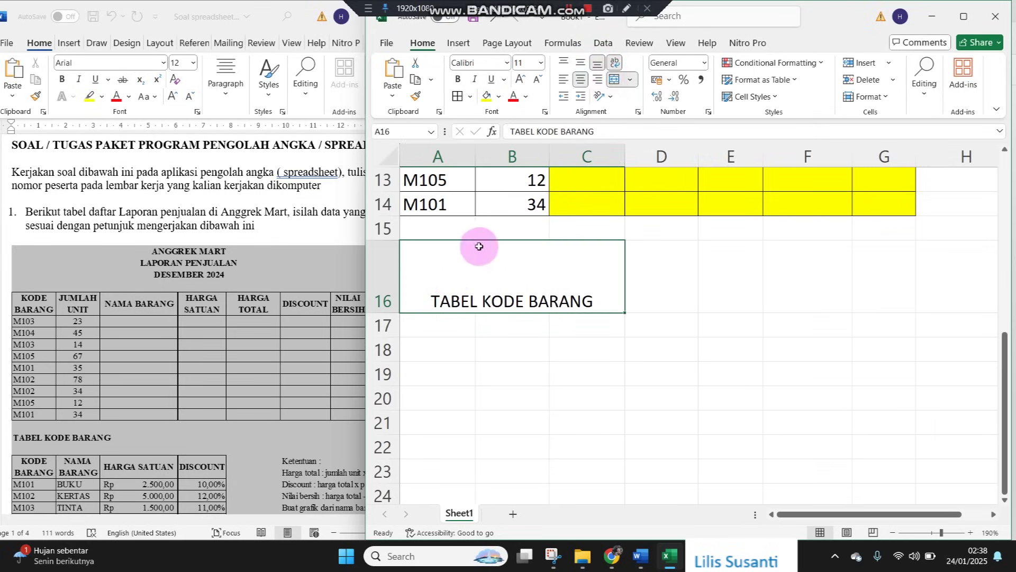
double_click(397, 311)
left_click(416, 276)
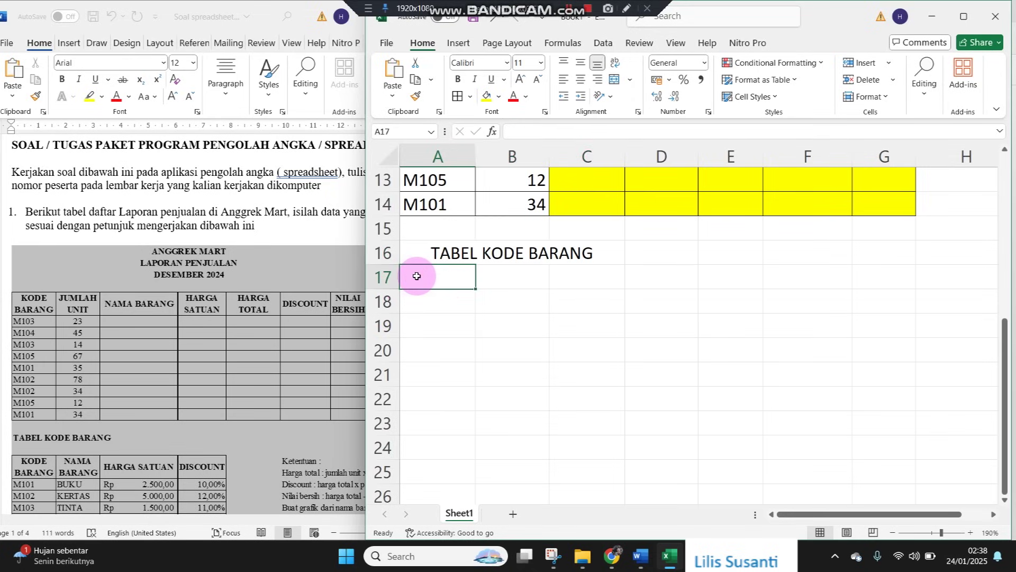
key("Return")
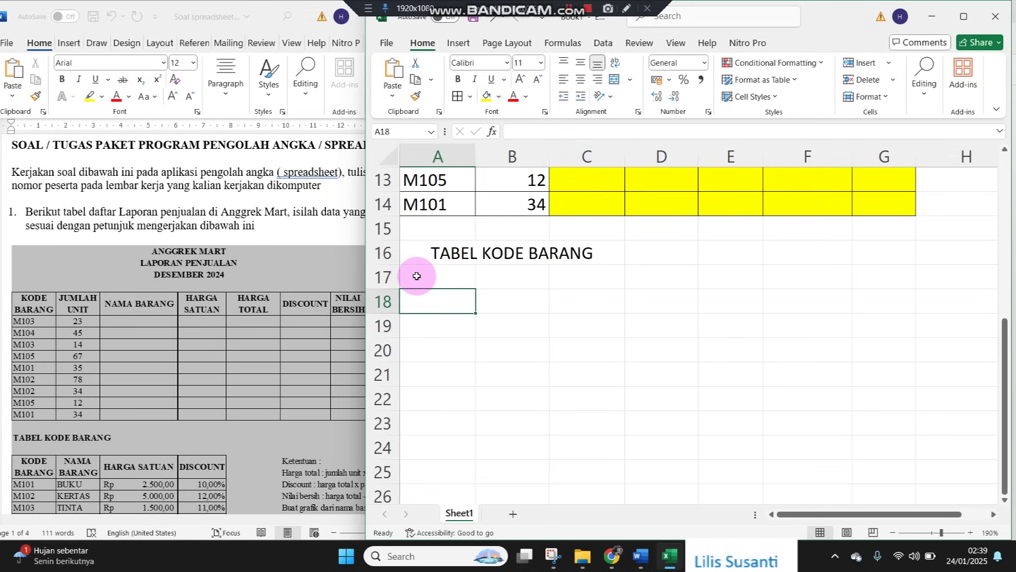
left_click(416, 276)
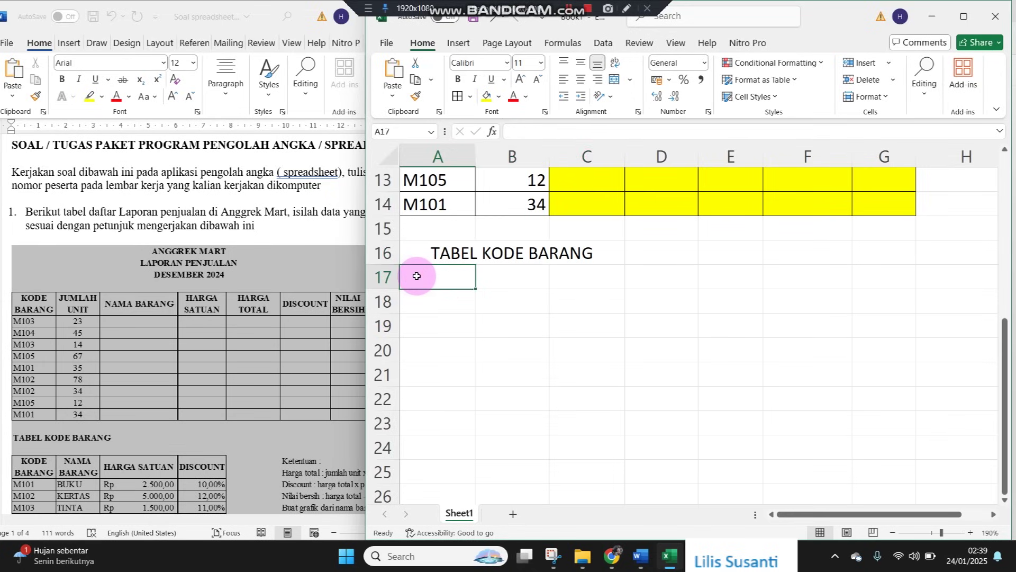
Copy the KODE BARANG header from A5 into A17 and across to D17
scroll(481, 332, "up", 3)
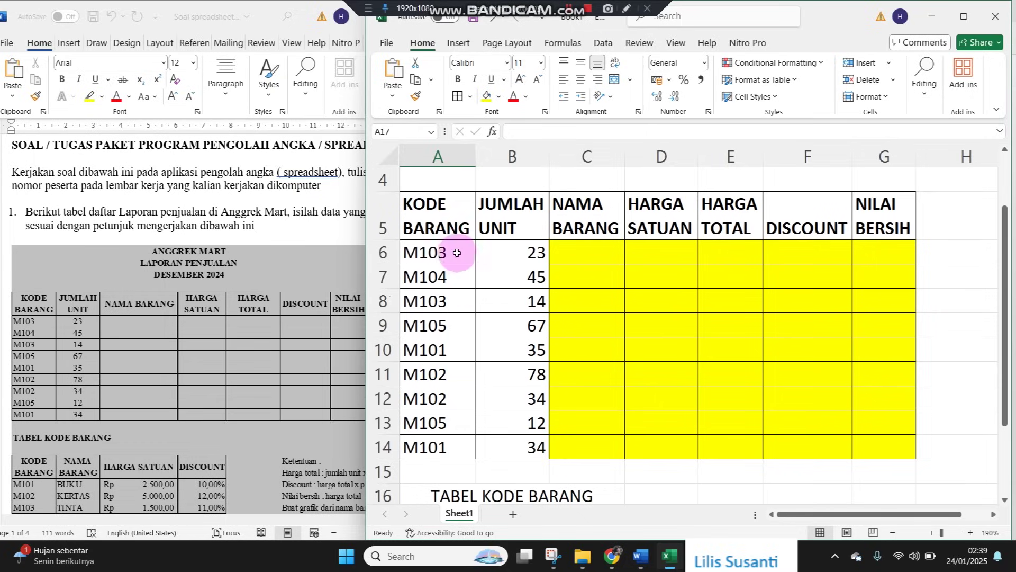
left_click(452, 225)
key("ctrl+c")
scroll(453, 259, "down", 3)
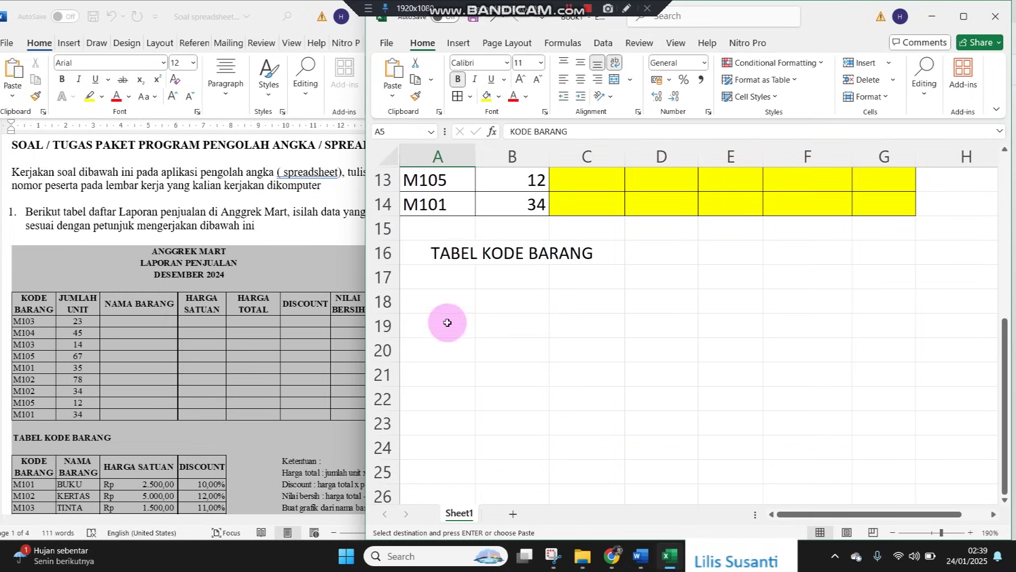
left_click(447, 273)
key("ctrl+v")
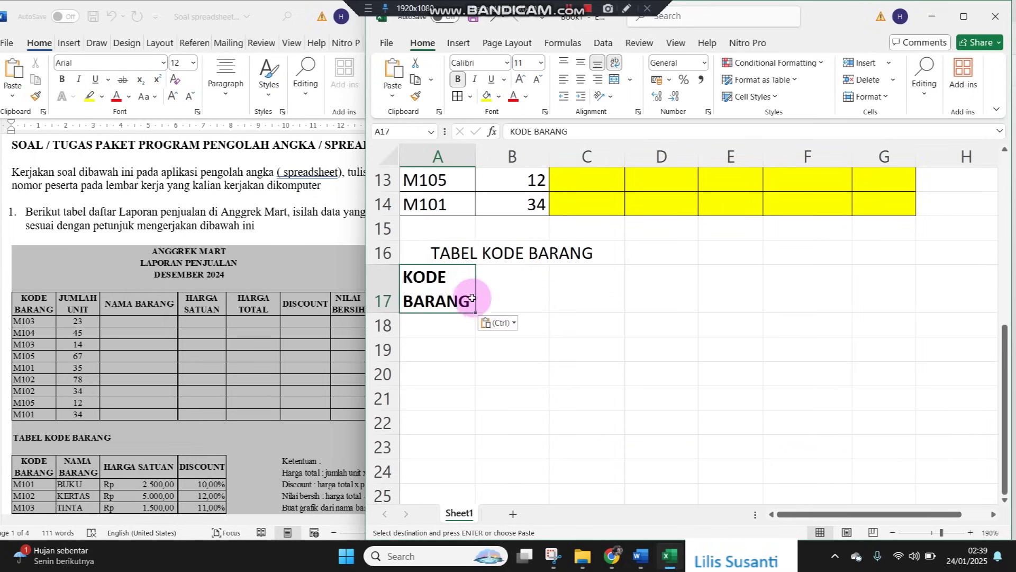
left_click_drag(476, 314, 714, 310)
Rename B17:D17 to NAMA BARANG, HARGA SATUAN and DISCOUNT
left_click(522, 295)
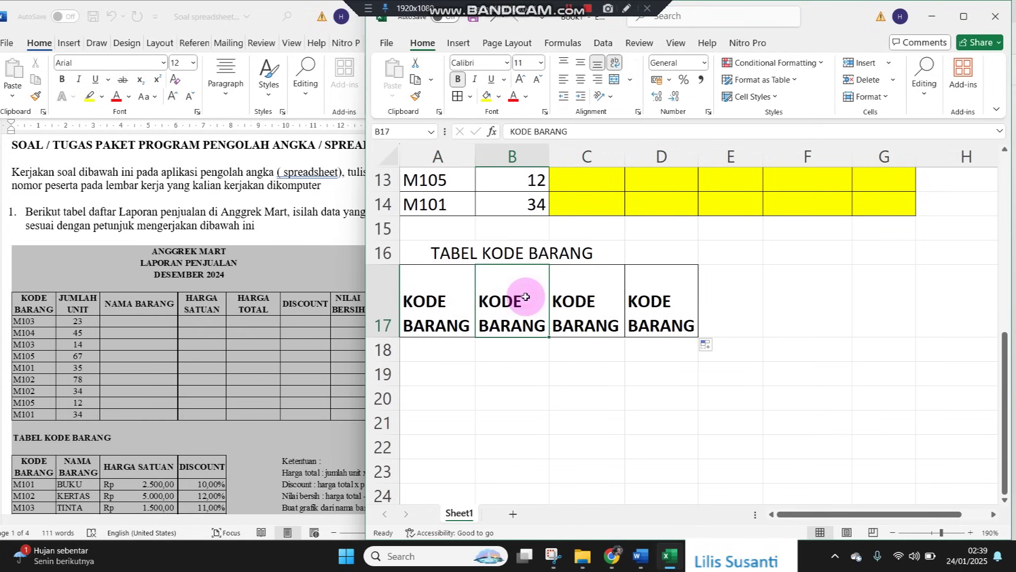
left_click_drag(523, 305, 461, 293)
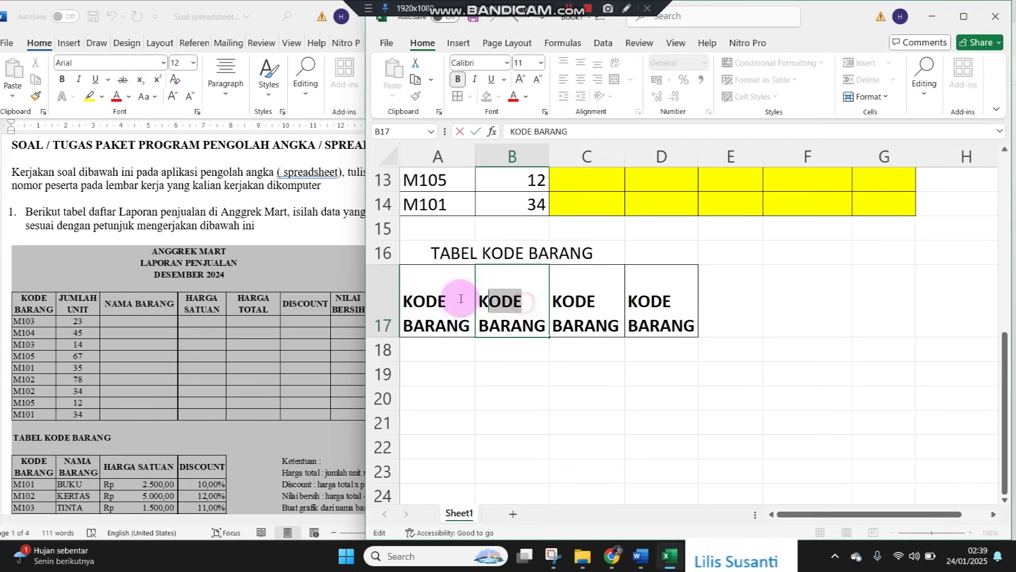
type("NAMA")
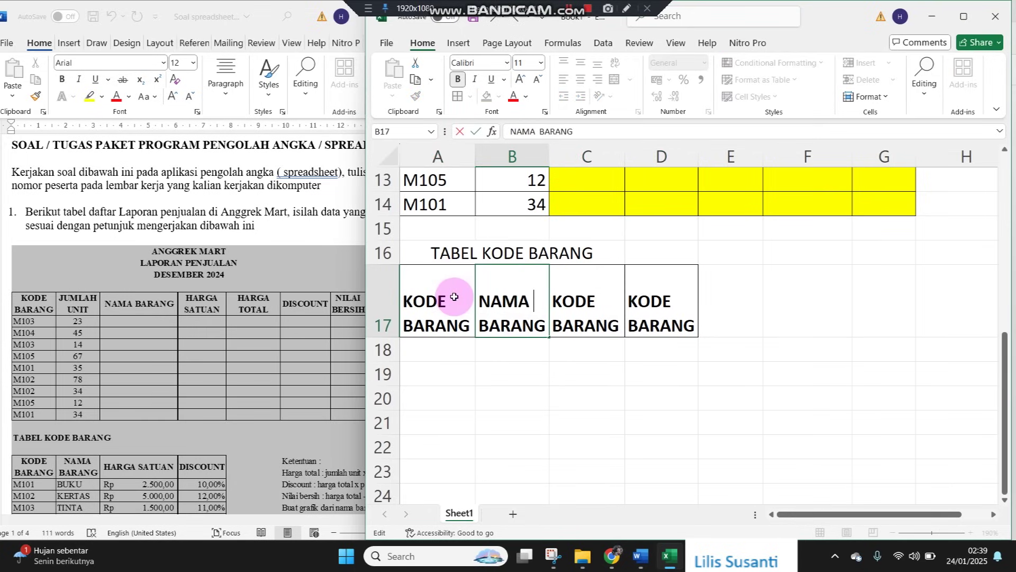
key("Tab")
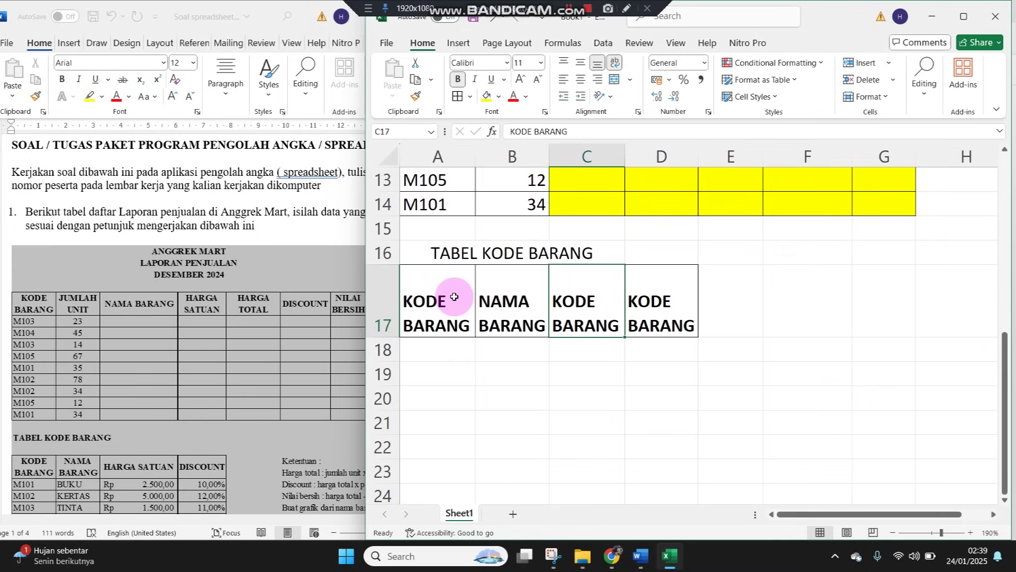
type("HARGA SATUAN")
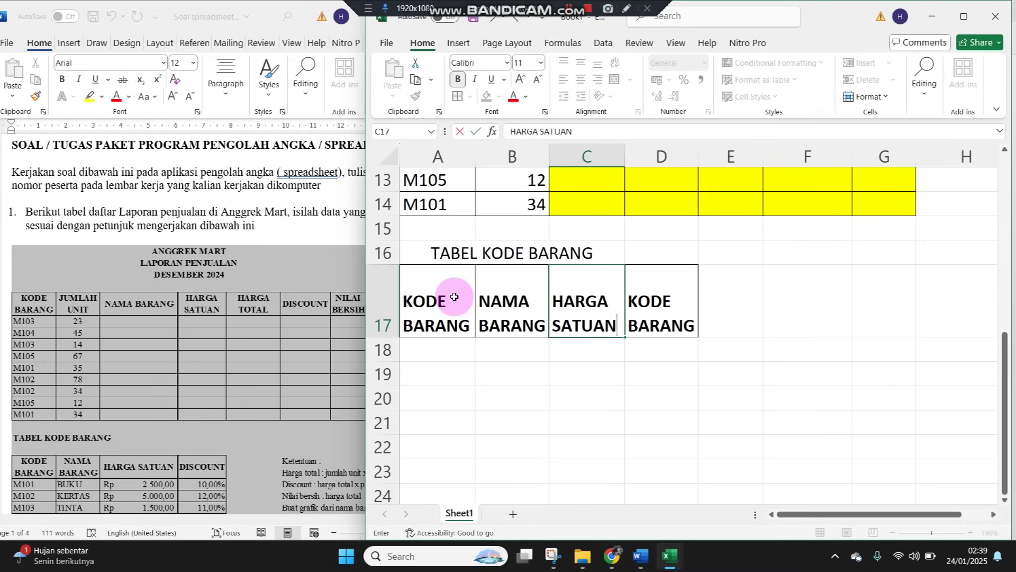
key("Tab")
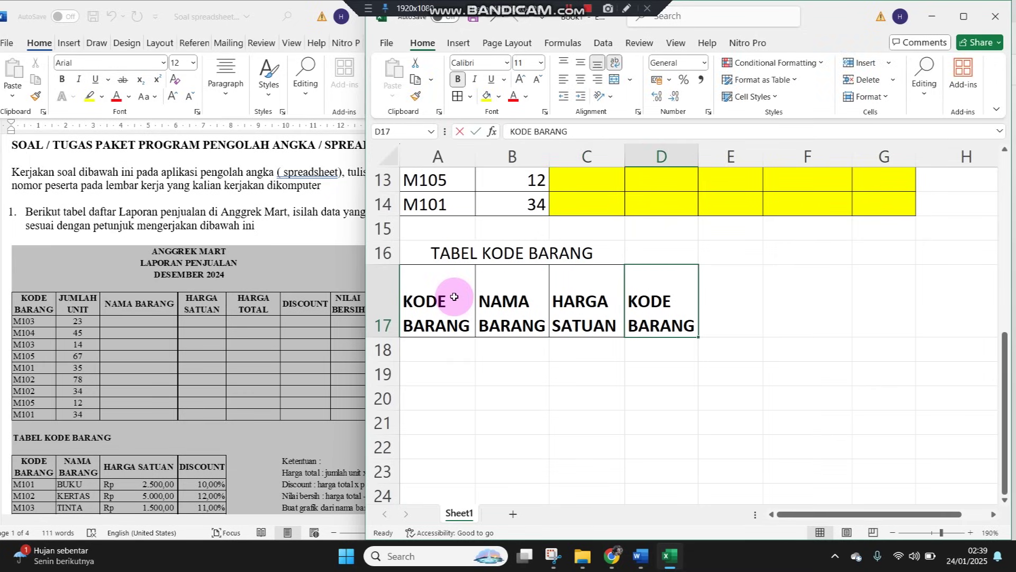
type("DISCOUNT")
key("Return")
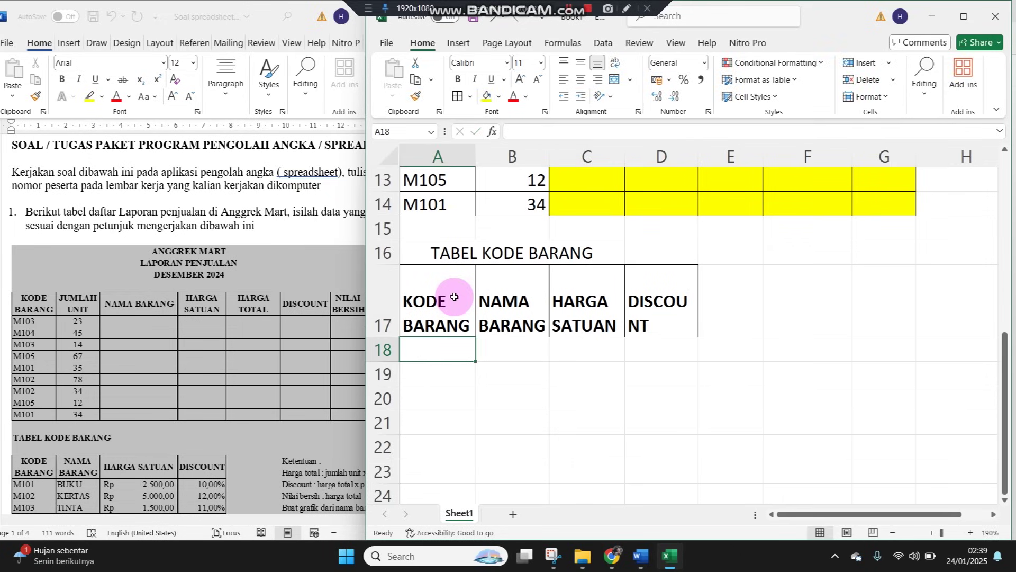
Fill item codes M101 through M105 into A18:A22
type("M101")
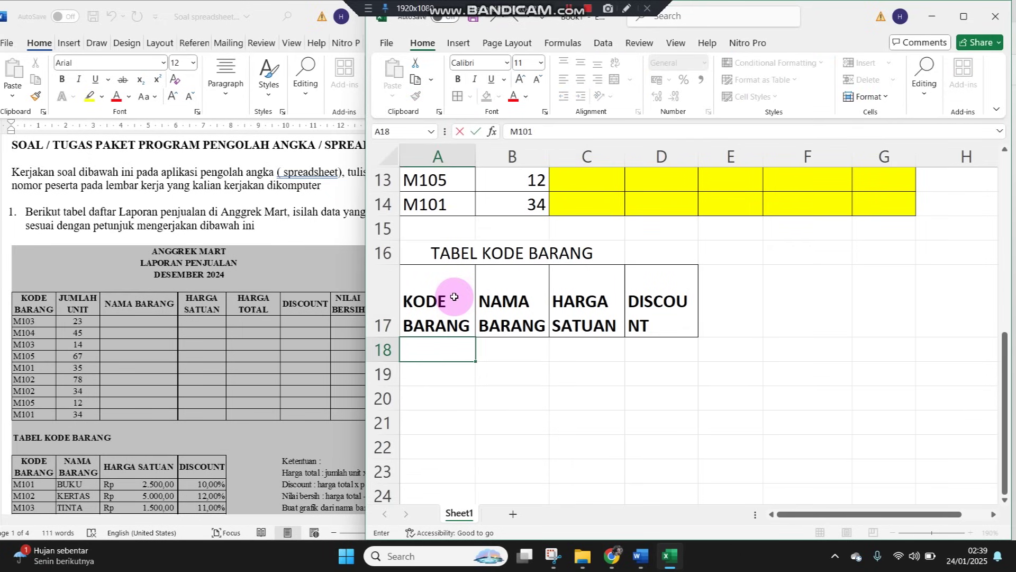
key("ctrl+Return")
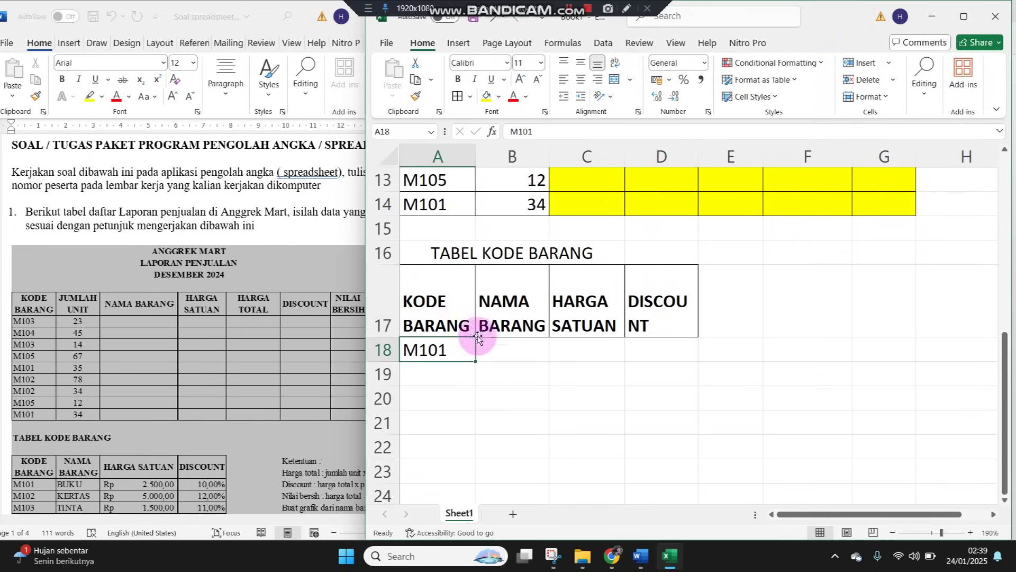
left_click_drag(477, 361, 466, 447)
Check the item list in the assignment document
left_click(115, 423)
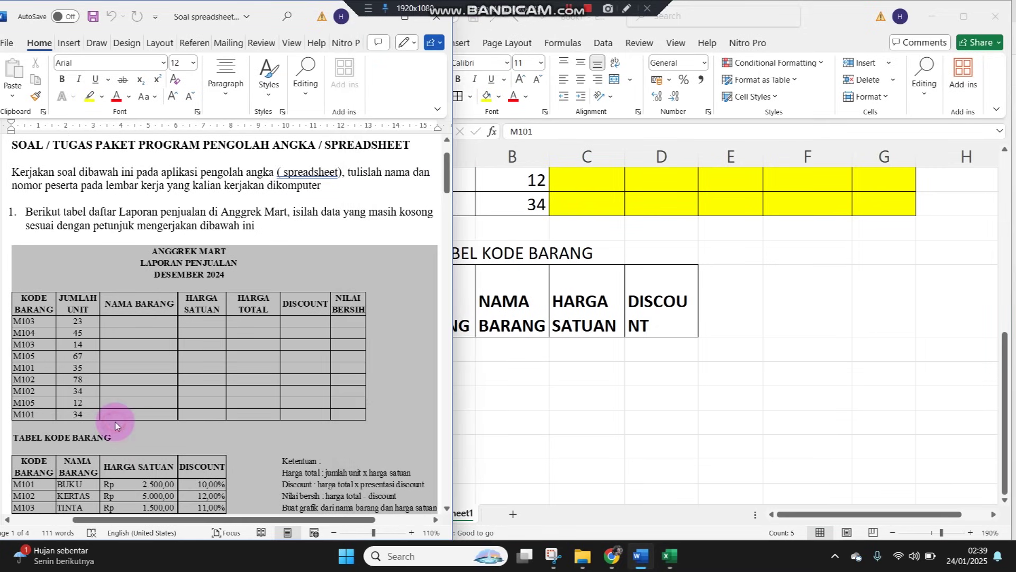
scroll(116, 421, "down", 3)
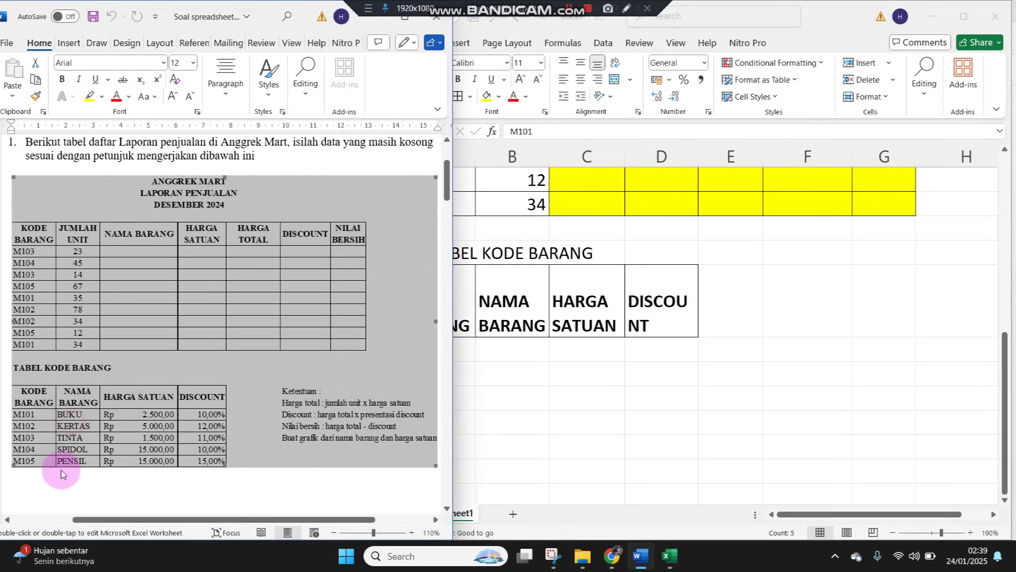
left_click(61, 496)
Enter BUKU, KERTAS, TINTA, SPIDOL and PENSIL down B18:B22, then move to C18
left_click(556, 436)
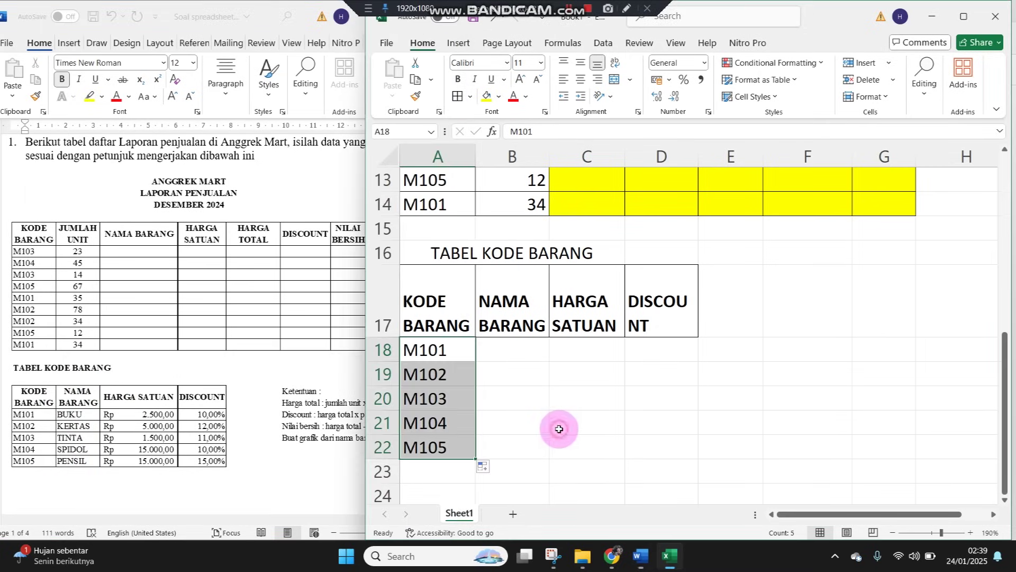
left_click(508, 345)
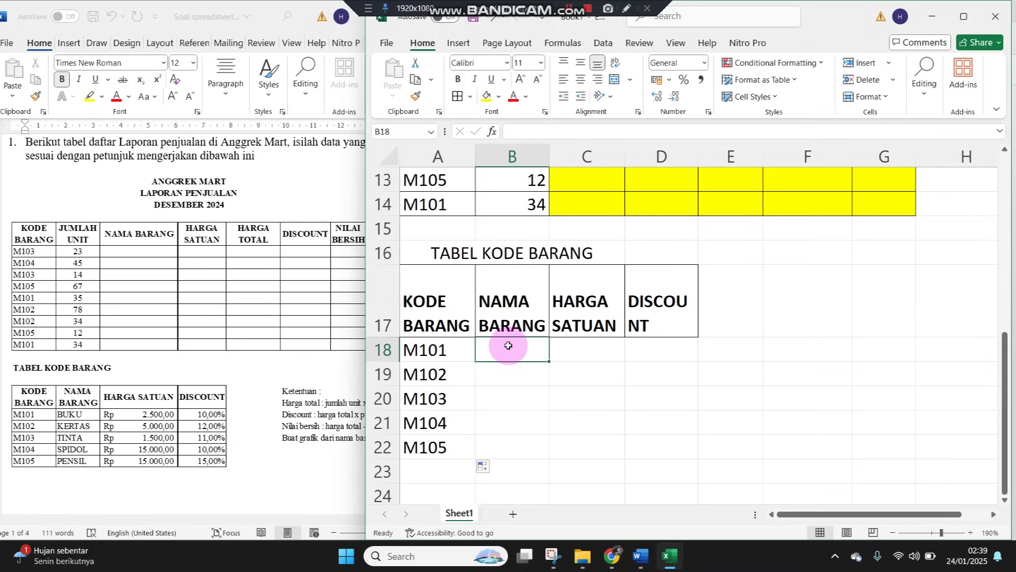
type("BUKU")
key("Return")
type("KERTAS")
key("Return")
type("TINTA")
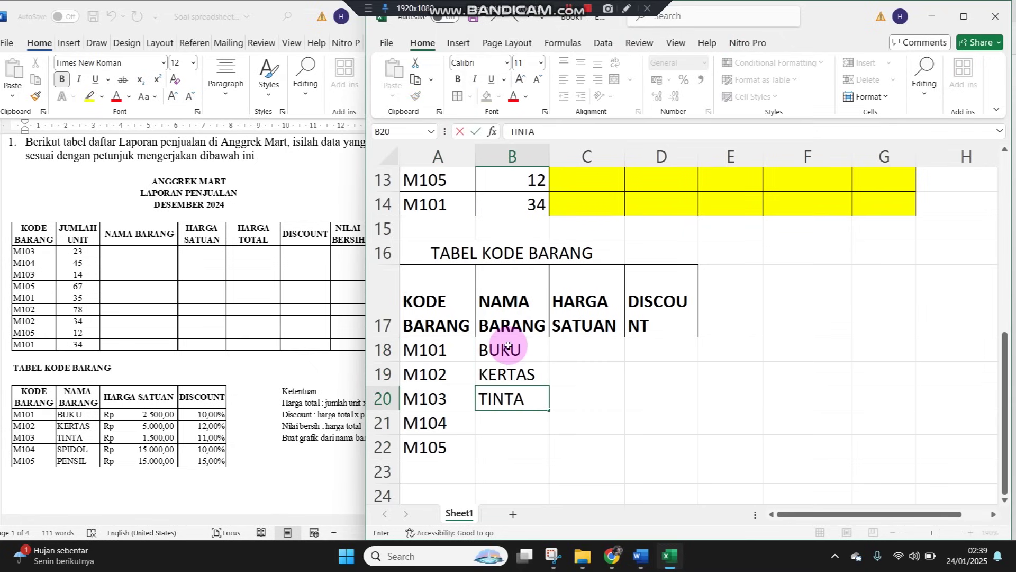
key("Return")
type("SP")
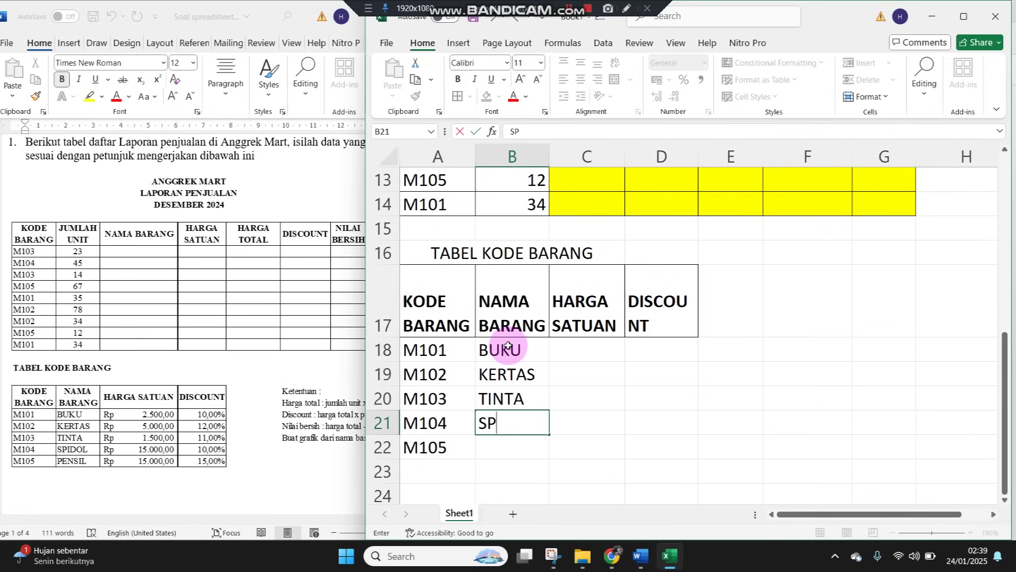
type("IDOL")
key("Return")
type("PENSIL")
key("Return")
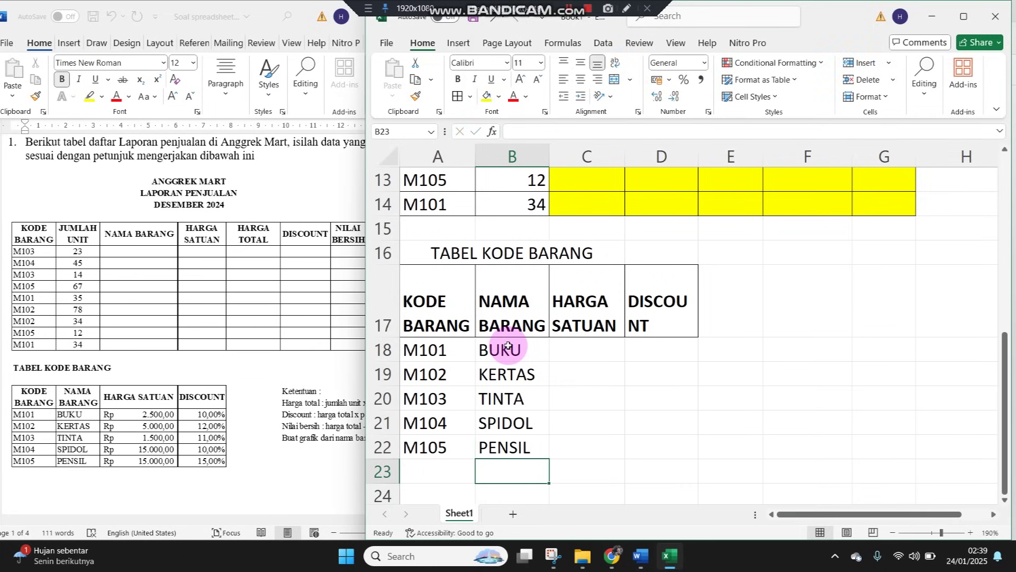
key("Up")
key("Up")
key("Up")
key("Up")
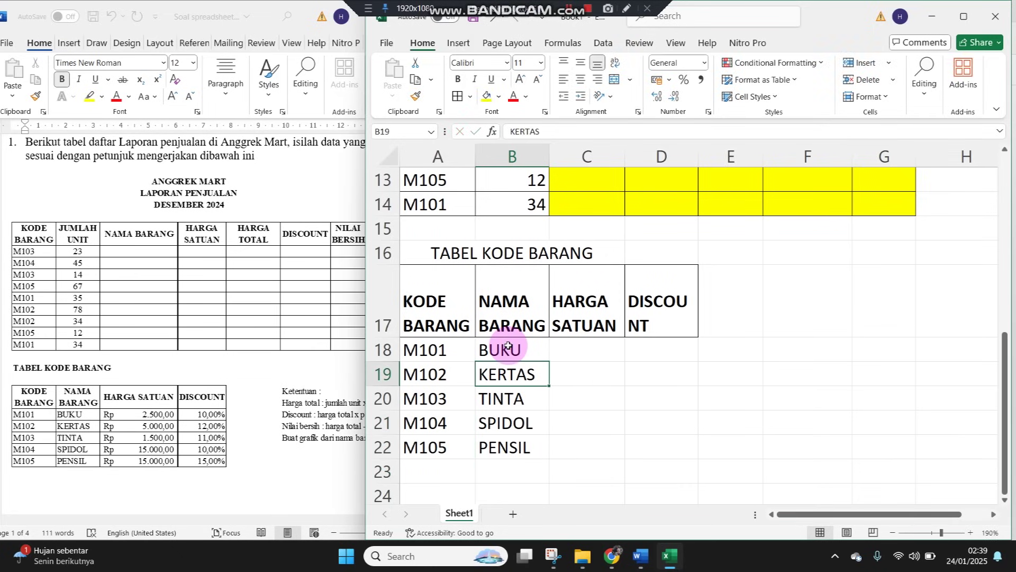
key("Right")
key("Up")
Enter the unit prices 2500, 5000, 1500, 15000 and 15000 in C18:C22
type("2500")
key("Return")
type("5")
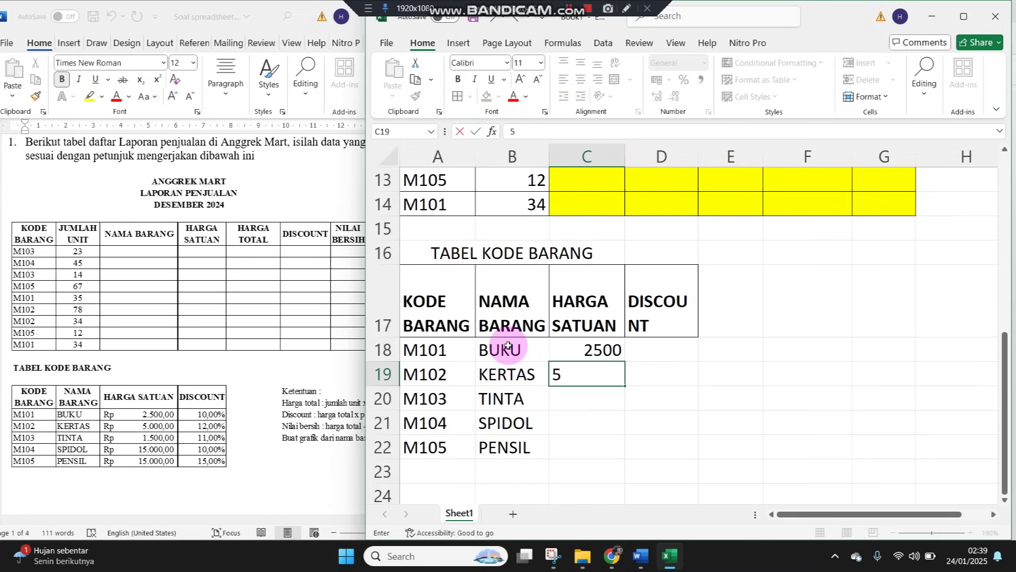
key("Return")
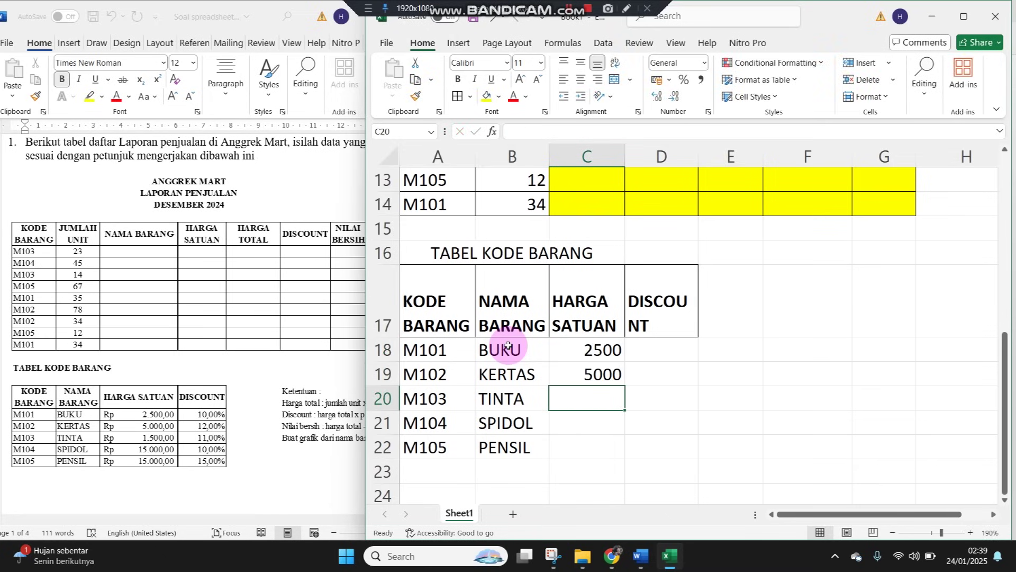
type("1500")
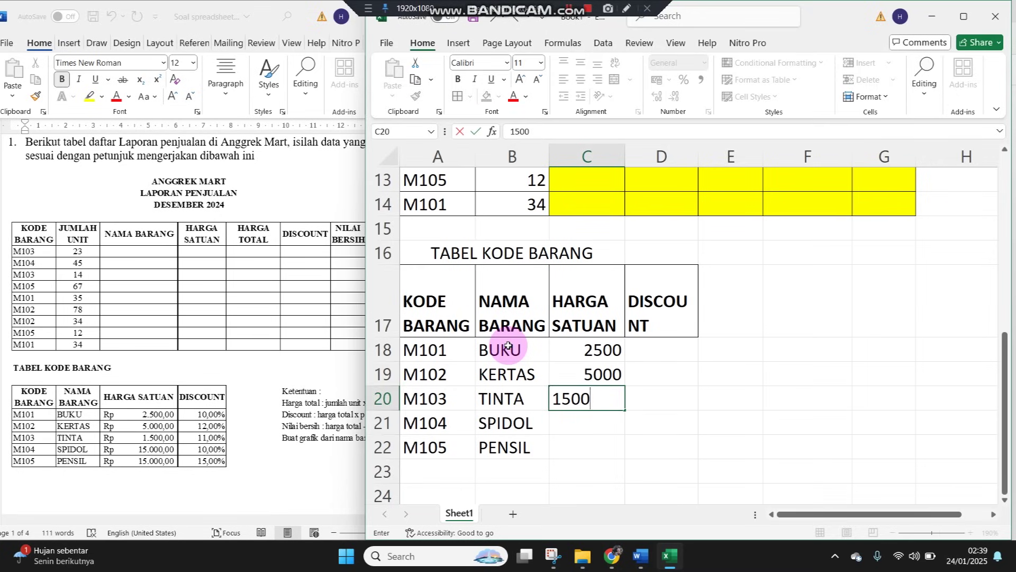
key("Return")
type("15000")
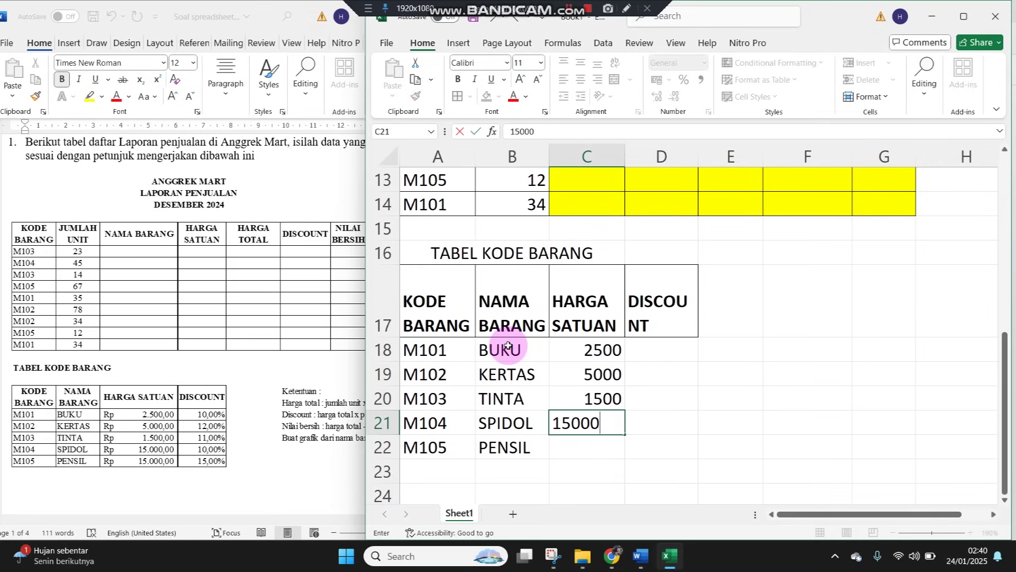
key("Return")
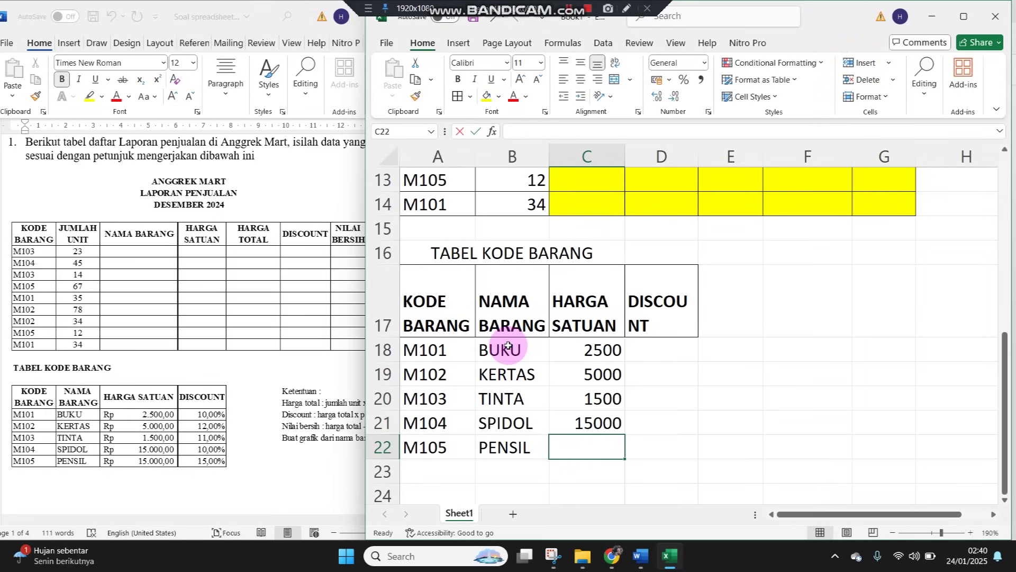
type("150000")
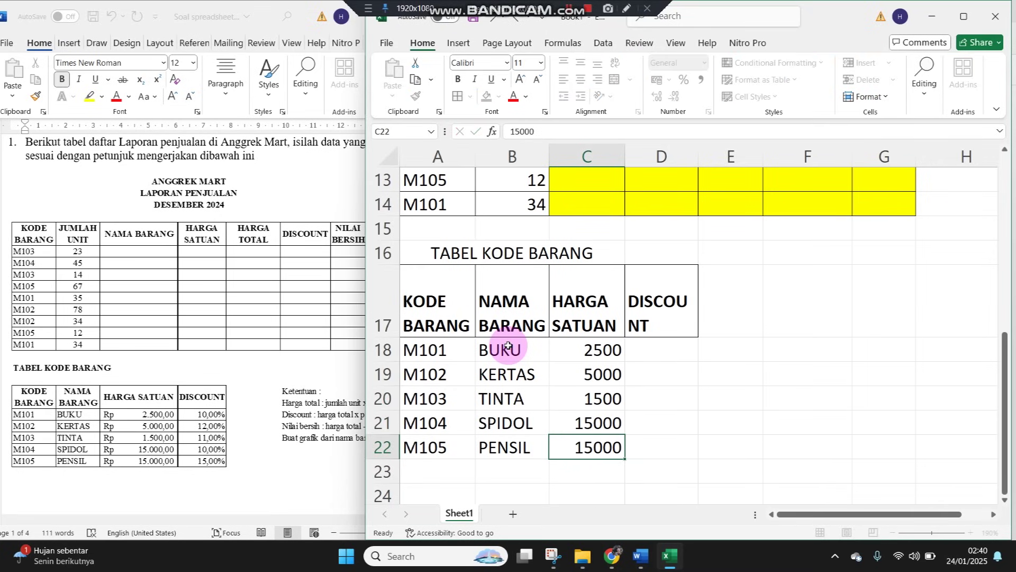
key("Tab")
key("Up")
key("Up")
key("Up")
key("Up")
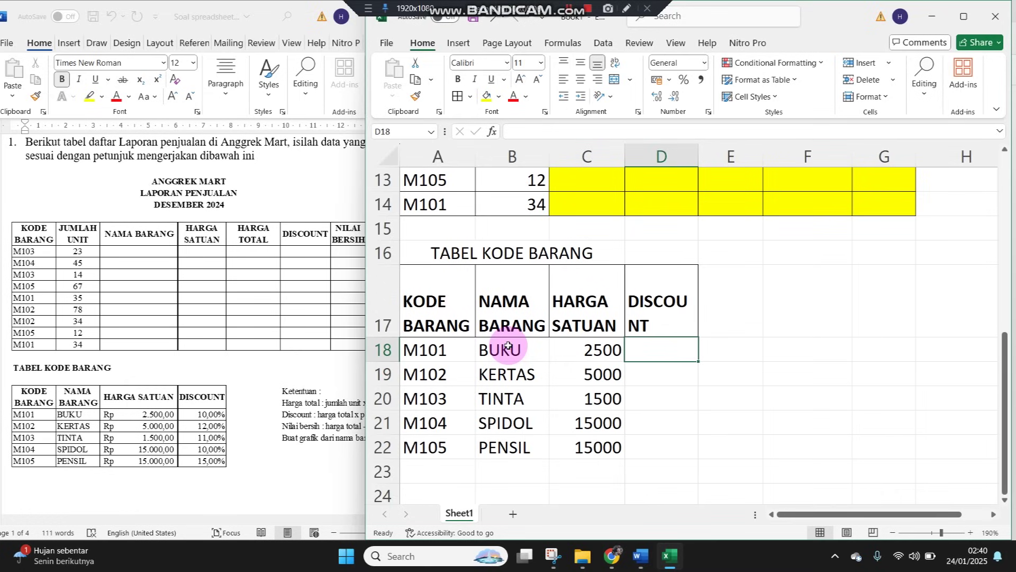
Enter the discounts 10%, 12%, 11%, 10% and 15% in D18:D22
type("10")
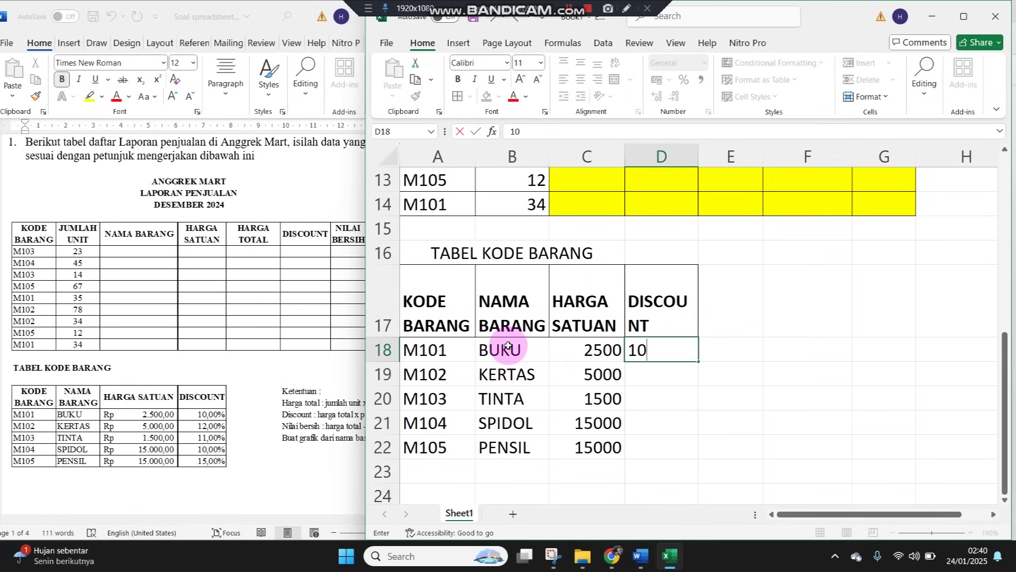
key("Return")
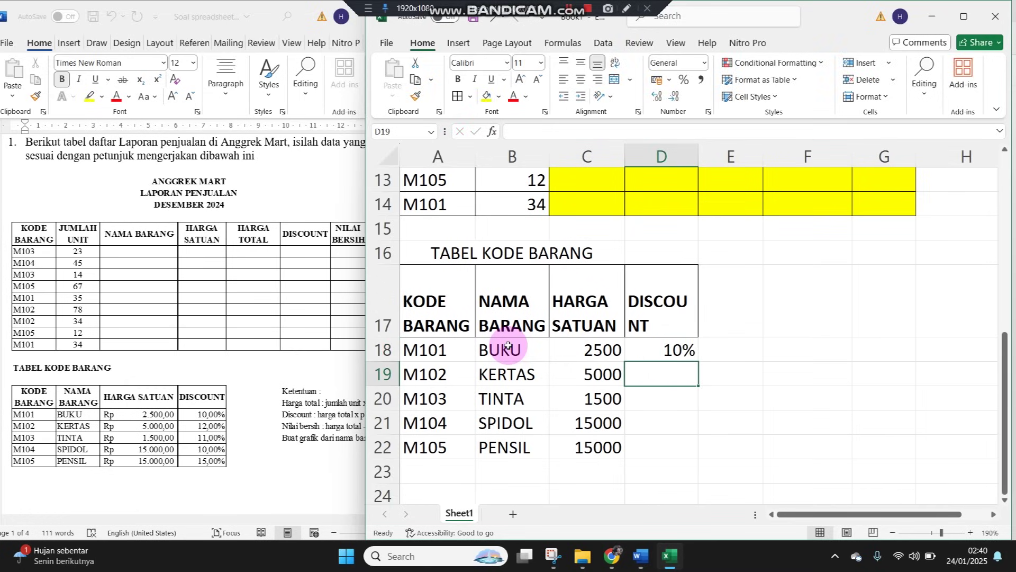
type("12%")
key("Return")
type("11")
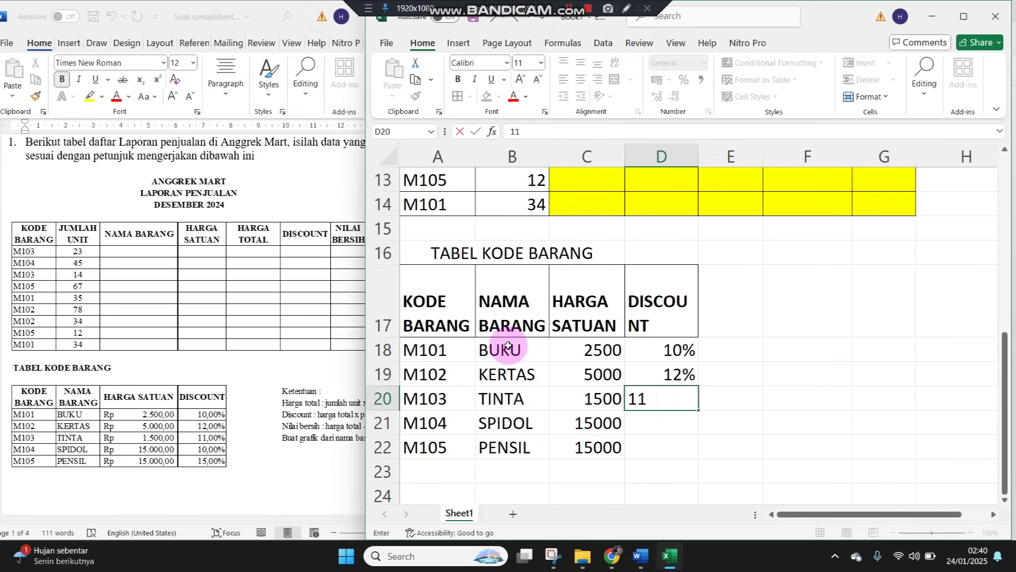
key("Return")
type("10")
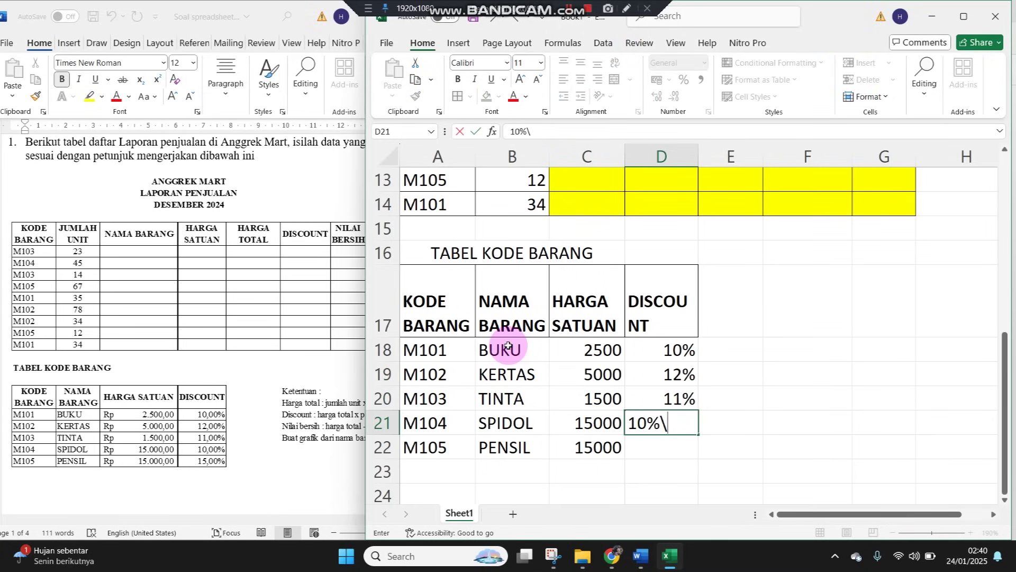
key("Return")
type("15")
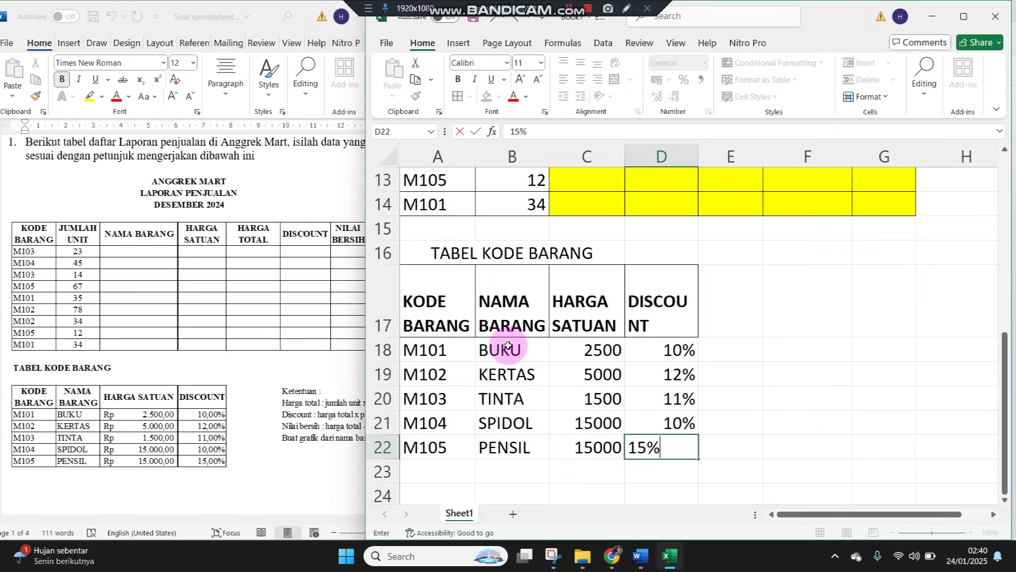
key("Return")
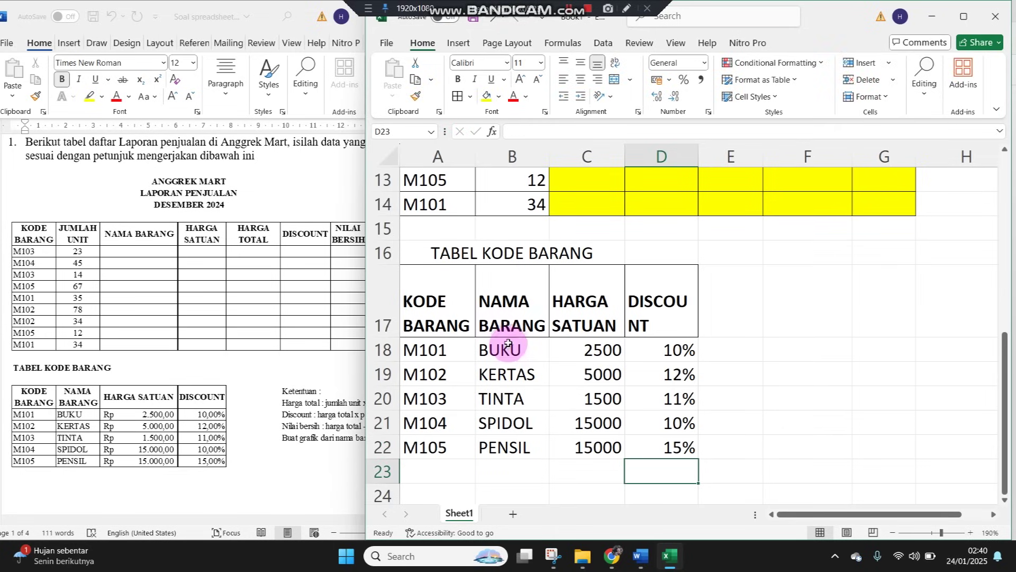
Add all borders to A18:D22 and format the prices C18:C22 as Rupiah Accounting
left_click_drag(425, 349, 647, 449)
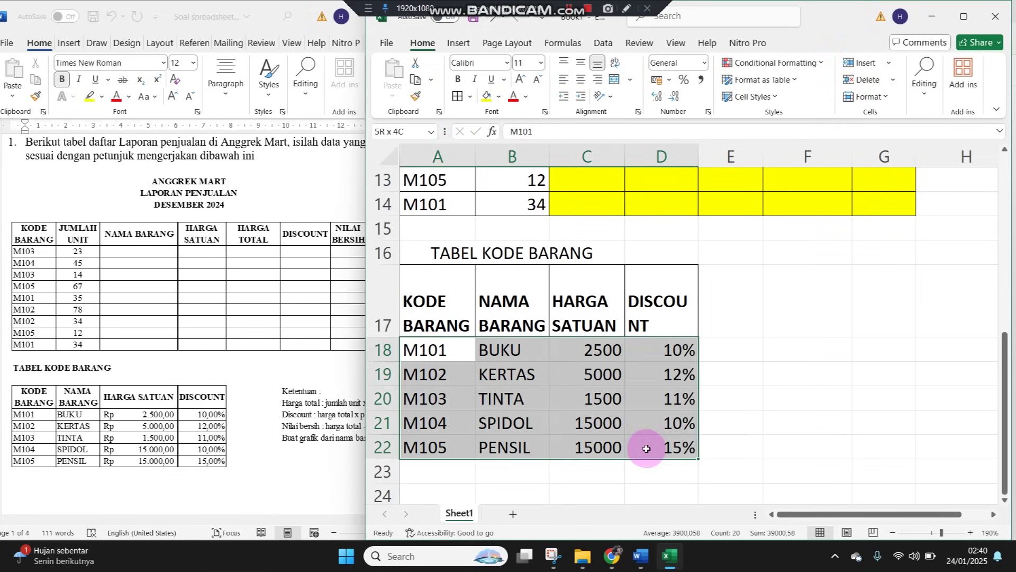
left_click(461, 94)
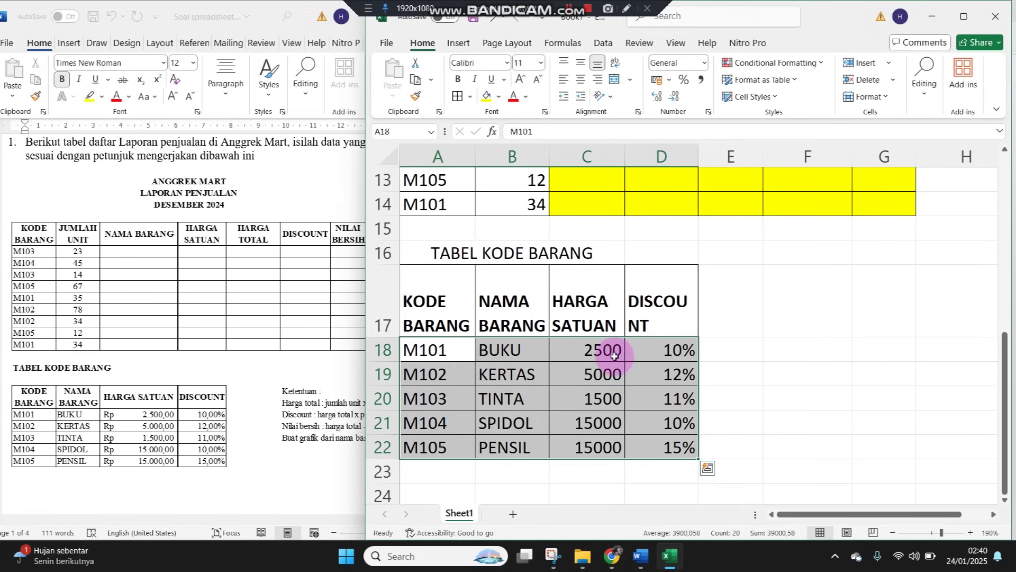
left_click_drag(612, 350, 606, 447)
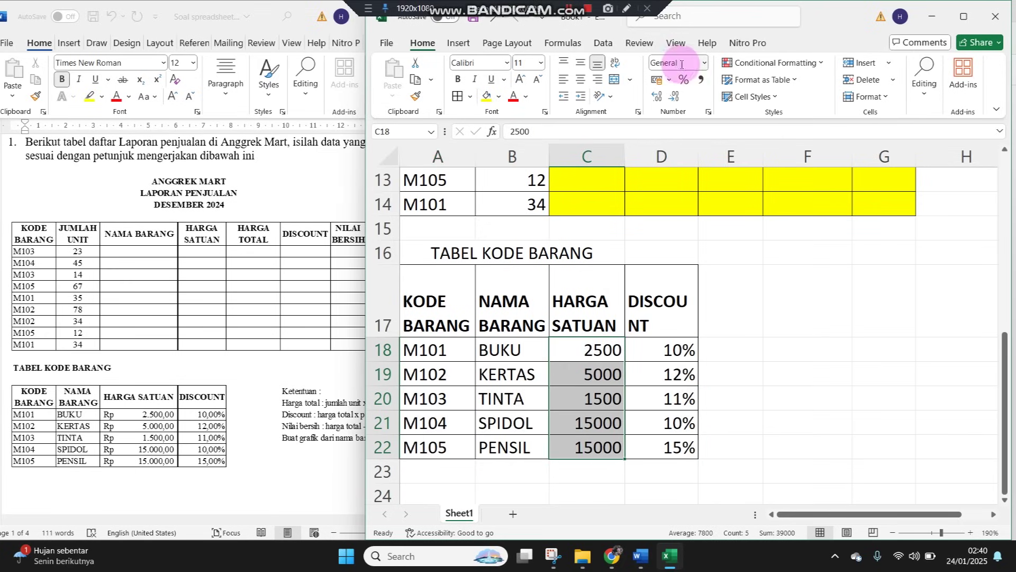
left_click(704, 63)
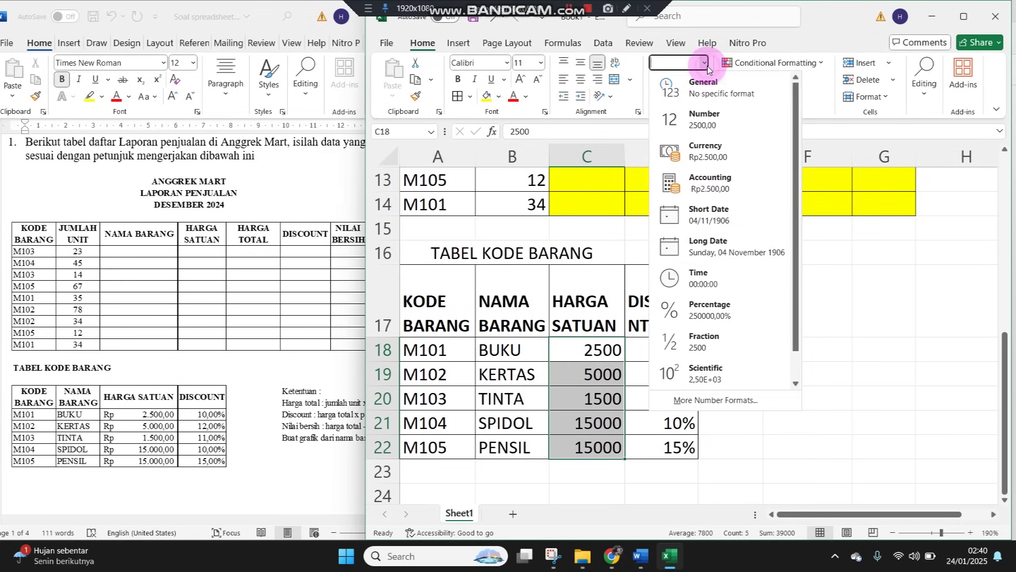
left_click(703, 192)
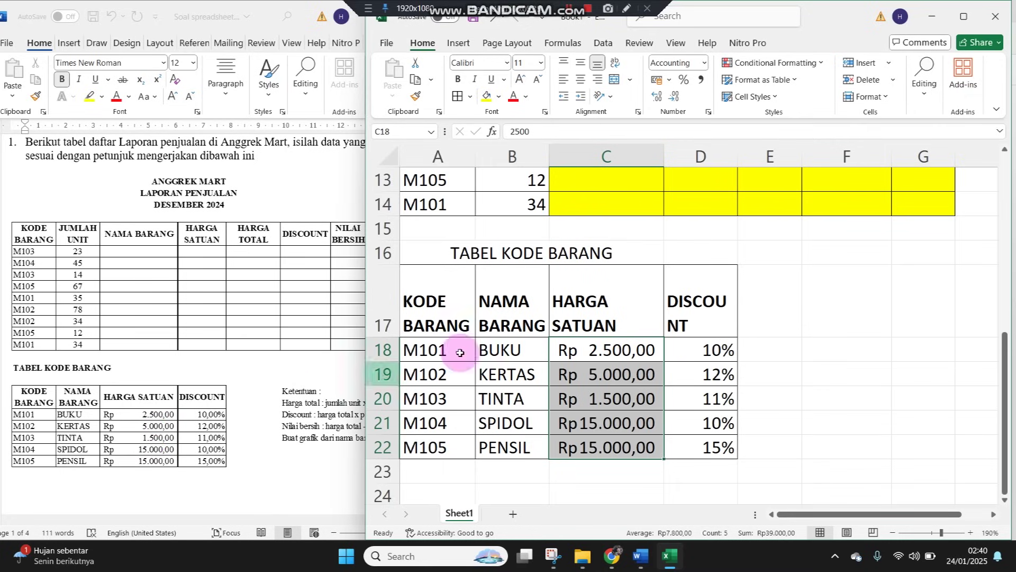
left_click(846, 333)
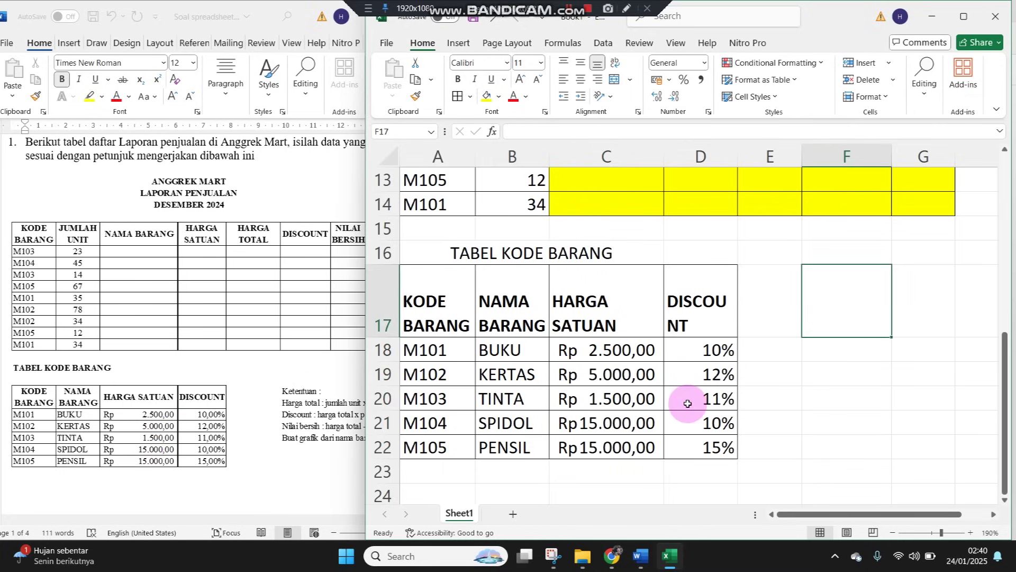
Format the discounts in D18:D22 as percentages
left_click_drag(709, 347, 719, 446)
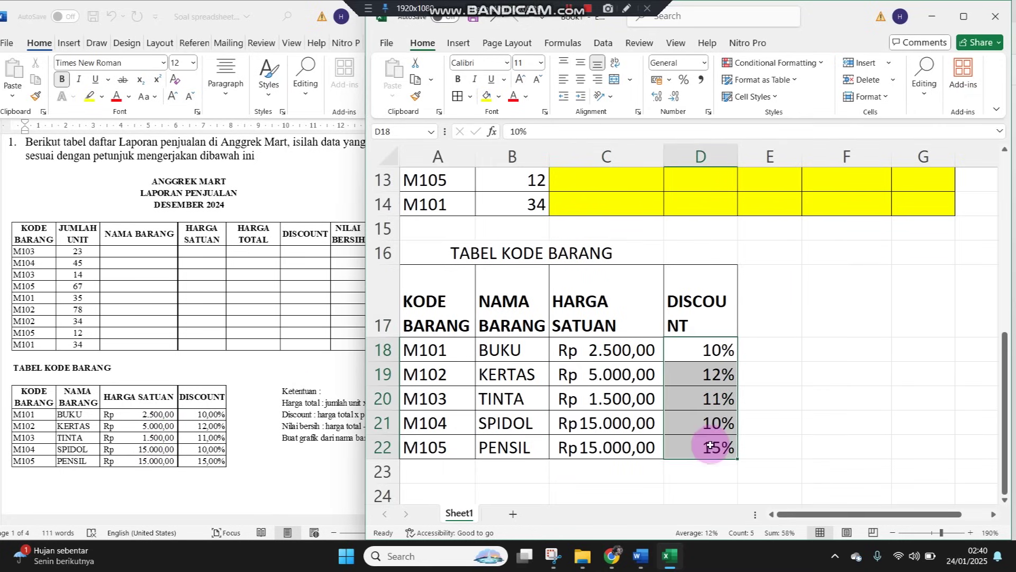
left_click(685, 81)
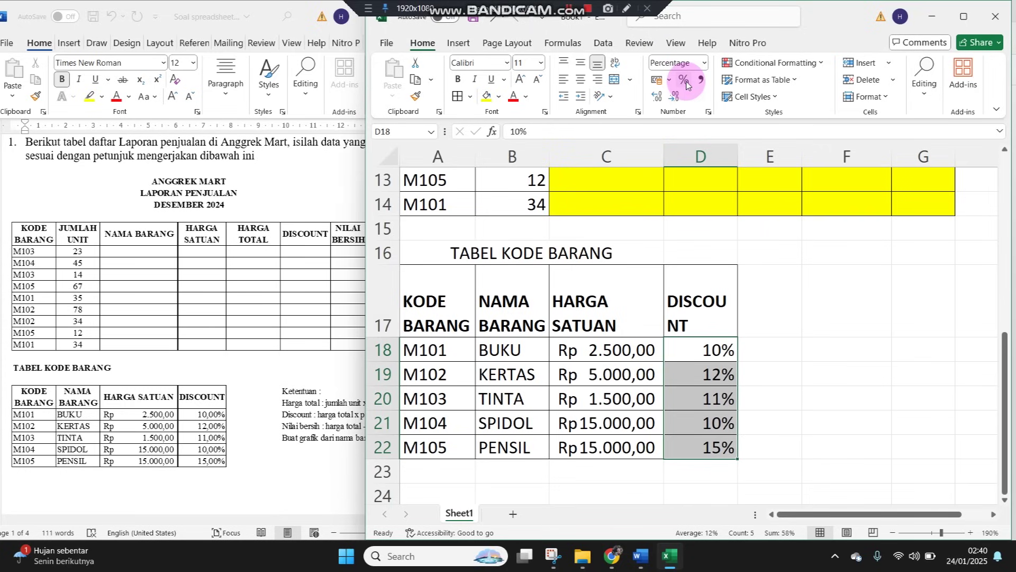
left_click(722, 352)
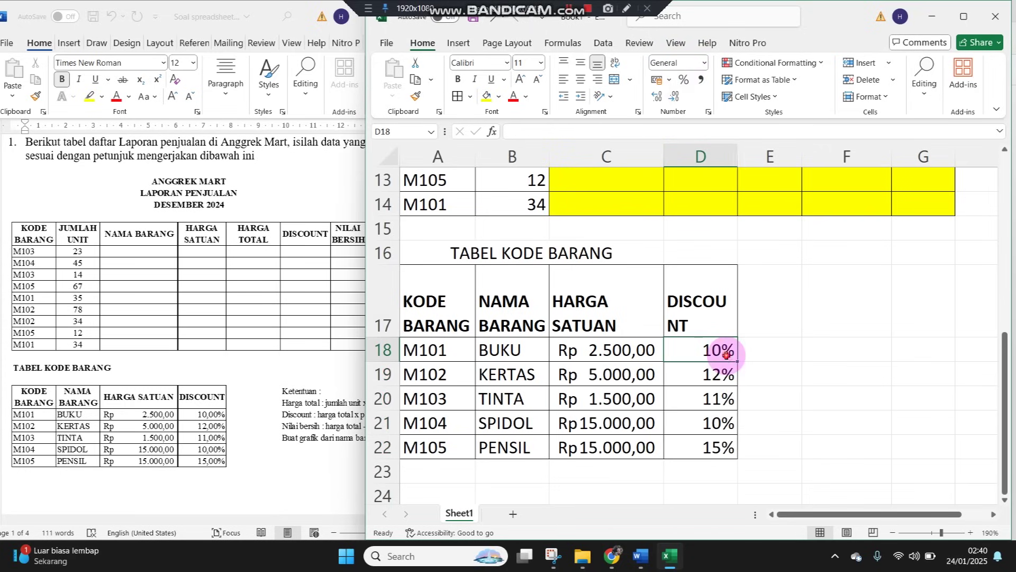
Review the instructions in the assignment document
scroll(826, 360, "up", 4)
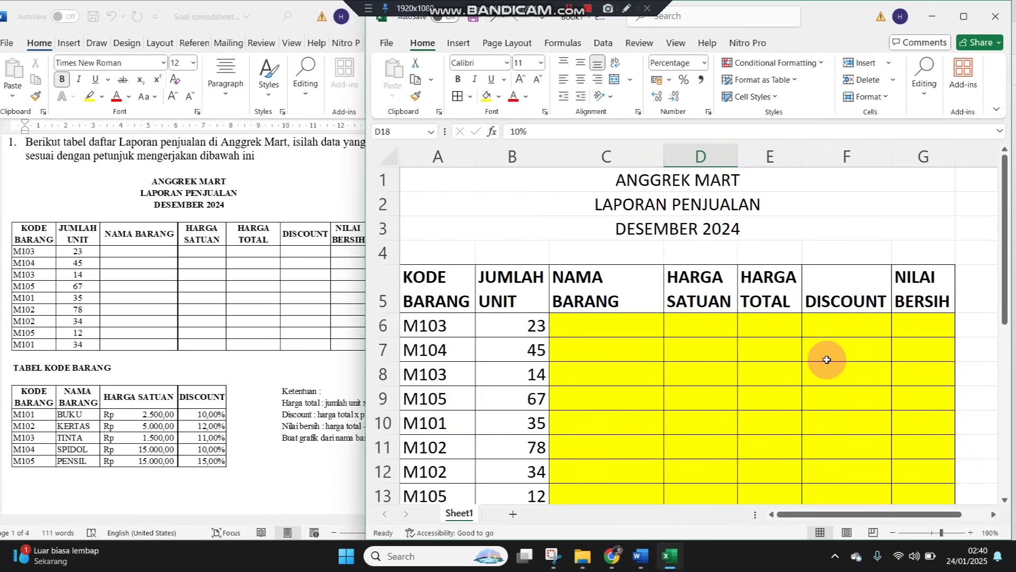
scroll(822, 363, "down", 1)
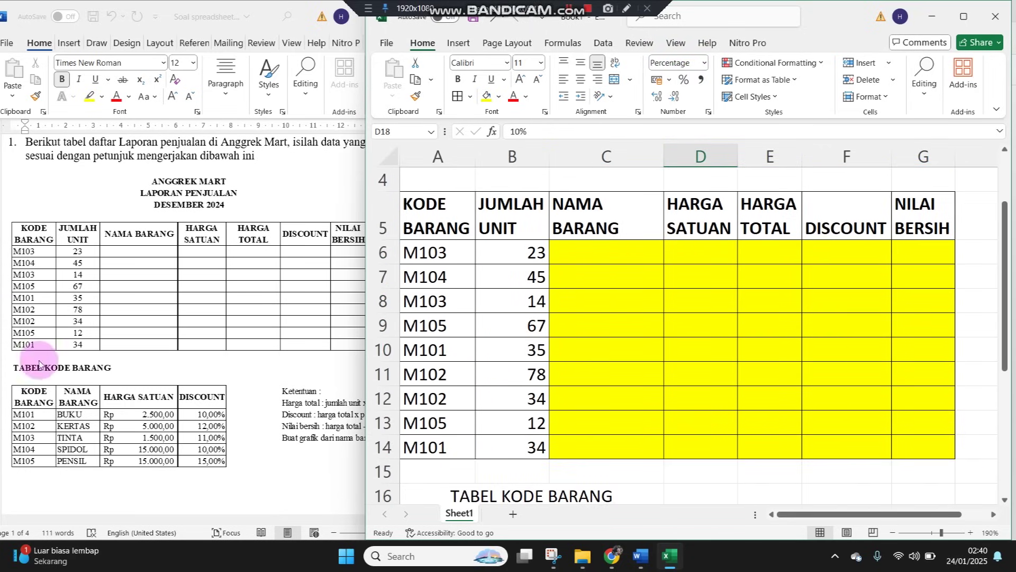
left_click(105, 291)
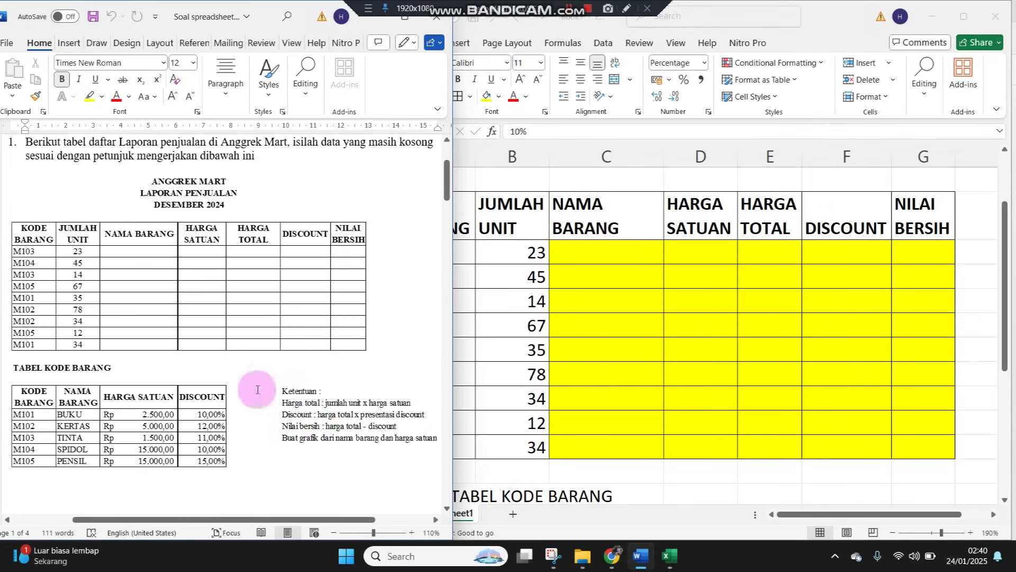
left_click(132, 254)
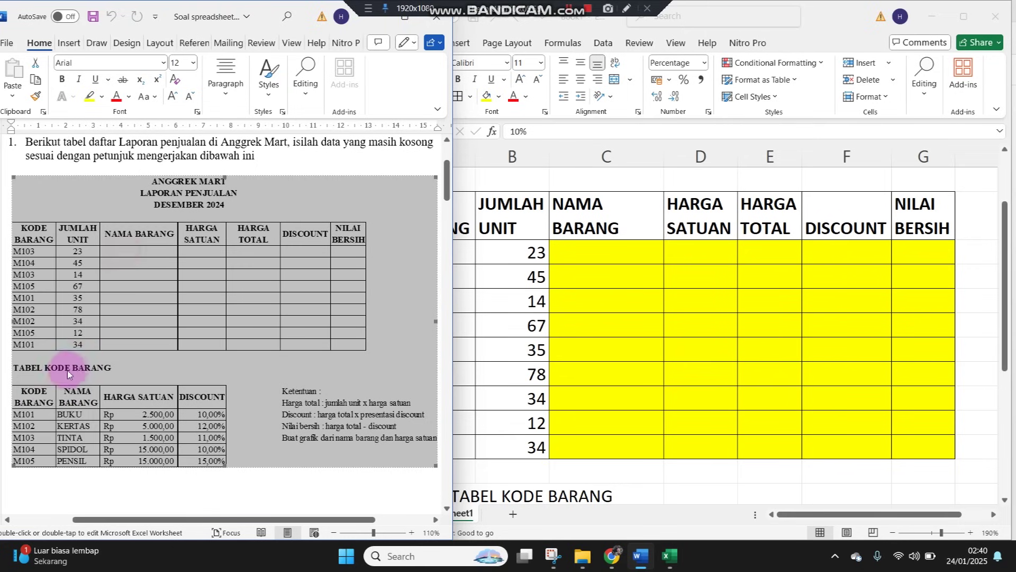
left_click(581, 342)
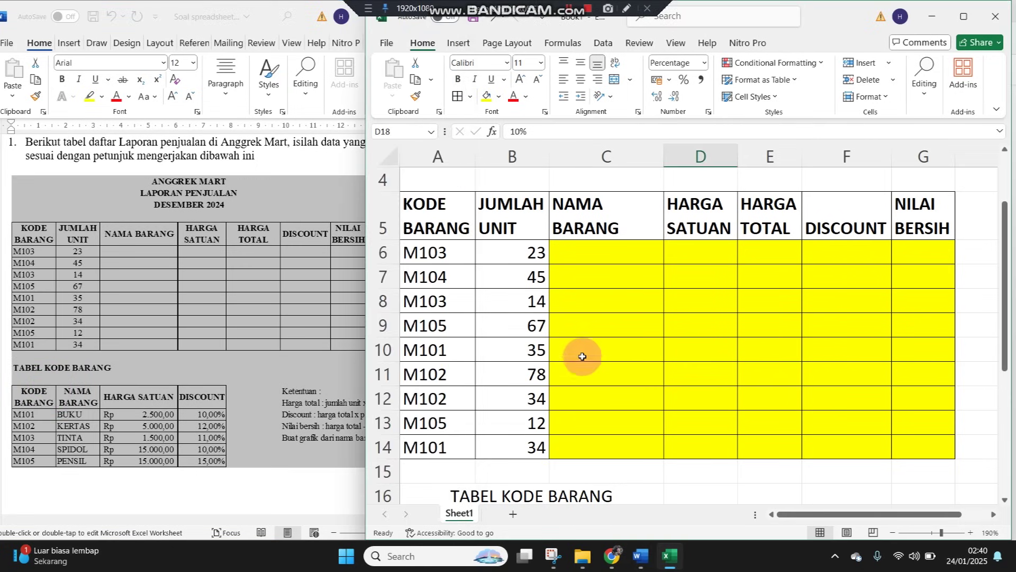
scroll(583, 360, "down", 2)
Bold the TABEL KODE BARANG title and merge-centre it across A16:D16
left_click_drag(390, 398, 718, 393)
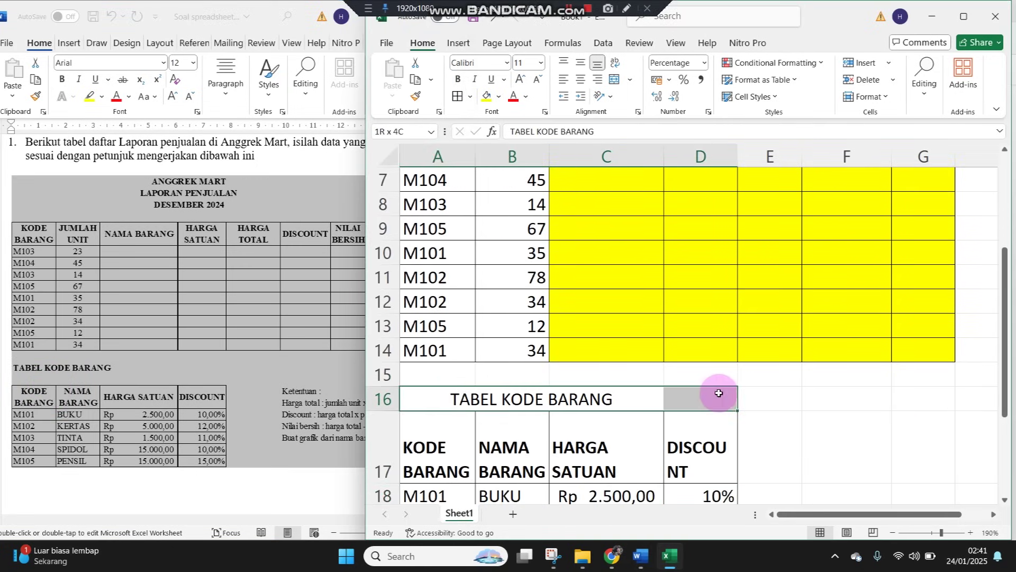
left_click(459, 80)
left_click(614, 80)
Fill the item-name cells B18:B22 with yellow
scroll(550, 412, "up", 2)
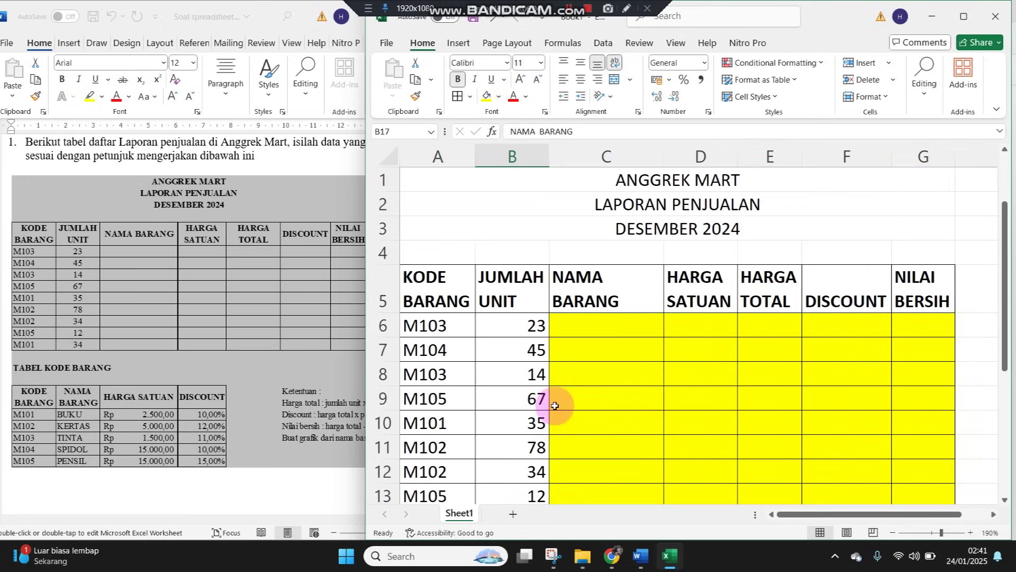
left_click(622, 319)
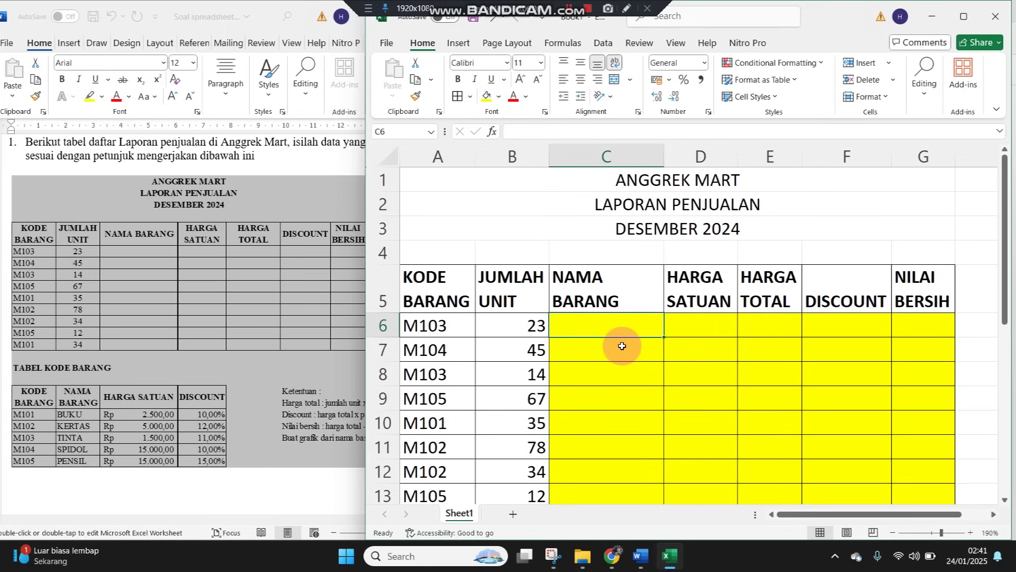
scroll(622, 346, "down", 3)
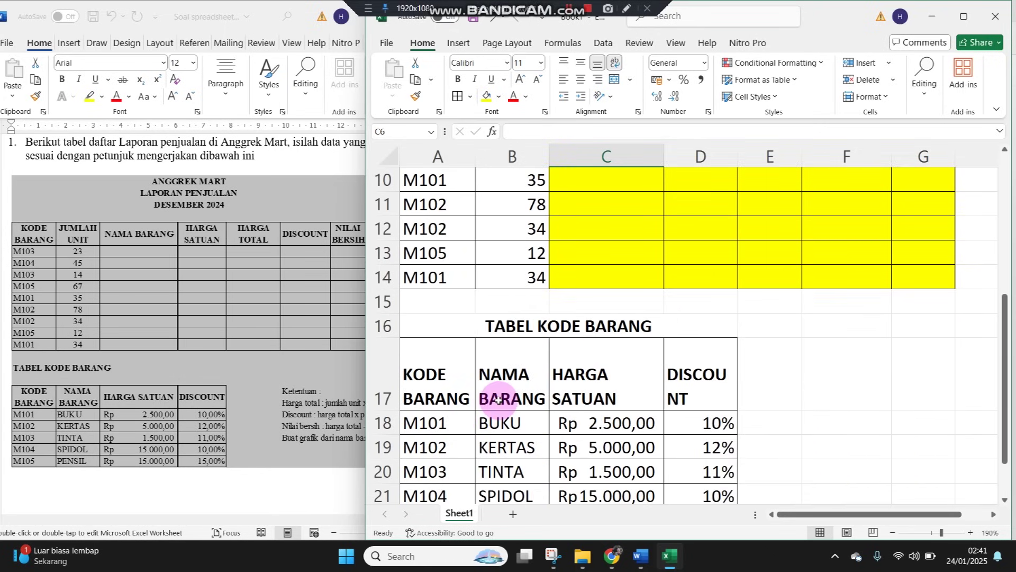
left_click_drag(496, 422, 503, 484)
scroll(498, 446, "down", 1)
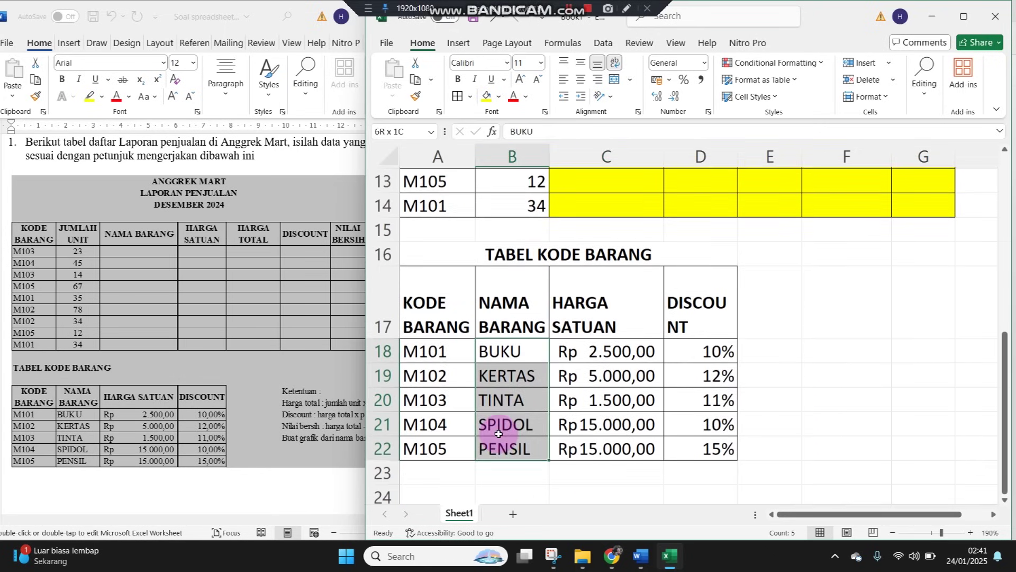
left_click_drag(506, 346, 501, 447)
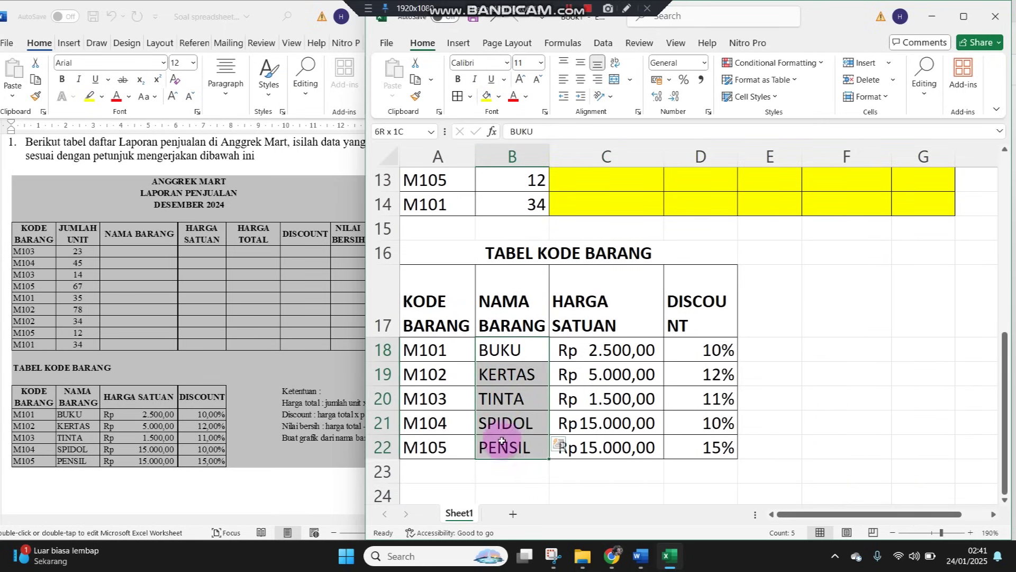
left_click(485, 96)
scroll(595, 427, "up", 4)
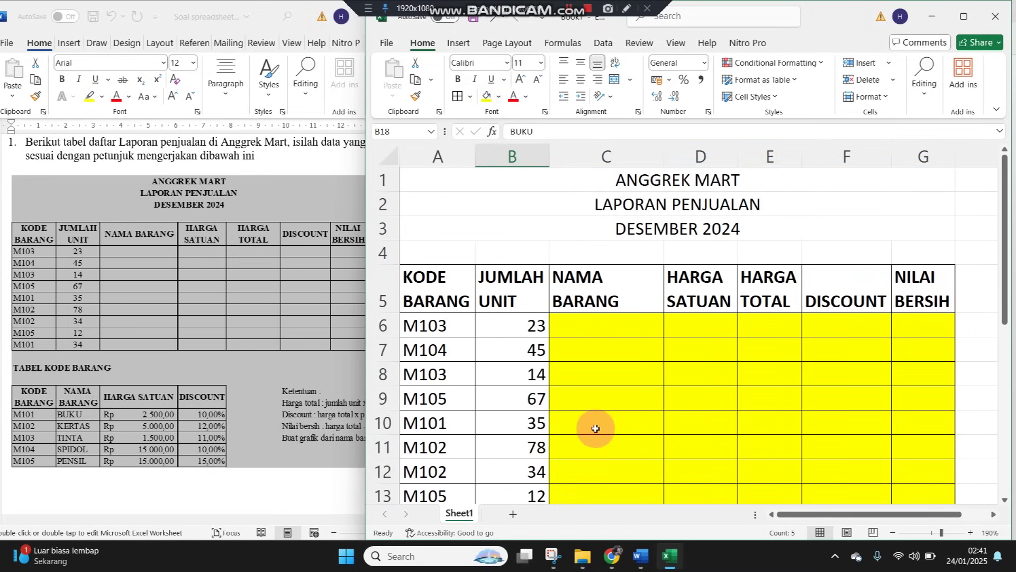
Centre the main table's column headings in row 5
left_click(618, 325)
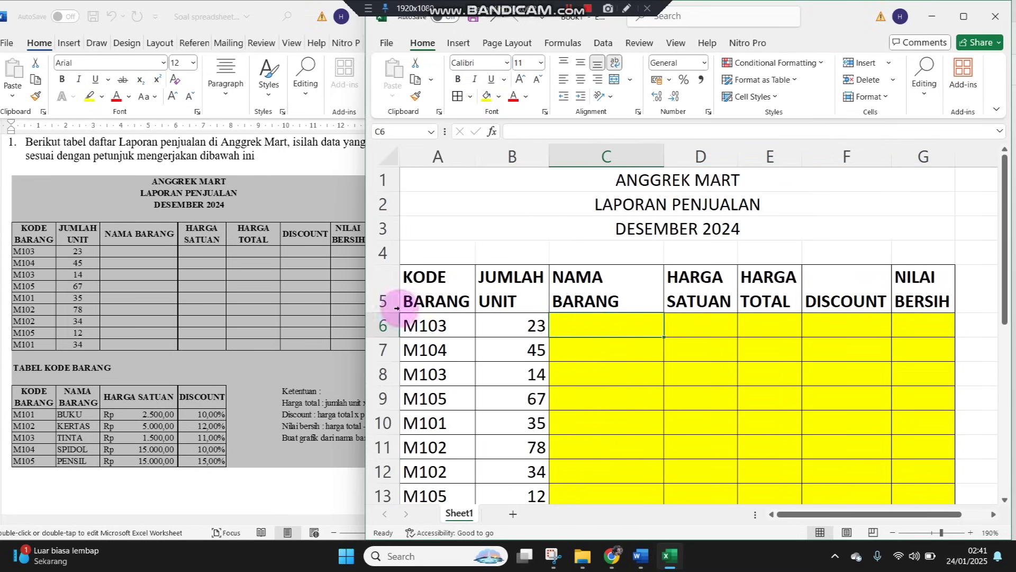
left_click(377, 289)
left_click(580, 79)
Enter =VLOOKUP(A6;$A$17:$D$22;2;0) in C6 so it shows TINTA
left_click(616, 333)
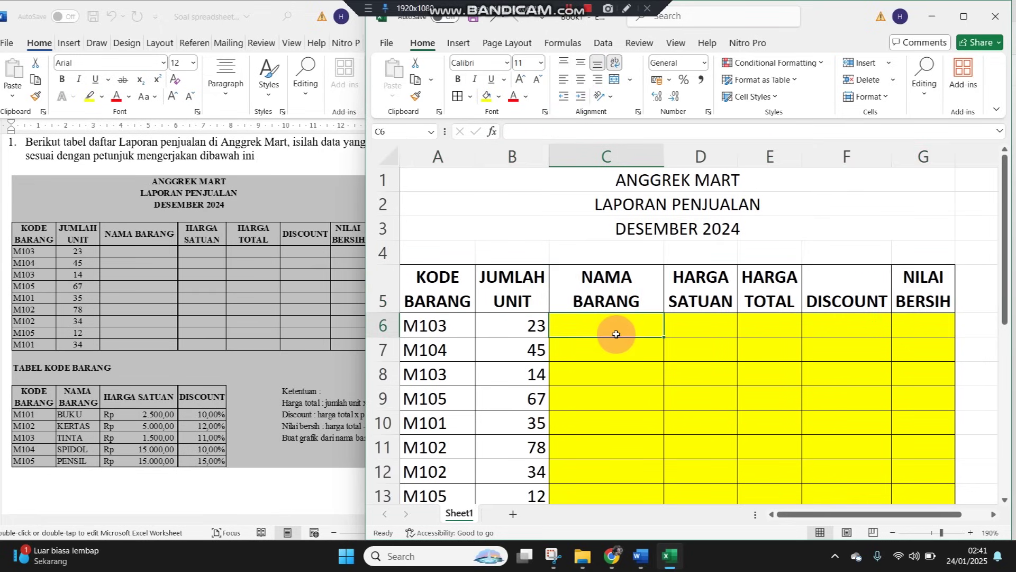
type("=VLO")
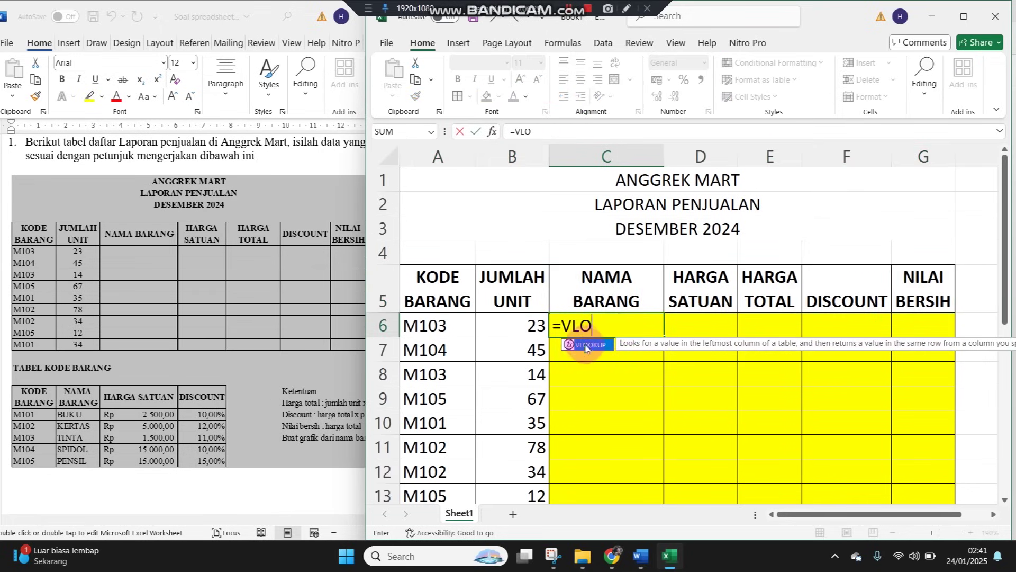
double_click(588, 345)
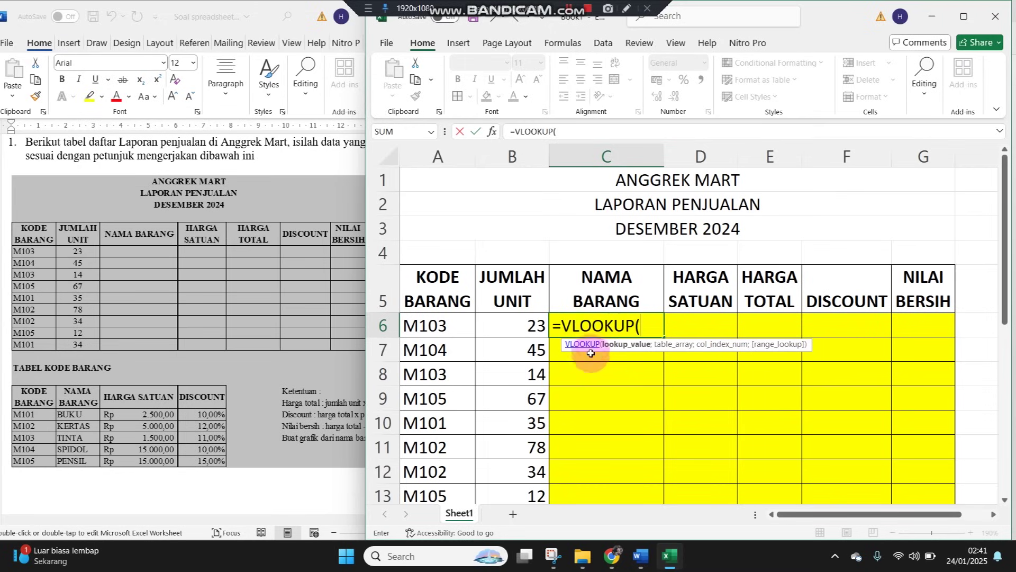
left_click(420, 328)
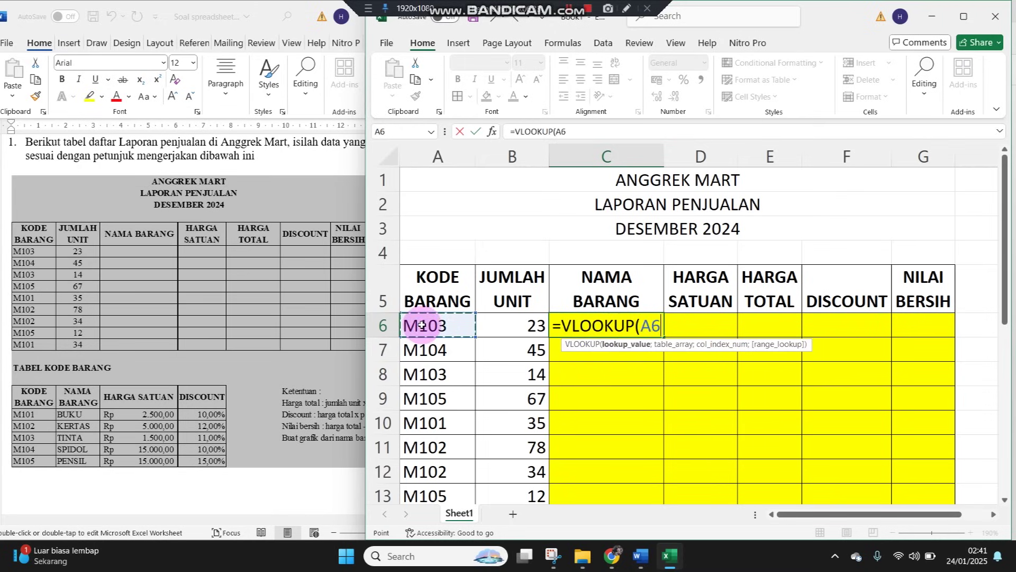
type(";")
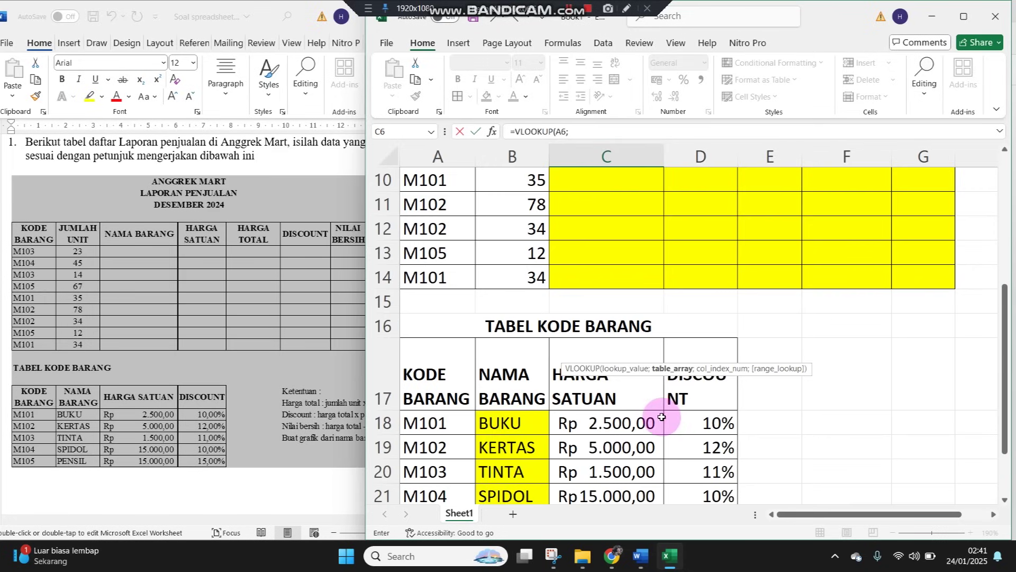
scroll(660, 390, "down", 3)
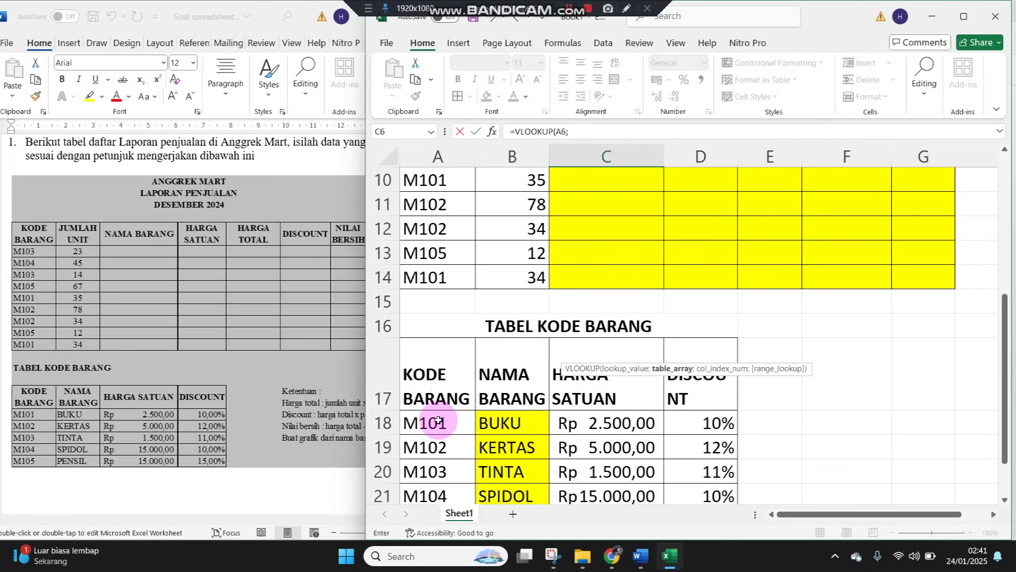
left_click_drag(436, 365, 679, 455)
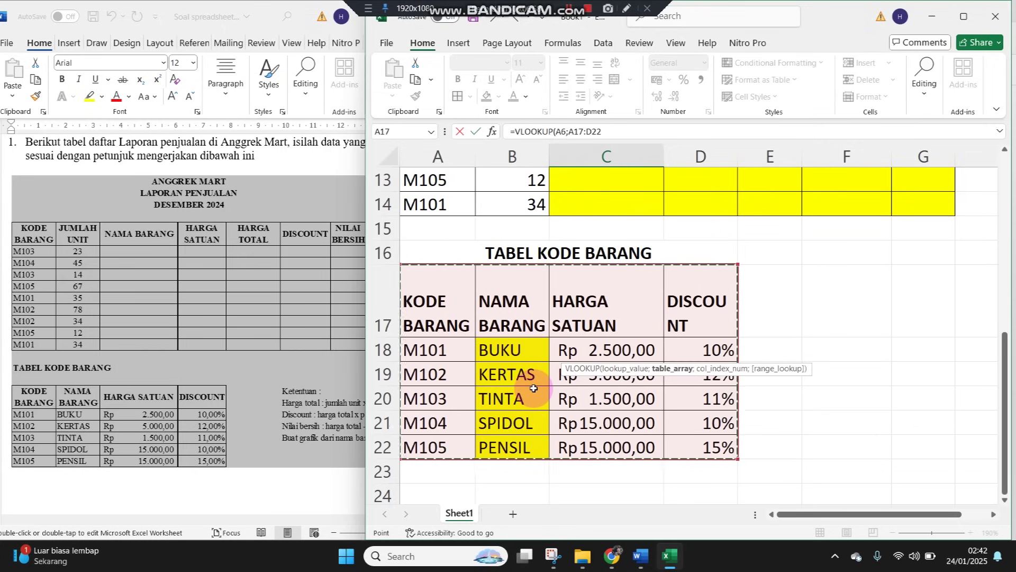
scroll(536, 388, "up", 4)
key("F4")
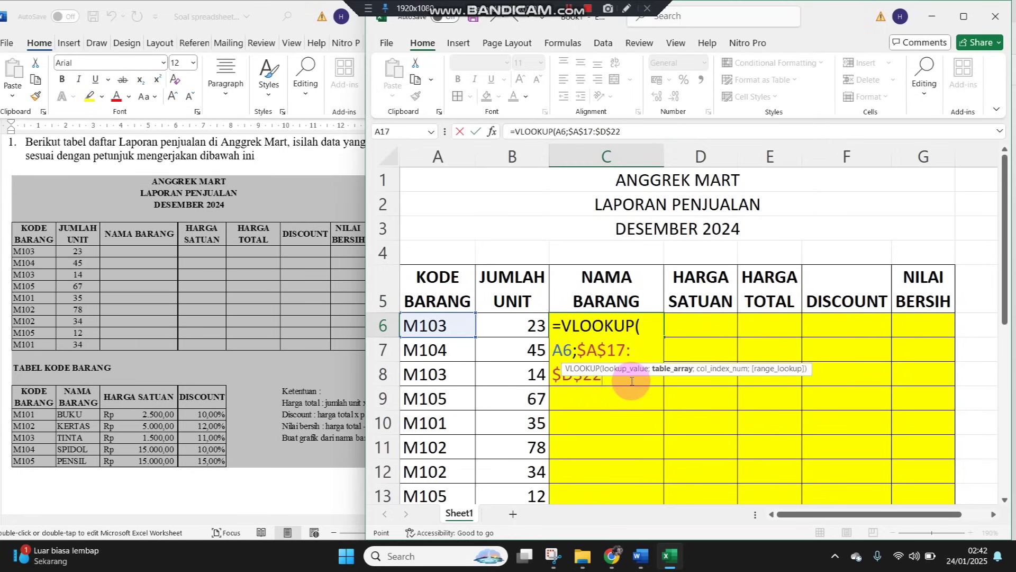
type(";")
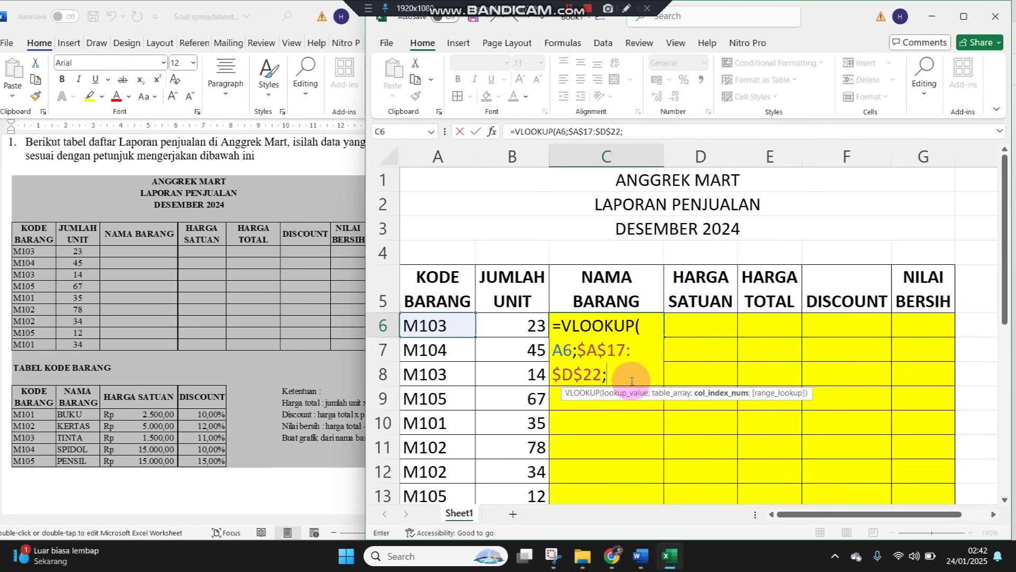
scroll(665, 336, "down", 3)
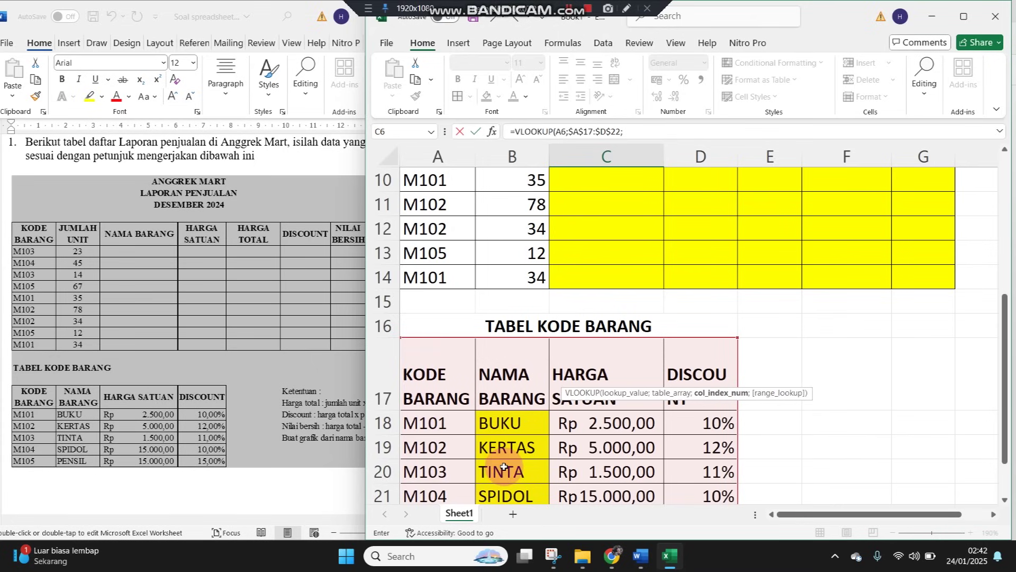
scroll(634, 337, "up", 3)
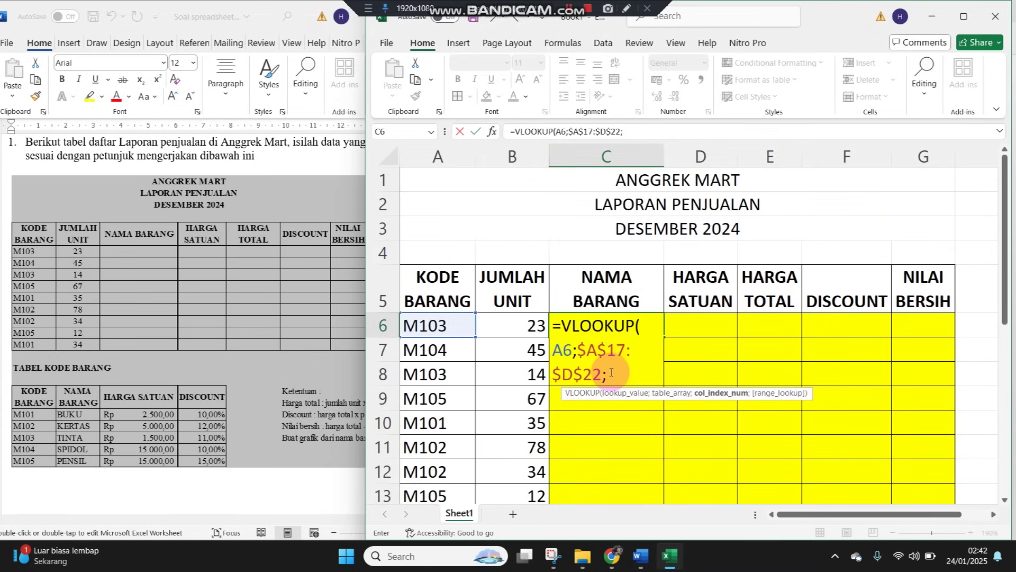
type(";0")
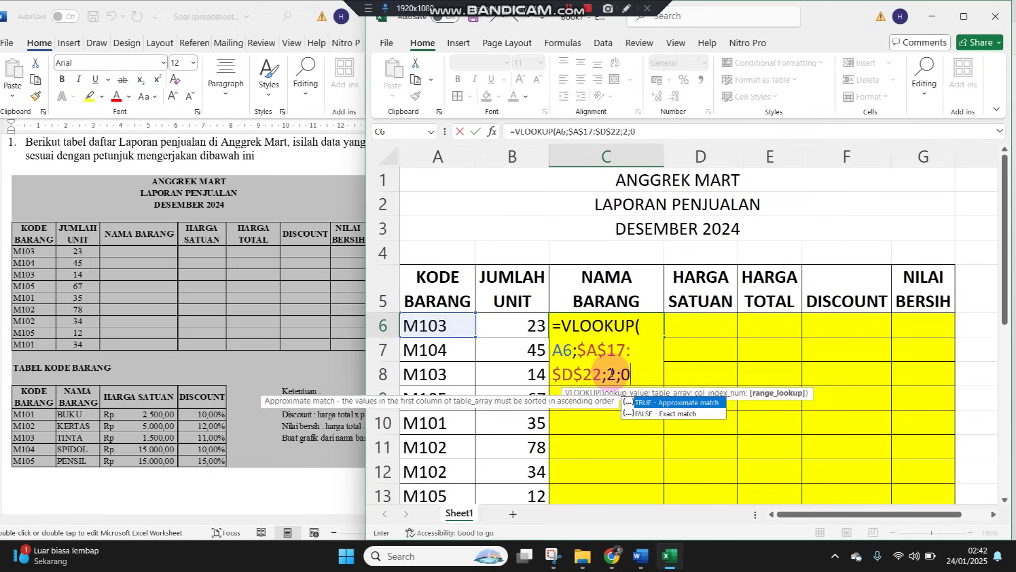
key("Return")
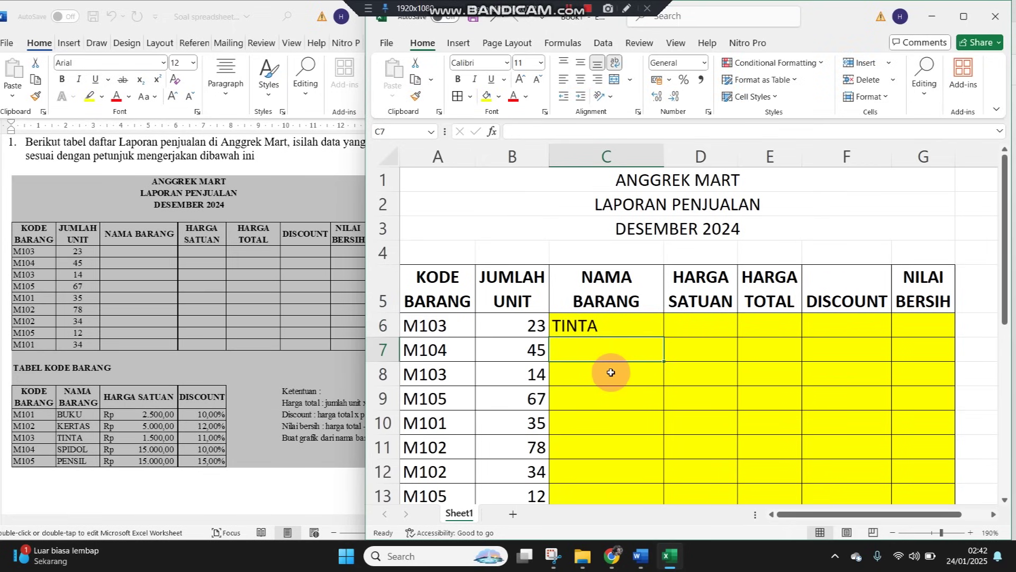
Copy the C6 item-name lookup down through C14
left_click(645, 325)
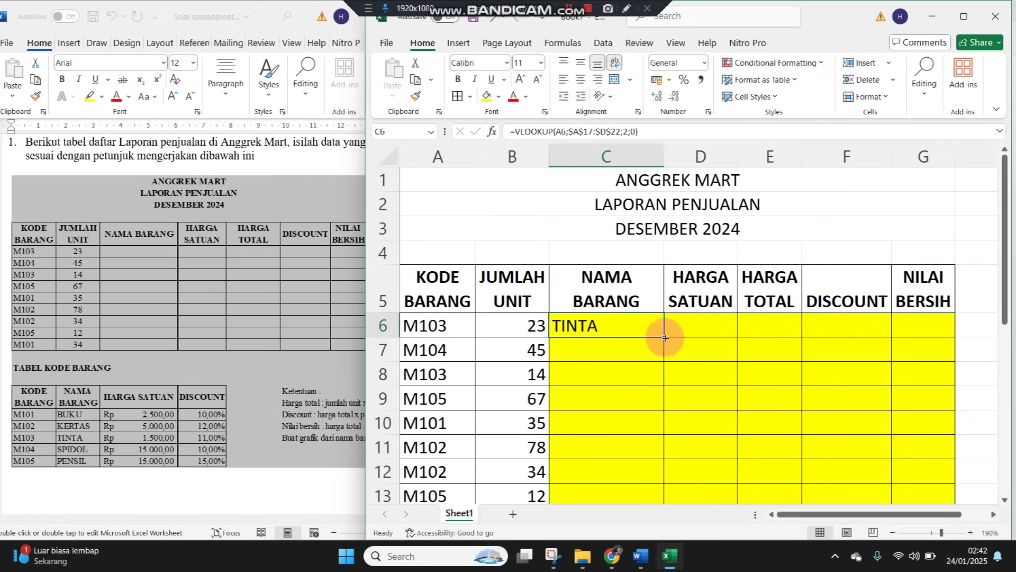
double_click(664, 337)
scroll(663, 336, "down", 2)
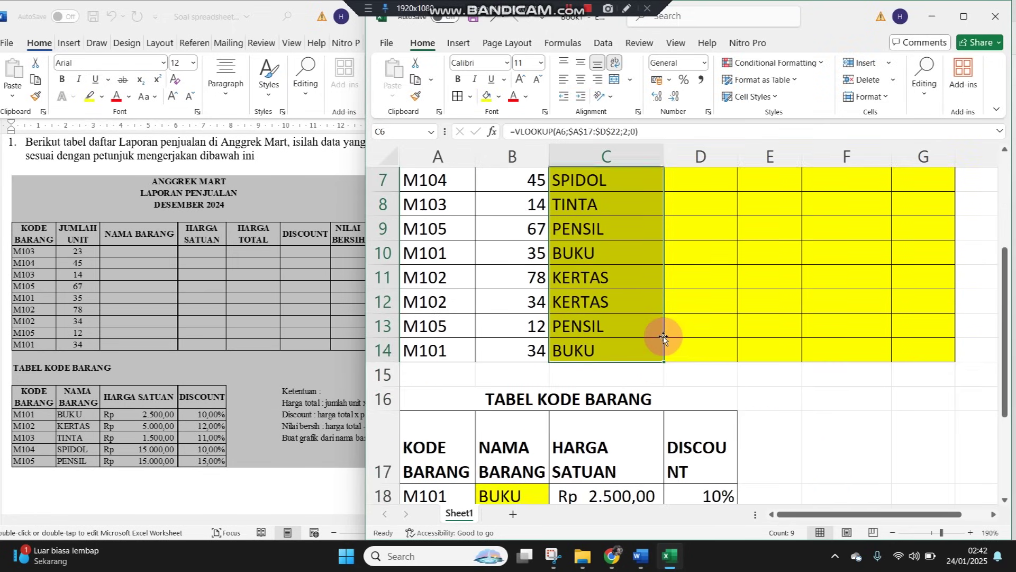
scroll(663, 337, "up", 1)
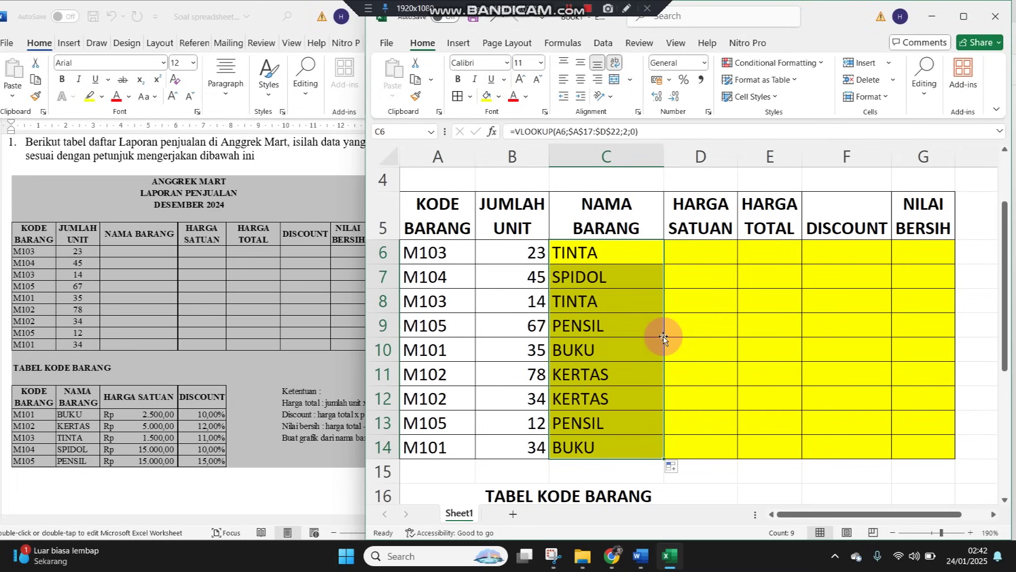
left_click(632, 326)
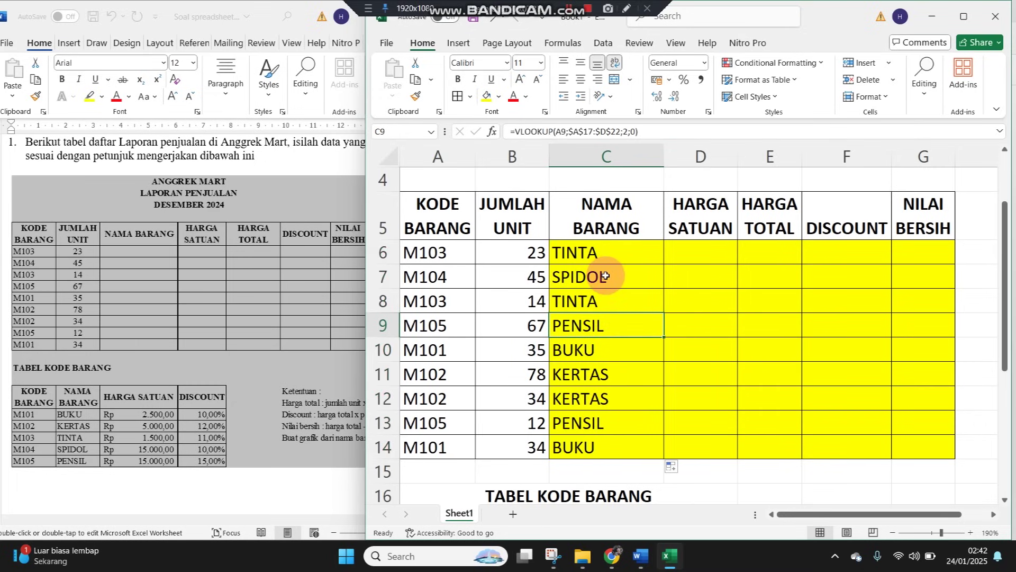
Make the three ANGGREK MART title rows bold
scroll(606, 276, "up", 1)
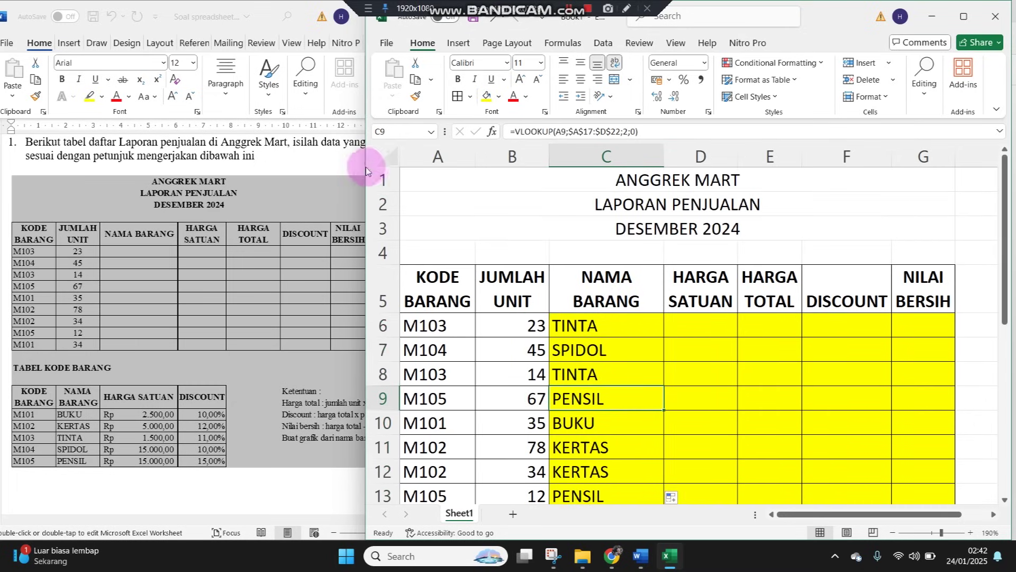
left_click_drag(385, 179, 396, 225)
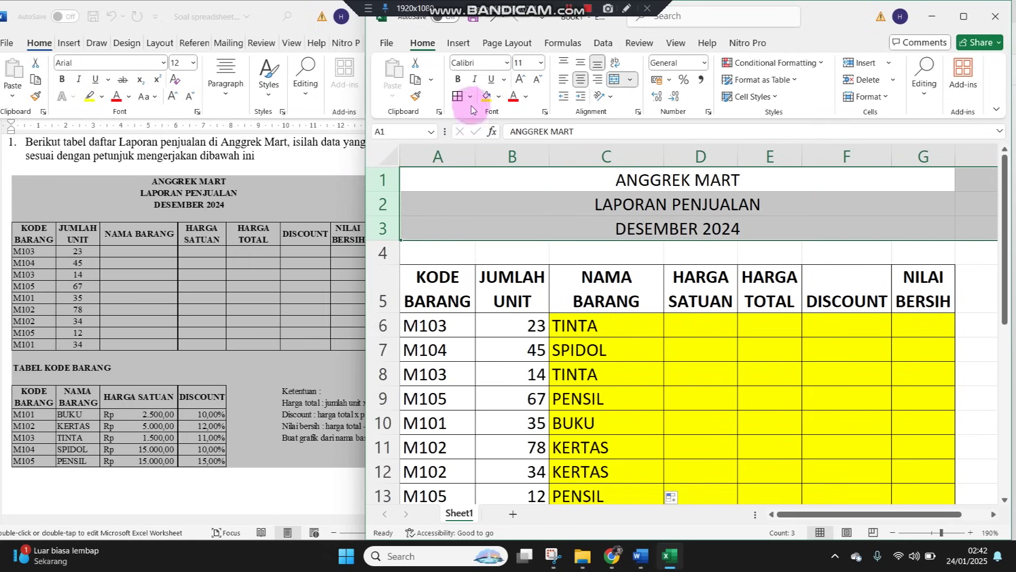
left_click(458, 79)
left_click(635, 374)
left_click(685, 330)
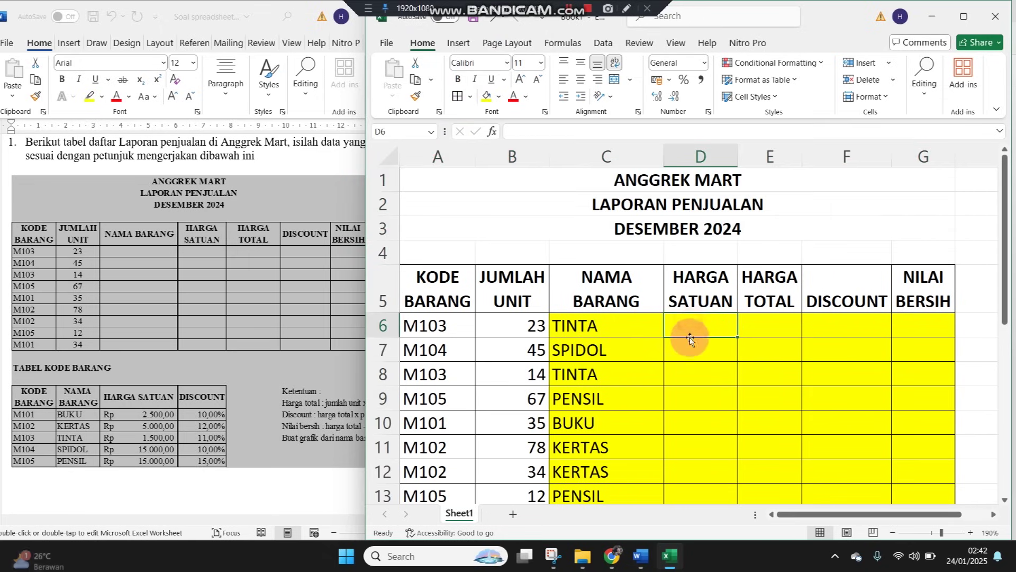
scroll(688, 341, "down", 2)
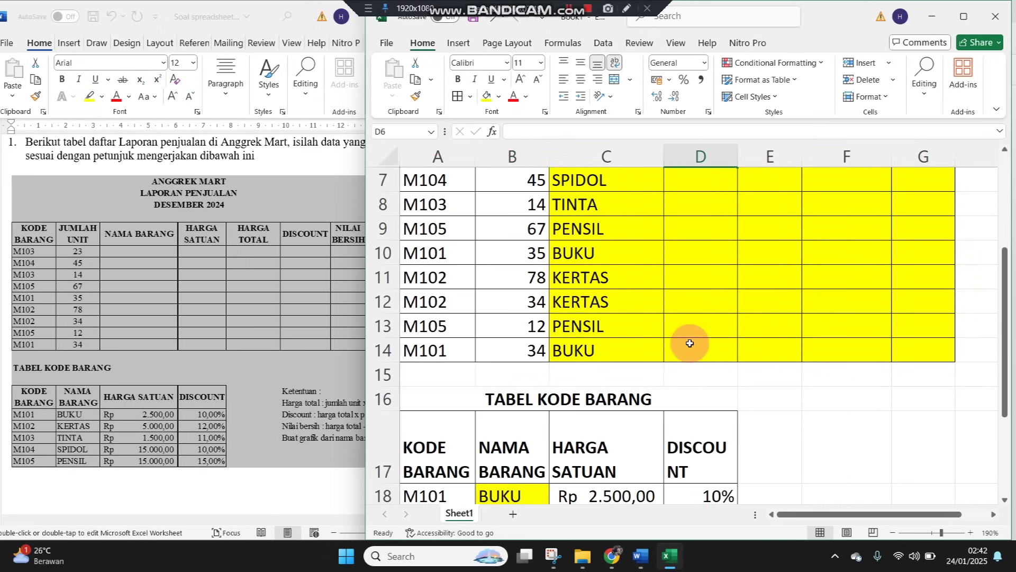
scroll(689, 343, "down", 1)
left_click_drag(642, 423, 608, 444)
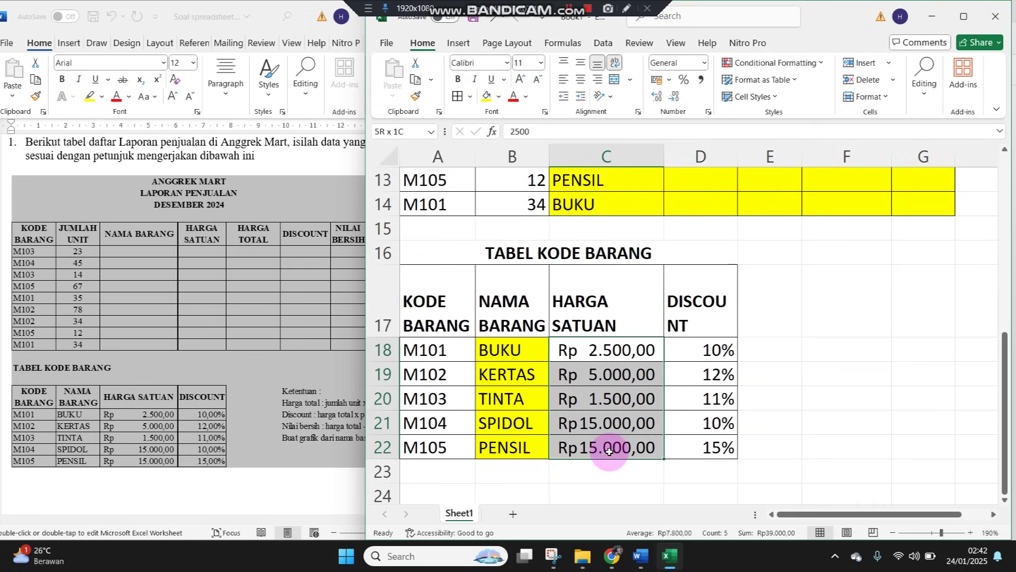
Fill the price cells C18:C22 green and name the code table A17:D22 KODEBARANG
left_click(498, 97)
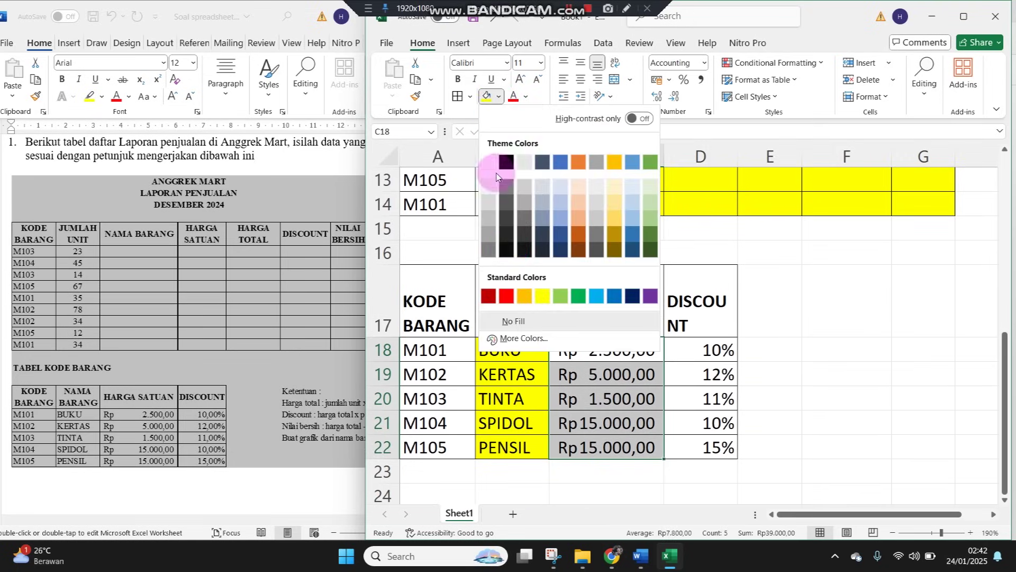
left_click(564, 299)
left_click(596, 372)
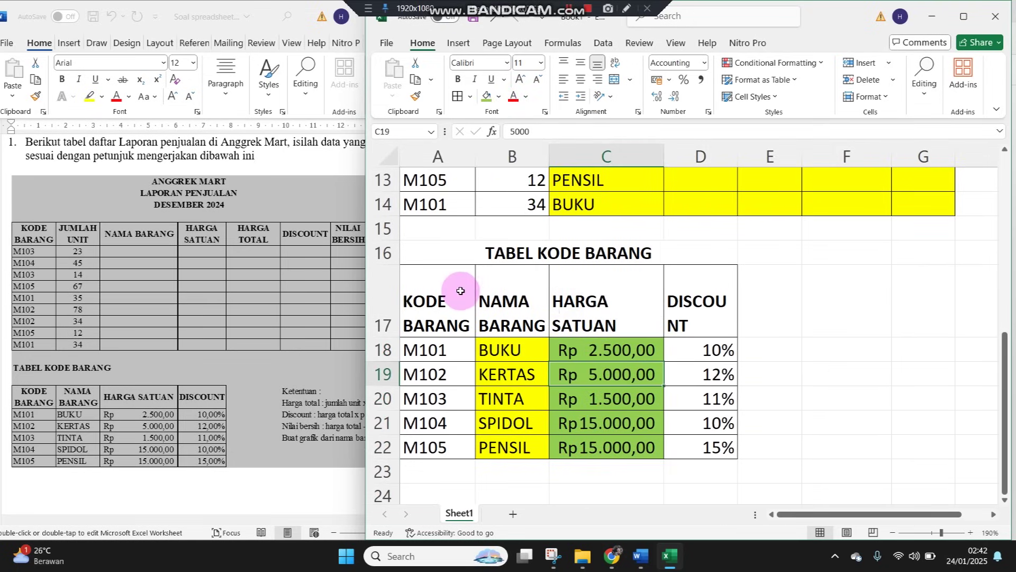
left_click_drag(458, 293, 699, 442)
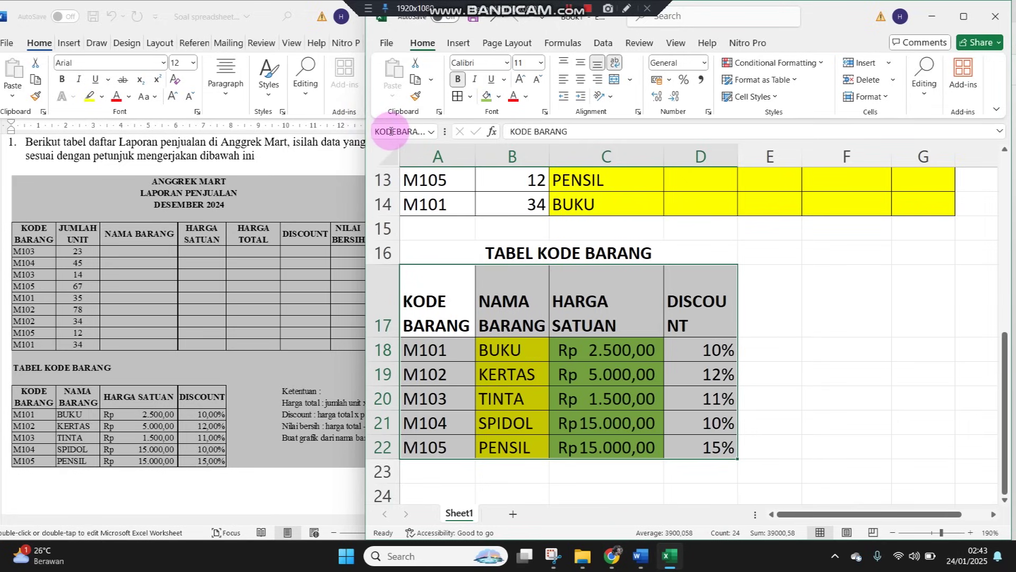
left_click(858, 324)
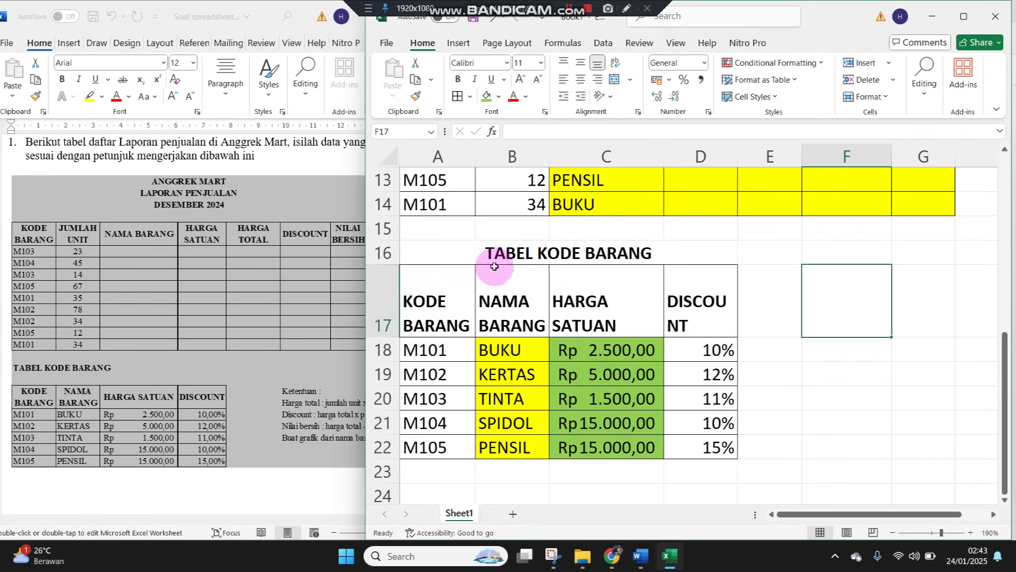
Adjust column C's width so the NAMA BARANG heading wraps
scroll(688, 330, "up", 4)
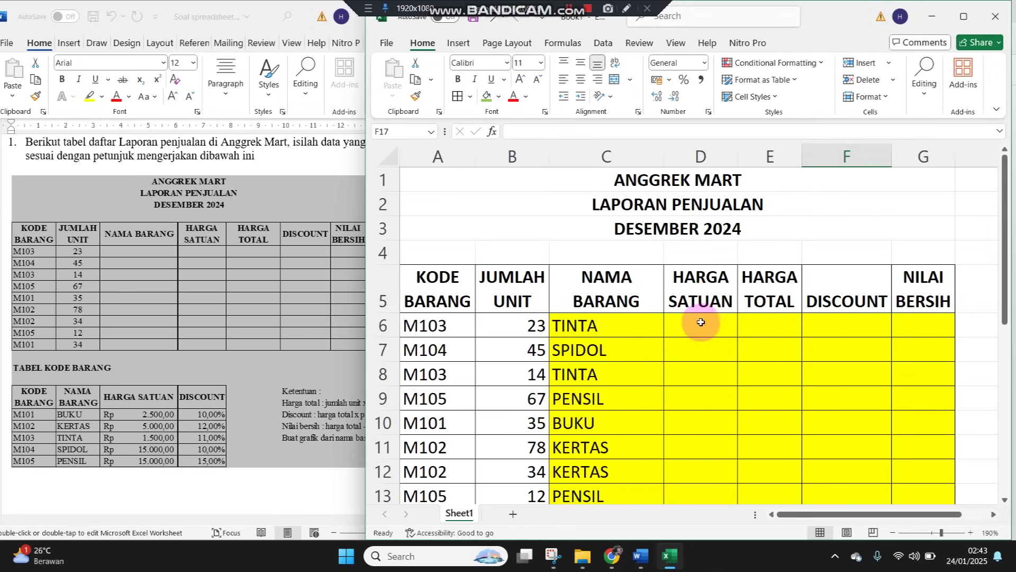
left_click(700, 322)
double_click(663, 154)
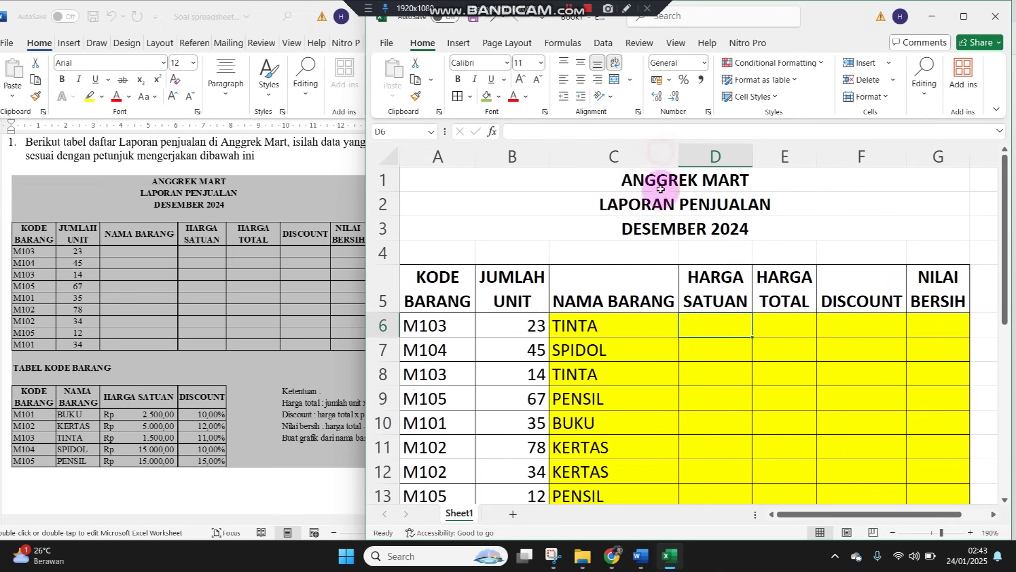
left_click_drag(679, 156, 623, 155)
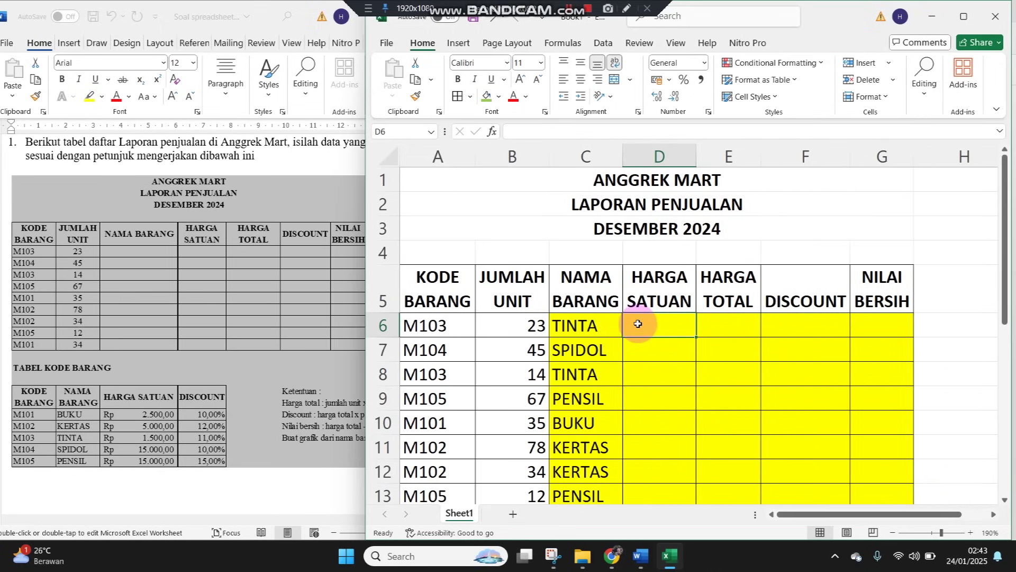
Enter =VLOOKUP(A6;KODEBARANG;3;0) in D6 to look up the unit price
type("=")
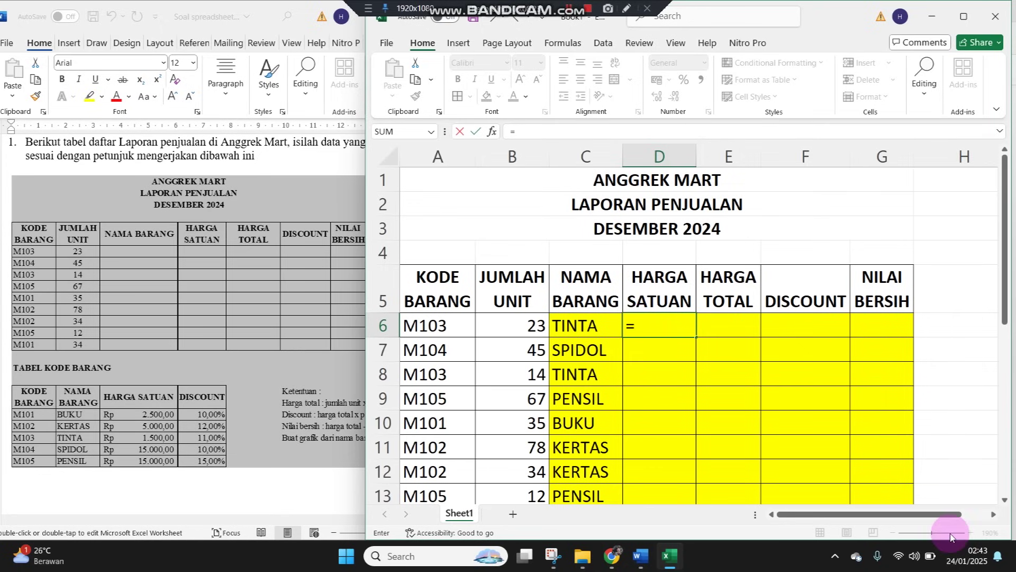
type("VLOOKUP(")
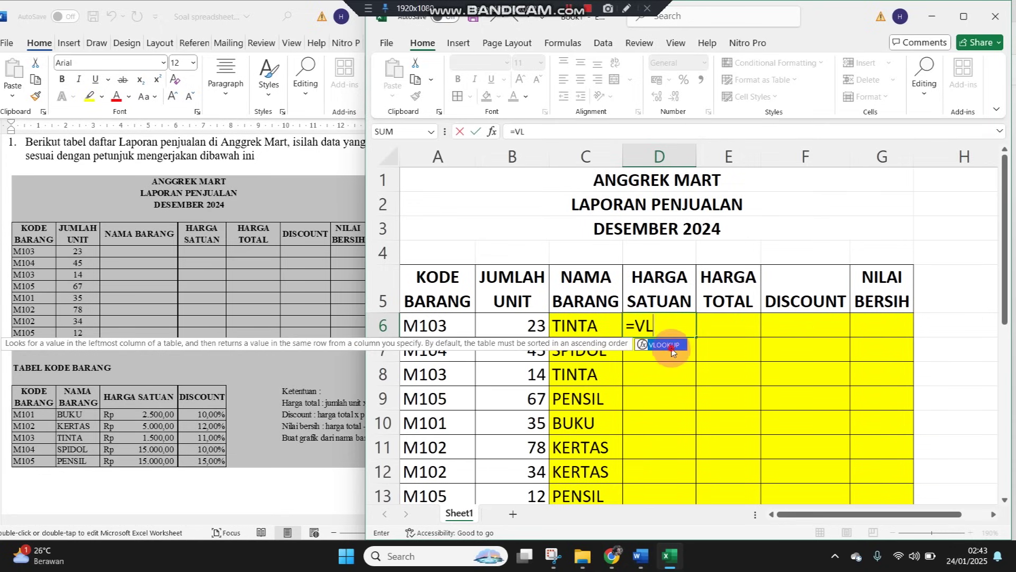
double_click(671, 346)
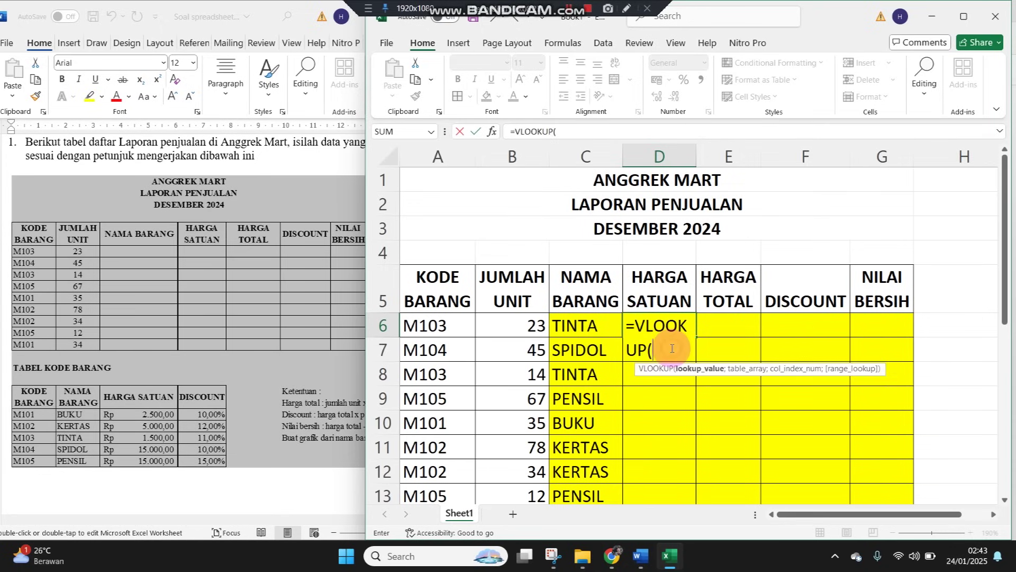
left_click(442, 325)
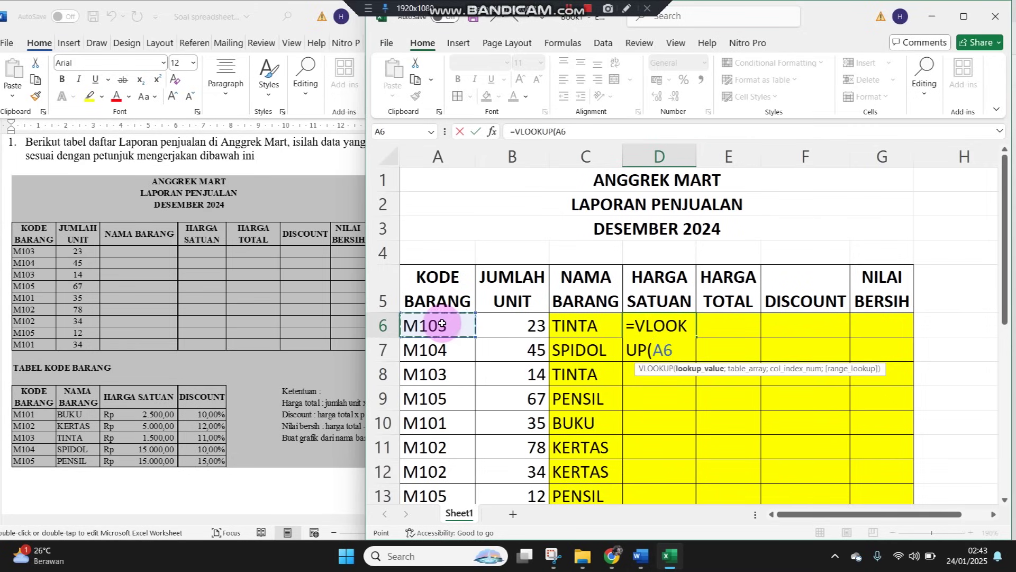
type(";")
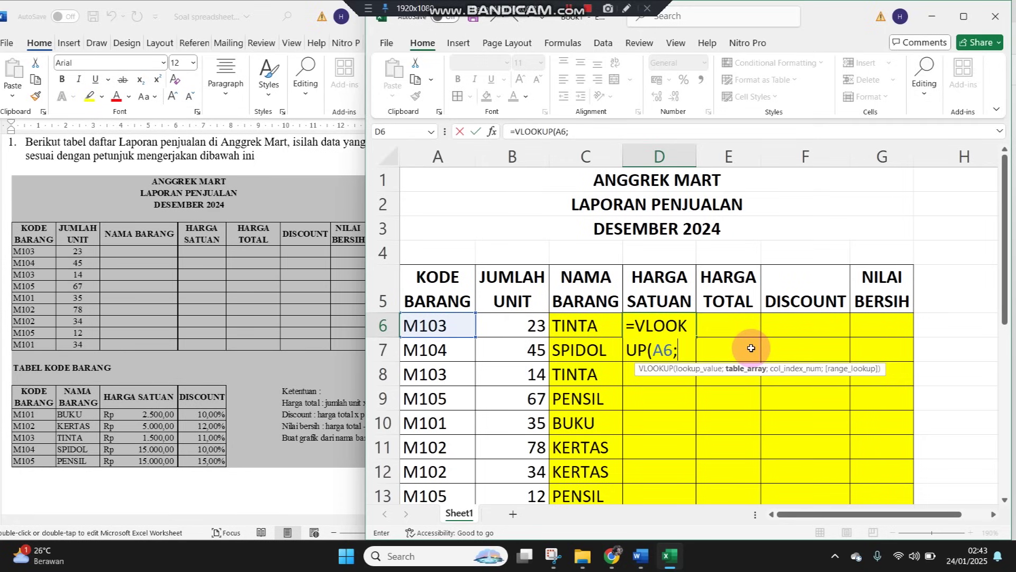
type("KODE")
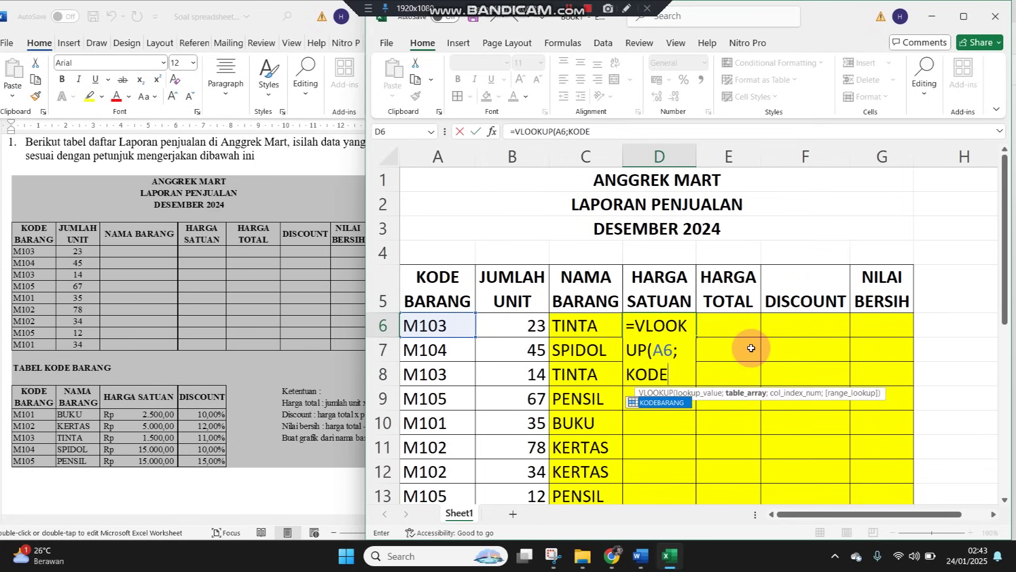
double_click(655, 404)
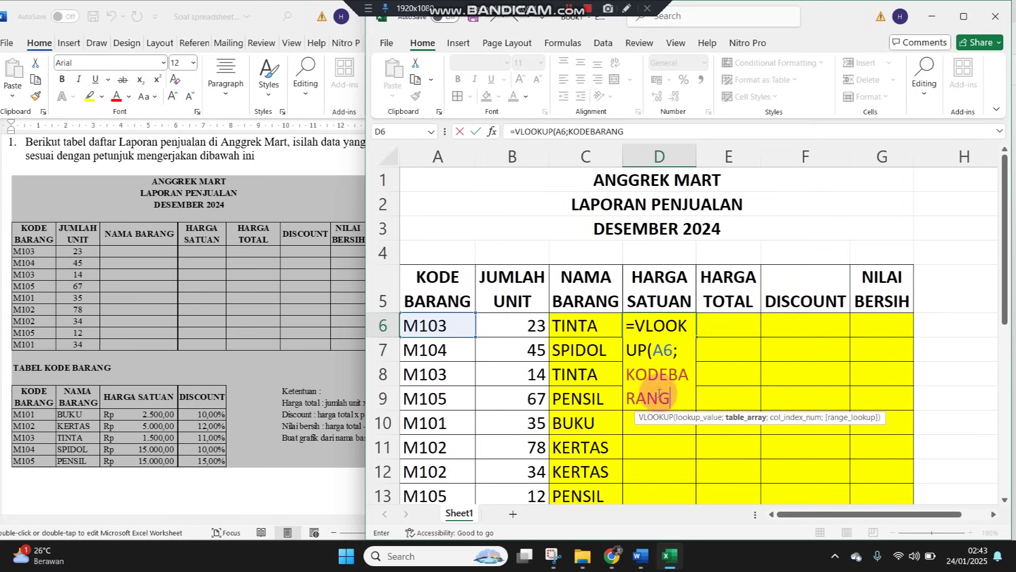
type(";")
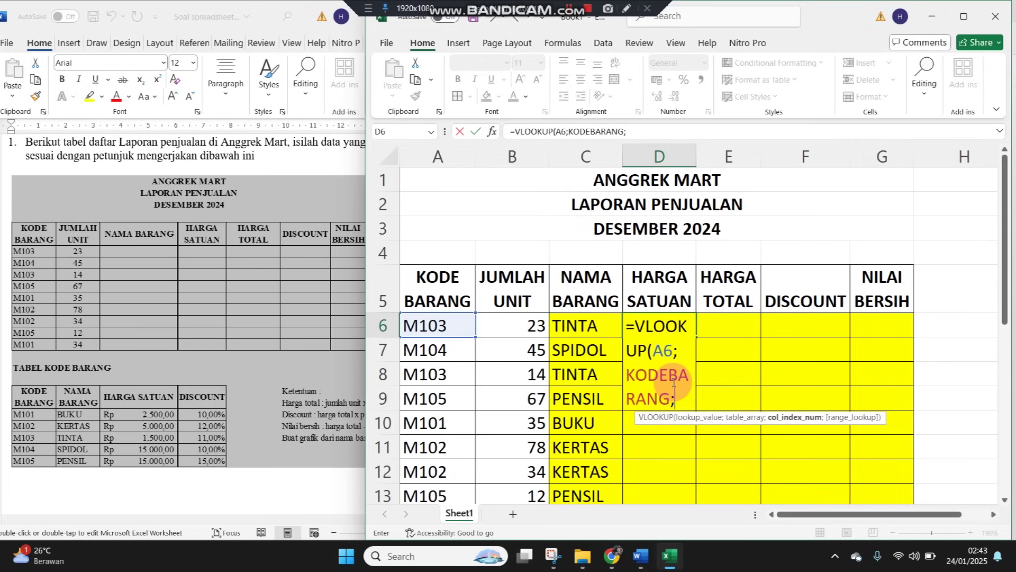
scroll(677, 378, "down", 2)
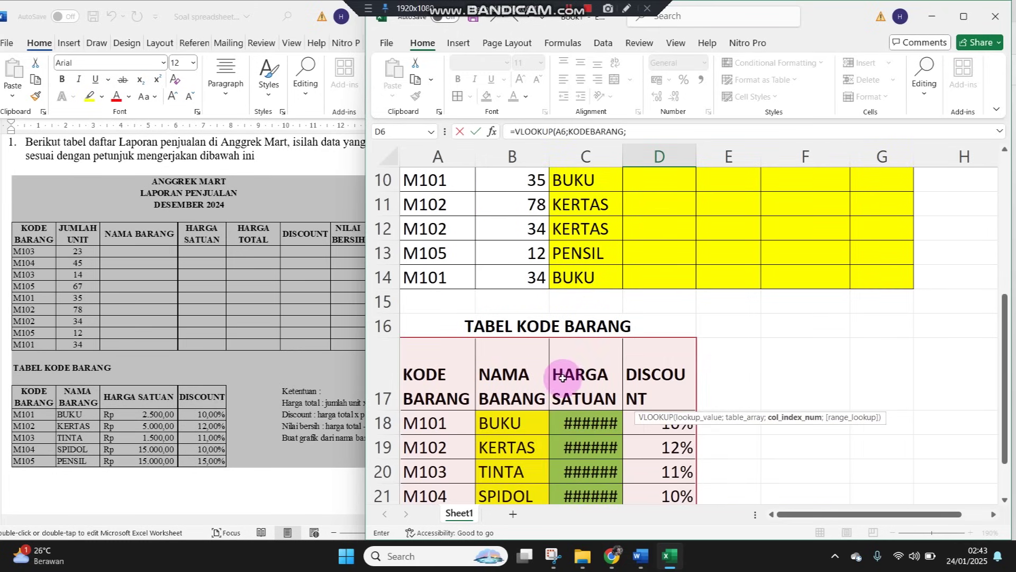
type("3;0")
key("Return")
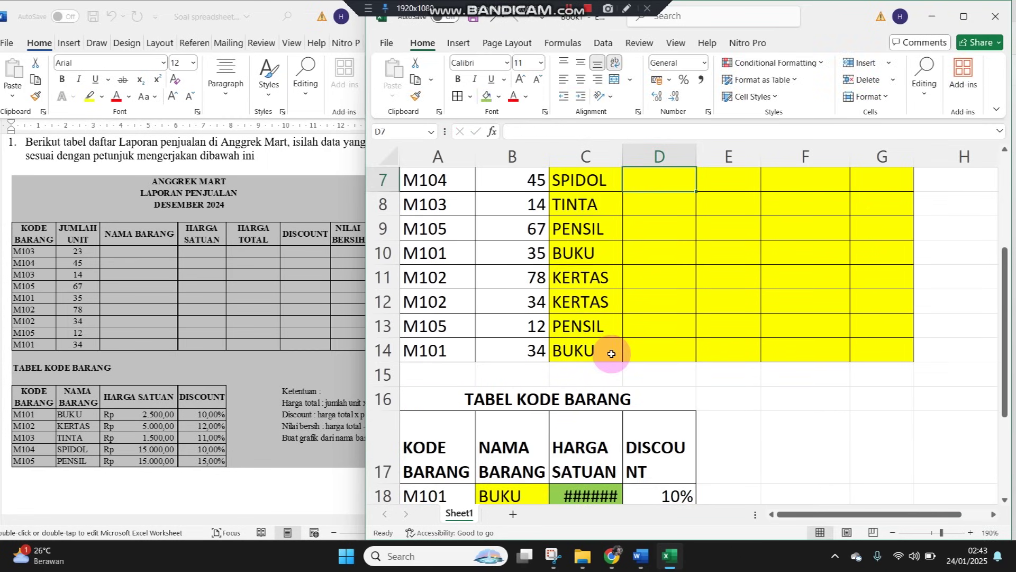
Widen column D, copy the price lookup down to D14, and apply Accounting format
left_click_drag(627, 153, 657, 154)
scroll(716, 342, "up", 2)
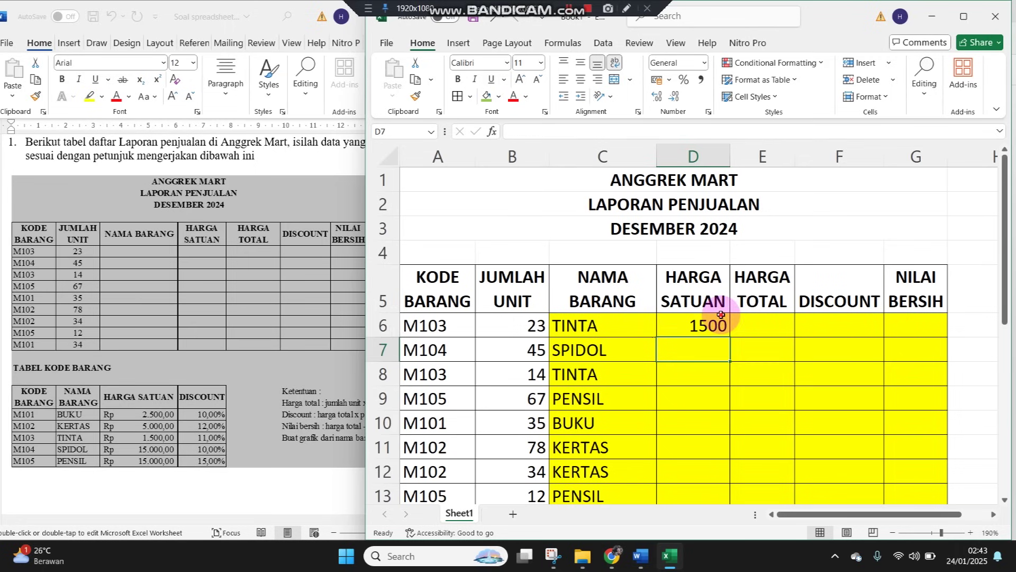
left_click(724, 328)
double_click(730, 339)
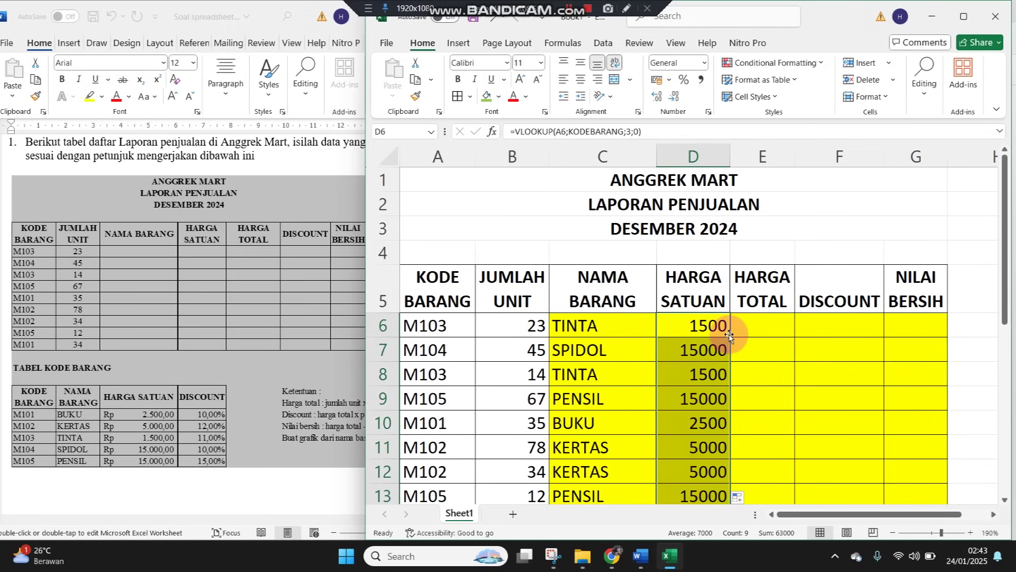
scroll(729, 336, "down", 2)
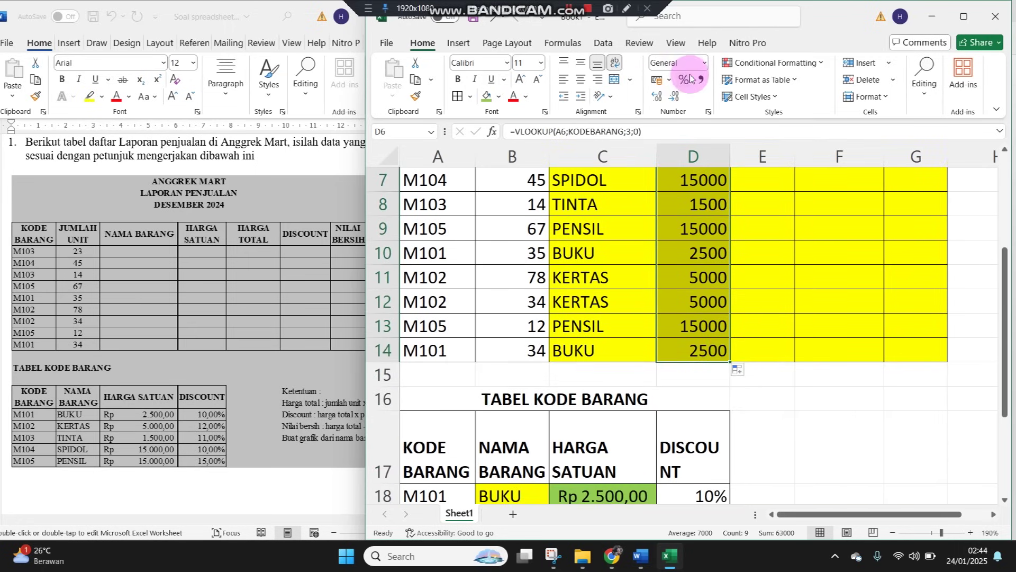
left_click(703, 63)
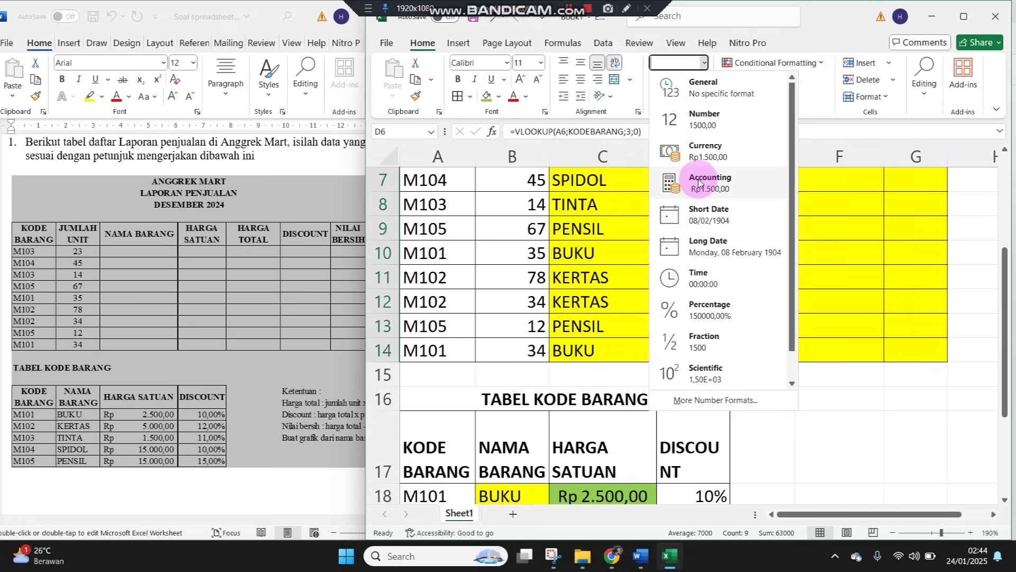
left_click(699, 183)
Review the HARGA TOTAL rules in the assignment document
scroll(703, 220, "up", 2)
left_click(793, 320)
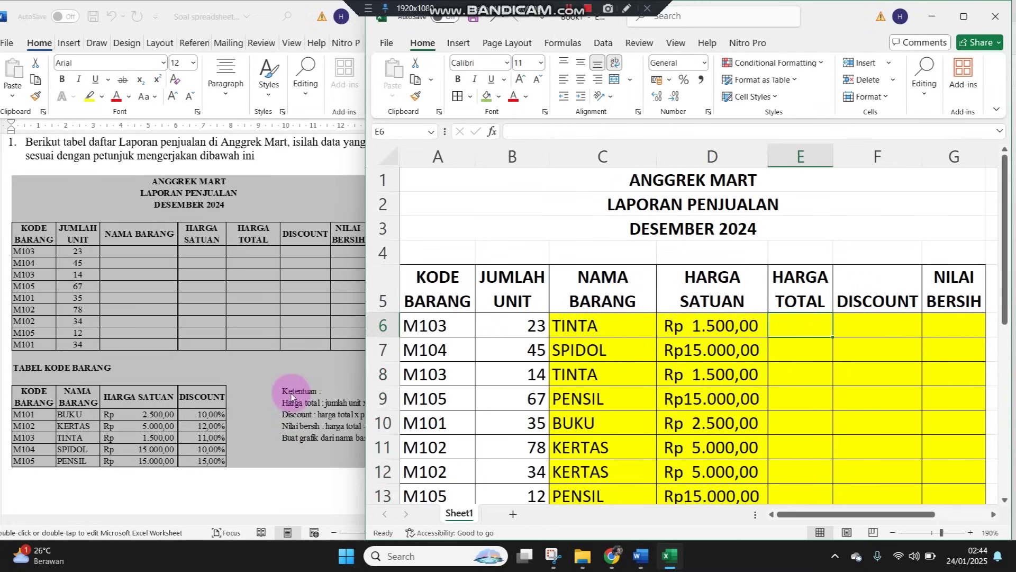
left_click(290, 394)
left_click(312, 488)
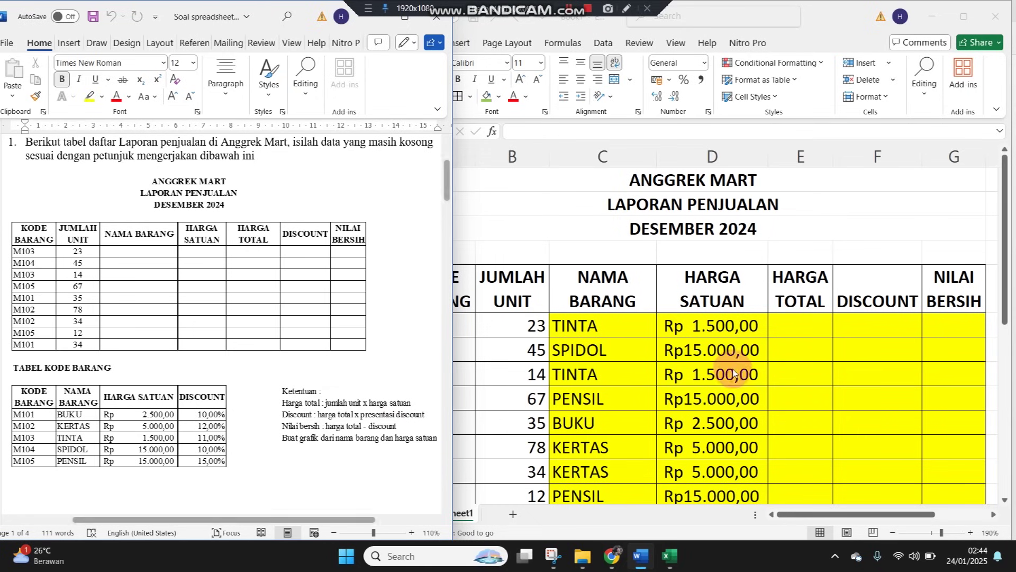
Enter =B6*D6 in E6 for the first HARGA TOTAL
left_click(804, 323)
type("=")
key("Left")
key("Left")
key("Left")
key("Left")
key("Right")
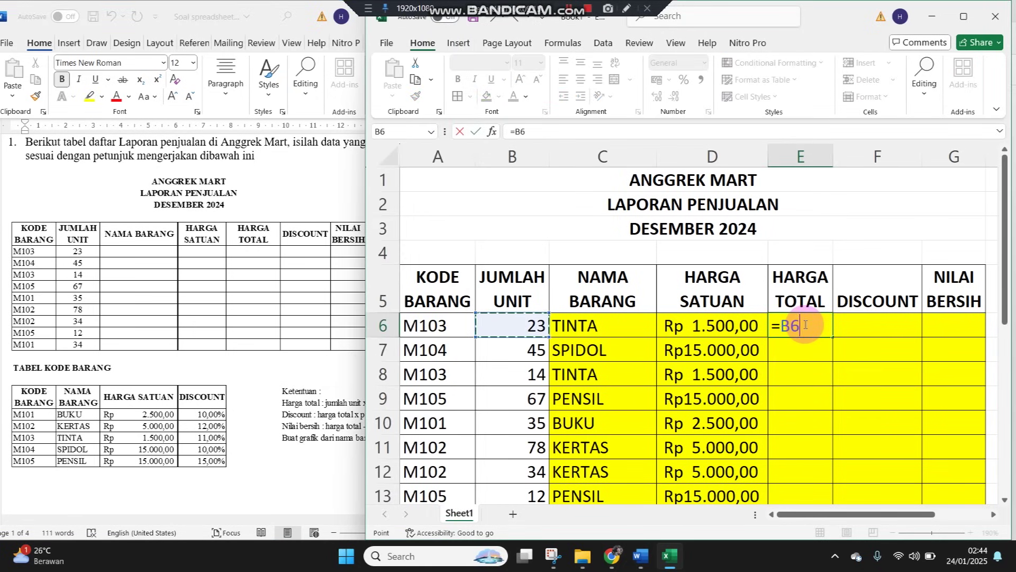
type("*")
key("Left")
key("Return")
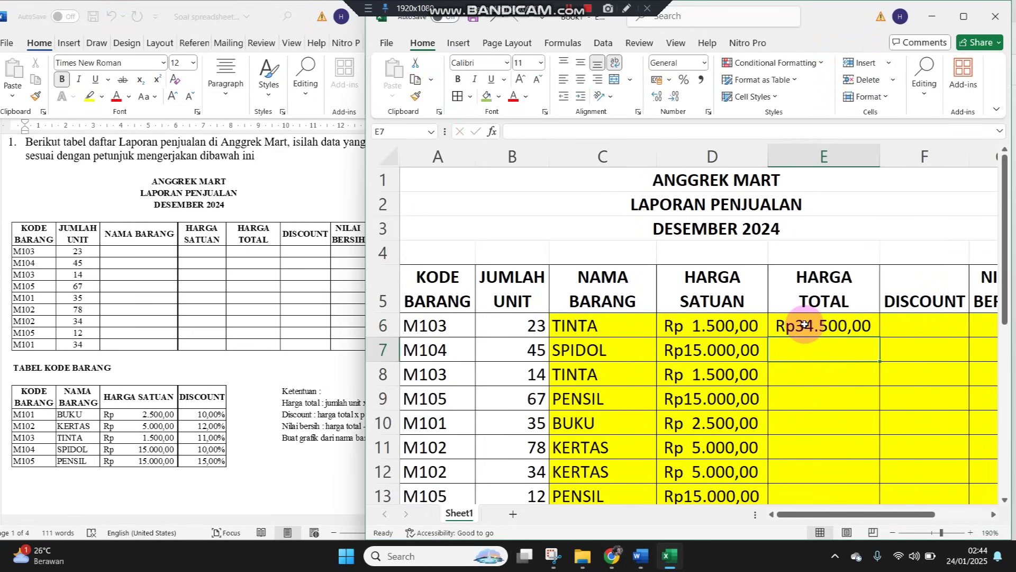
Copy the total formula down to E14 and widen column E to show amounts
left_click(869, 331)
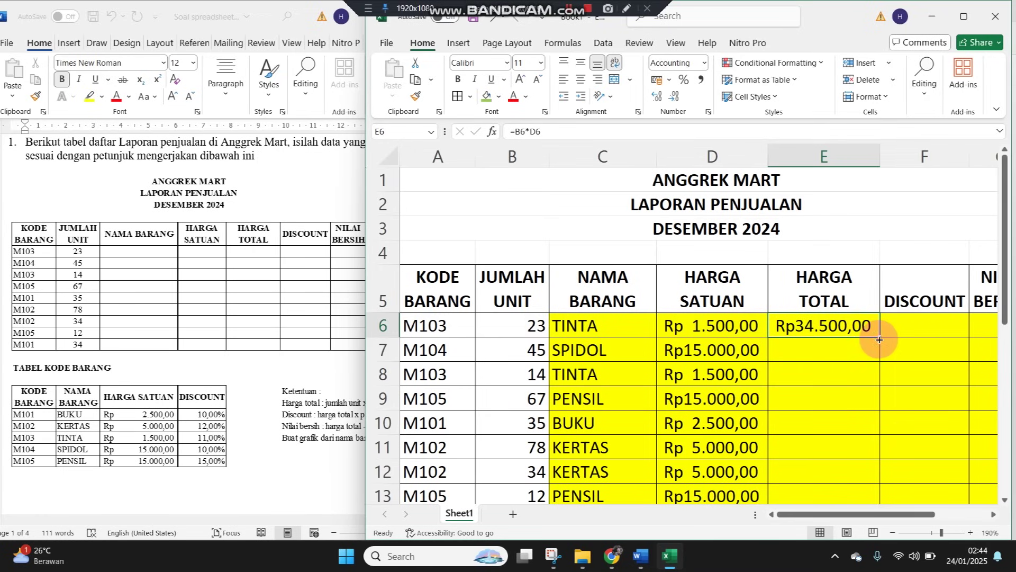
double_click(879, 339)
left_click_drag(881, 152, 904, 152)
left_click(934, 327)
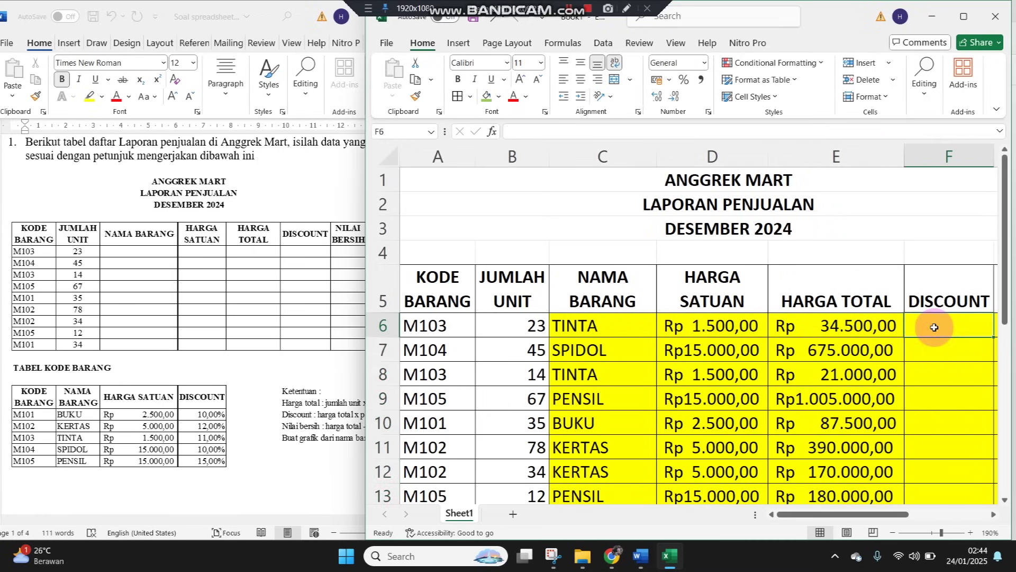
Read the next rules in the assignment document
left_click(325, 423)
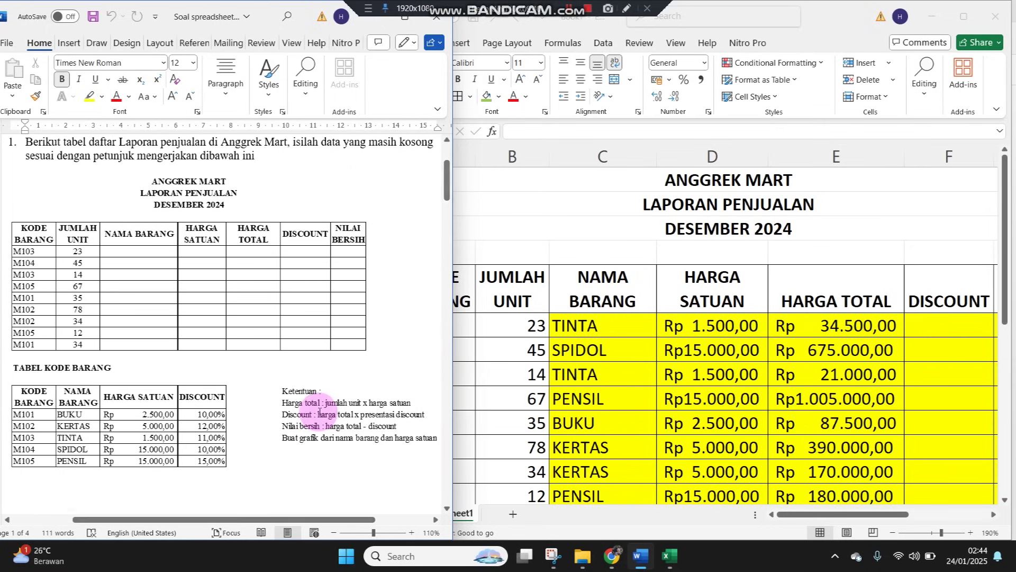
left_click(883, 300)
scroll(823, 403, "down", 3)
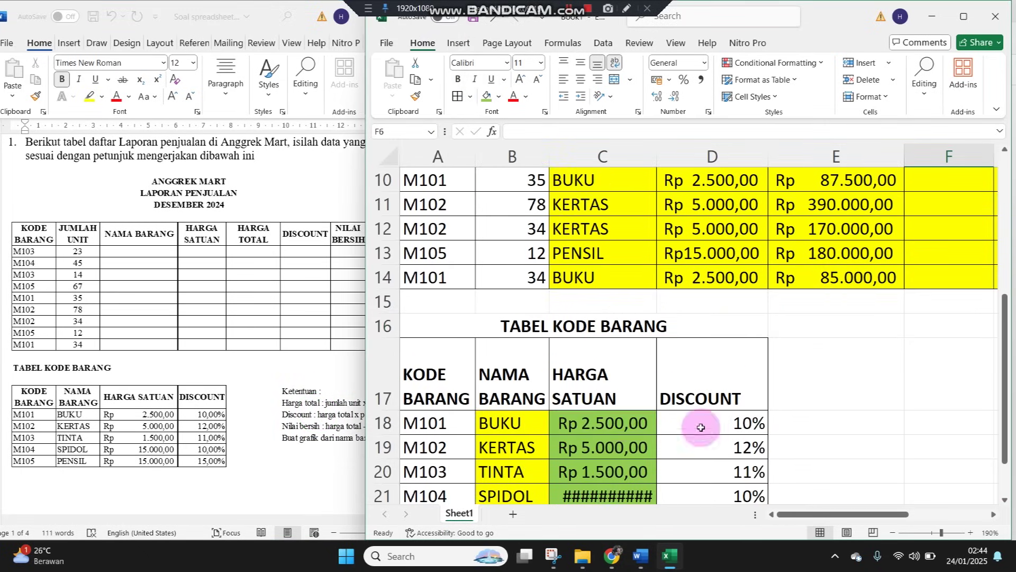
Autofit column C and check the extent of the KODEBARANG named range
double_click(657, 156)
left_click(750, 438)
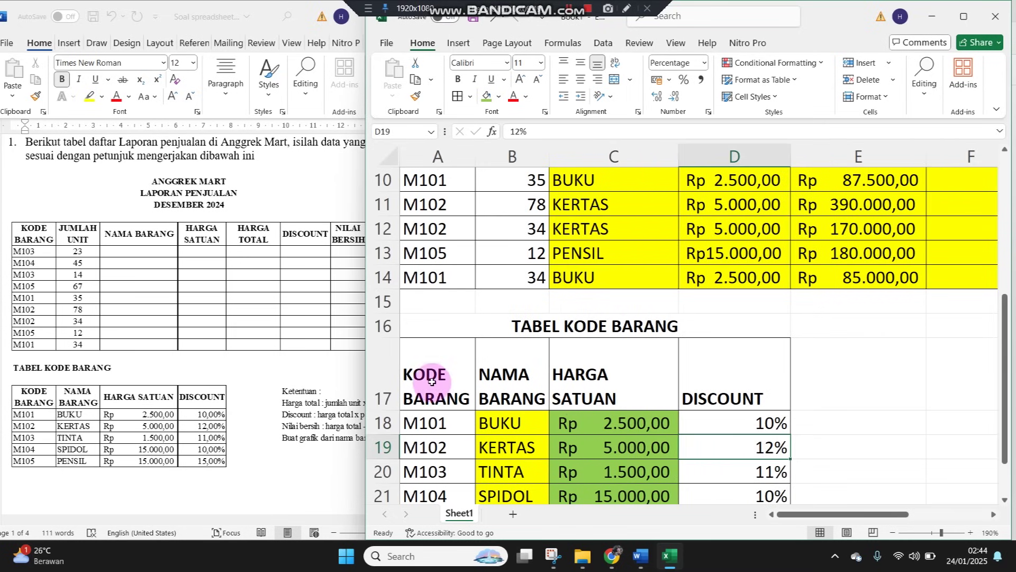
left_click(432, 131)
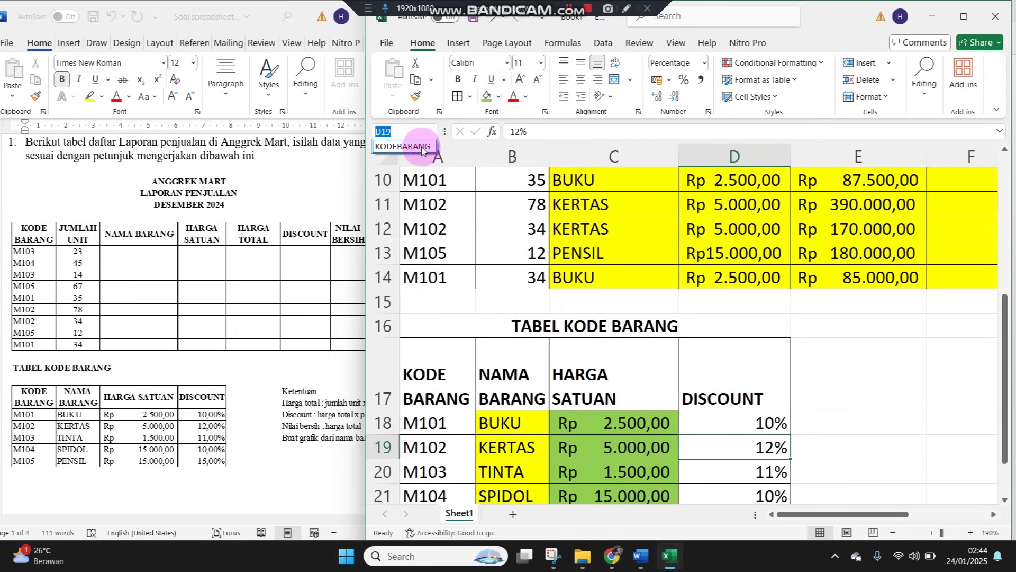
left_click(432, 155)
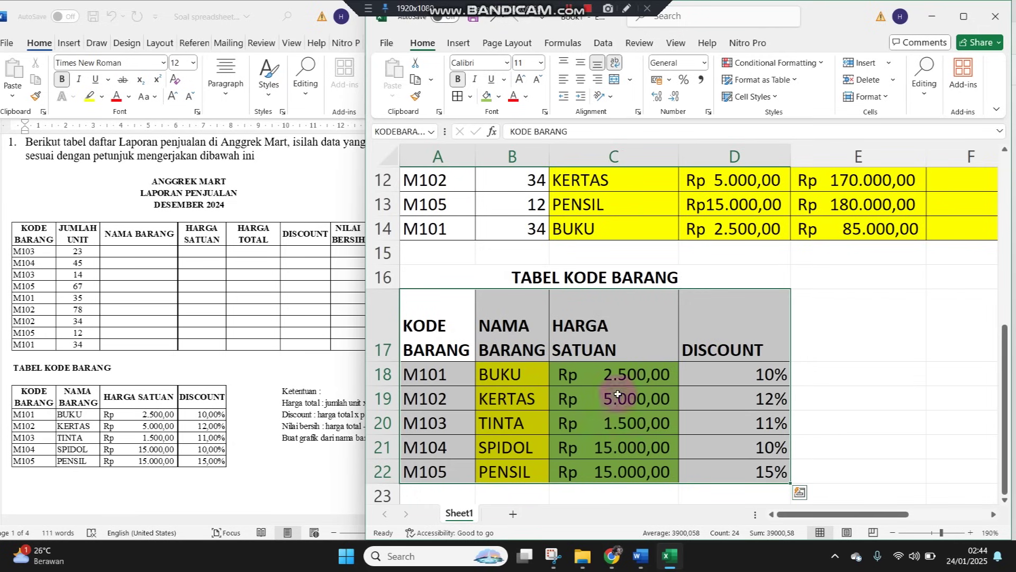
left_click(902, 341)
scroll(905, 336, "up", 4)
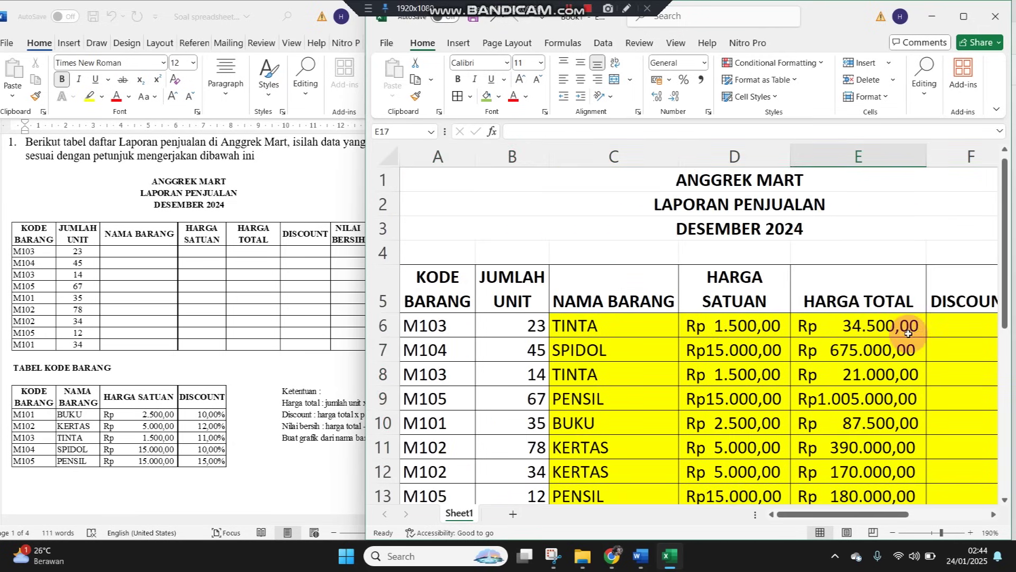
Enter =E6*VLOOKUP(A6;KODEBARANG;4;0) in F6 for the first row's discount
left_click(969, 323)
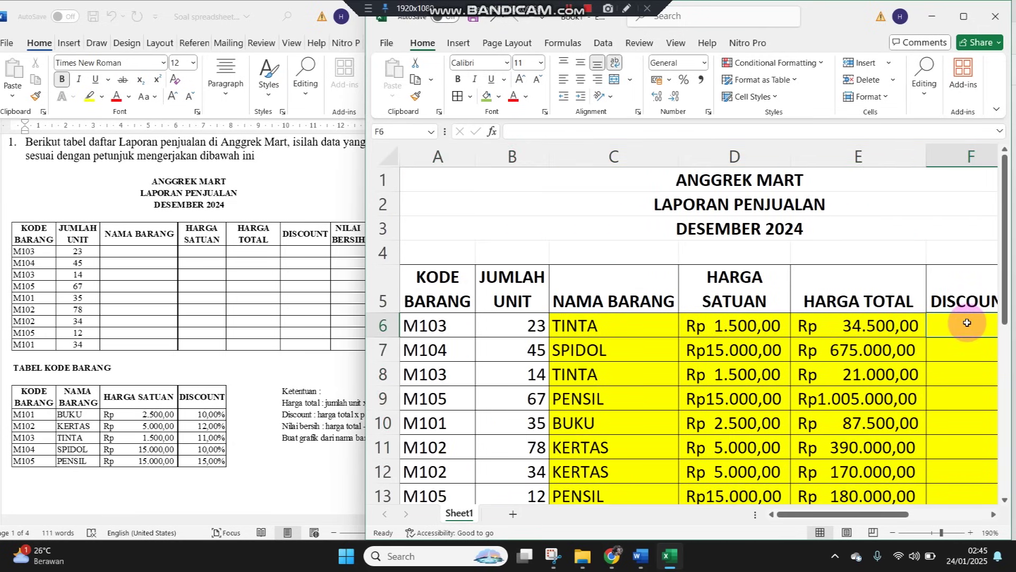
type("=")
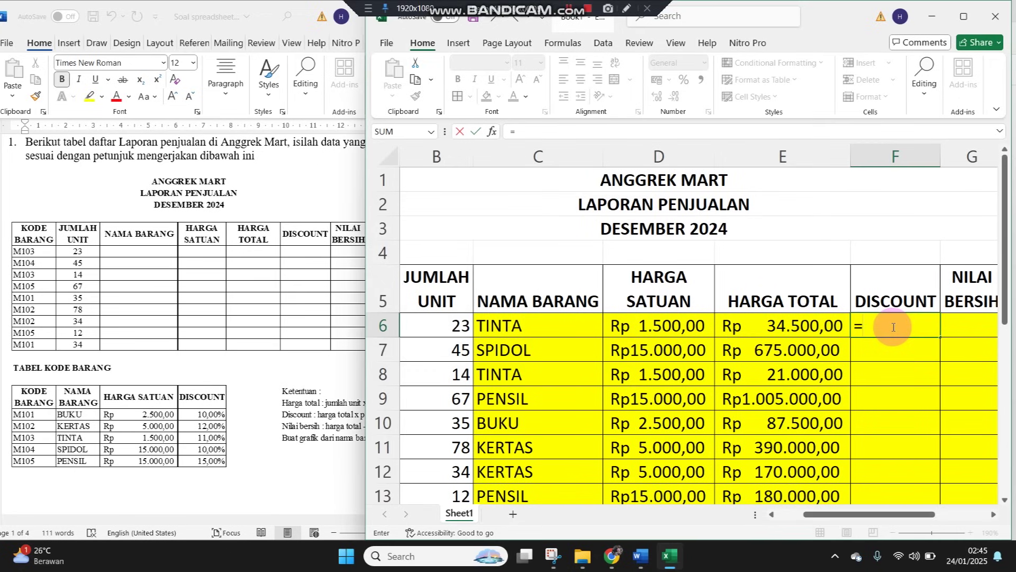
left_click(824, 329)
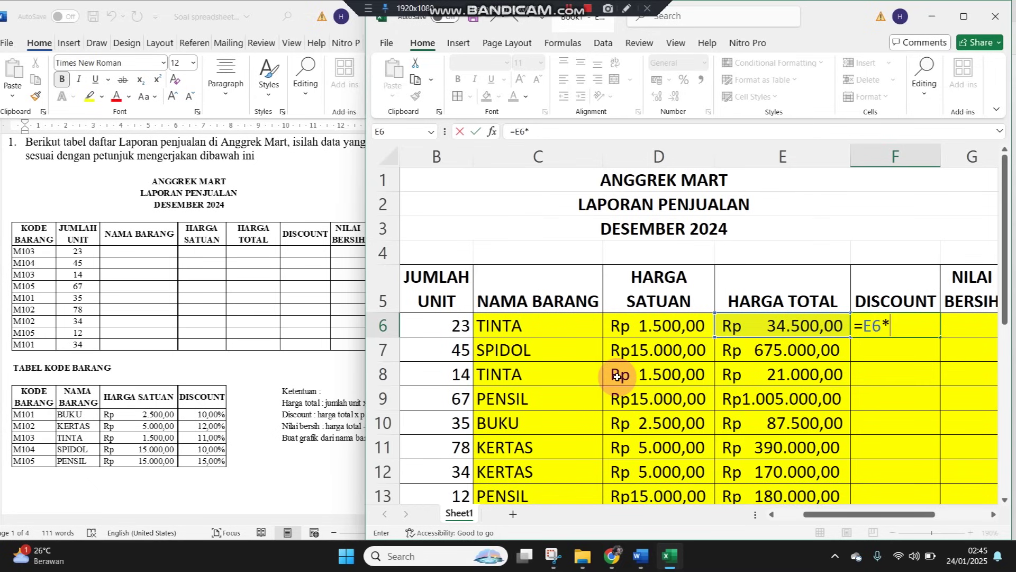
type("VLO")
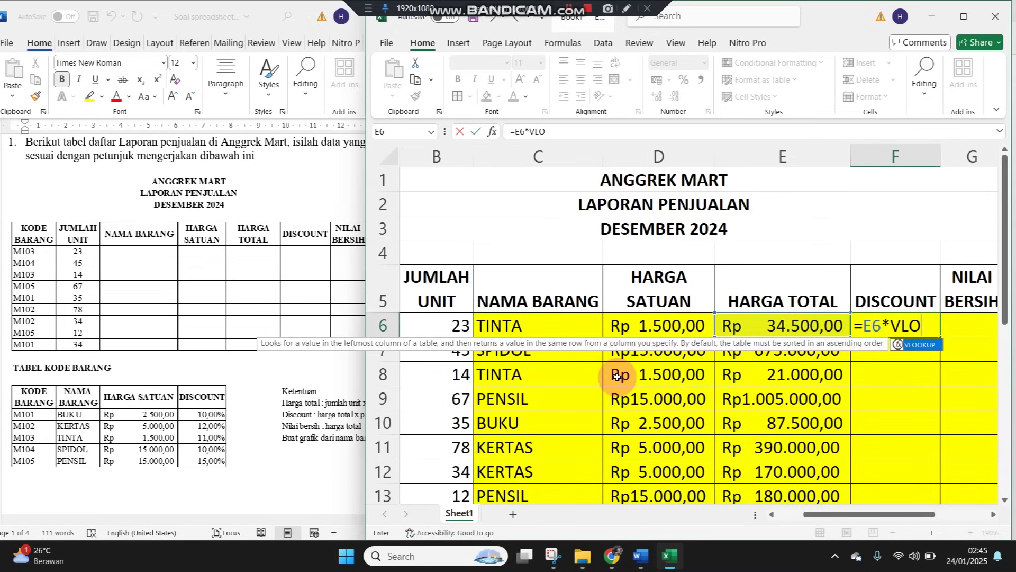
double_click(915, 345)
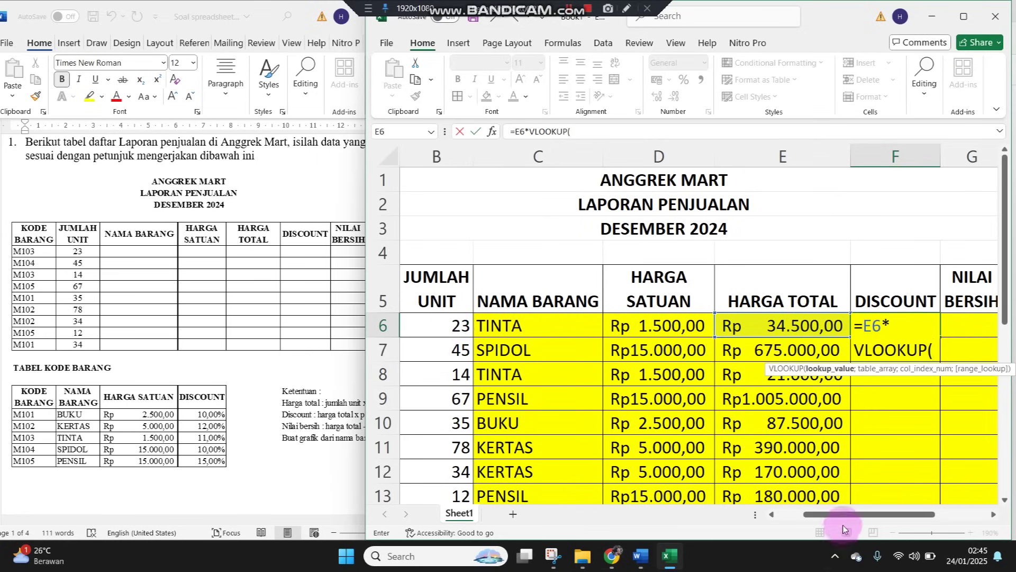
left_click_drag(807, 514, 782, 515)
left_click(445, 328)
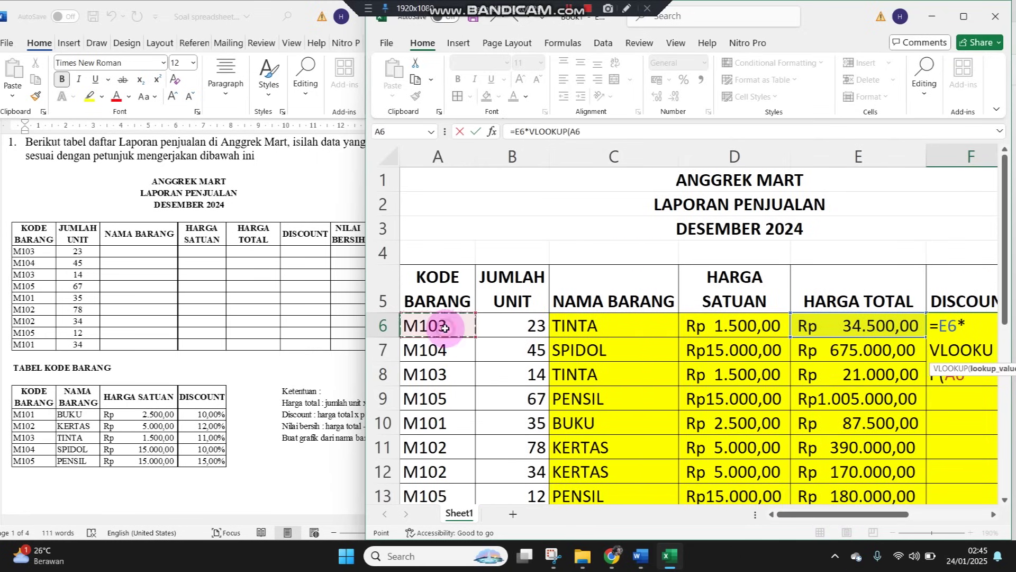
type(";")
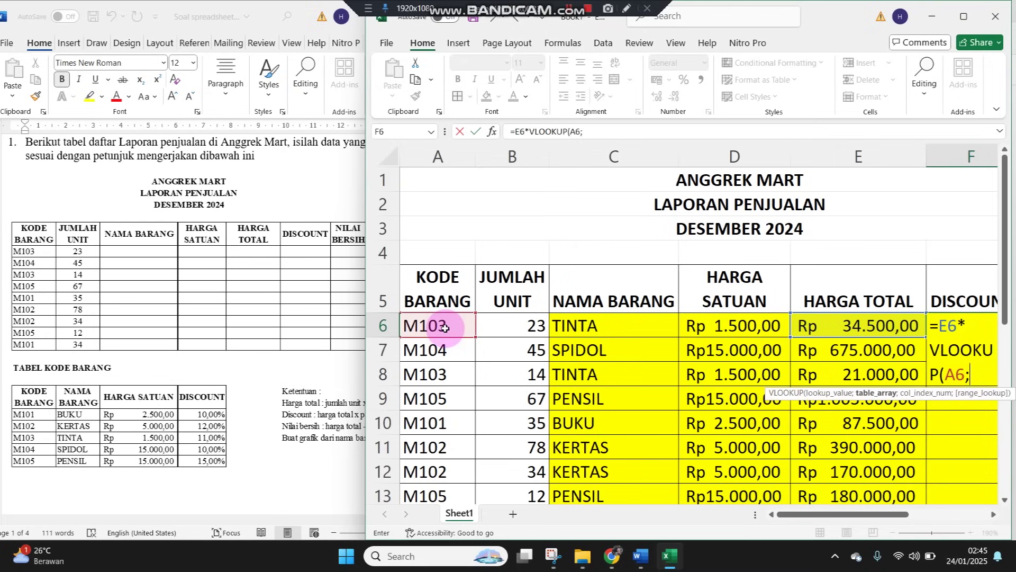
type("KOD")
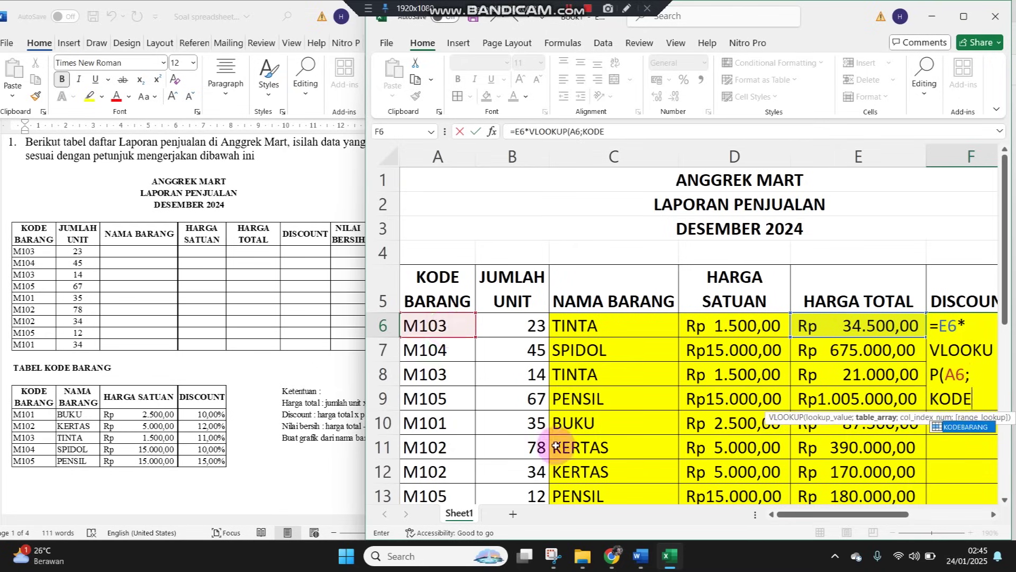
type("E")
double_click(972, 433)
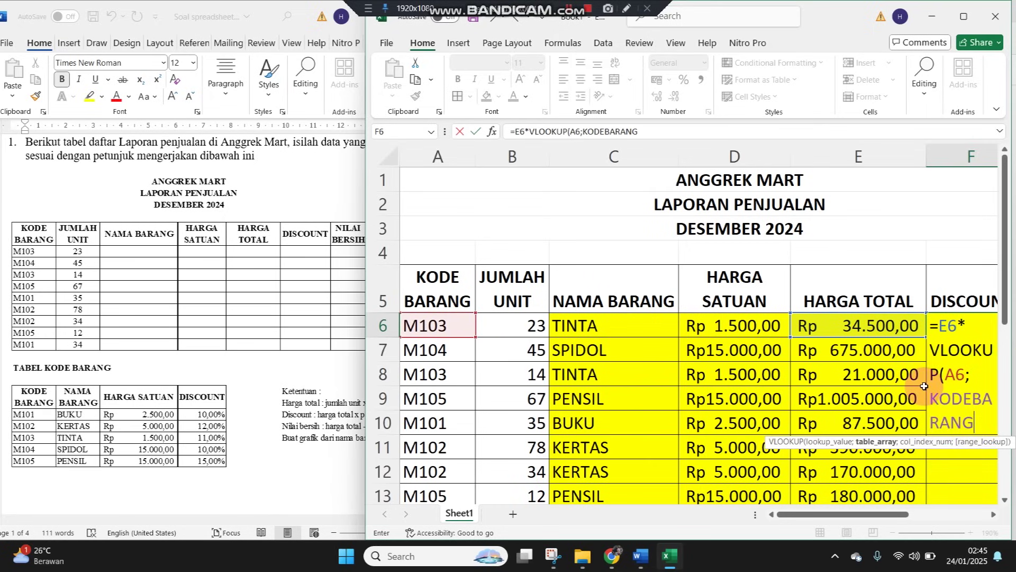
type(";4")
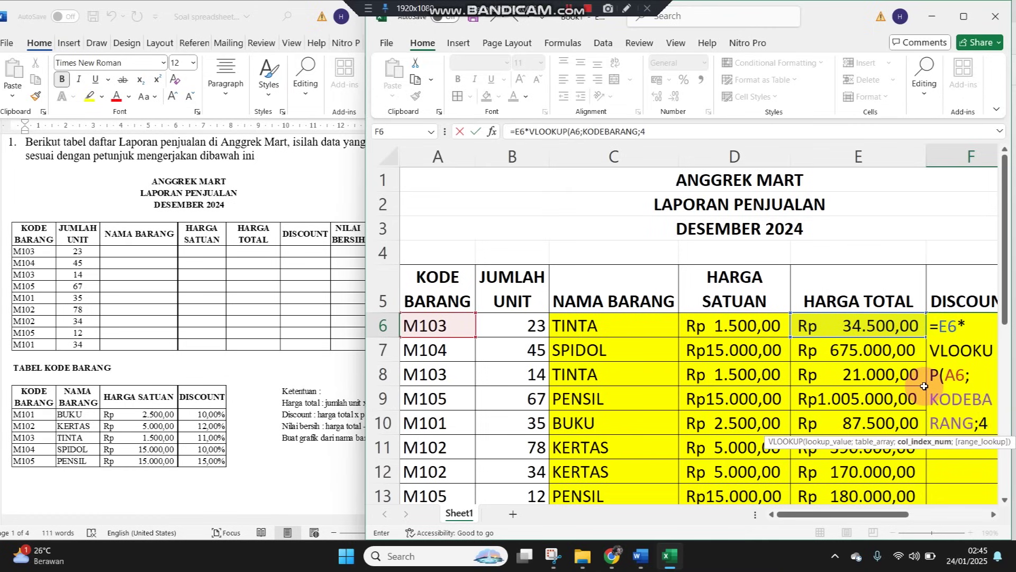
type(";0)")
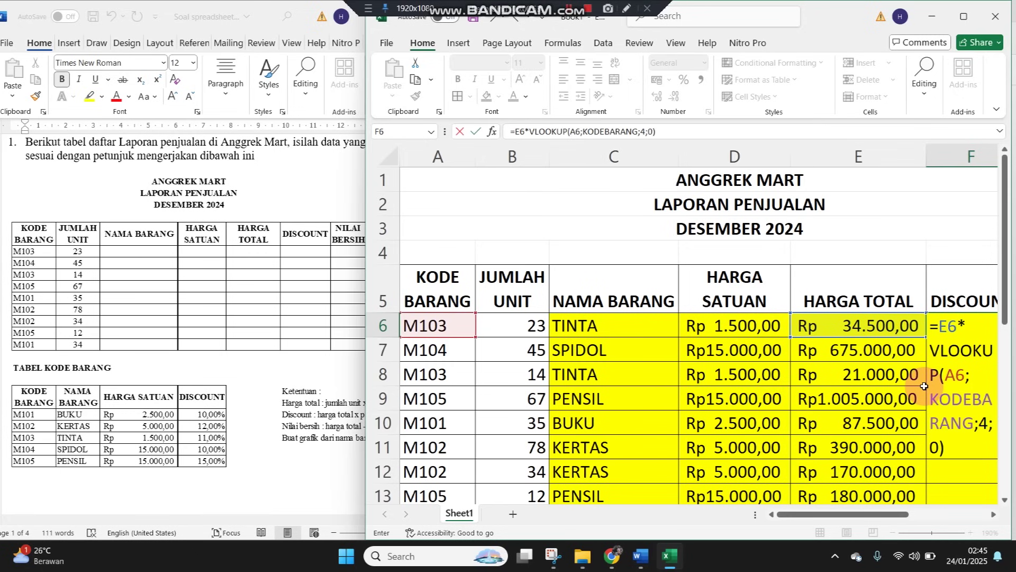
key("Return")
Copy the discount formula down through row 13 and autofit column F
left_click(920, 327)
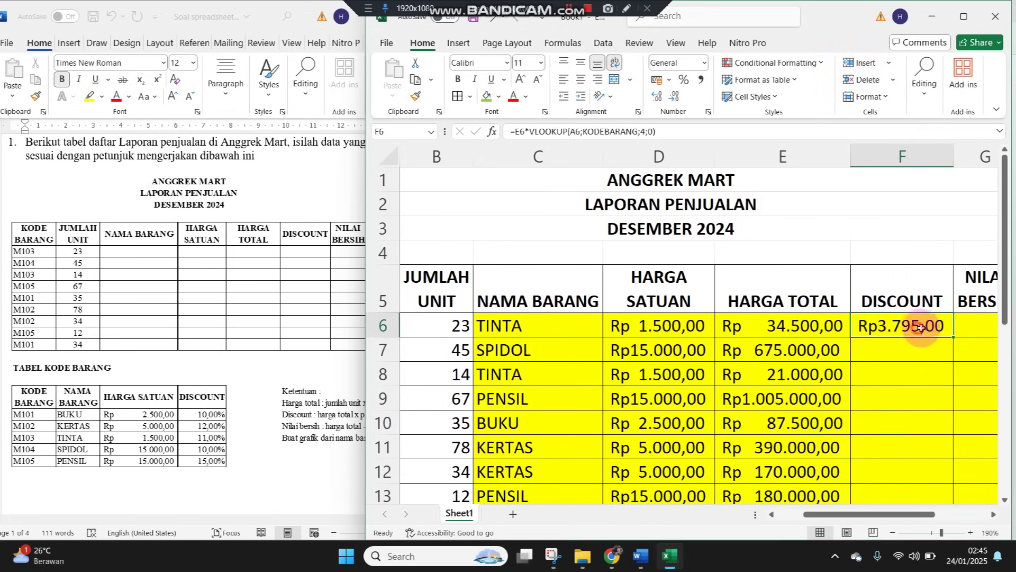
double_click(954, 338)
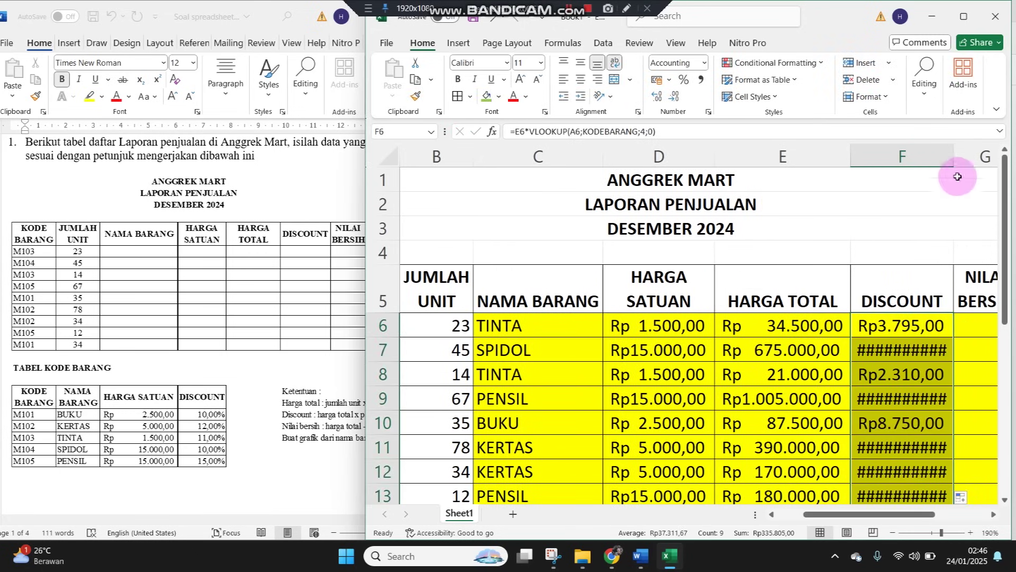
double_click(955, 156)
left_click(987, 328)
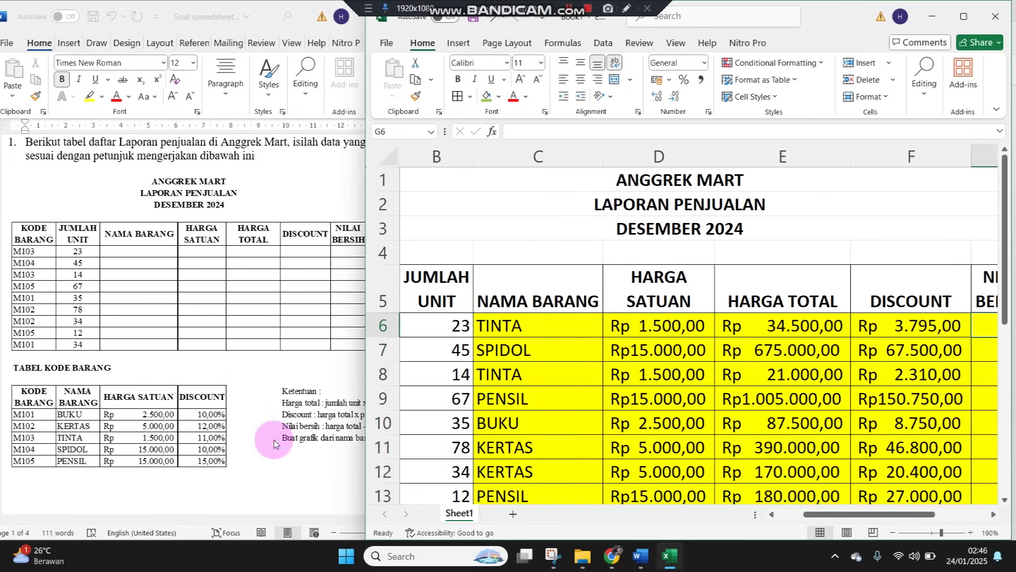
left_click(278, 431)
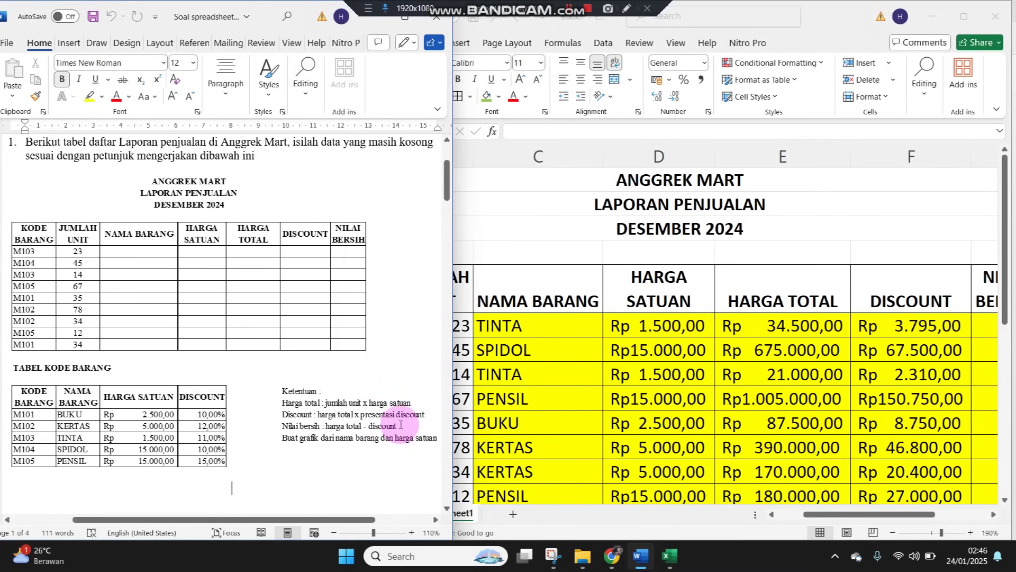
Enter =E6-F6 in G6 and copy it down through row 13
left_click(778, 376)
left_click(987, 337)
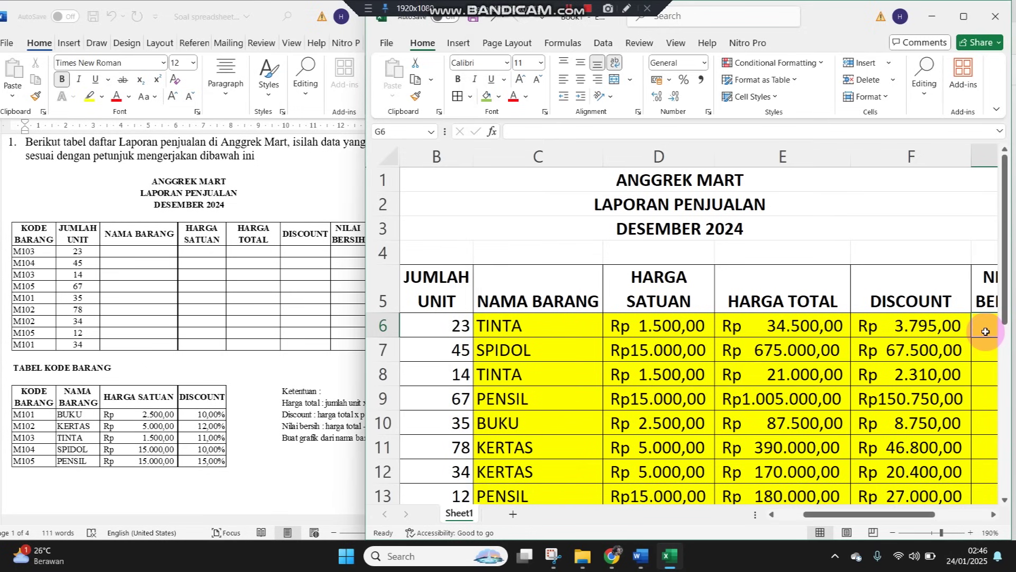
type("=")
key("Left")
key("Left")
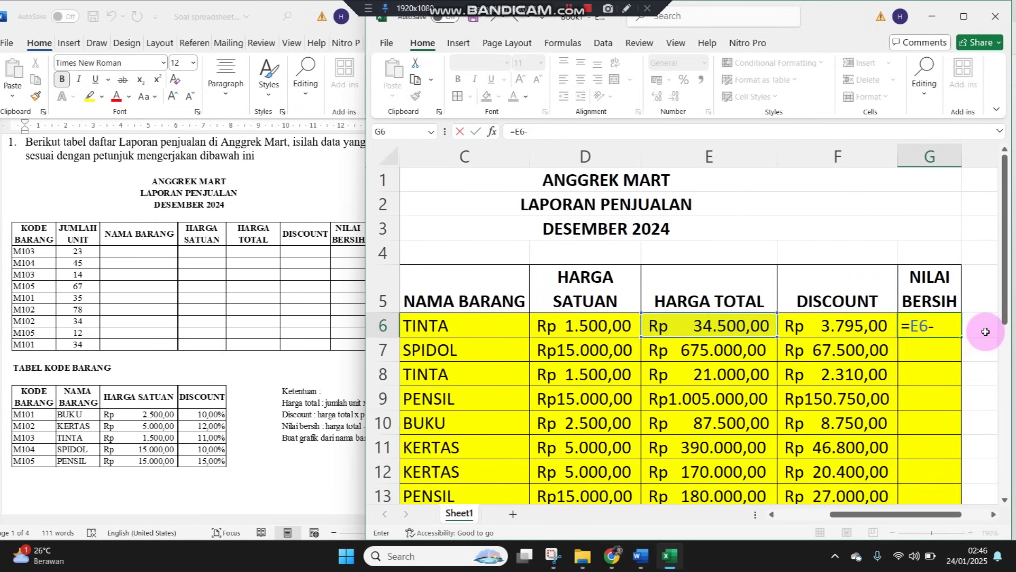
type("-")
key("Left")
key("ctrl+Return")
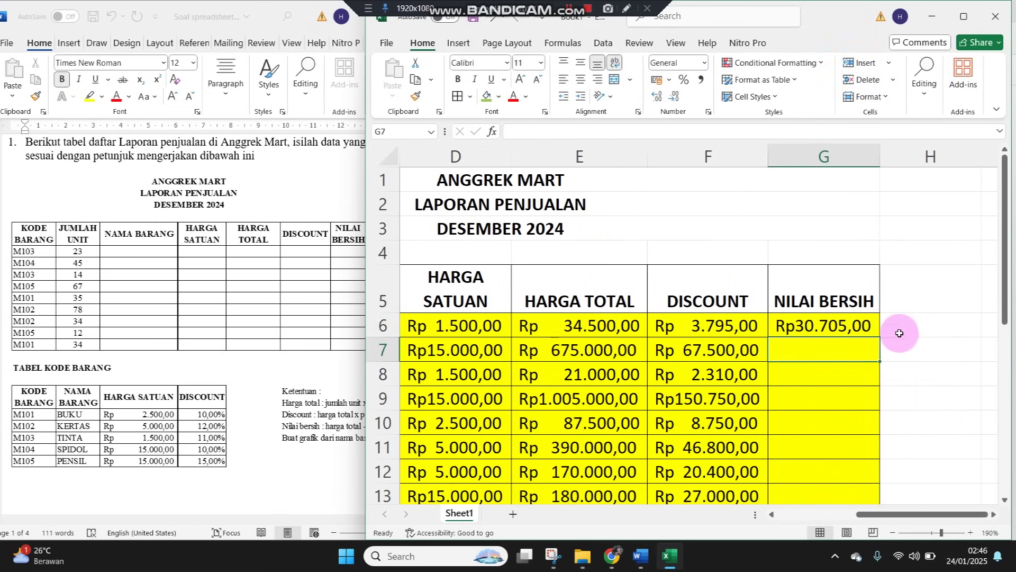
double_click(879, 337)
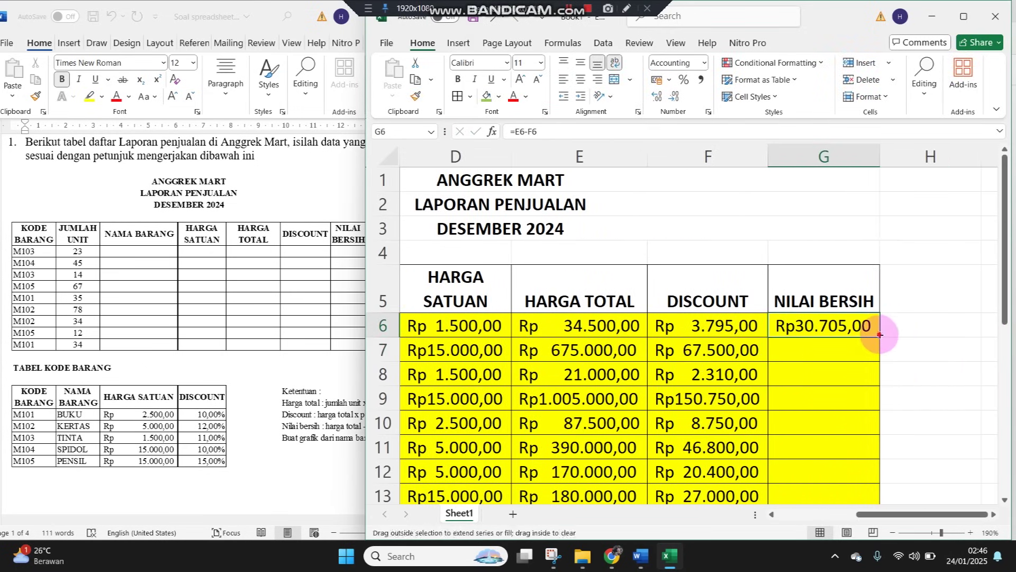
Autofit column G to the net values, tweak row 2's height, and enlarge the spreadsheet window
left_click_drag(880, 156, 882, 156)
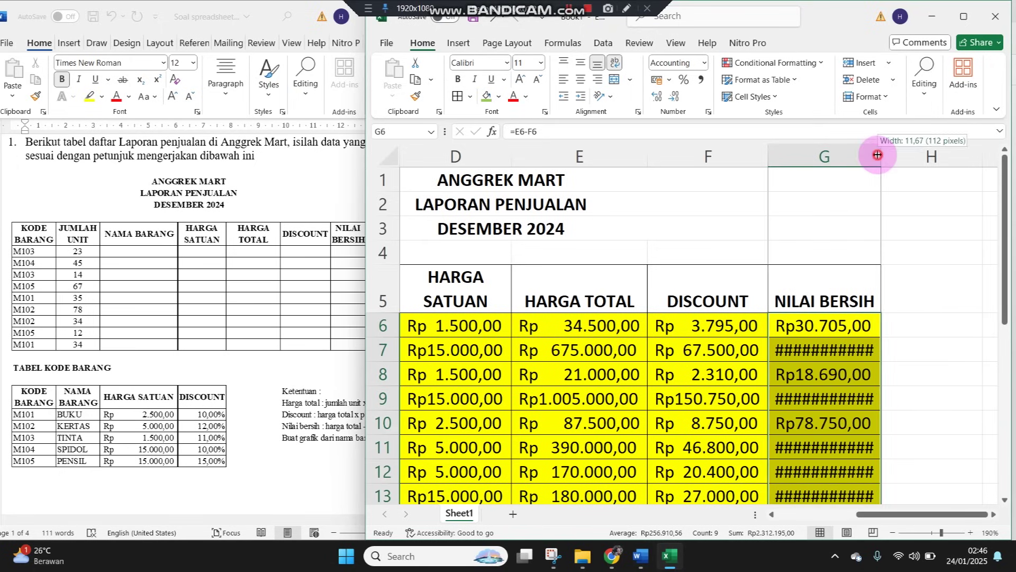
left_click_drag(367, 215, 254, 211)
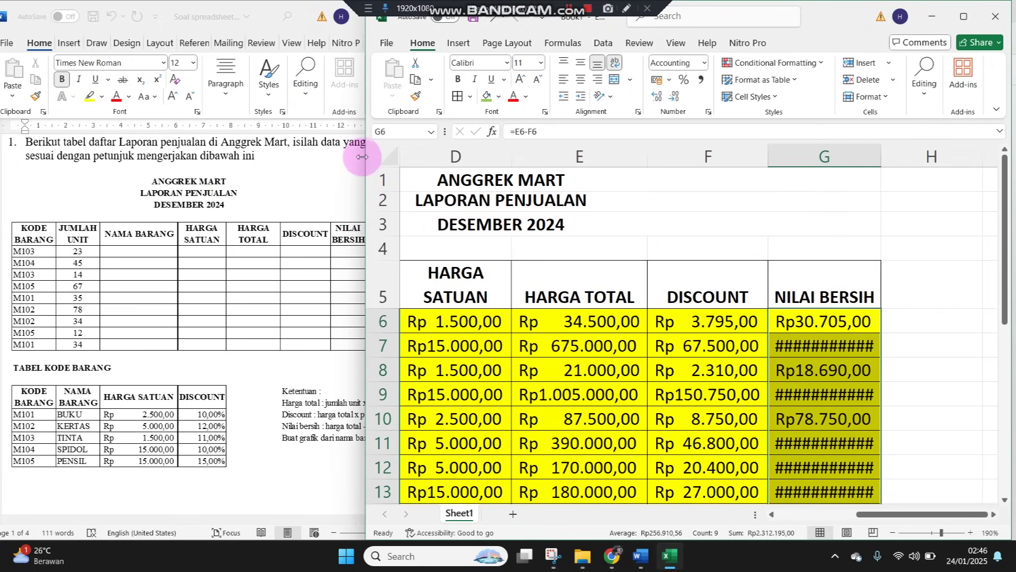
left_click_drag(363, 156, 210, 159)
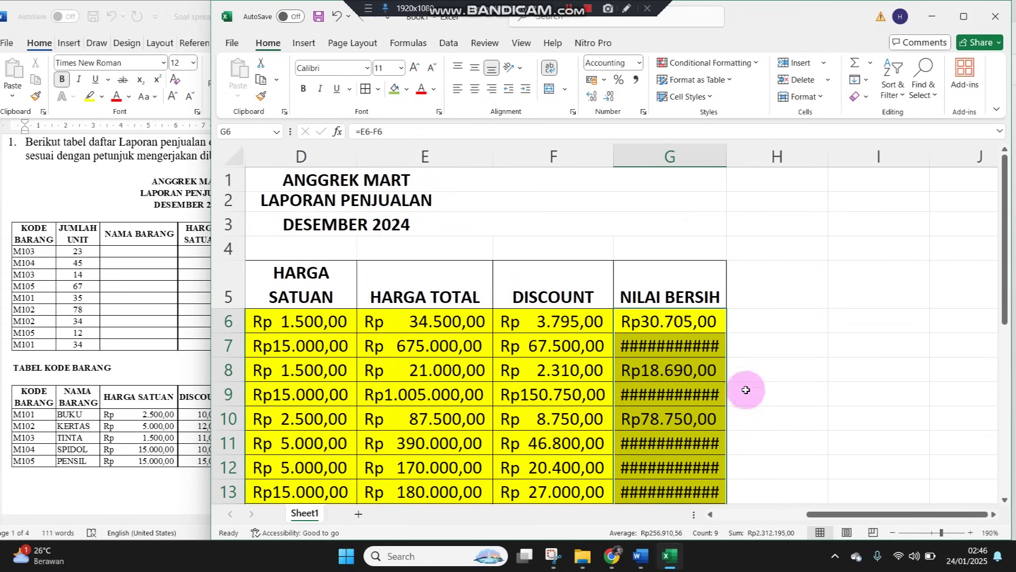
left_click(841, 365)
double_click(728, 154)
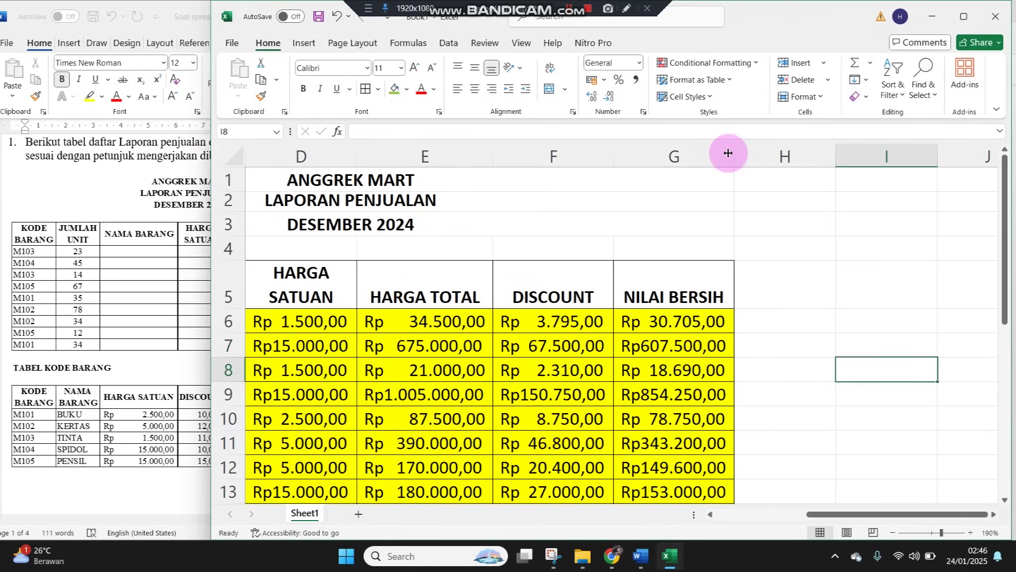
key("Home")
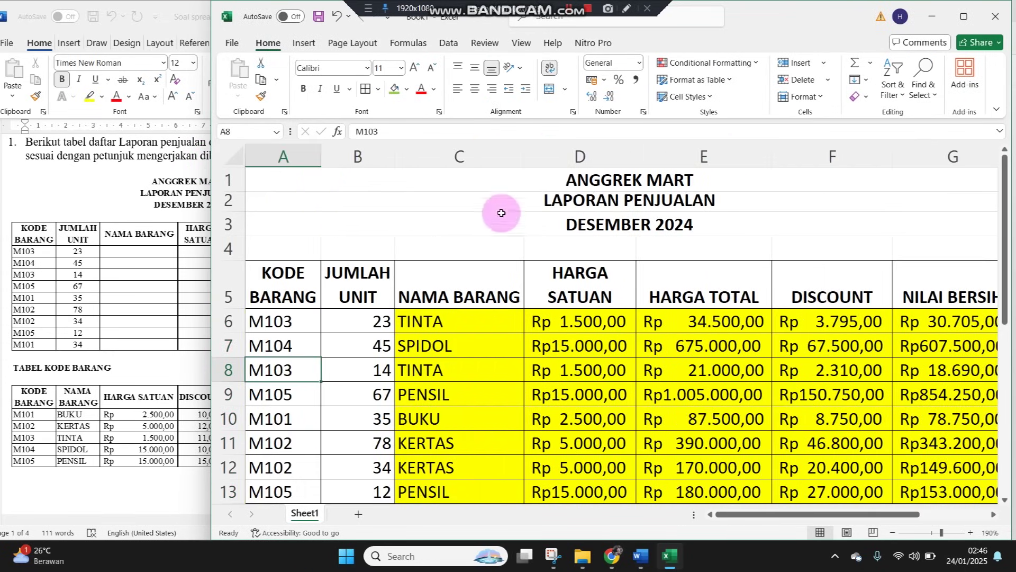
left_click(93, 383)
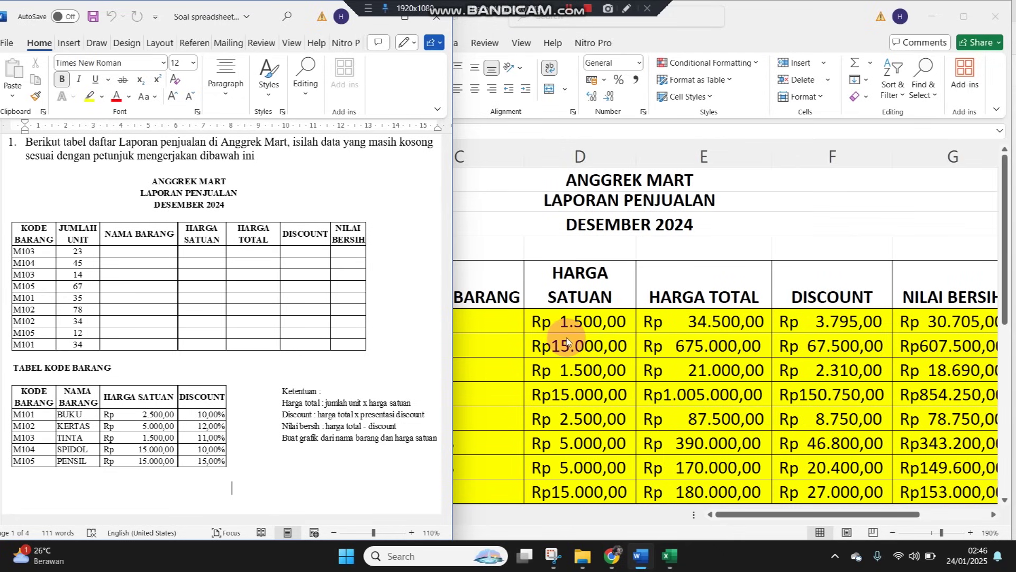
left_click(591, 289)
left_click(474, 292)
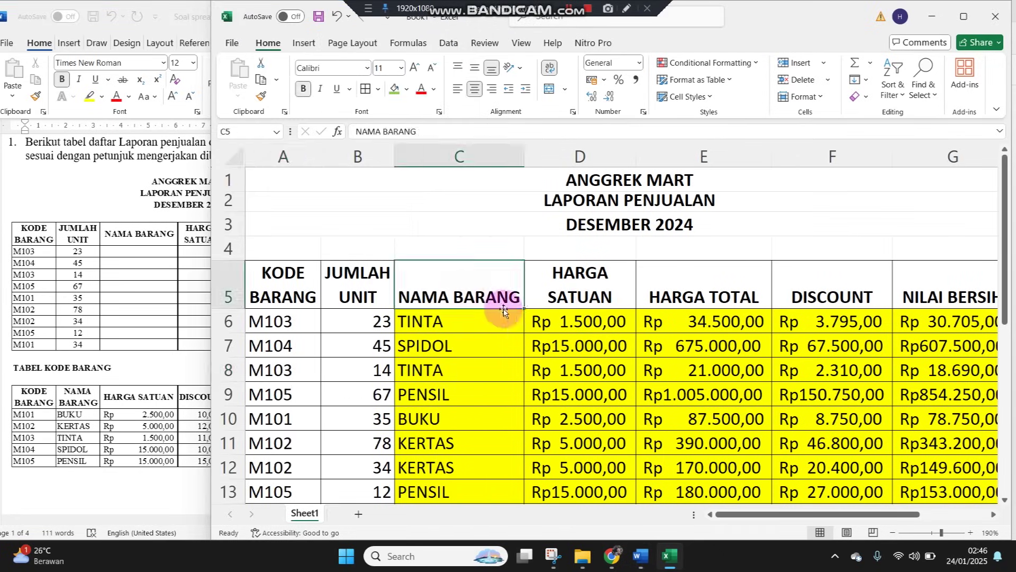
scroll(561, 328, "down", 2)
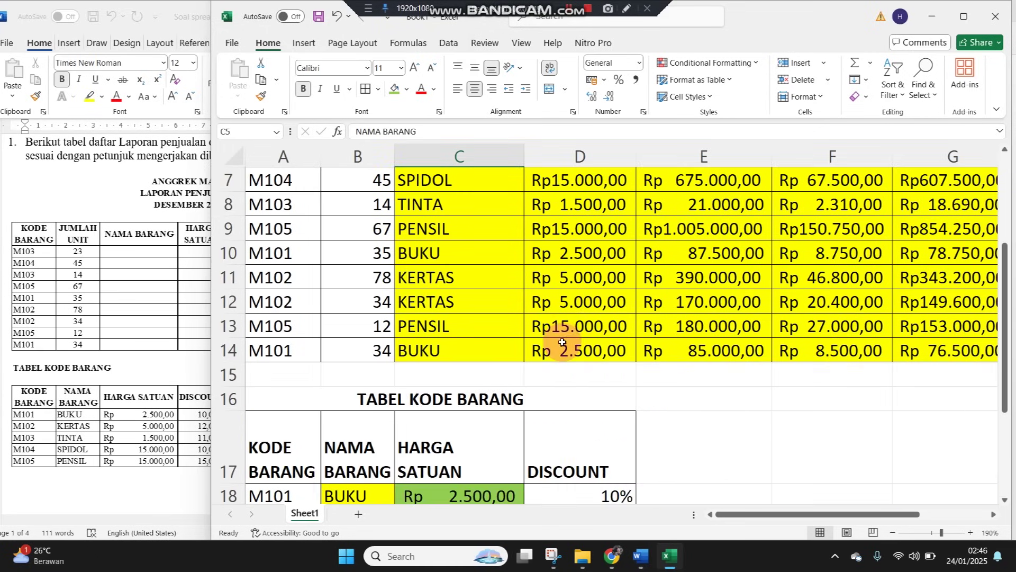
scroll(562, 365, "down", 1)
scroll(562, 370, "up", 3)
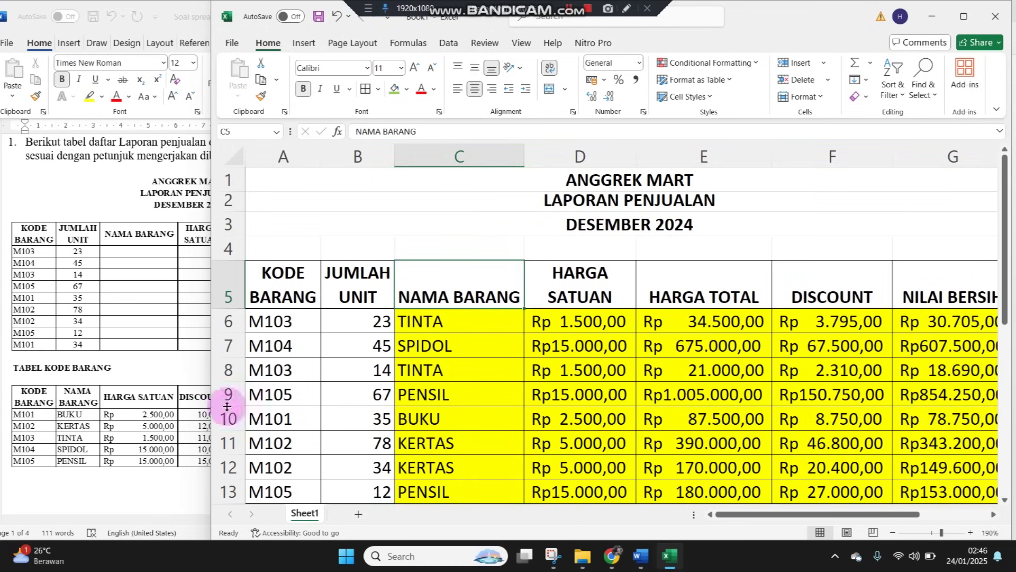
left_click(194, 402)
Select C5:D14 and insert a 2-D Clustered Column chart of item names and unit prices
left_click(658, 324)
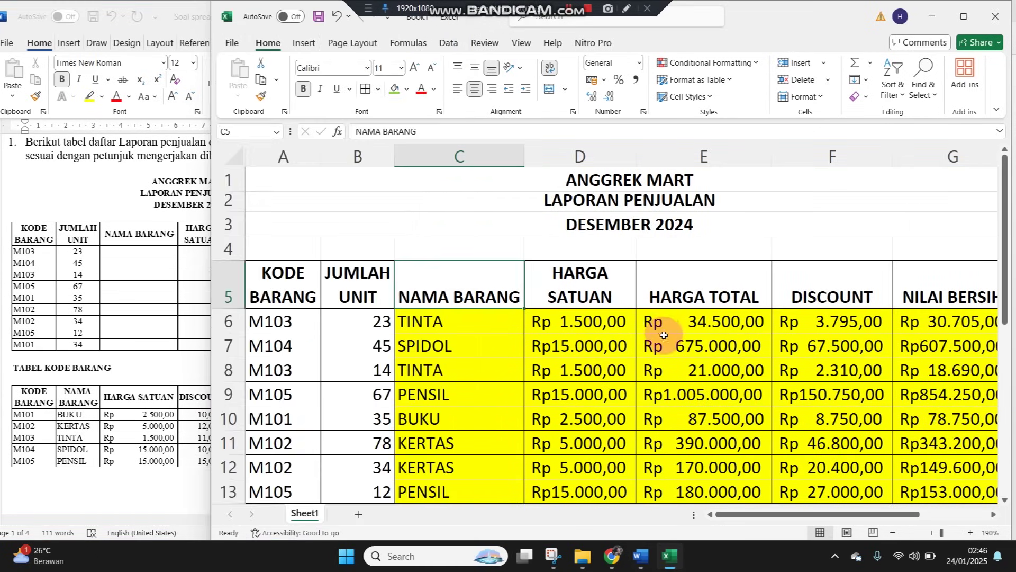
scroll(662, 331, "down", 3)
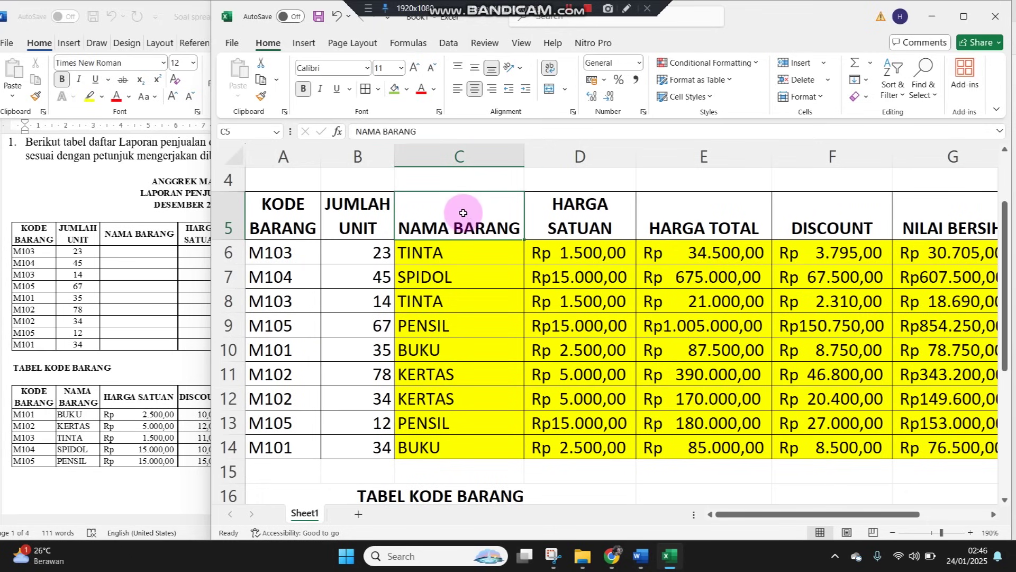
left_click_drag(482, 222, 538, 446)
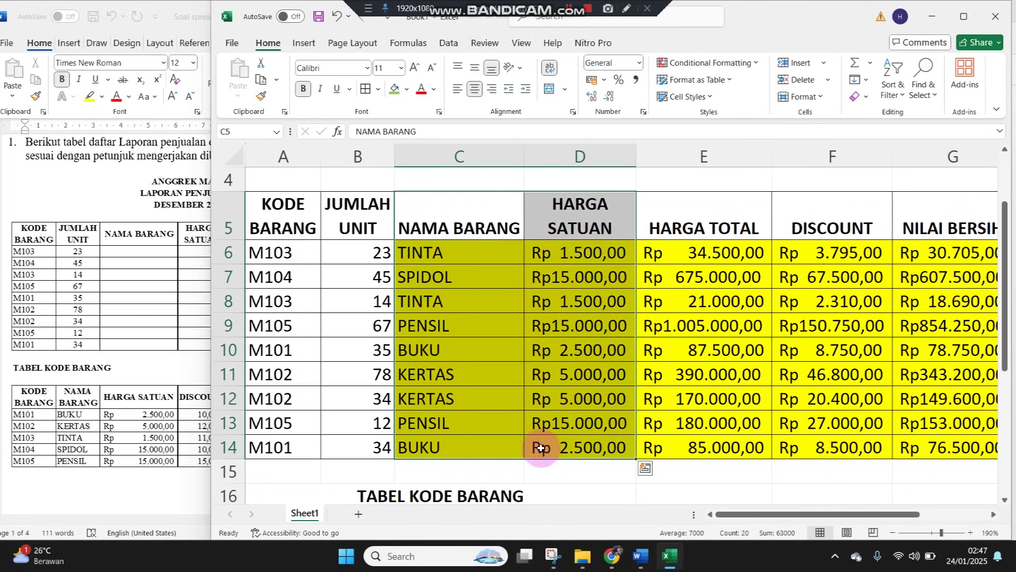
left_click(300, 42)
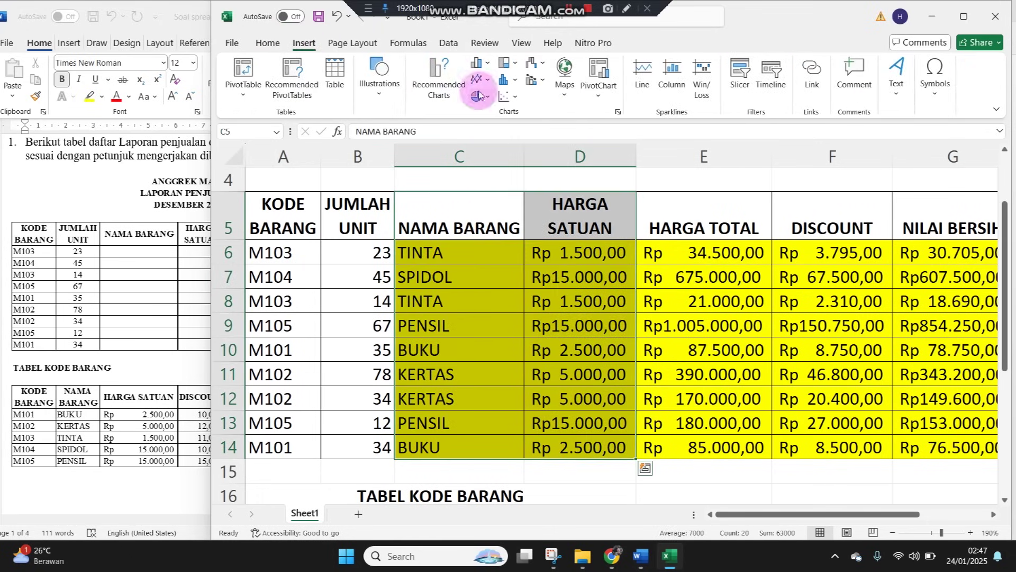
left_click(490, 63)
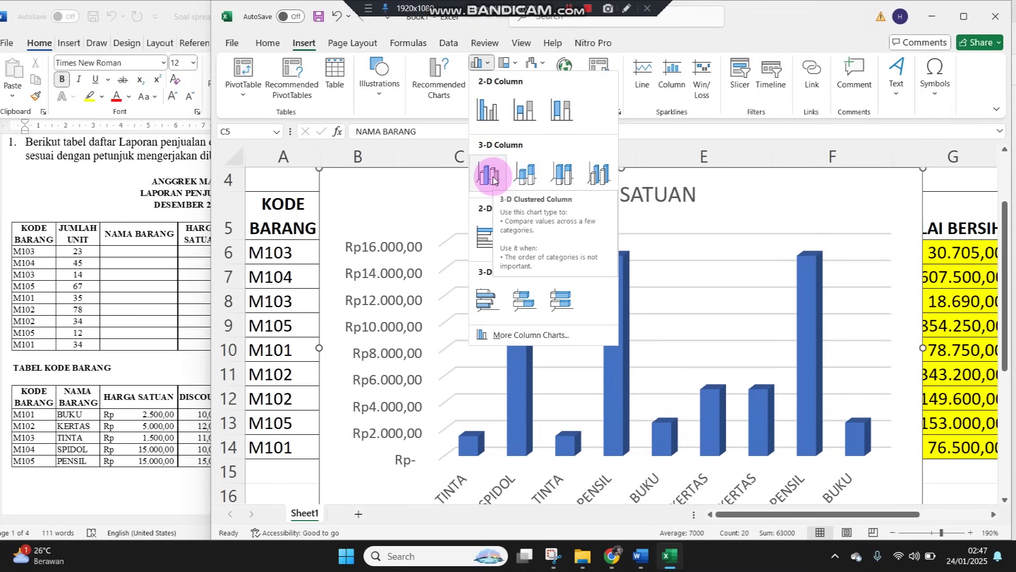
left_click(496, 115)
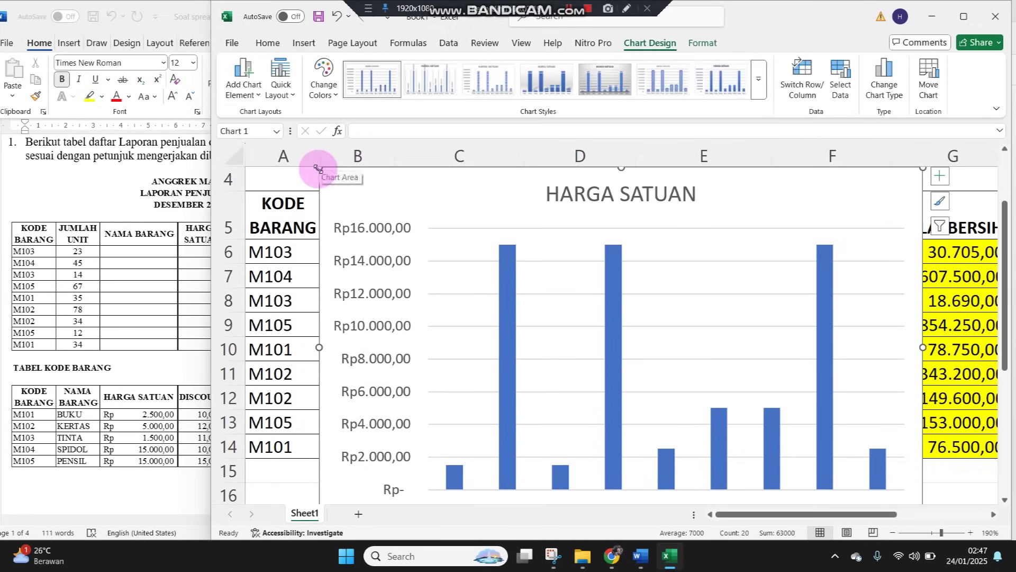
Shrink the HARGA SATUAN chart and maximize the Excel window
left_click_drag(318, 168, 447, 270)
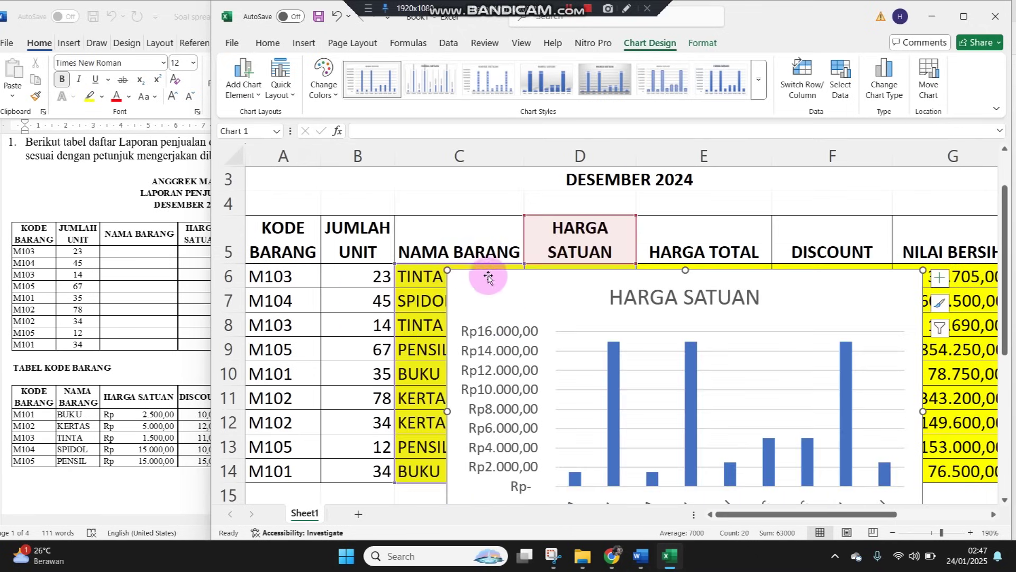
left_click(161, 353)
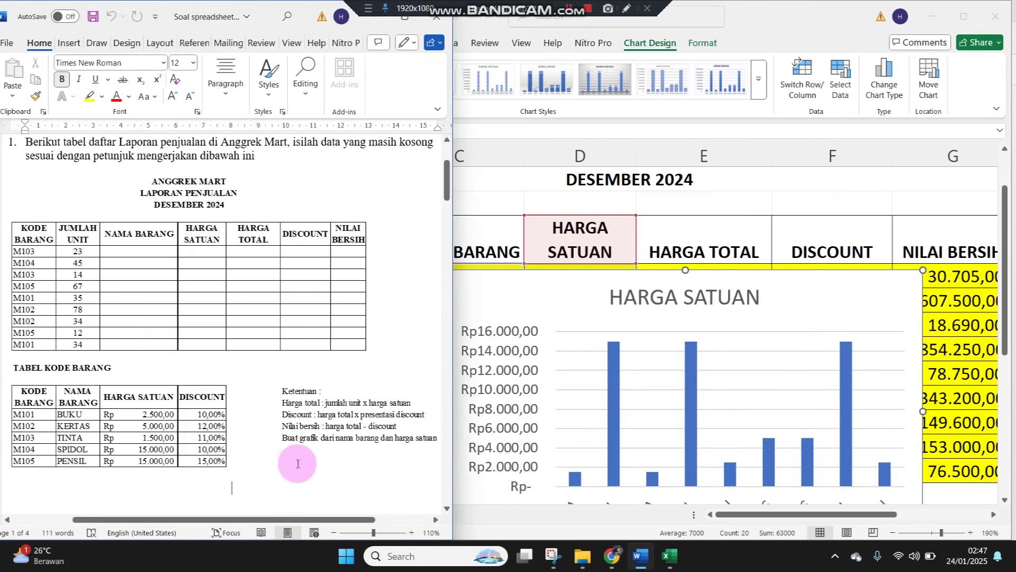
left_click(613, 387)
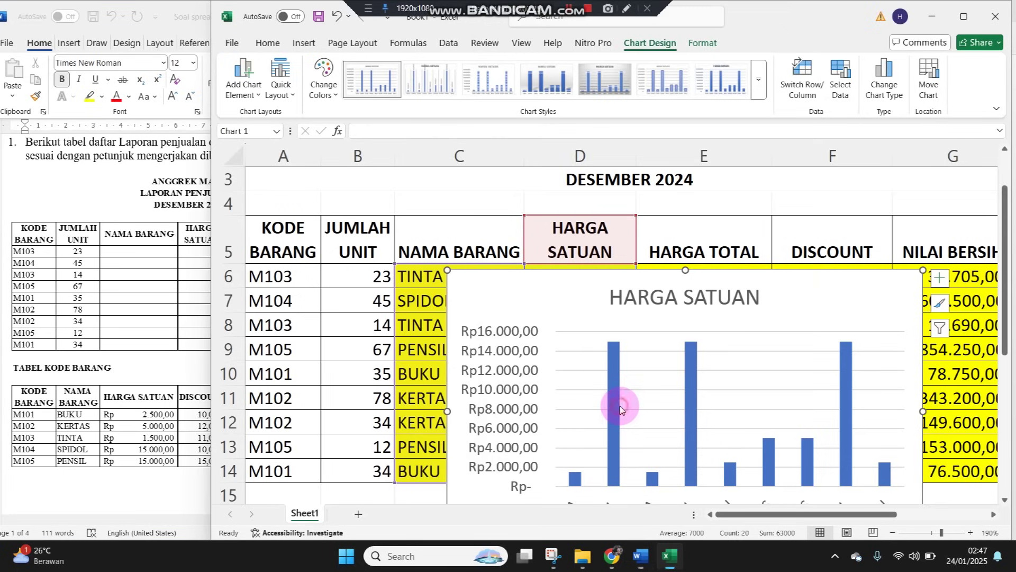
scroll(650, 350, "down", 3)
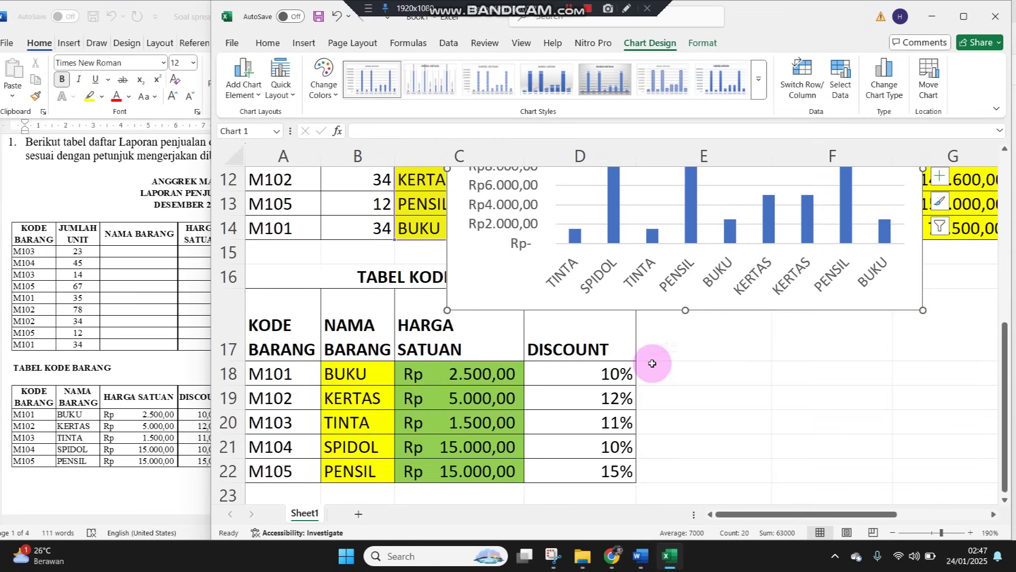
scroll(656, 368, "up", 1)
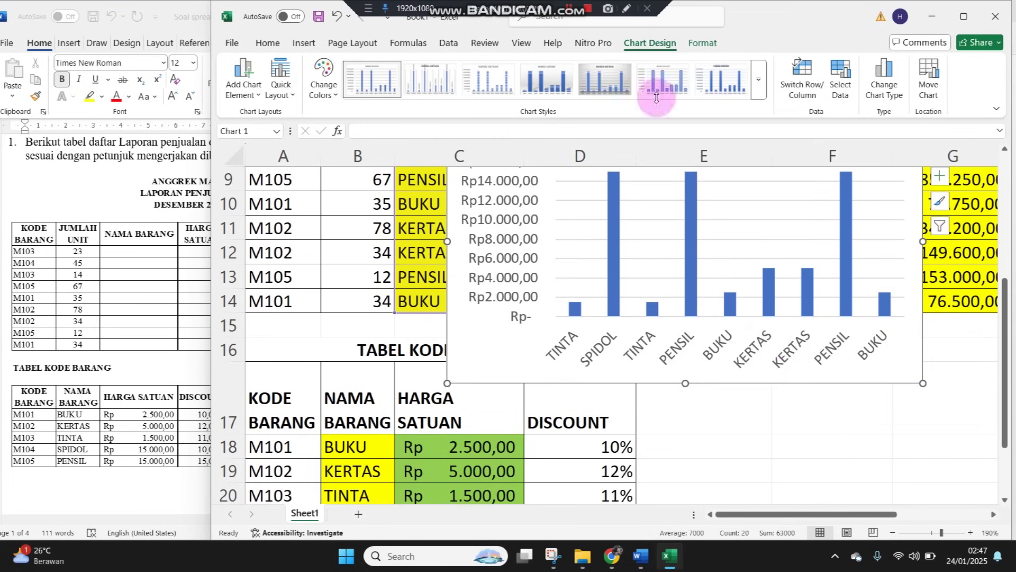
left_click(963, 16)
Move the chart below the sales table, beside the TABEL KODE BARANG table
left_click_drag(470, 264, 825, 455)
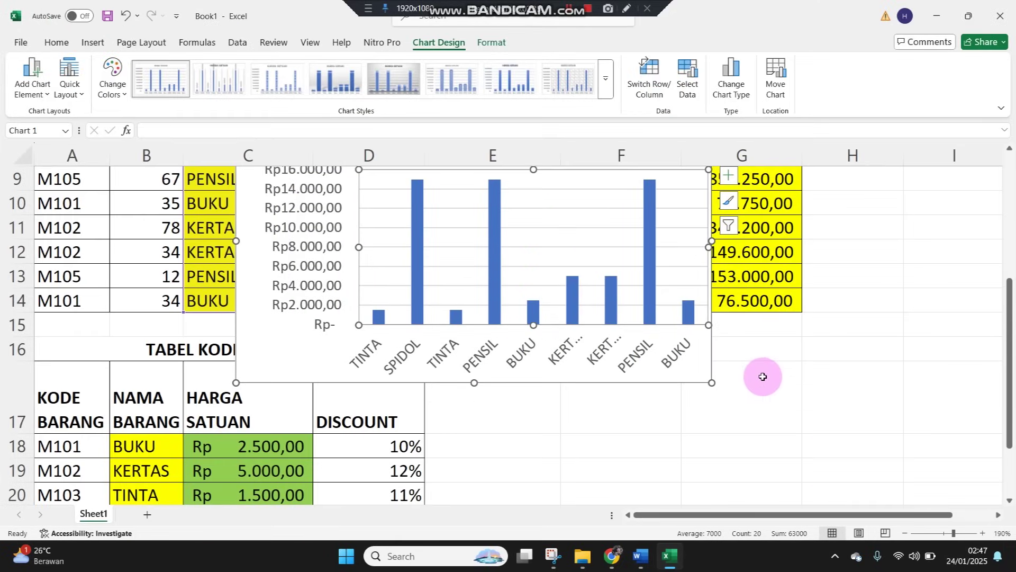
scroll(767, 367, "up", 3)
left_click(913, 296)
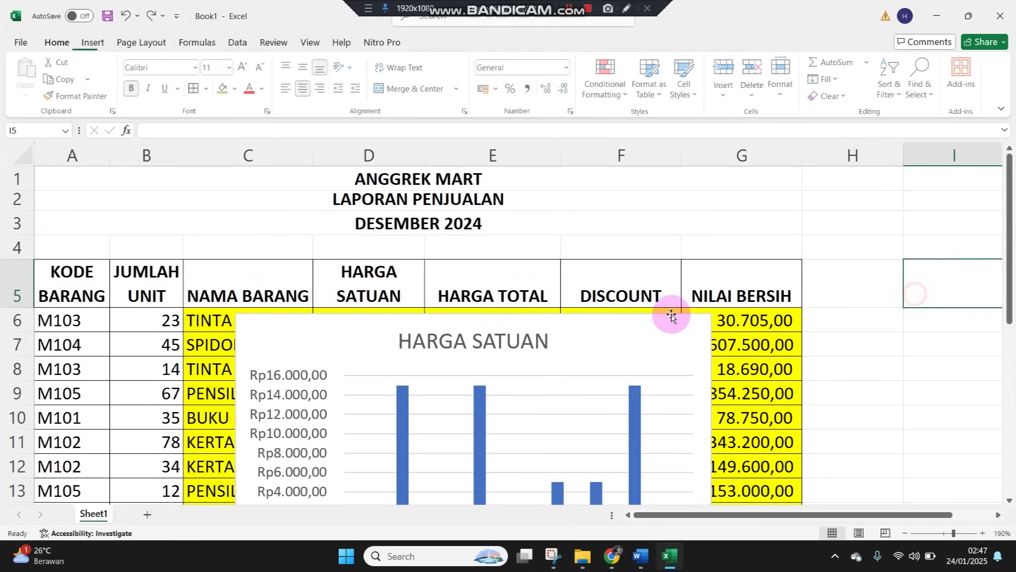
left_click_drag(459, 318, 795, 458)
Add 'NAMA BARANG &' before the chart title so it reads NAMA BARANG & HARGA SATUAN
scroll(797, 451, "down", 3)
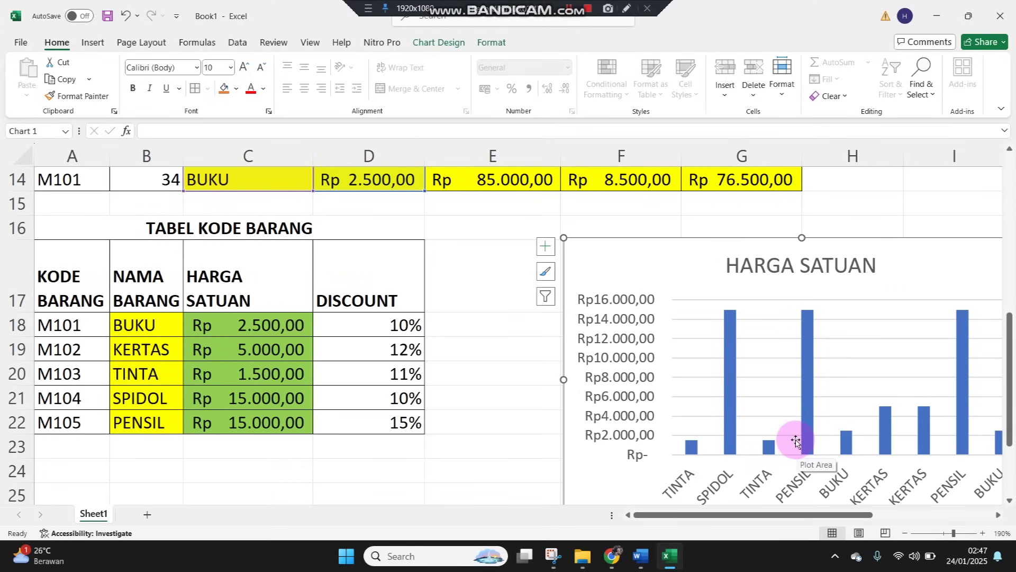
scroll(745, 332, "up", 2)
scroll(745, 331, "up", 2)
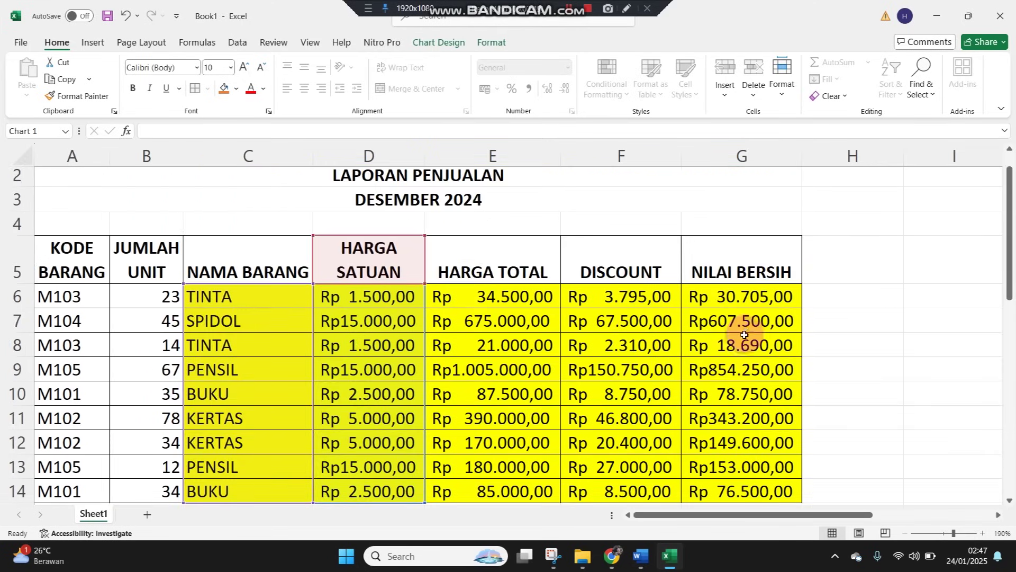
scroll(826, 401, "down", 1)
scroll(826, 401, "down", 2)
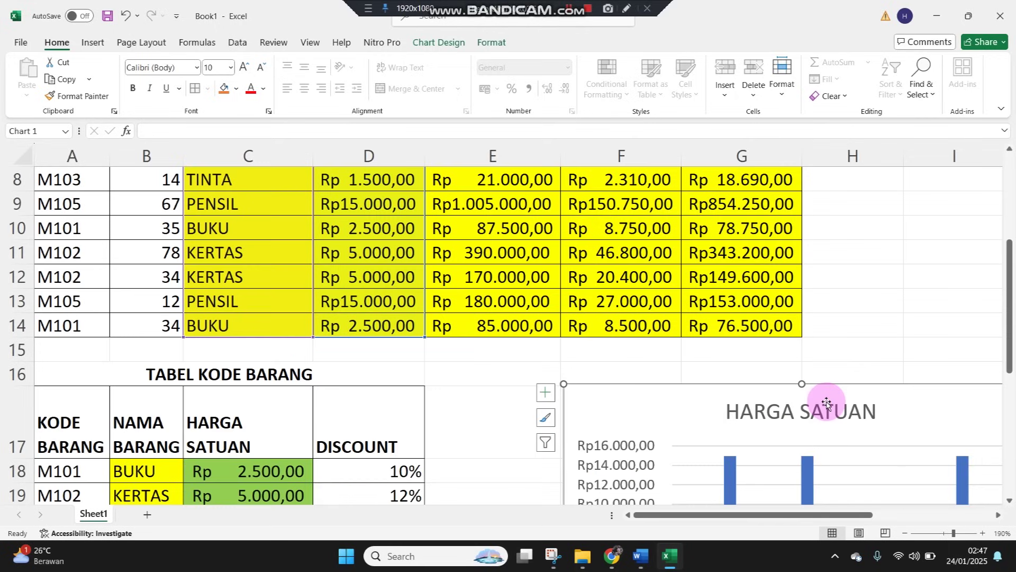
left_click(753, 413)
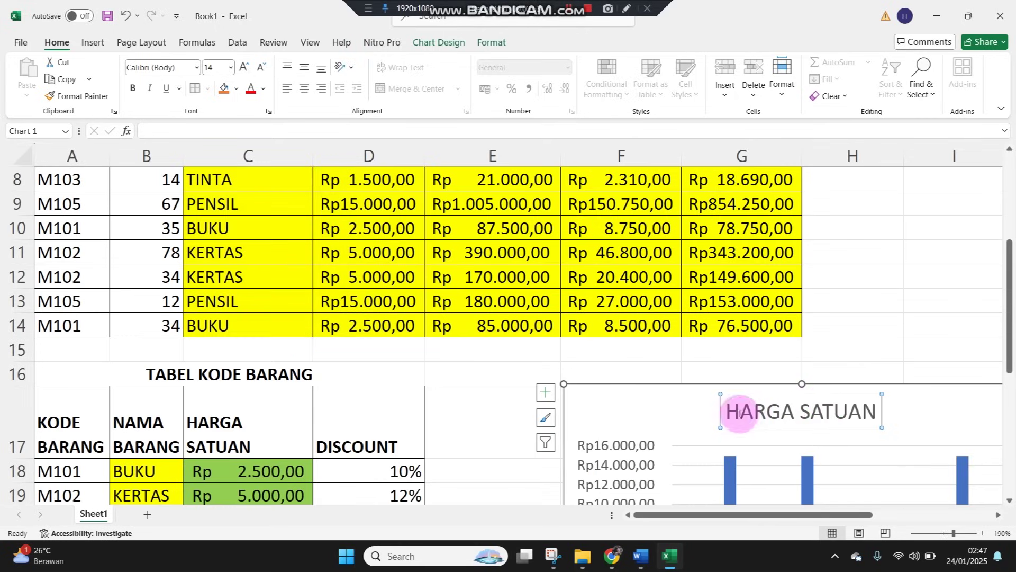
left_click(730, 411)
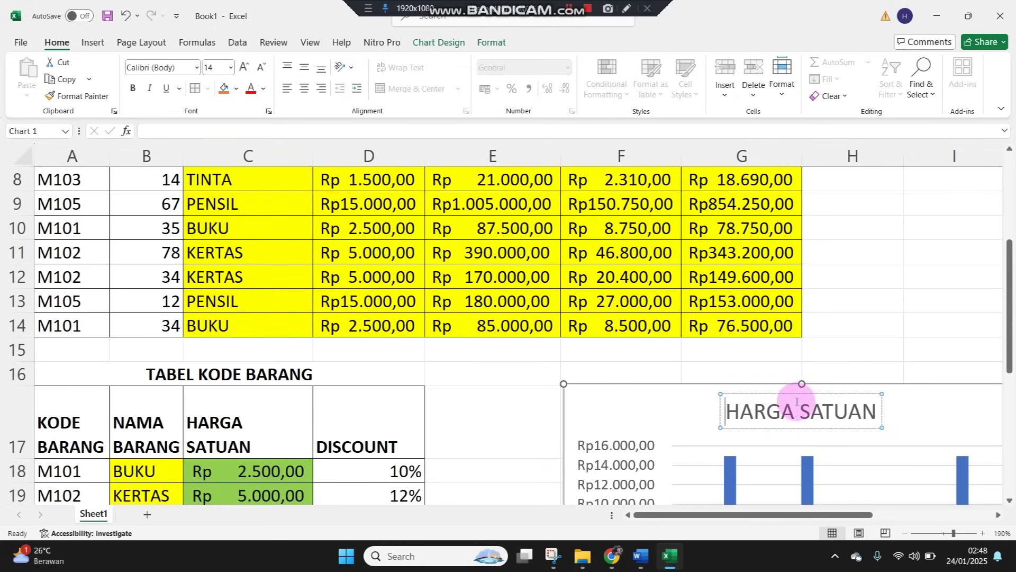
scroll(801, 408, "up", 2)
scroll(802, 408, "down", 4)
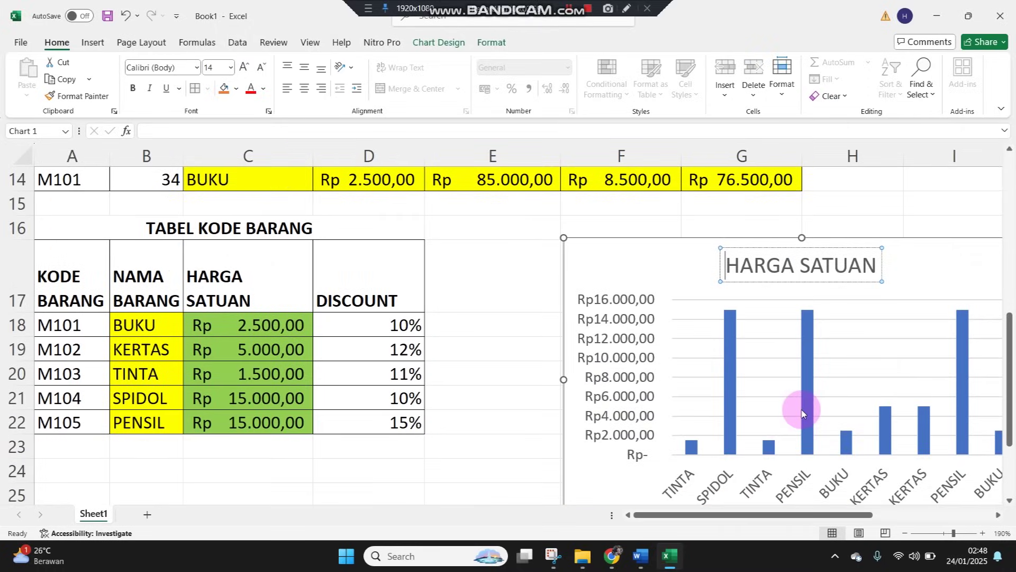
type("NAMA BAR")
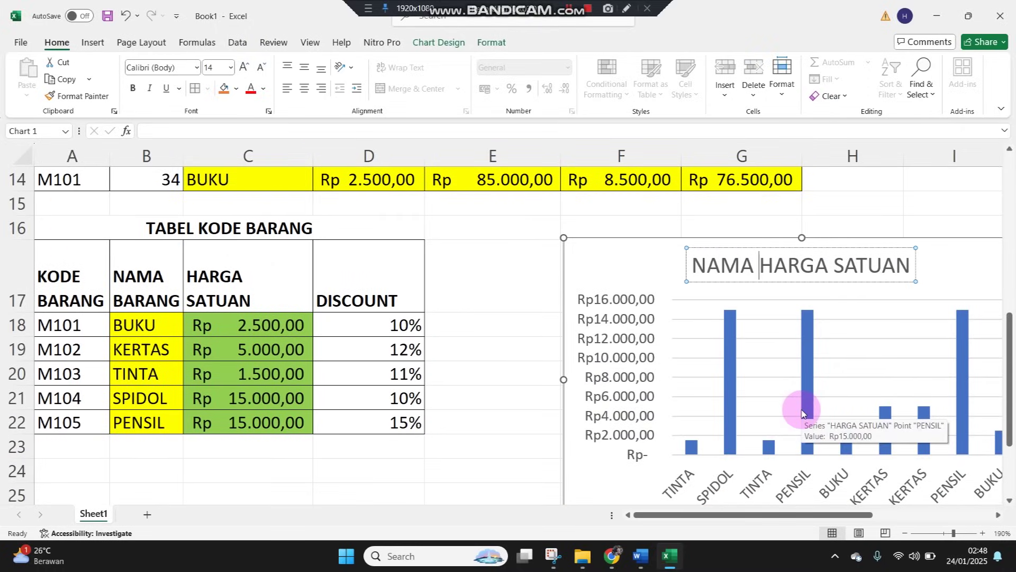
type("ANG &")
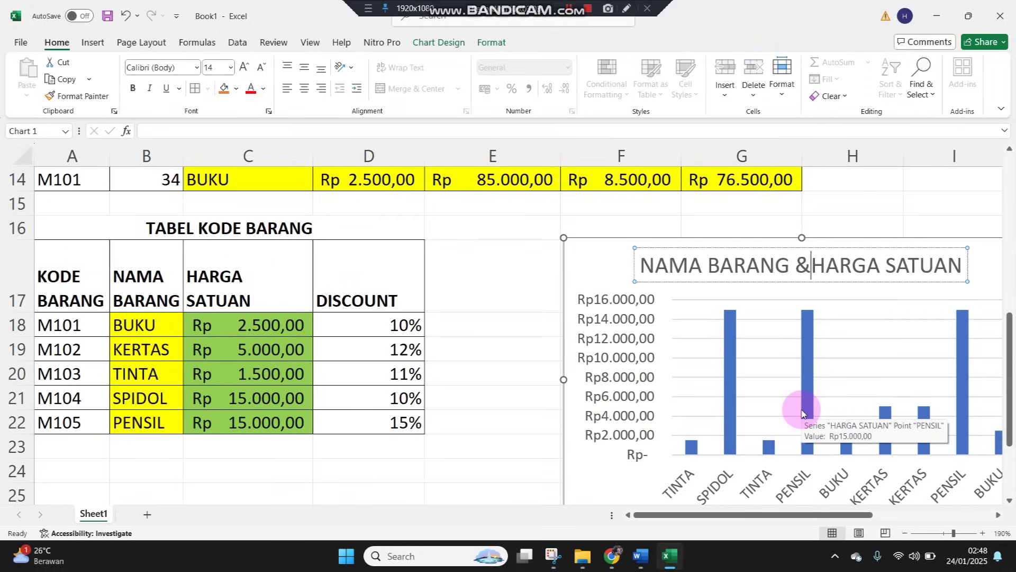
left_click(475, 430)
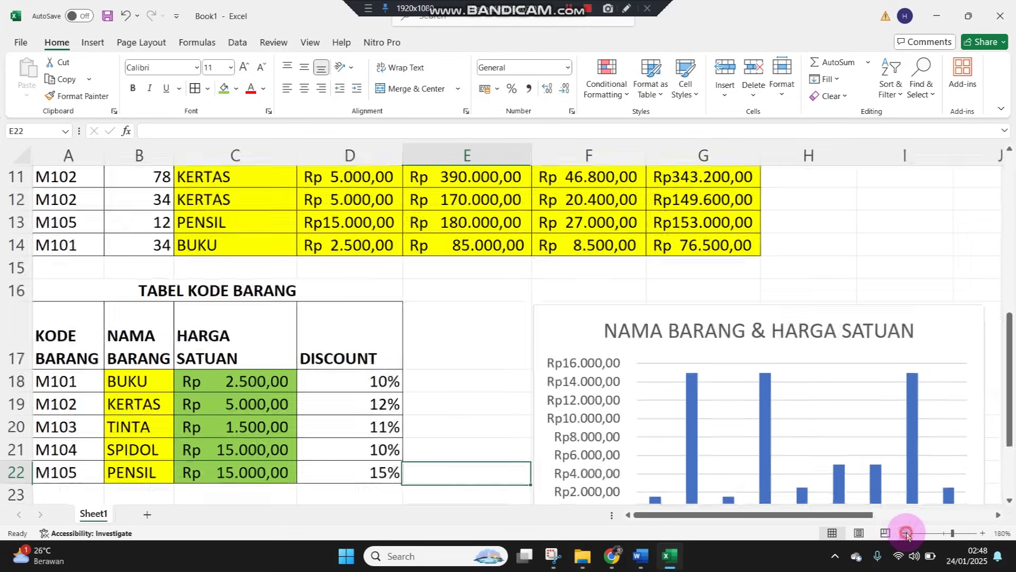
Zoom the sheet out slightly and locate the chart
left_click(904, 533)
scroll(864, 464, "down", 2)
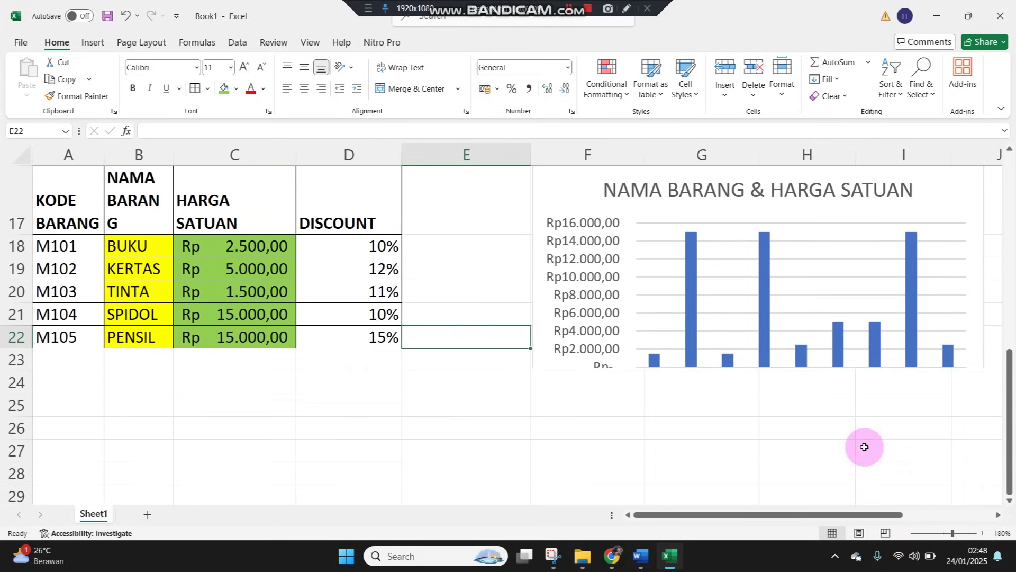
left_click(751, 435)
scroll(717, 270, "up", 4)
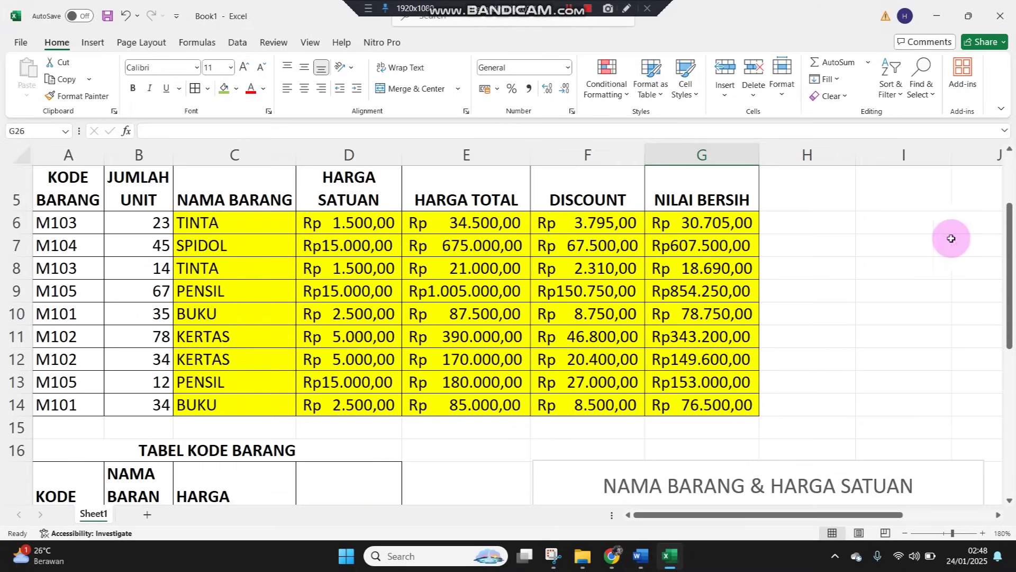
left_click(953, 238)
scroll(872, 397, "down", 4)
left_click(807, 333)
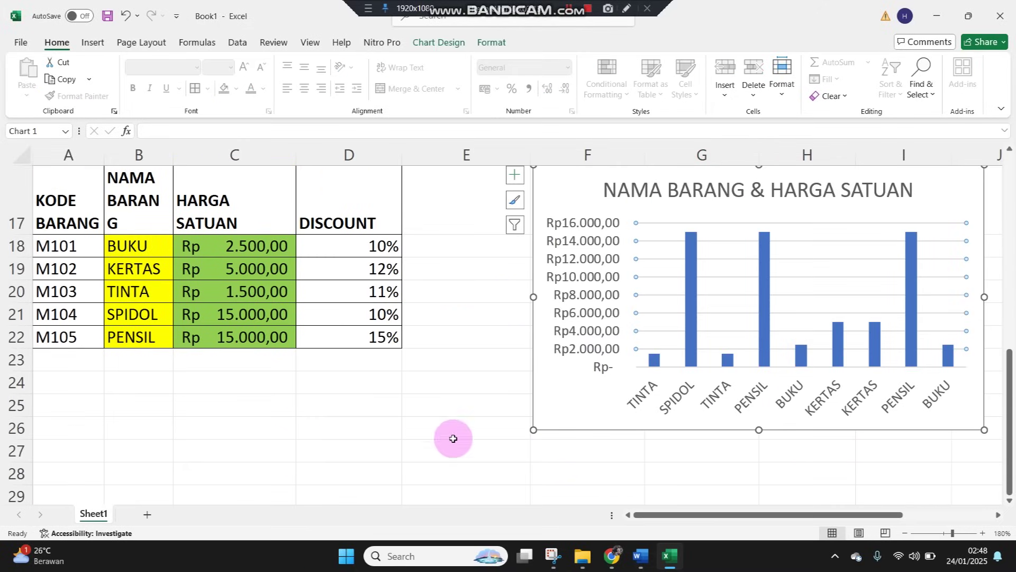
left_click(440, 397)
scroll(439, 397, "up", 3)
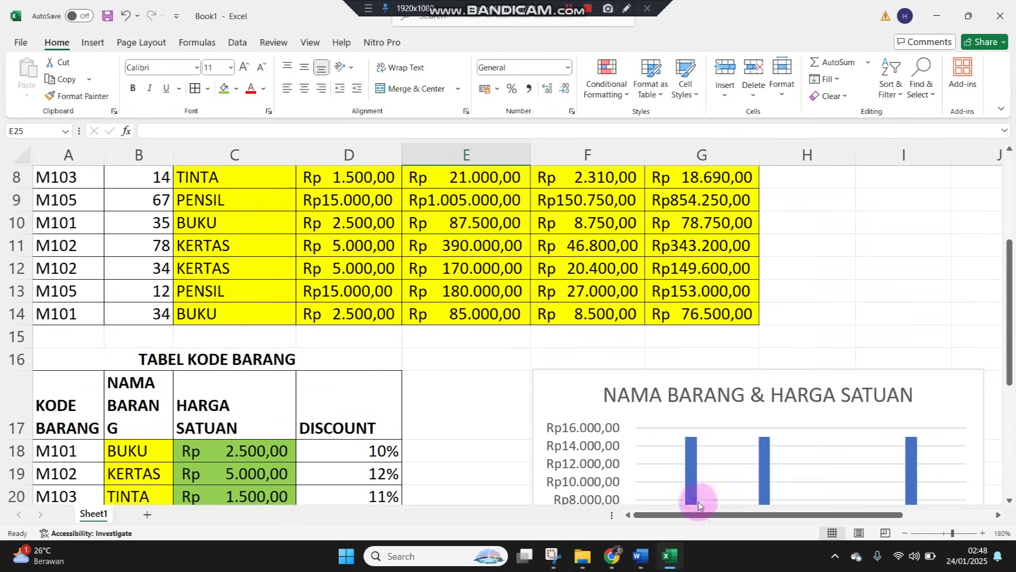
Zoom out further and drag the chart left and up beside the code table
left_click(905, 533)
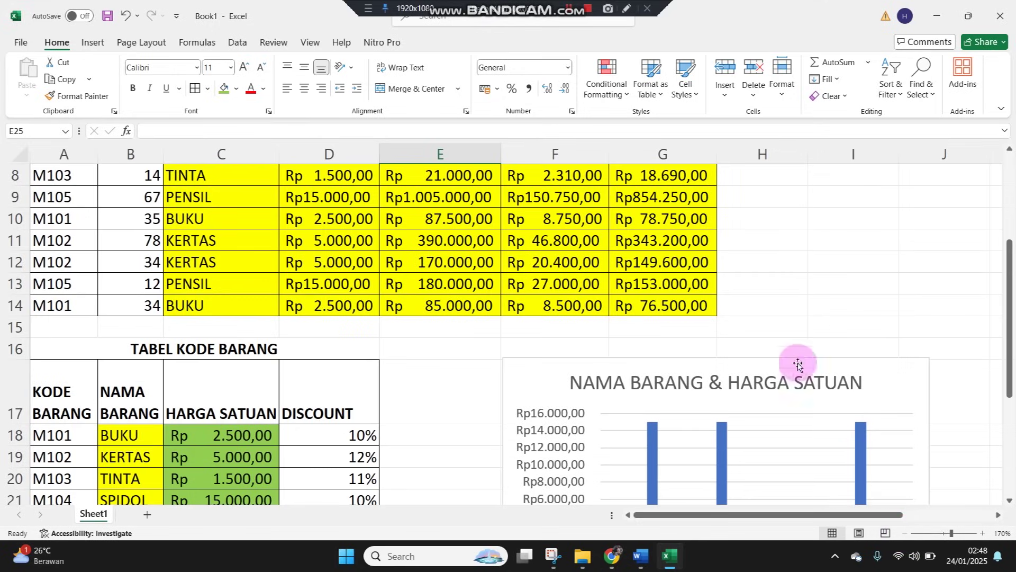
left_click_drag(704, 364, 612, 344)
scroll(1014, 391, "down", 3)
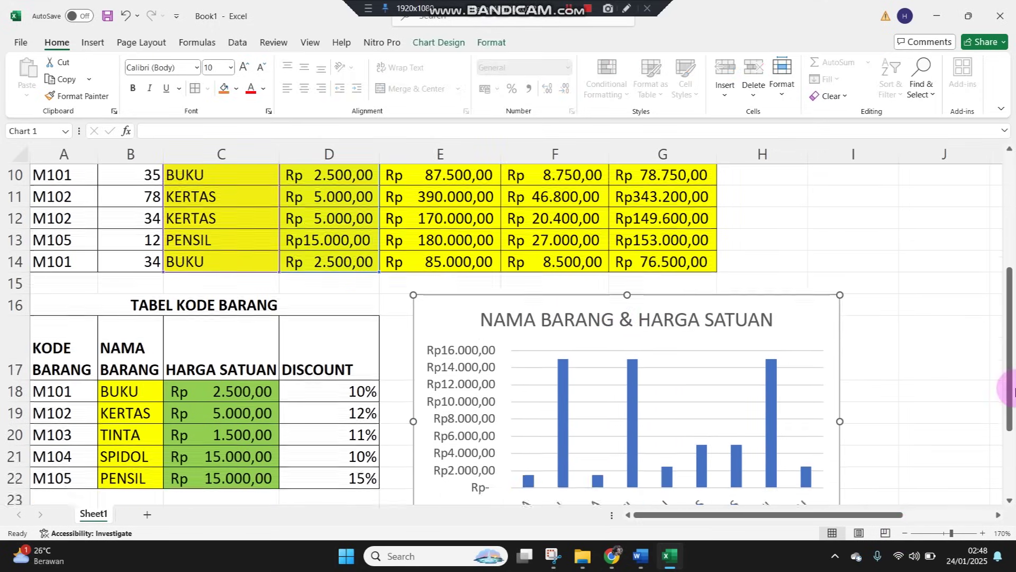
scroll(1014, 390, "up", 4)
left_click(982, 322)
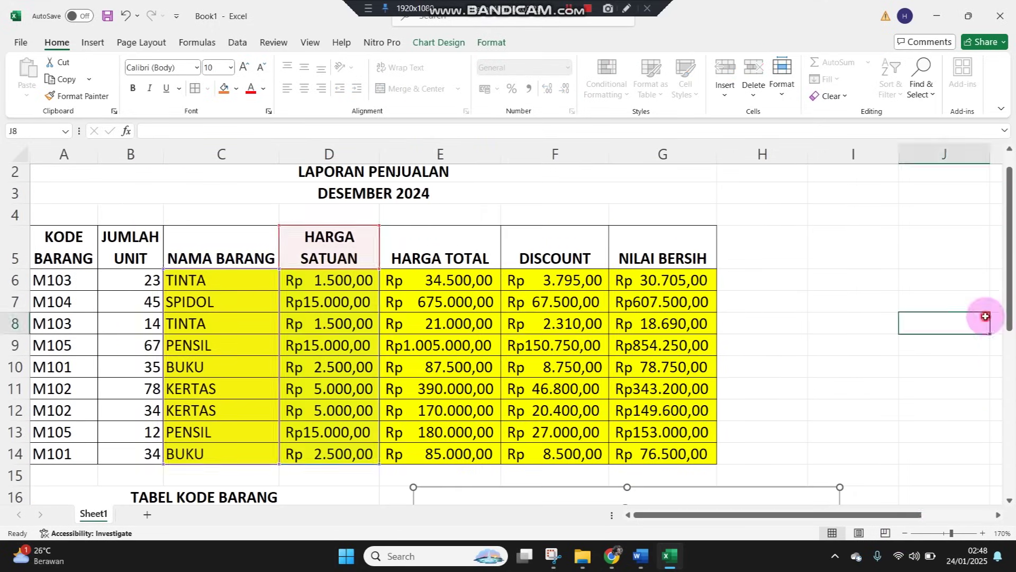
scroll(926, 352, "down", 2)
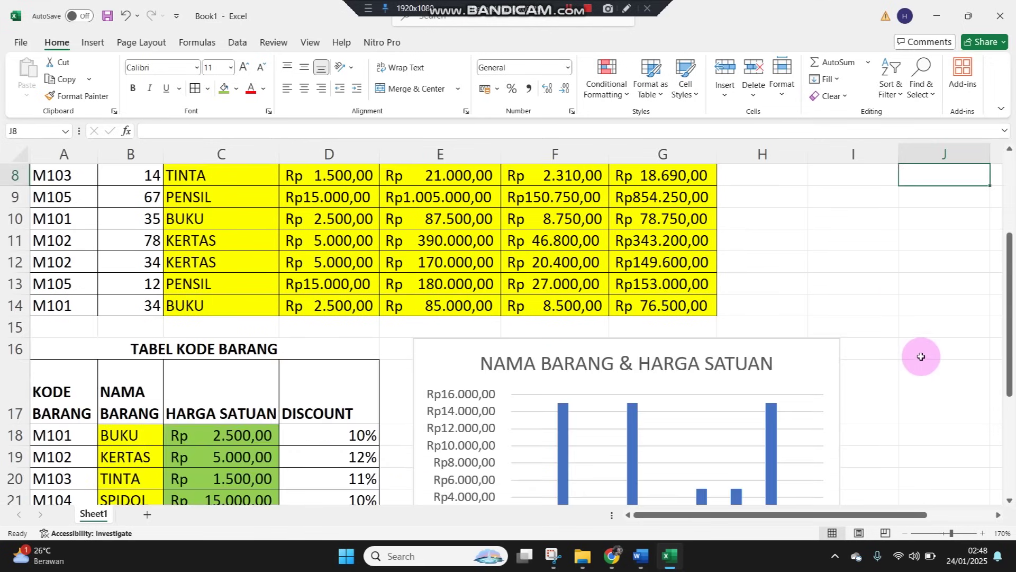
scroll(921, 358, "down", 1)
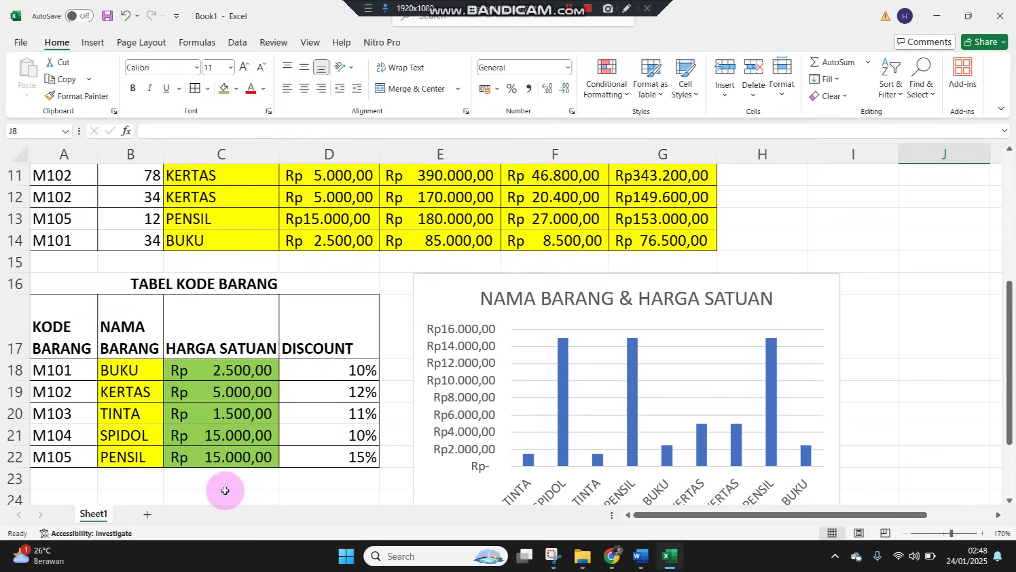
left_click(90, 514)
Rename the Sheet1 tab to NO.1, correcting the first letter to uppercase N
double_click(90, 514)
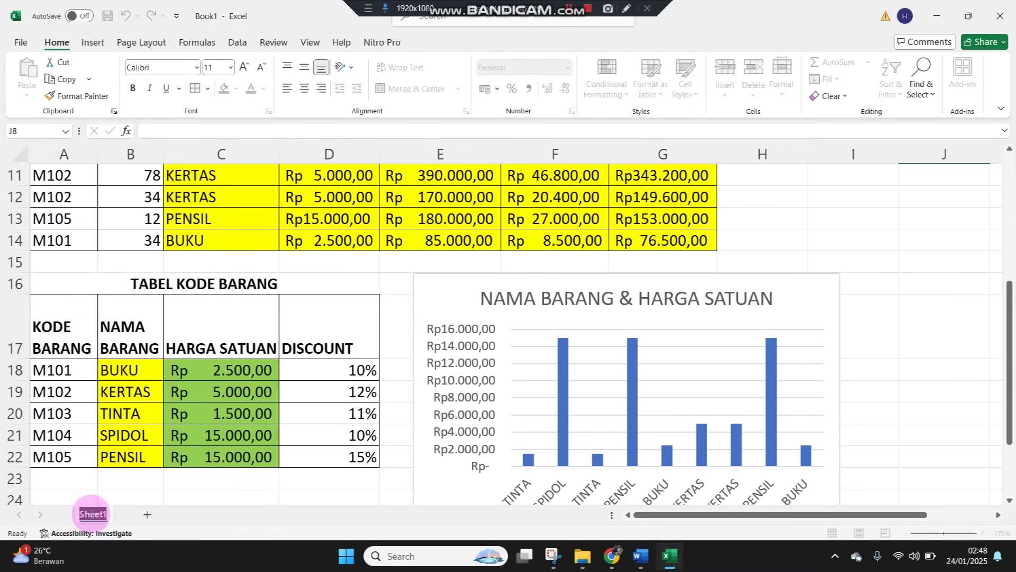
type("n")
key("Return")
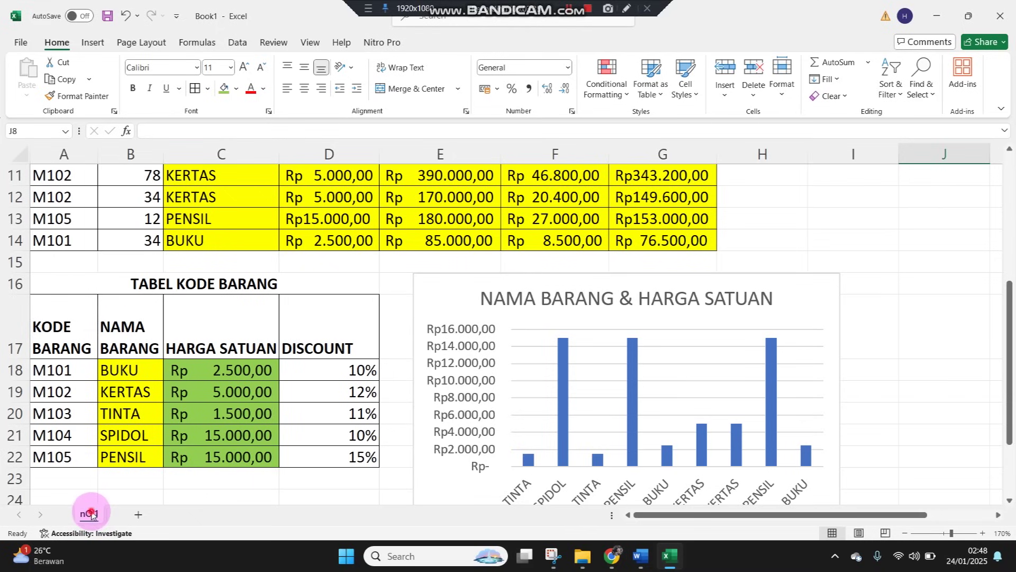
double_click(90, 514)
left_click_drag(86, 511, 81, 511)
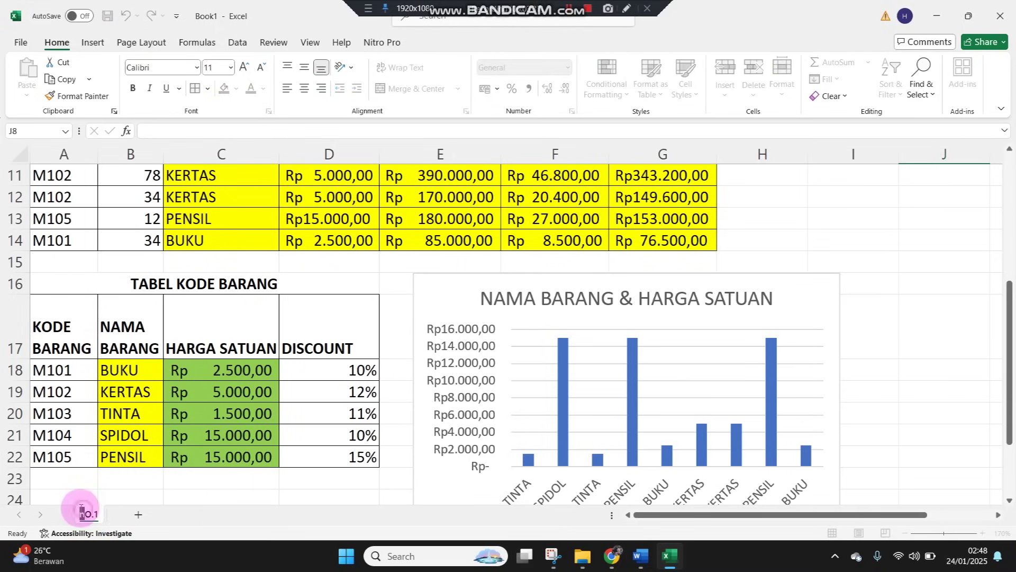
type("No")
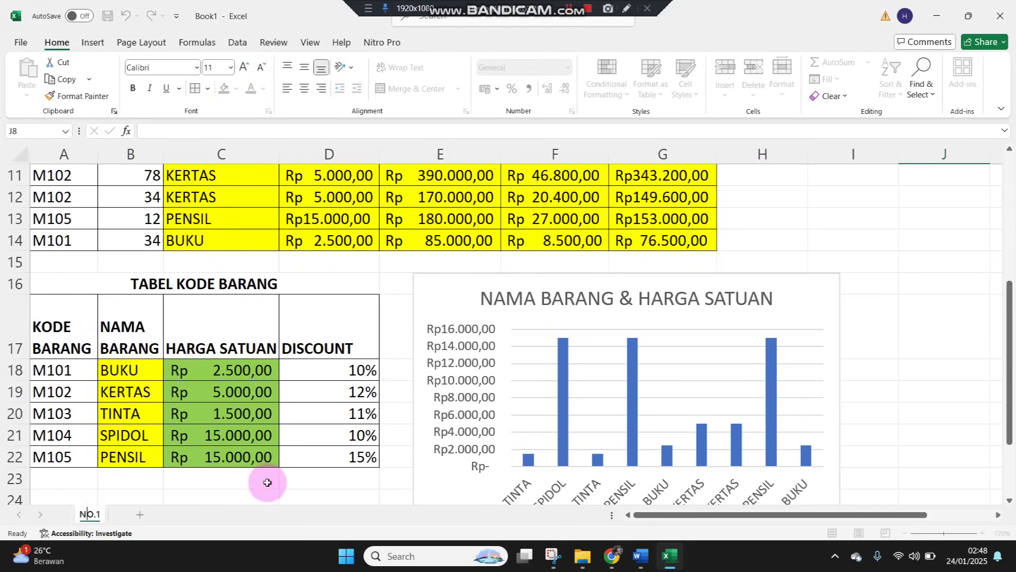
left_click(266, 479)
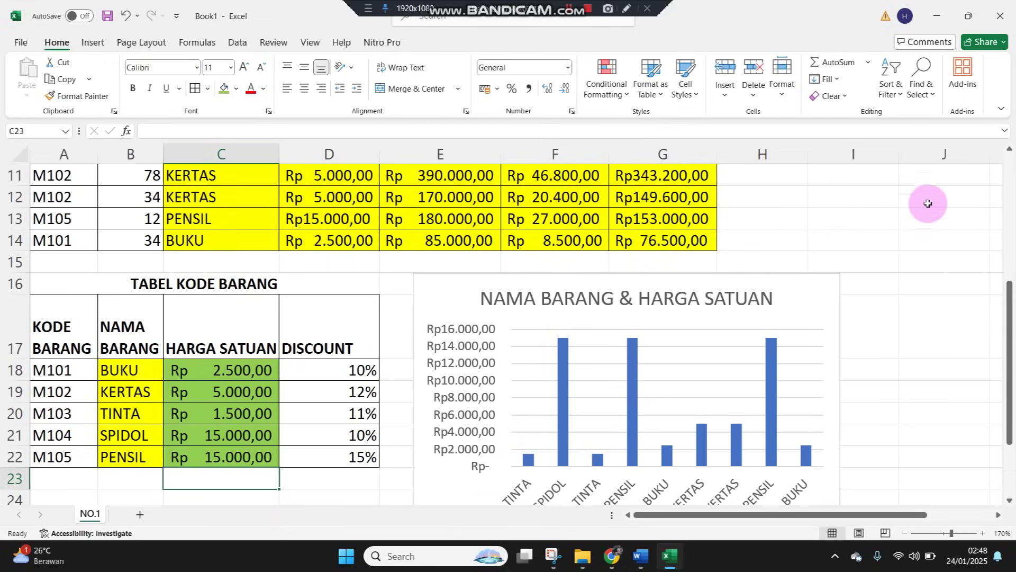
Resize the Excel window and add a new blank worksheet named NO.2
left_click(969, 17)
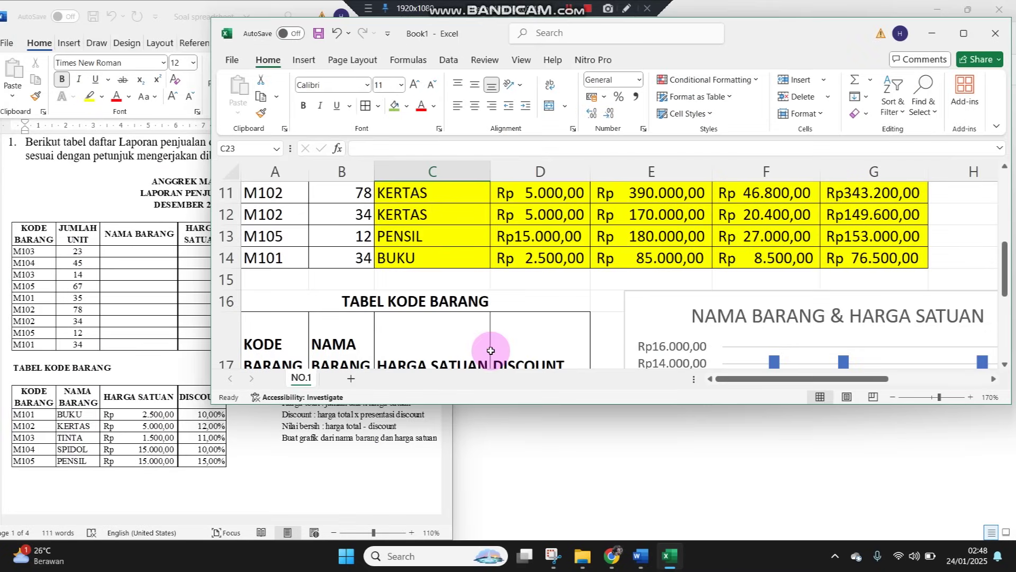
left_click_drag(210, 405, 233, 526)
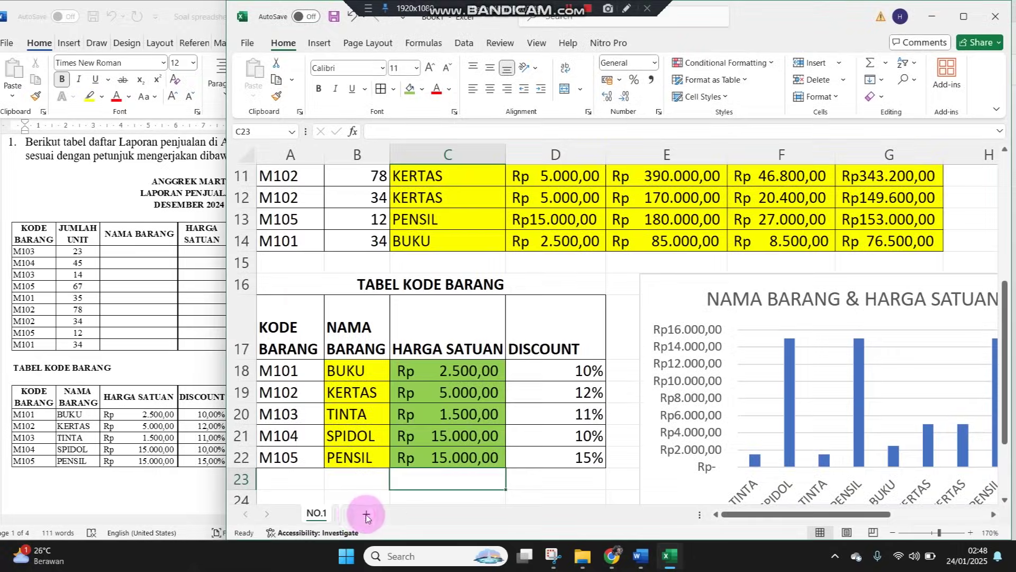
left_click(366, 513)
double_click(357, 513)
type("NO.2")
key("Return")
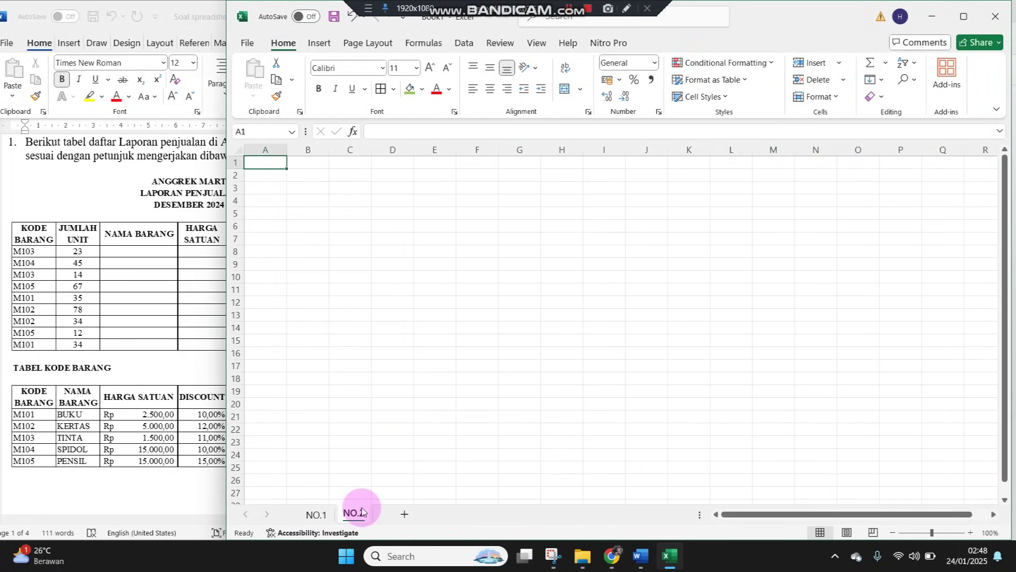
Scroll the Word assignment to question 2's UD Merpati Putih wage table
left_click(82, 325)
scroll(106, 338, "down", 3)
scroll(106, 337, "down", 9)
scroll(106, 338, "down", 1)
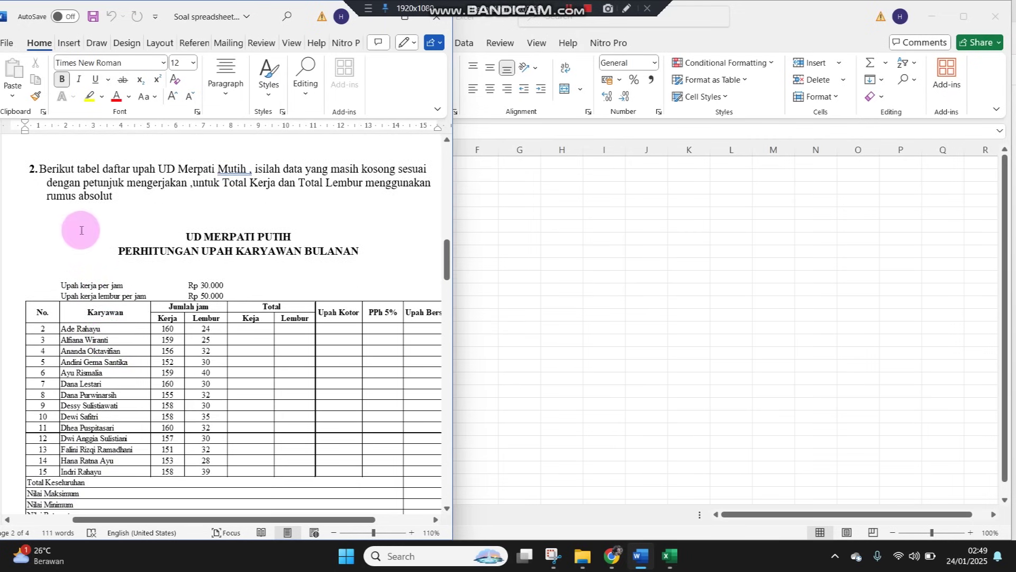
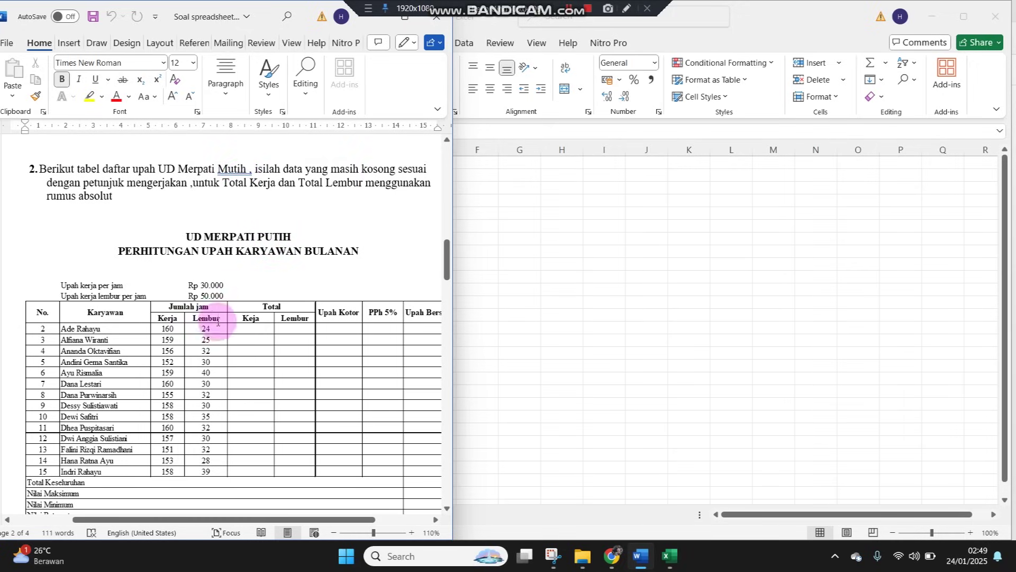
Zoom in on the empty NO.2 sheet and narrow Excel so the Word wage table sits beside it
scroll(404, 365, "down", 2)
scroll(403, 373, "up", 1)
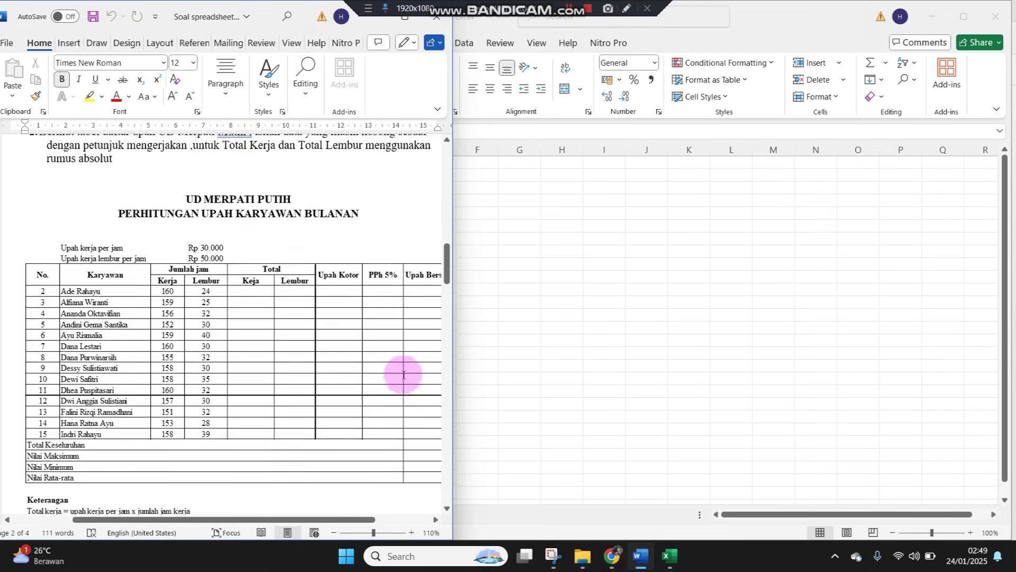
left_click(547, 253)
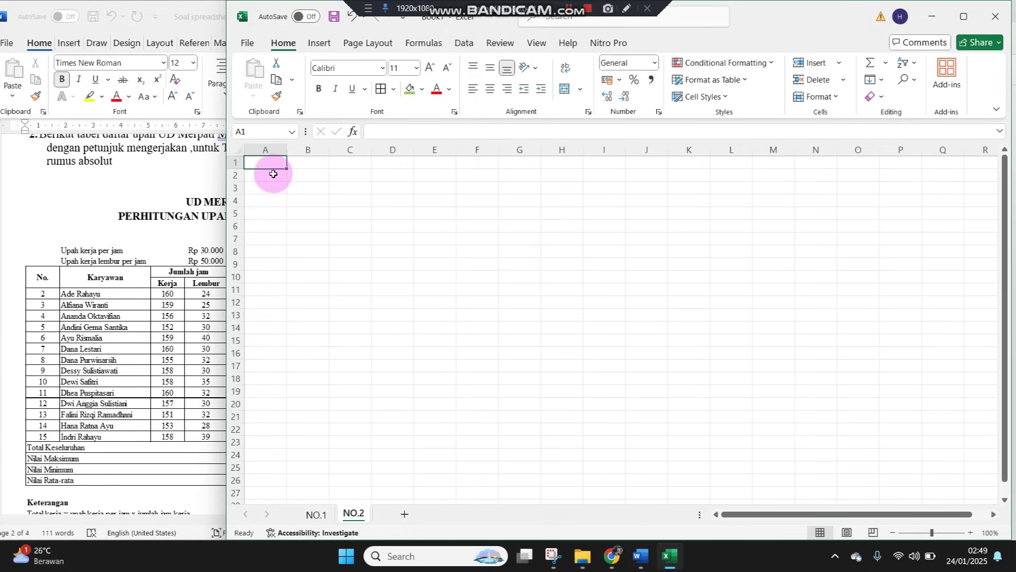
left_click(972, 532)
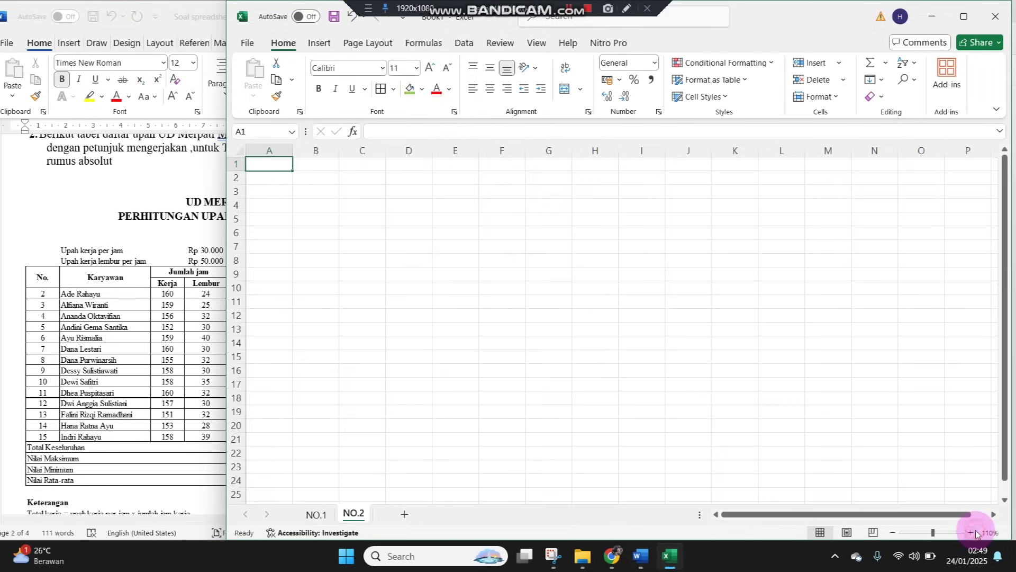
left_click(973, 533)
left_click(973, 532)
left_click(222, 209)
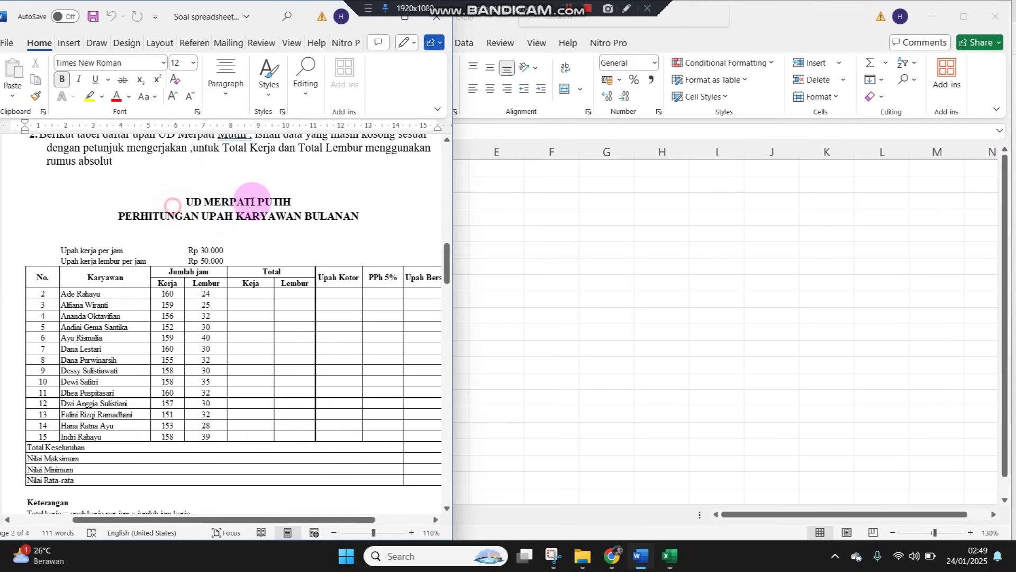
left_click(688, 237)
left_click_drag(223, 199, 358, 212)
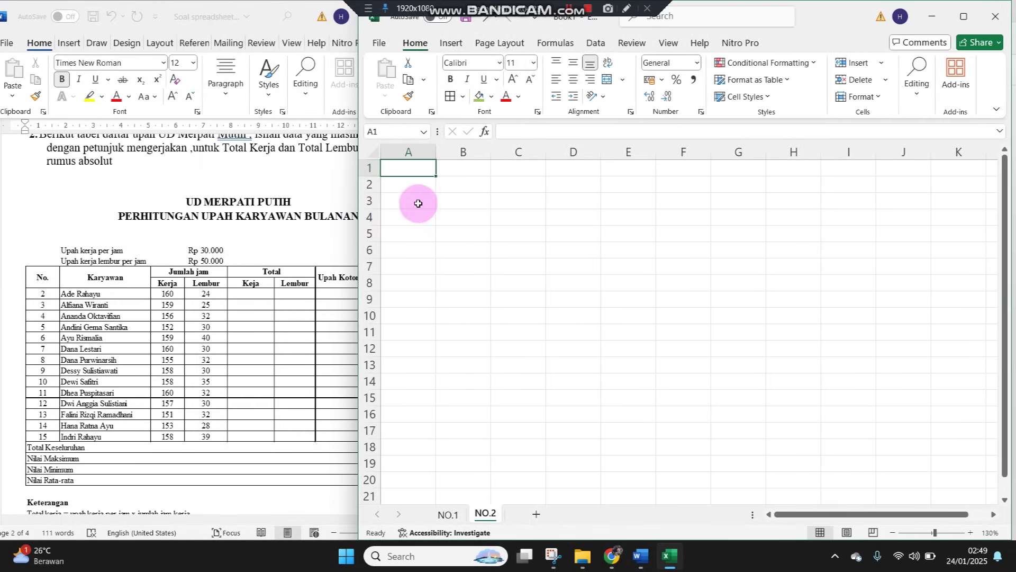
Enter UD MERPATI PUTIH in A1 and PERHITUNGAN UPAH KARYAWAN BULANAN in A2
type("UD MERPATI PUTIH")
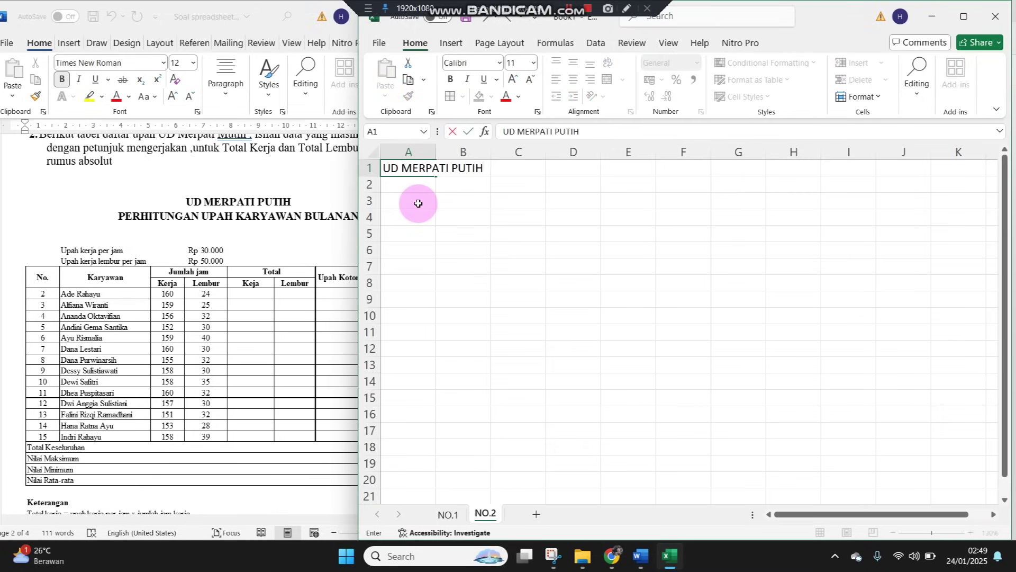
key("Return")
type("PERHITUNGAN UPAH KARYAWAN")
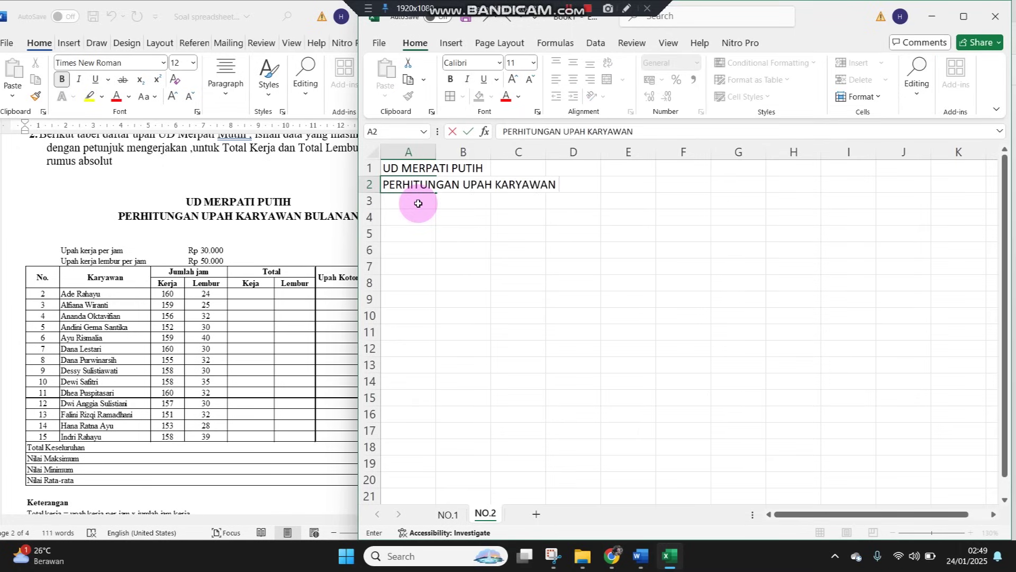
type("AN")
key("Return")
key("Return")
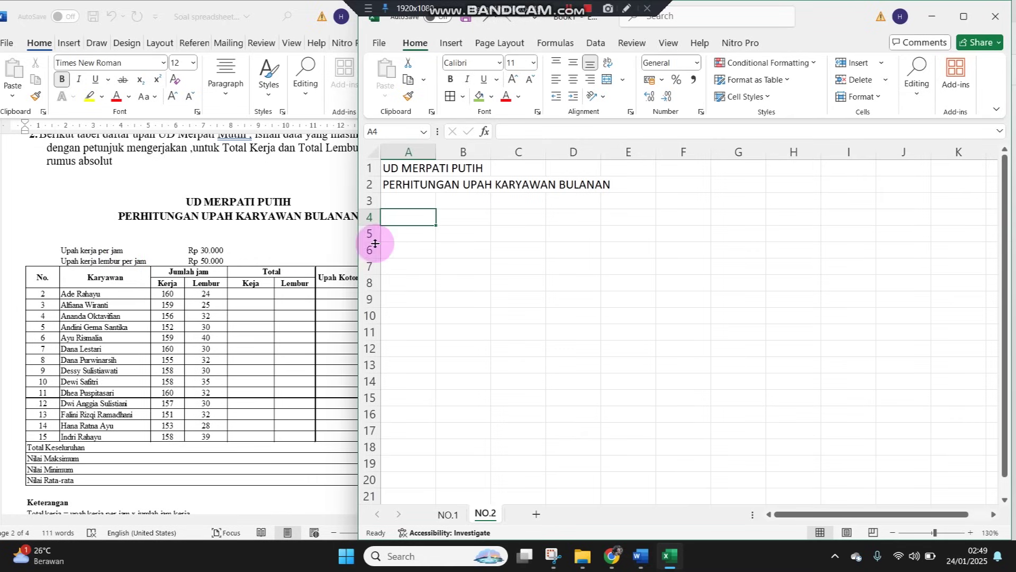
Enter the labels Upah Kerja Per Jam in B4 and Upah Kerja Lembur Per Jam in B5
left_click(454, 223)
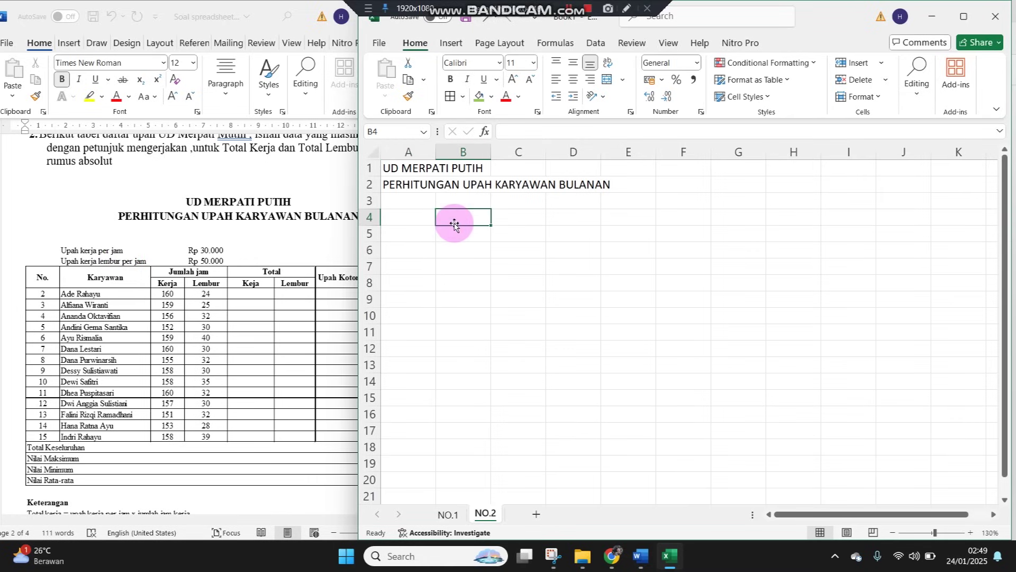
type("Upah Kerja Per Jam")
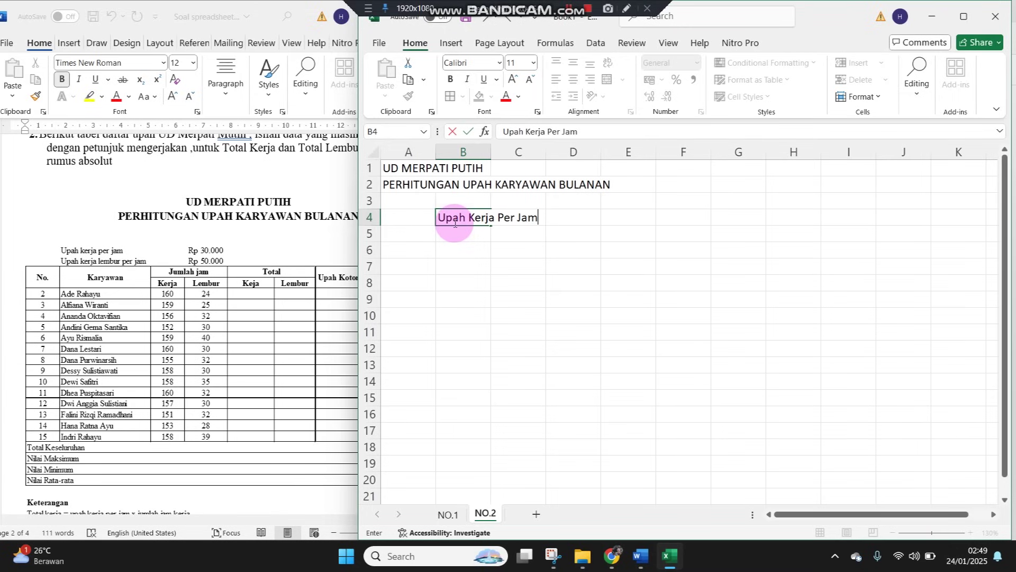
key("Return")
type("U")
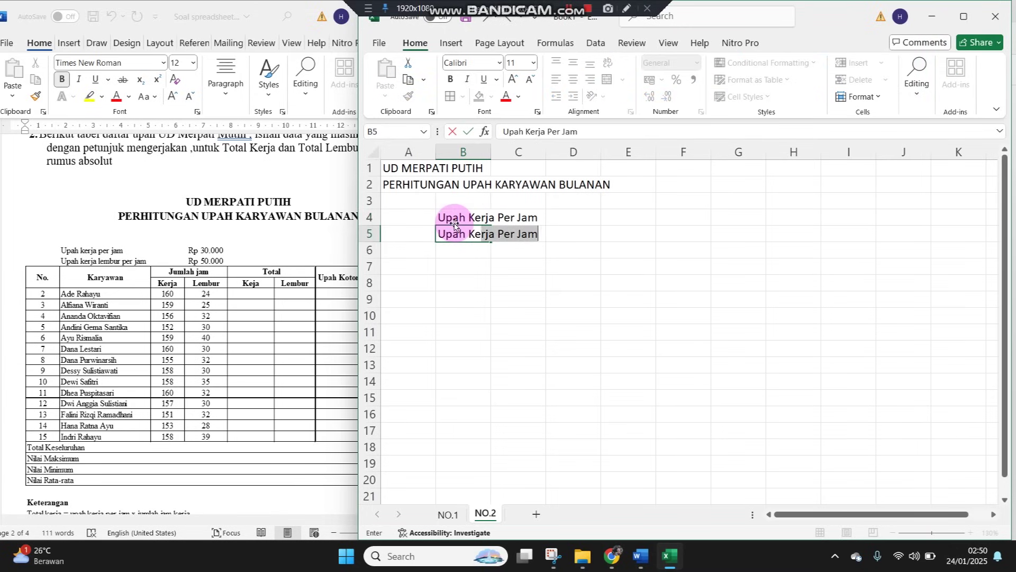
type("pah Kerja Lembur Per")
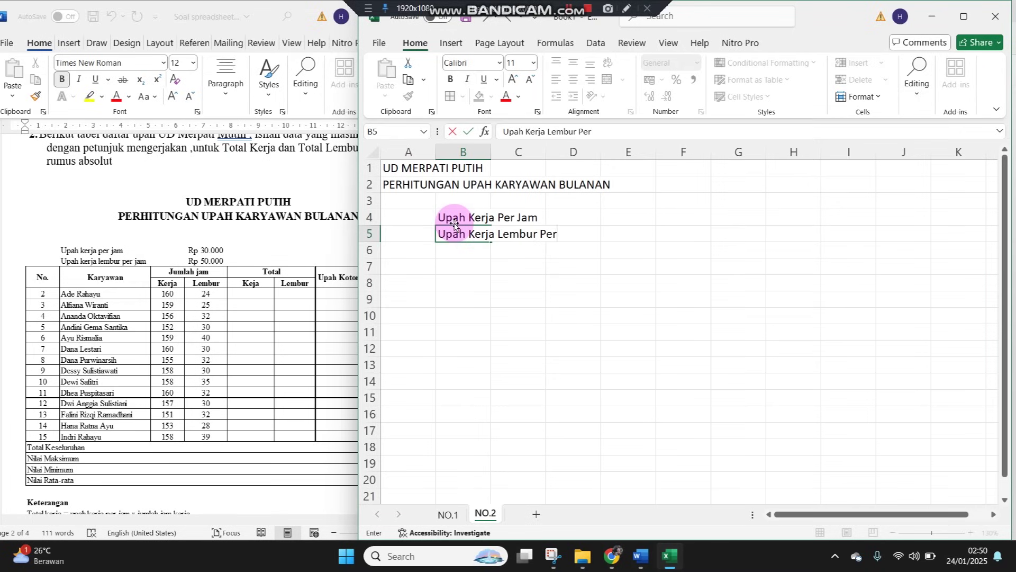
type(" Jam")
key("Tab")
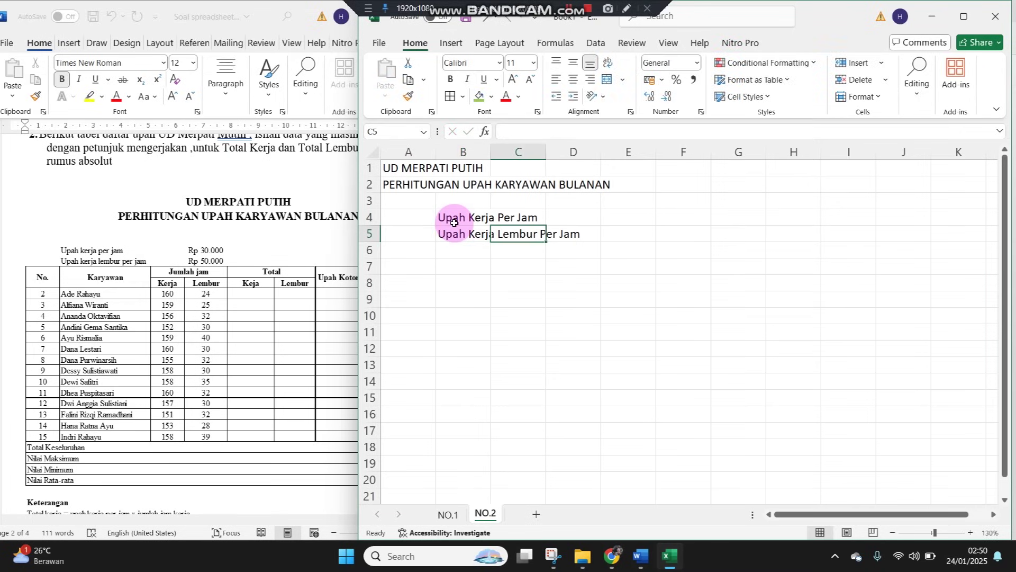
Enter the headers No, Karyawan and Jumlah Jam across A6:C6
key("Up")
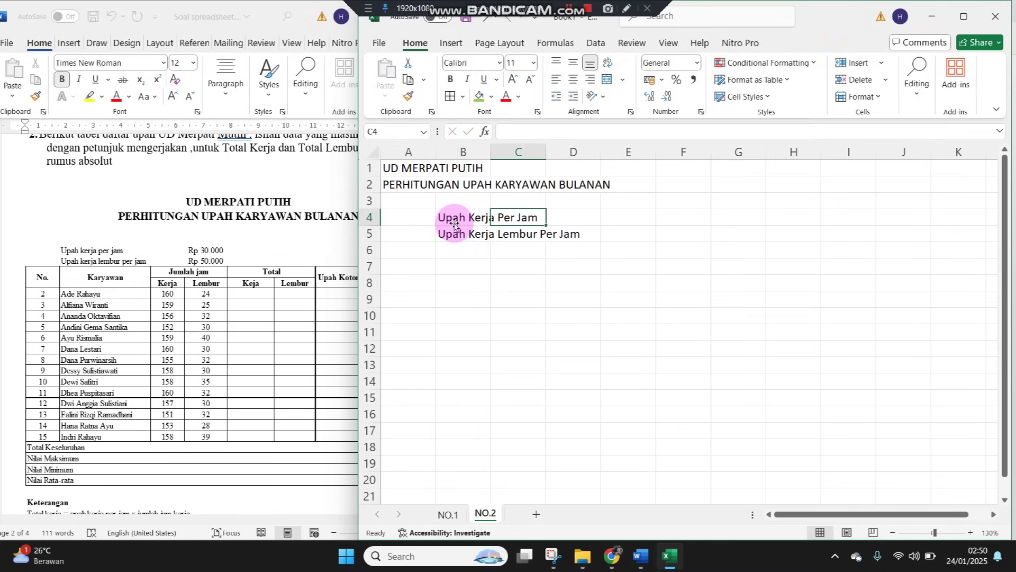
key("Left")
key("Down")
key("Down")
key("Left")
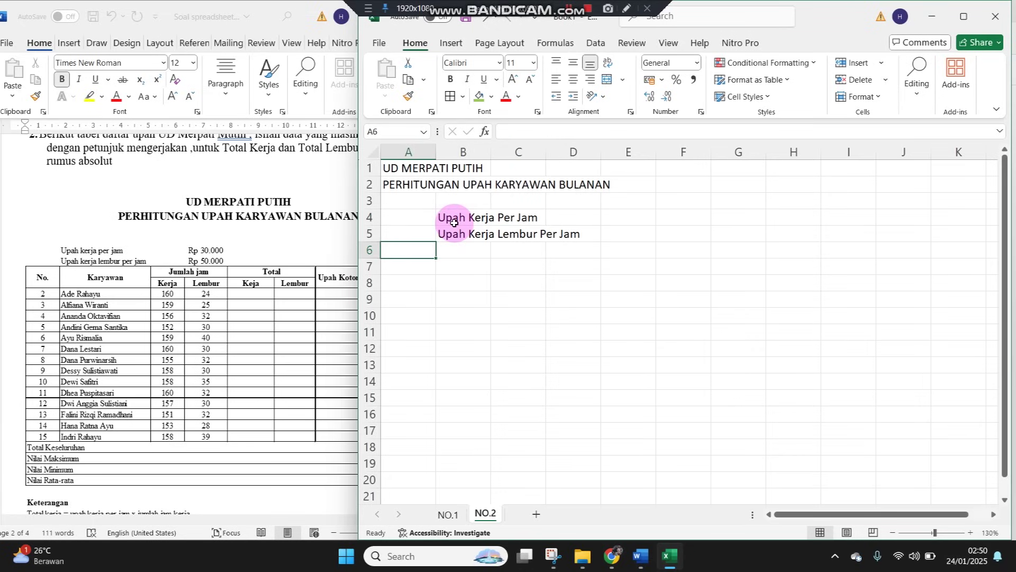
type("No")
key("Tab")
type("Ka")
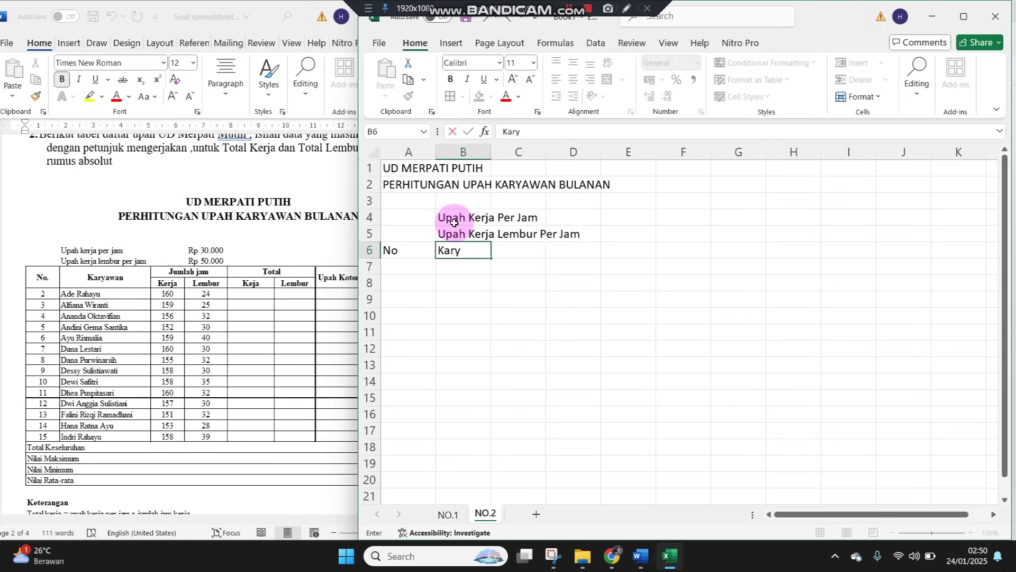
key("Tab")
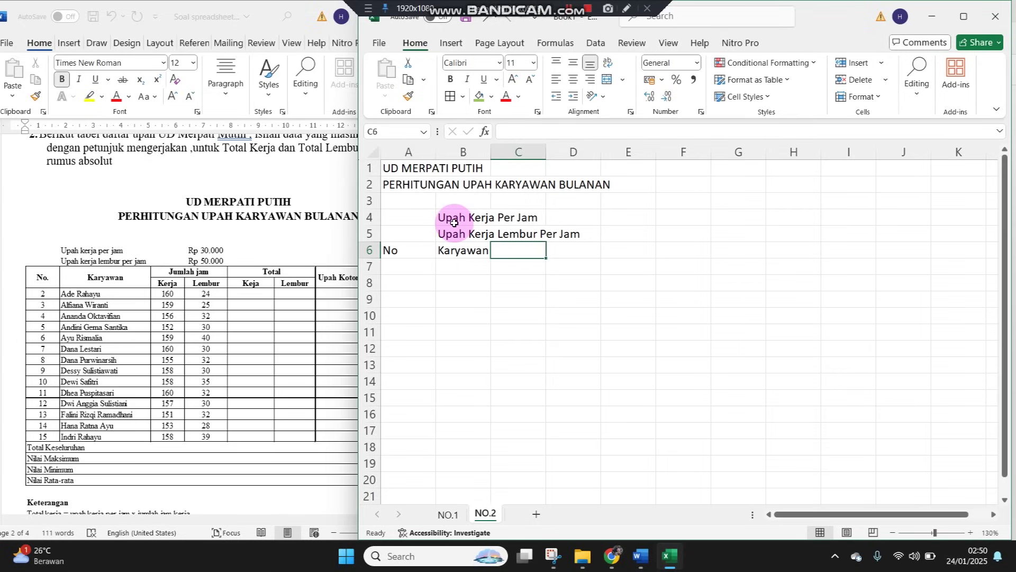
type("Jumlah J")
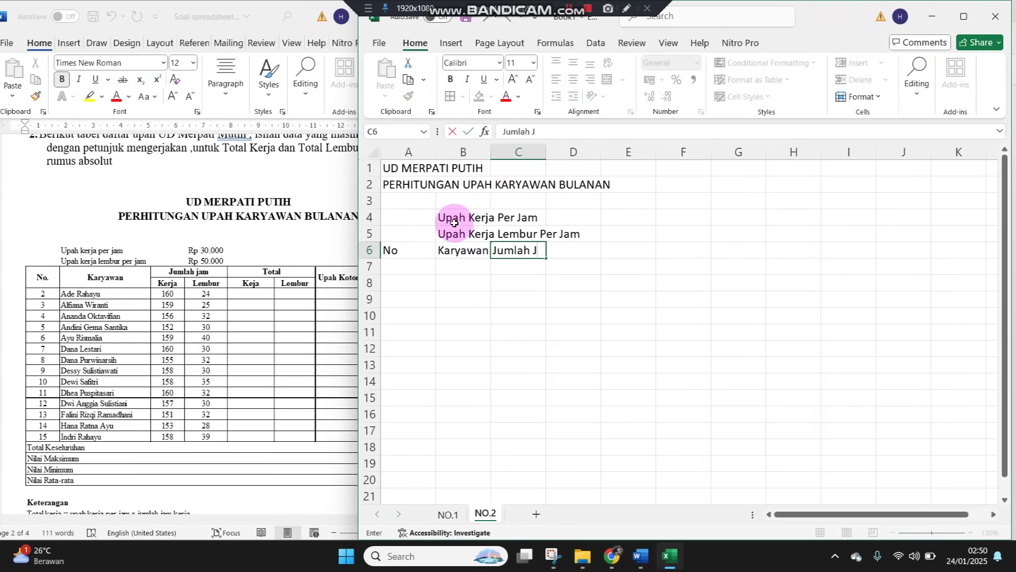
type("am")
key("Return")
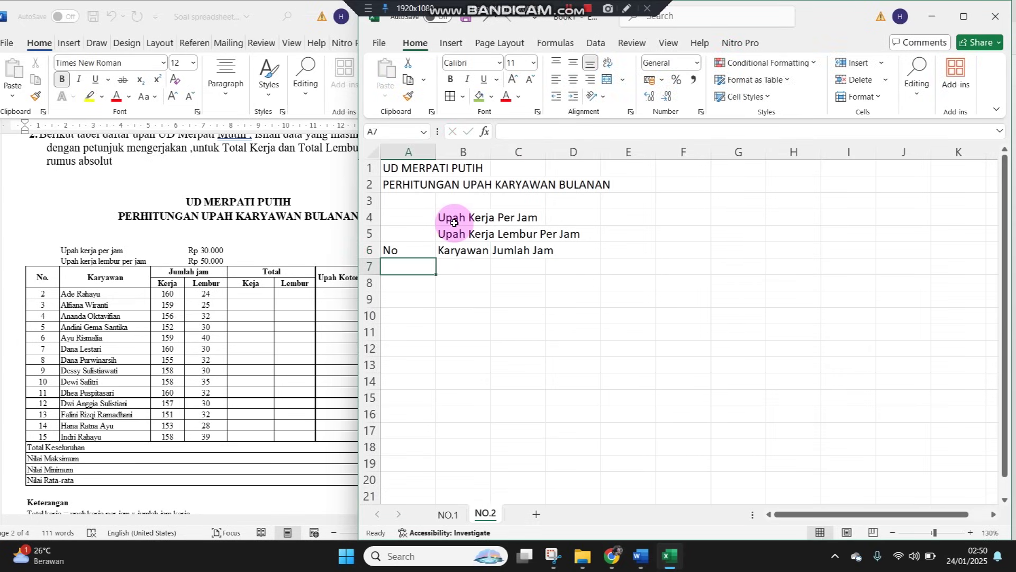
Put Kerja in C7 and Lembur in D7, and add the Total header in E6
type("Kerja")
key("Return")
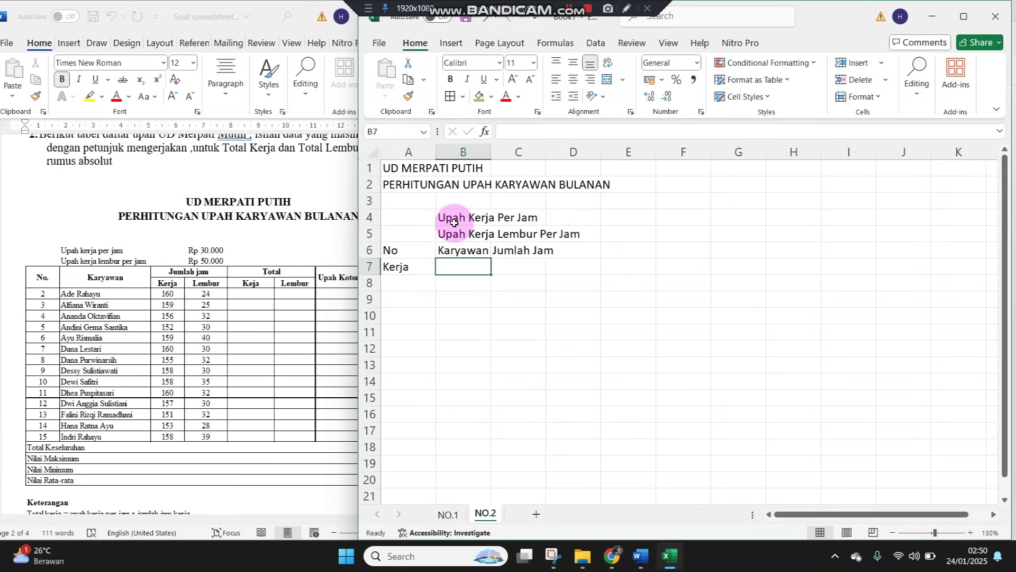
key("ctrl+x")
key("Right")
key("Right")
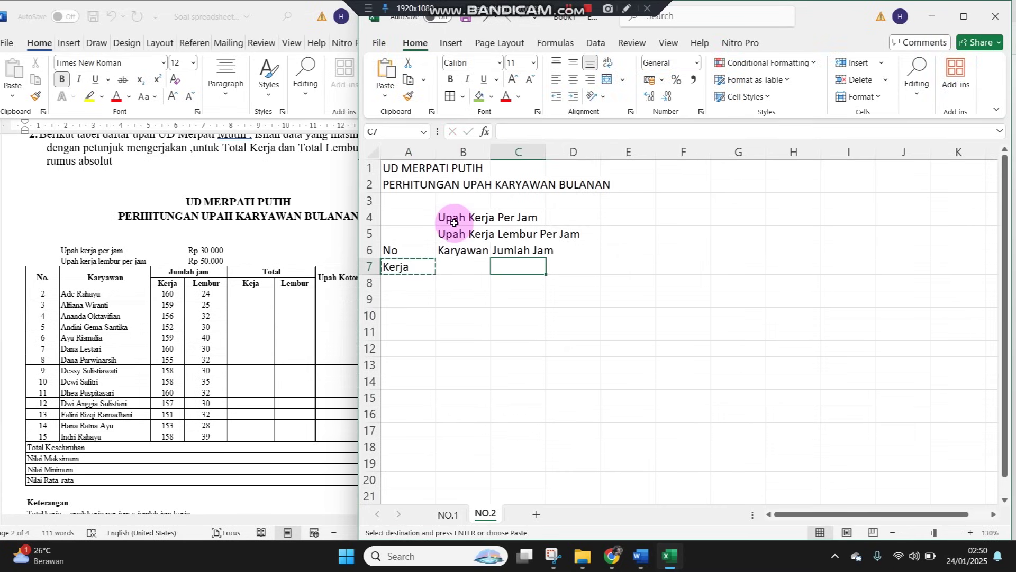
key("ctrl+v")
key("Right")
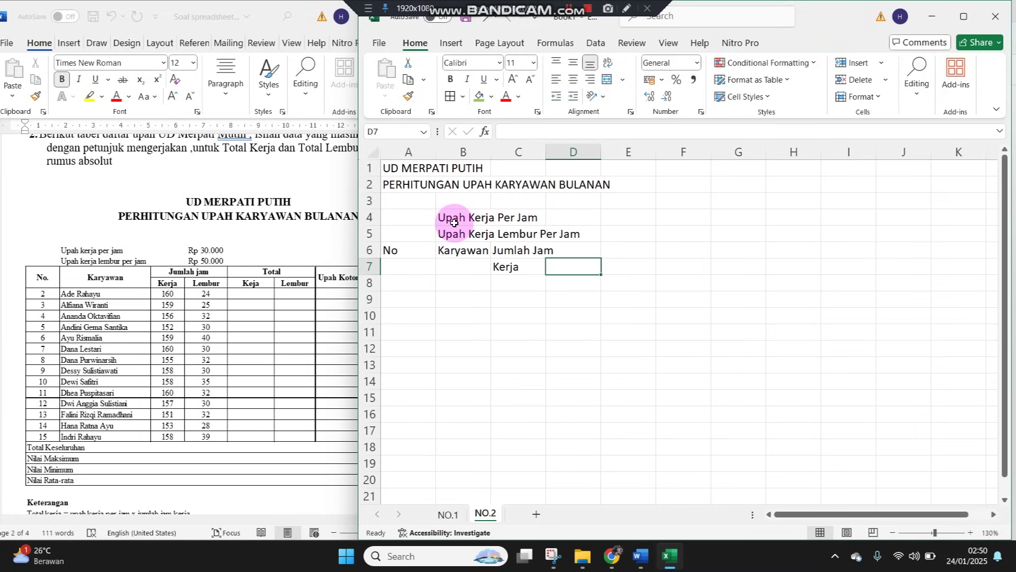
type("Lembur")
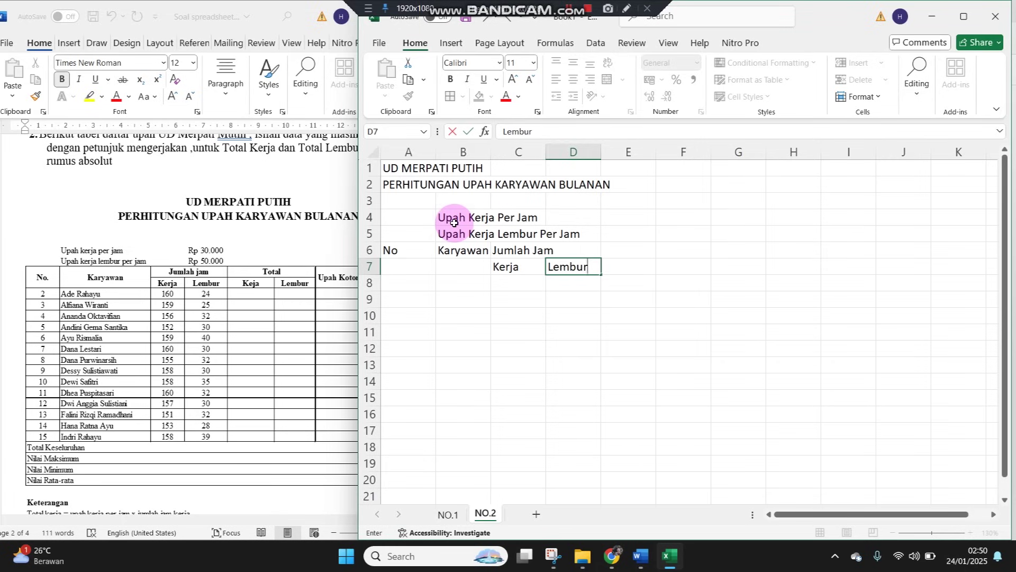
key("Tab")
key("Up")
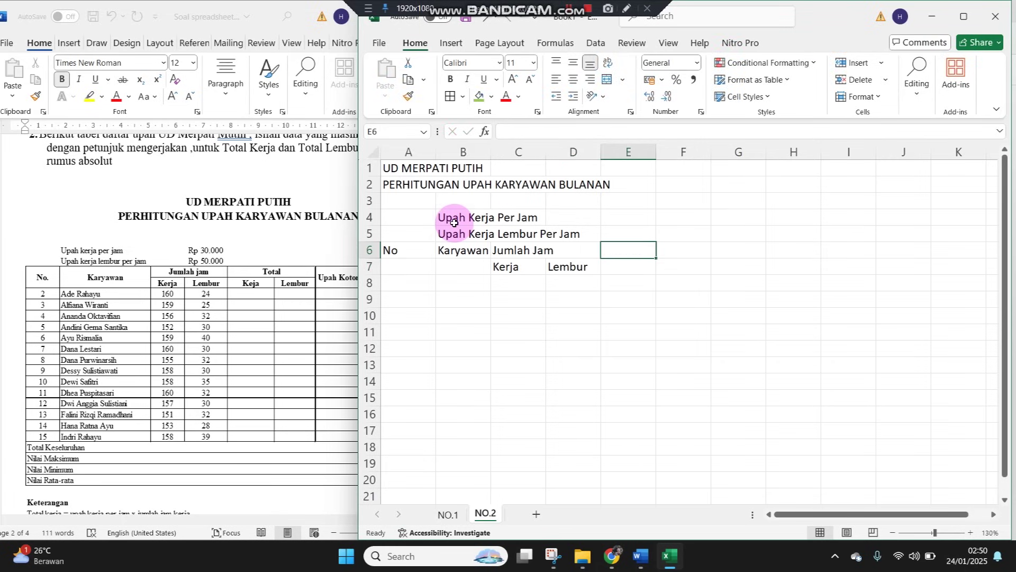
type("Total")
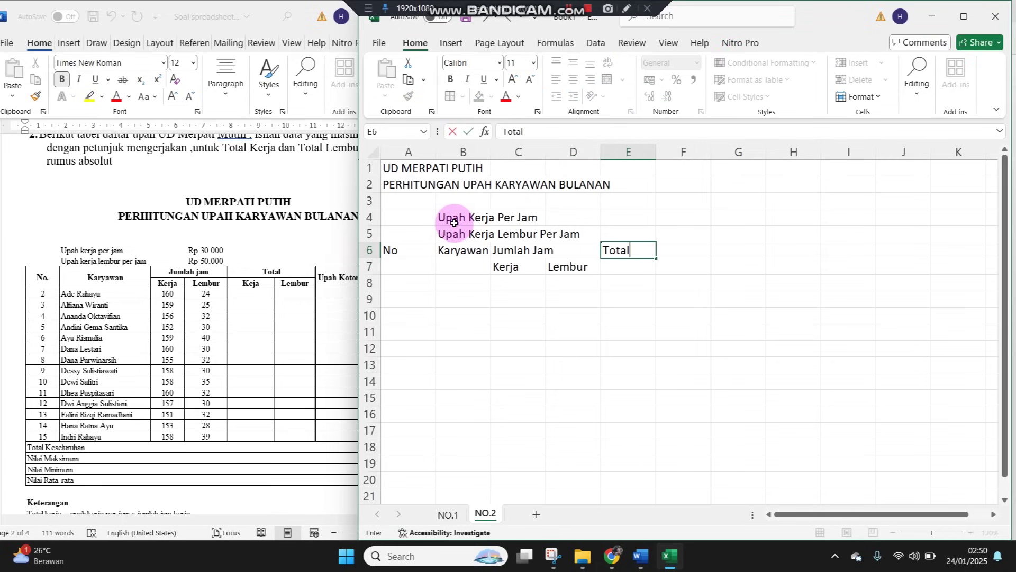
key("Return")
Copy the Kerja and Lembur sub-headers into E7:F7 under Total
key("Left")
key("Left")
key("shift+Right")
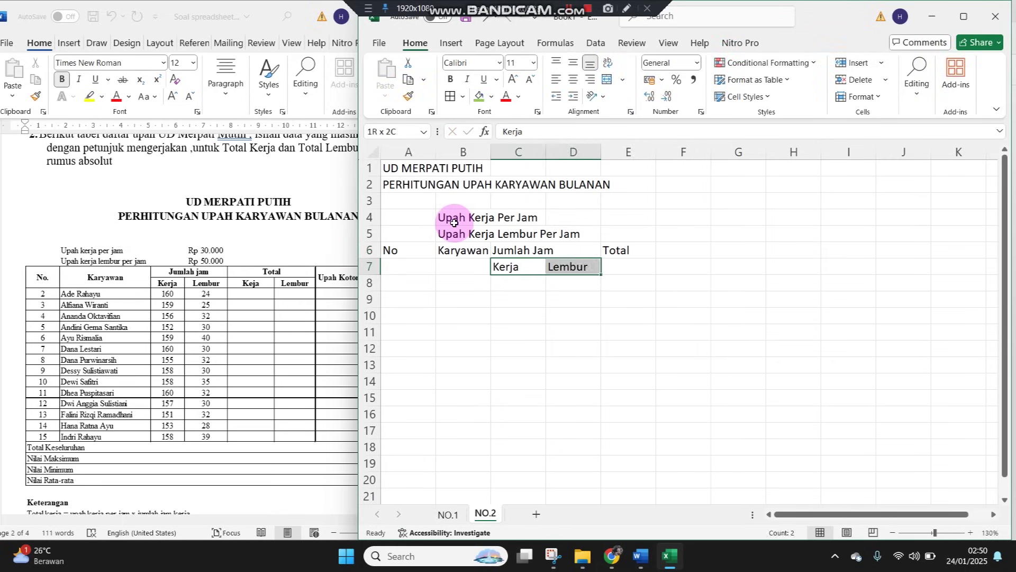
key("ctrl+c")
key("Right")
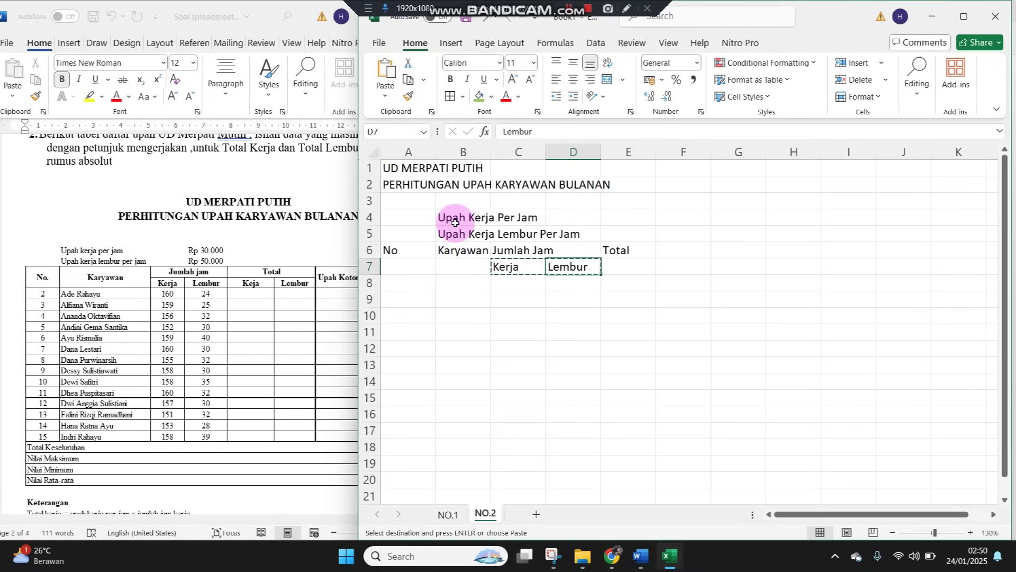
key("Right")
key("shift+Right")
key("ctrl+v")
key("Right")
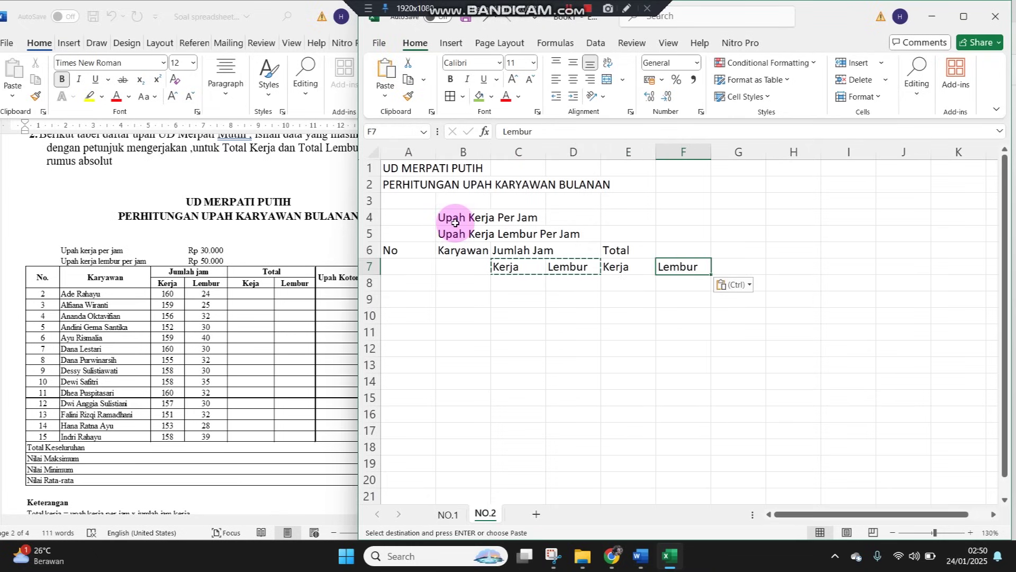
key("Up")
key("Right")
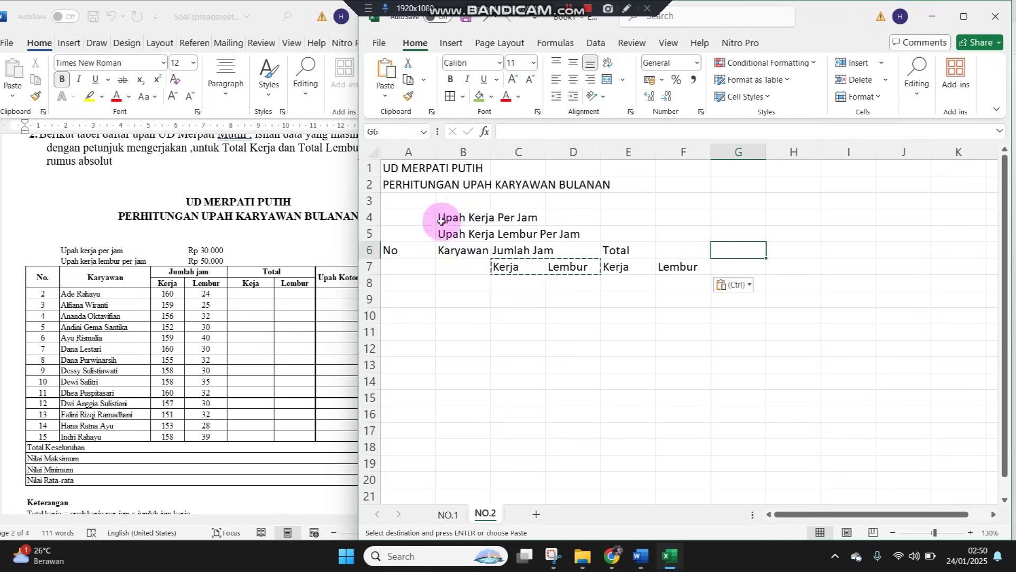
left_click(339, 284)
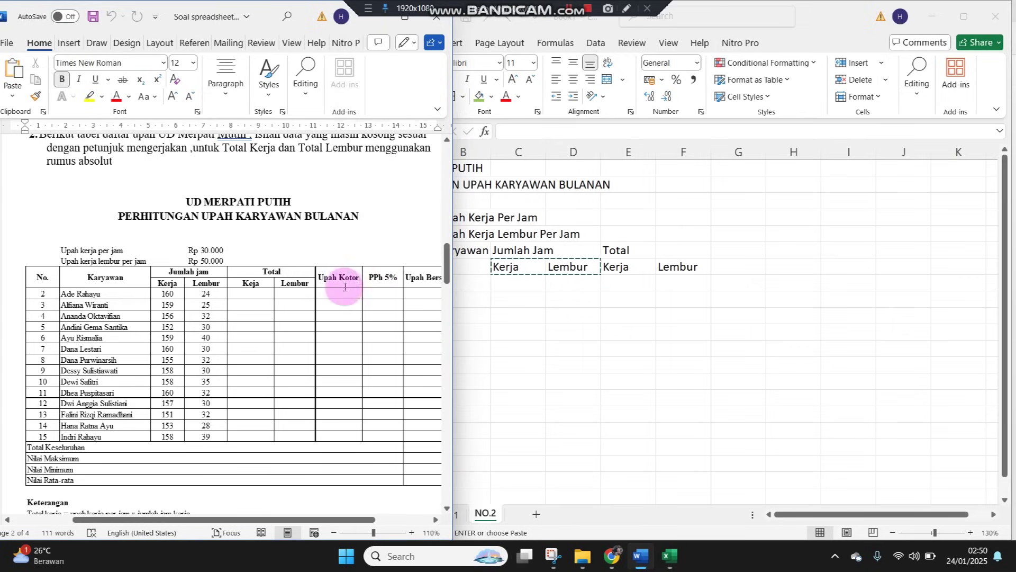
Add the headers Upah Kotor in G6, PPh 5% in H6 and Upah Bersih in I6
left_click(727, 253)
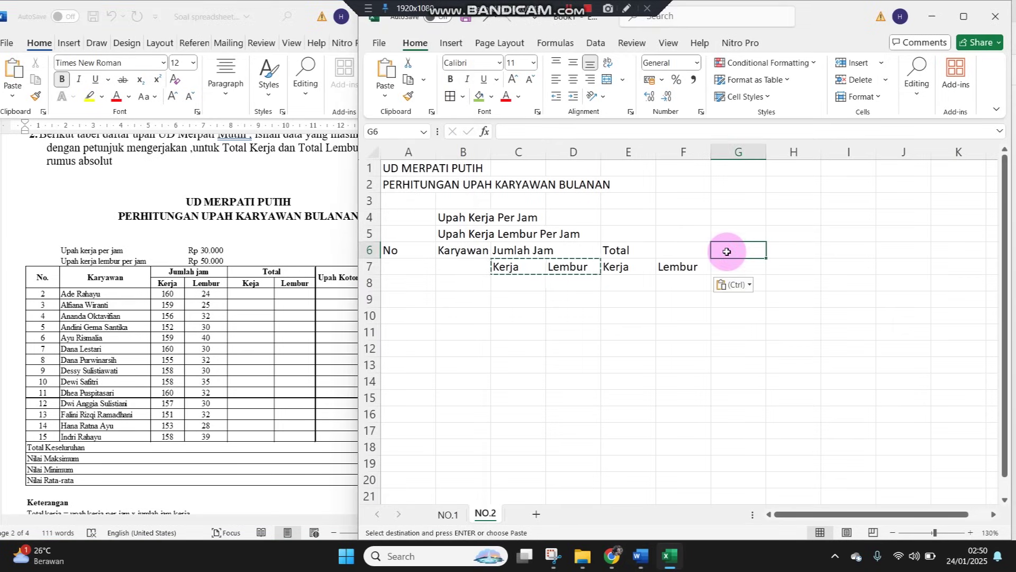
type("Upah Ko")
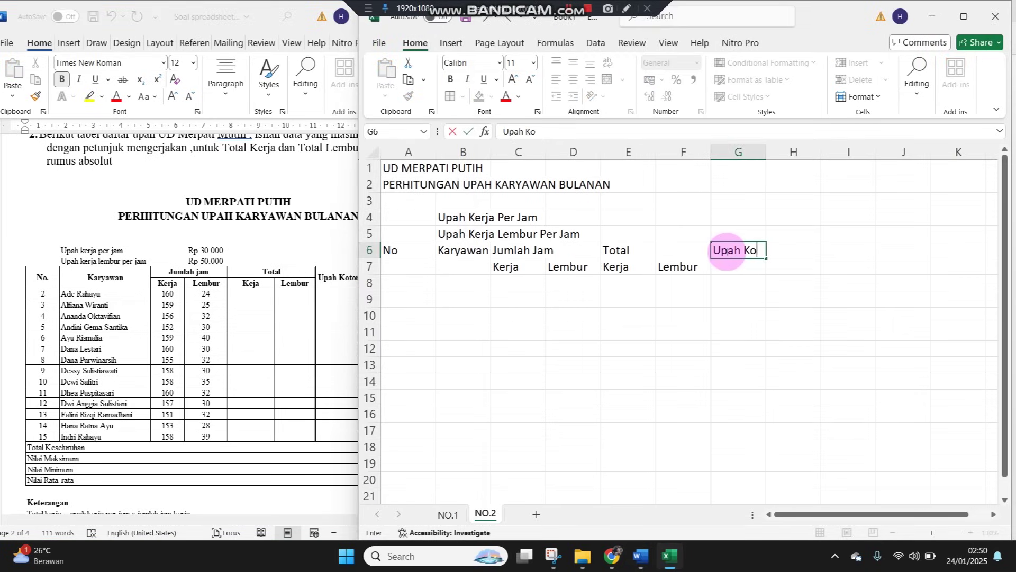
type("tor")
key("Tab")
left_click(273, 337)
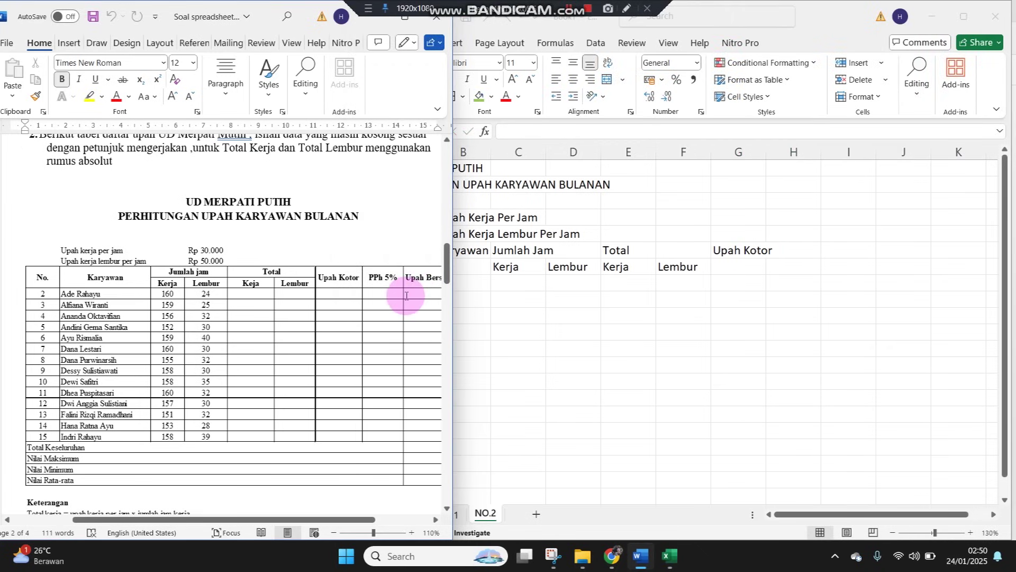
left_click(808, 248)
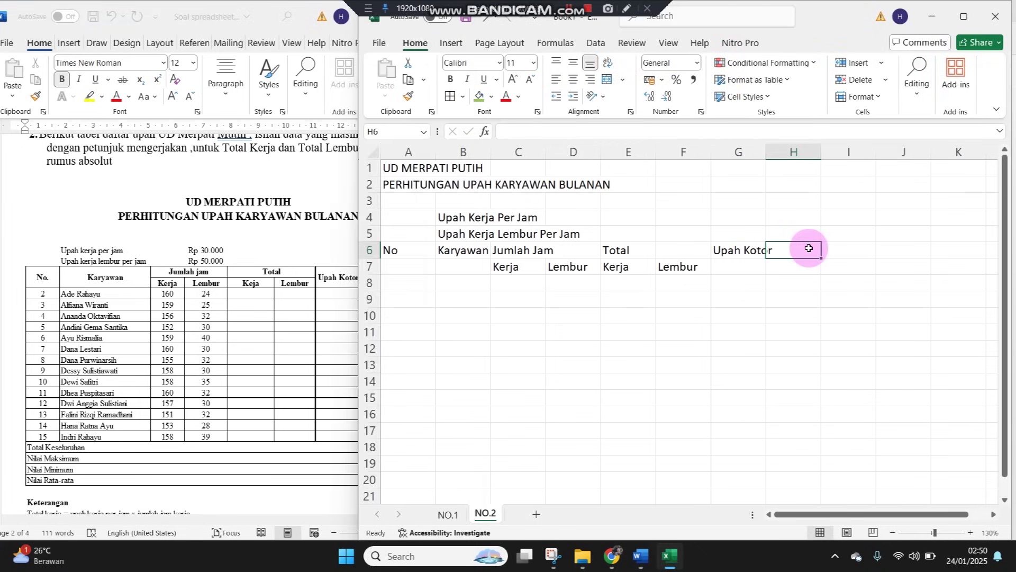
type("PPh 5%")
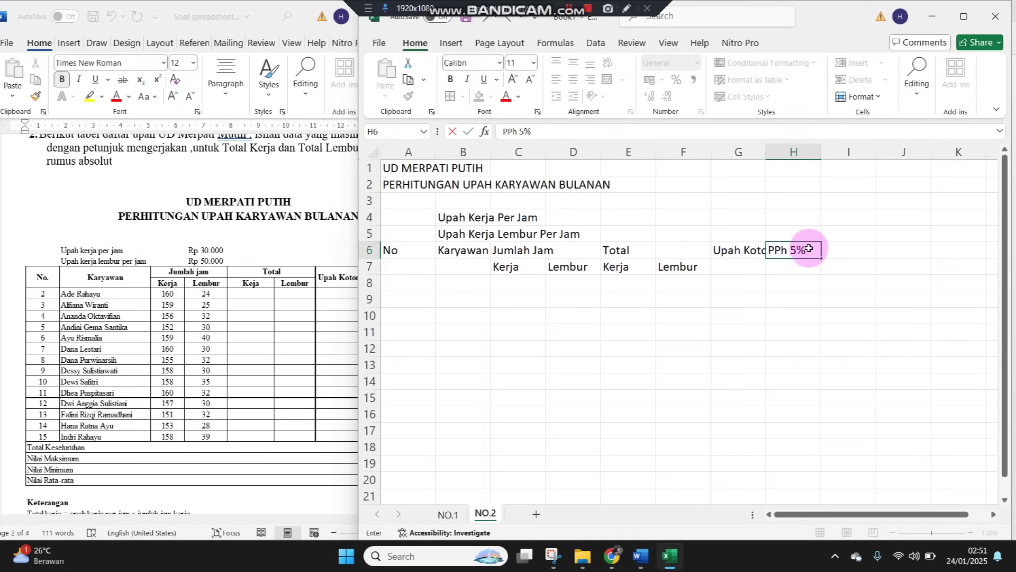
key("Tab")
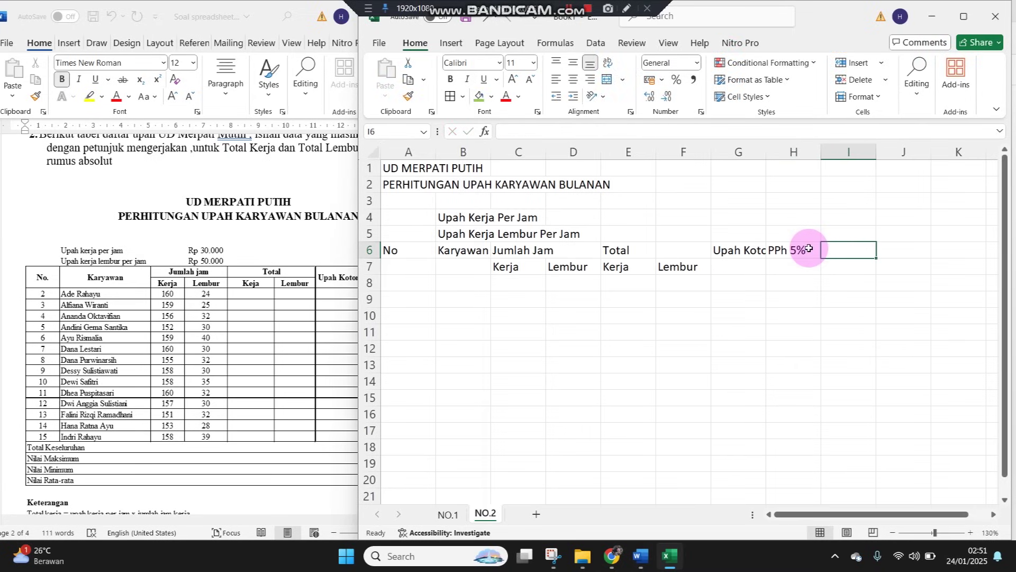
type("Upah Bersih")
key("Return")
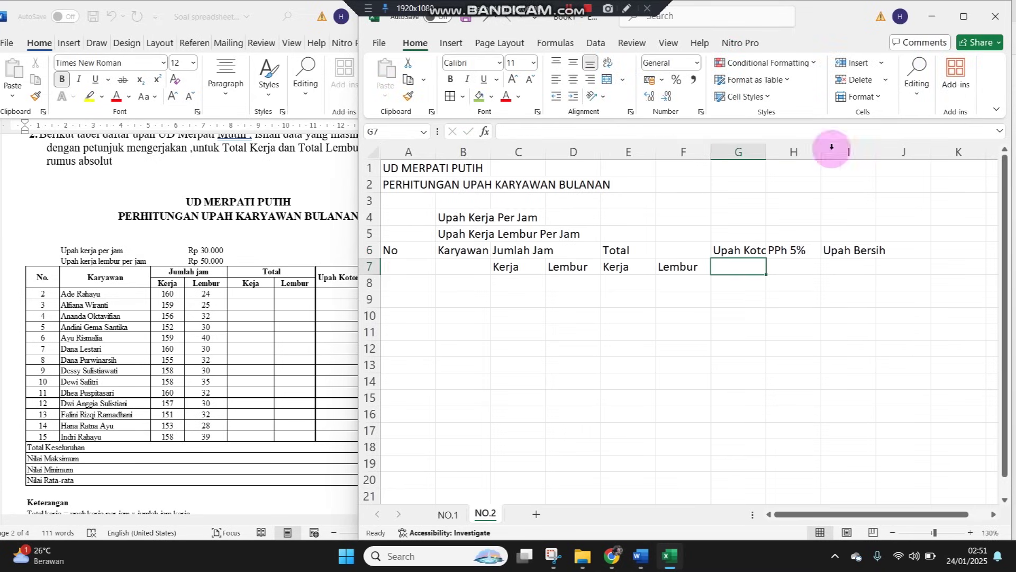
left_click_drag(418, 253, 859, 262)
Apply All Borders to A6:I7 and merge No and Karyawan vertically over rows 6–7, middle-aligned
left_click(449, 96)
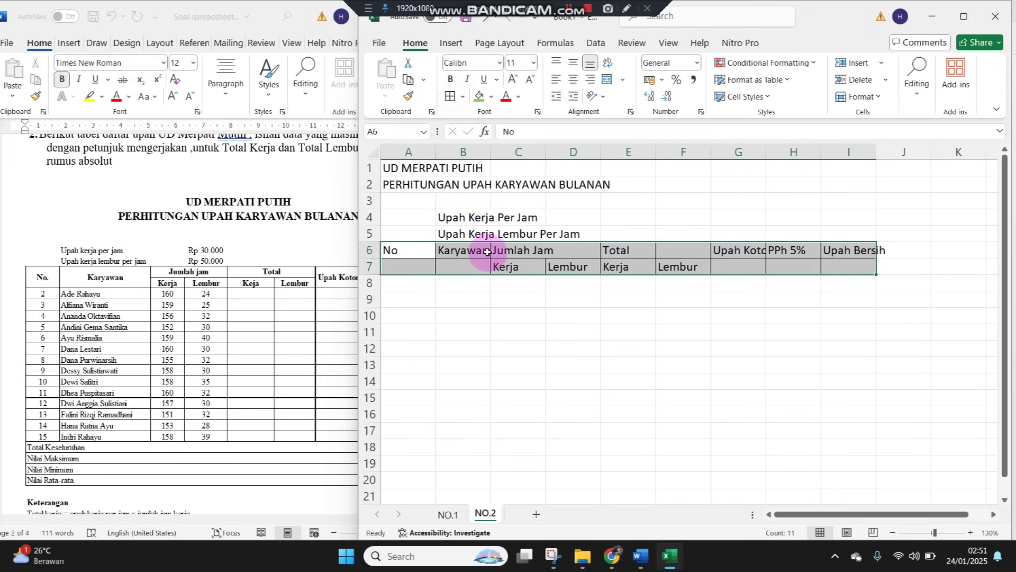
left_click(482, 255)
left_click_drag(411, 249, 408, 263)
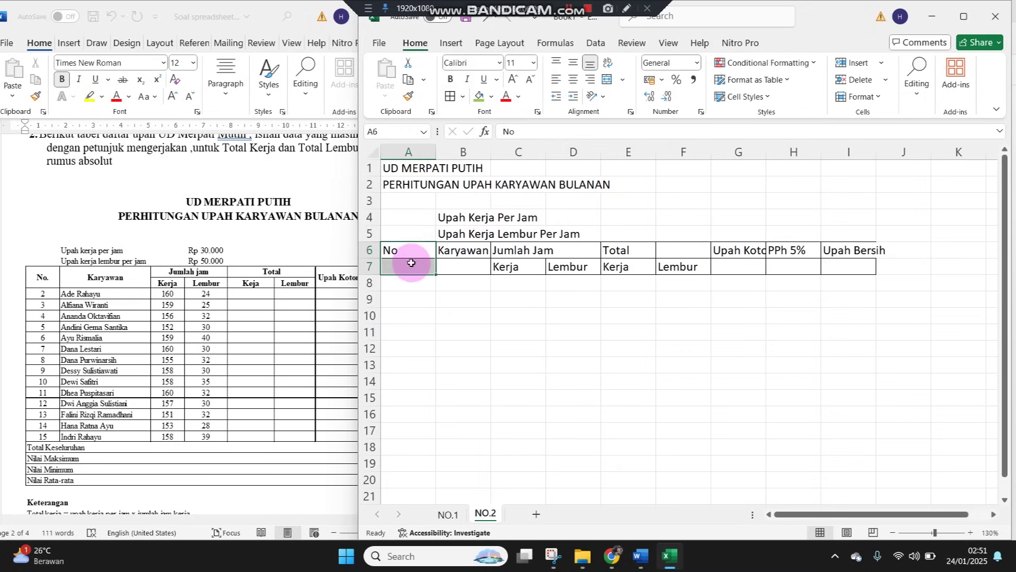
left_click(608, 82)
left_click(572, 62)
left_click_drag(465, 251, 479, 266)
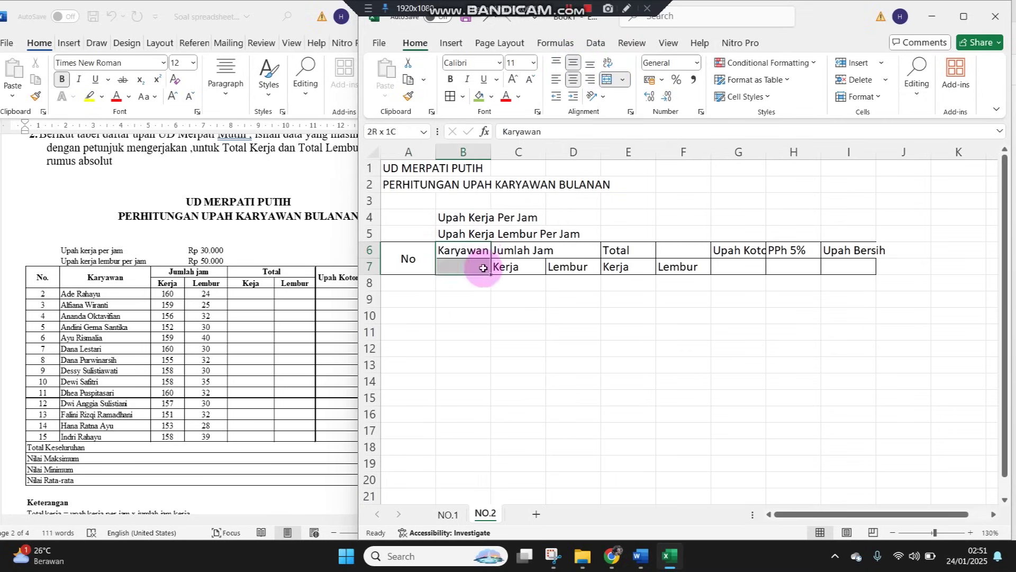
left_click(610, 79)
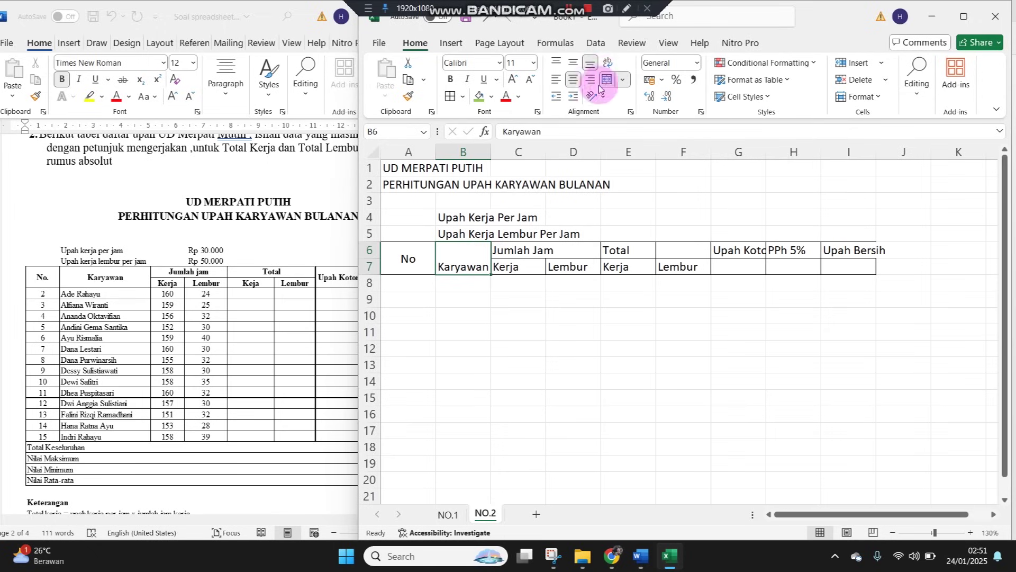
left_click(574, 62)
Merge and centre Jumlah Jam across C6:D6 and Total across E6:F6
left_click(548, 313)
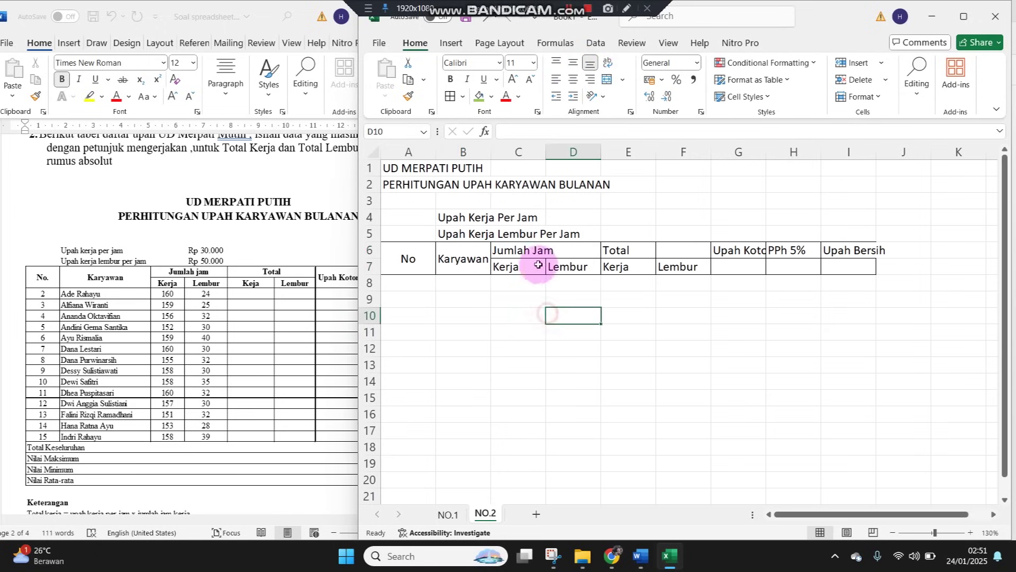
left_click(532, 253)
left_click_drag(532, 253, 659, 249)
left_click(607, 80)
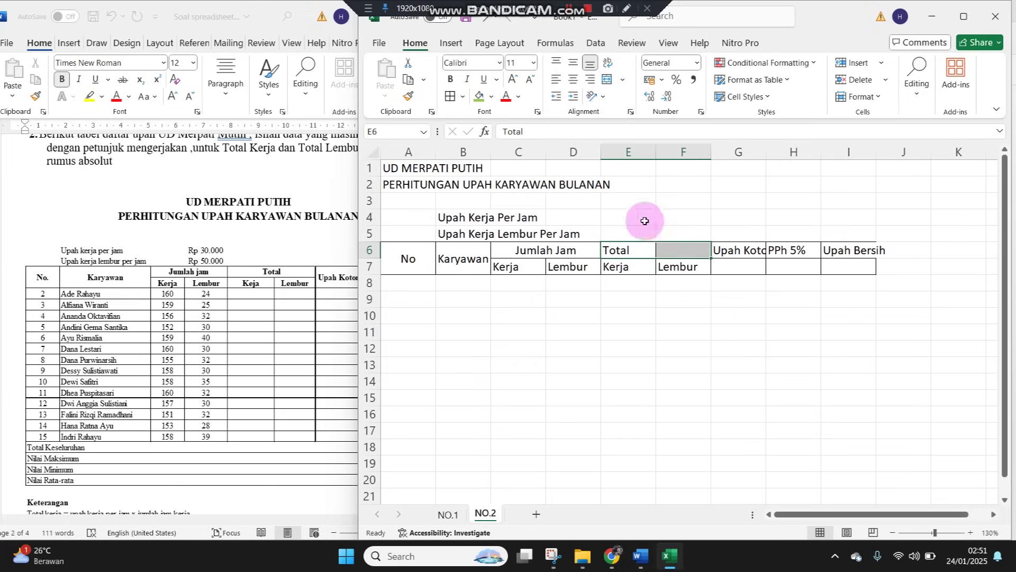
left_click(605, 80)
left_click(580, 313)
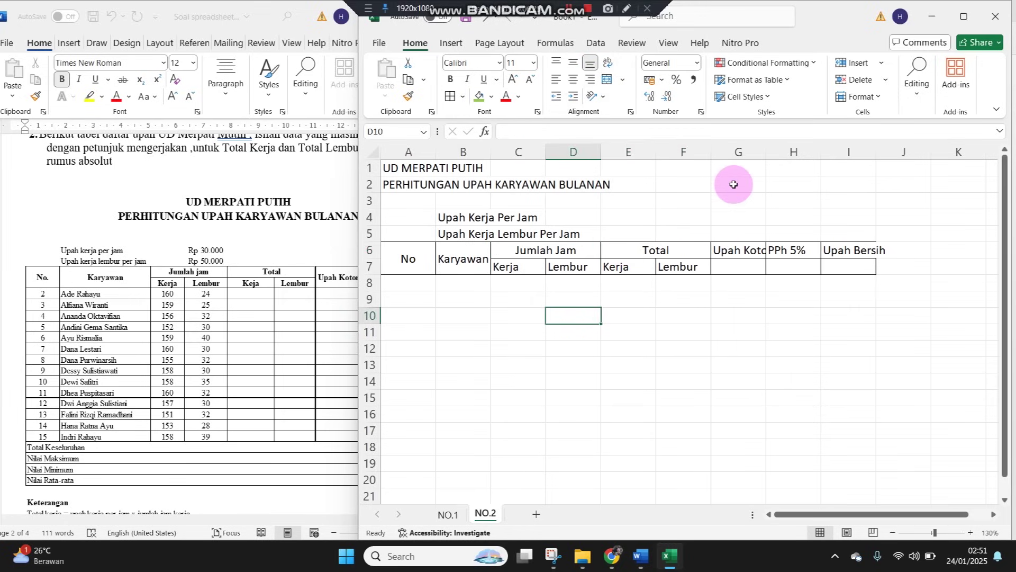
left_click_drag(391, 169, 834, 162)
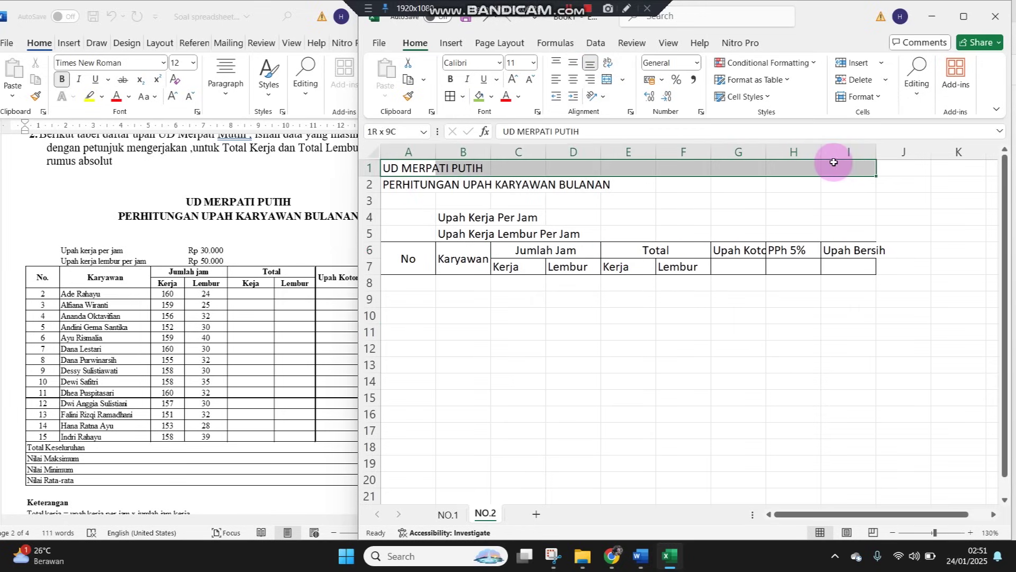
Merge and centre both title rows across A1:I1 and A2:I2, zooming the sheet to 160%
left_click(605, 80)
left_click_drag(386, 186, 837, 179)
left_click(970, 532)
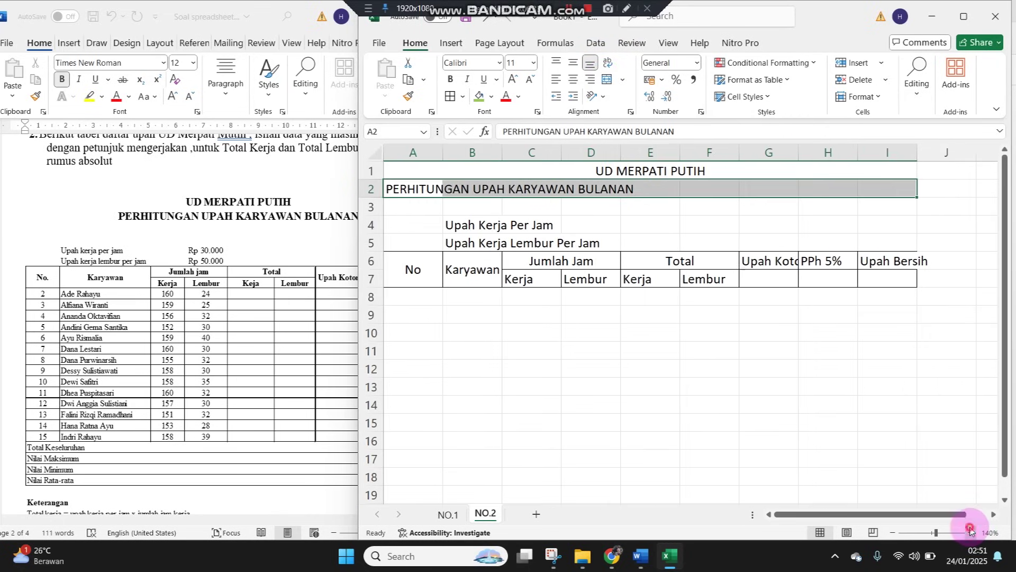
left_click(971, 532)
left_click(971, 532)
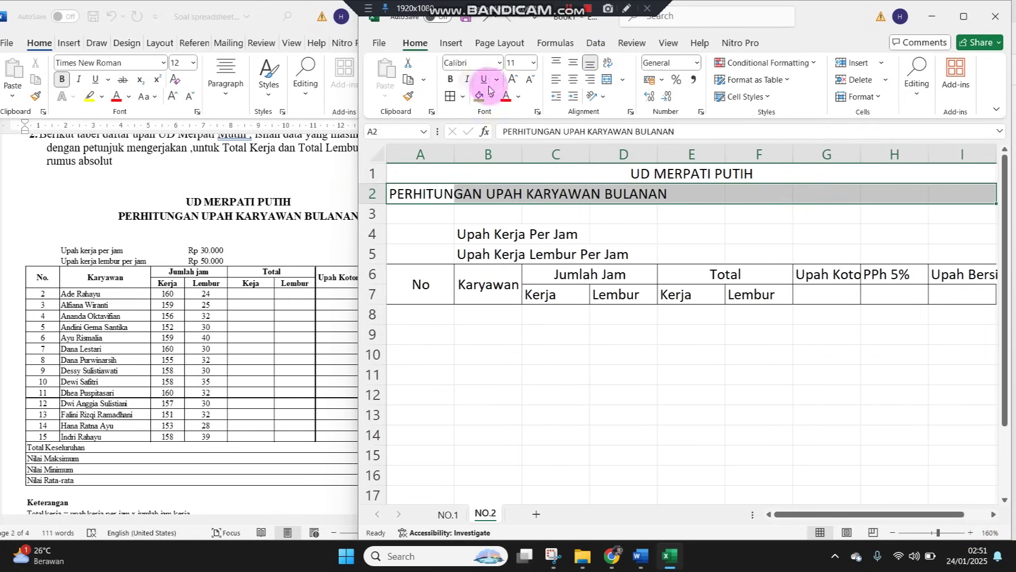
left_click(605, 85)
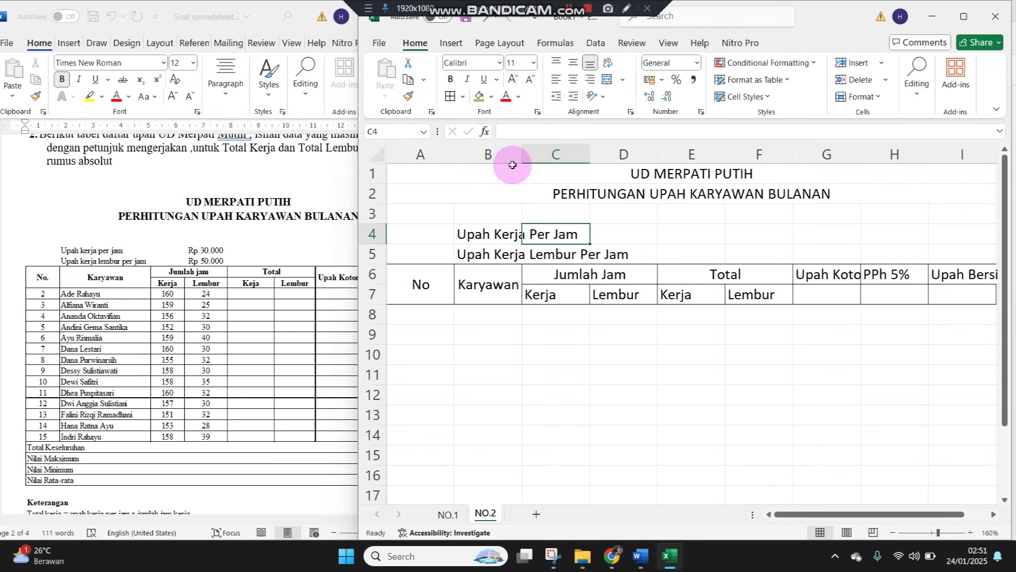
Auto-fit every column's width to its contents
left_click(376, 153)
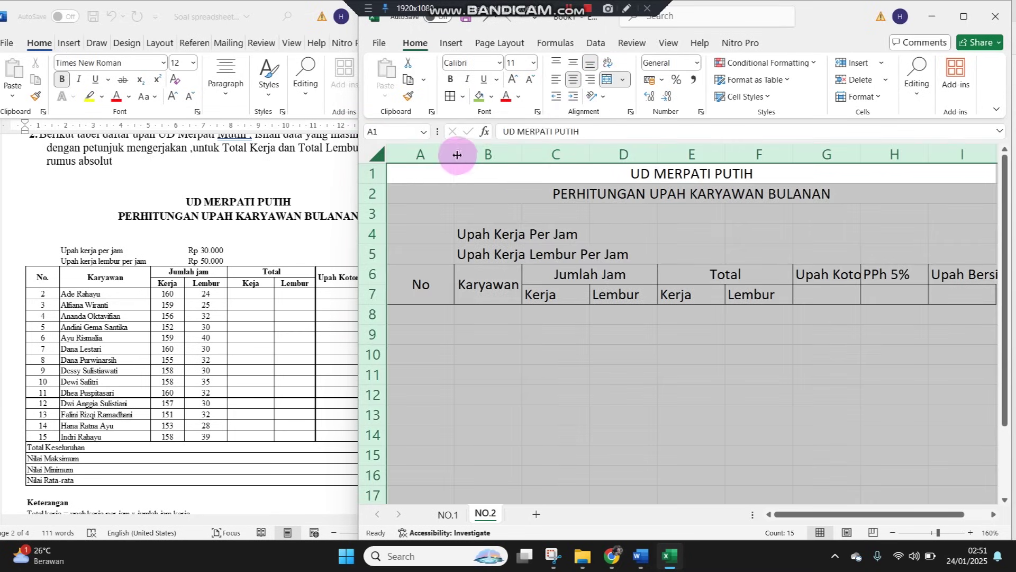
double_click(458, 160)
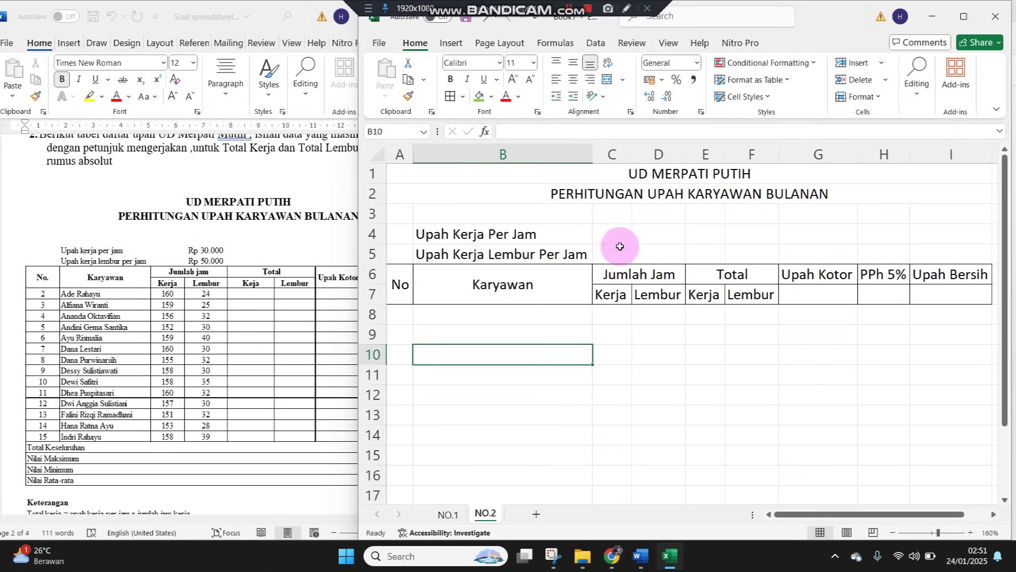
left_click(646, 235)
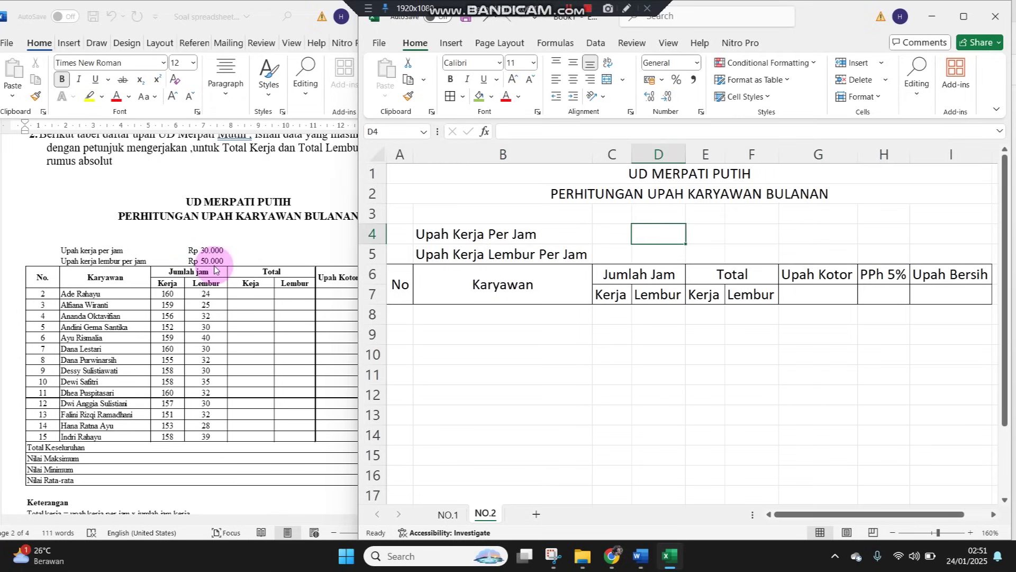
Enter 30000 in D4 and 50000 in D5, formatted as Rupiah accounting without decimals
type("30000")
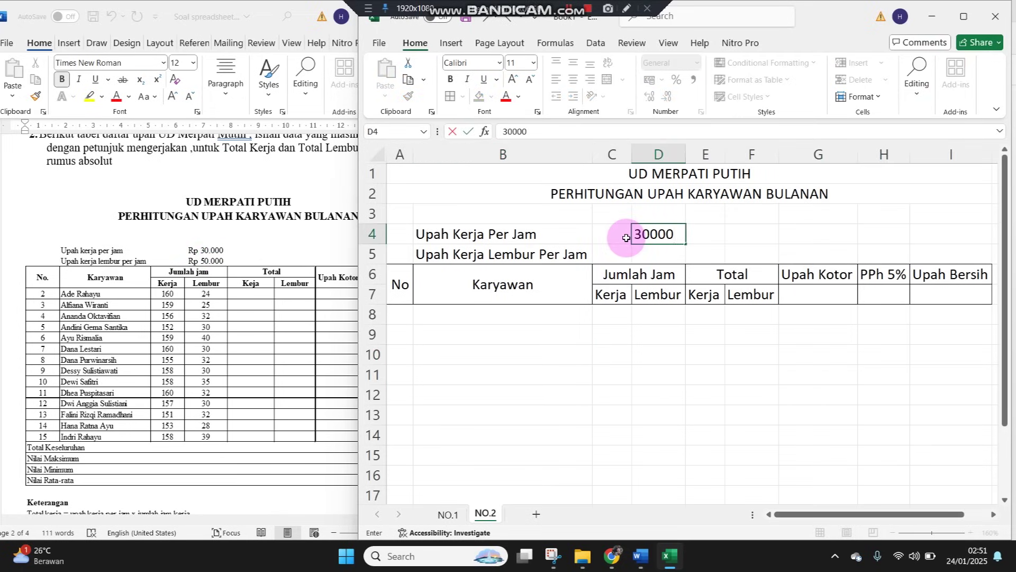
key("Return")
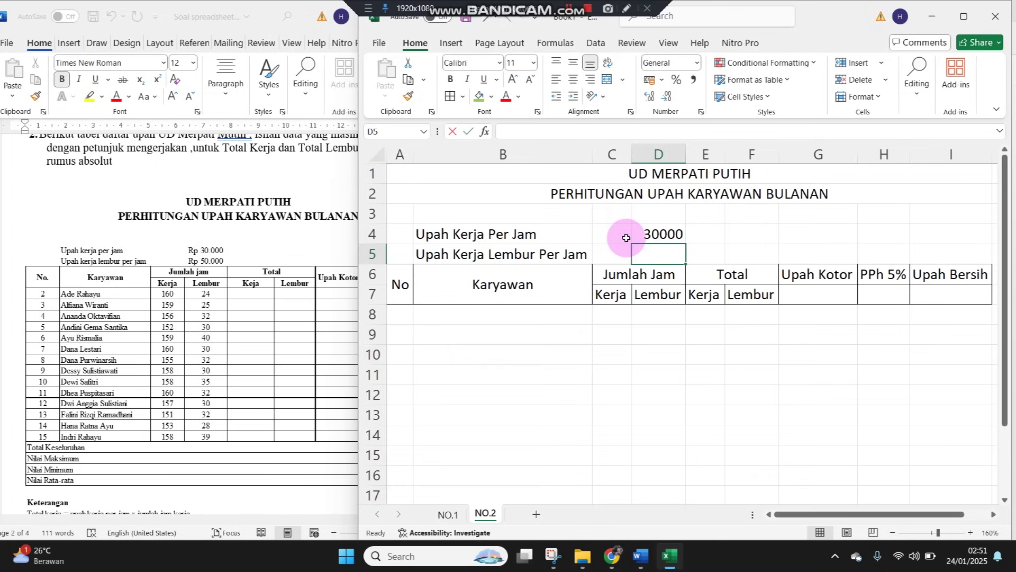
type("50000")
key("Return")
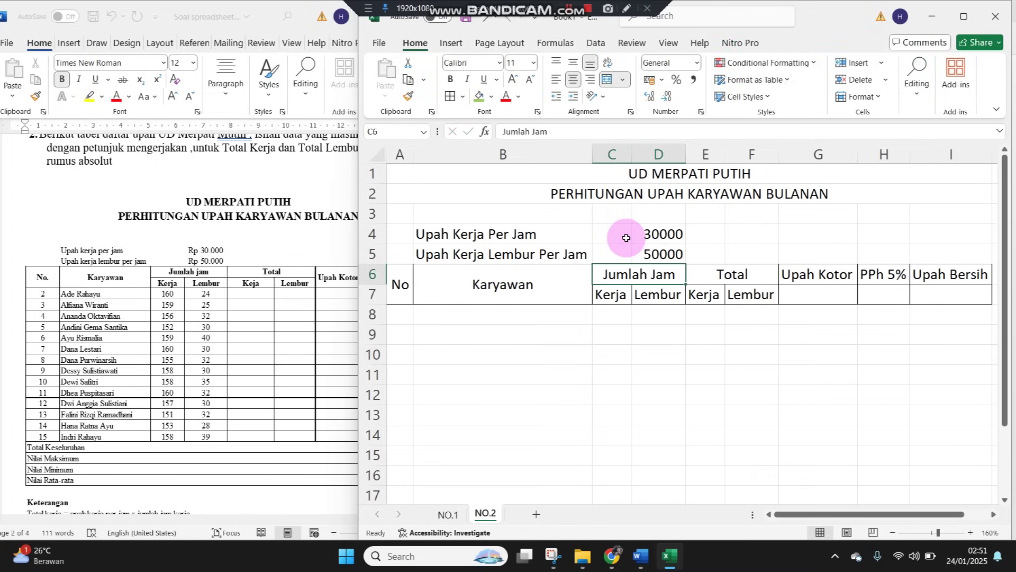
left_click_drag(652, 231, 664, 252)
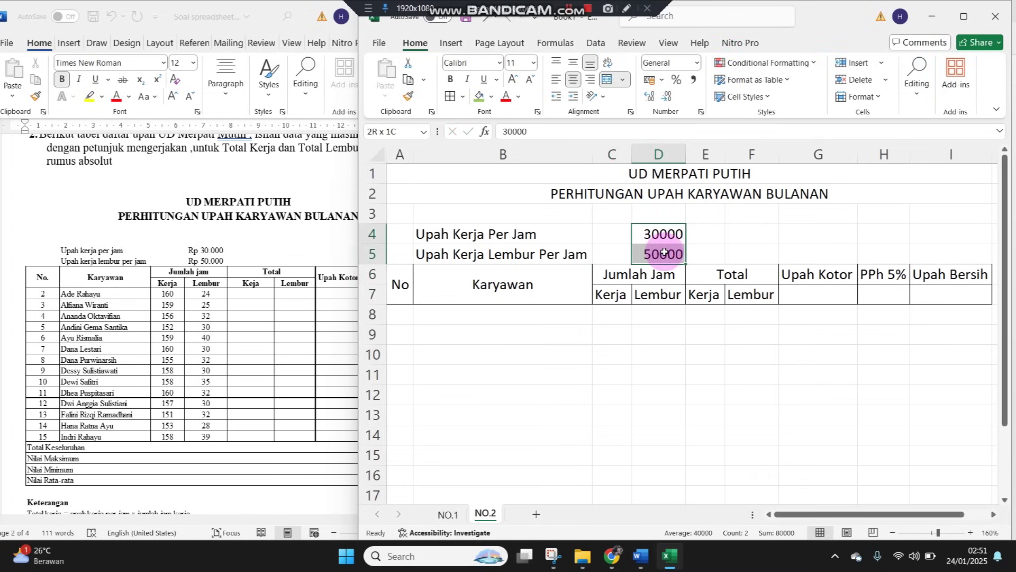
left_click(695, 62)
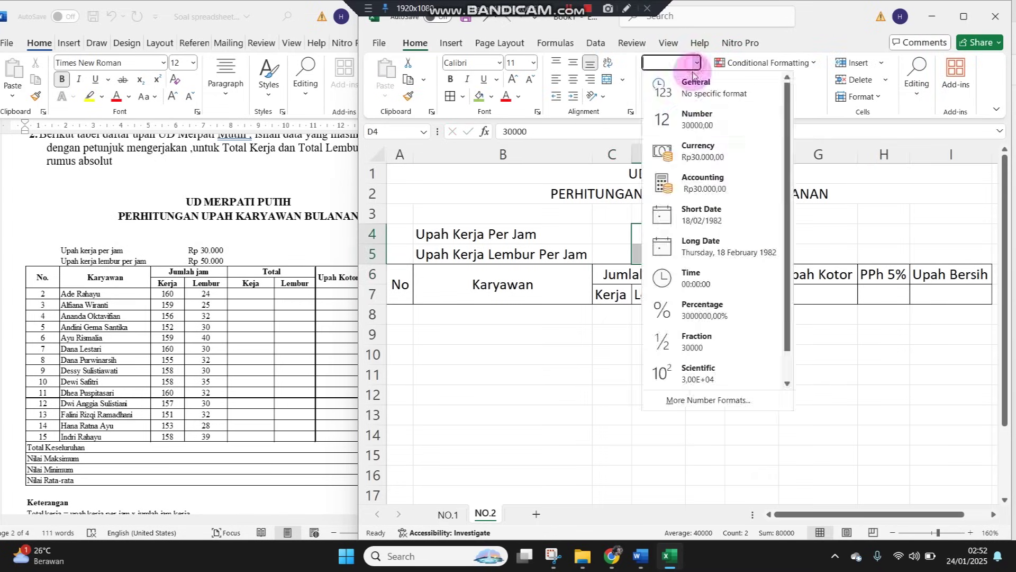
left_click(692, 182)
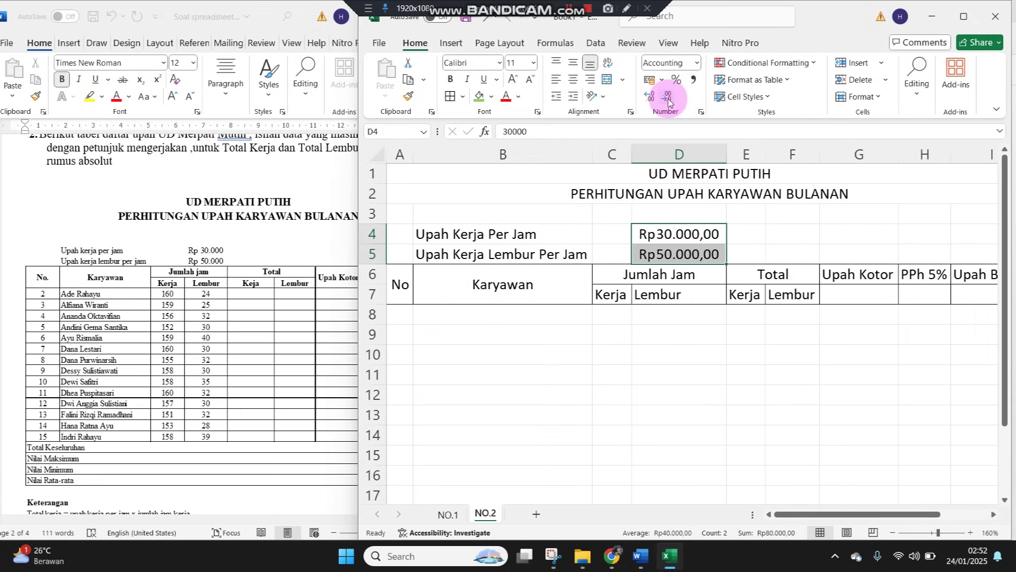
left_click(668, 99)
left_click(668, 99)
left_click(697, 351)
left_click(483, 351)
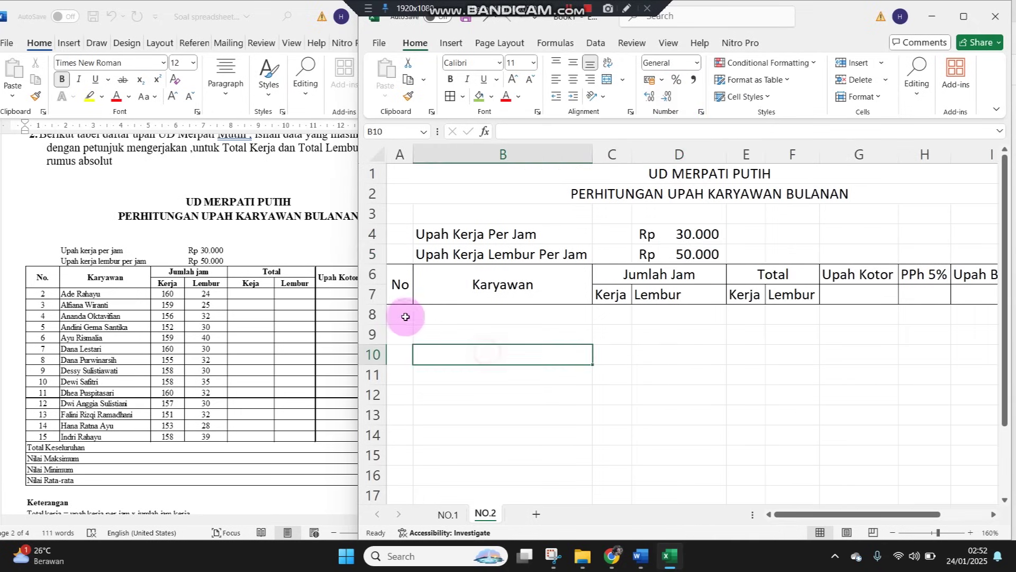
left_click(405, 313)
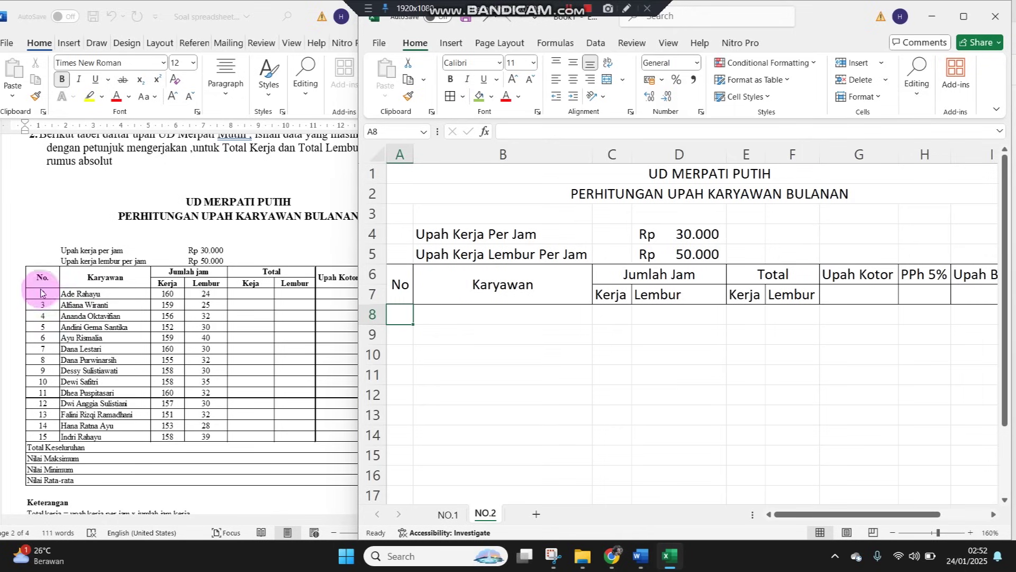
Fill the No column with the series 1 through 14 down A8:A21
type("1")
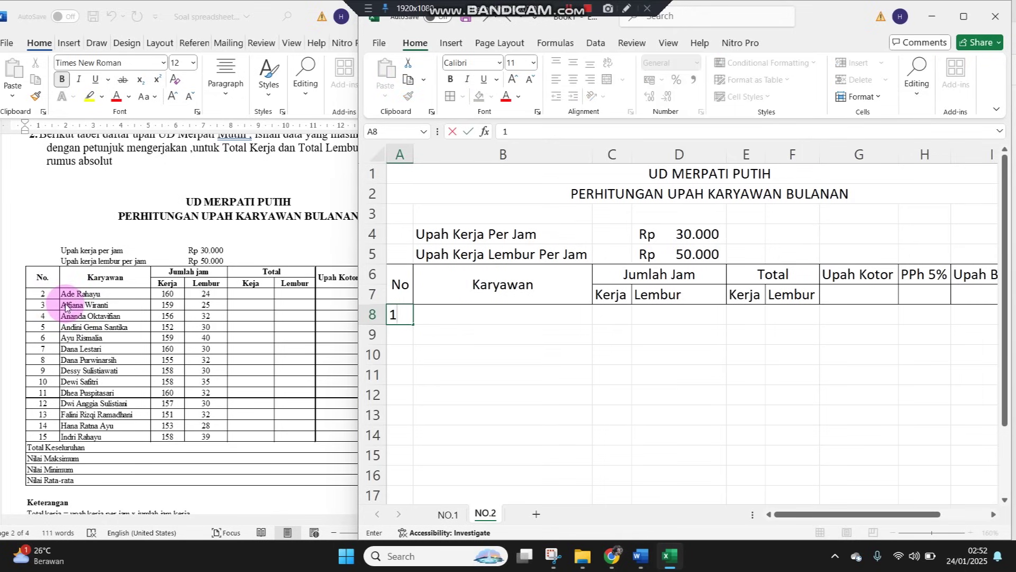
key("Return")
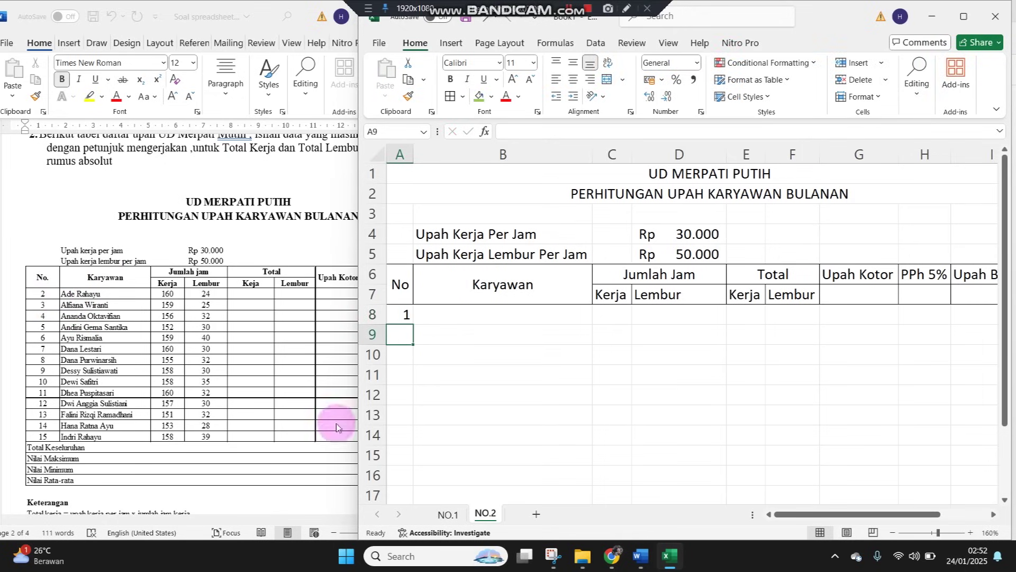
left_click(402, 313)
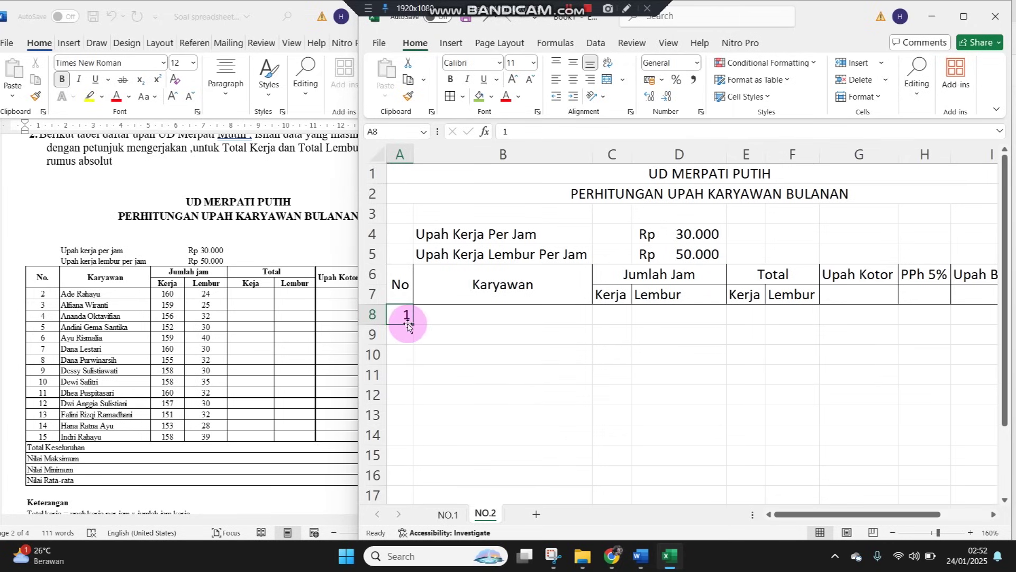
left_click_drag(411, 326, 399, 218)
left_click(426, 248)
left_click_drag(398, 170, 404, 451)
left_click(480, 192)
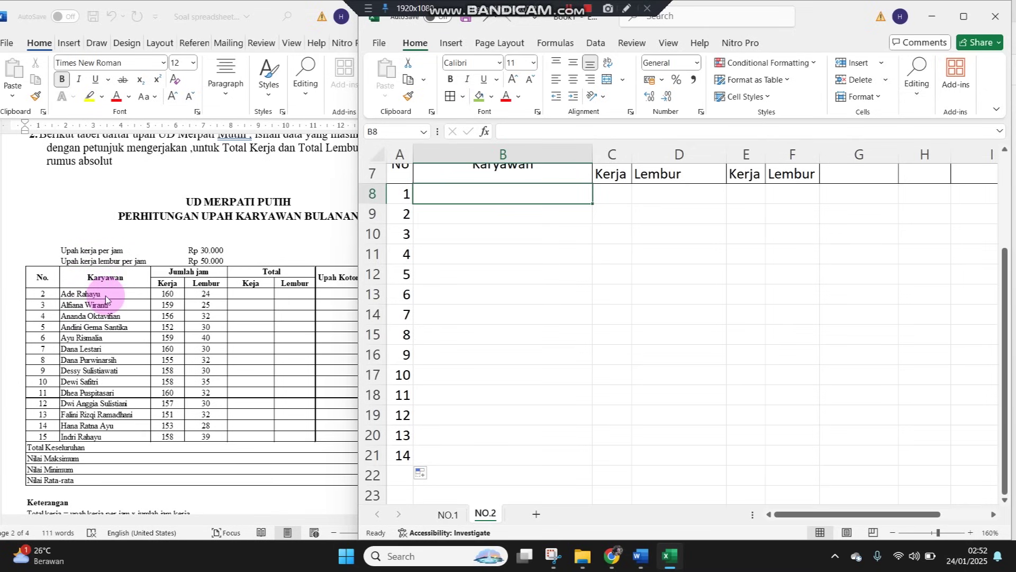
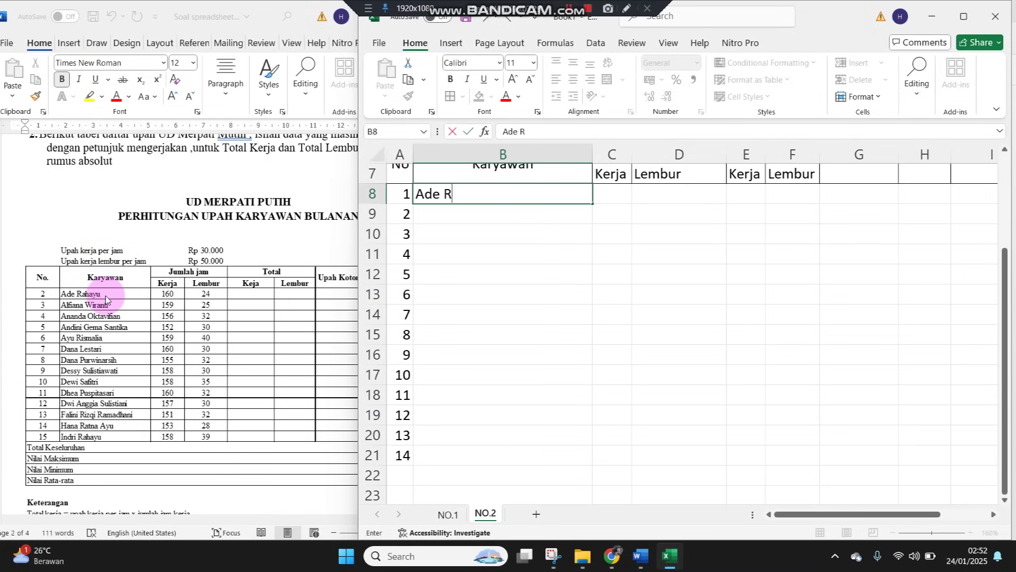
Type the first six employee names from the Word table into B8:B13
key("Return")
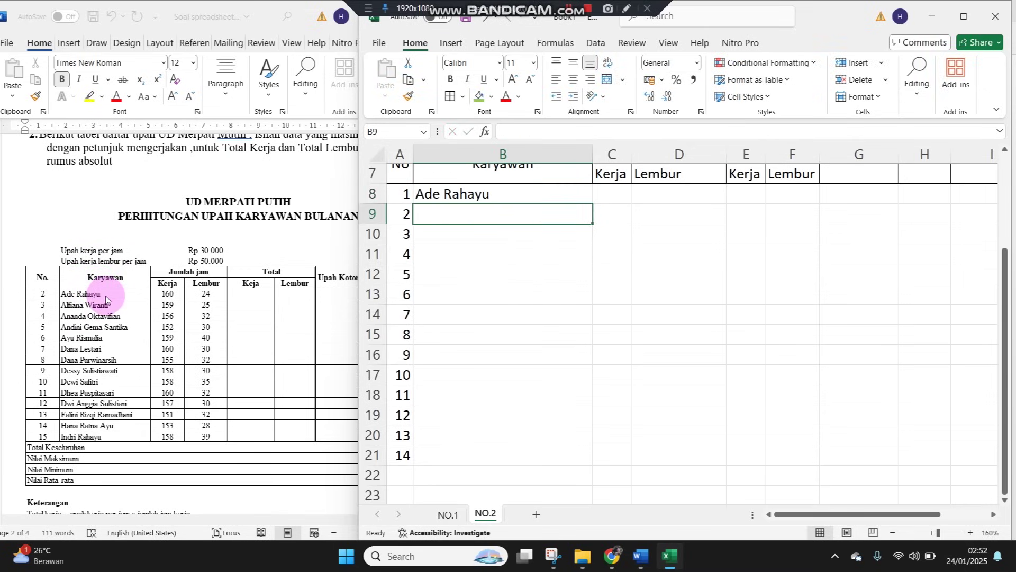
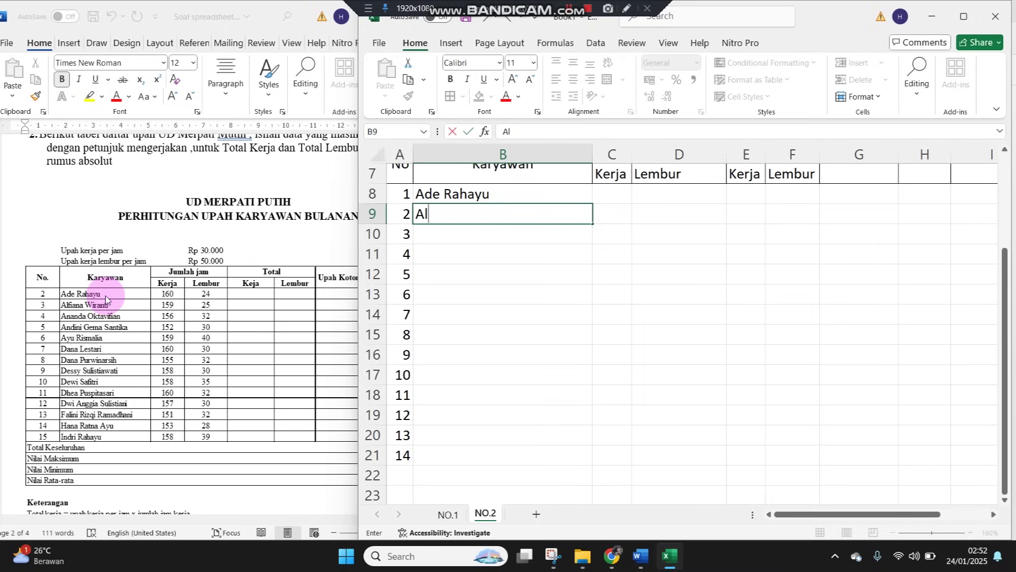
left_click(136, 291)
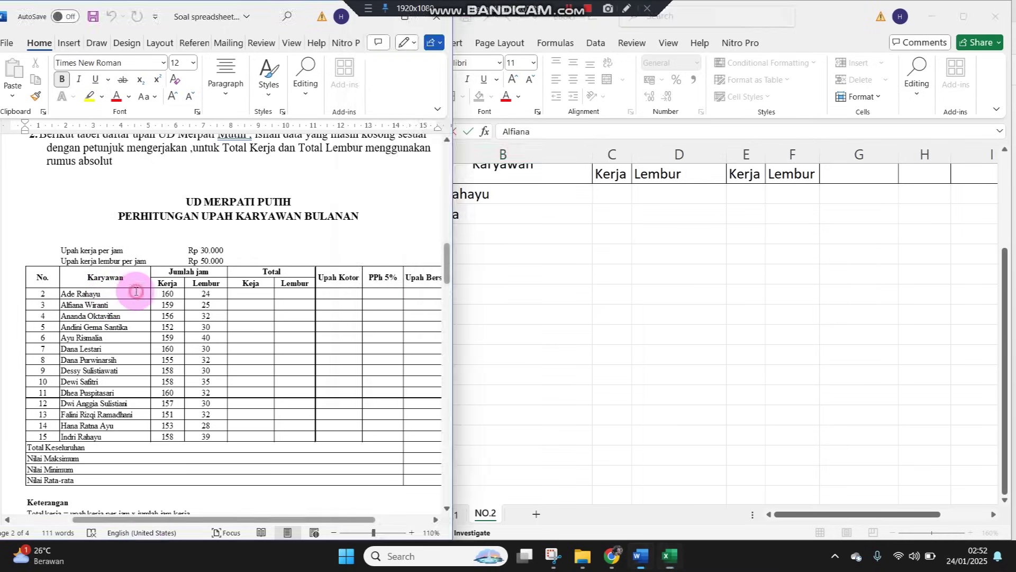
left_click(411, 533)
left_click(412, 532)
left_click(528, 304)
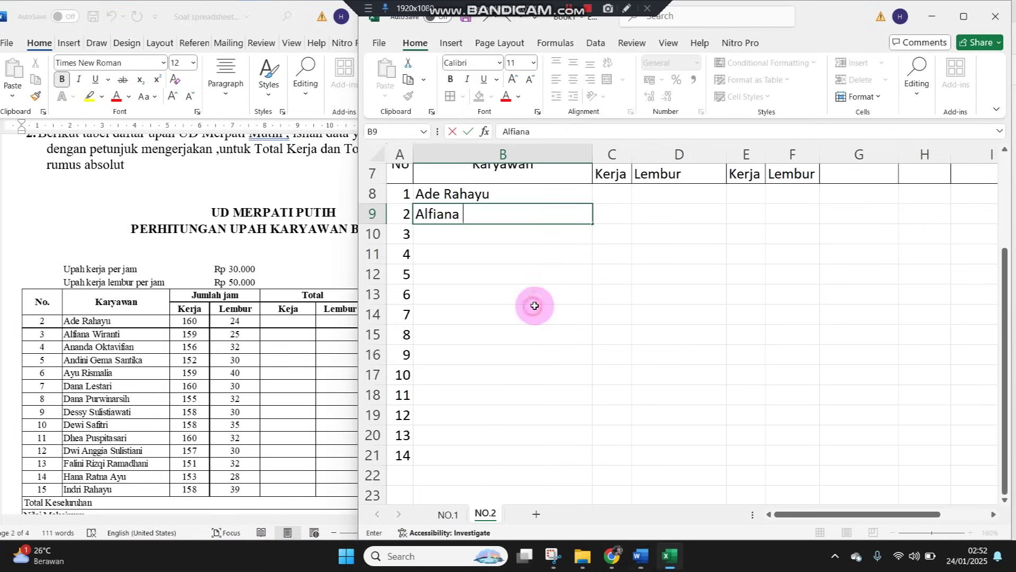
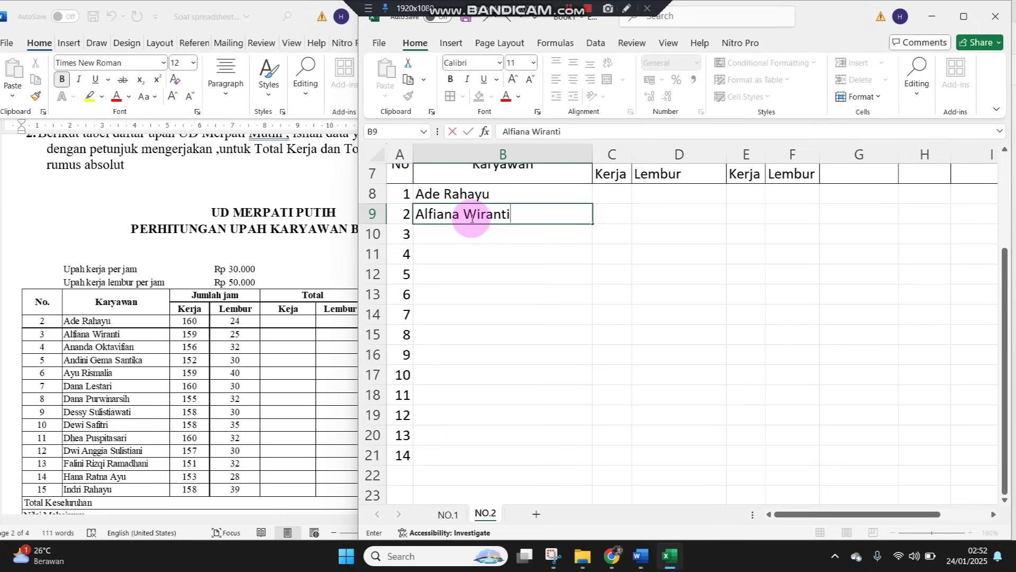
key("Return")
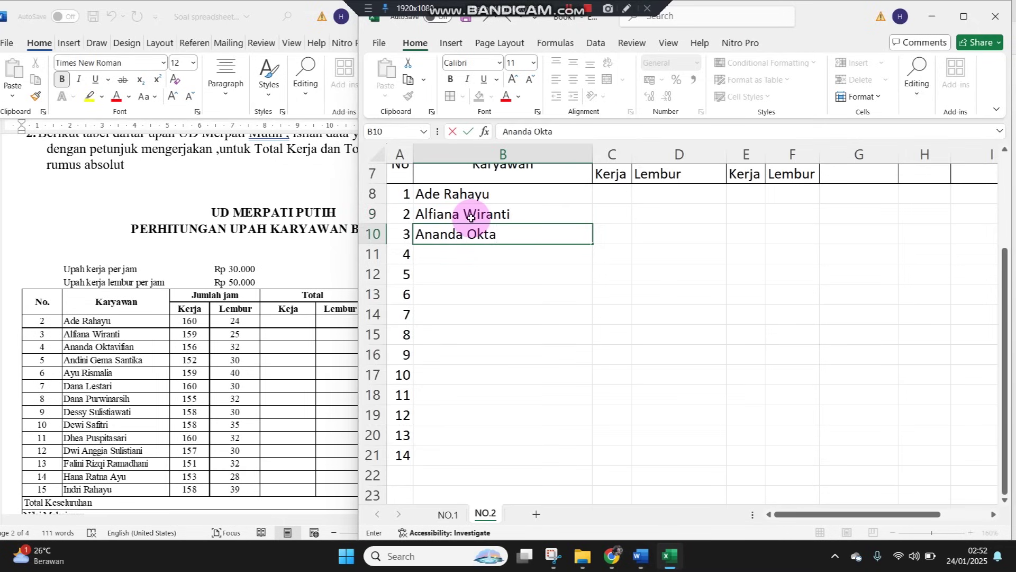
key("Return")
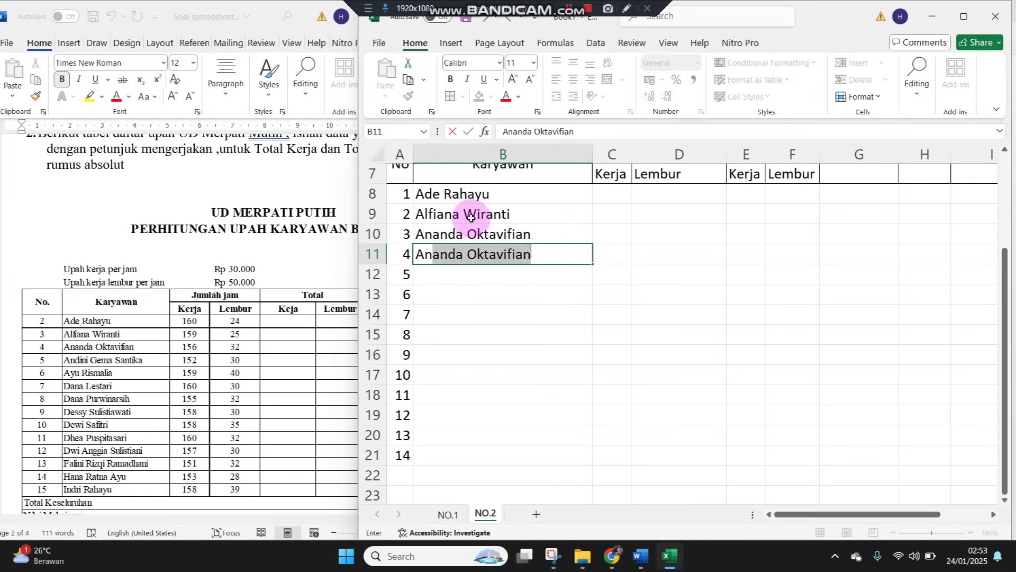
key("Return")
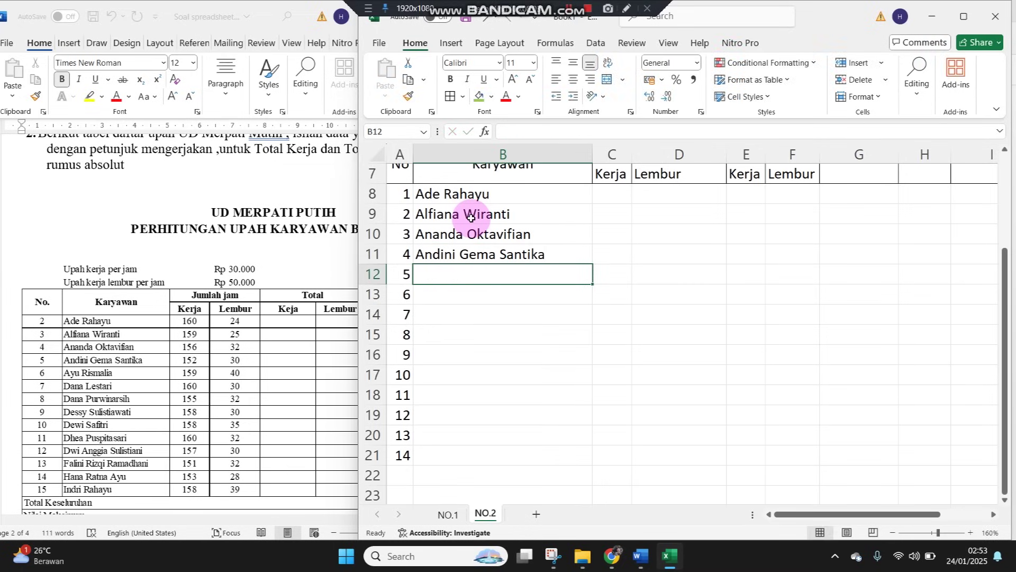
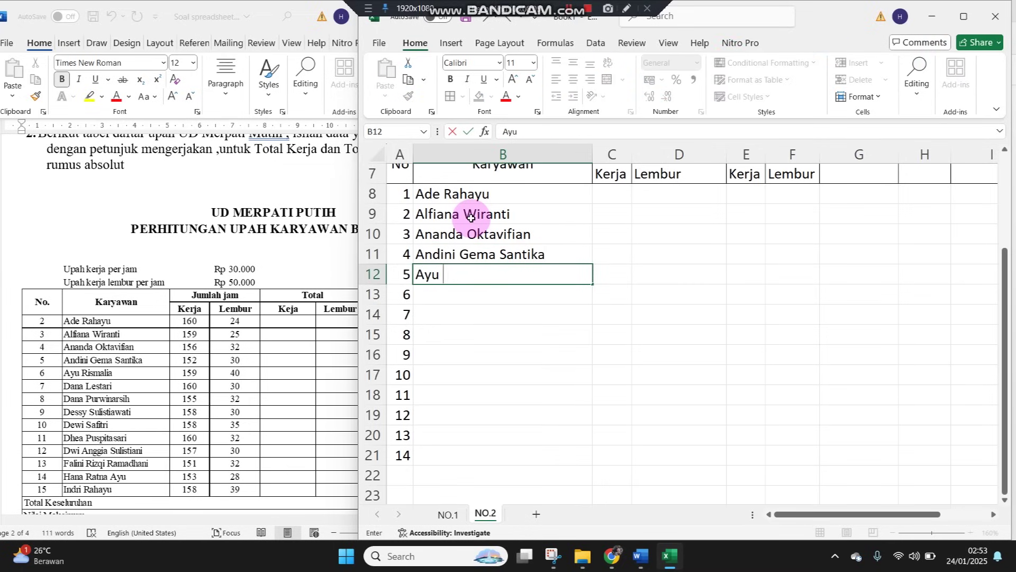
key("Return")
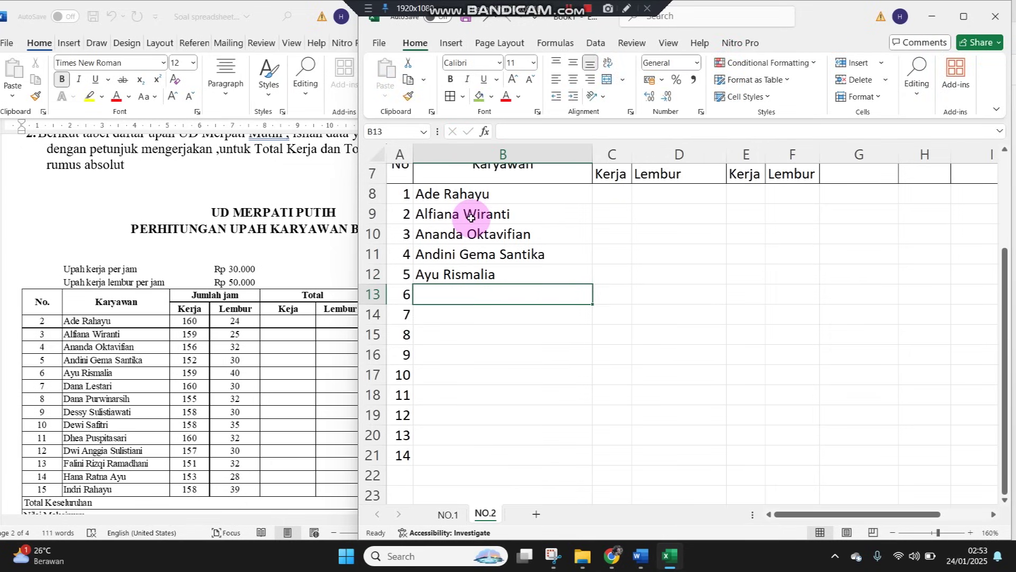
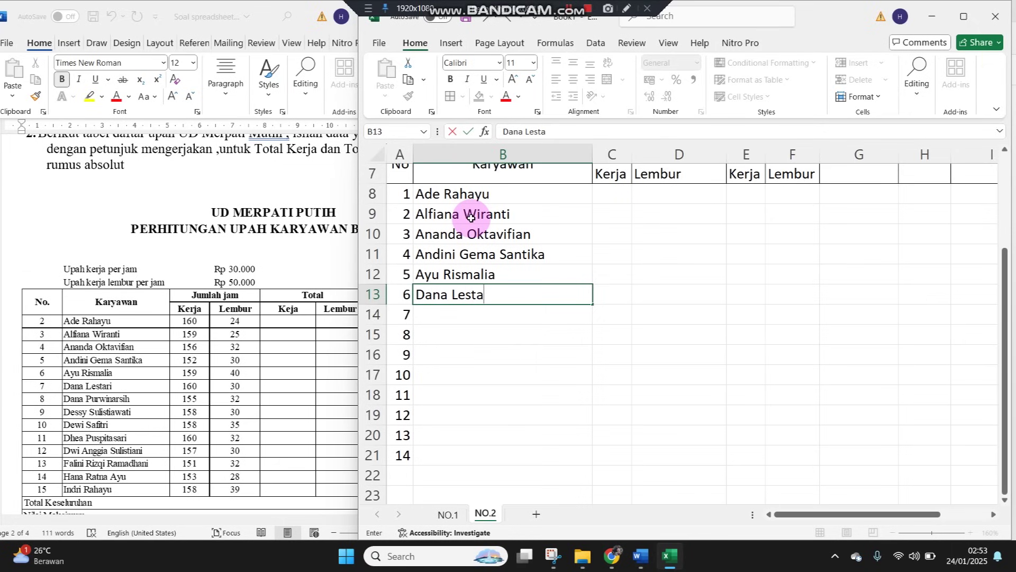
key("Return")
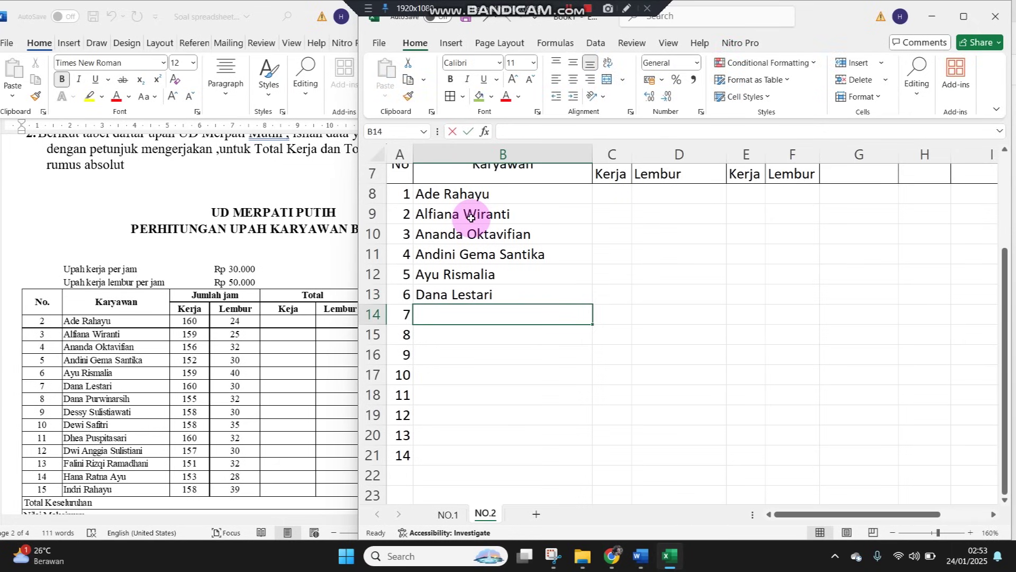
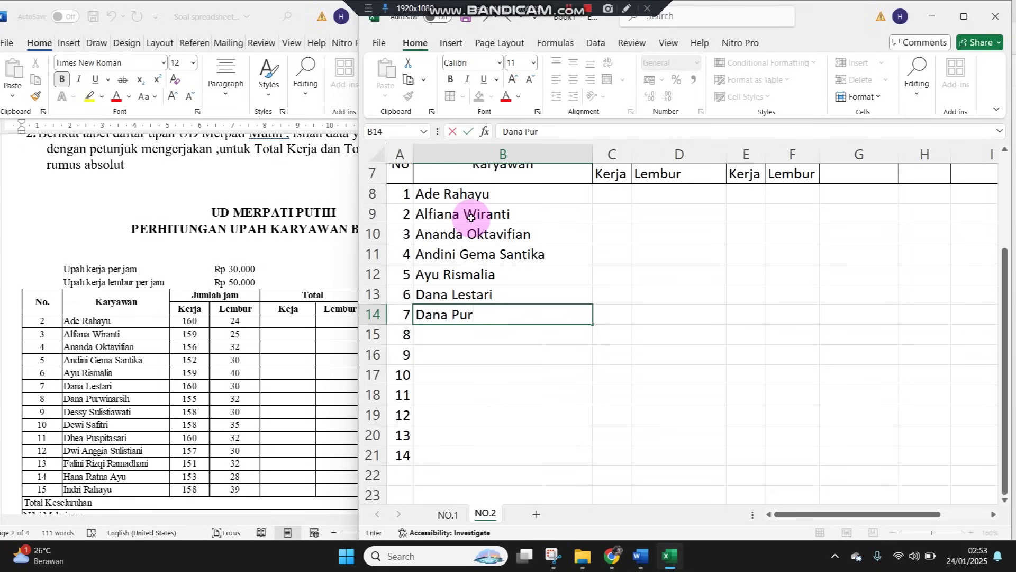
Type the remaining eight employee names into B14:B21
key("Return")
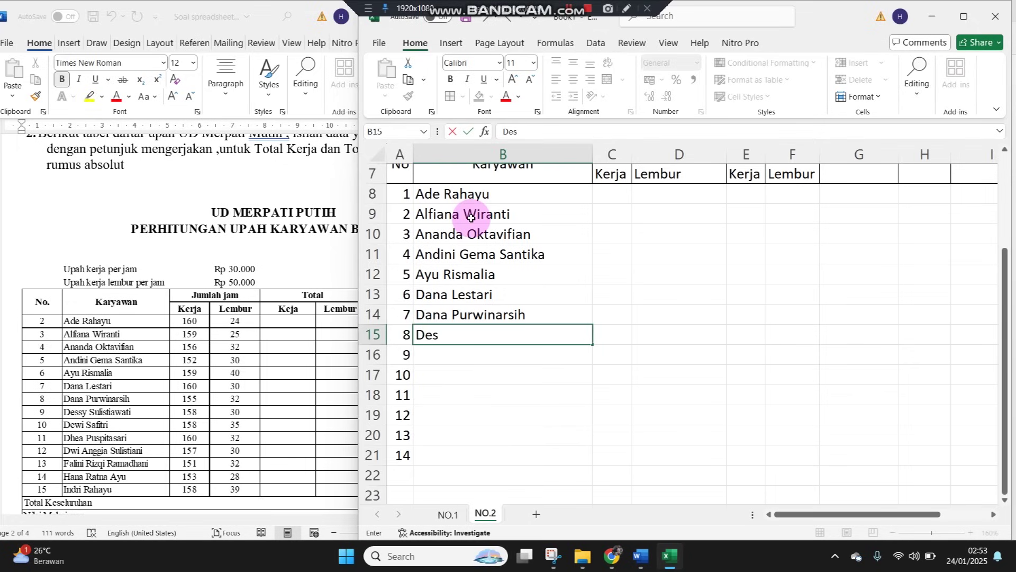
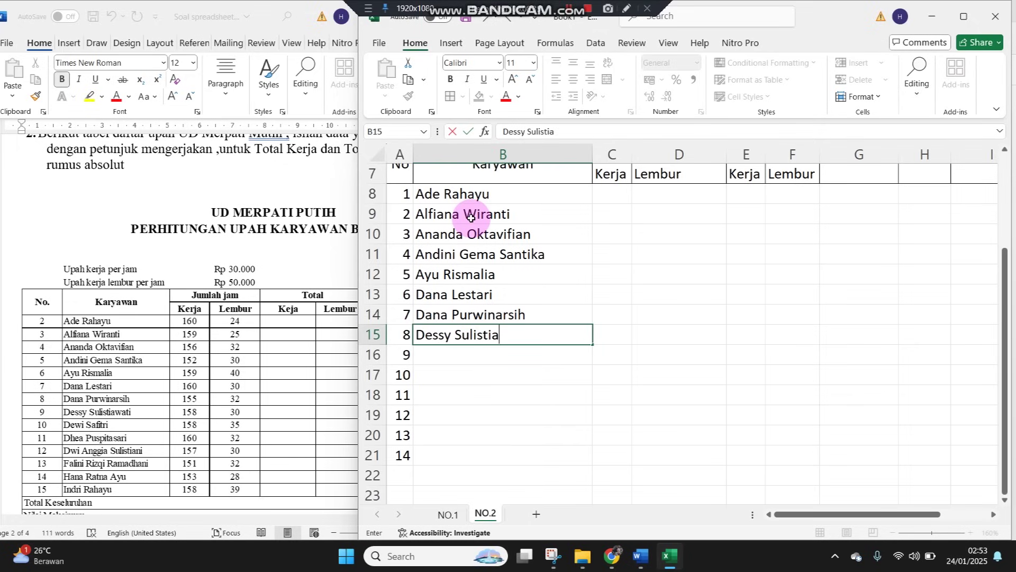
key("Return")
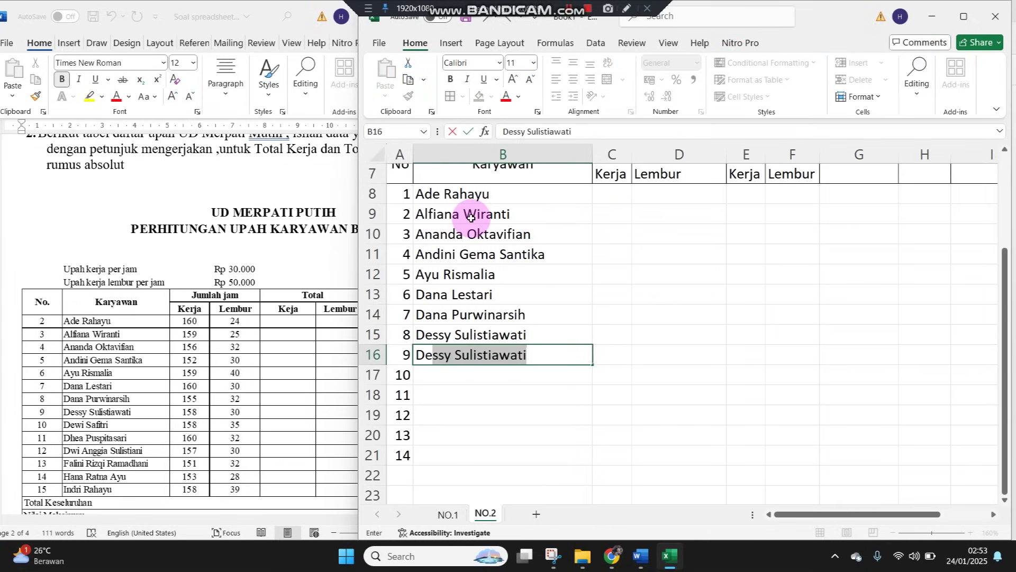
key("Return")
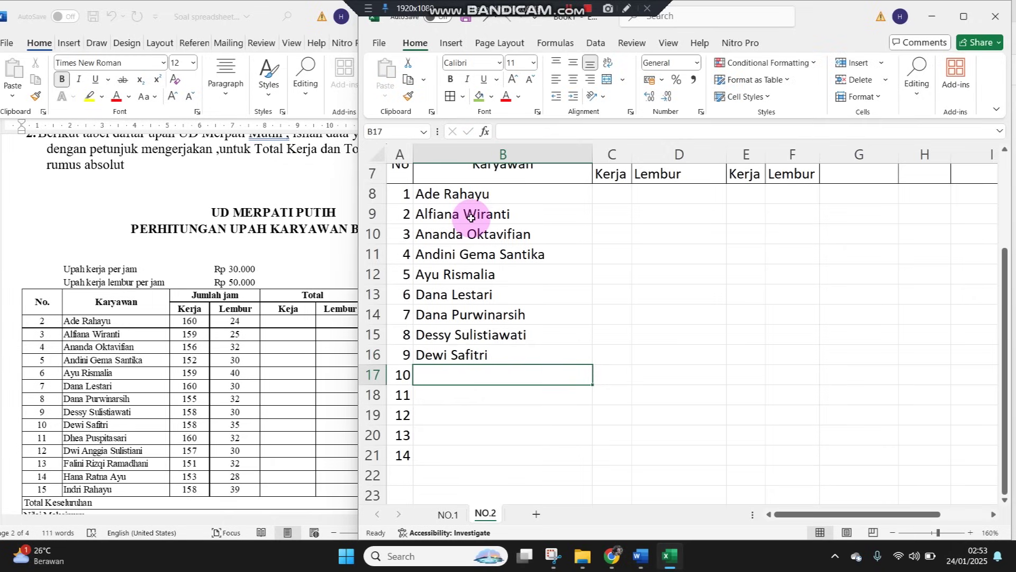
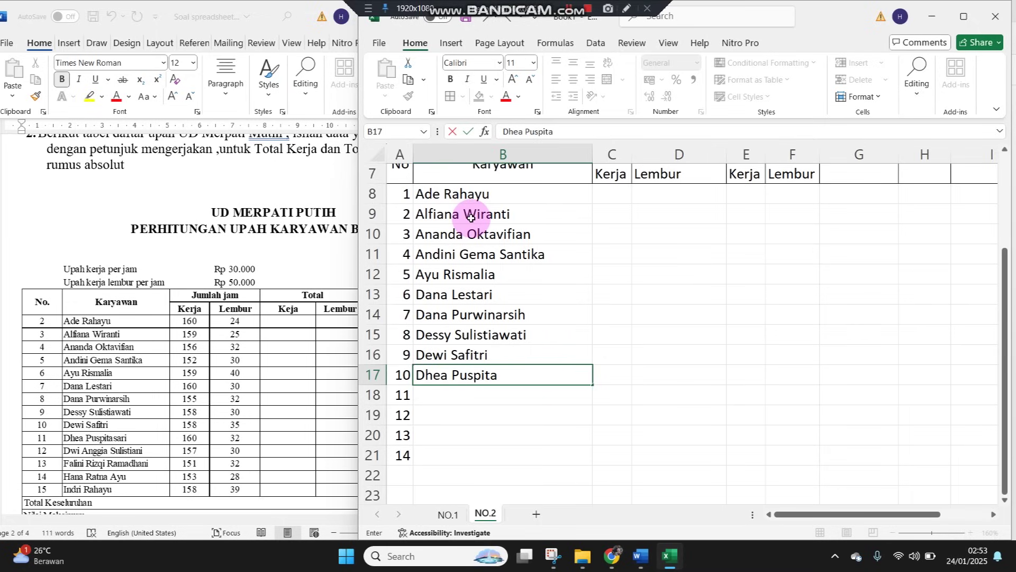
key("Return")
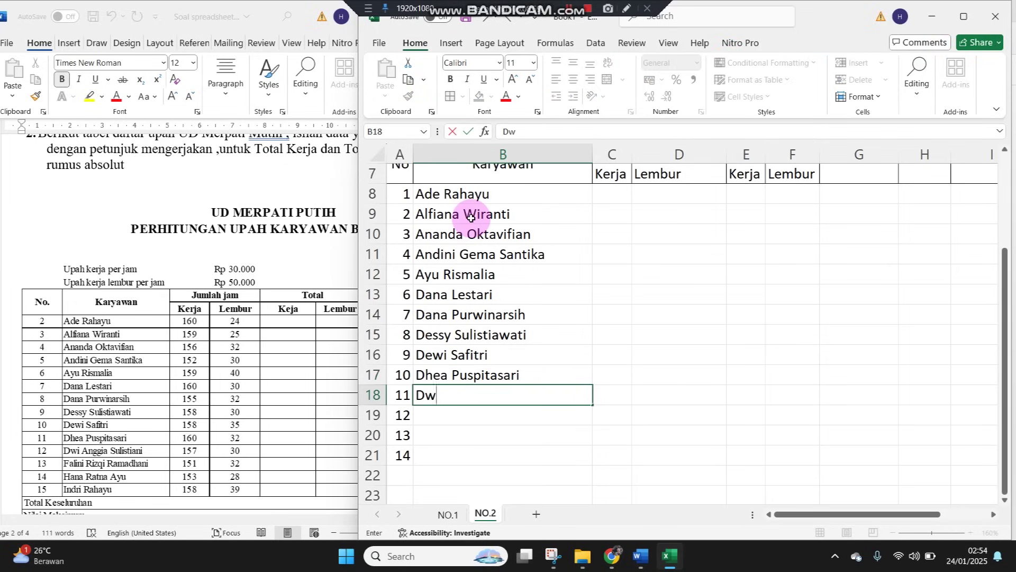
key("Return")
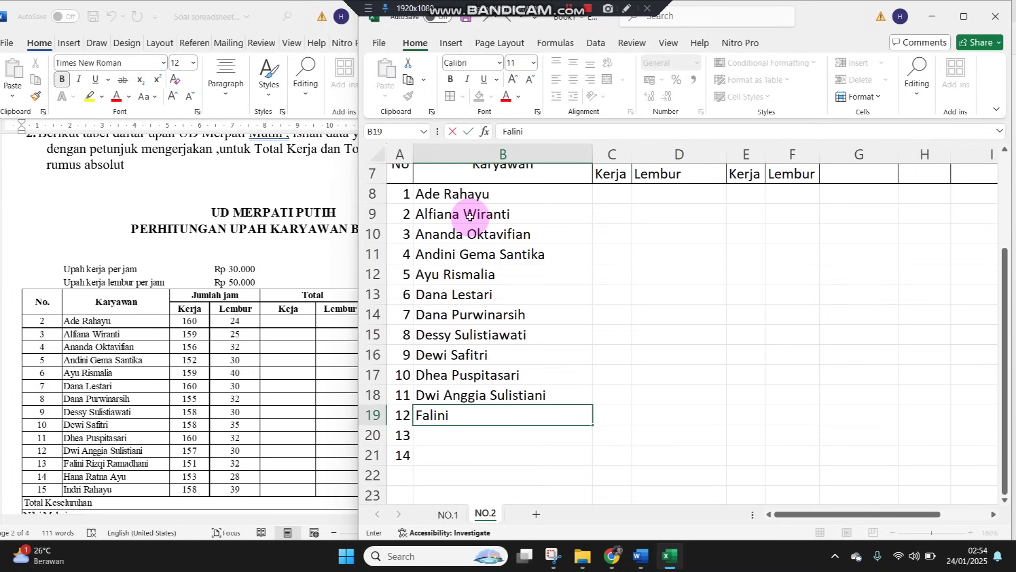
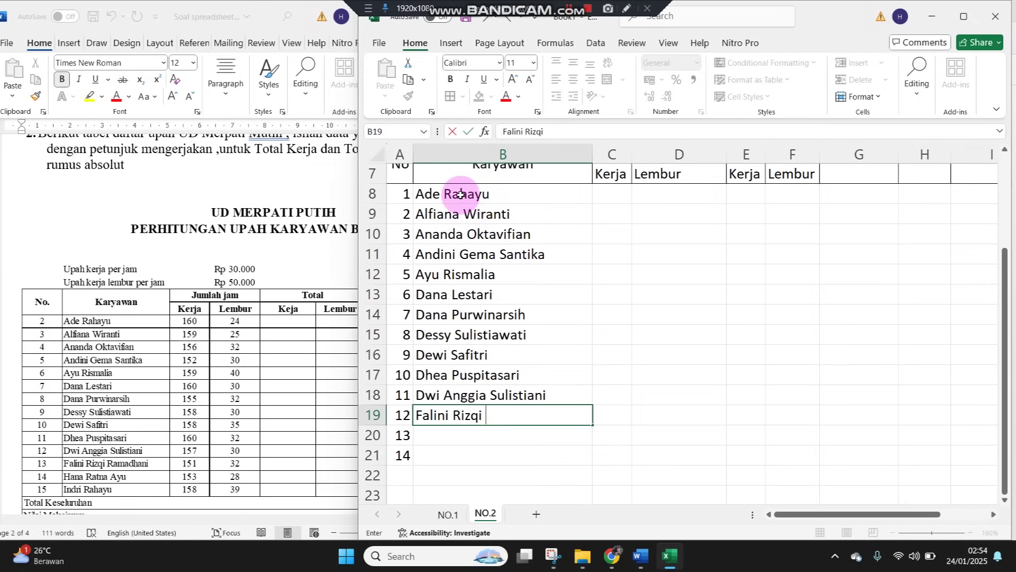
key("Return")
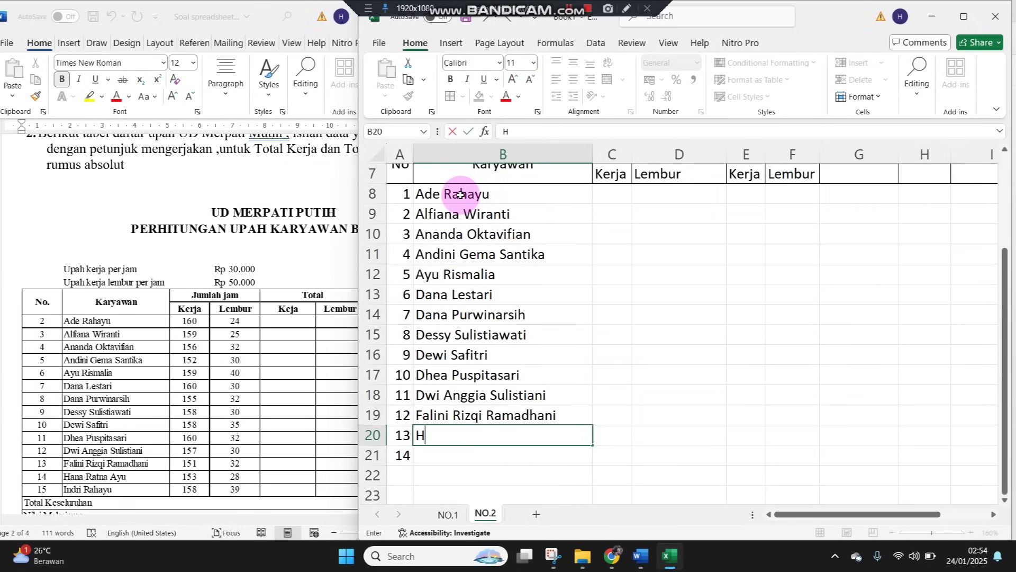
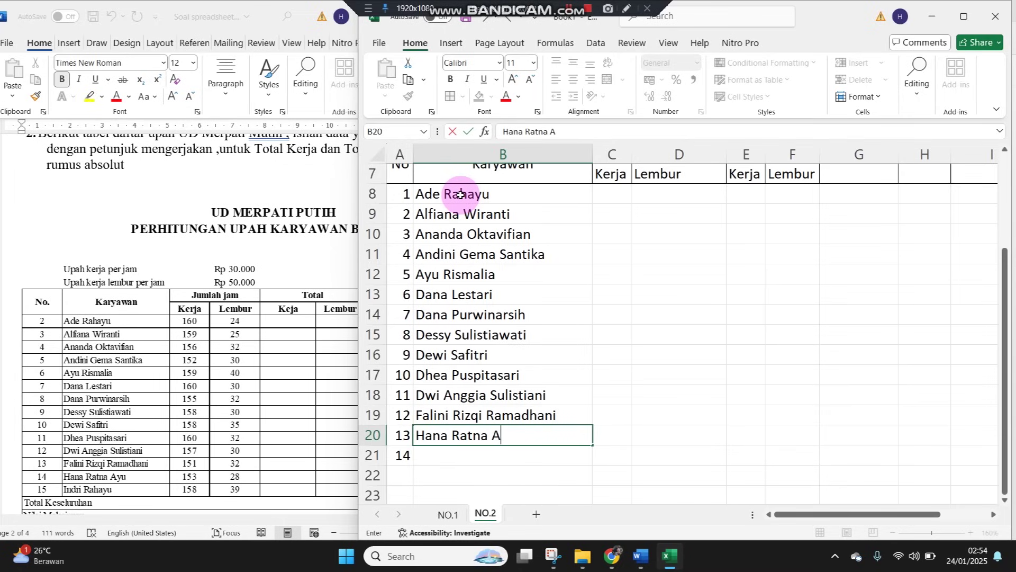
key("Return")
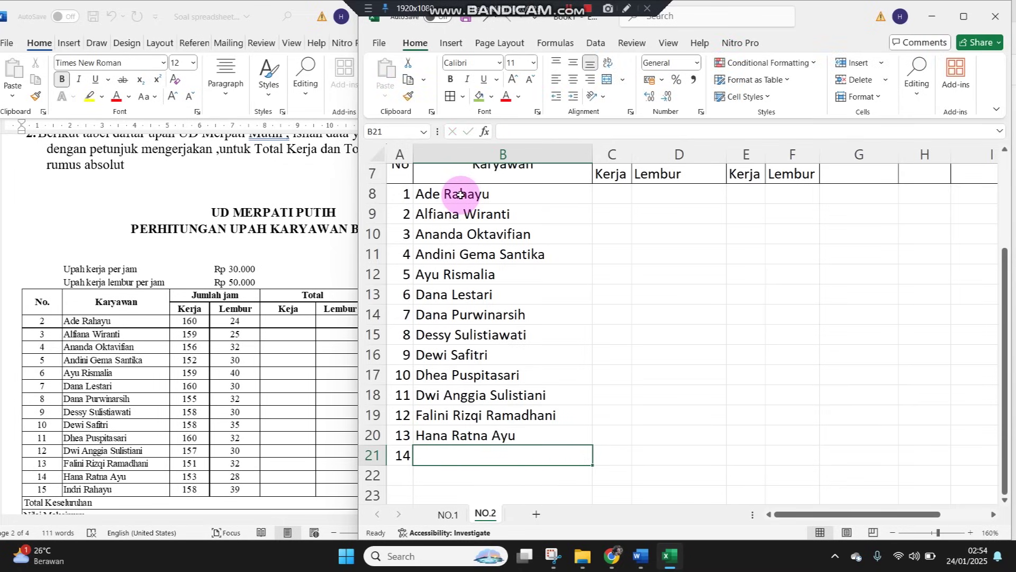
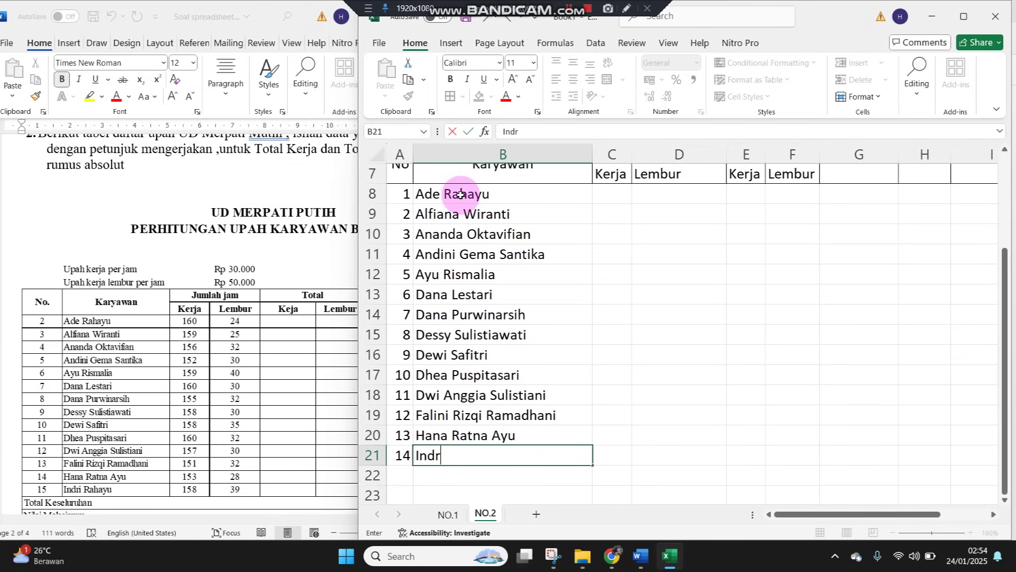
key("Return")
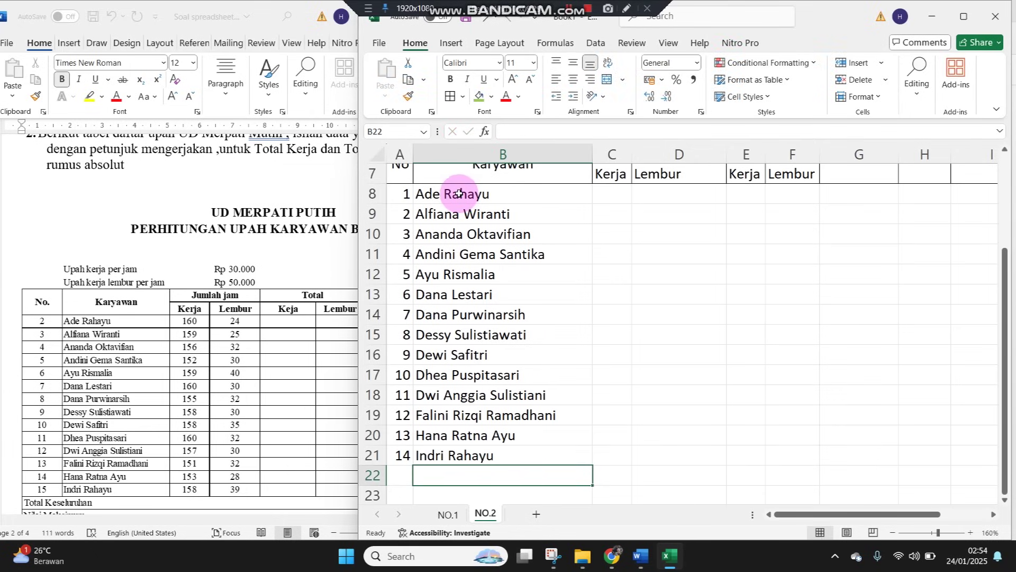
Label the total row 'Total Keseluruan' in A22
key("Left")
type("Total")
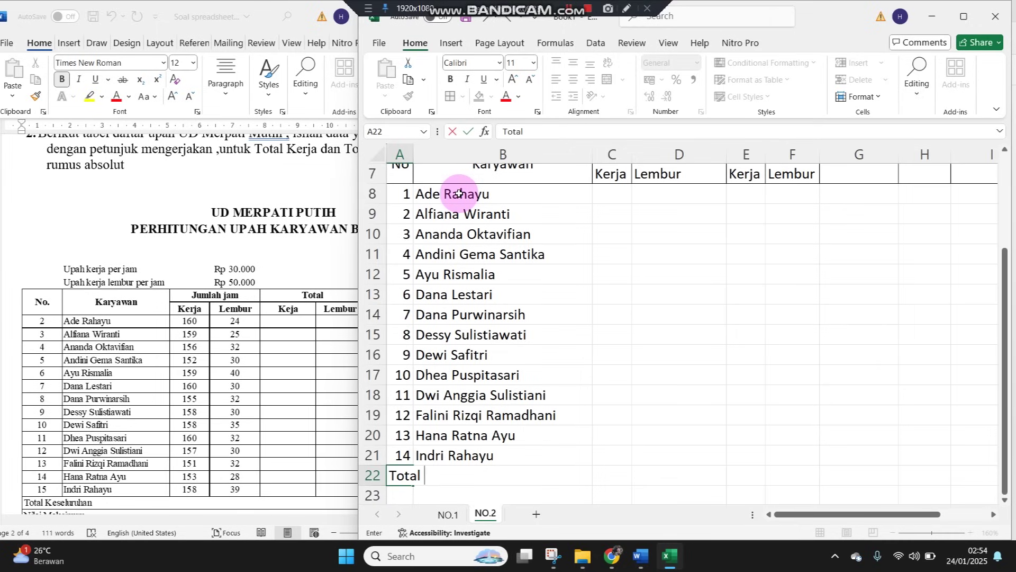
type(" Keseluruan")
key("Return")
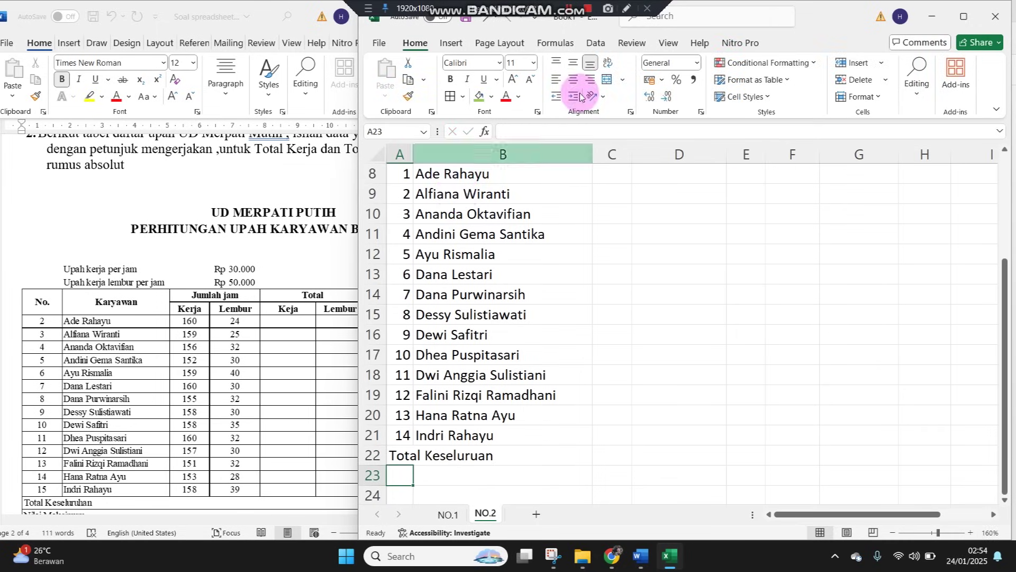
Apply All Borders to the employee table range A8:I22
left_click(490, 256)
scroll(444, 270, "up", 2)
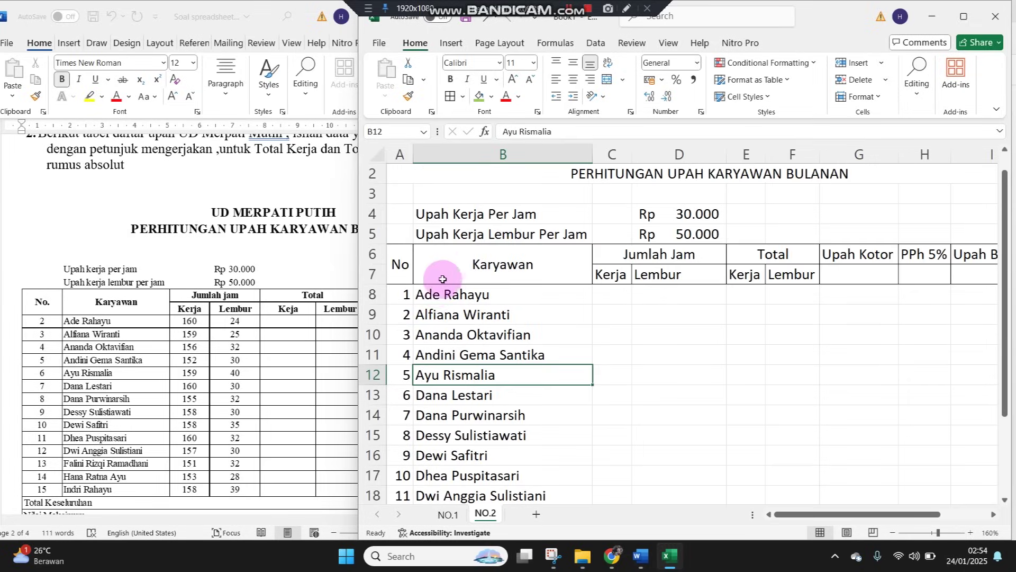
left_click_drag(414, 295, 768, 407)
left_click_drag(818, 514, 755, 508)
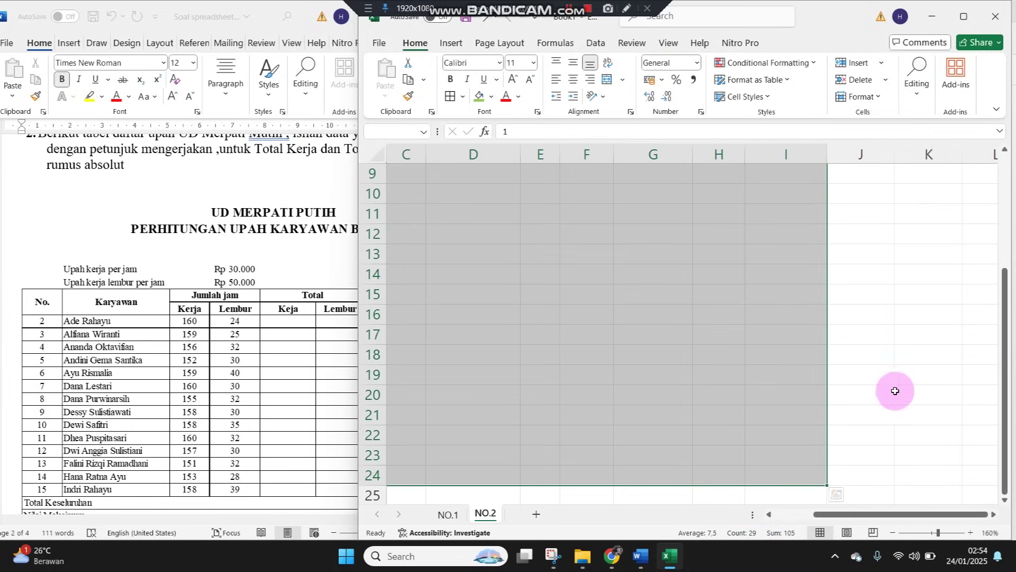
left_click(784, 514)
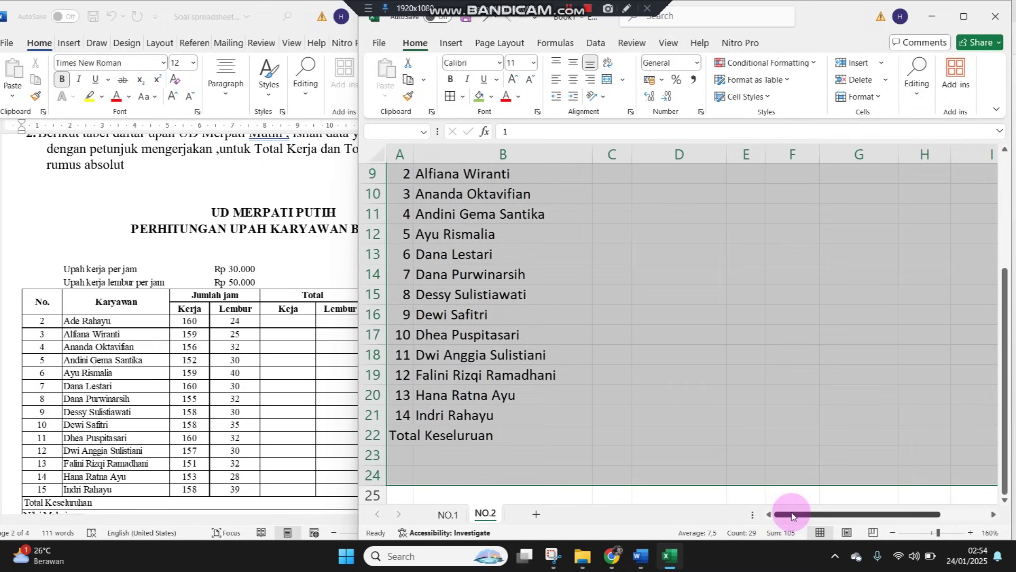
key("shift+Up")
key("shift+Up")
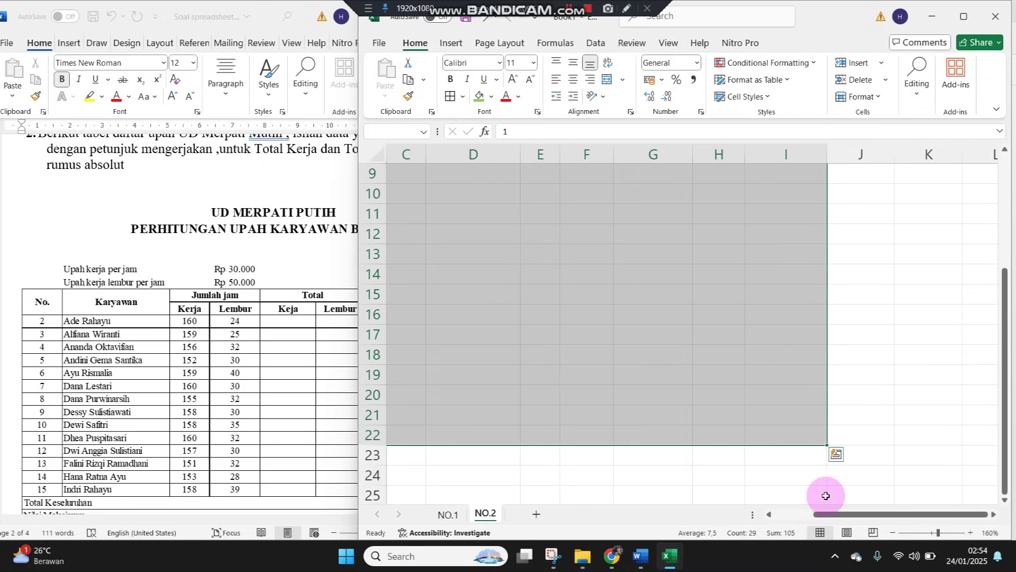
left_click(450, 97)
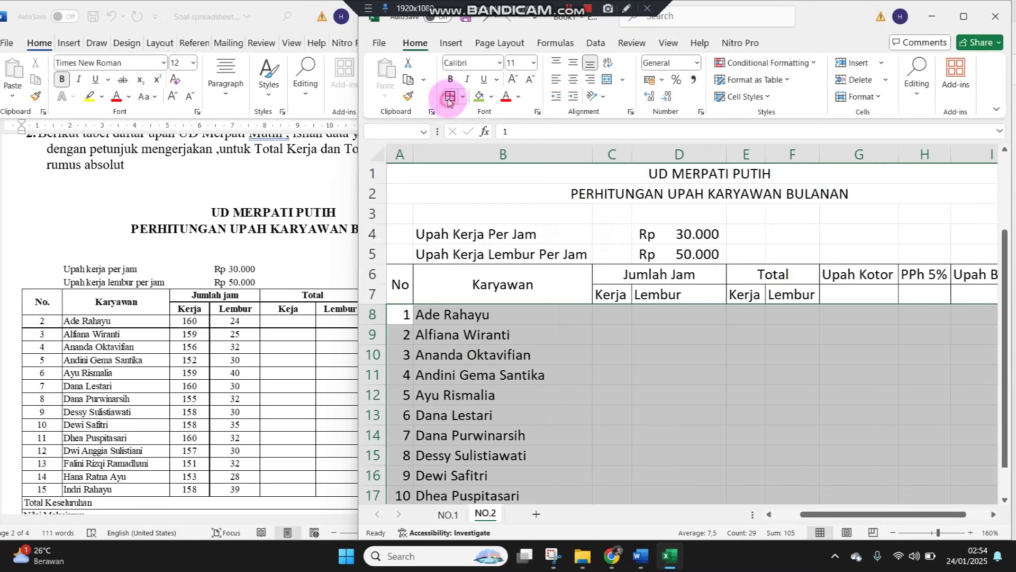
Merge and centre the Total Keseluruhan row across A22:H22
left_click_drag(365, 127, 200, 135)
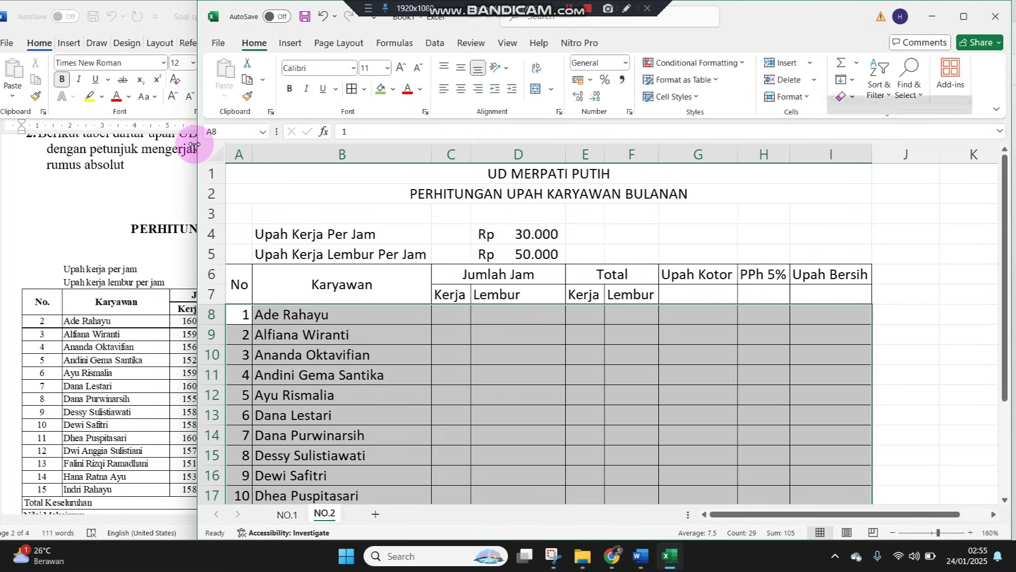
left_click(295, 454)
scroll(295, 412, "down", 2)
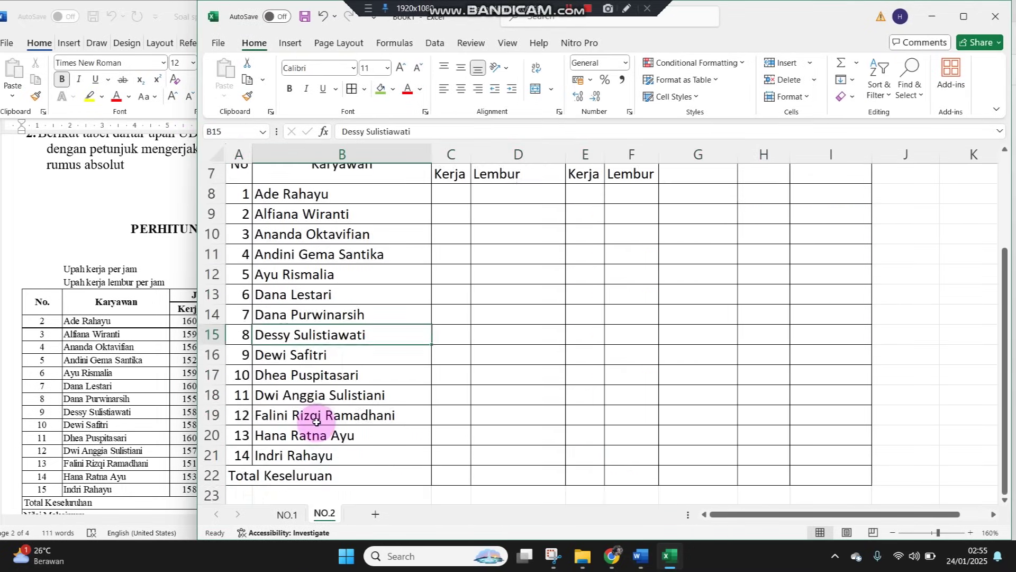
left_click(284, 475)
left_click_drag(233, 471, 744, 476)
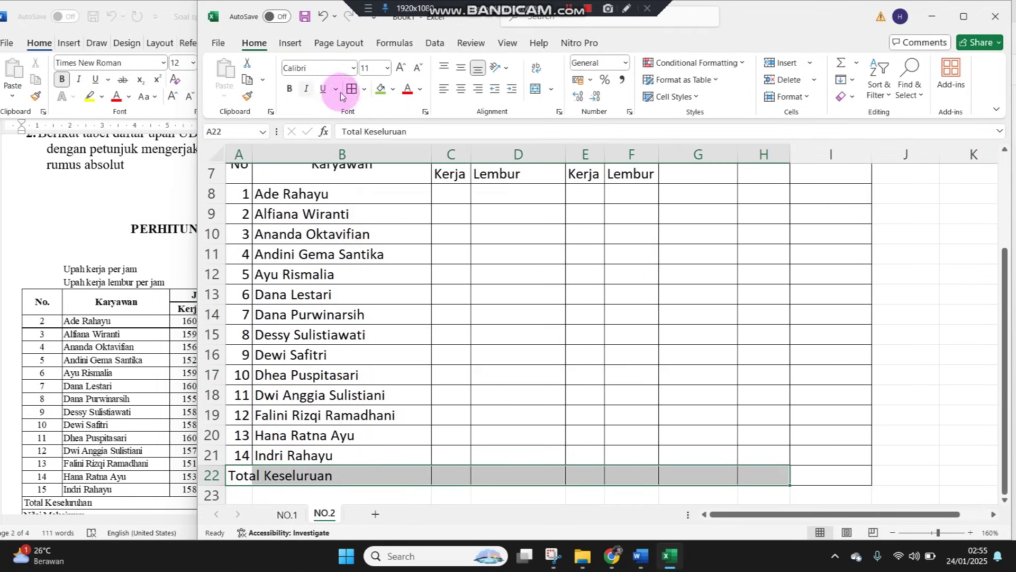
left_click(536, 89)
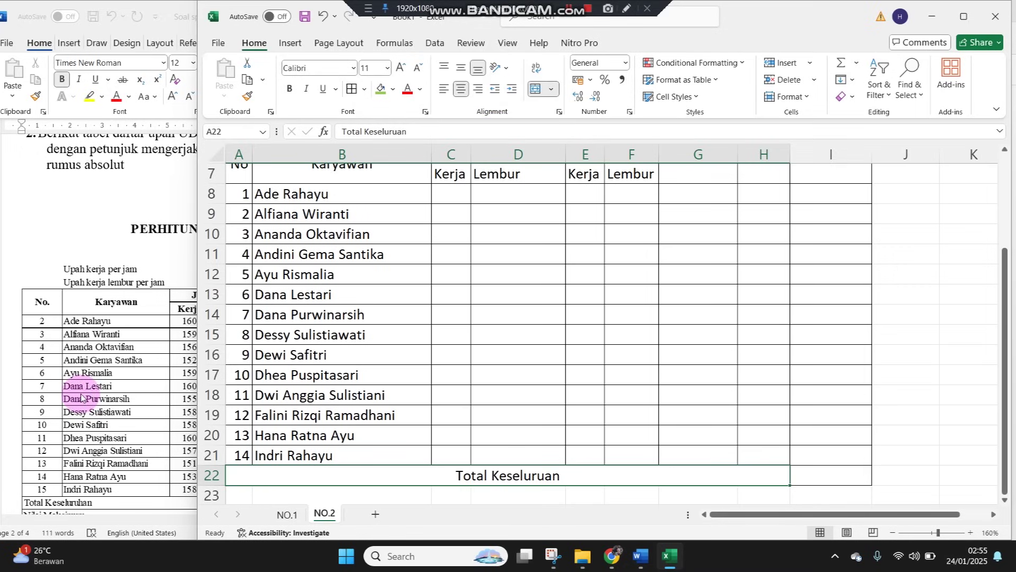
left_click(76, 392)
scroll(225, 429, "down", 2)
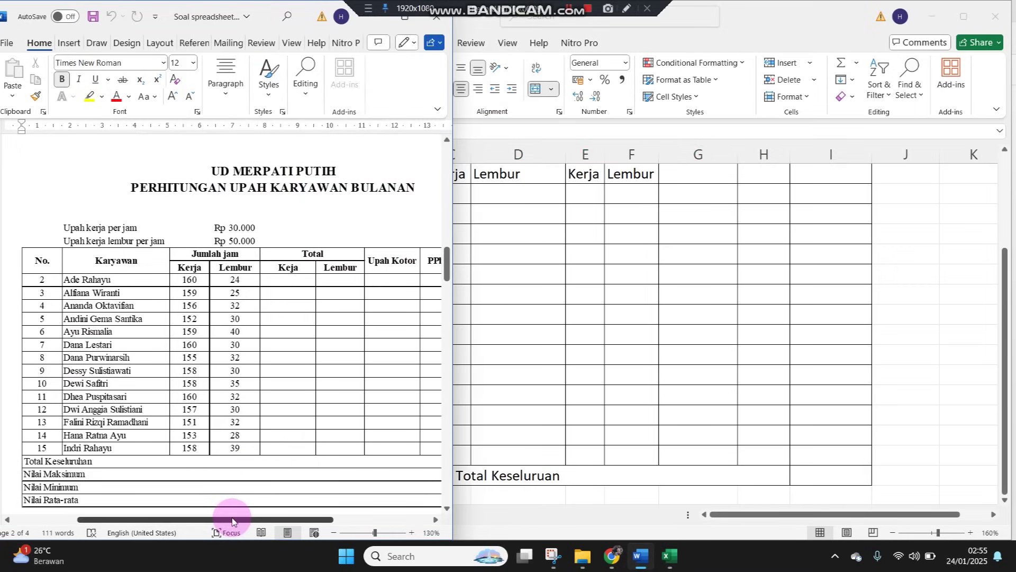
Left-align the total label and copy the merged row into row 23 as Nilai Maksimum
mouse_move(235, 519)
left_mouse_down()
mouse_move(333, 519)
mouse_move(222, 508)
mouse_move(240, 504)
left_mouse_up()
left_click(610, 282)
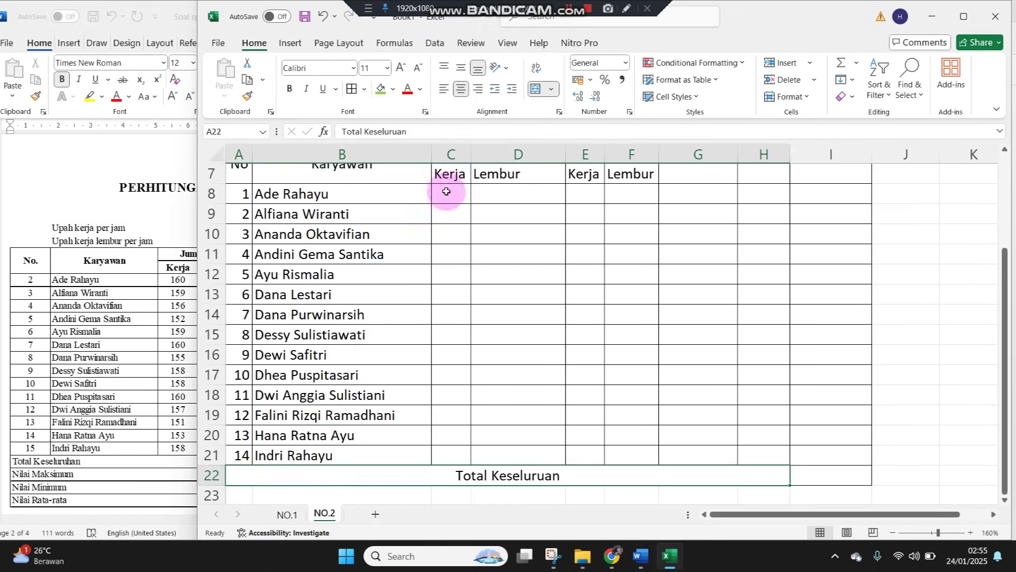
left_click(444, 89)
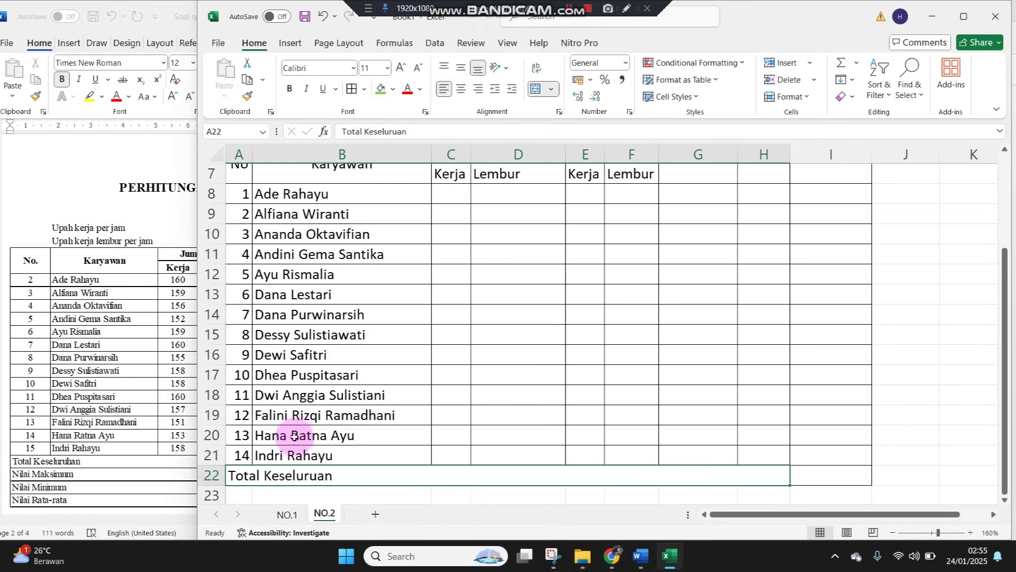
key("ctrl+c")
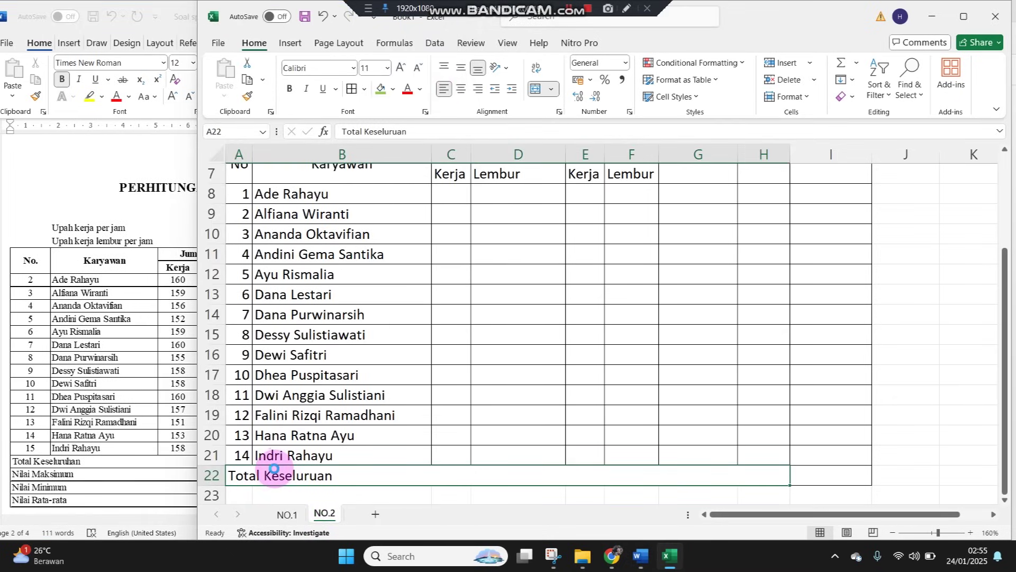
key("Down")
key("ctrl+v")
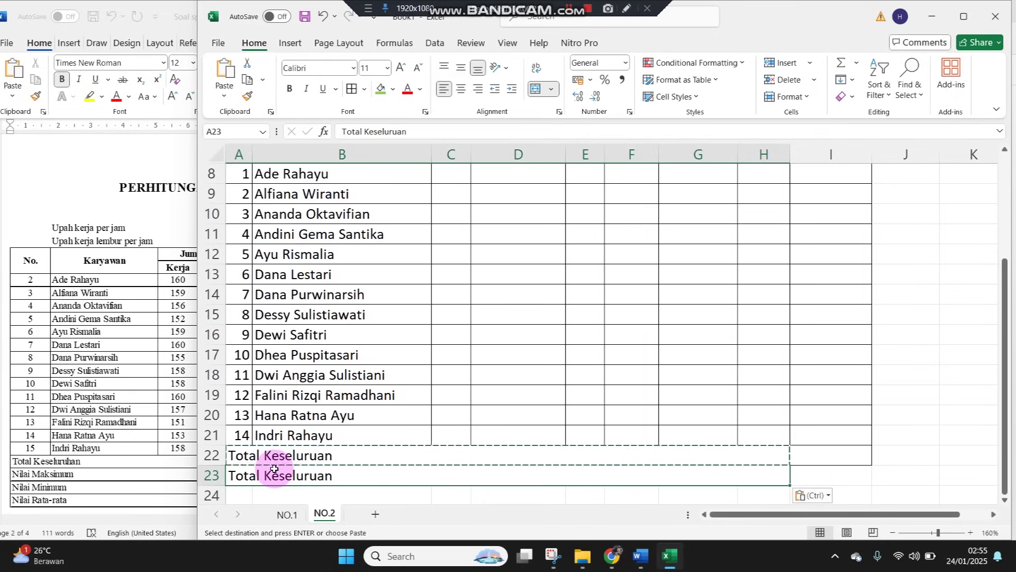
type("No")
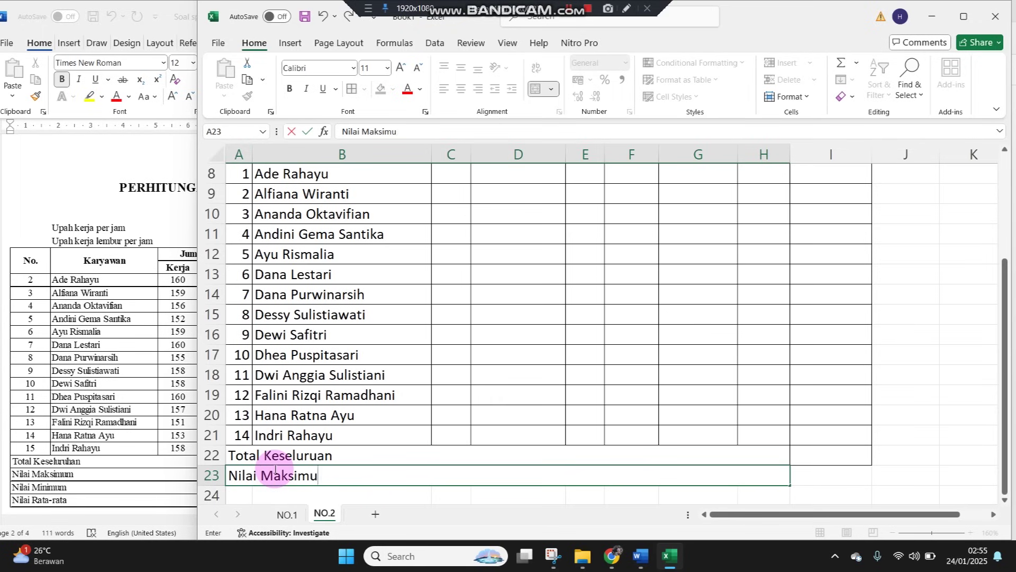
key("Return")
Copy the merged row into rows 24–25, labelled Nilai Minimum and Nilai Rata-rata
key("Up")
key("ctrl+c")
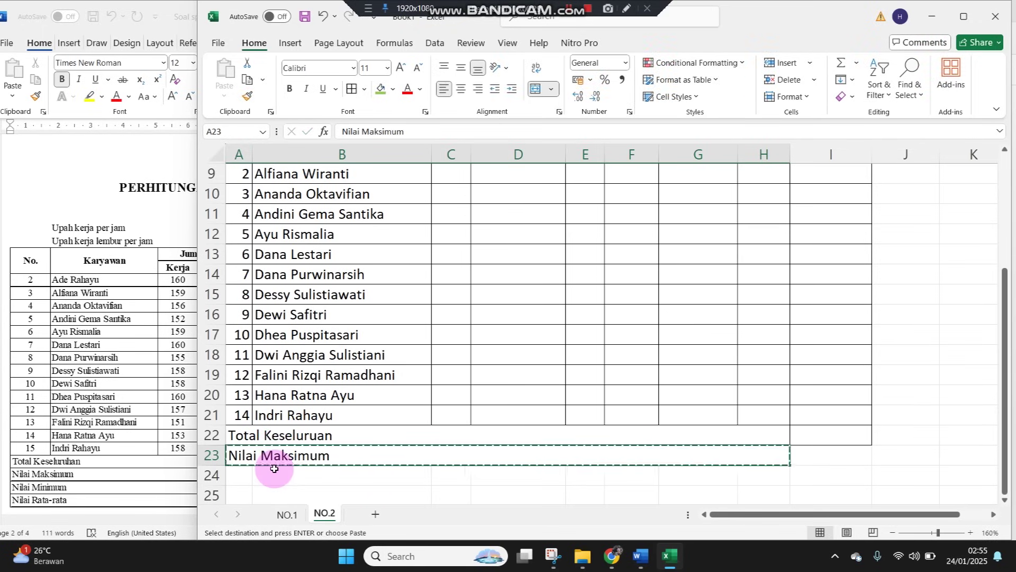
key("shift+Down")
key("shift+Down")
key("ctrl+v")
key("Down")
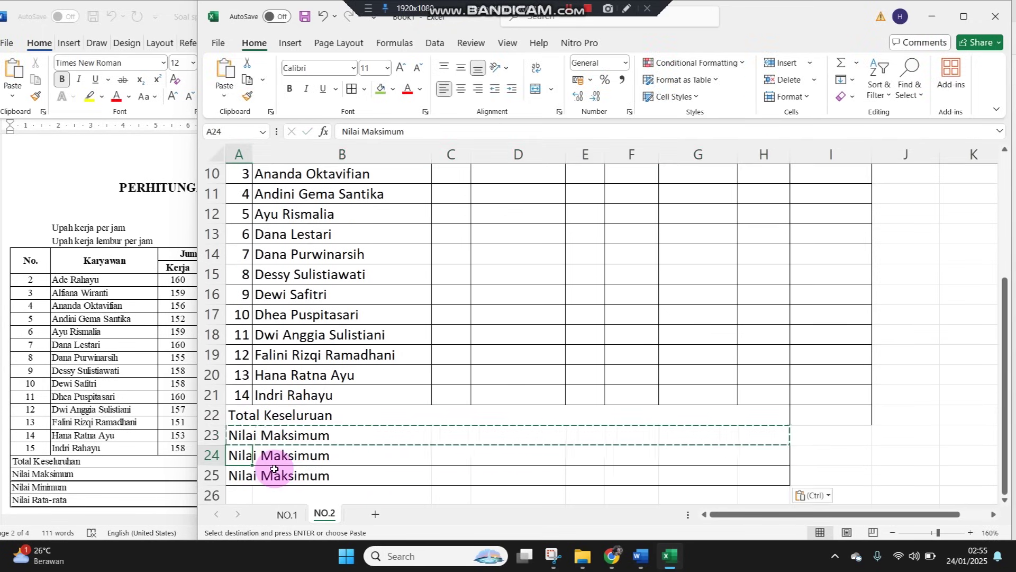
key("F2")
key("ctrl+shift+Left")
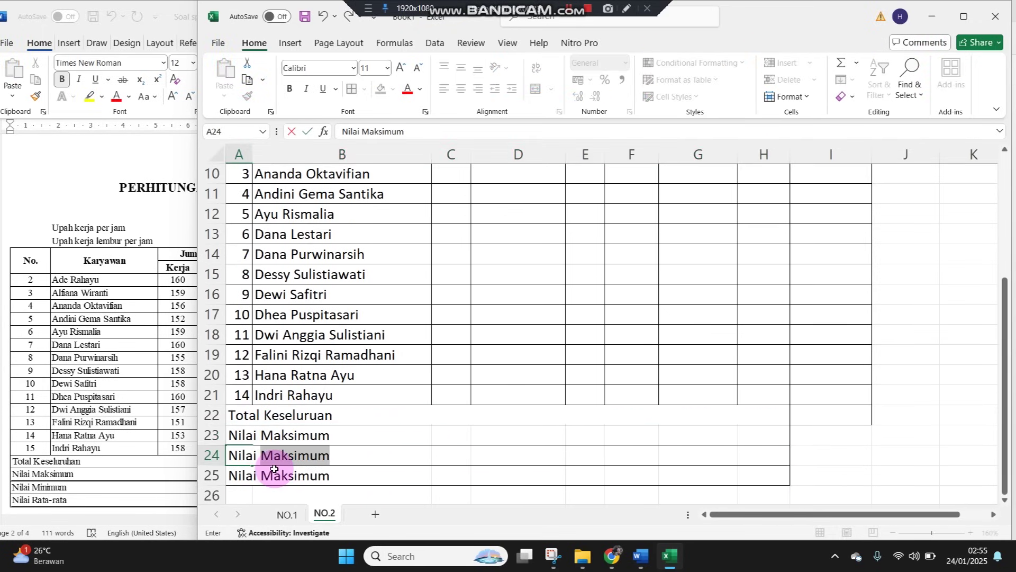
type("Min")
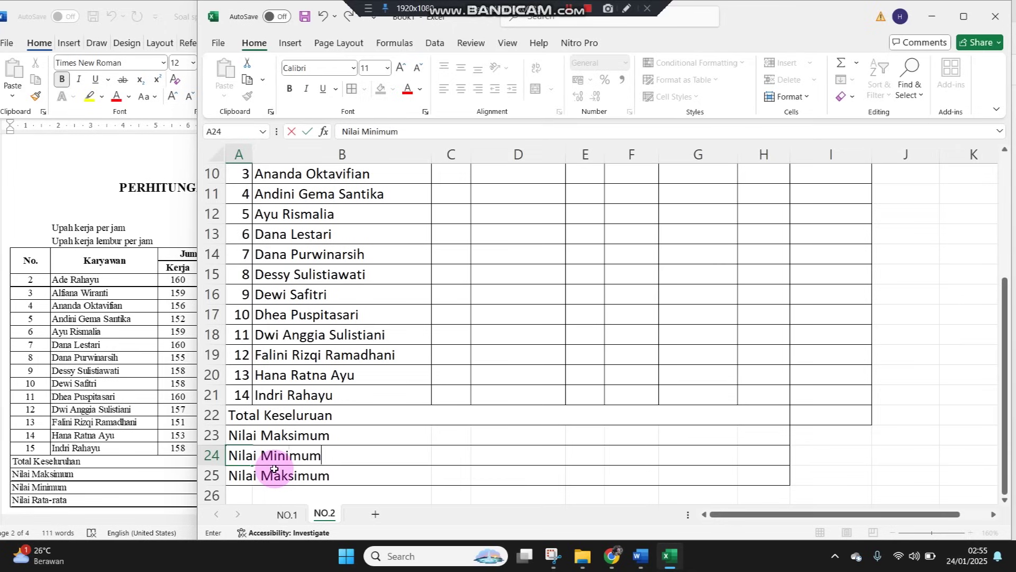
key("Return")
type("Nilai Rata")
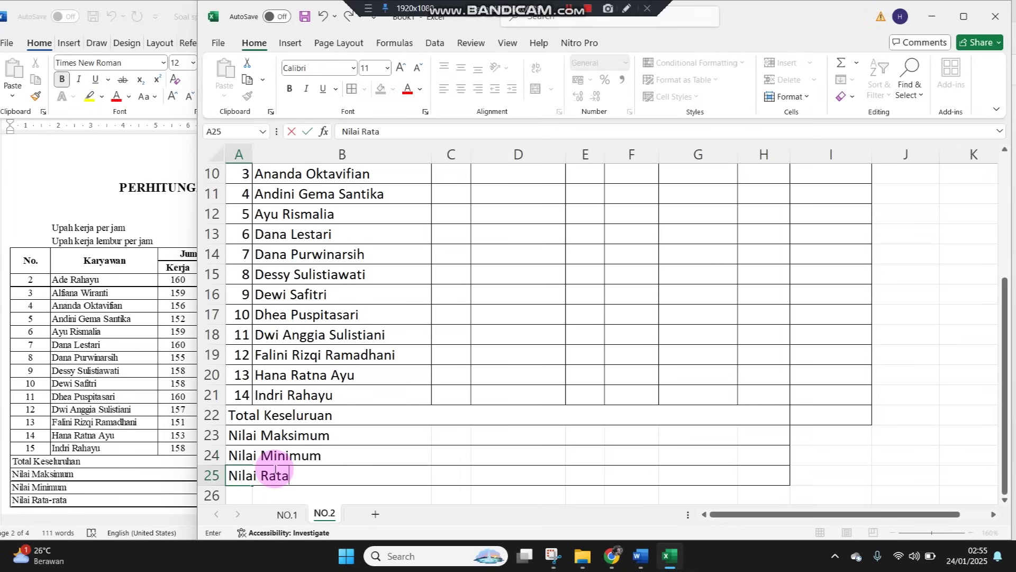
type("-rata")
key("Return")
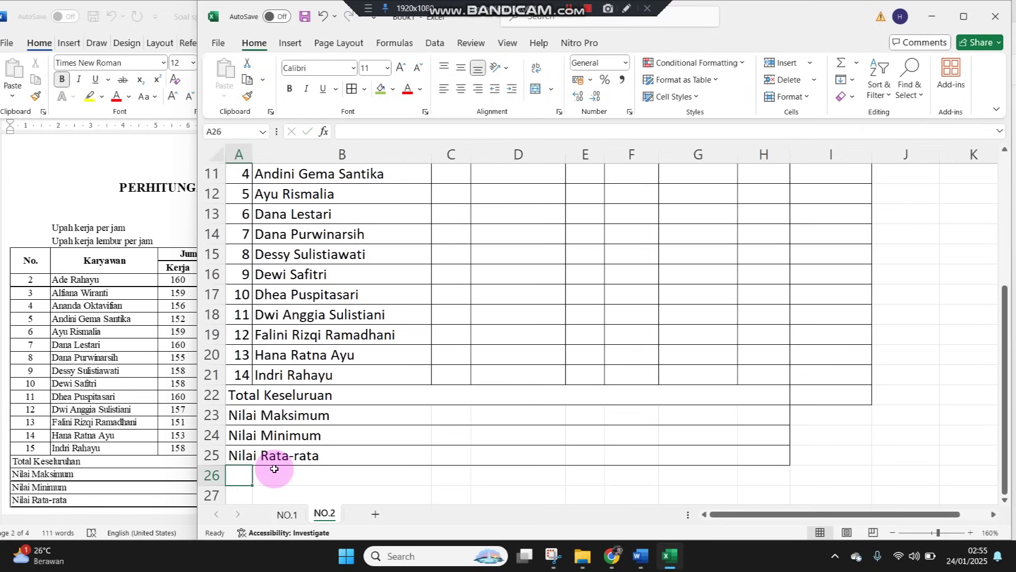
scroll(476, 355, "up", 4)
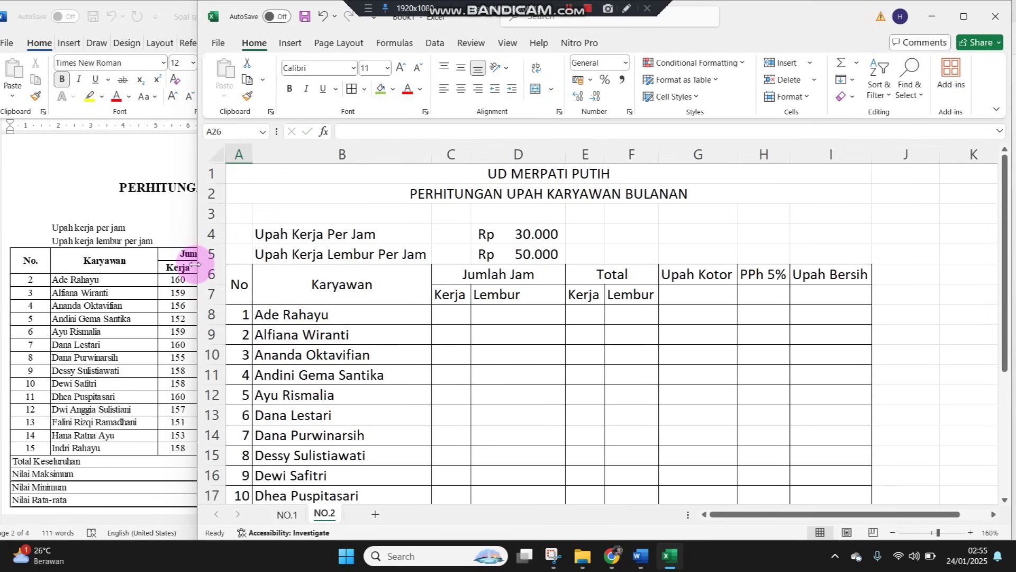
Make the table heading rows 6–7 and title rows 1–2 bold
left_click_drag(212, 273, 209, 293)
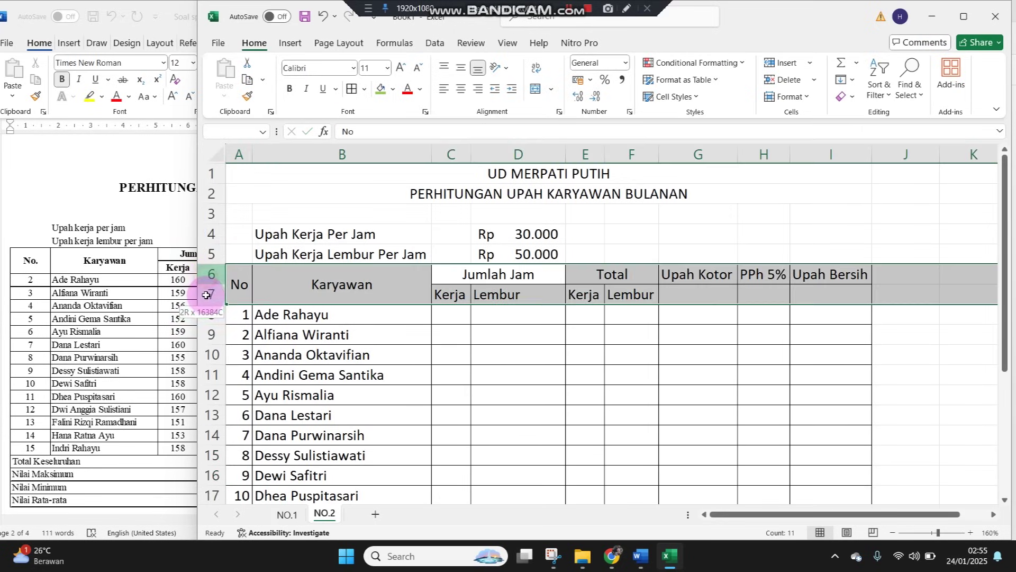
left_click(289, 89)
left_click(221, 173)
left_click_drag(221, 173, 211, 195)
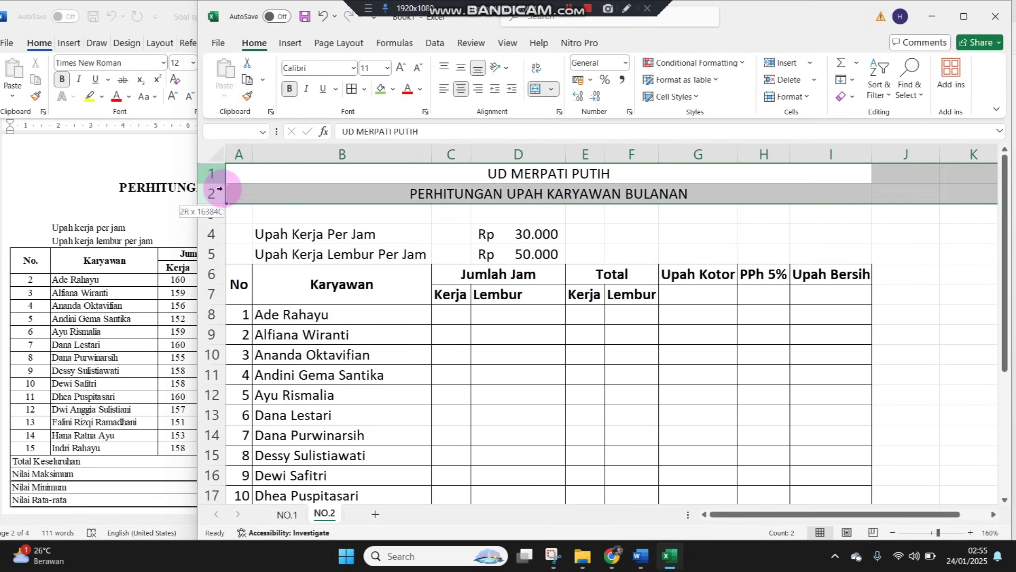
left_click(289, 88)
Check the Word assignment document, then return to the NO.2 sheet at cell E8
left_click(174, 261)
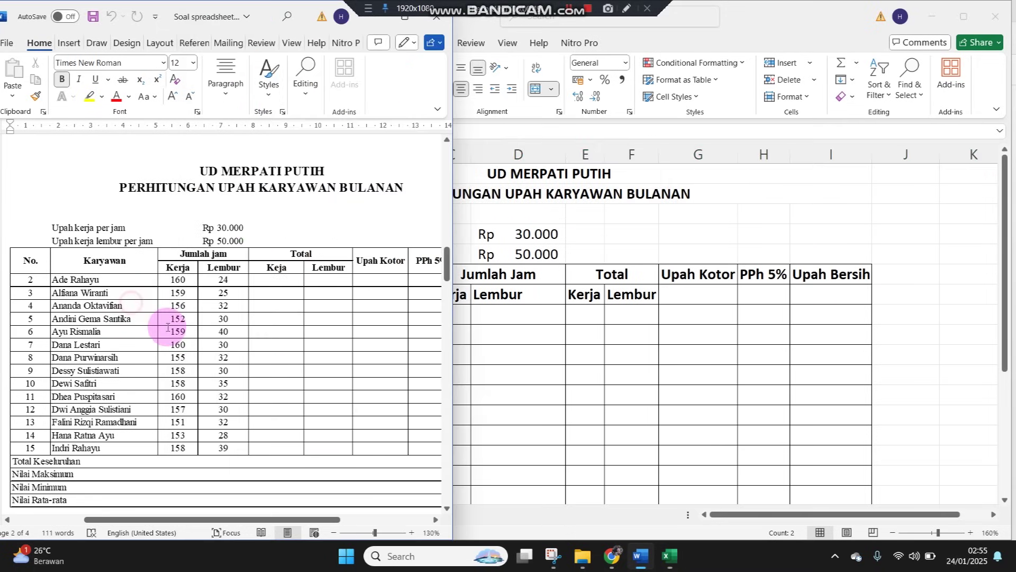
scroll(217, 368, "down", 5)
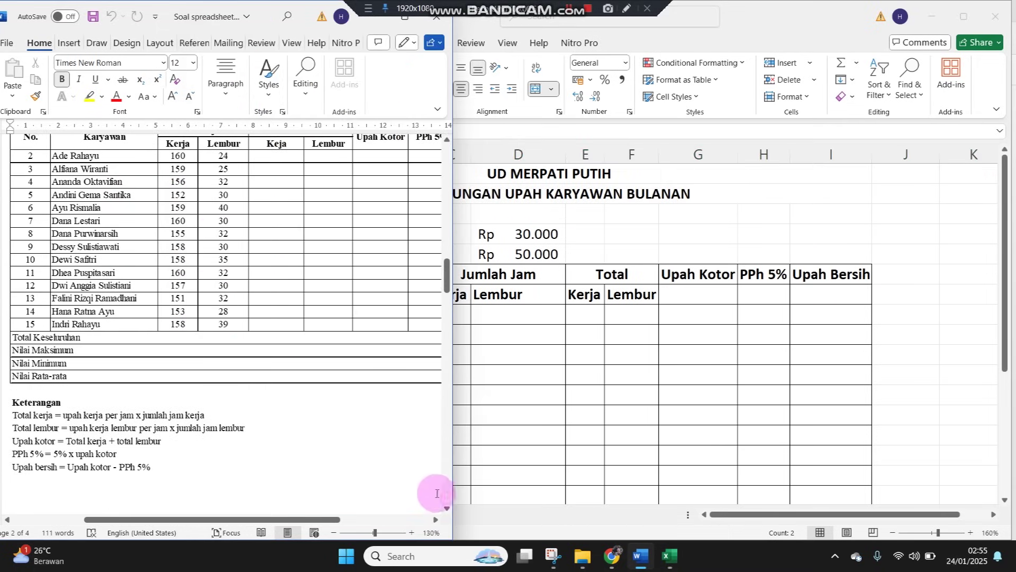
left_click(413, 531)
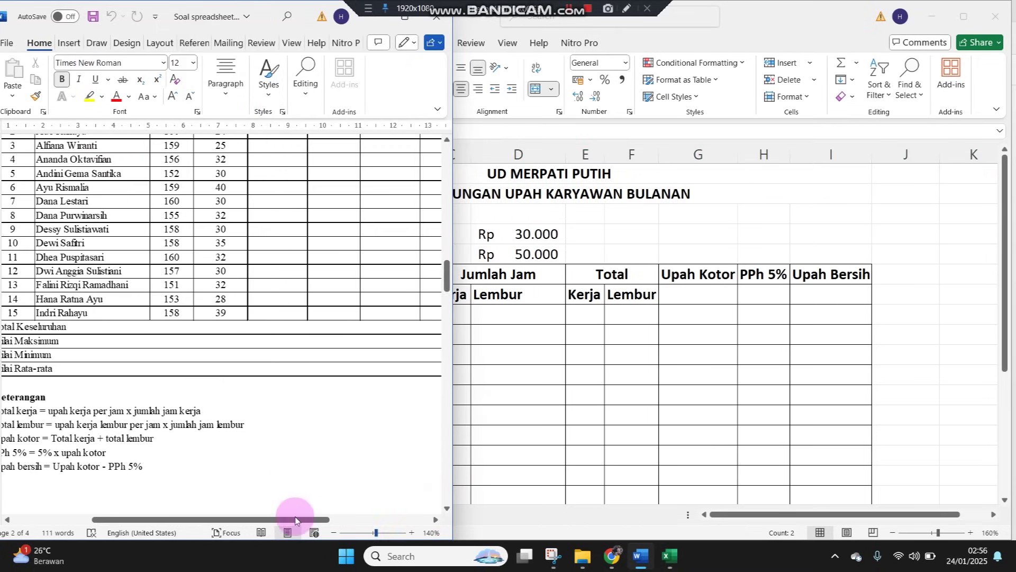
left_click_drag(213, 520, 201, 499)
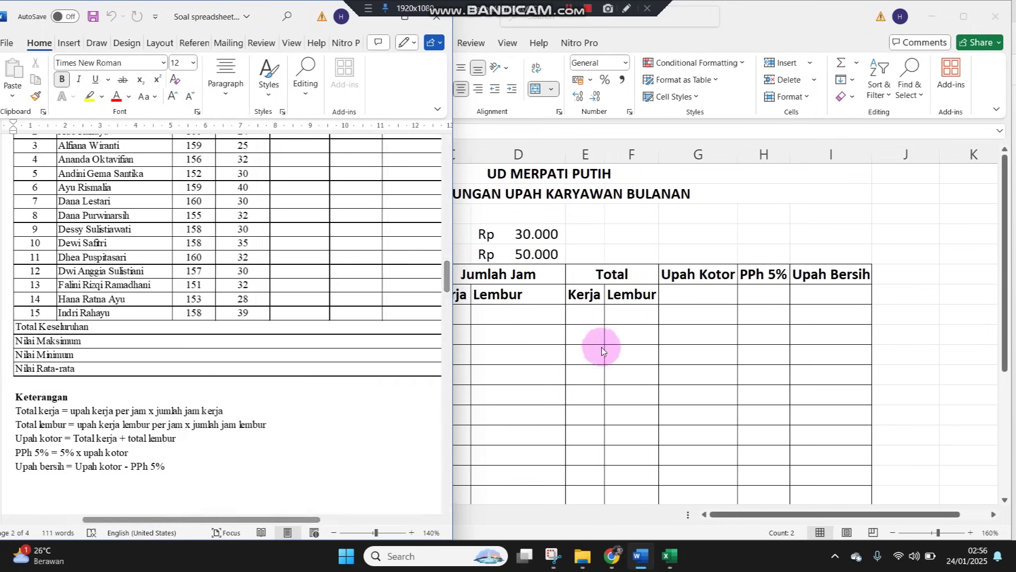
left_click(603, 347)
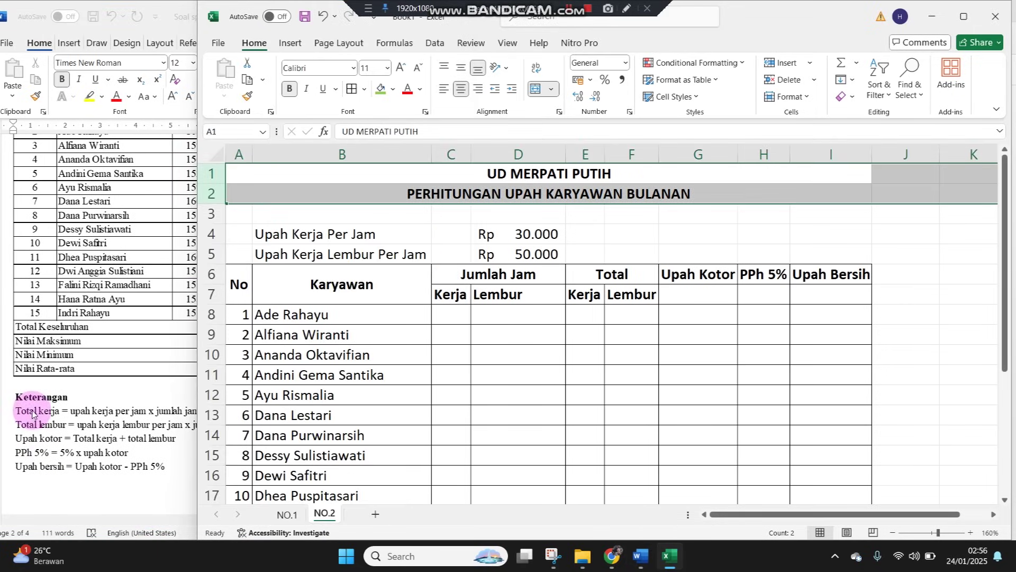
left_click(445, 313)
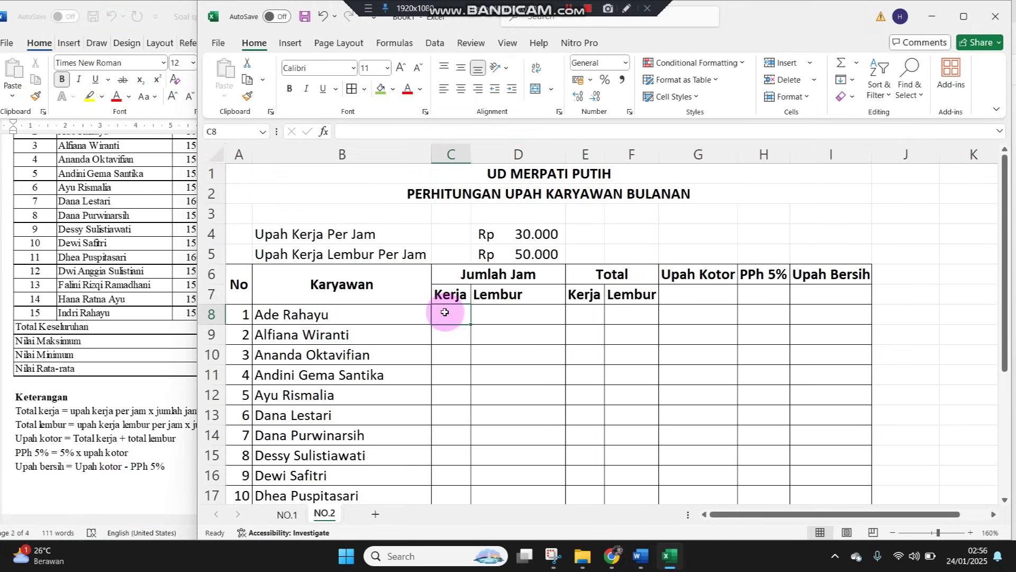
left_click(81, 423)
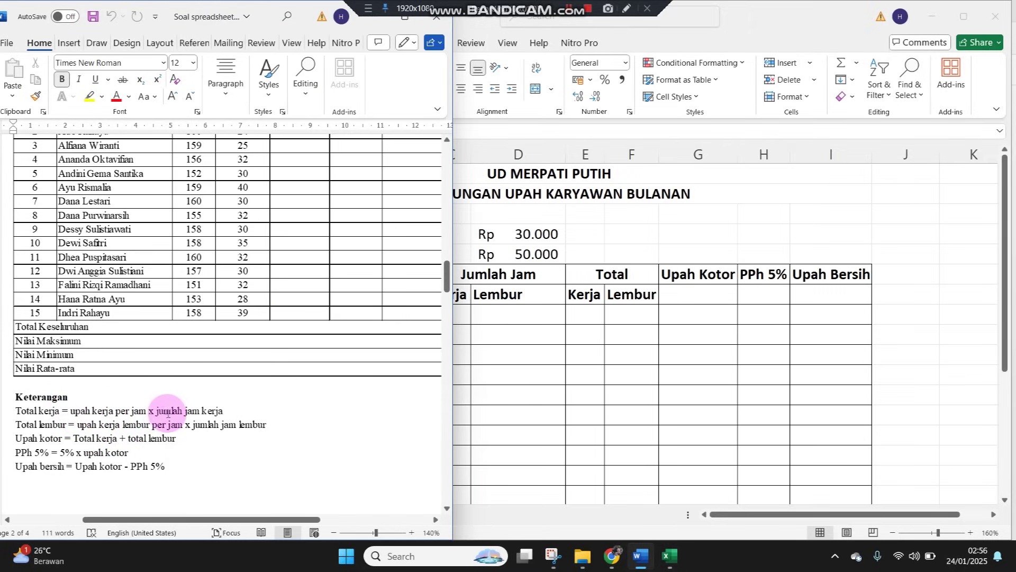
left_click(568, 354)
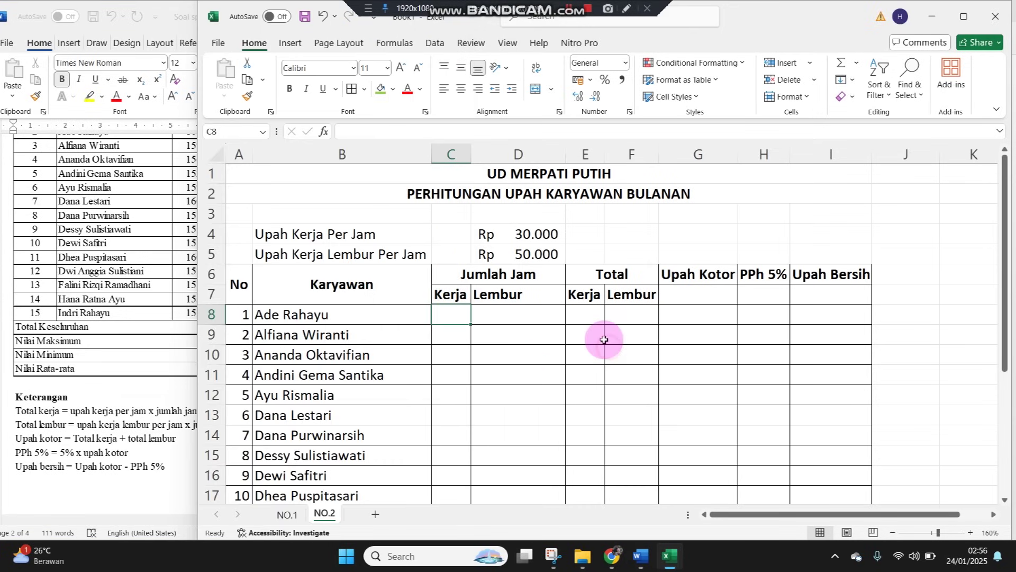
left_click(589, 317)
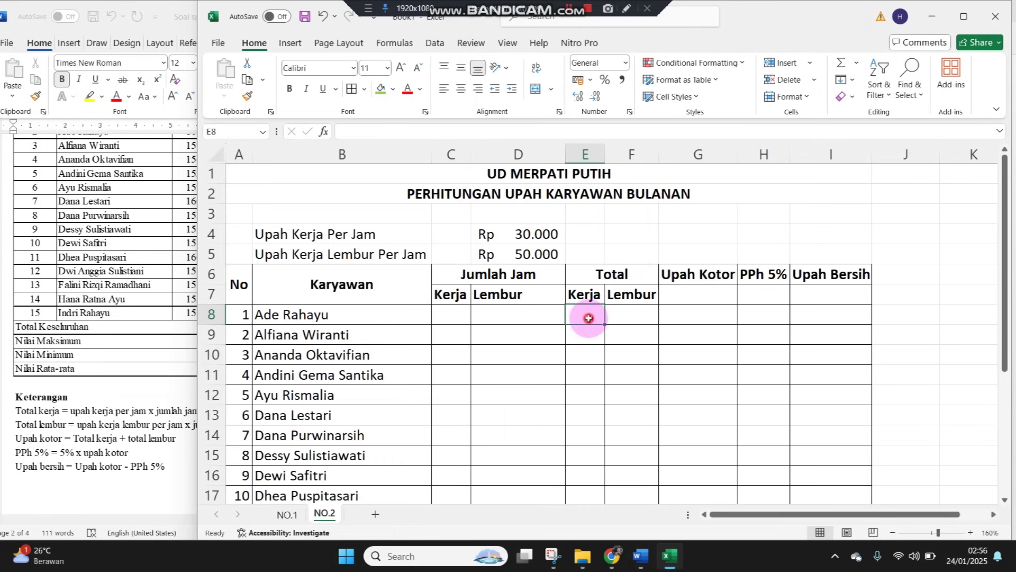
Resize the Excel window beside the Word source table, with Kerja cell C8 selected
left_click(494, 275)
left_click(461, 313)
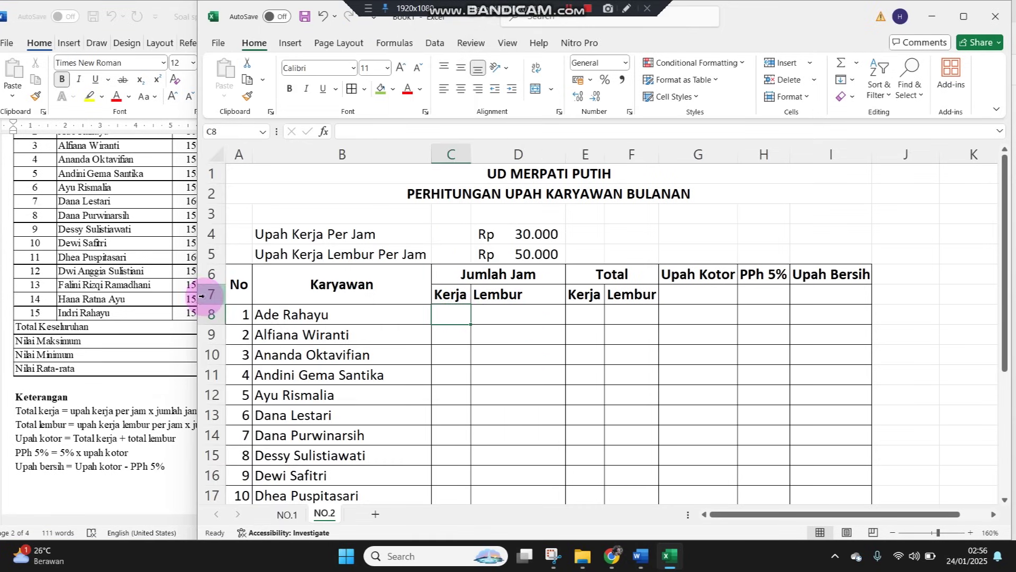
left_click(121, 274)
scroll(163, 268, "up", 5)
left_click(562, 300)
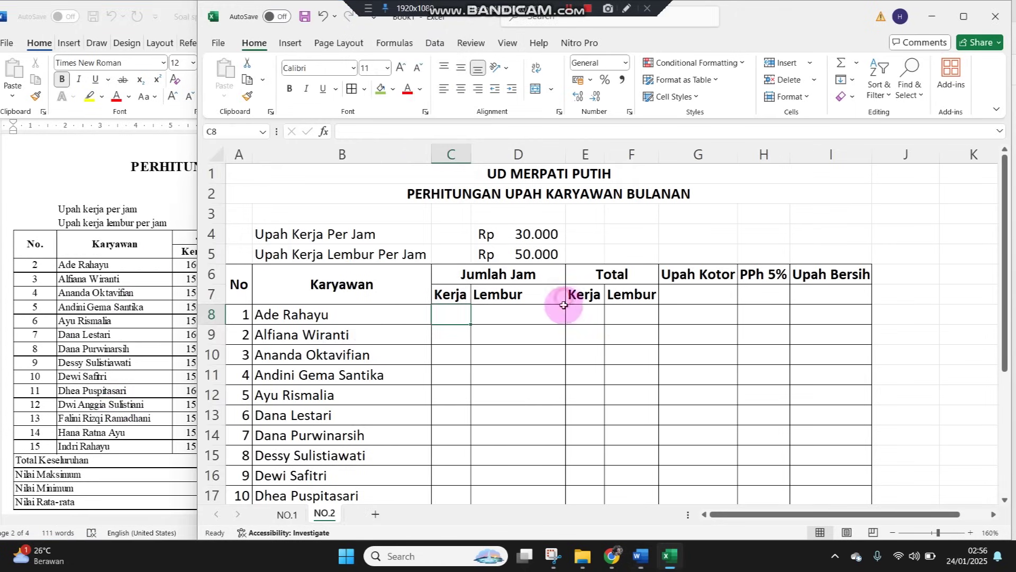
left_click_drag(196, 267, 254, 268)
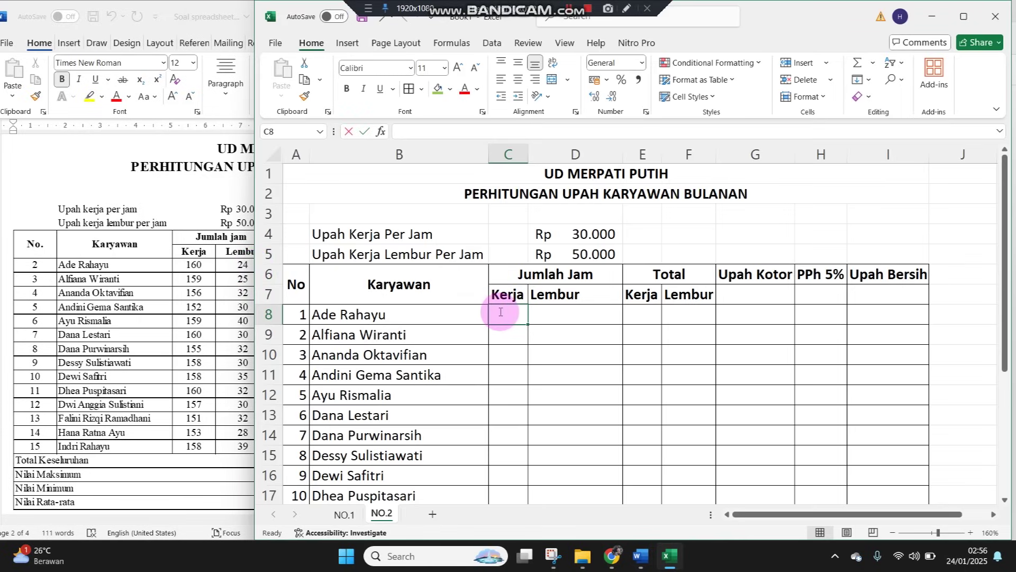
type("160")
Enter Kerja hours 160, 159, 156, 152, 159, 160, 155 into C8:C14
key("Return")
type("1")
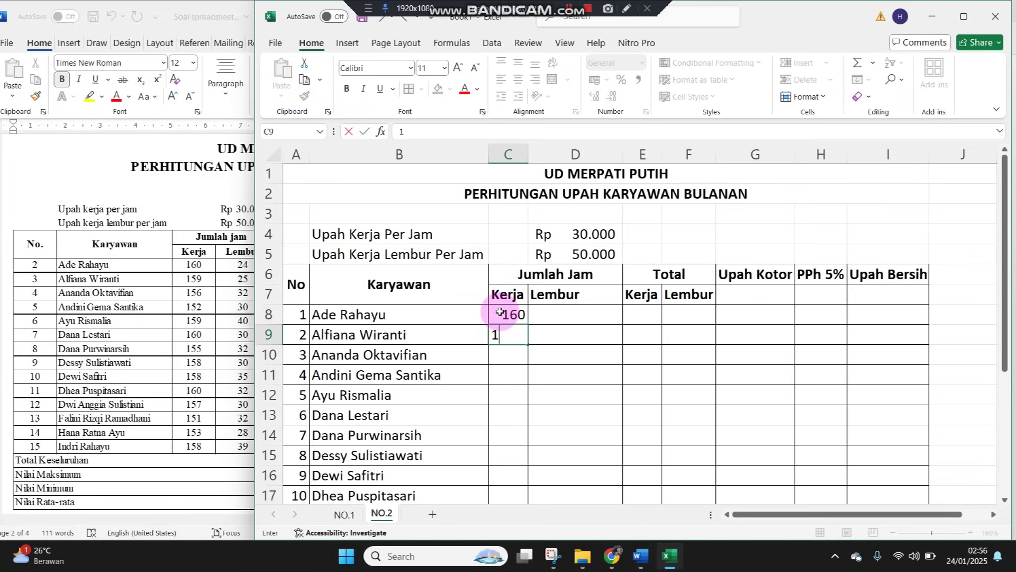
key("Return")
type("156")
key("Return")
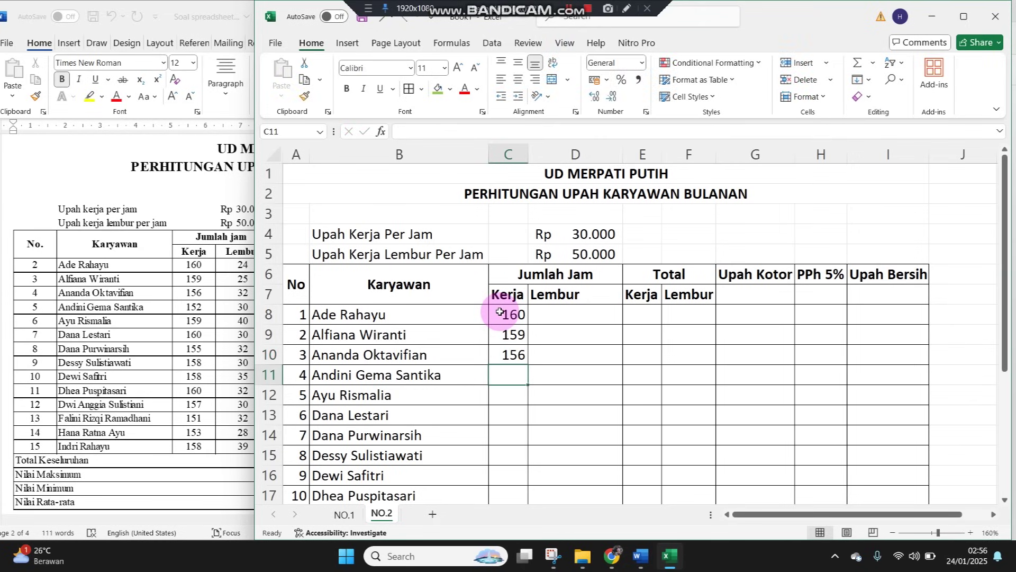
type("1")
key("Return")
type("1")
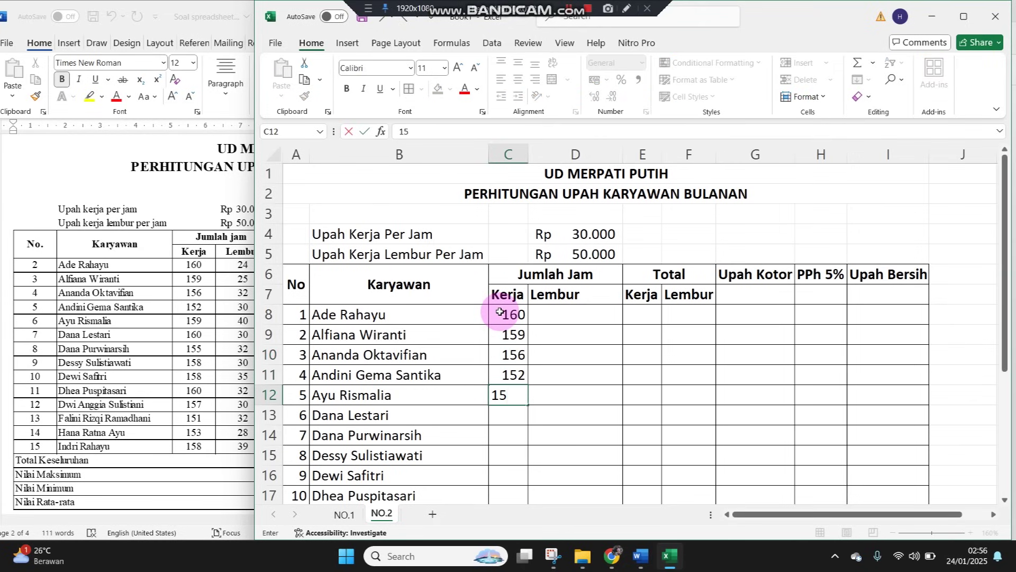
key("Return")
type("1")
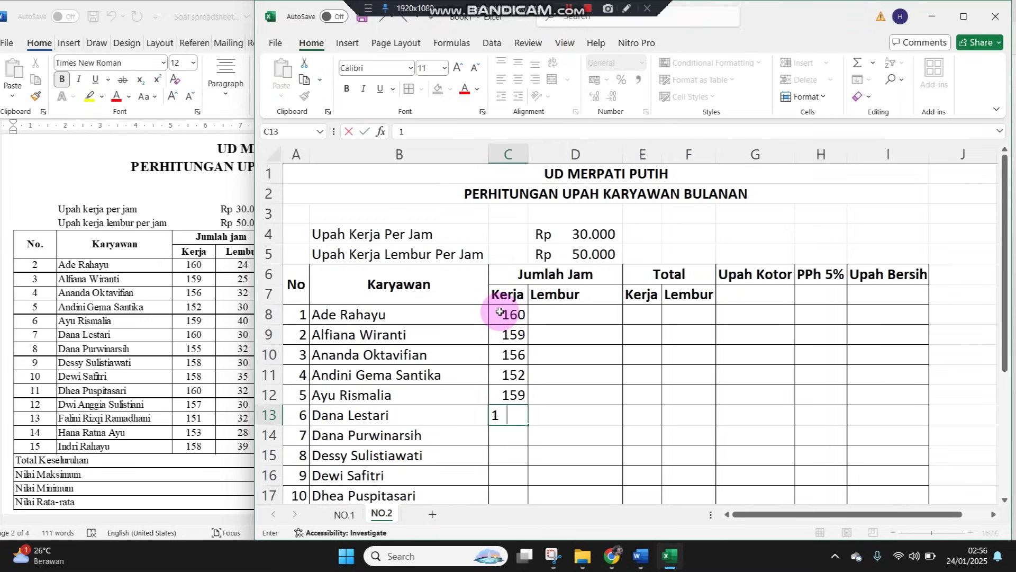
key("Return")
type("155")
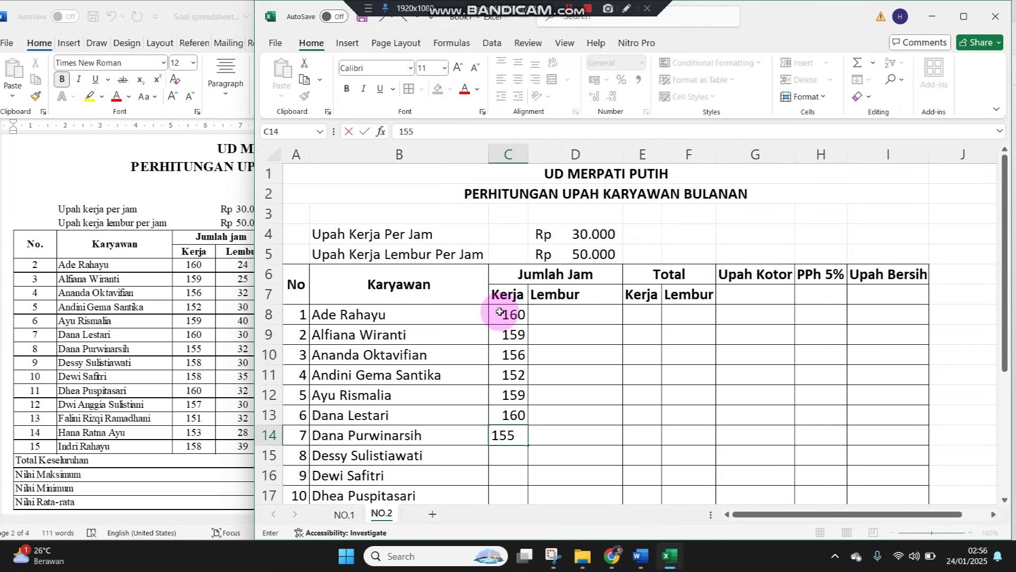
key("Return")
Enter Kerja hours 158, 158, 160, 157, 151, 153, 158 into C15:C21
type("158")
key("Return")
type("158")
key("Return")
type("1")
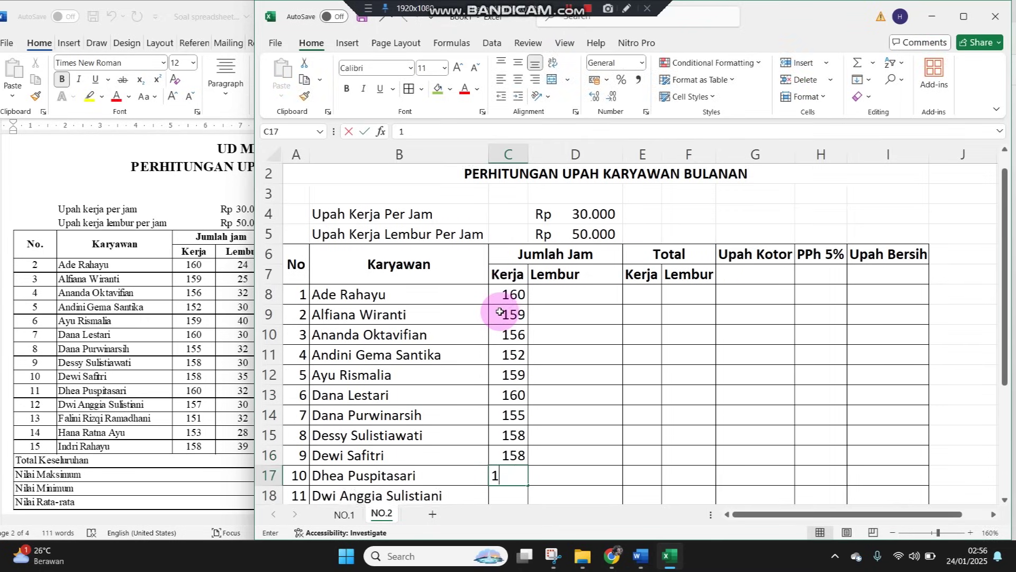
type("60")
key("Return")
type("1")
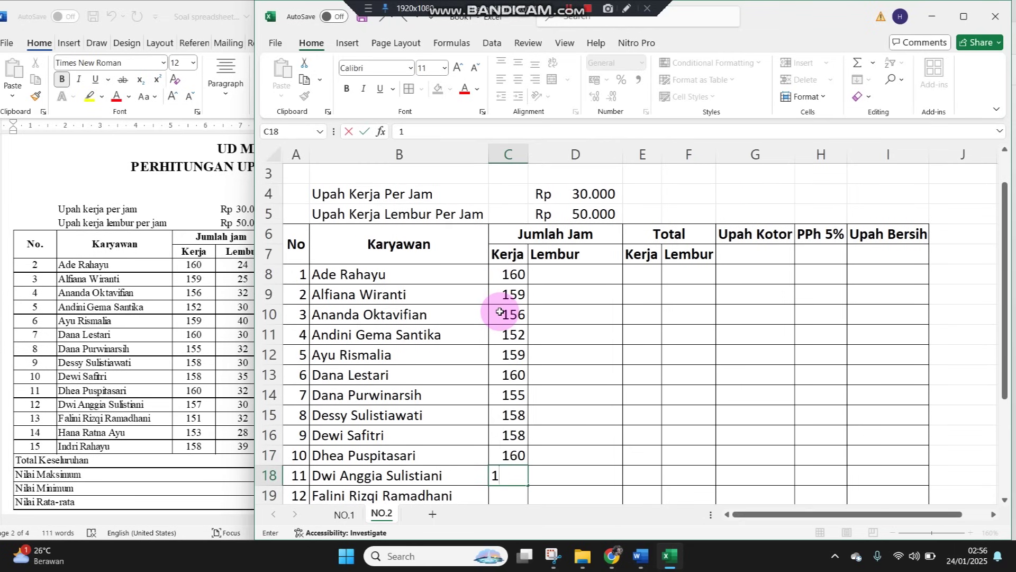
type("57")
key("Return")
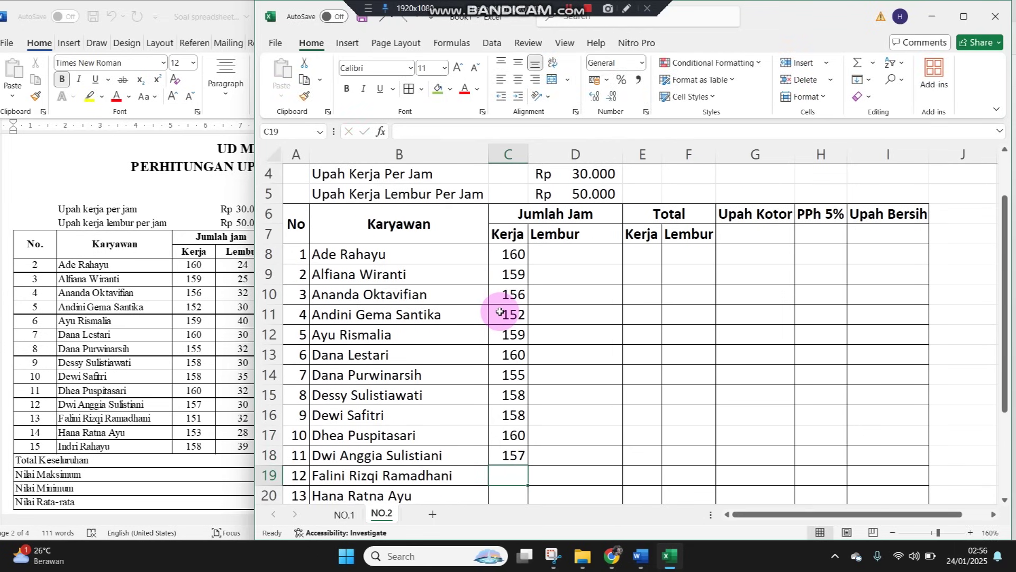
type("151")
key("Return")
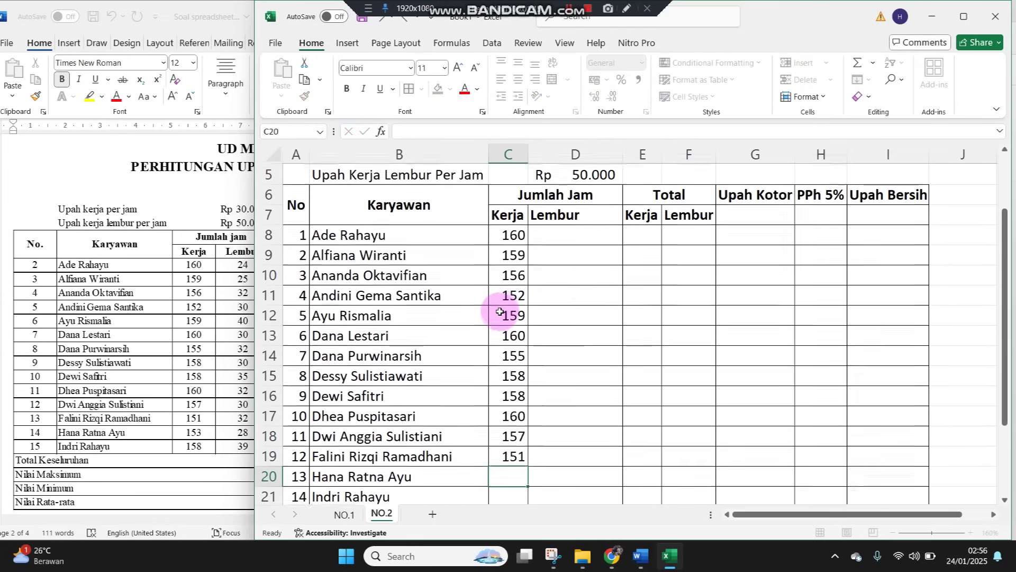
type("153")
key("Return")
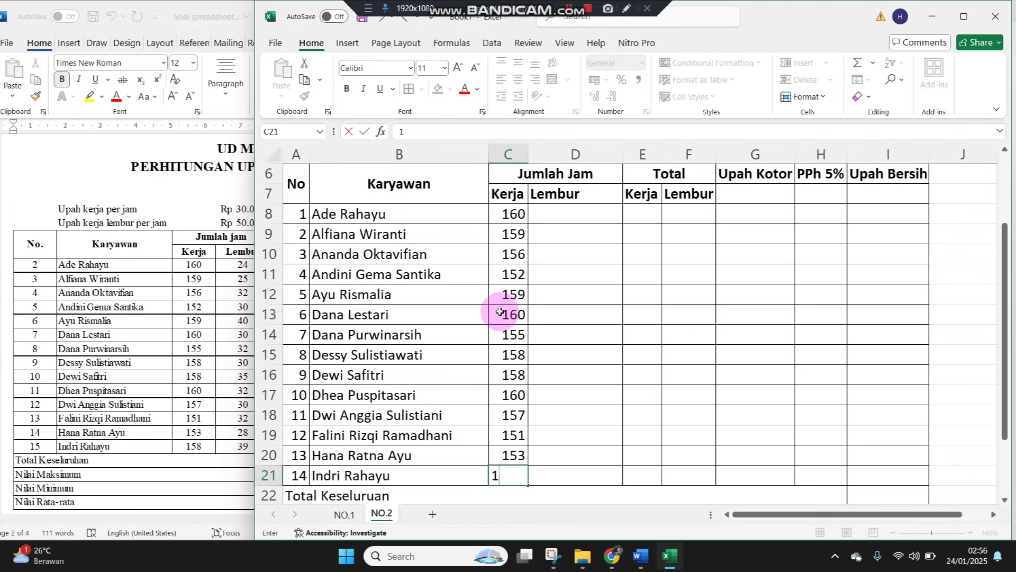
type("158")
key("Tab")
left_click(565, 216)
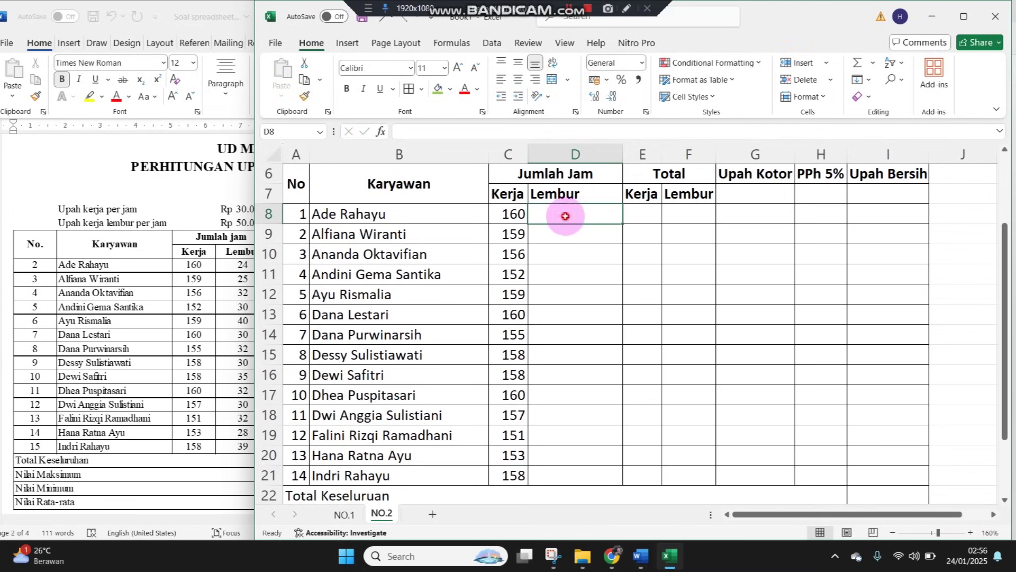
Narrow column D and enter Lembur hours 24, 25, 32, 30, 40, 30, 32 into D8:D14
left_click_drag(622, 154, 581, 154)
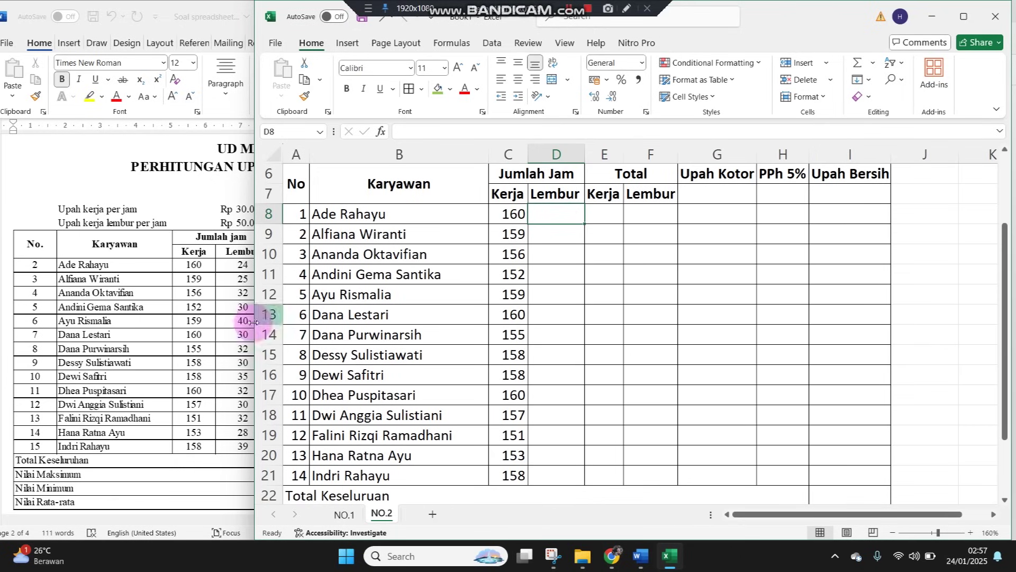
type("24")
key("Return")
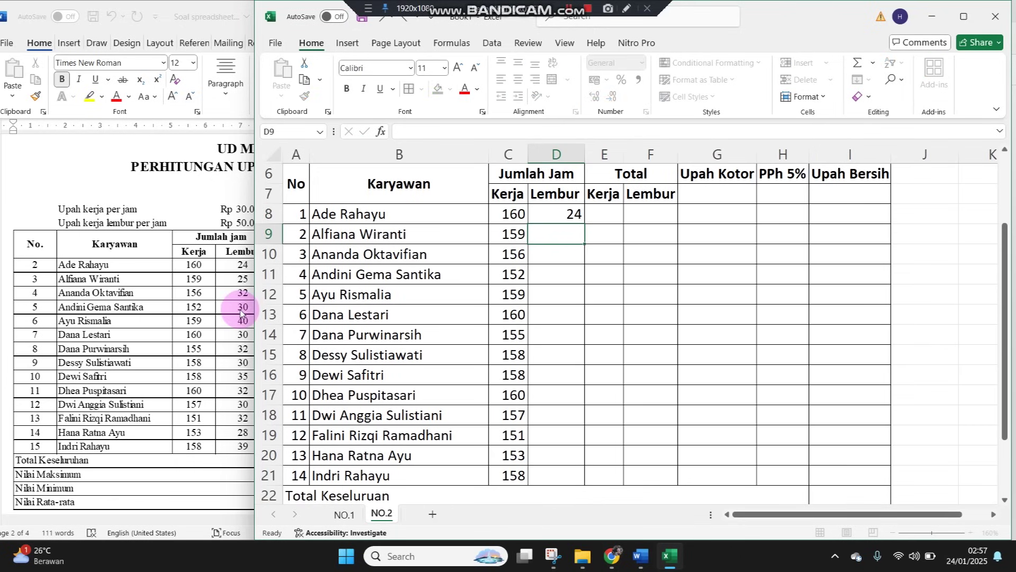
type("25")
key("Return")
type("32")
key("Return")
type("30")
key("Return")
type("40")
key("Return")
type("30")
key("Return")
type("32")
key("Return")
Enter Lembur hours 30, 35, 32, 30, 32, 28, 39 into D15:D21
type("30")
key("Return")
type("35")
key("Return")
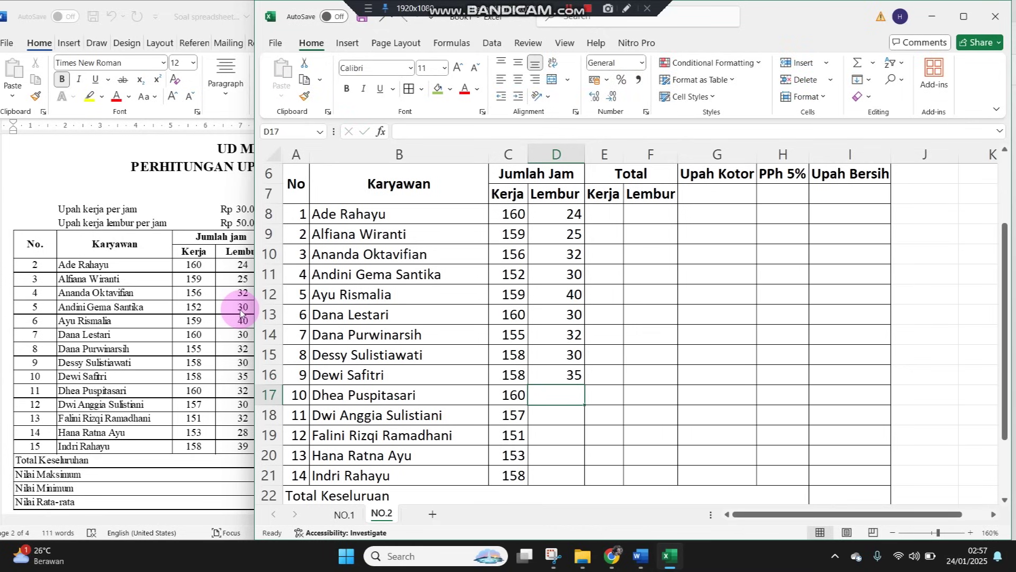
type("32")
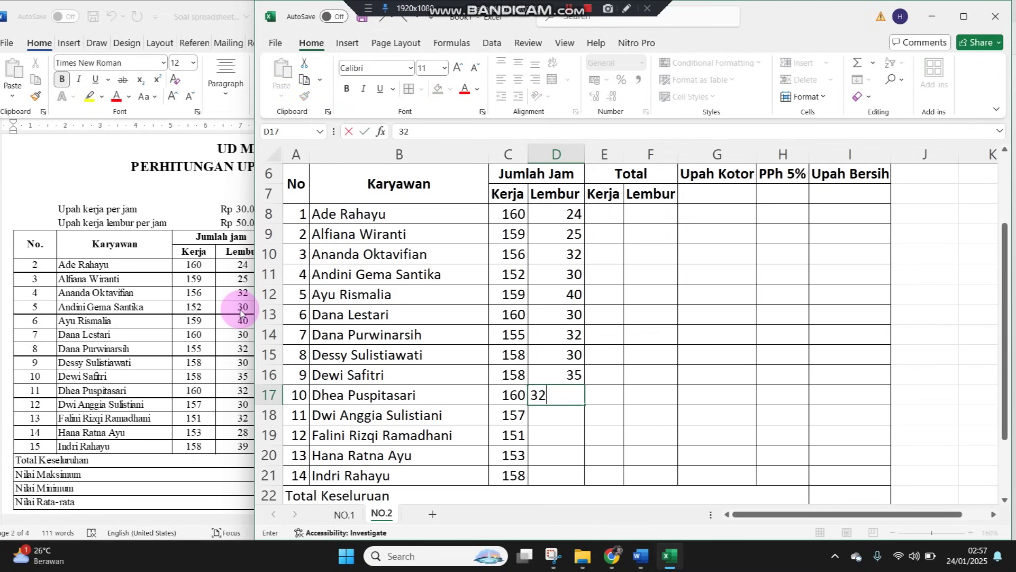
key("Return")
type("30")
key("Return")
type("32")
key("Return")
type("28")
key("Return")
type("3")
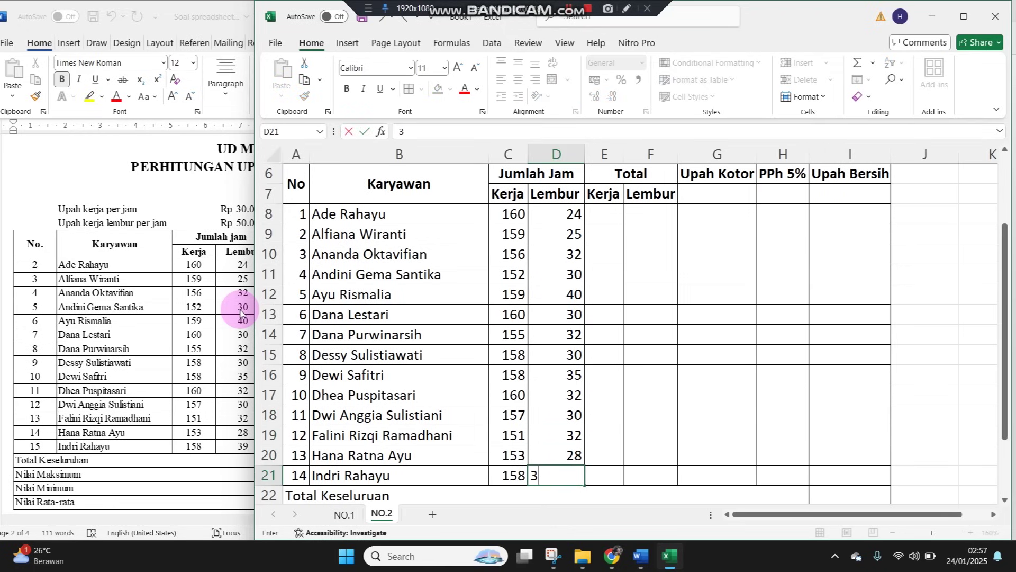
key("Return")
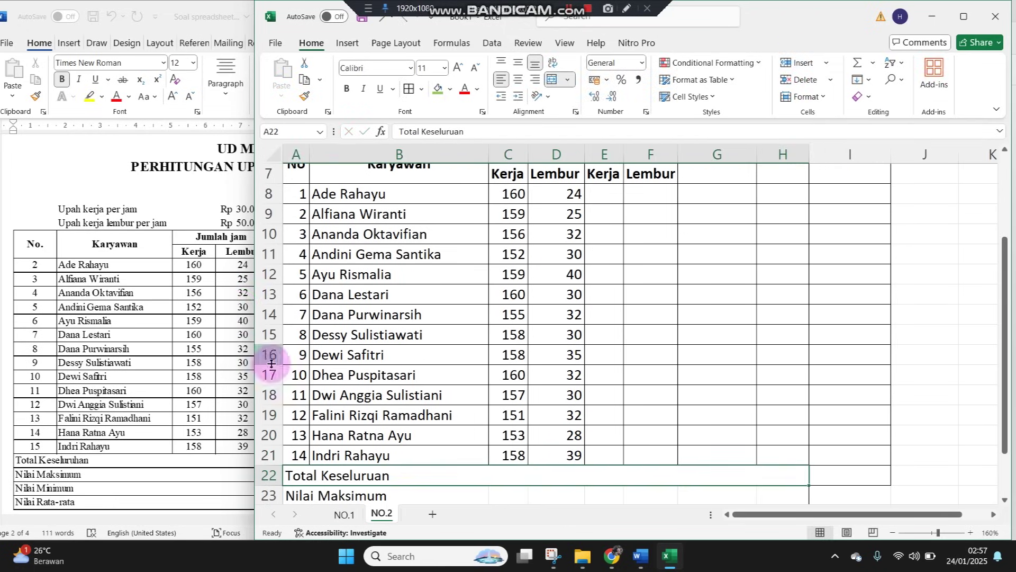
Widen column D so the Rp 30.000 rate displays fully
left_click(83, 375)
left_click(835, 316)
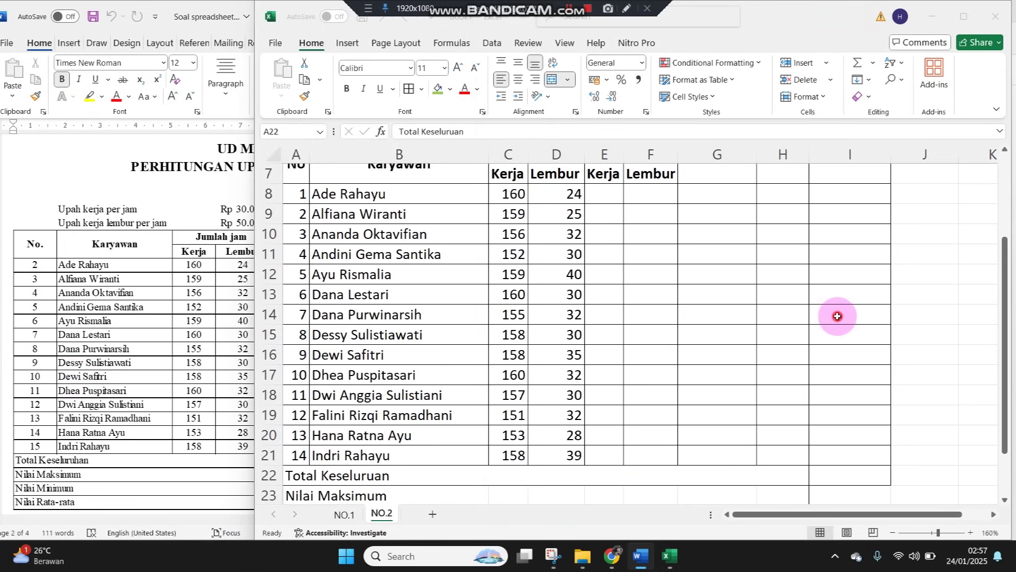
scroll(837, 316, "up", 2)
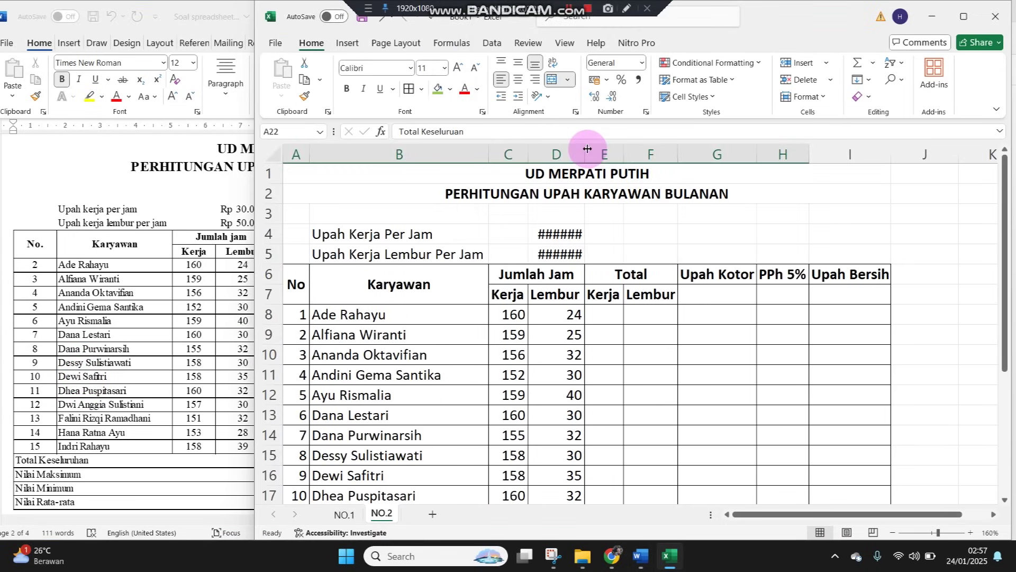
left_click_drag(586, 148, 605, 148)
left_click(688, 331)
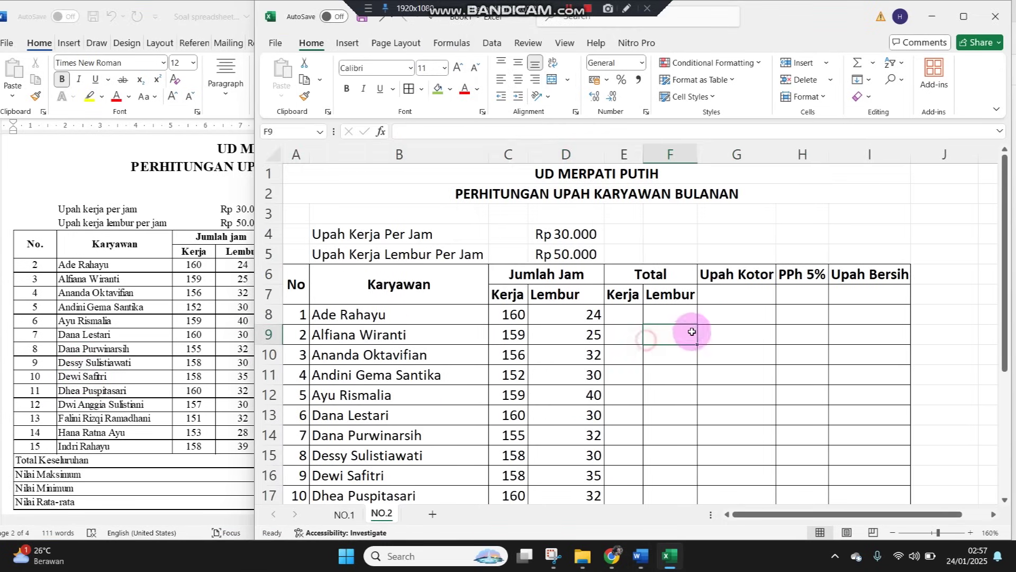
Review the Word formula notes, then start a formula with = in cell E8
left_click(633, 315)
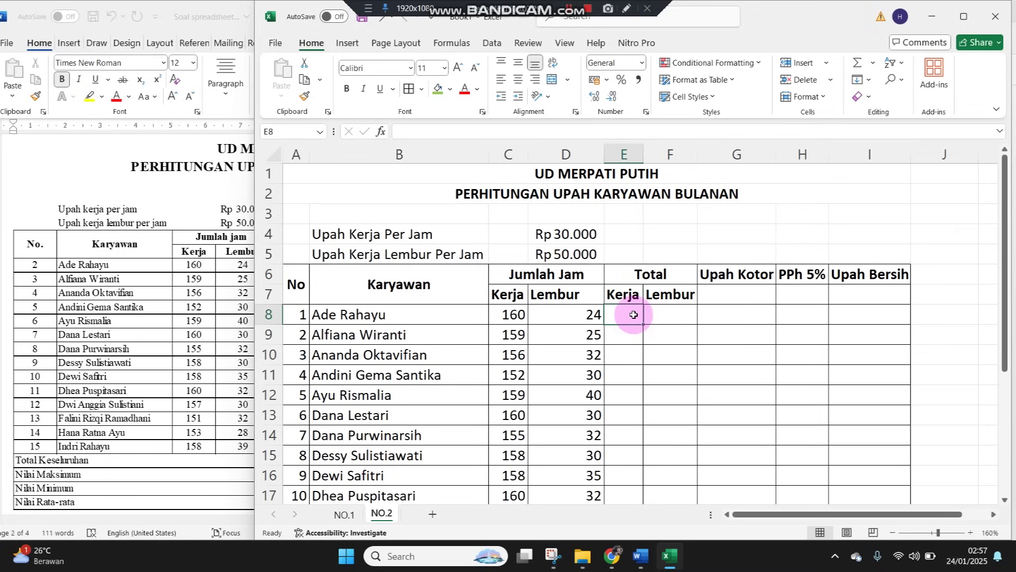
left_click(144, 443)
scroll(149, 442, "down", 5)
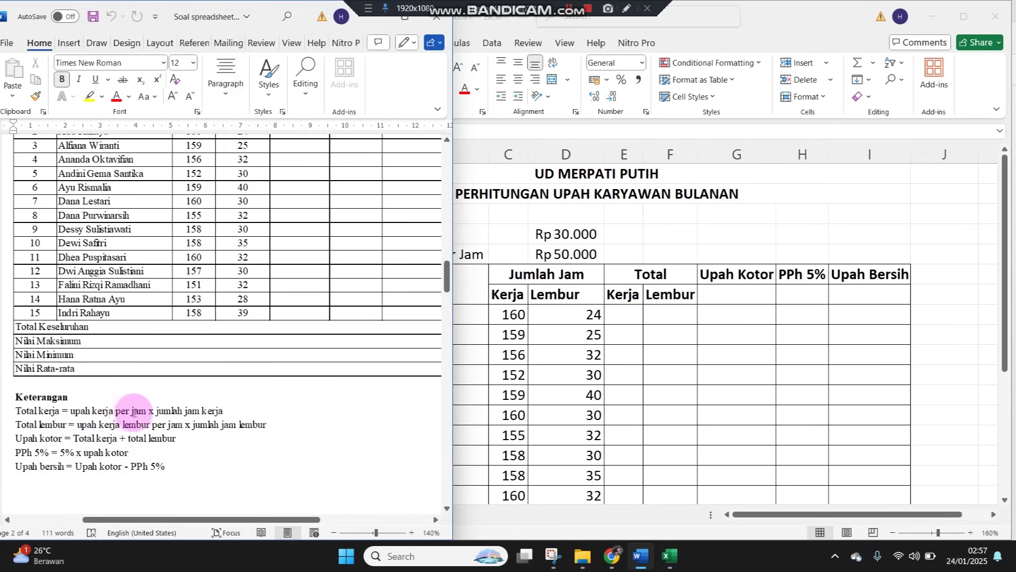
left_click(551, 377)
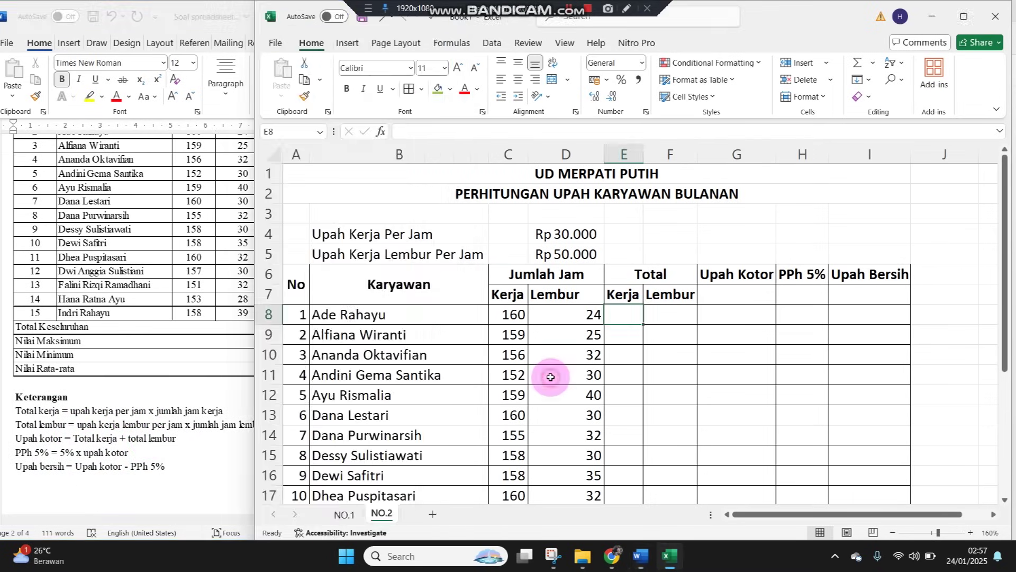
left_click(547, 233)
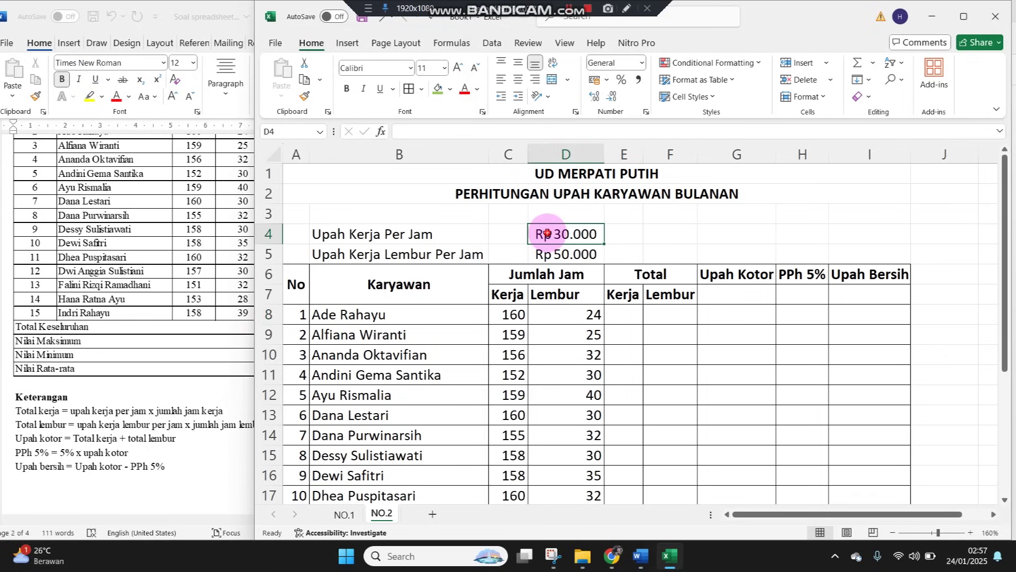
left_click(502, 318)
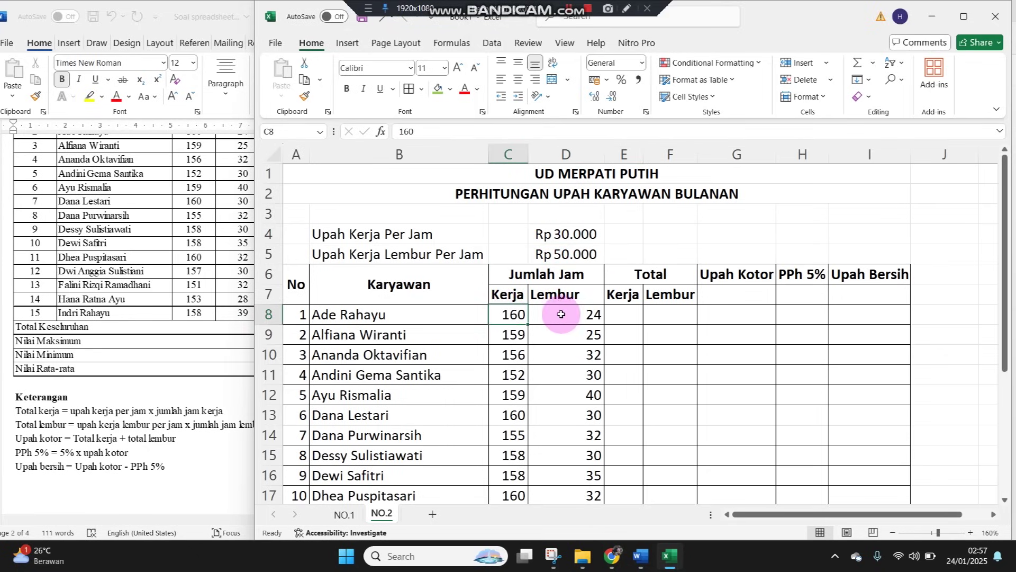
left_click(626, 311)
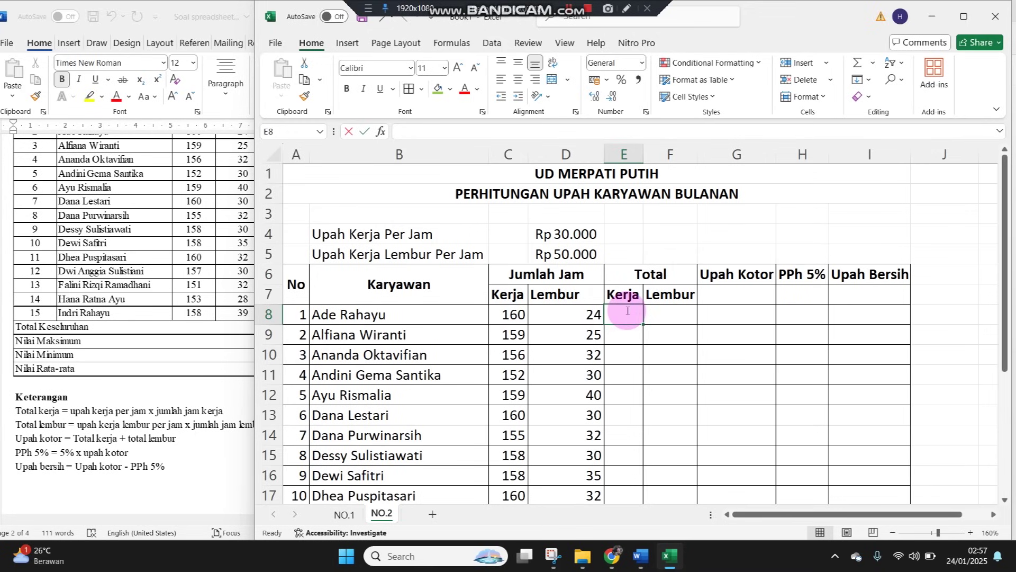
type("=")
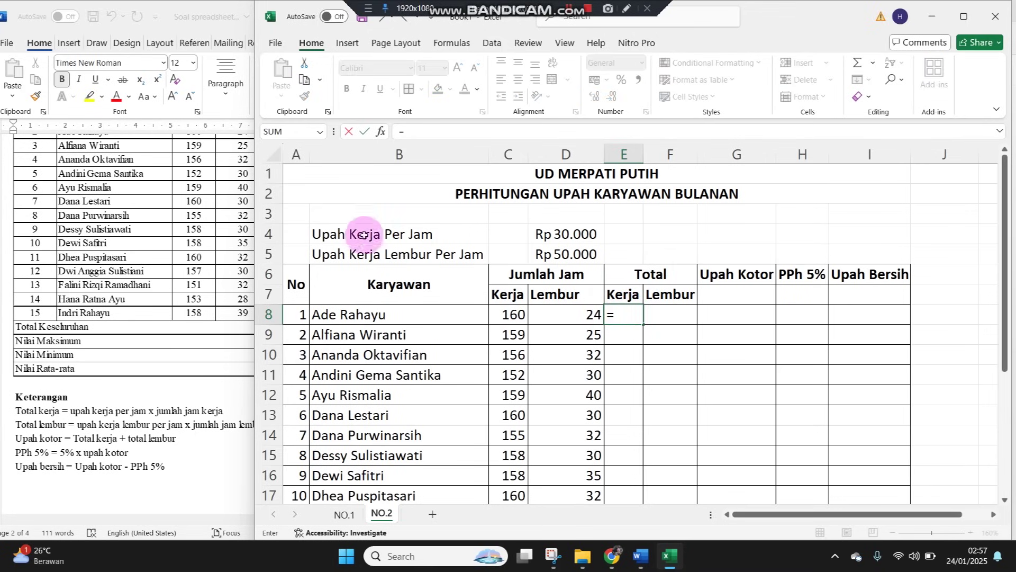
Enter the Total Kerja formula =$D$4*C8 in E8
left_click(548, 235)
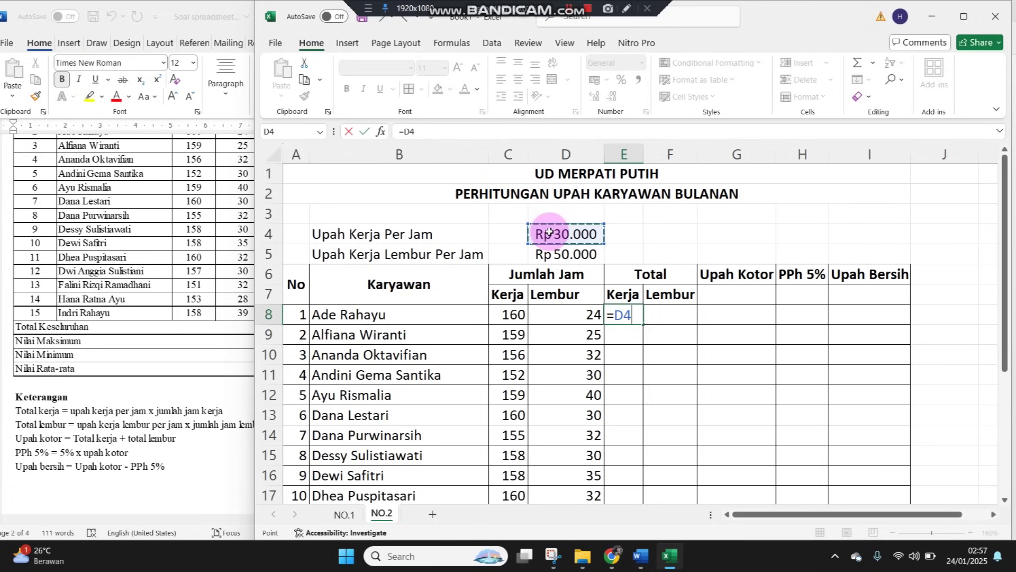
key("F4")
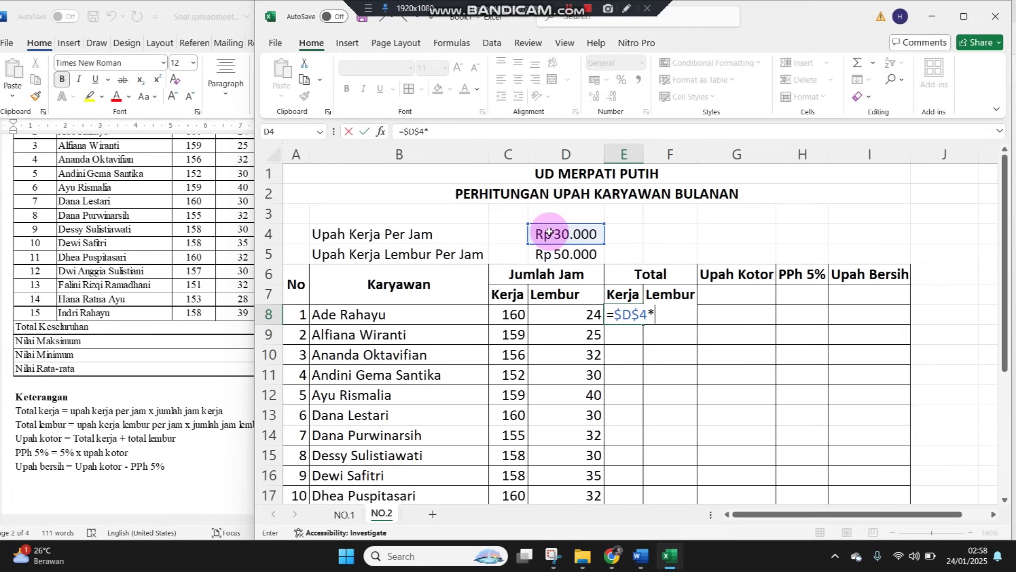
left_click(517, 314)
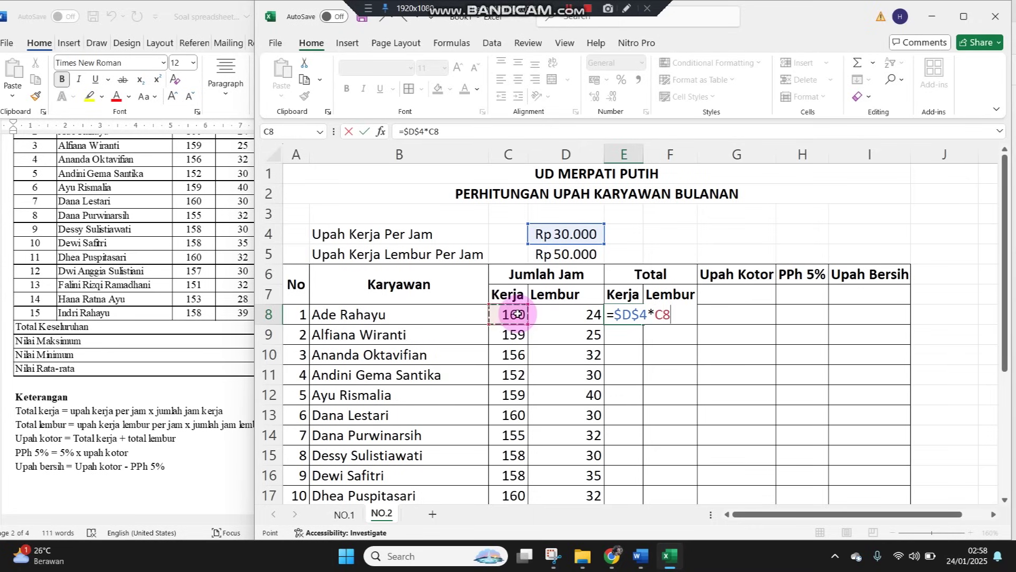
key("Return")
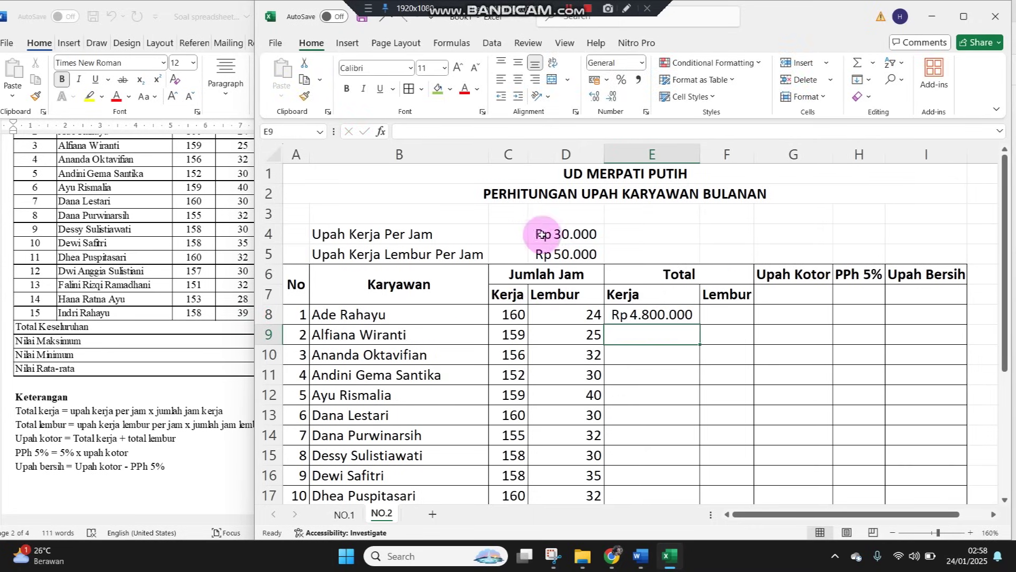
Fill the E8 formula down to E21 and begin a Total Lembur formula in F8
left_click(636, 313)
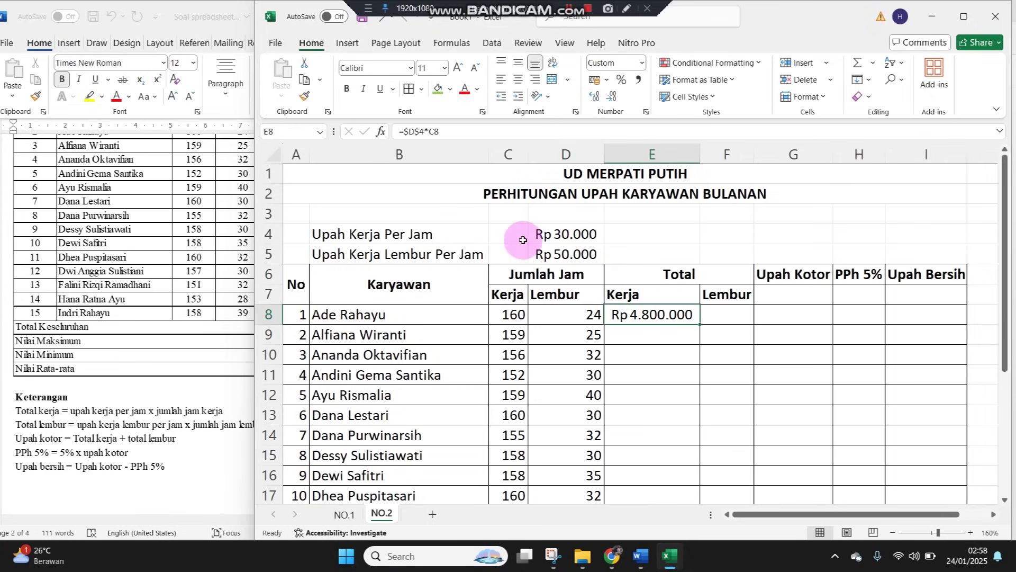
double_click(699, 324)
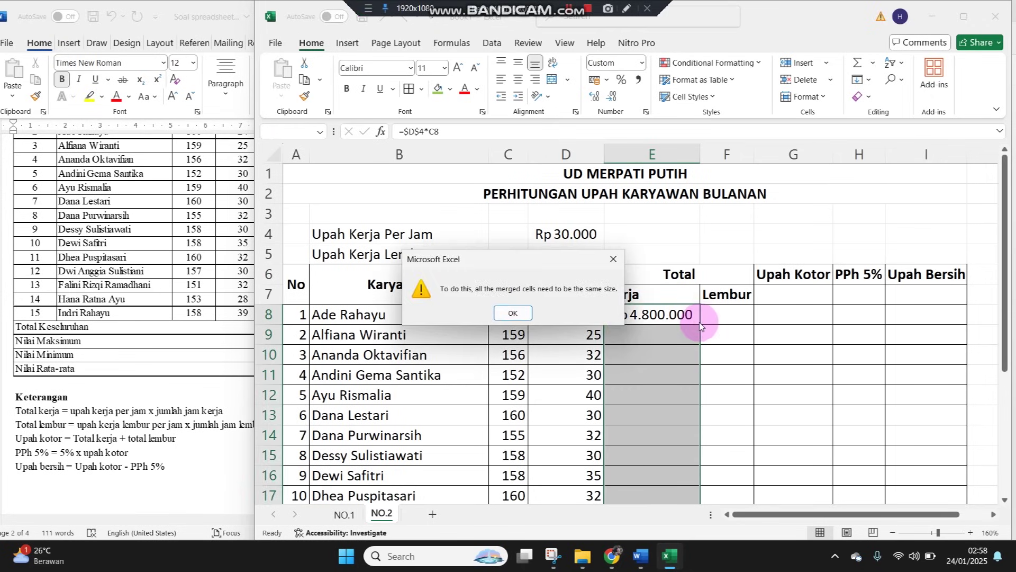
left_click(532, 312)
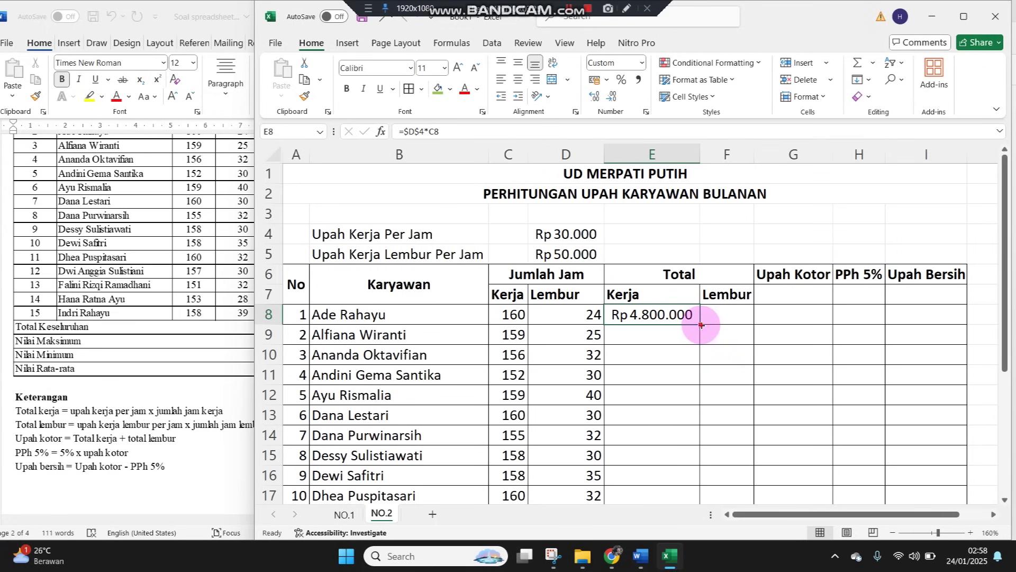
left_click_drag(701, 325, 683, 457)
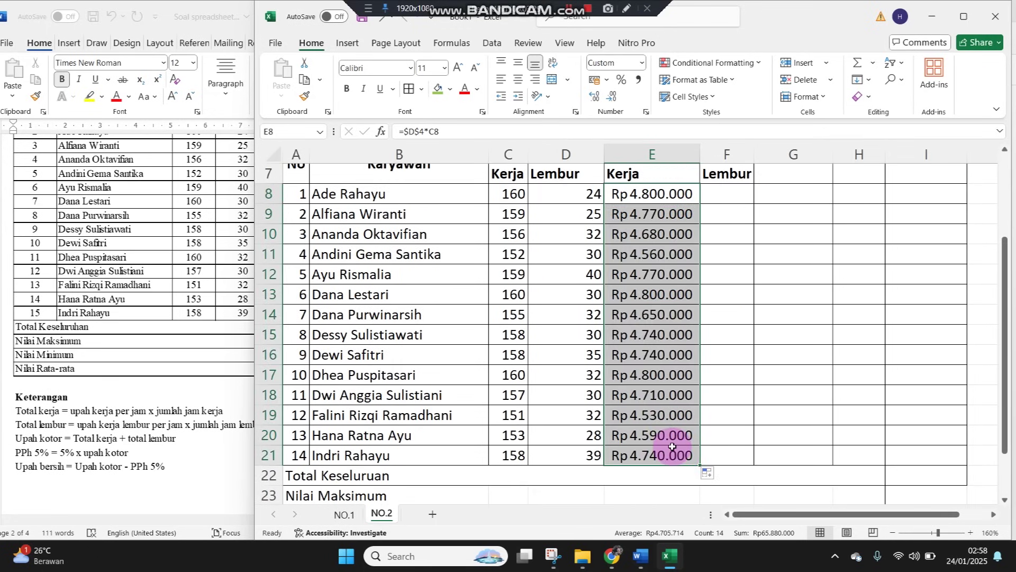
scroll(674, 446, "up", 2)
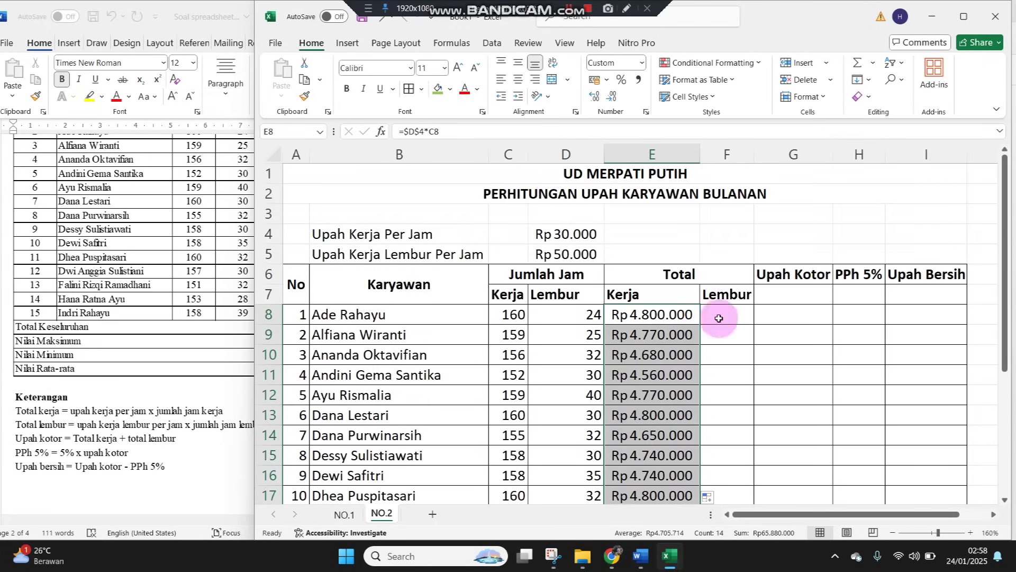
left_click(722, 316)
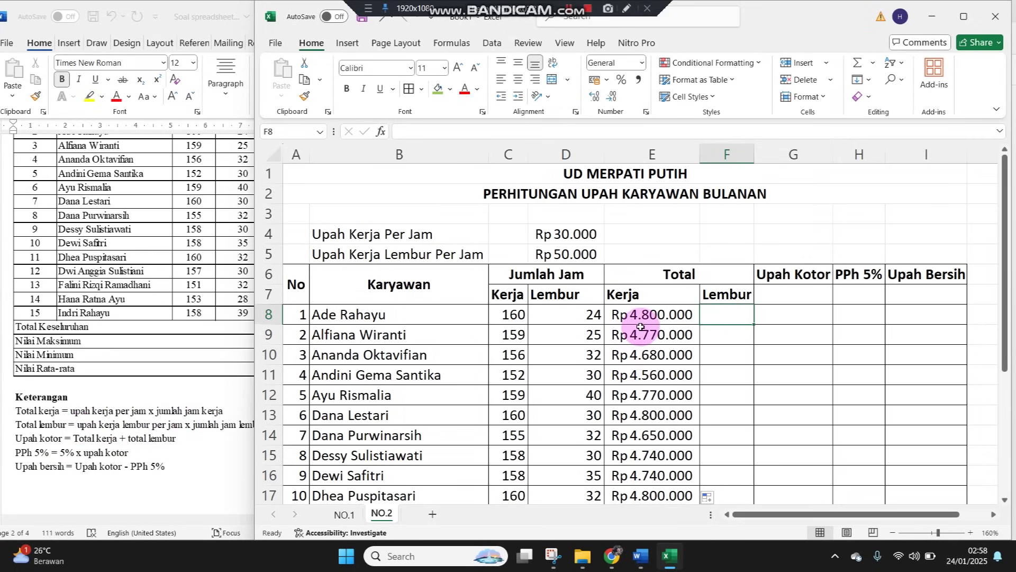
type("=")
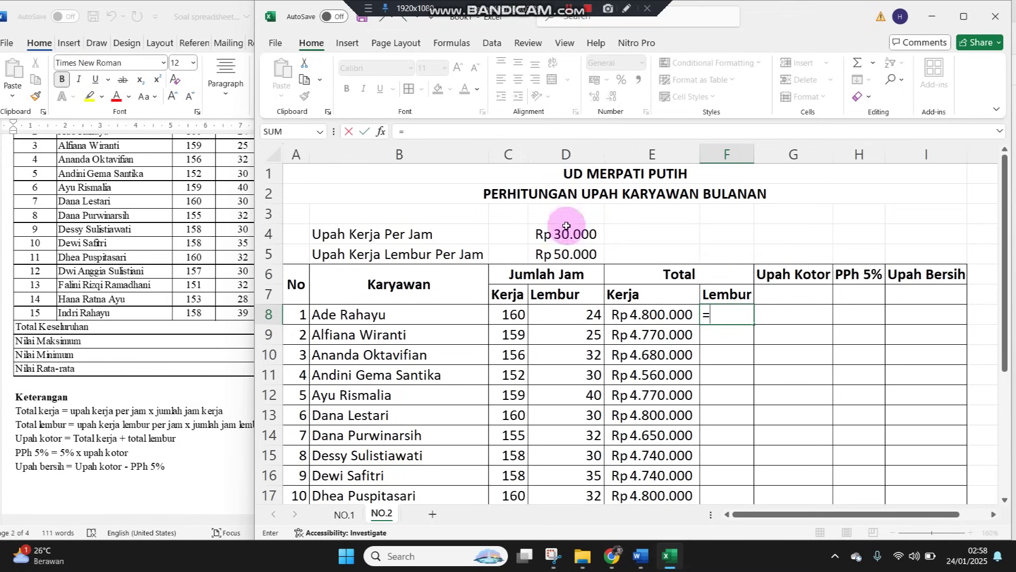
Enter =$D$5*D8 in F8 and fill the overtime wage formula down to F21
left_click(562, 253)
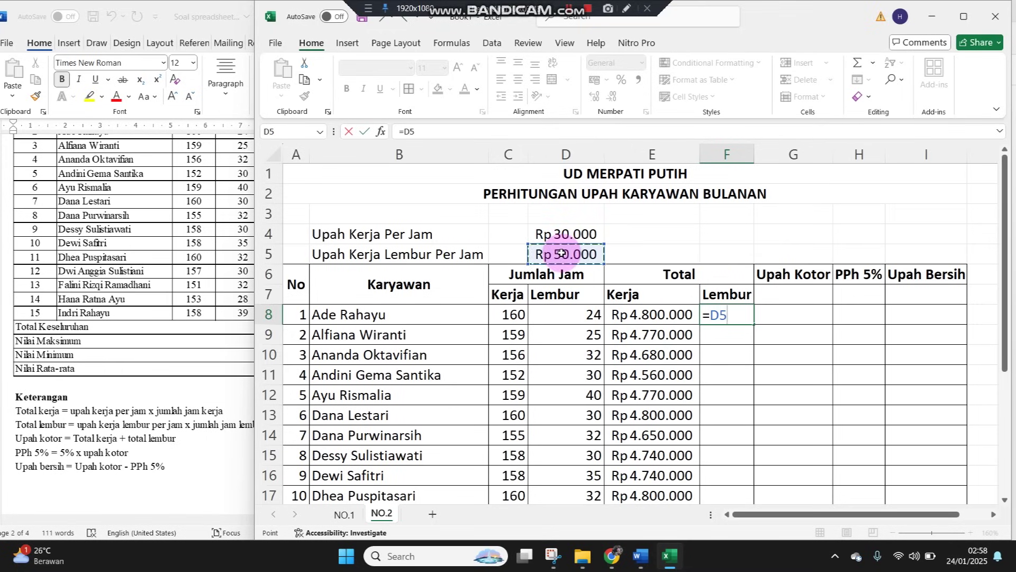
key("Right")
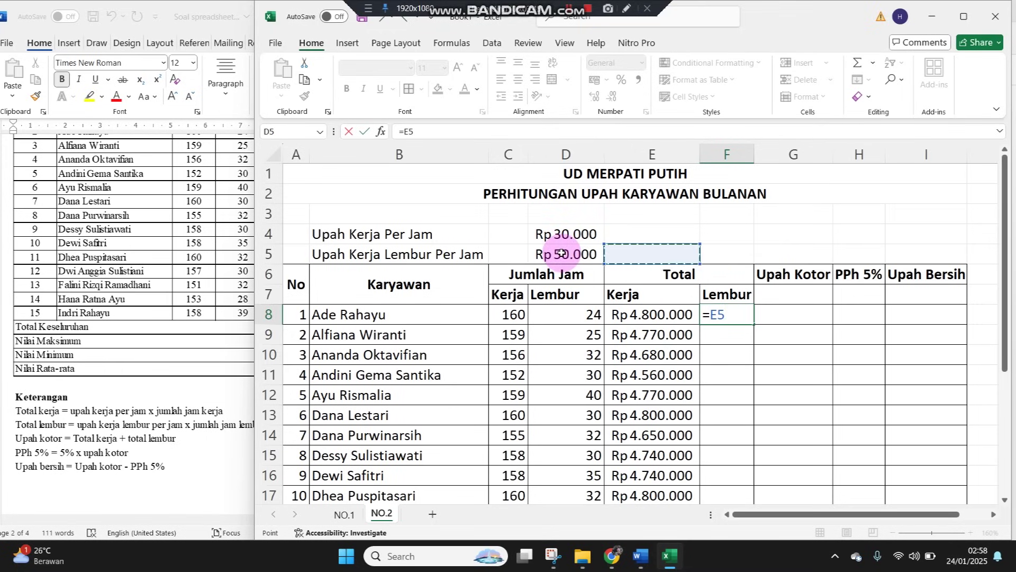
left_click(561, 252)
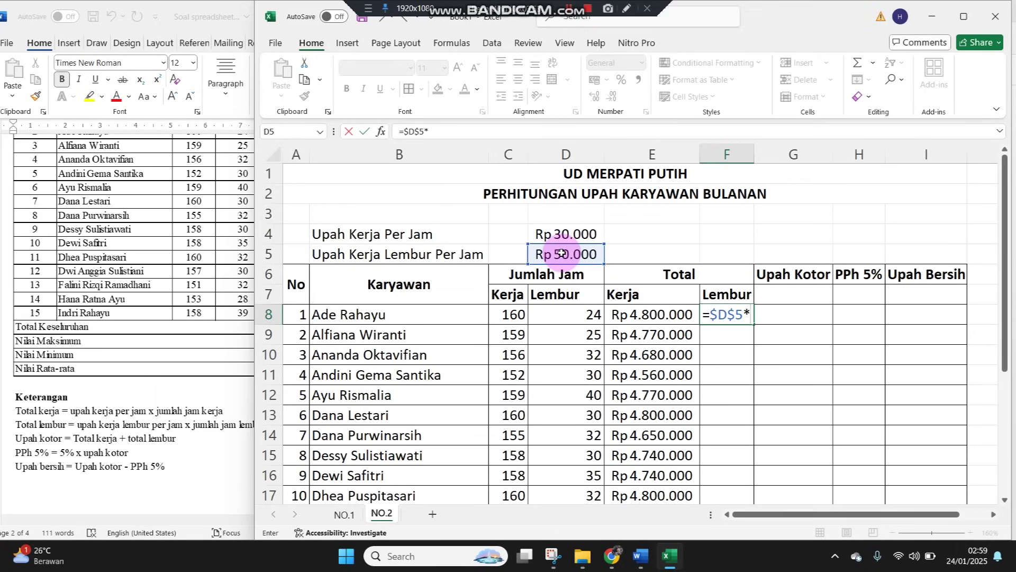
type("*")
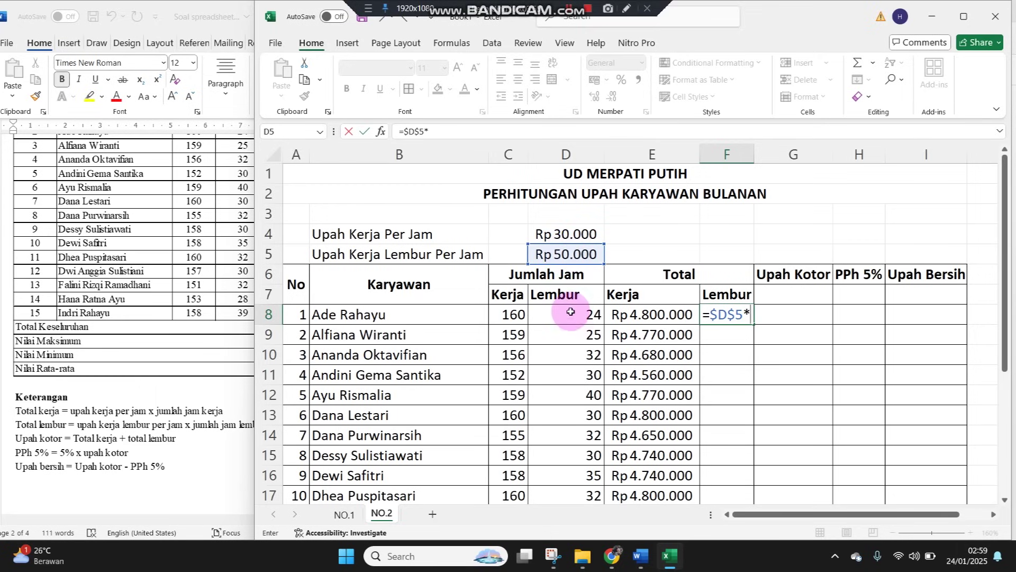
left_click(571, 311)
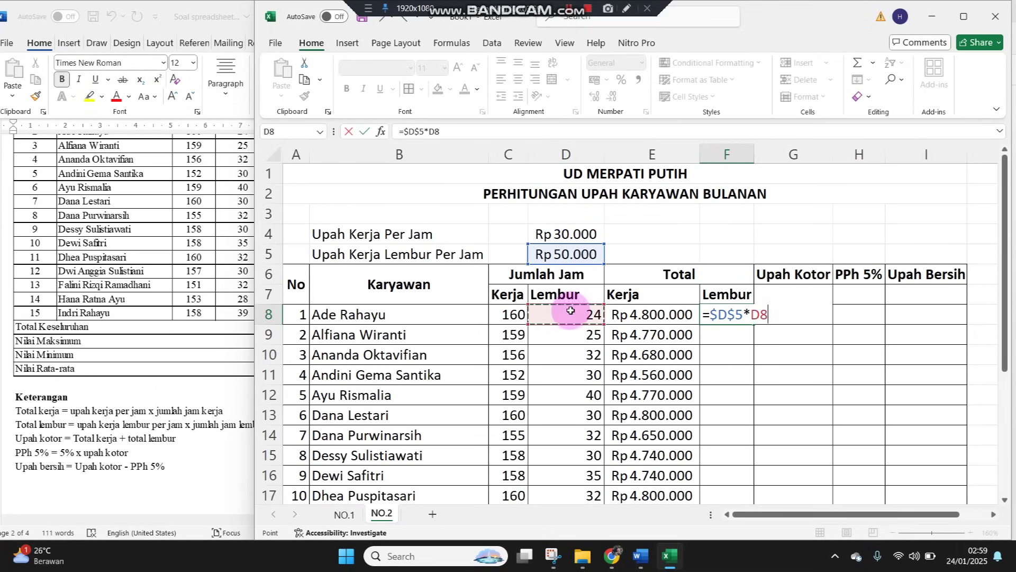
key("ctrl+Return")
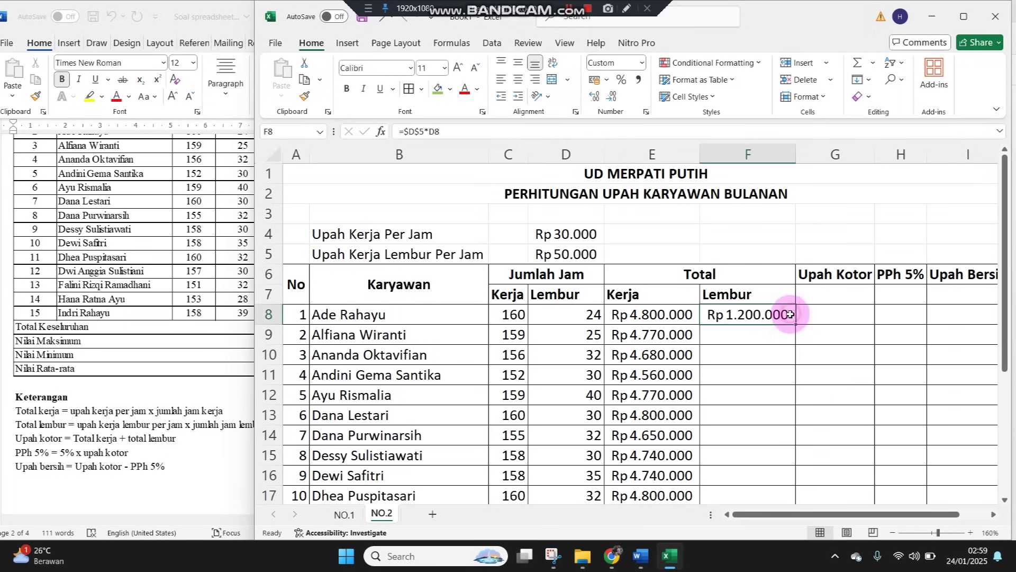
left_click_drag(793, 324, 751, 447)
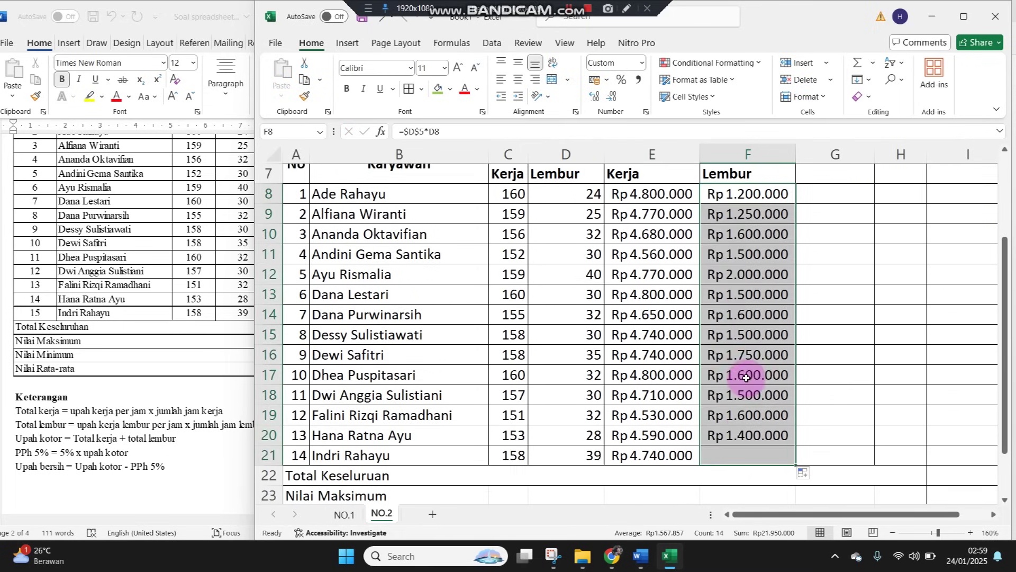
Check the copied overtime formulas in F9 and F11
scroll(748, 371, "up", 2)
left_click(733, 329)
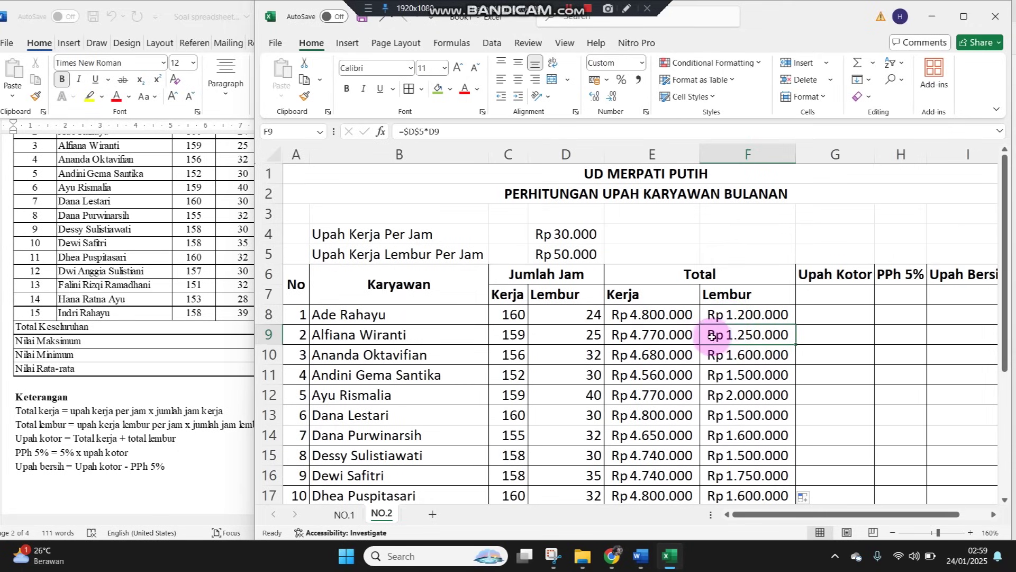
left_click(579, 335)
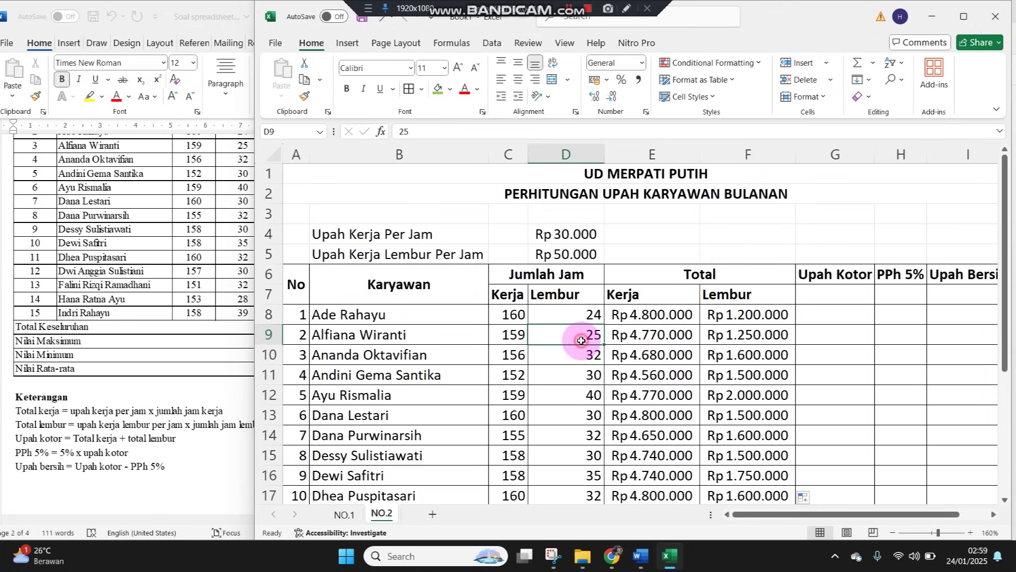
double_click(735, 337)
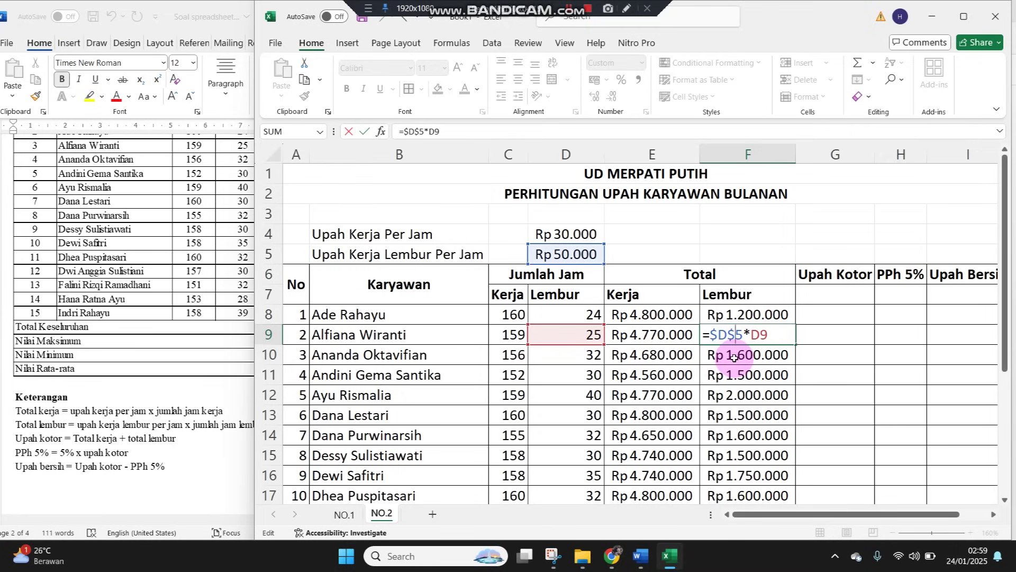
key("Return")
key("Return")
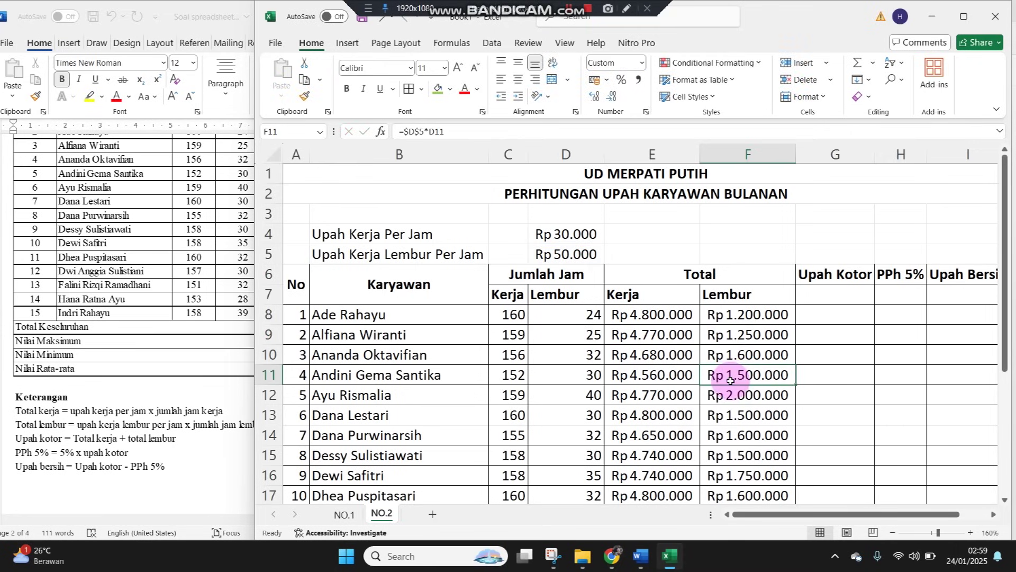
double_click(730, 380)
key("Return")
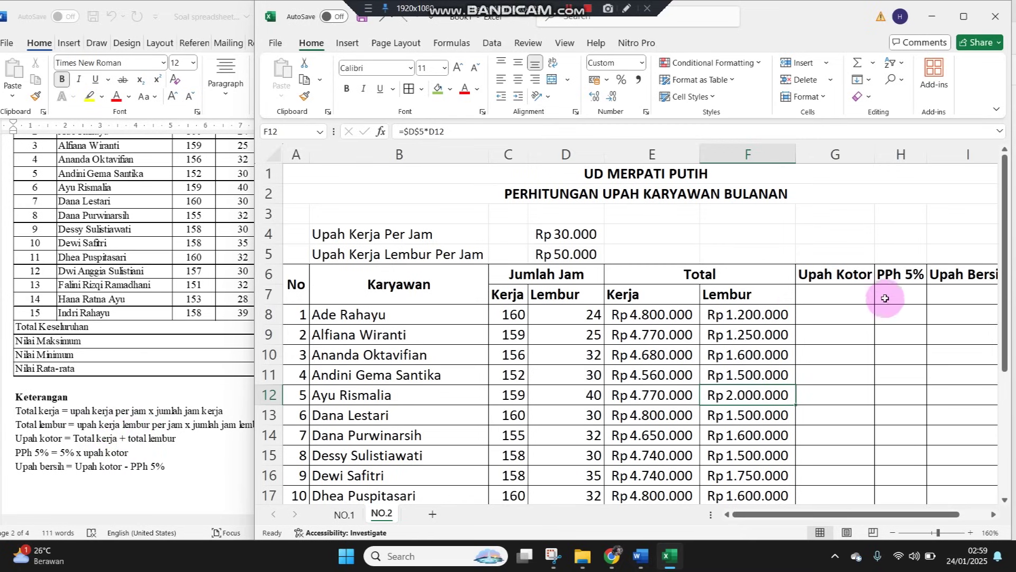
Merge the Upah Kotor, PPh 5% and Upah Bersih headers each across rows 6–7
left_click(837, 298)
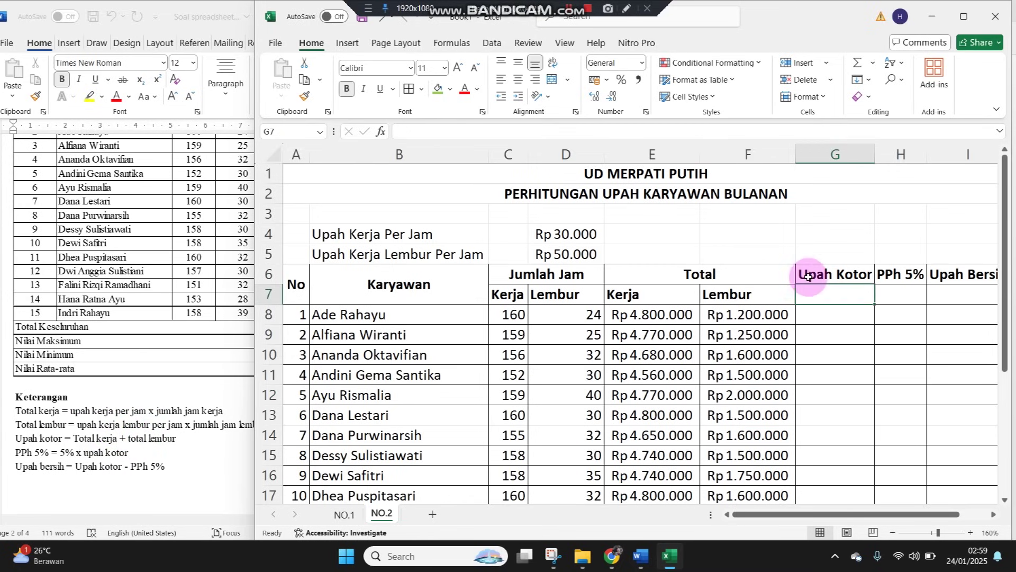
left_click_drag(821, 281, 823, 296)
left_click(554, 80)
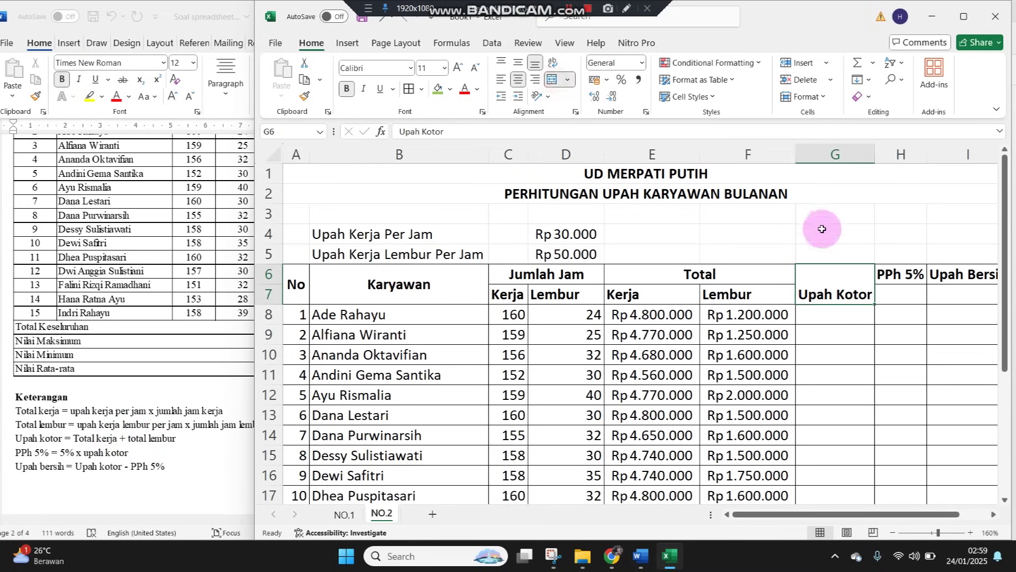
left_click(896, 312)
left_click_drag(895, 280, 898, 297)
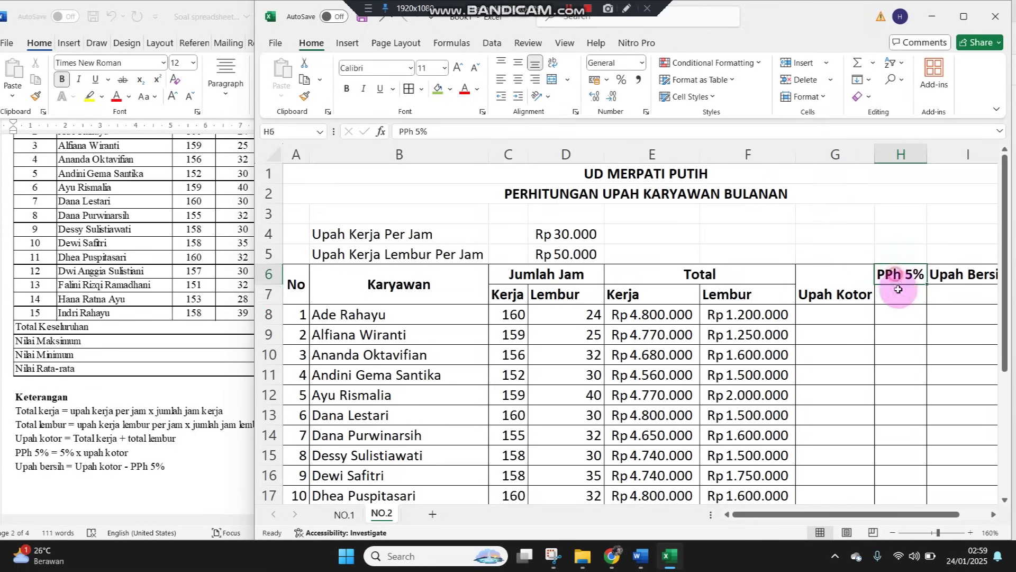
left_click(562, 87)
left_click_drag(964, 265, 965, 291)
left_click(550, 82)
Vertically centre the three merged wage headers in G6:I7
scroll(521, 307, "right", 4)
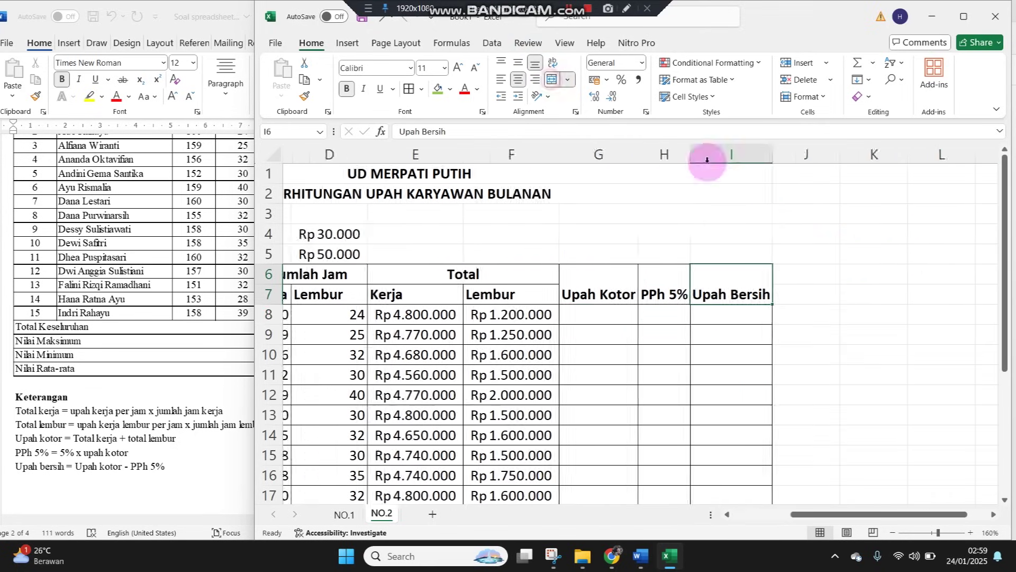
left_click_drag(512, 288, 646, 295)
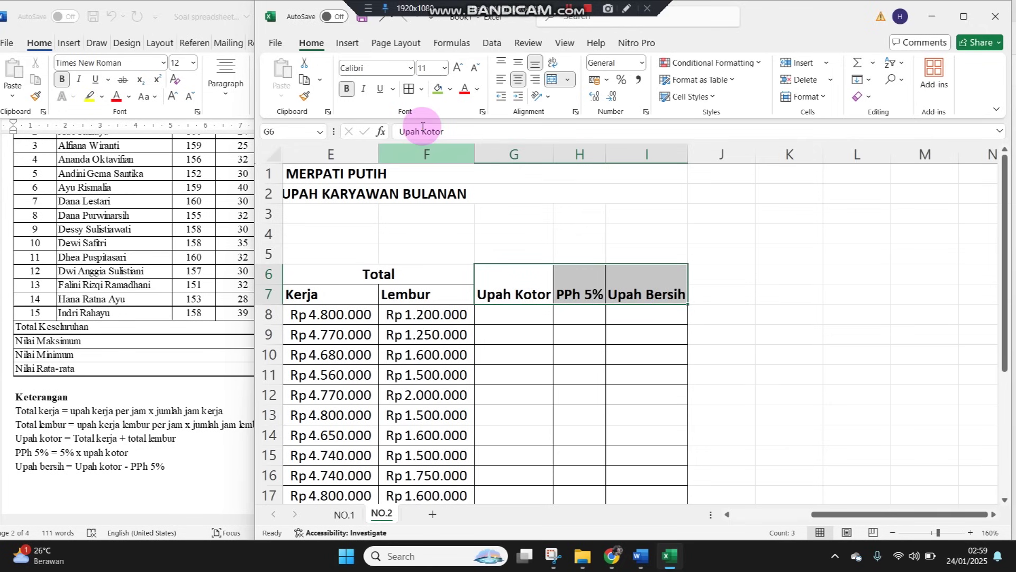
left_click(518, 68)
left_click(523, 397)
scroll(521, 312, "left", 4)
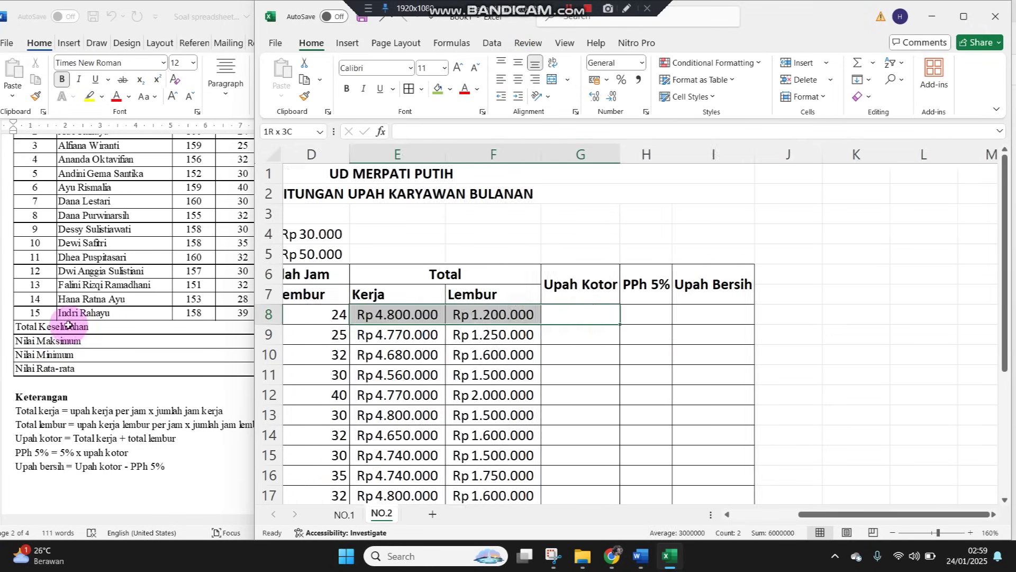
left_click(805, 315)
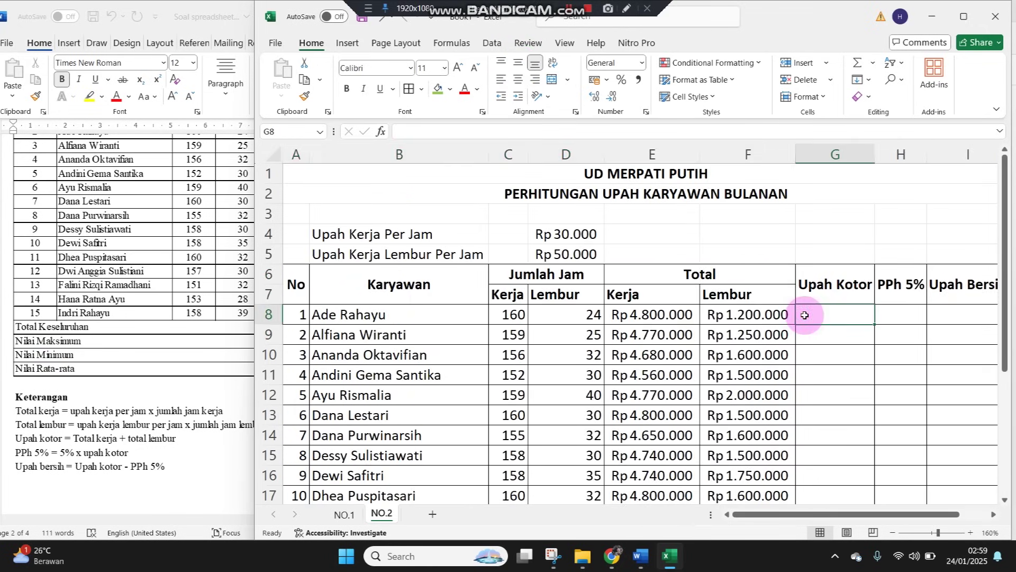
Enter =E8+F8 in G8, centre the Kerja/Lembur subheaders, and fill Upah Kotor to G21
type("=")
key("Left")
key("Left")
type("+")
key("Left")
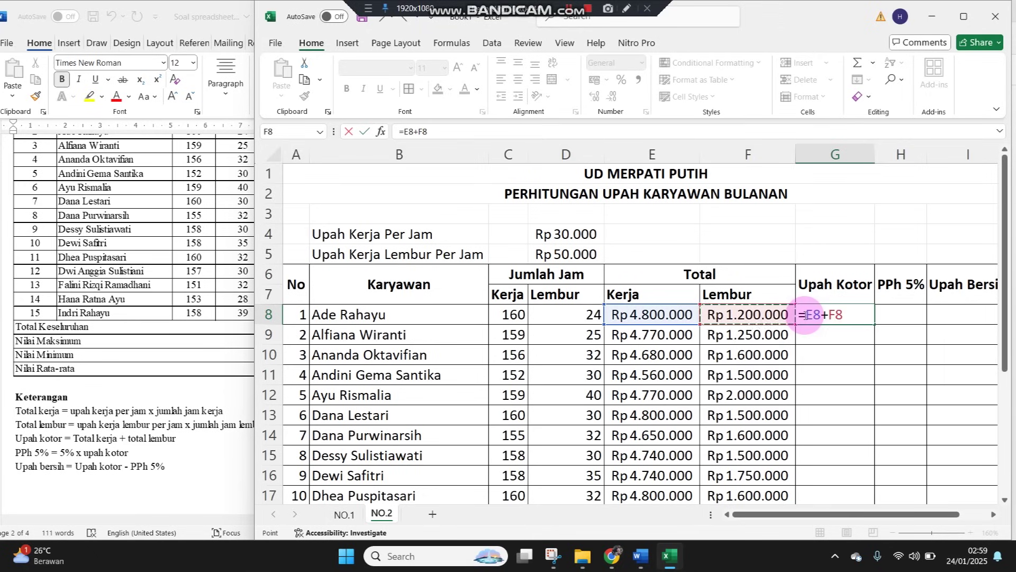
key("Return")
left_click_drag(511, 294, 720, 293)
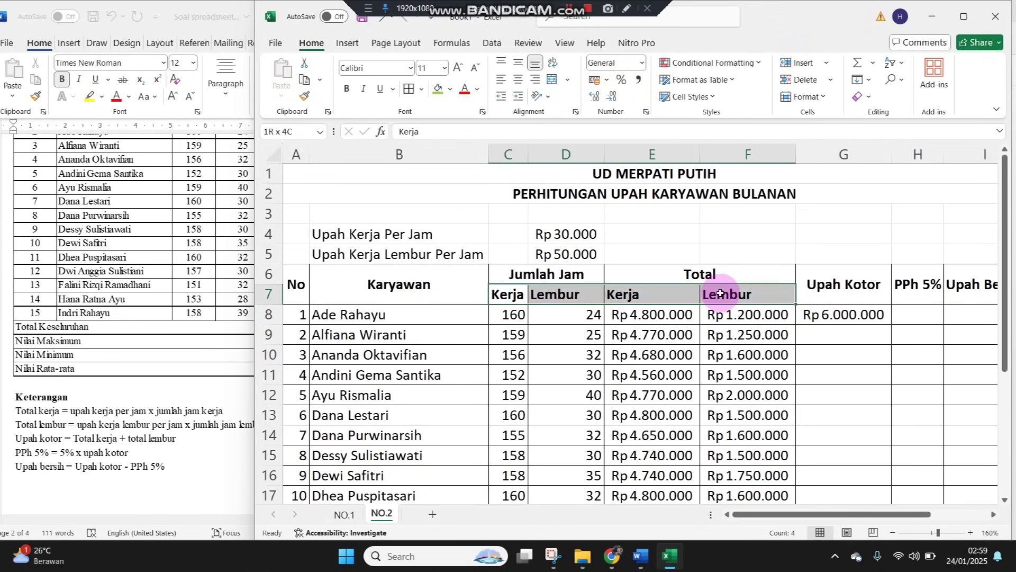
left_click(518, 80)
left_click(848, 348)
left_click(860, 317)
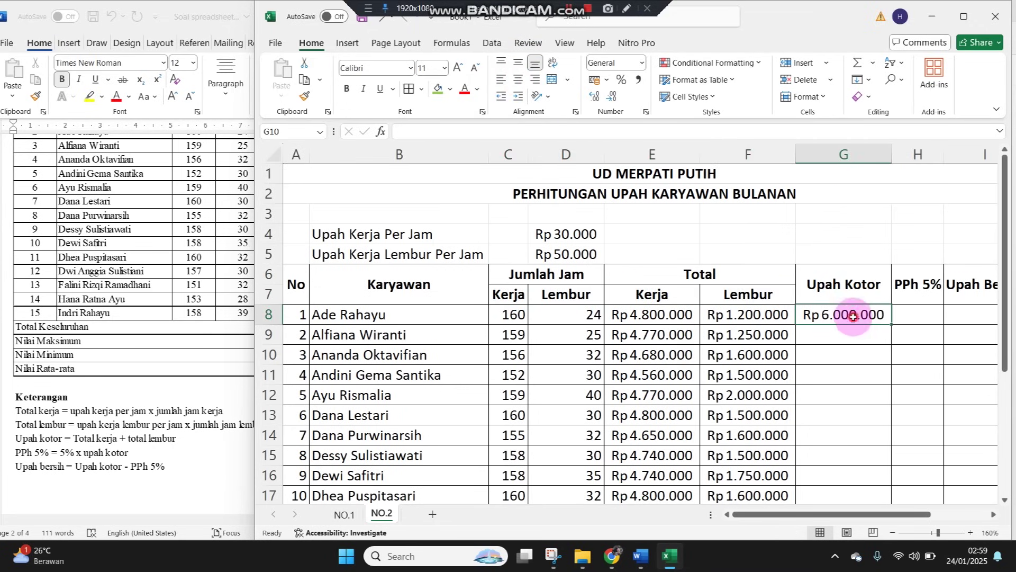
left_click_drag(893, 324, 851, 459)
scroll(862, 334, "up", 2)
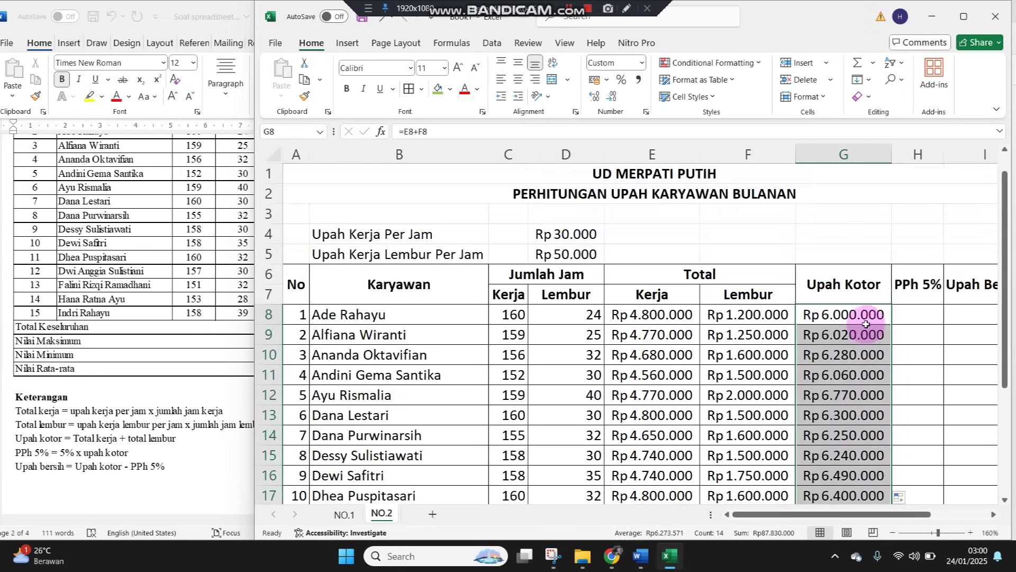
Fill PPh 5% in H8:H21 with =5%*G8
left_click(906, 313)
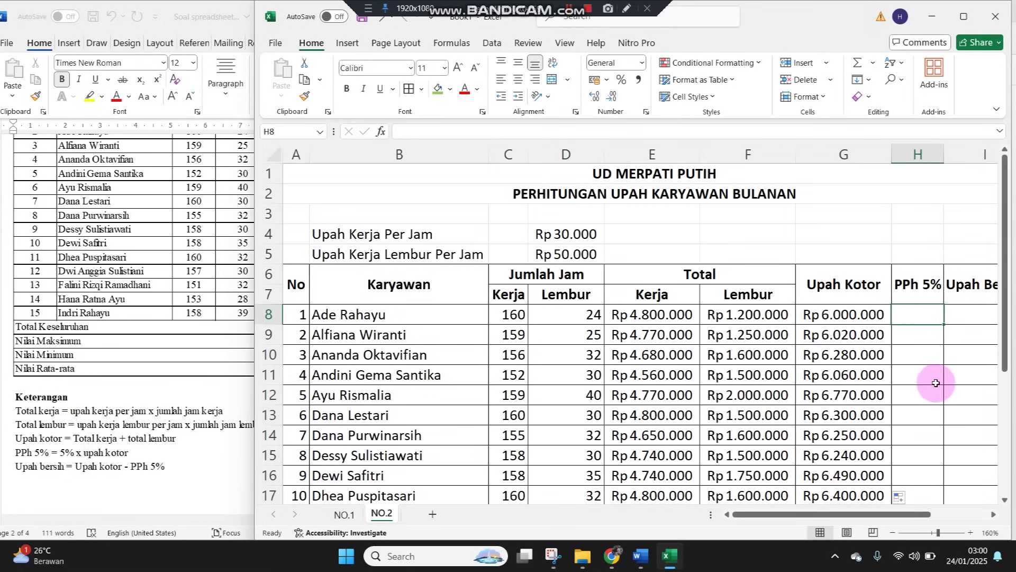
type("=5%*")
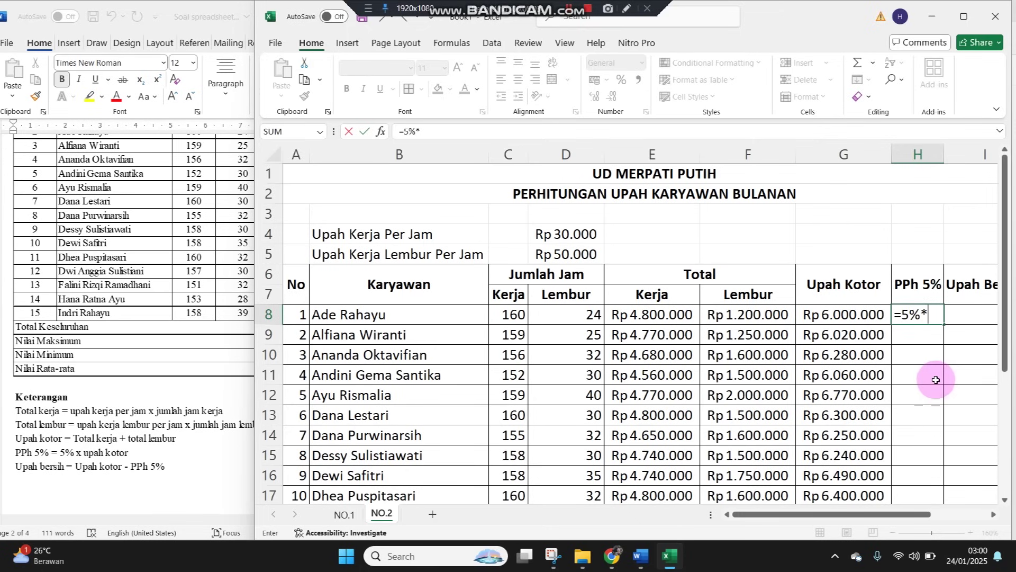
left_click(867, 314)
key("ctrl+Return")
key("ctrl+c")
key("shift+Down")
key("shift+Down")
key("shift+Down")
key("shift+Down")
key("shift+Down")
key("shift+Down")
key("shift+Down")
key("shift+Down")
key("shift+Down")
key("shift+Down")
key("shift+Down")
key("shift+Down")
key("shift+Down")
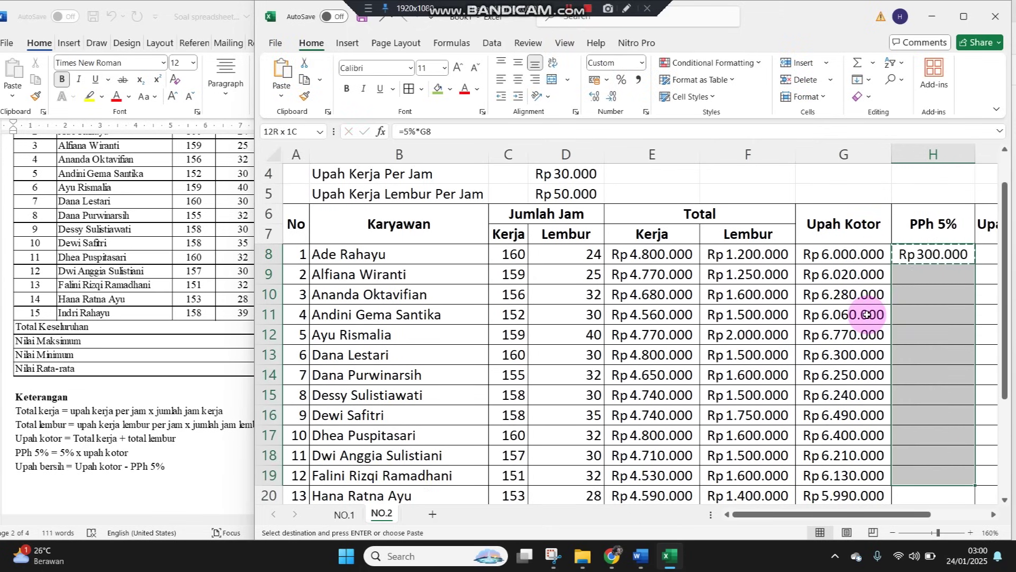
key("Return")
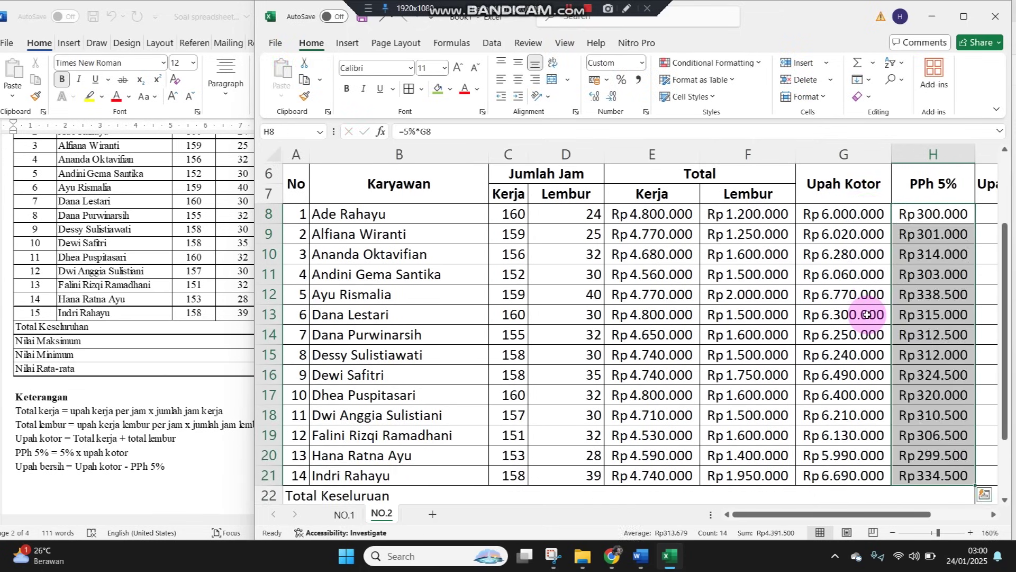
key("Right")
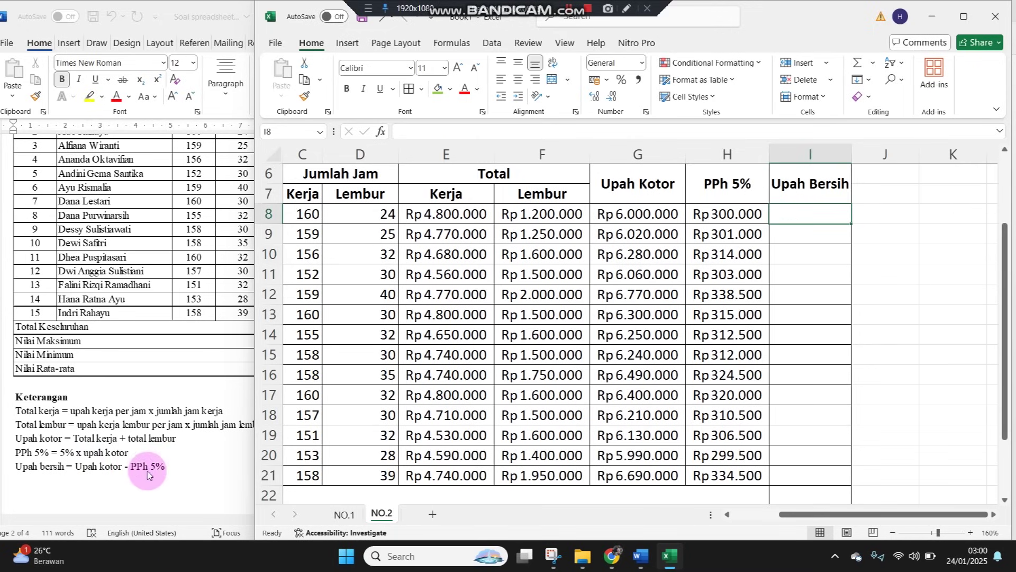
Enter =G8-H8 in I8 and copy it into I9:I21 for Upah Bersih
type("=")
key("Left")
key("Left")
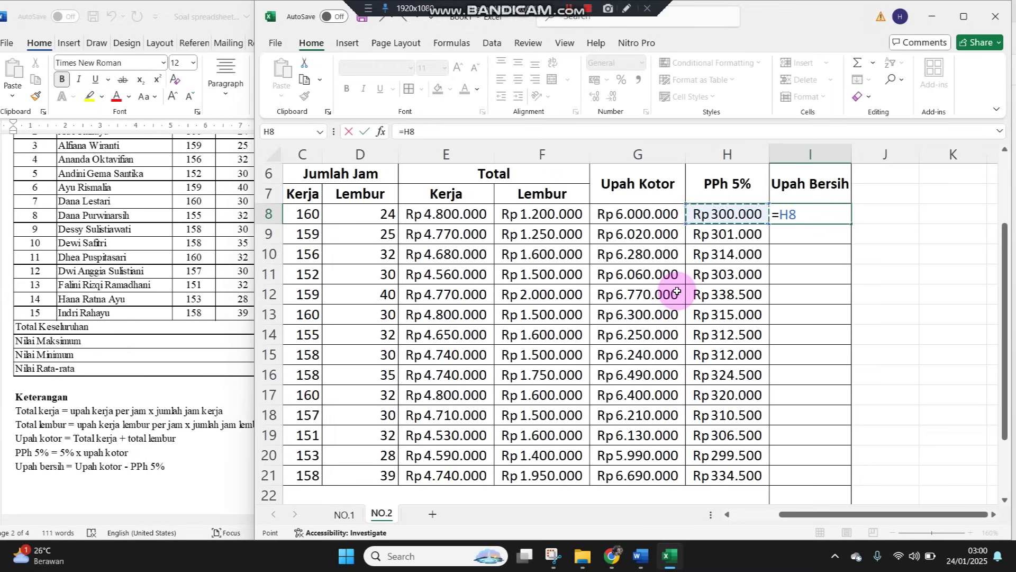
type("-")
key("Left")
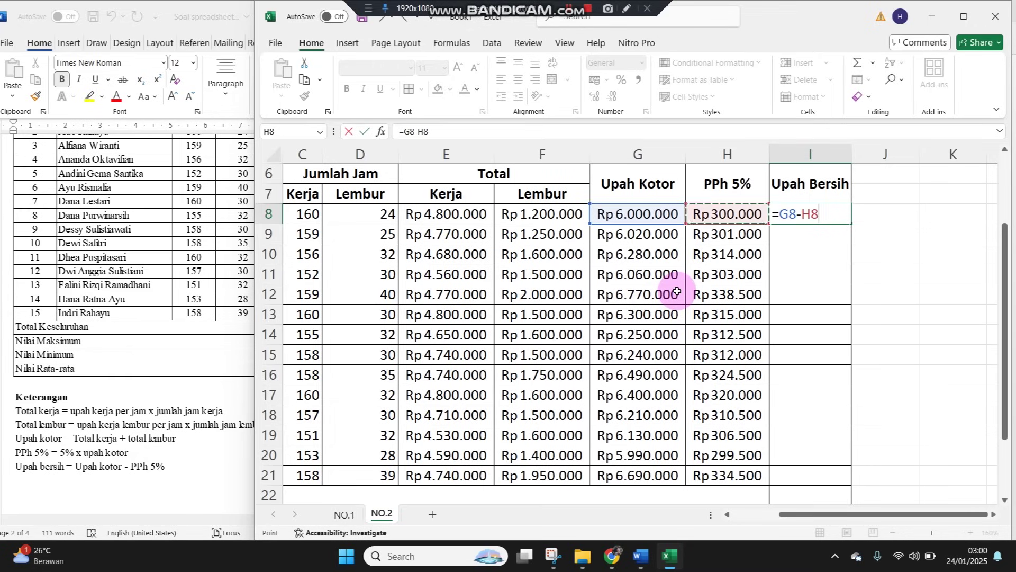
key("Return")
key("Up")
key("ctrl+c")
key("shift+Down")
key("shift+Down")
key("shift+Down")
key("shift+Down")
key("shift+Down")
key("shift+Down")
key("shift+Down")
key("shift+Down")
key("shift+Down")
key("shift+Down")
key("shift+Down")
key("shift+Down")
key("shift+Down")
key("shift+Down")
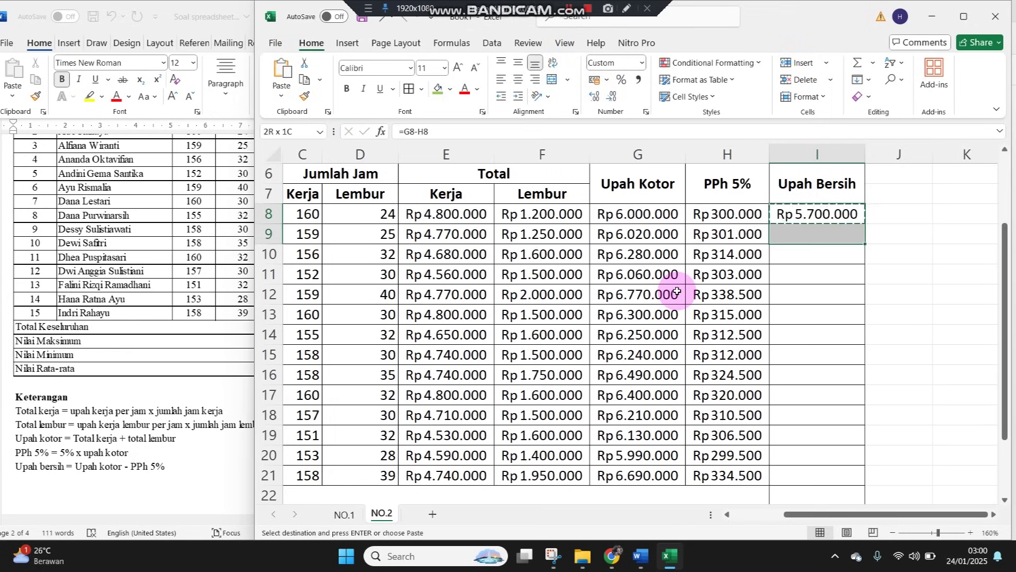
key("shift+Up")
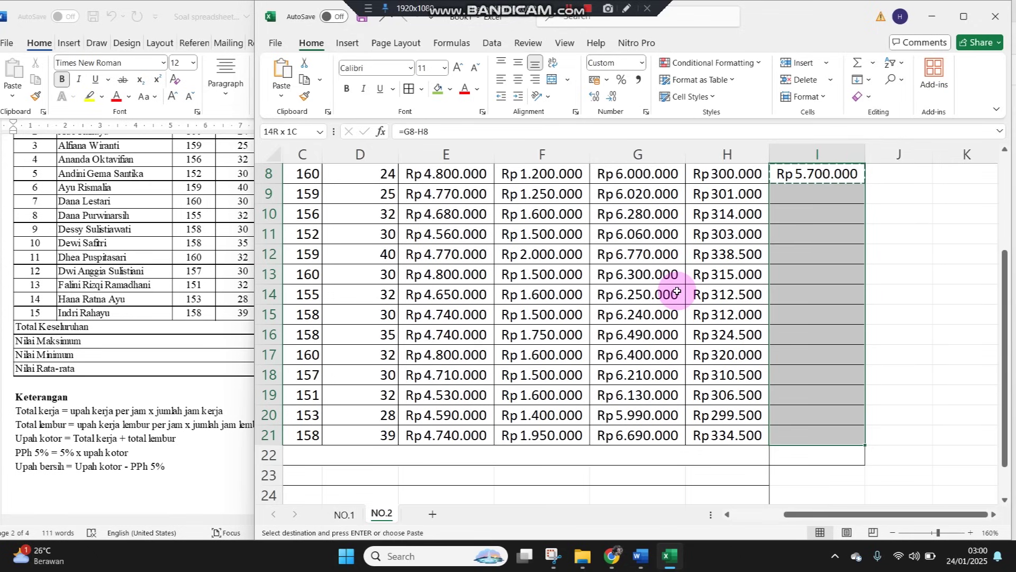
key("Return")
Extend I22's formatting down to I25 and maximize the Excel window
left_click(831, 455)
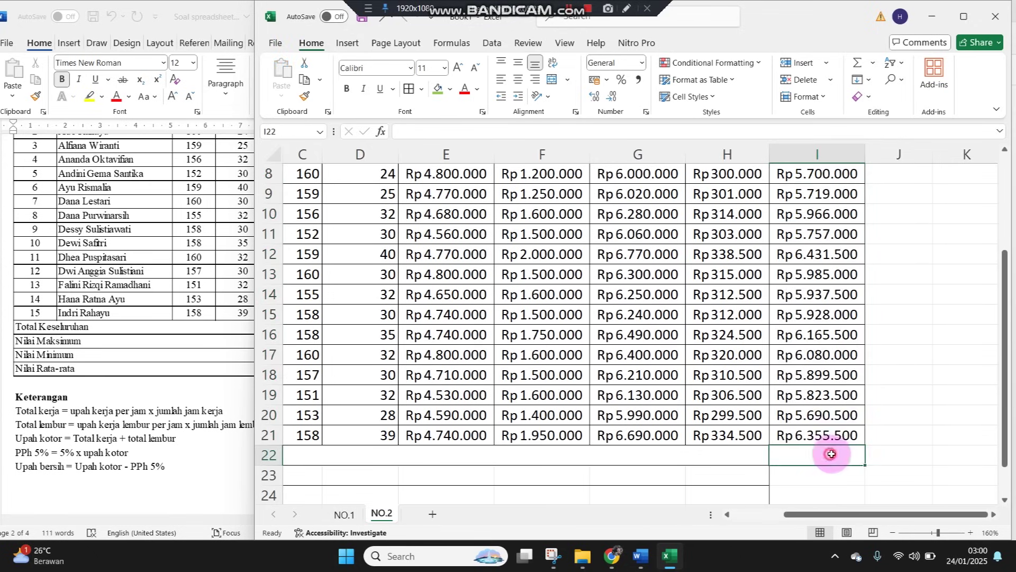
mouse_move(863, 465)
left_mouse_down()
mouse_move(857, 526)
mouse_move(864, 438)
mouse_move(855, 458)
left_mouse_up()
left_click(964, 16)
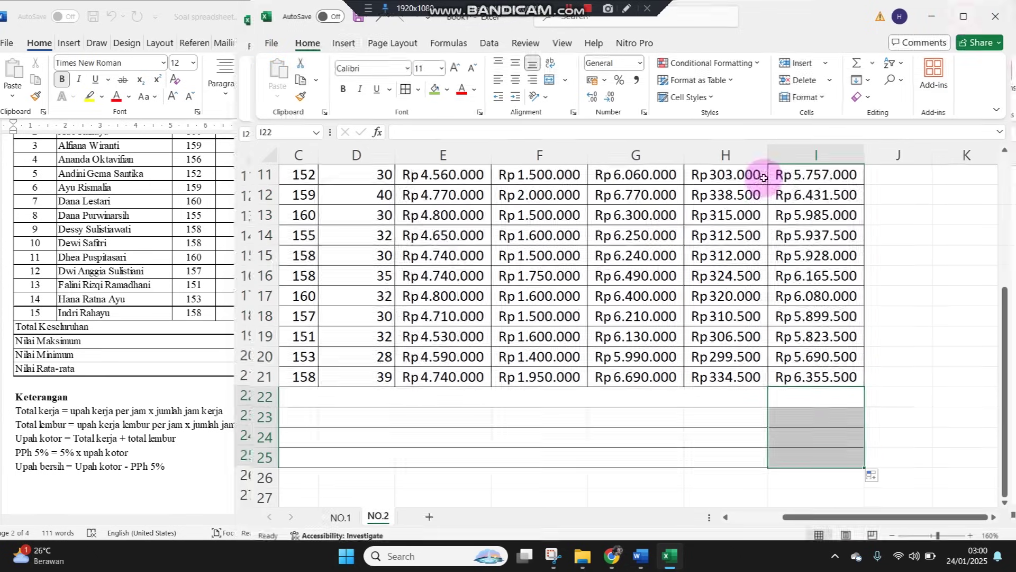
left_click_drag(329, 370, 190, 374)
left_click_drag(33, 361, 6, 355)
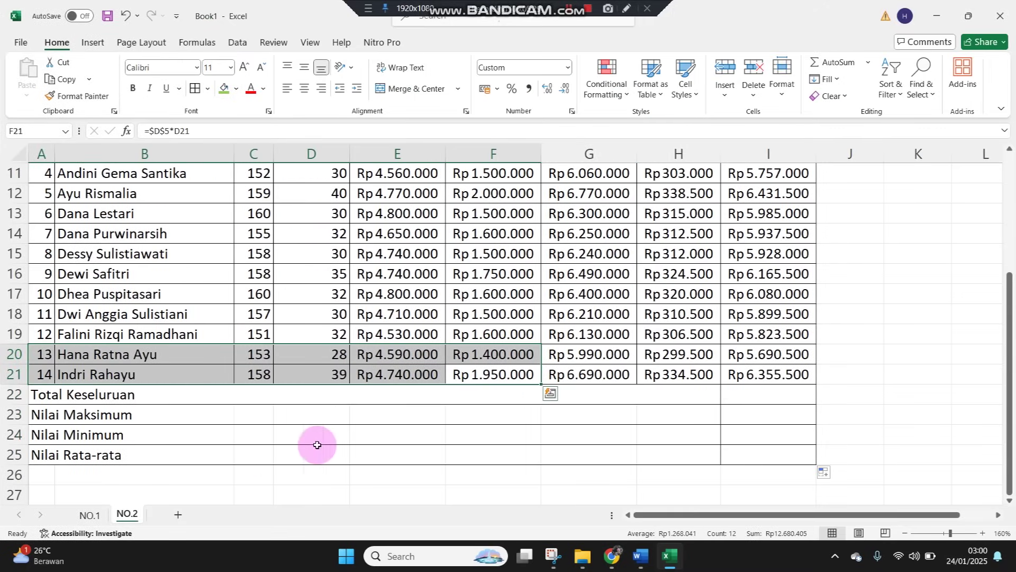
Sum the net wages in I22 (Rp83.438.500) and bold summary rows 22–25
left_click(739, 392)
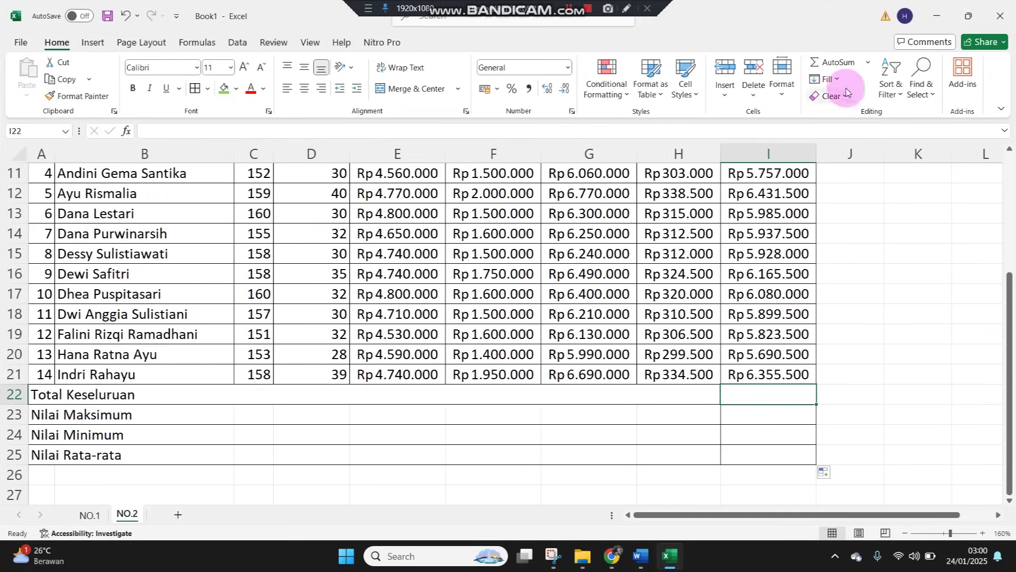
left_click(836, 63)
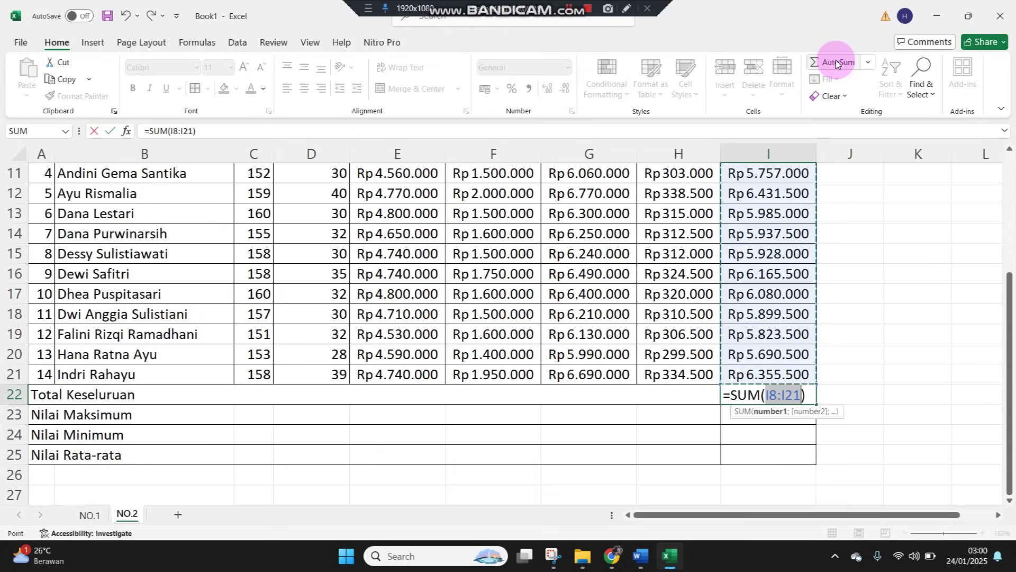
key("Return")
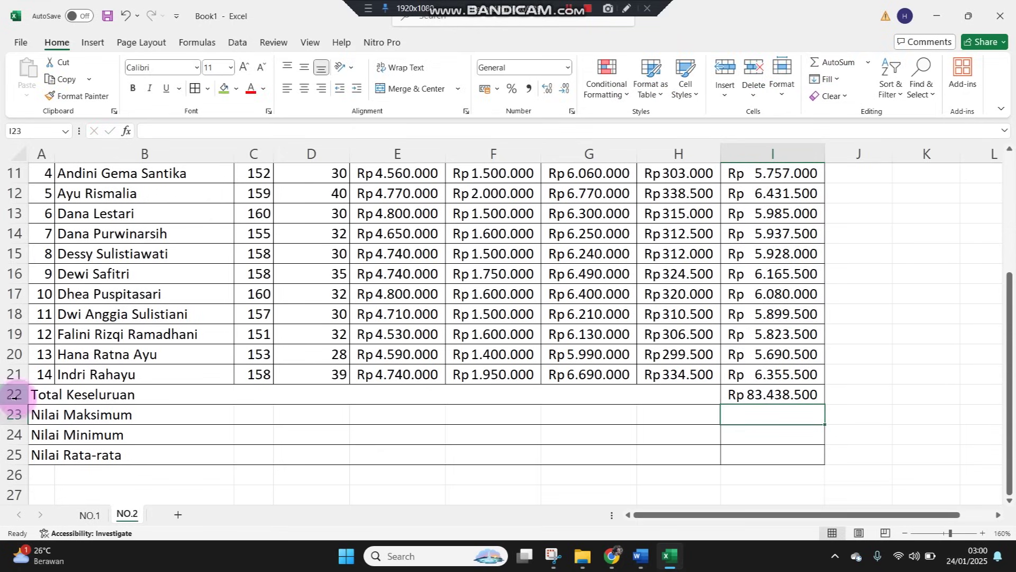
left_click_drag(14, 397, 16, 456)
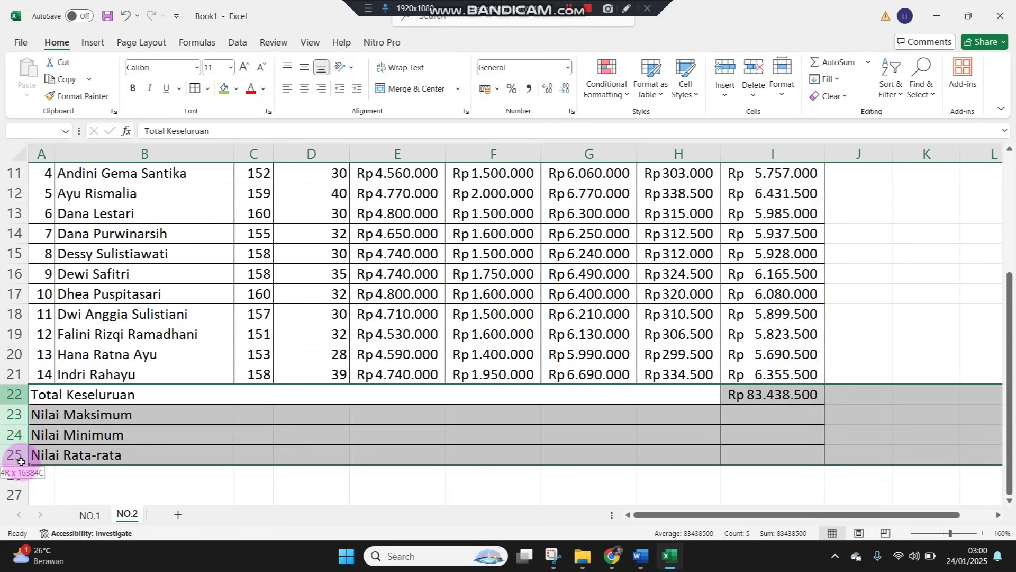
left_click(134, 88)
left_click(775, 392)
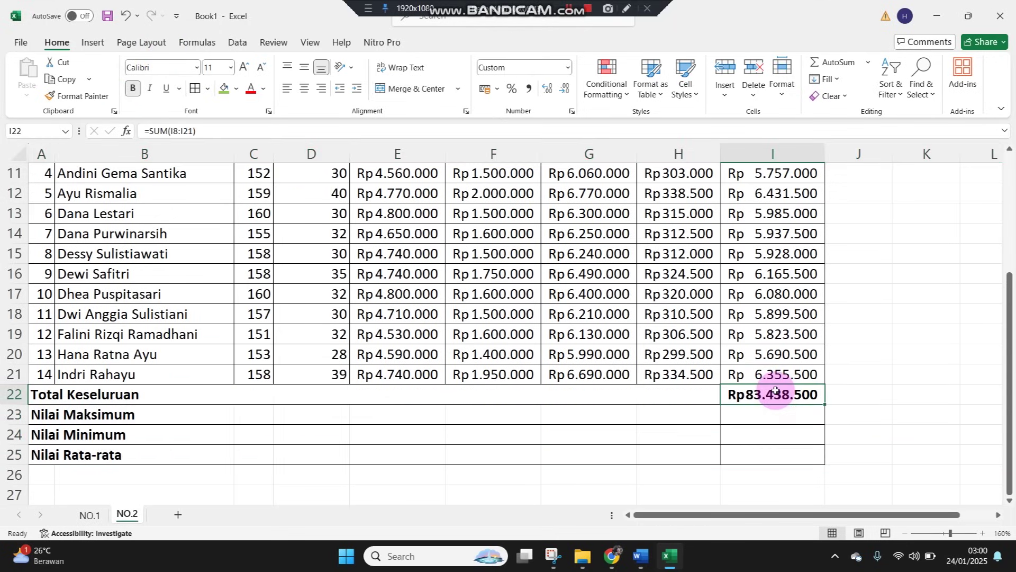
Enter =MAX(I8:I21) in the Nilai Maksimum cell, giving Rp 6.431.500
left_click(765, 417)
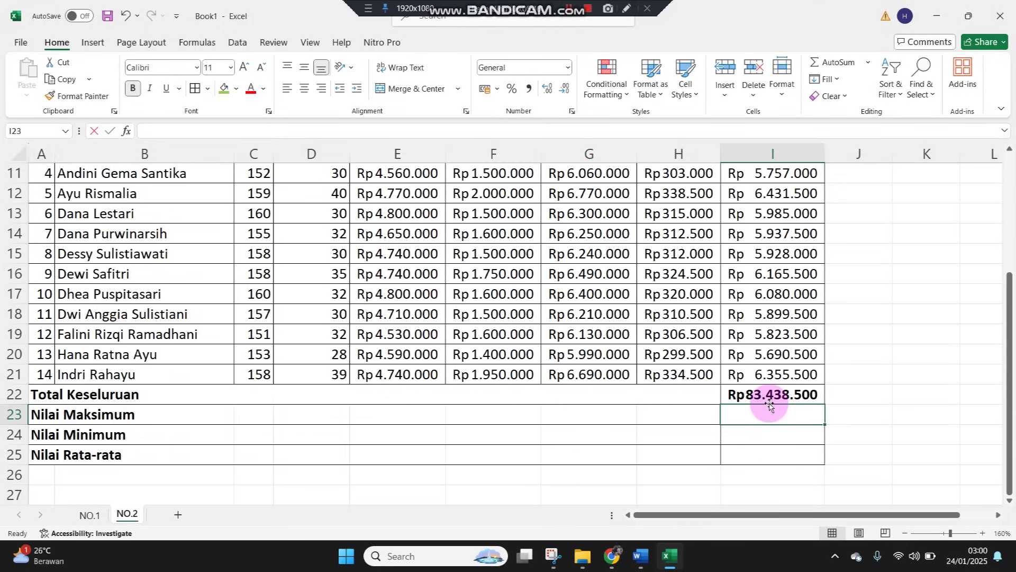
type("=max(")
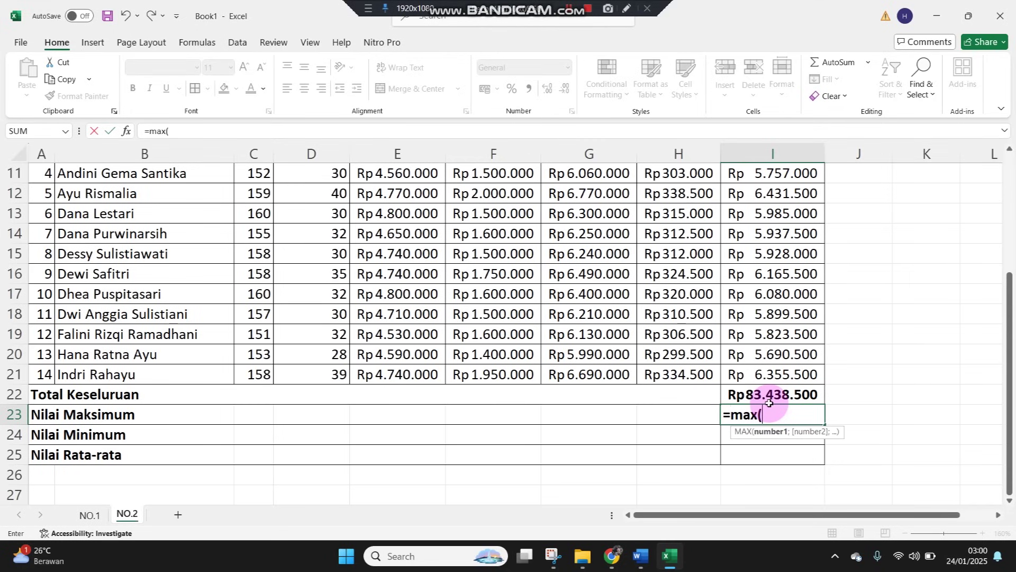
scroll(786, 301, "up", 3)
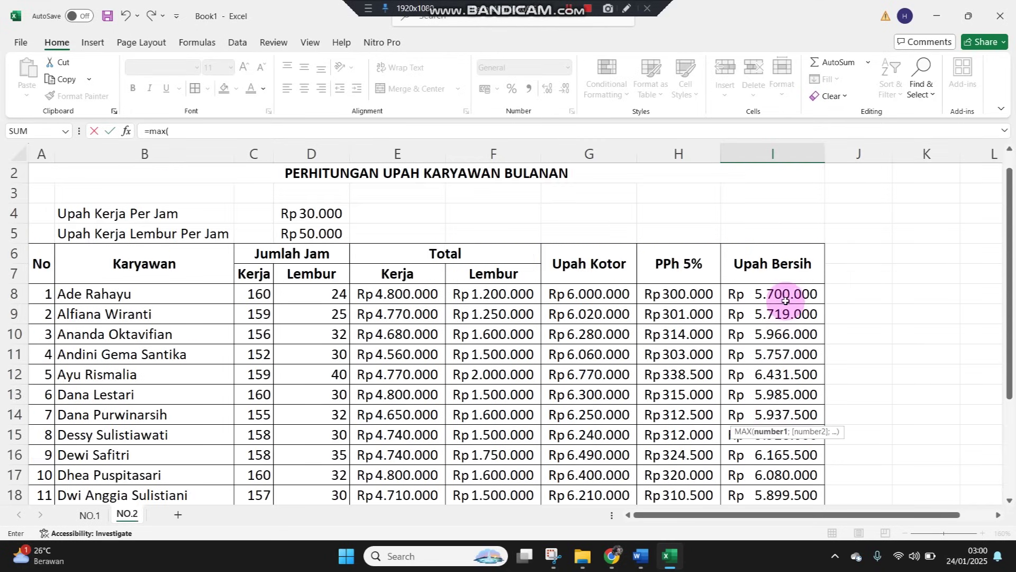
left_click_drag(782, 289, 752, 412)
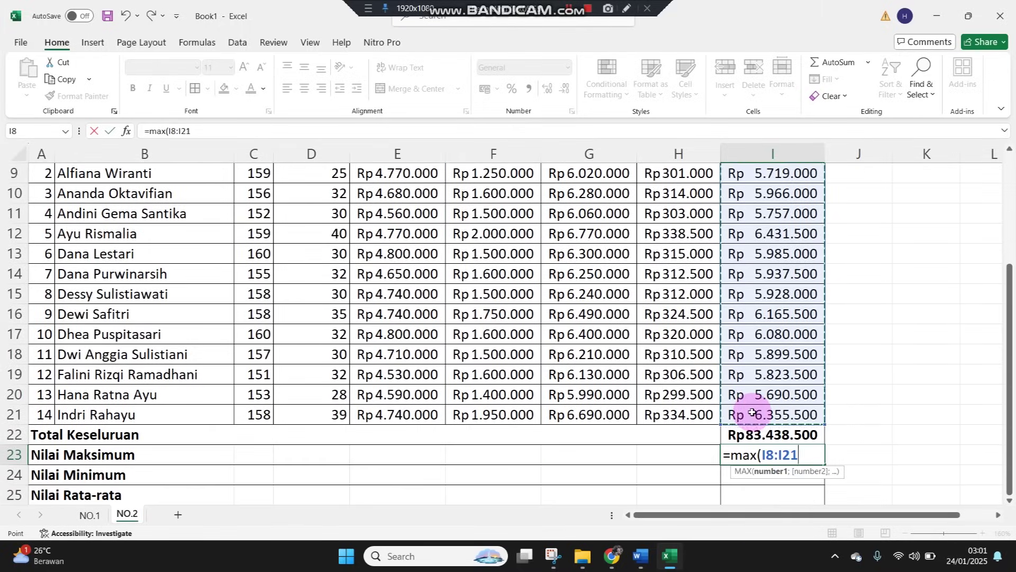
key("Return")
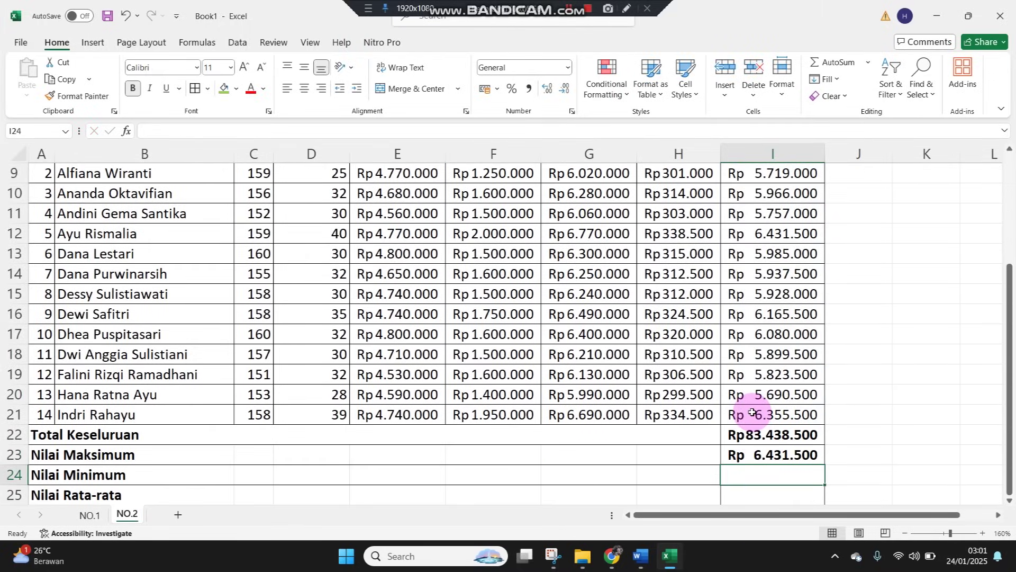
Enter =MIN(I8:I21) in the Nilai Minimum cell, giving Rp 5.690.500
type("=")
key("Up")
key("Up")
key("Up")
key("Up")
key("Up")
key("Up")
key("Up")
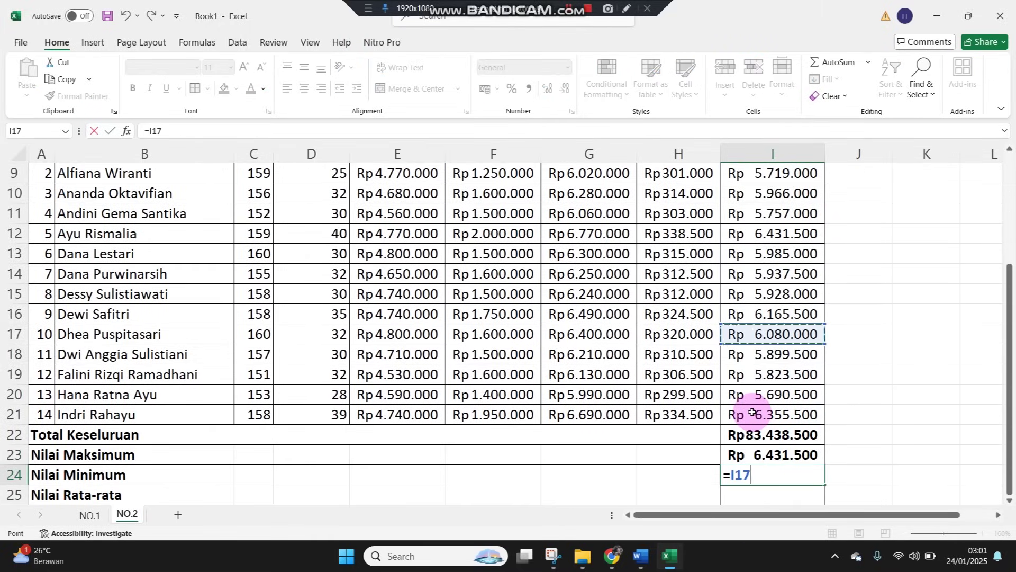
key("BackSpace")
key("BackSpace")
key("BackSpace")
type("m")
key("BackSpace")
type("min")
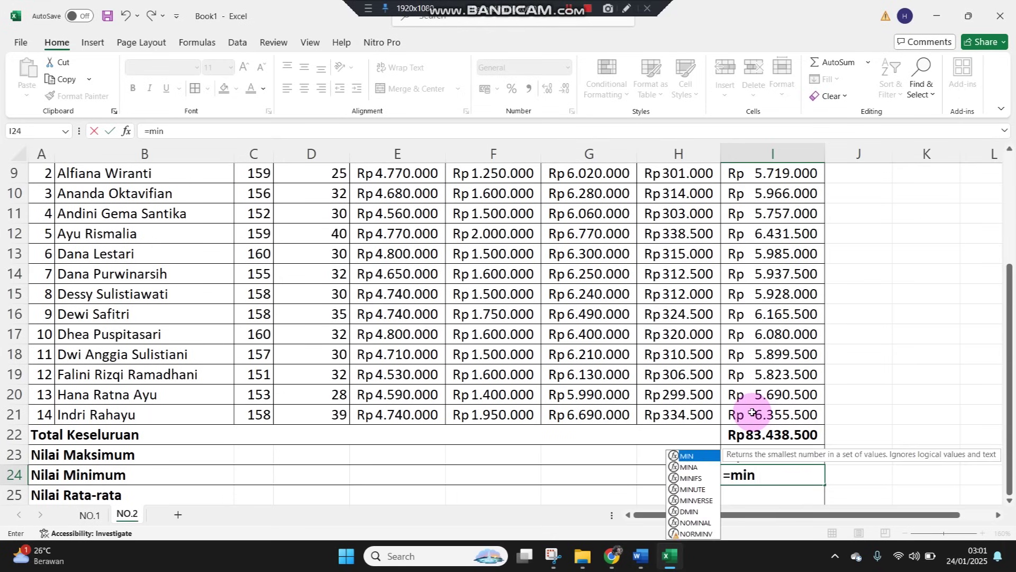
key("Escape")
type("(")
left_click_drag(752, 412, 824, 229)
key("Return")
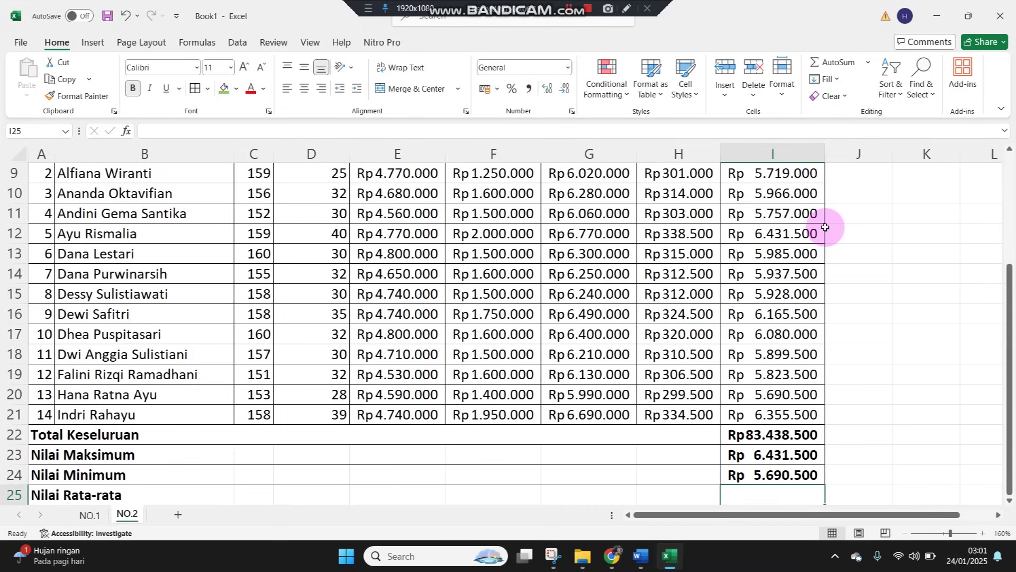
Enter =AVERAGE(I8:I21) in I25, giving Rp 5.959.893
type("=average(")
scroll(825, 227, "up", 3)
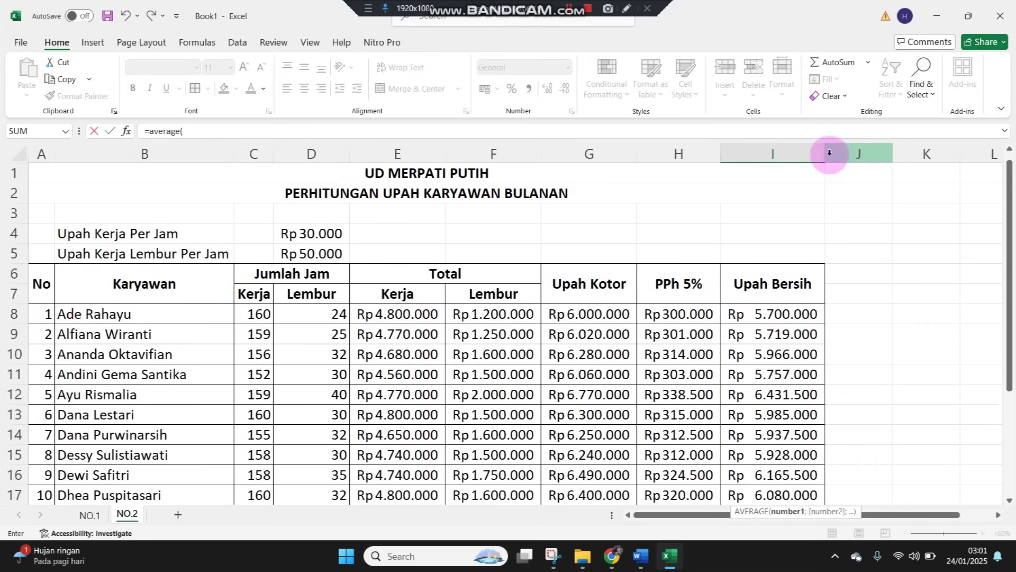
left_click_drag(758, 321, 746, 449)
key("Return")
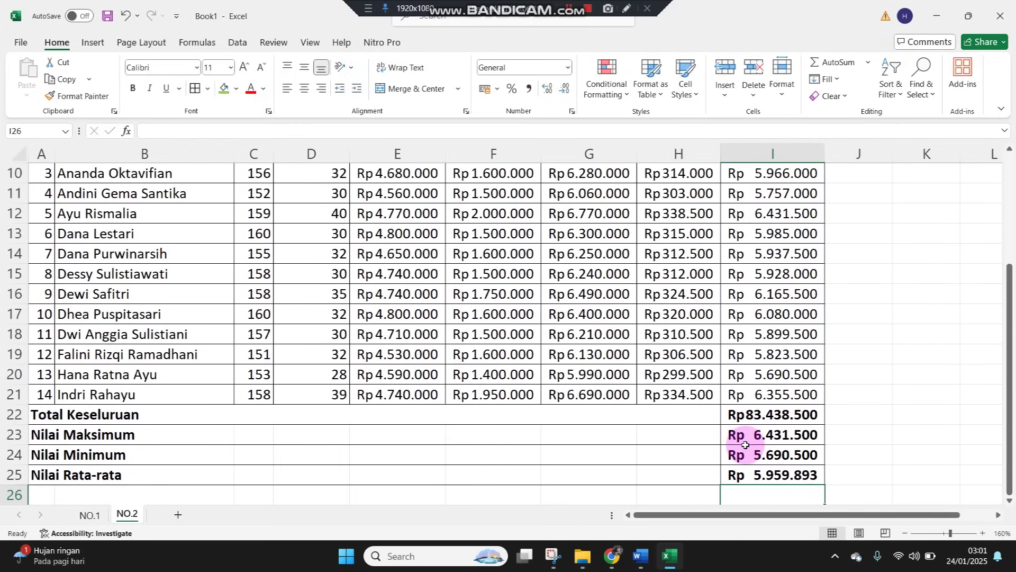
left_click(967, 14)
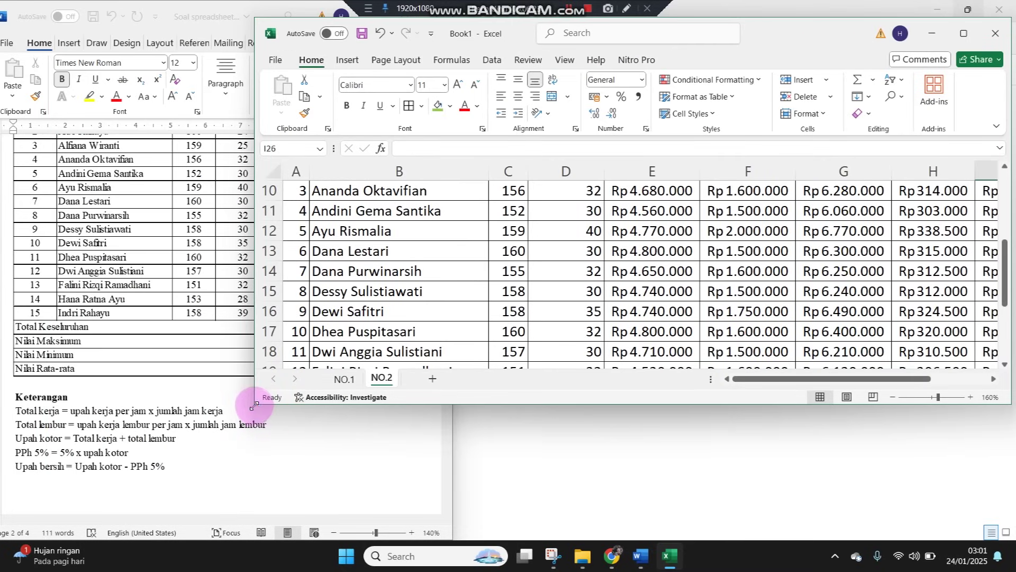
Shift the employee numbers in A9:A21 up one row by pasting them at A8
left_click_drag(254, 405, 245, 545)
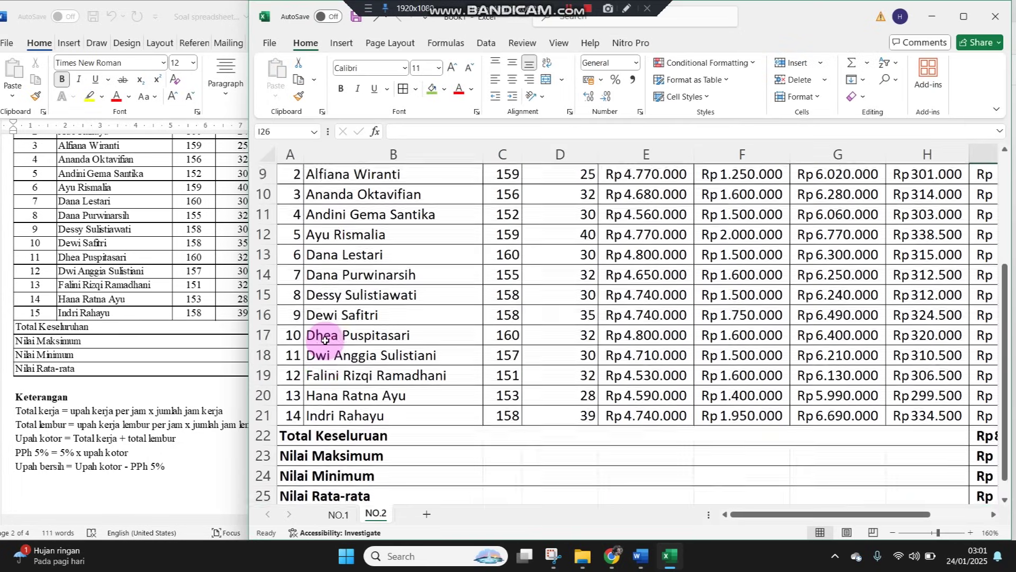
left_click(36, 221)
scroll(36, 221, "up", 2)
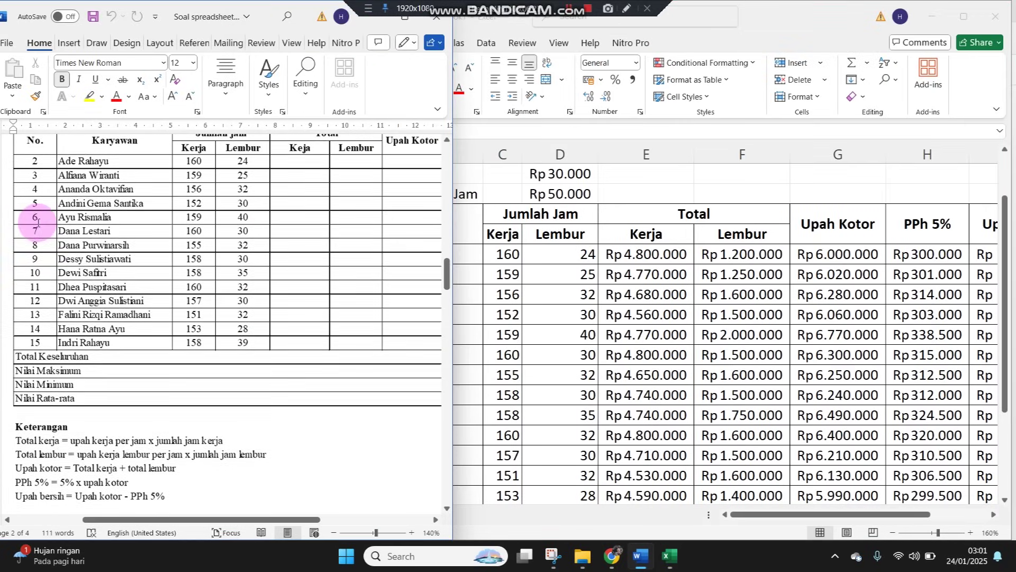
left_click(508, 254)
left_click_drag(272, 273, 287, 455)
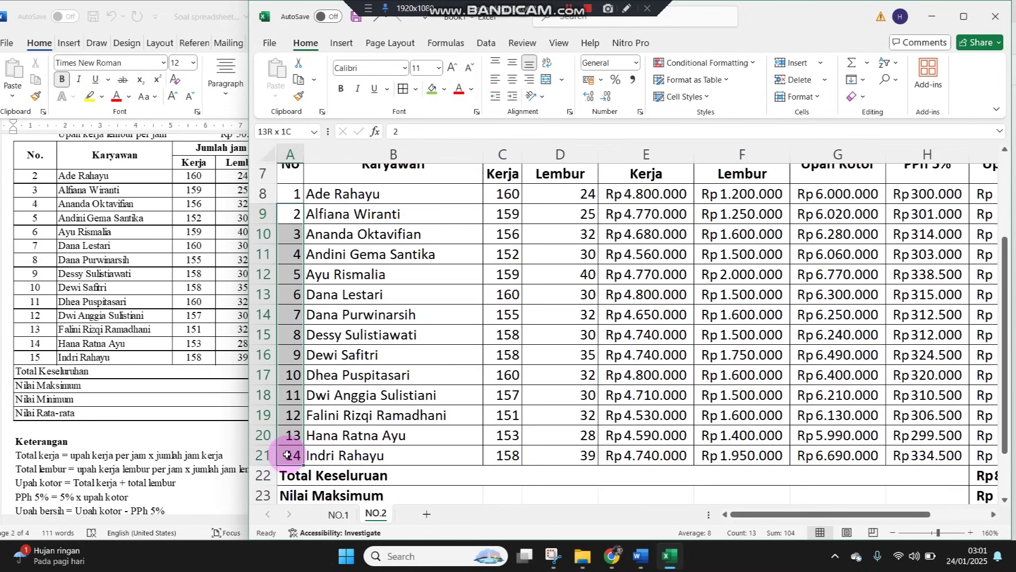
key("ctrl+c")
scroll(284, 280, "up", 1)
left_click(288, 256)
key("Return")
Extend the numbering so A21 reads 15, matching the Word table
scroll(289, 355, "down", 2)
left_click(292, 378)
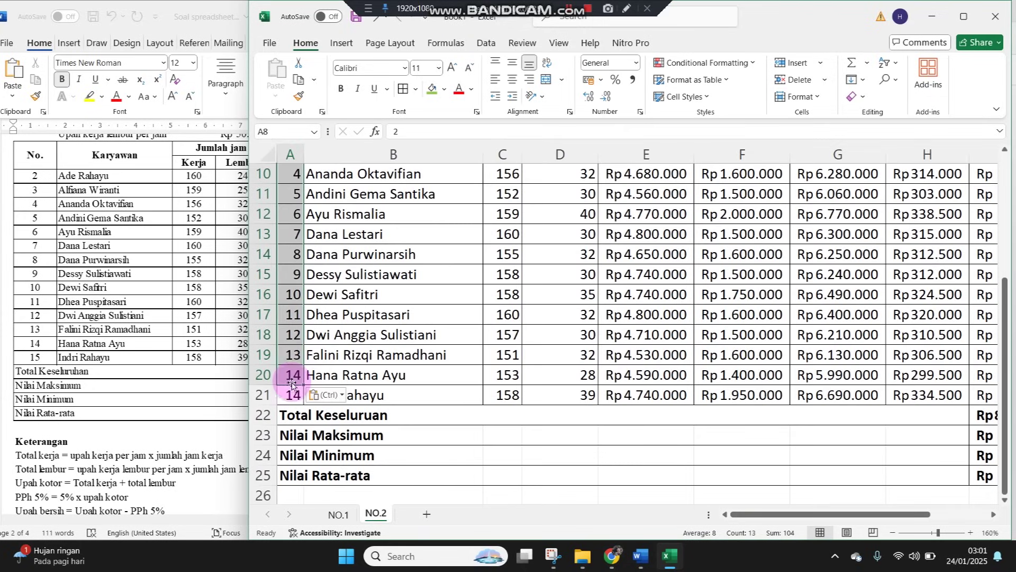
left_click_drag(300, 354, 302, 397)
left_click(375, 315)
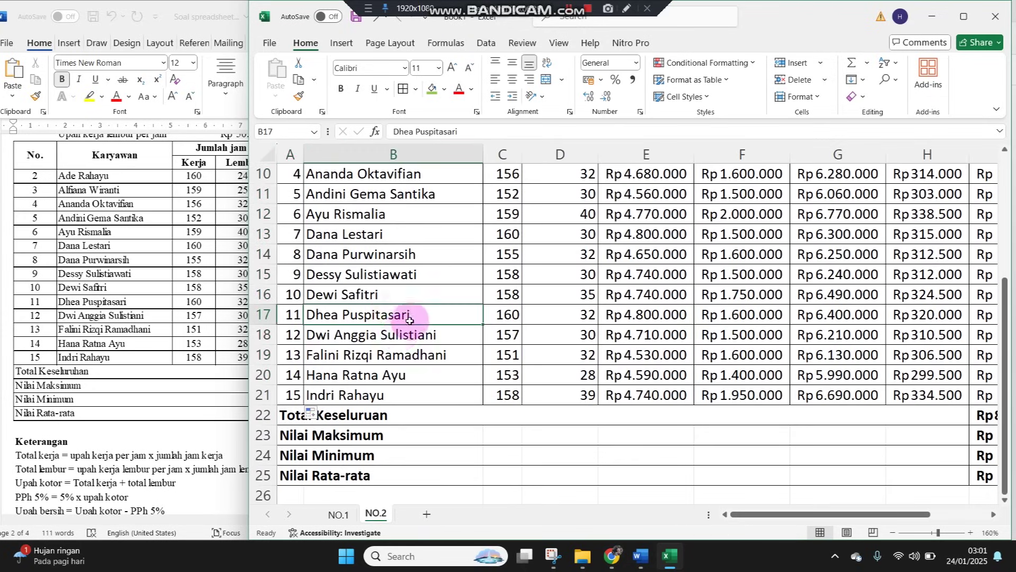
scroll(331, 324, "up", 3)
left_click(149, 266)
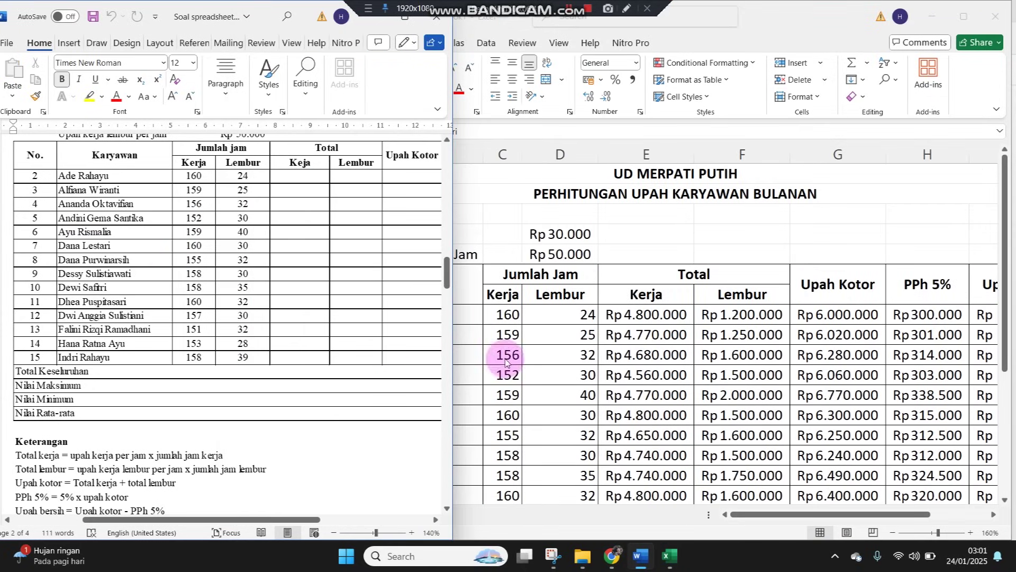
left_click(769, 317)
scroll(749, 418, "down", 2)
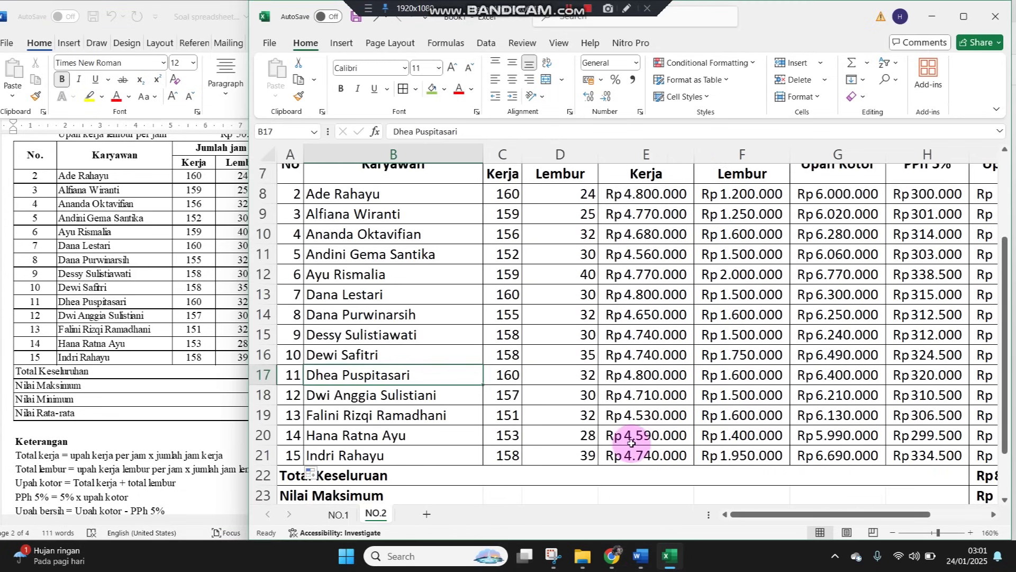
scroll(135, 413, "down", 10)
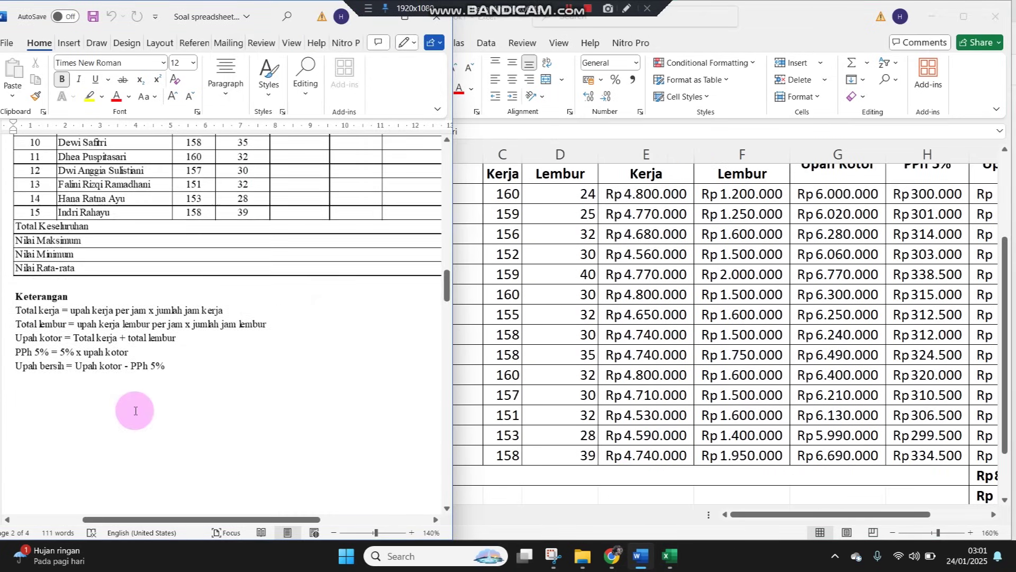
Scroll Word to PT ROHMAH's DAFTAR GAJI PEGAWAI table and widen Word to show every column
scroll(135, 411, "down", 5)
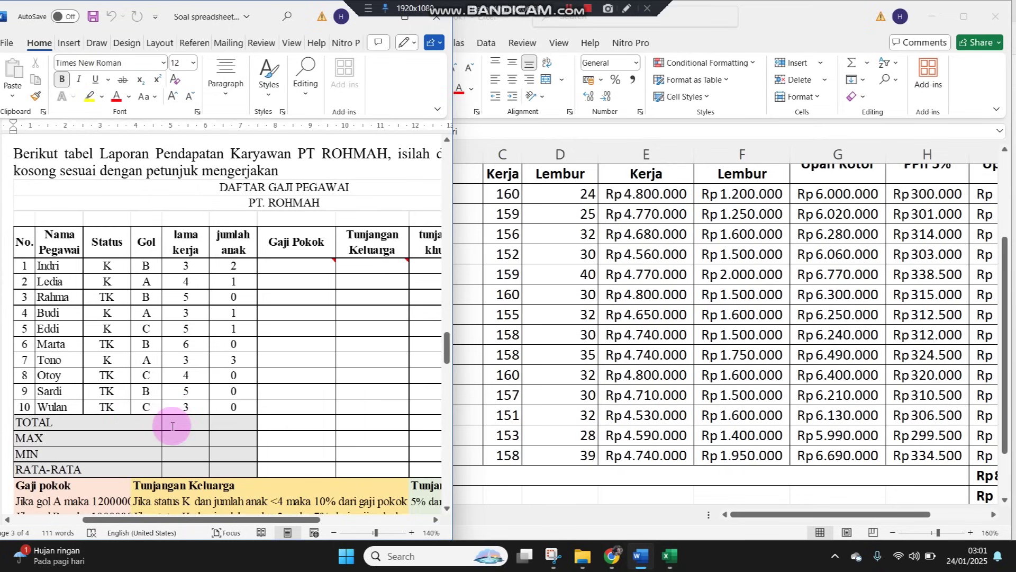
left_click(295, 351)
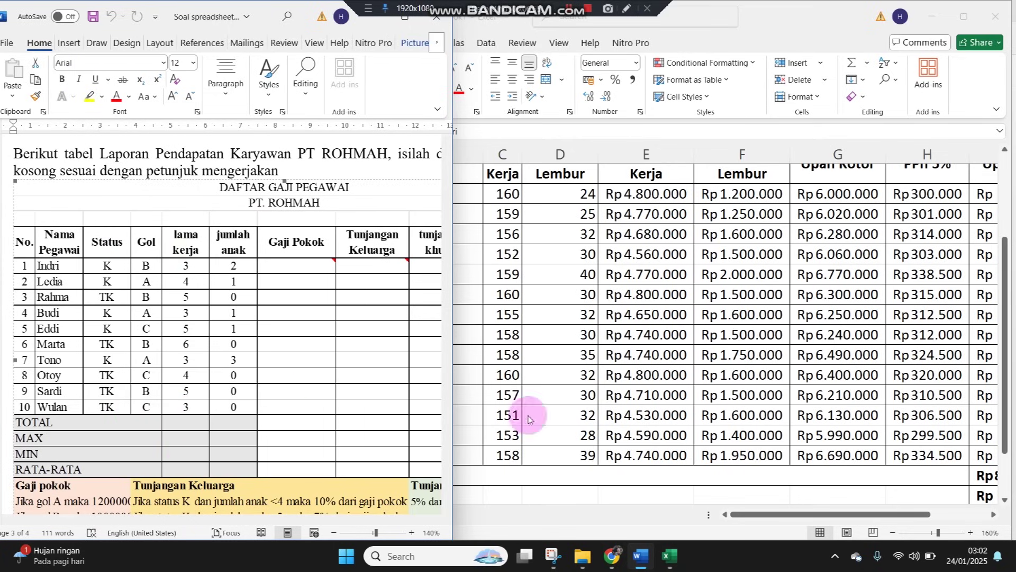
left_click_drag(453, 492, 562, 479)
left_click(699, 415)
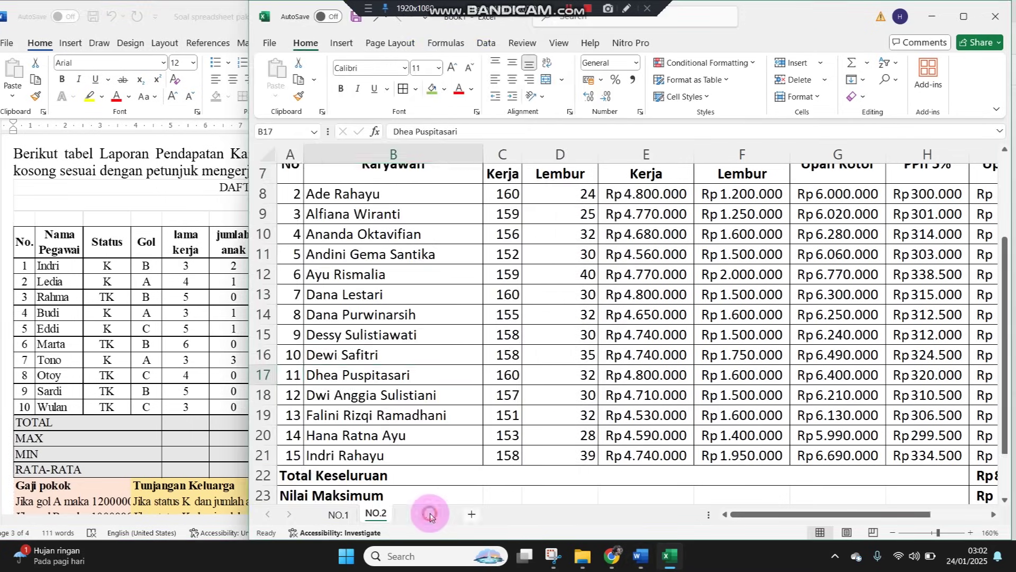
Add a new worksheet and name it NO.3
left_click(426, 513)
double_click(421, 513)
type("N")
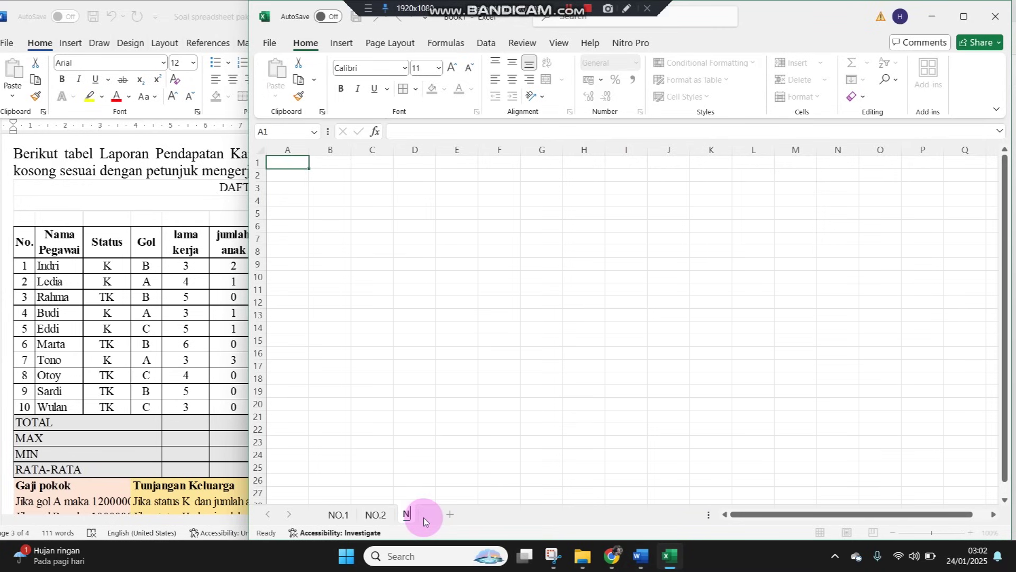
type("O.3")
key("Return")
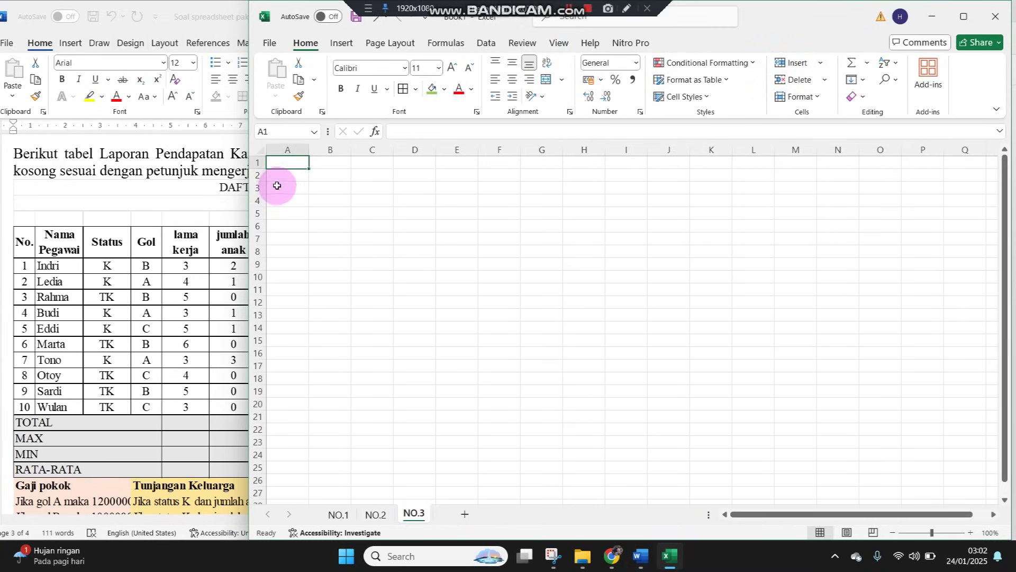
Type the title DAFTAR GAJI PEGAWAI in A1 of NO.3
left_click(220, 228)
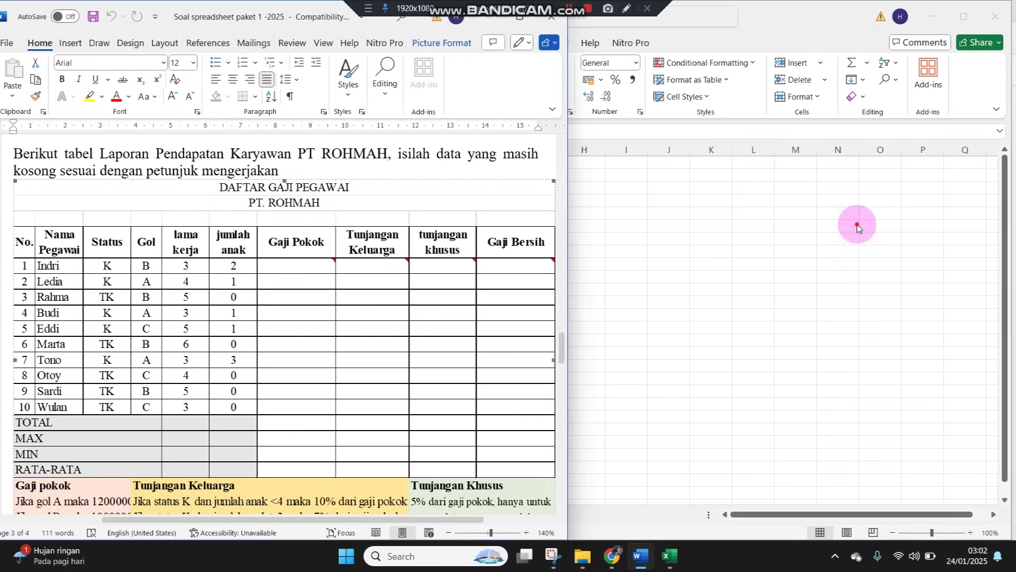
left_click(857, 227)
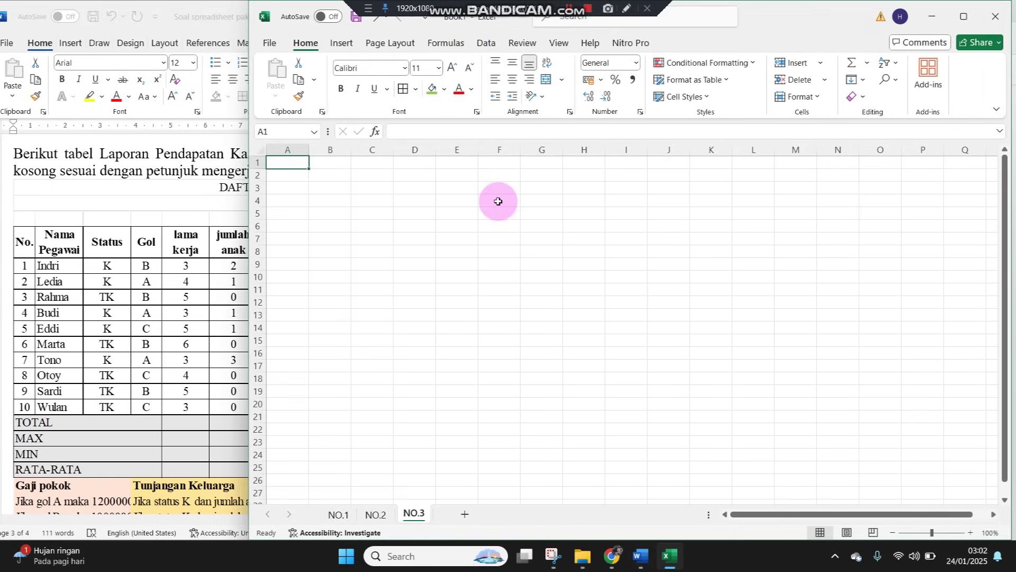
type("DAFTA")
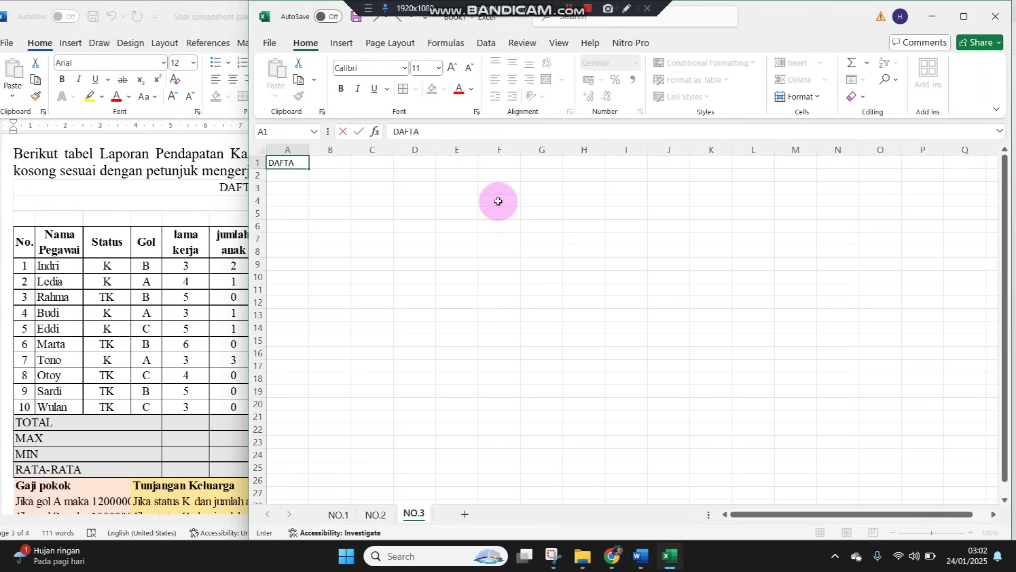
type("R GAJI PEGAWAI")
key("Return")
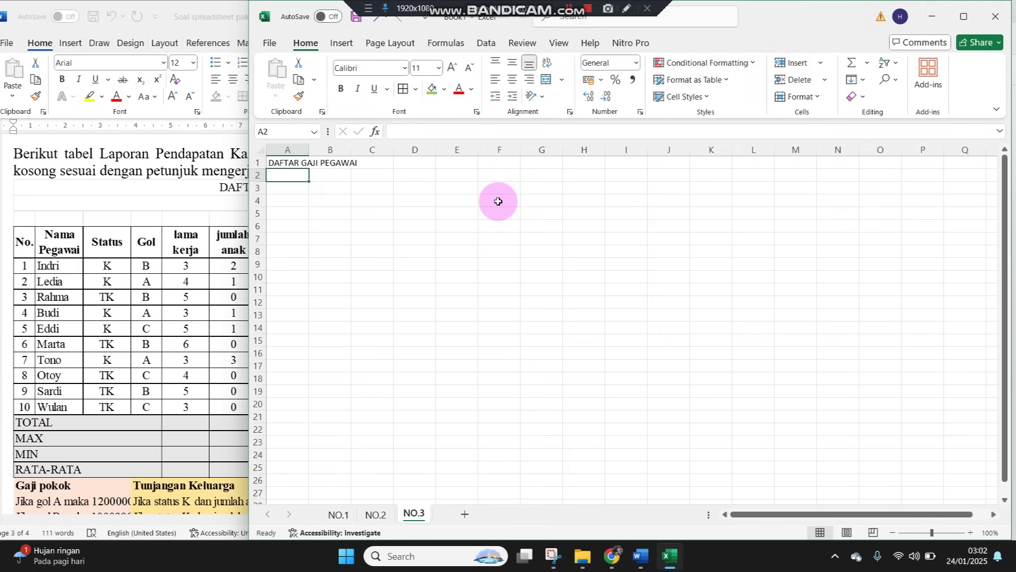
left_click_drag(246, 130, 378, 130)
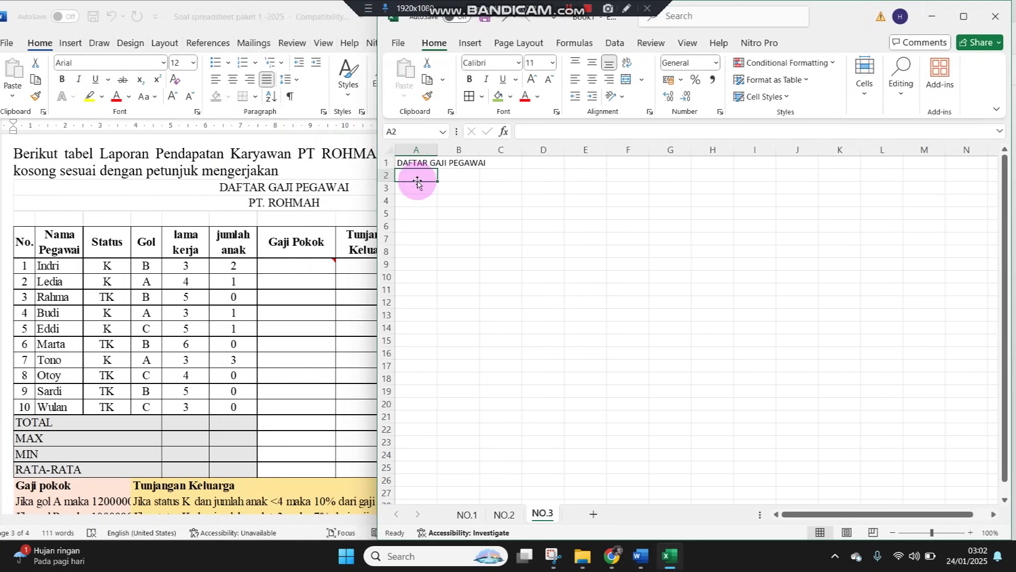
Enter PT ROHMAH in A2 and the headers No. and Nama Pegawai in A4:B4
type("PT ROHM")
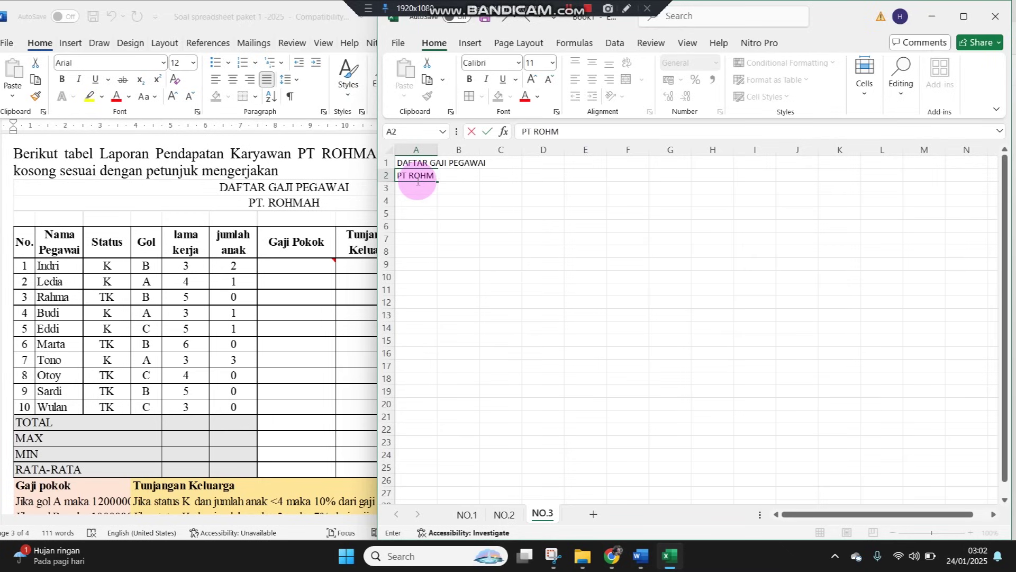
key("Return")
key("Return")
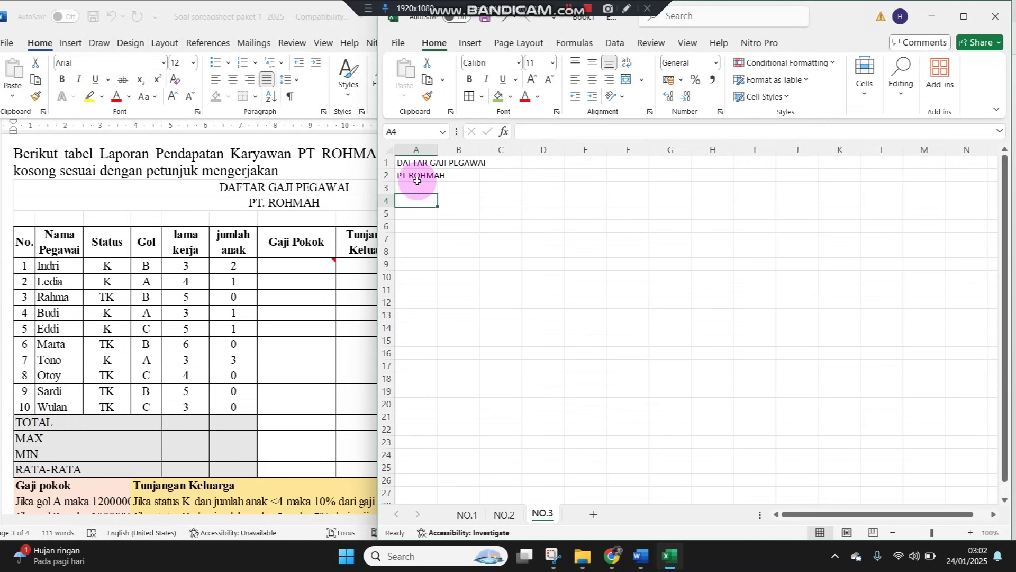
type("No.")
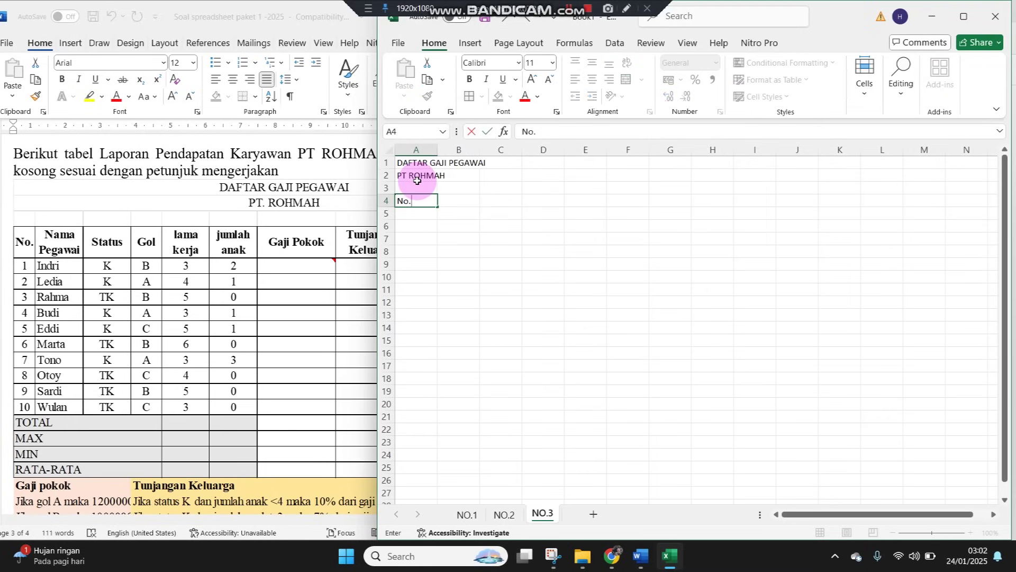
key("Tab")
type("Na")
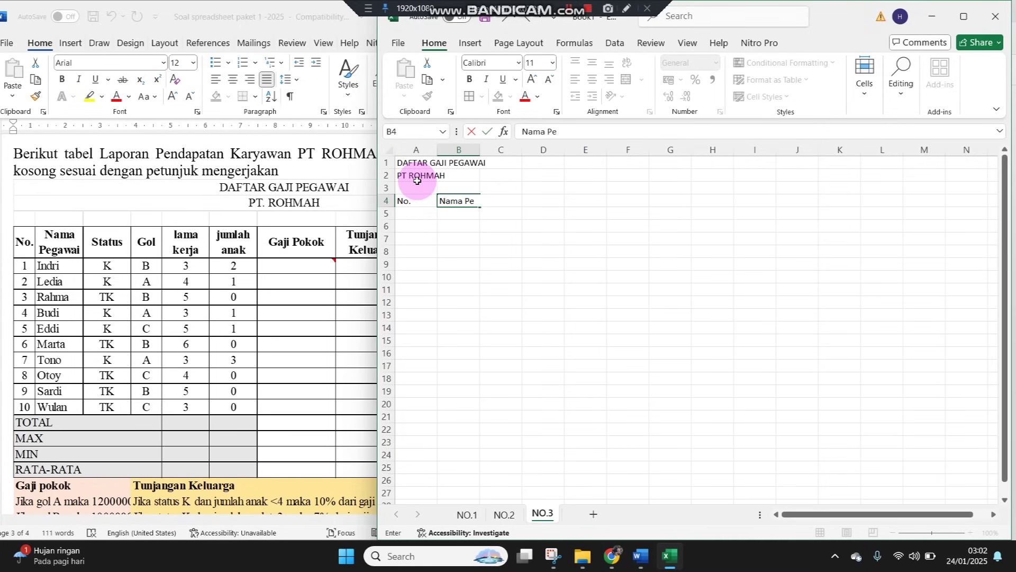
key("Return")
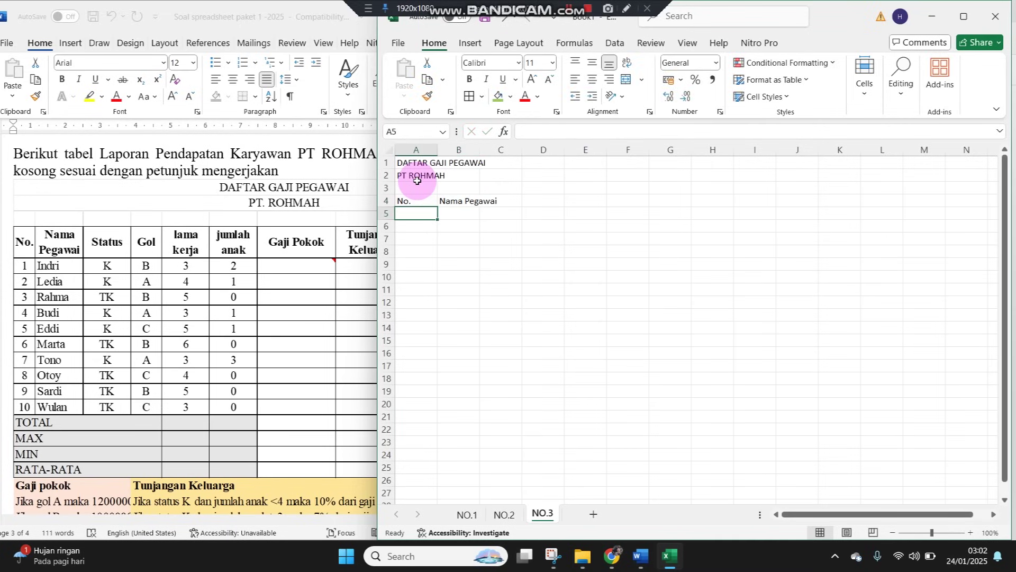
key("Right")
key("Right")
key("Up")
key("Right")
key("Left")
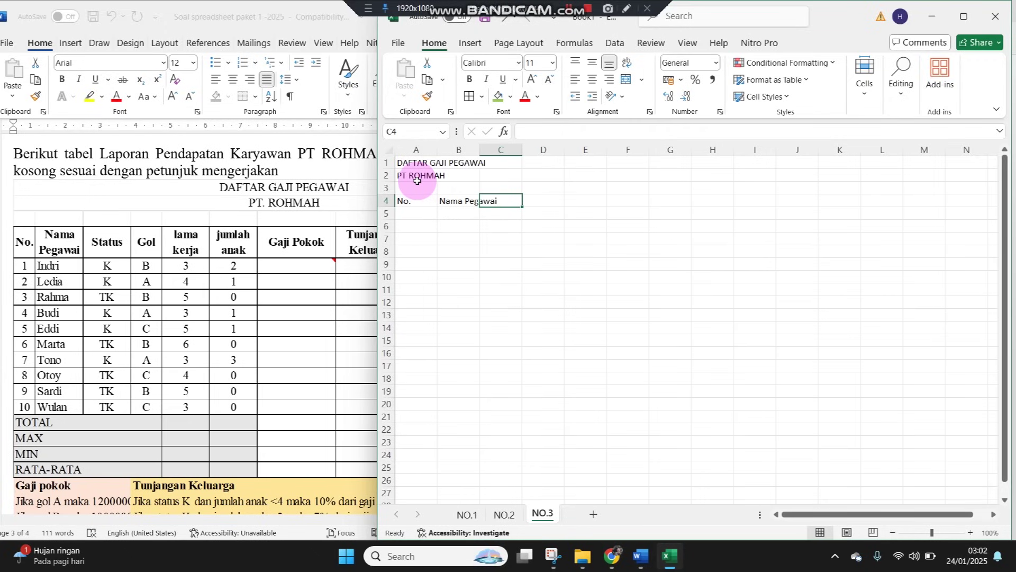
Add headers Status, Gol, Lama Kerja, Jumlah Anak and Gaji Pokok across C4:G4
type("Status")
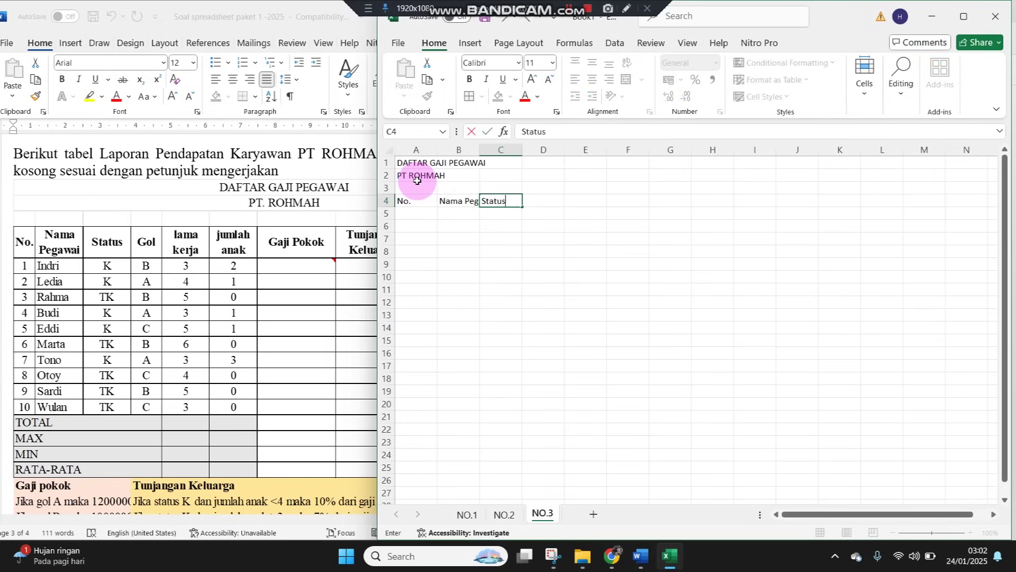
key("Tab")
type("Gol")
key("Tab")
type("Lam")
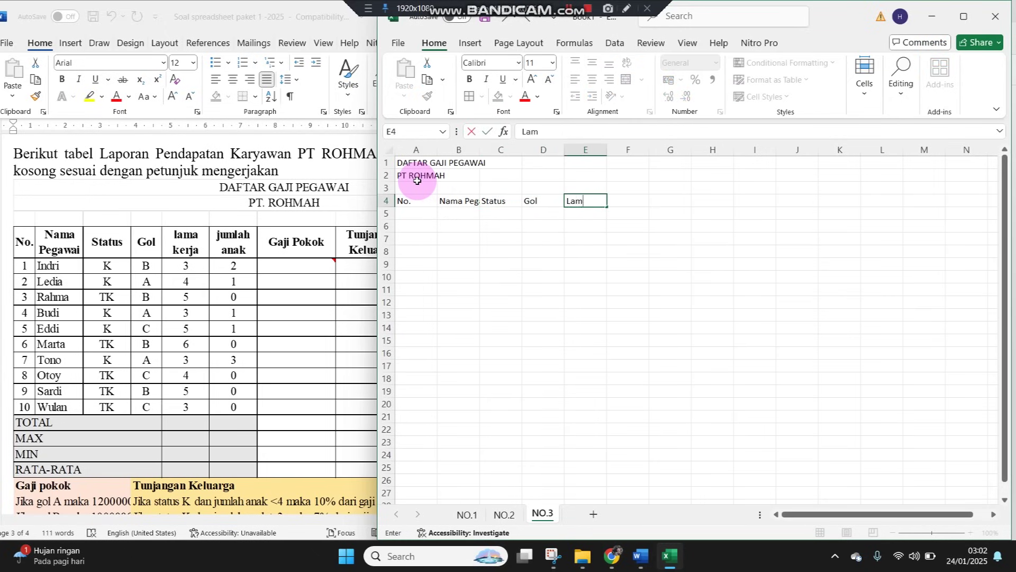
type("a Kerja")
key("Tab")
type("Ju")
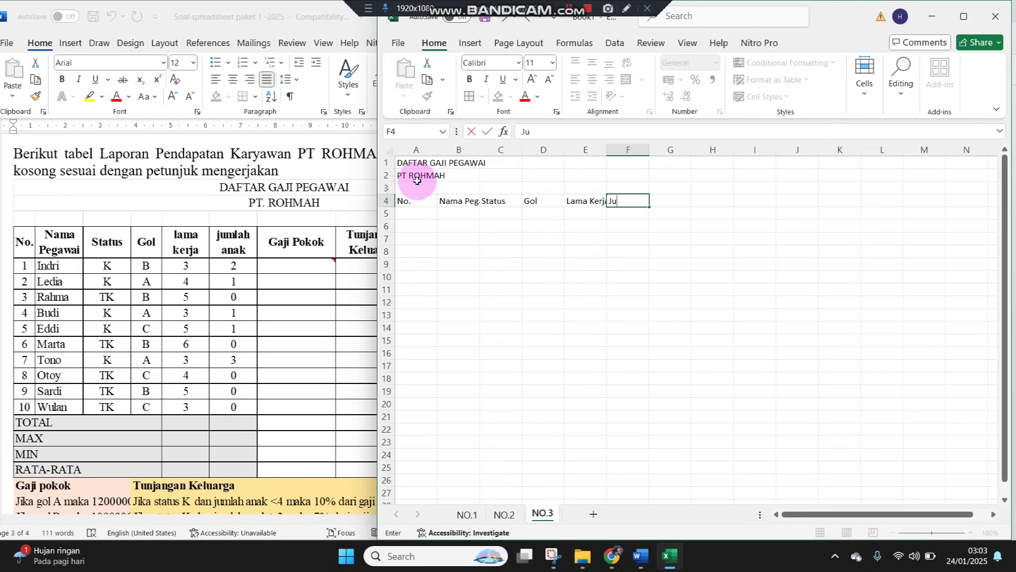
type("mlah Anak")
key("Tab")
type("G")
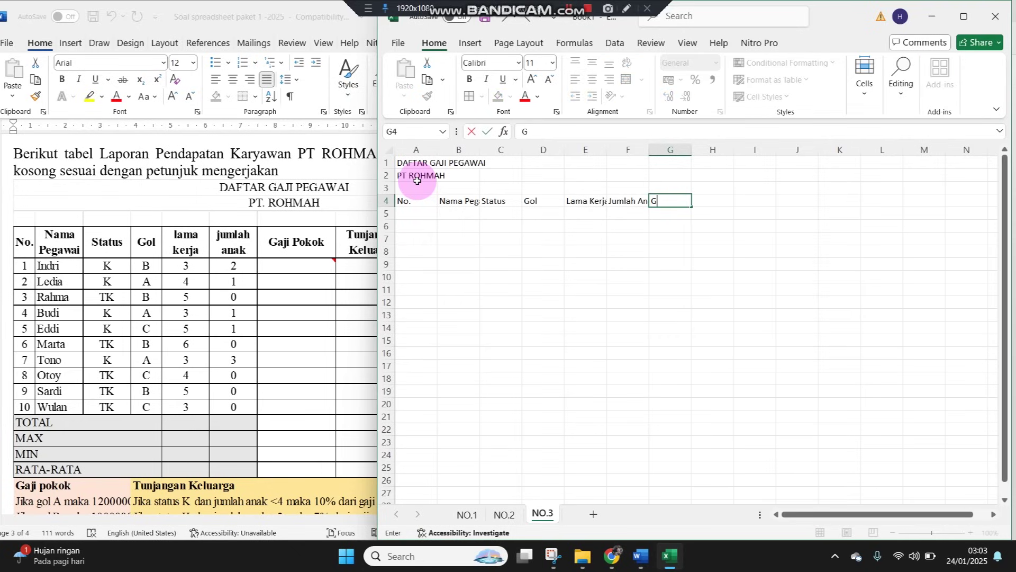
type("aji Pokok")
key("Tab")
type("Tu")
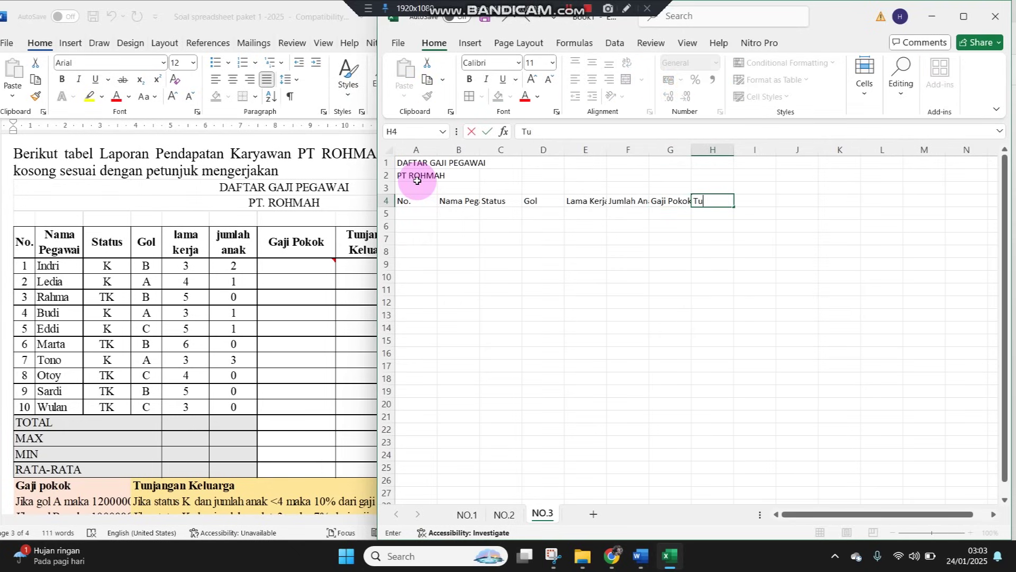
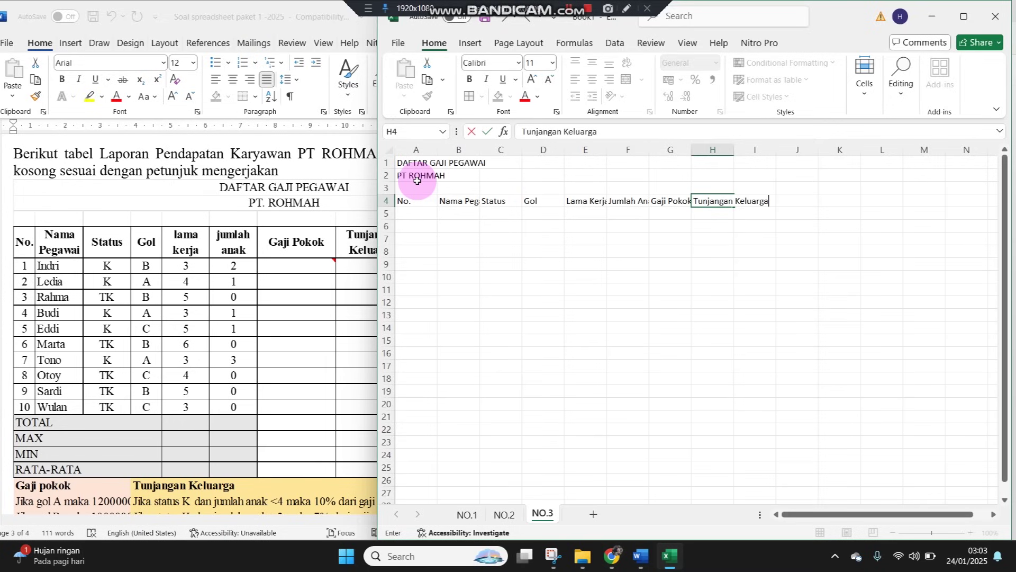
Type headers Tunjangan Keluarga in H4, Tunjangan Khusus in I4 and Gaji Bersih in J4
type("njangan Keluarga")
key("Tab")
left_click(343, 262)
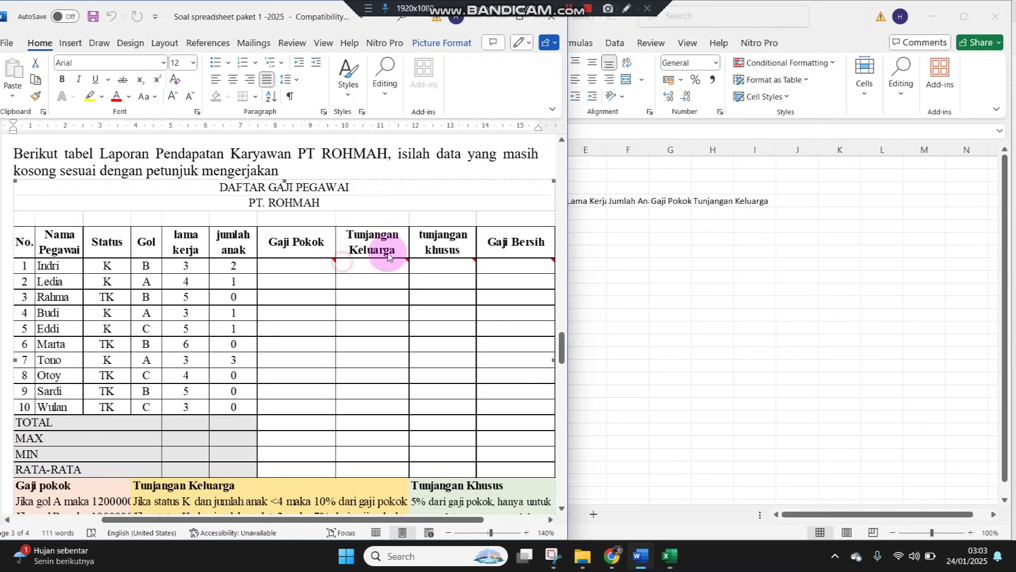
left_click(762, 204)
type("Tunjangan K")
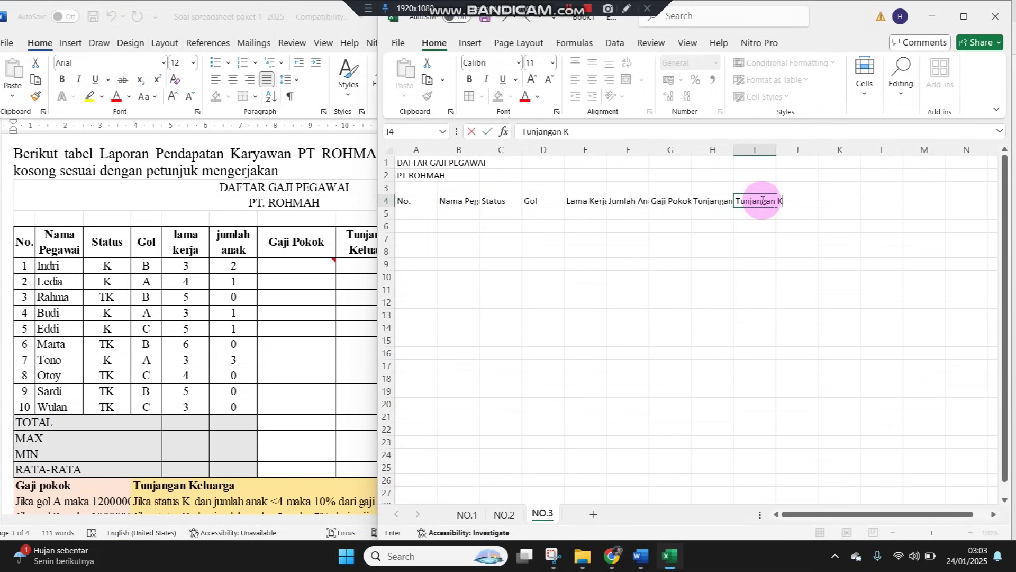
type("husus")
key("Tab")
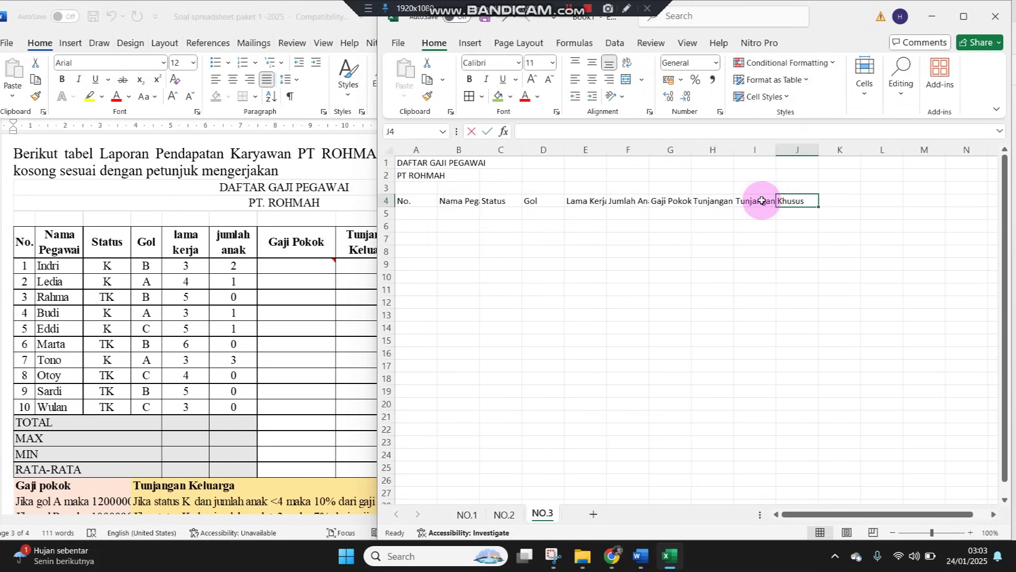
type("Gaji Bersih")
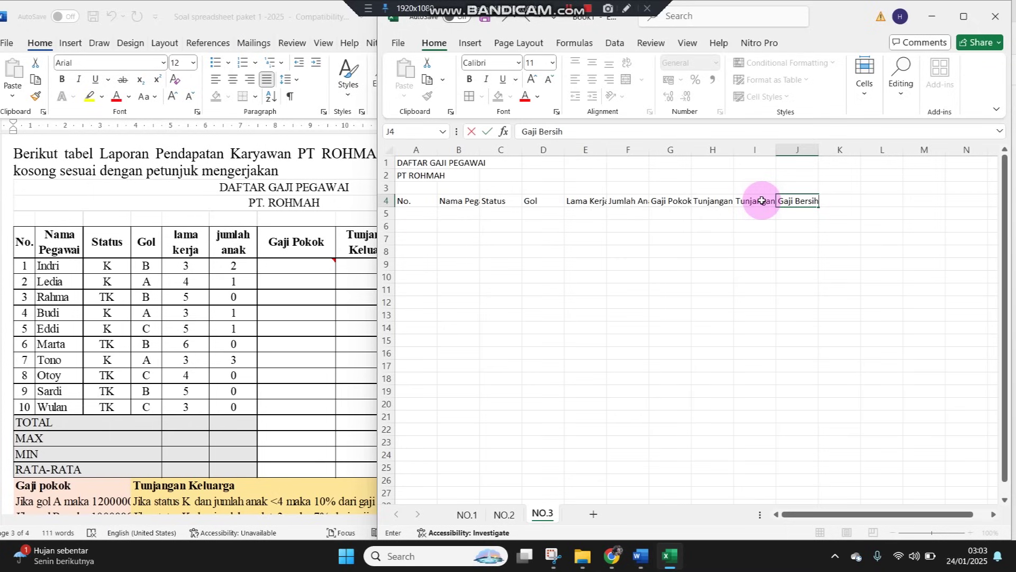
left_click(635, 250)
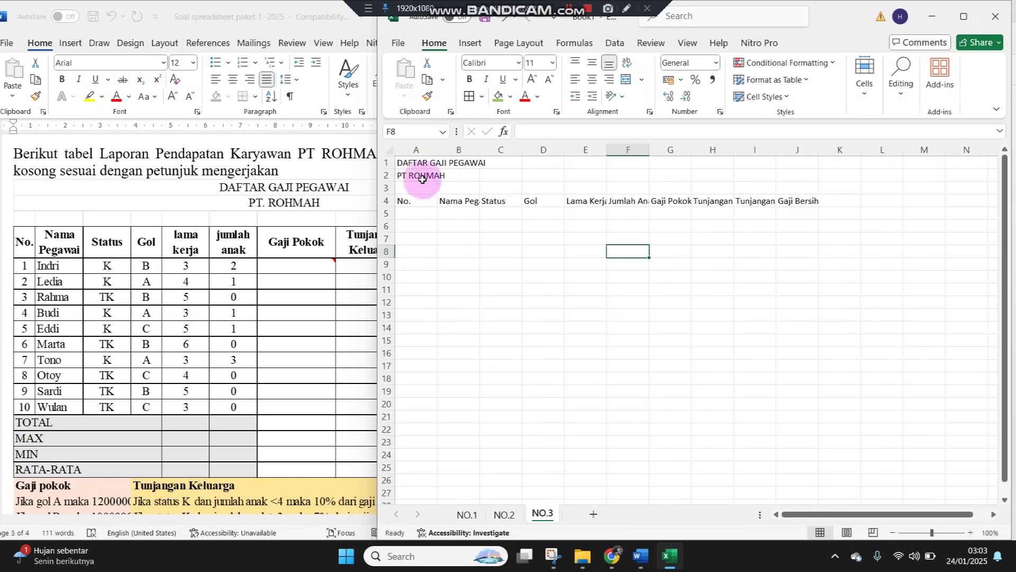
Merge and centre the title across A1:J1 and PT ROHMAH across A2:J2
left_click_drag(400, 163, 794, 163)
left_click(626, 79)
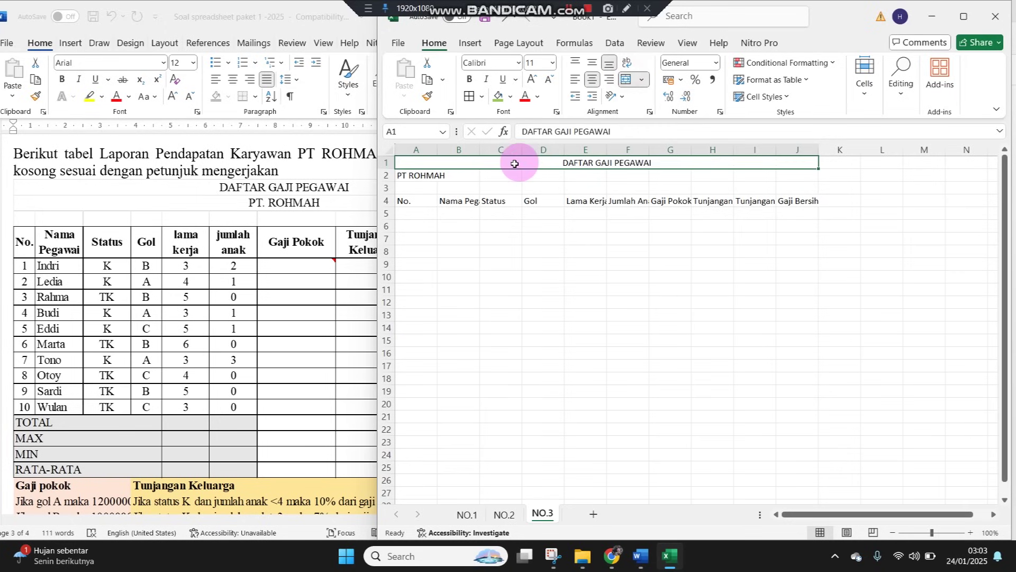
left_click_drag(401, 175, 787, 175)
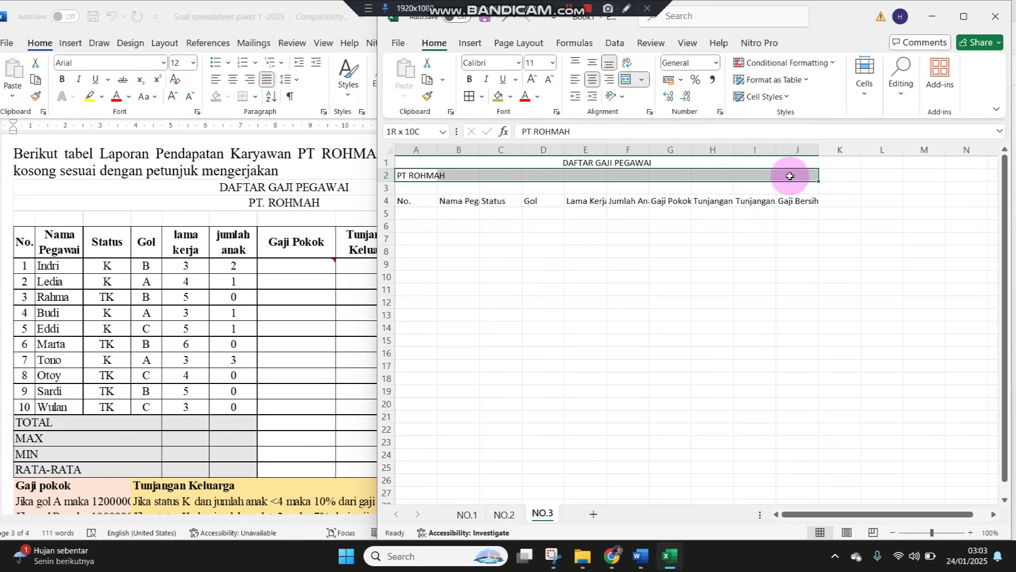
left_click(626, 79)
Apply All Borders to A4:J6 and wrap the header text
left_click(971, 532)
left_click(971, 533)
left_click(970, 533)
left_click(971, 532)
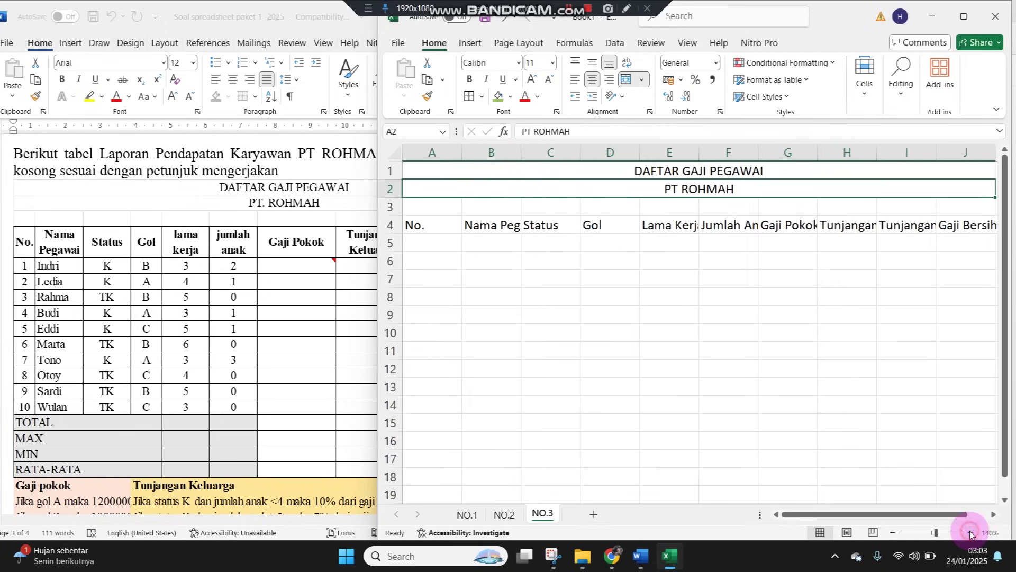
left_click_drag(430, 222, 947, 262)
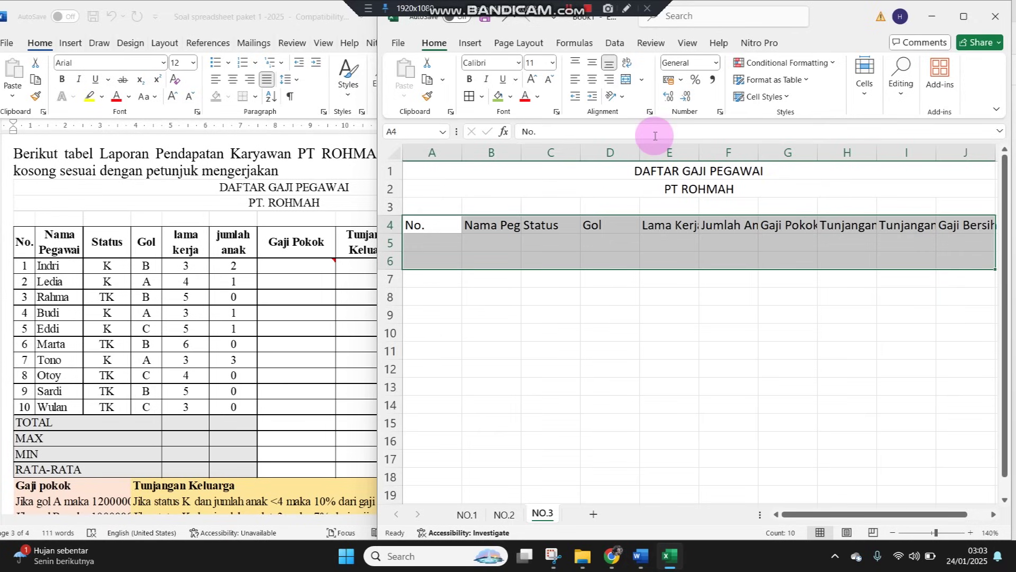
left_click(467, 96)
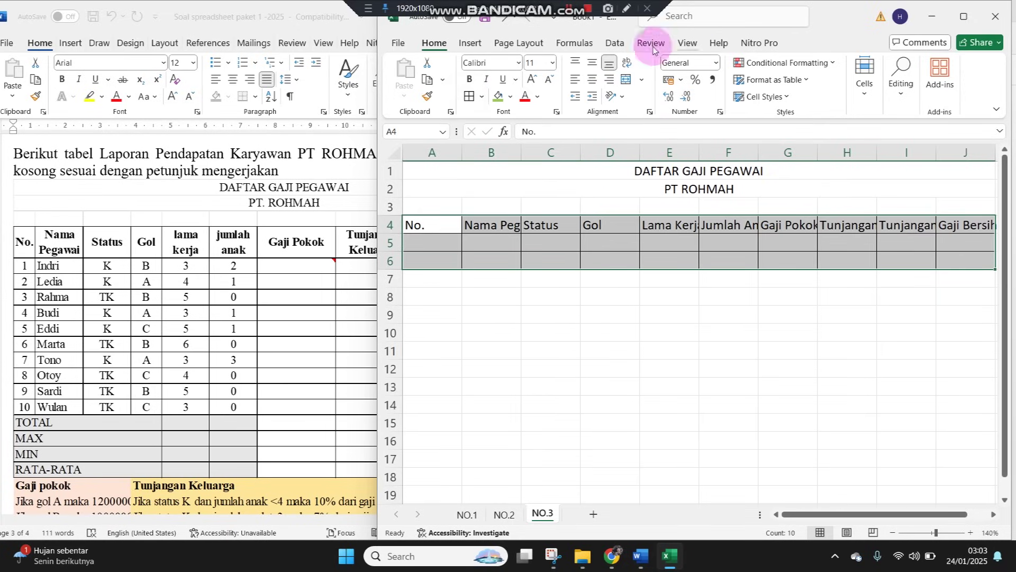
left_click(628, 64)
left_click(606, 237)
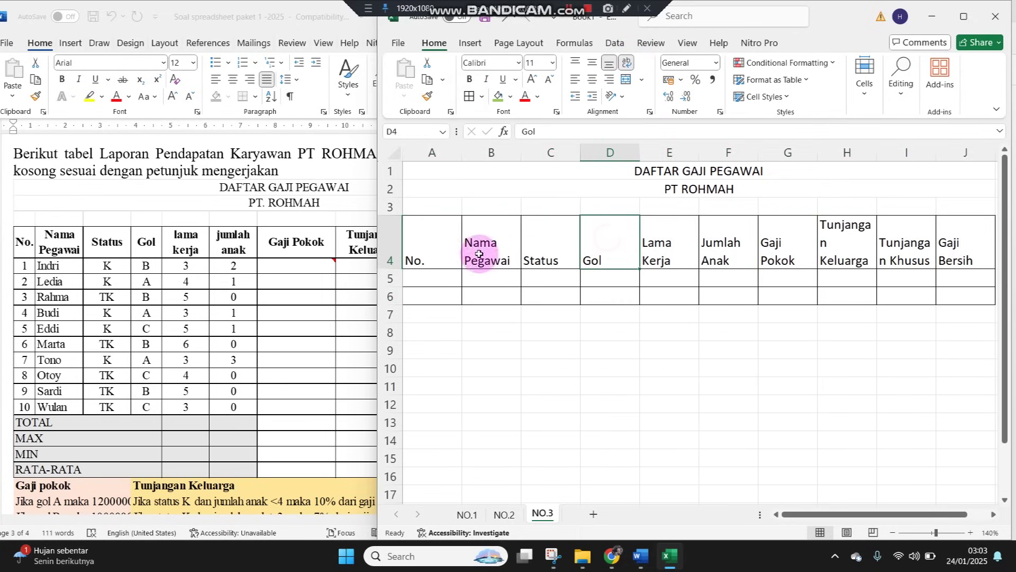
Middle-align the row 4 headers and widen column H to fit Tunjangan Keluarga
left_click(392, 235)
left_click(591, 63)
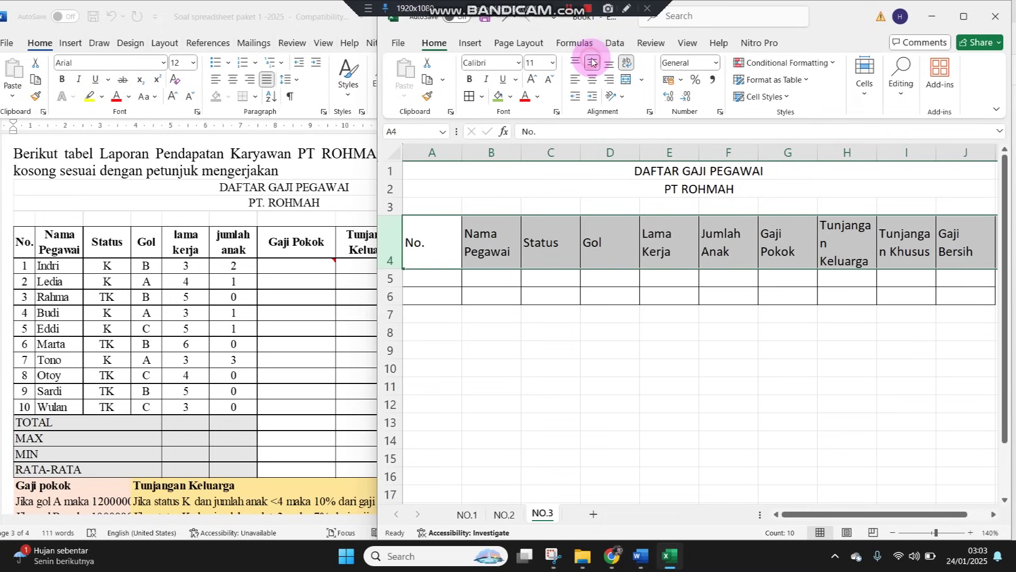
left_click(544, 262)
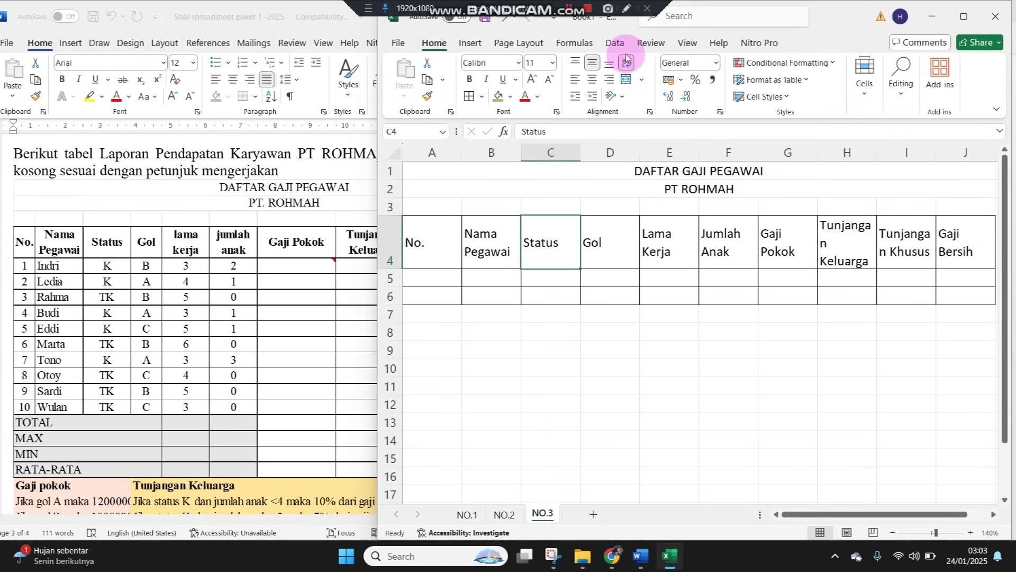
left_click(605, 274)
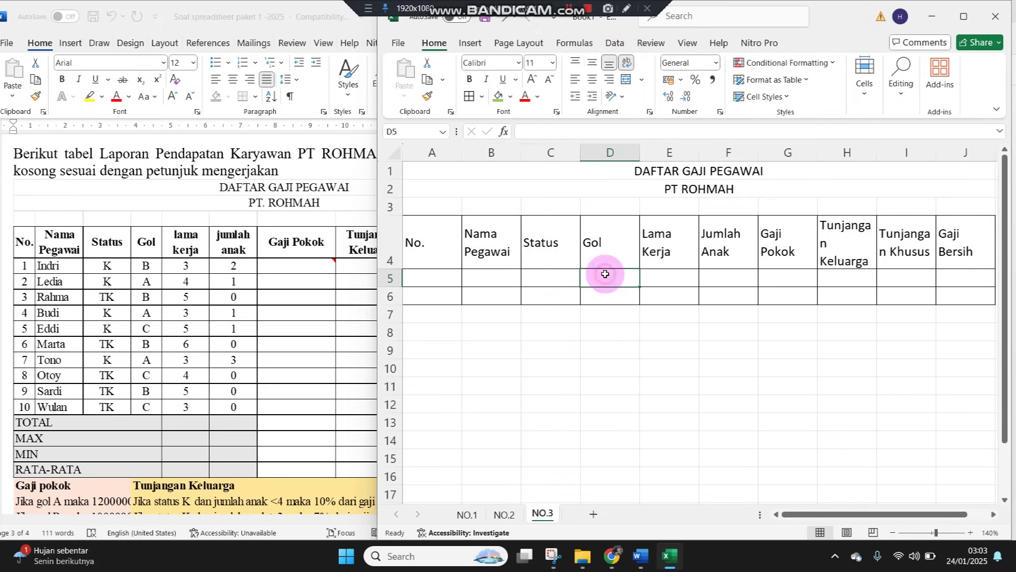
left_click_drag(877, 153, 886, 152)
left_click(431, 278)
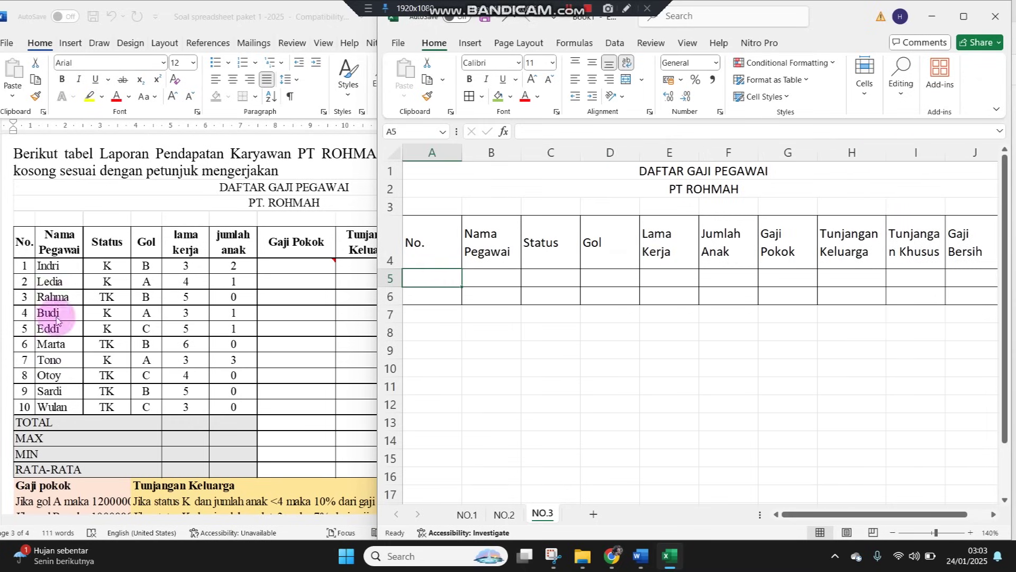
Number A5:A14 from 1 to 10 with a fill series and AutoFit column A
type("1")
key("Return")
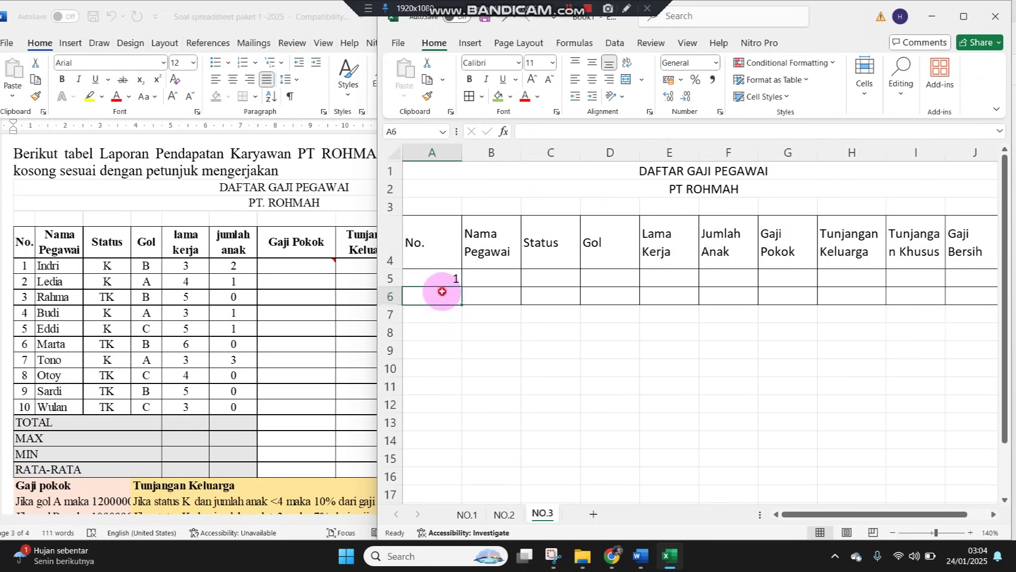
type("2")
left_click(457, 278)
left_click_drag(457, 277, 454, 440)
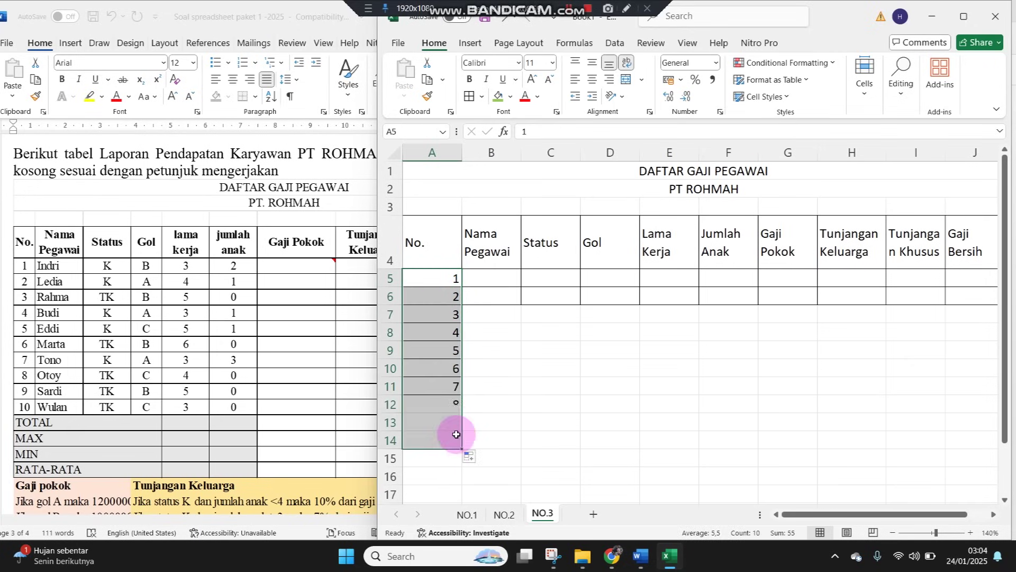
double_click(462, 153)
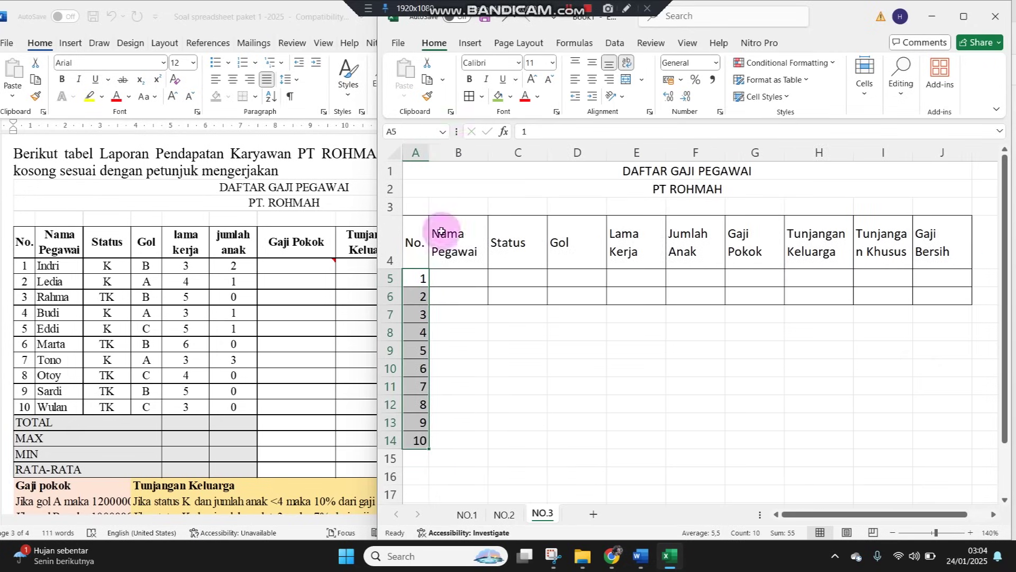
Enter the first five employee names in B5:B9
left_click(456, 275)
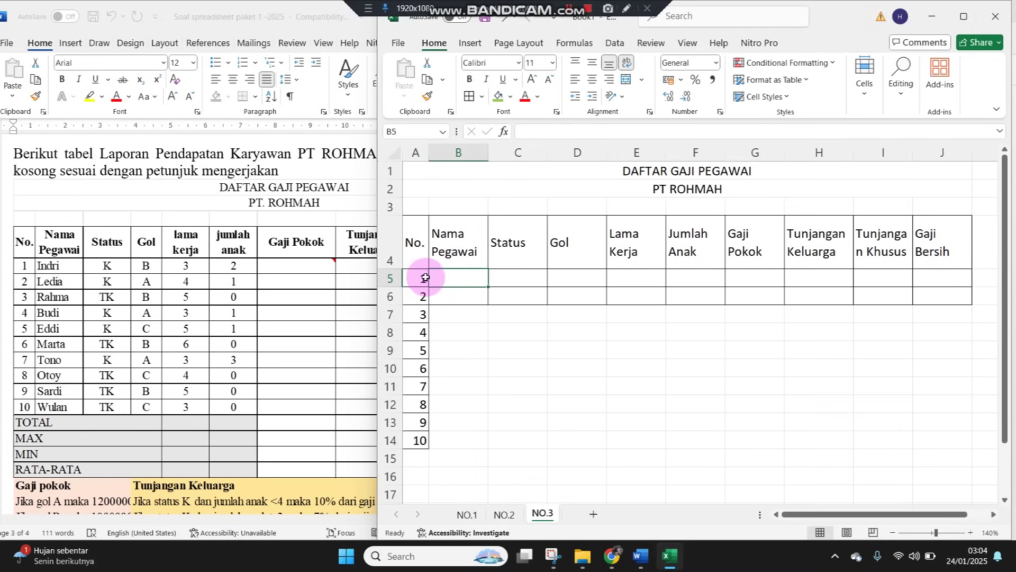
type("Indri")
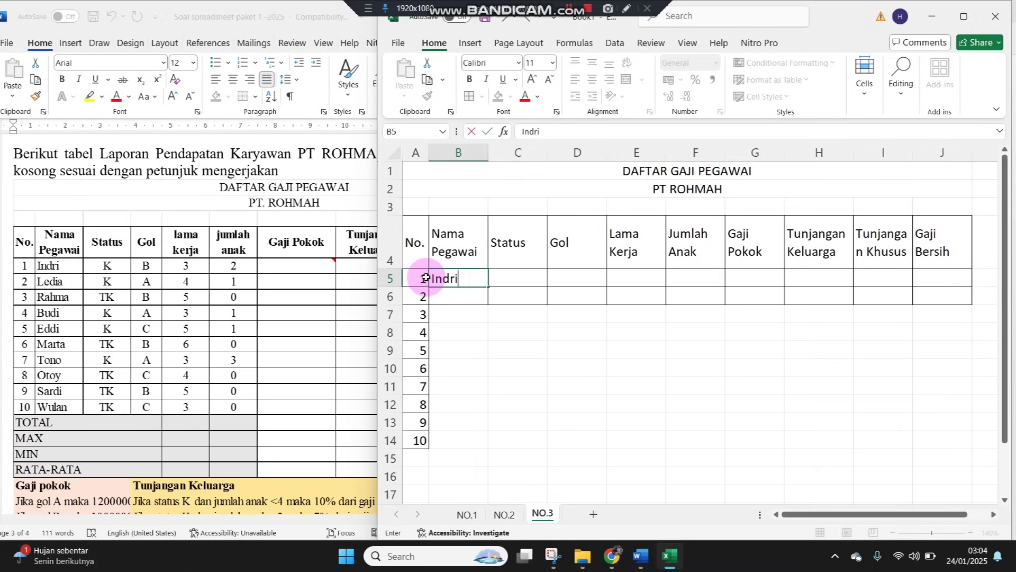
key("Return")
type("Ledia")
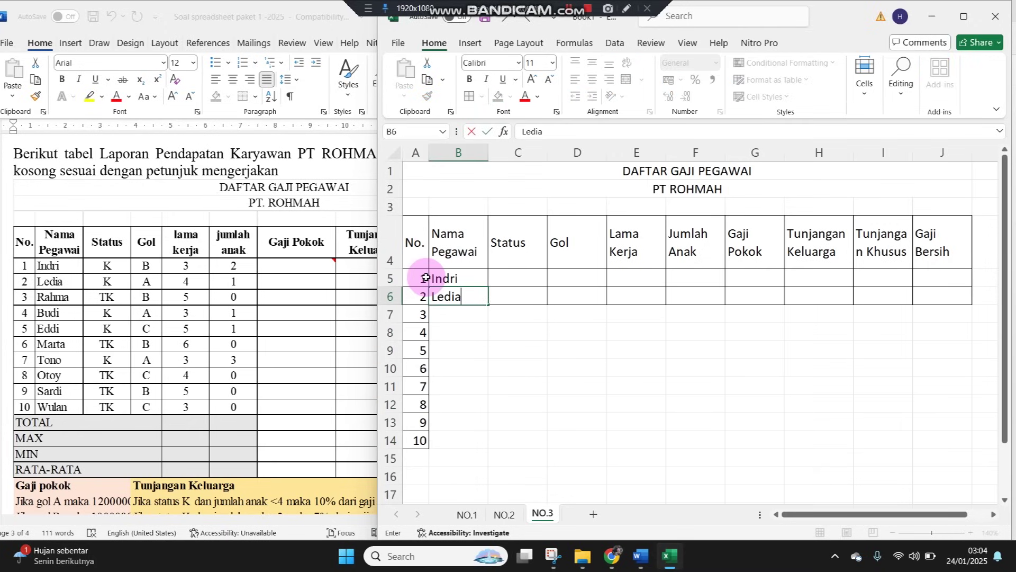
key("Return")
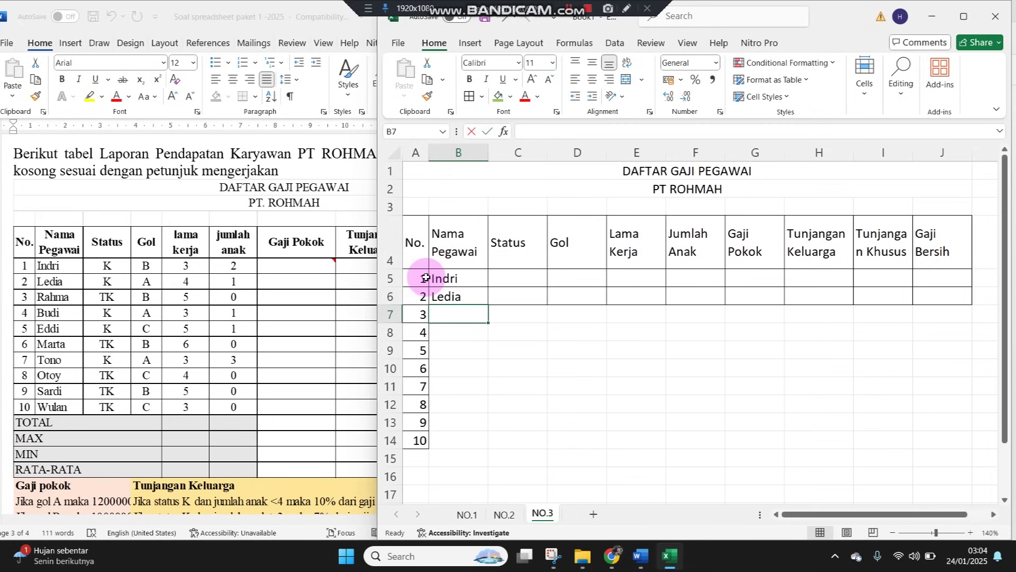
type("Rahma")
key("Return")
type("Budi")
key("Return")
type("Eddi")
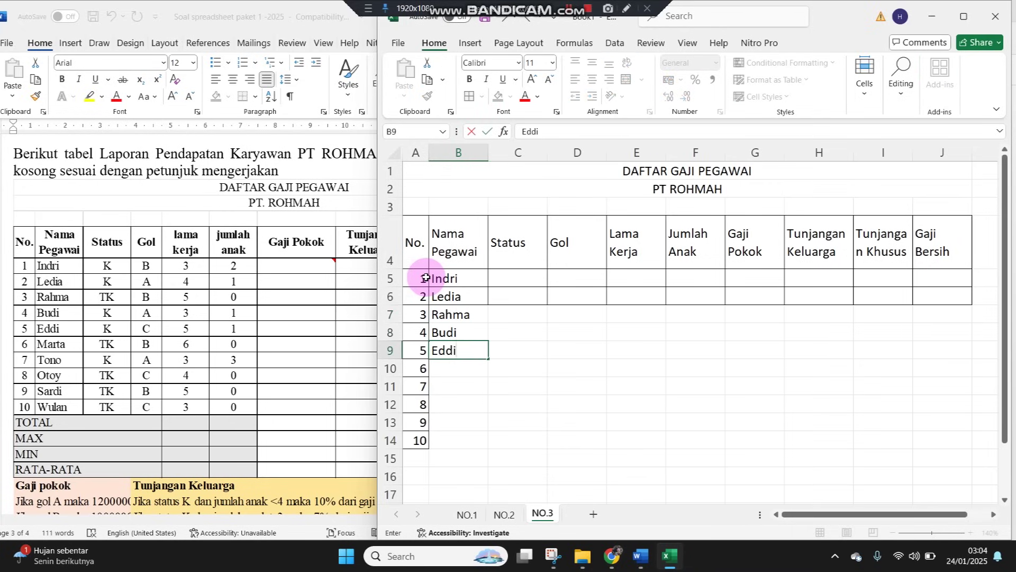
key("Return")
Enter the remaining five employee names in B10:B14
type("Marta")
key("Return")
type("Tono")
key("Return")
type("Oto")
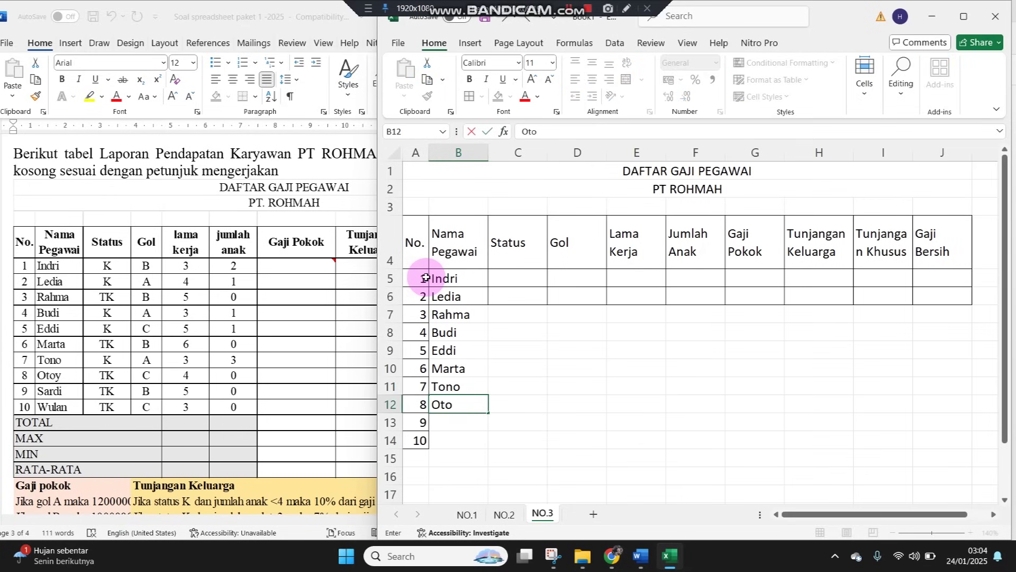
type("y")
key("Return")
type("Sardi")
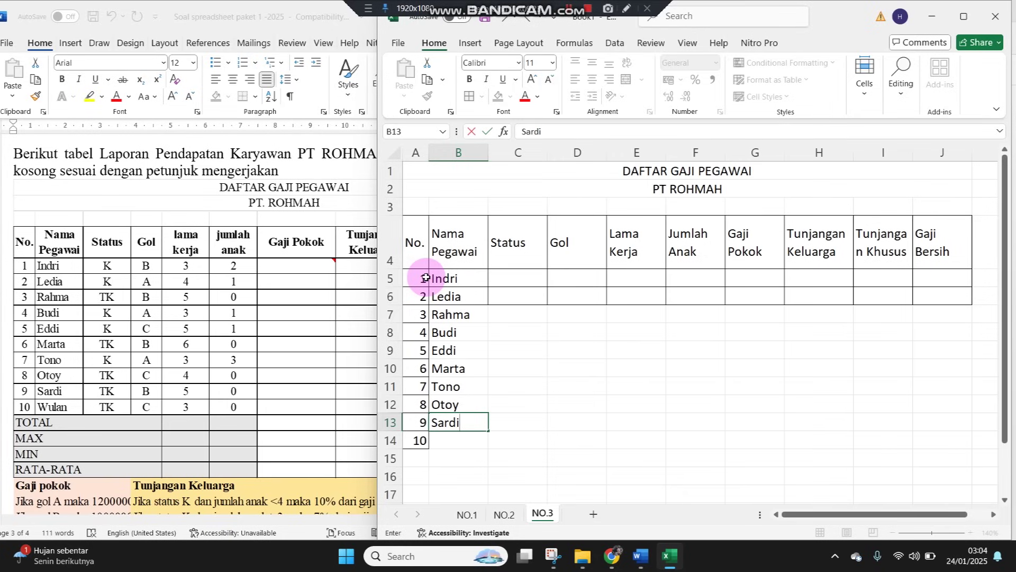
key("Return")
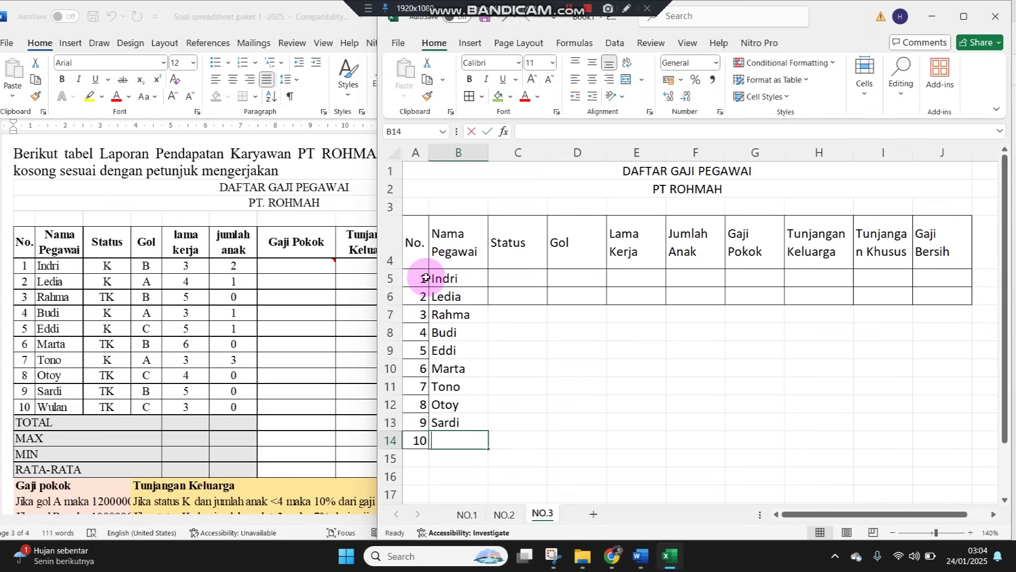
type("Wulan")
key("Return")
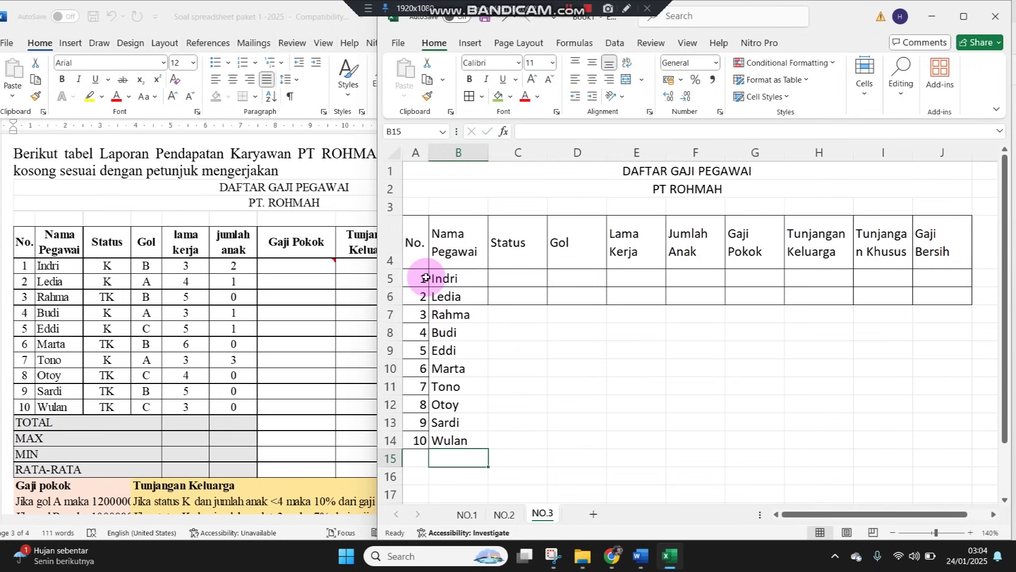
left_click(527, 276)
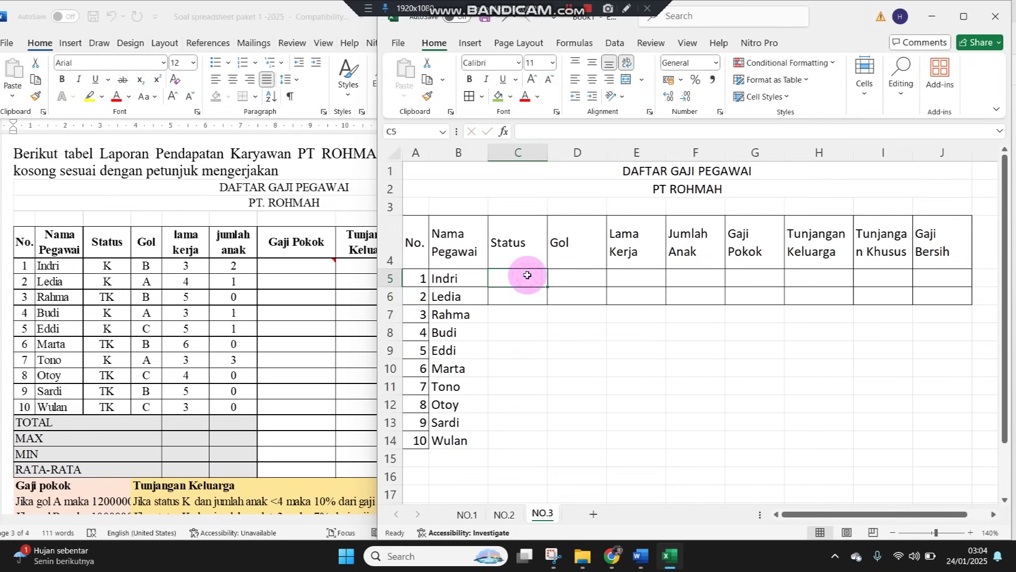
Enter Status values K, K, TK, K, K, TK, K, TK, TK, TK in C5:C14
type("K")
key("Return")
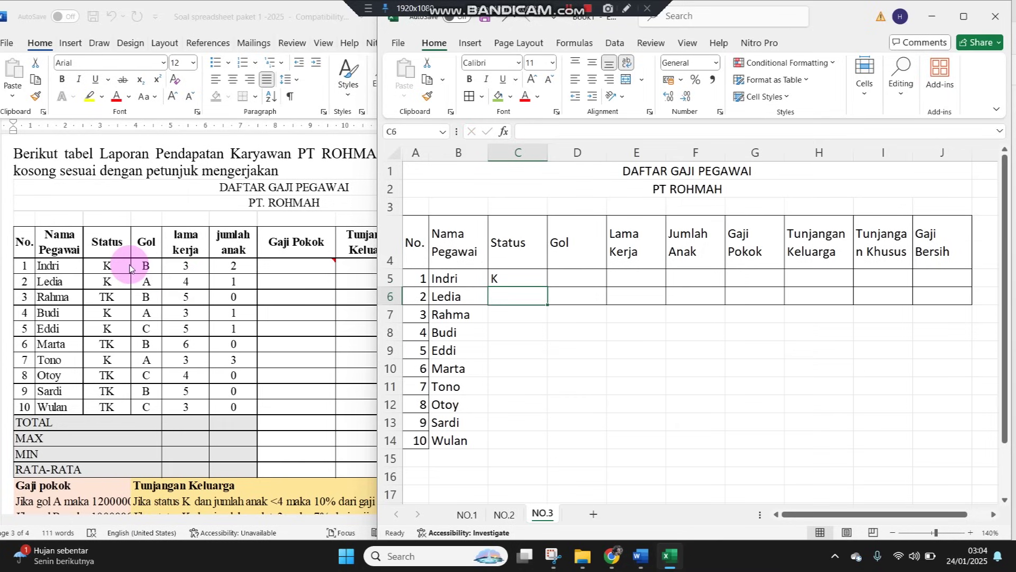
type("K")
key("Return")
type("TK")
key("Return")
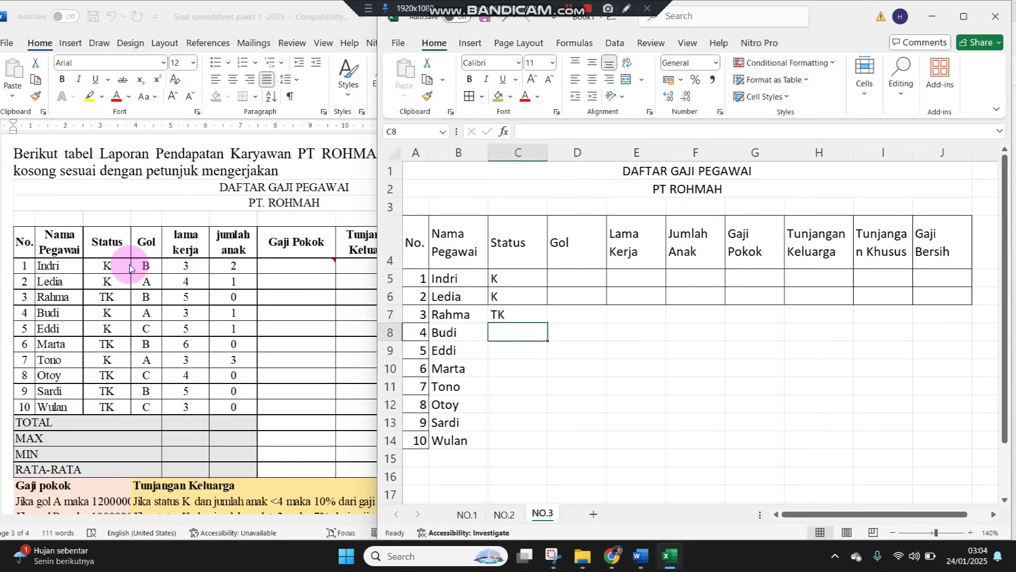
type("K")
key("Return")
type("K")
key("Return")
type("TK")
key("Return")
type("K")
key("Return")
type("TK")
key("Return")
type("TK")
key("Return")
type("TK")
key("Return")
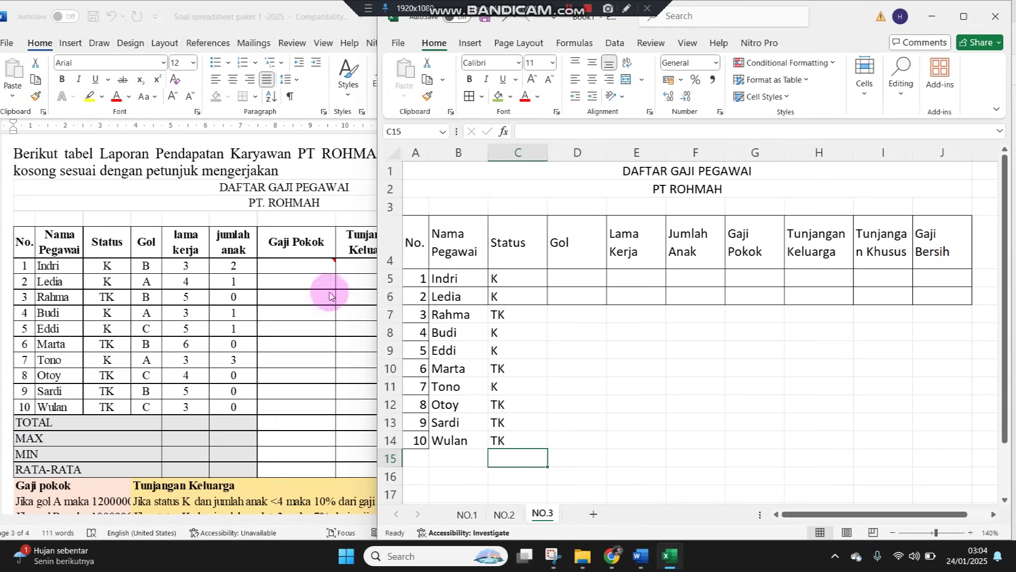
Enter Gol grades B, A, B, A, C, B, A, C, B, C in D5:D14
left_click(587, 280)
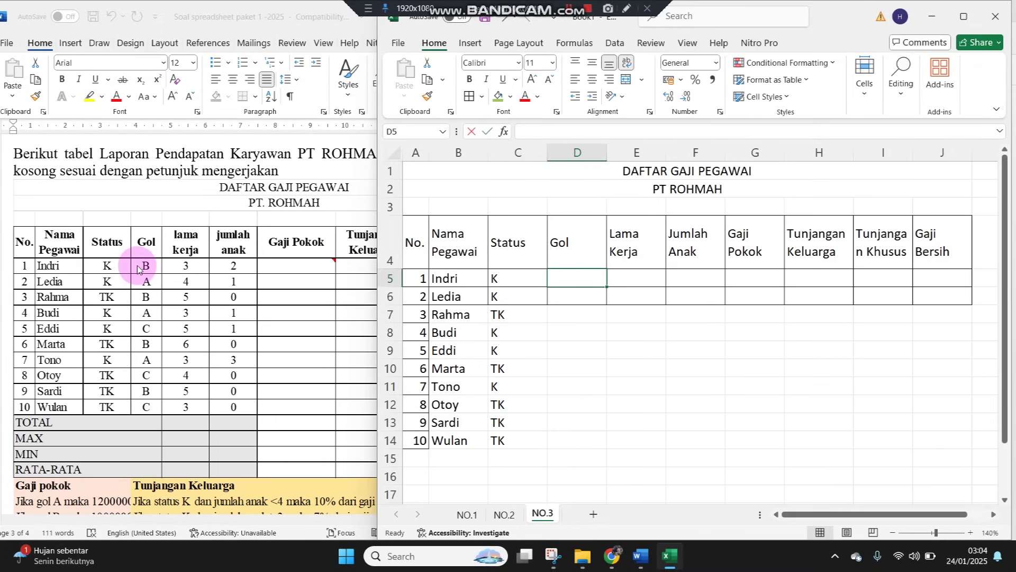
type("B")
key("Return")
type("A")
key("Return")
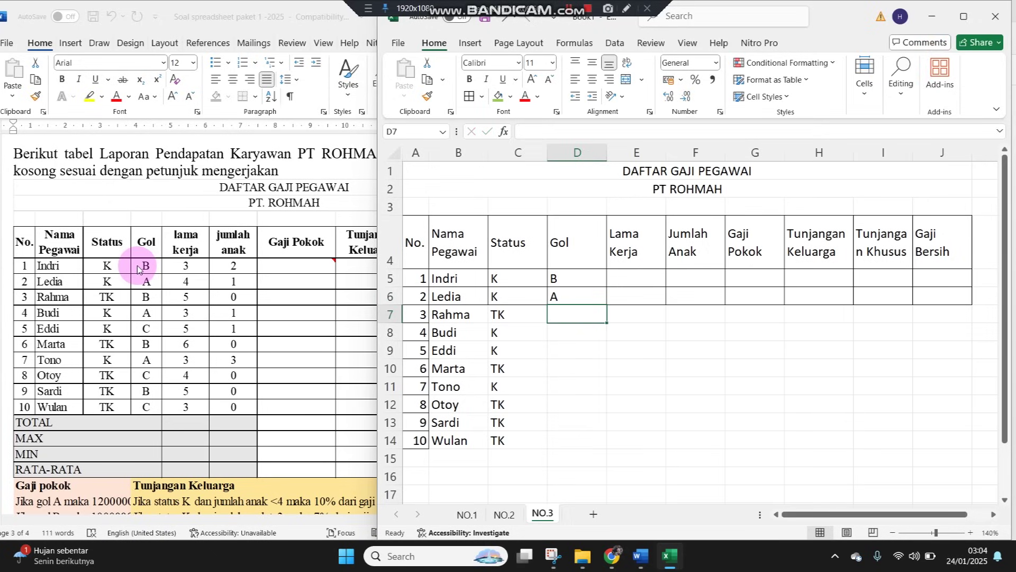
type("B")
key("Return")
type("A")
key("Return")
type("C")
key("Return")
type("B")
key("Return")
type("A")
key("Return")
type("C")
key("Return")
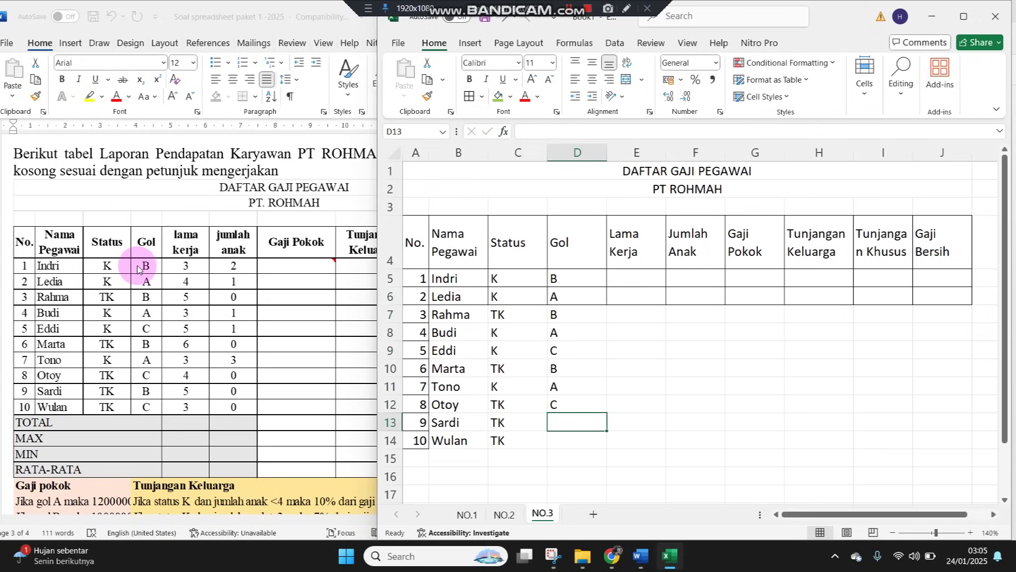
type("B")
key("Return")
type("C")
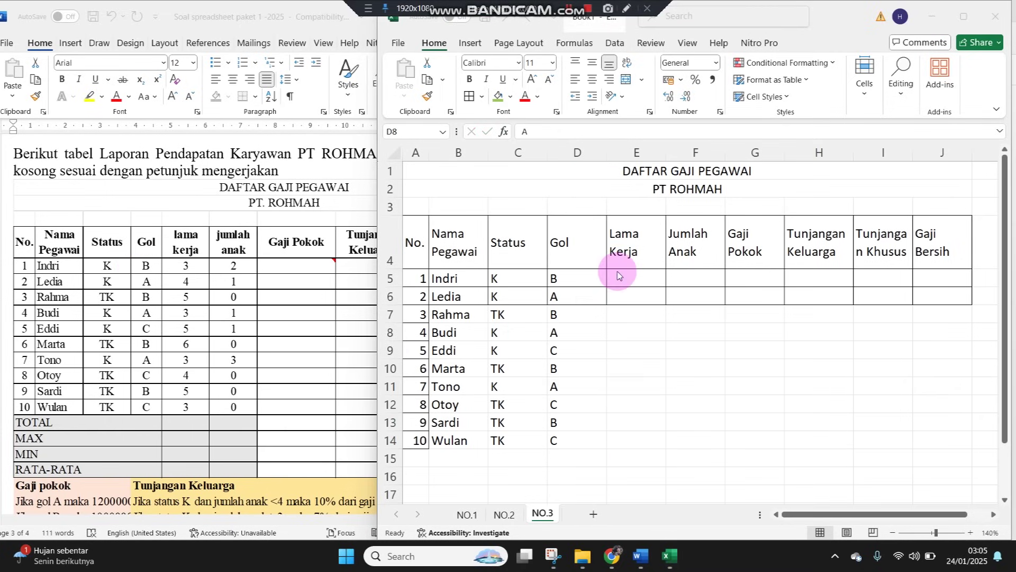
left_click(617, 272)
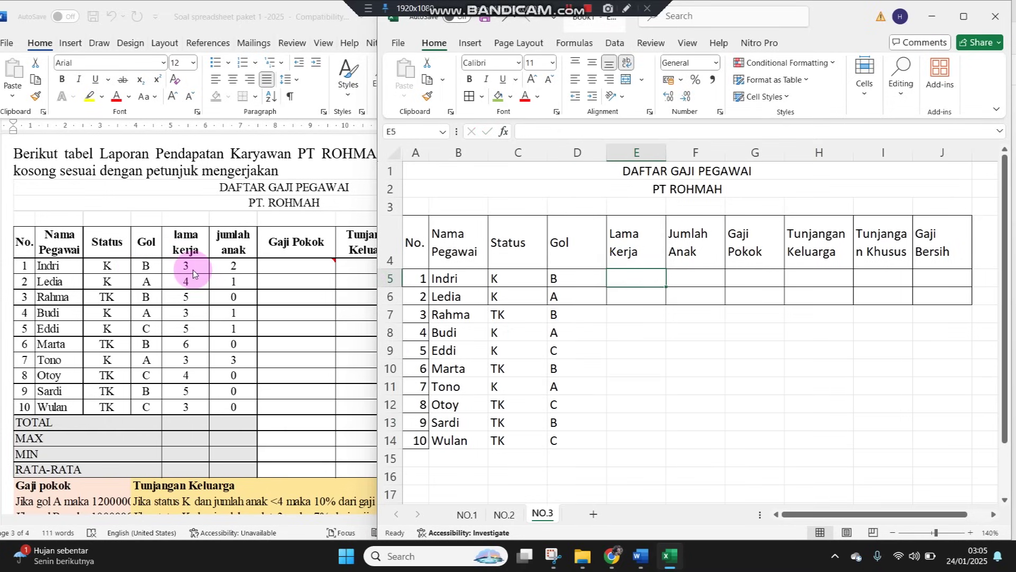
Enter Lama Kerja years 3, 4, 3, 5, 6, 3, 4, 5, 3 down column E
type("3")
key("Return")
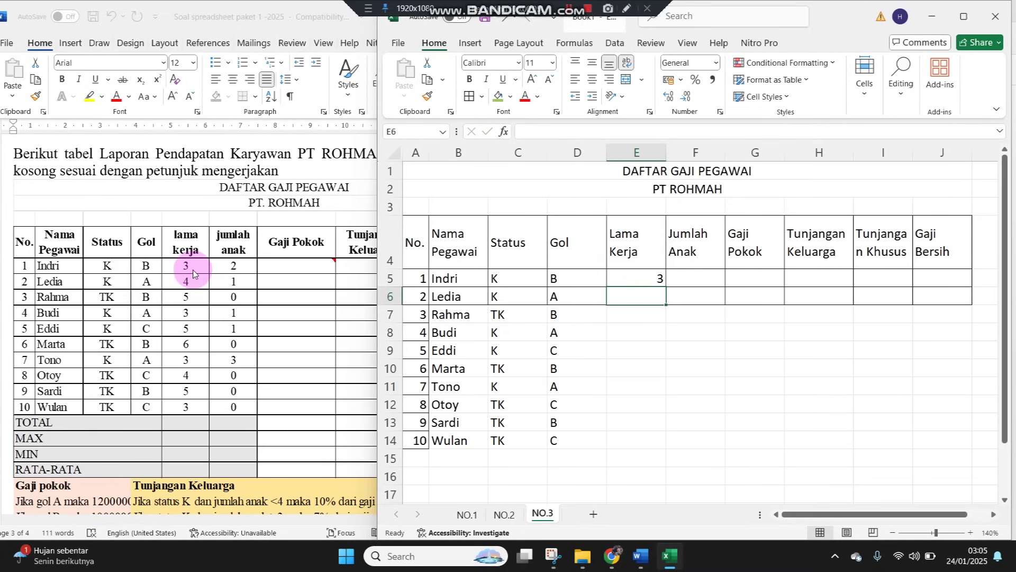
type("4")
key("Return")
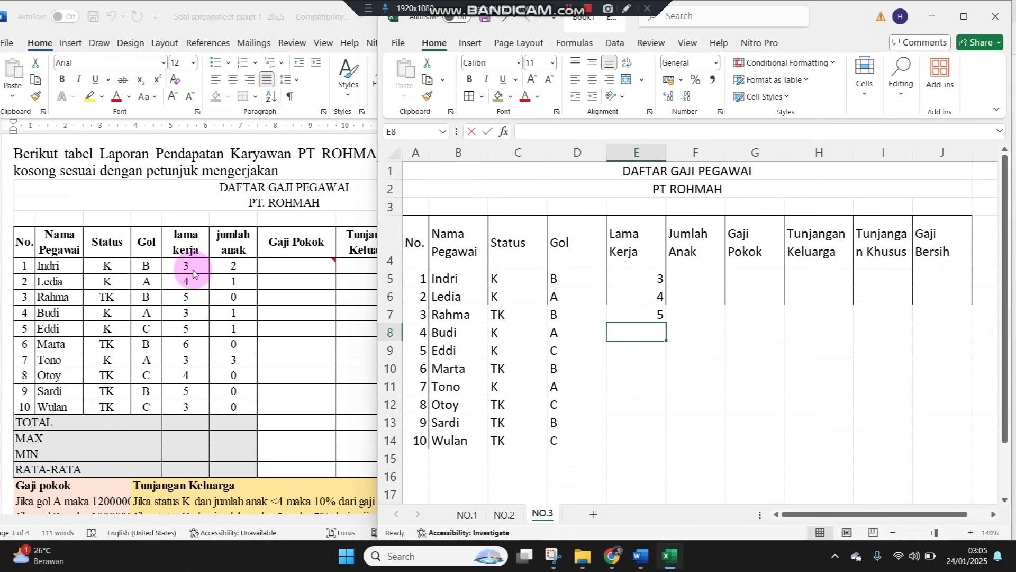
type("3")
key("Return")
type("5")
key("Return")
type("6")
key("Return")
type("3")
key("Return")
type("4")
key("Return")
type("5")
key("Return")
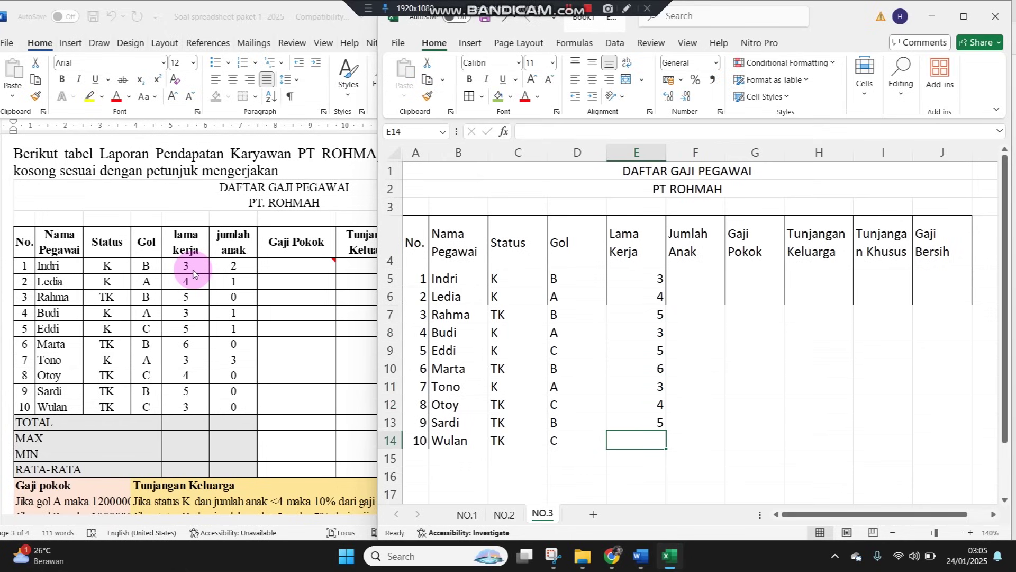
type("3")
key("Return")
Enter Jumlah Anak counts 2, 1, 0, 1, 1, 0, 3, 0, 0, 0 in F5:F14
key("Up")
key("Up")
key("Up")
key("Up")
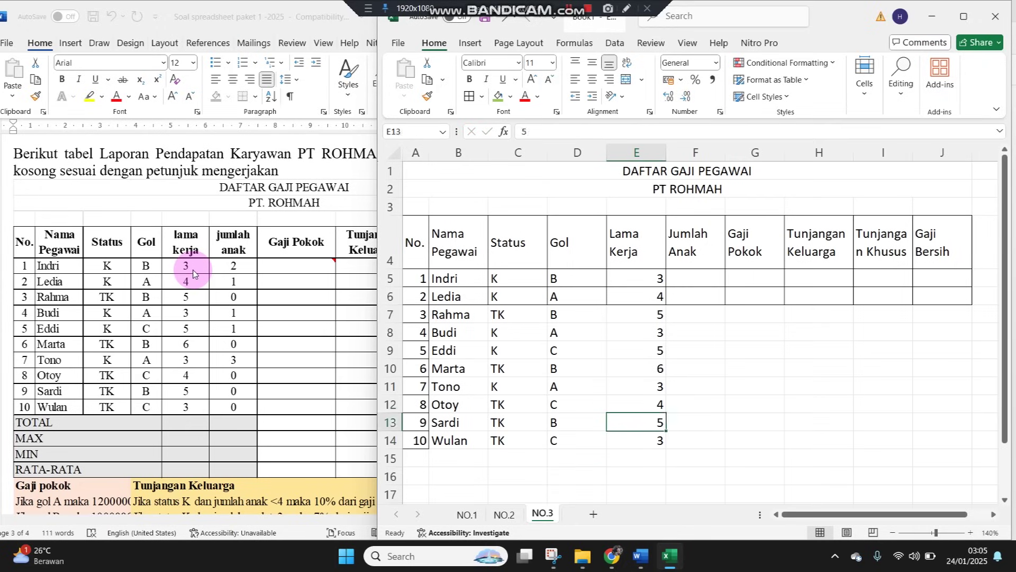
key("Up")
key("Up")
key("Up")
key("Up")
key("Up")
key("Up")
key("Right")
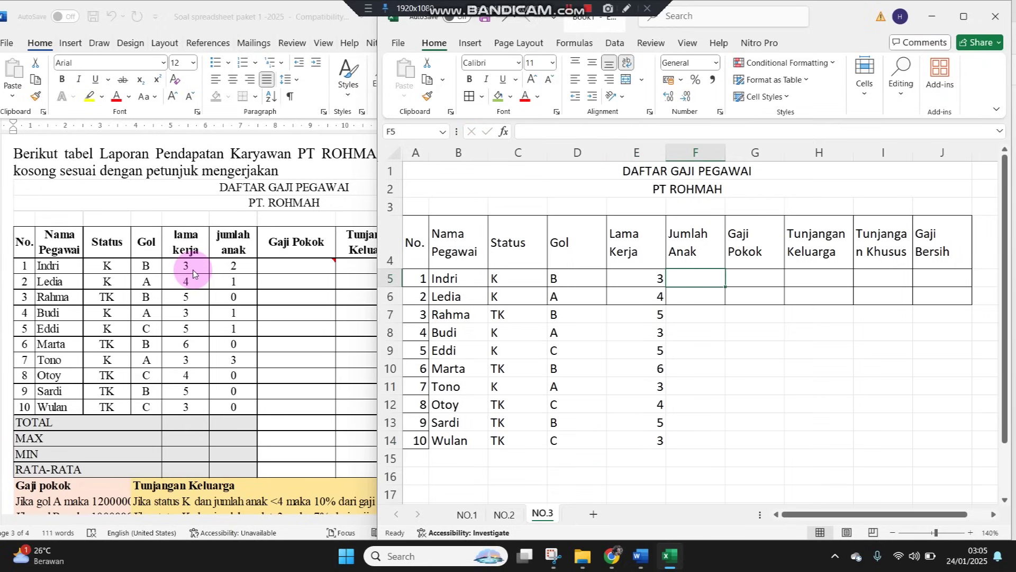
type("2")
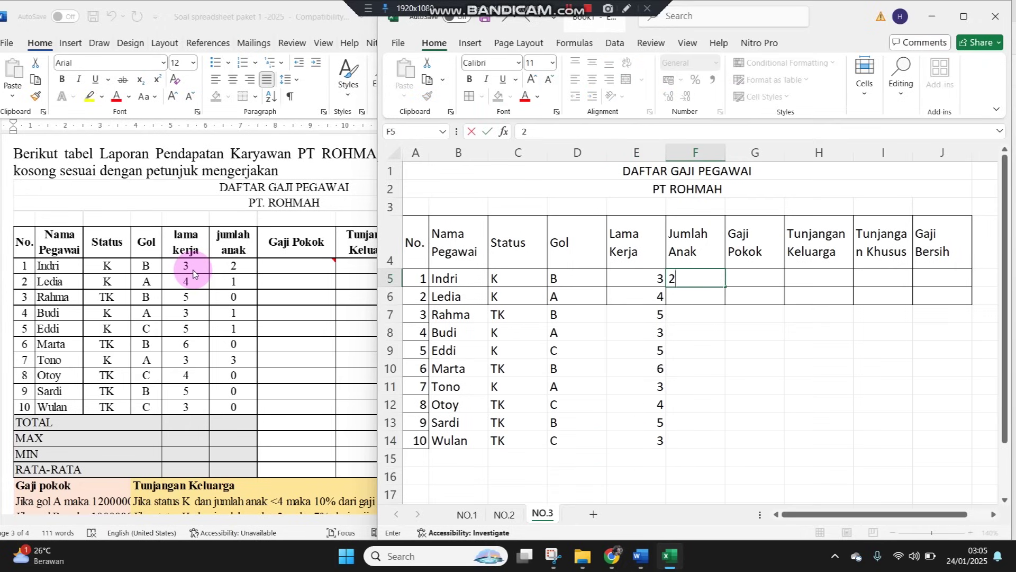
key("Return")
type("1")
key("Return")
type("0")
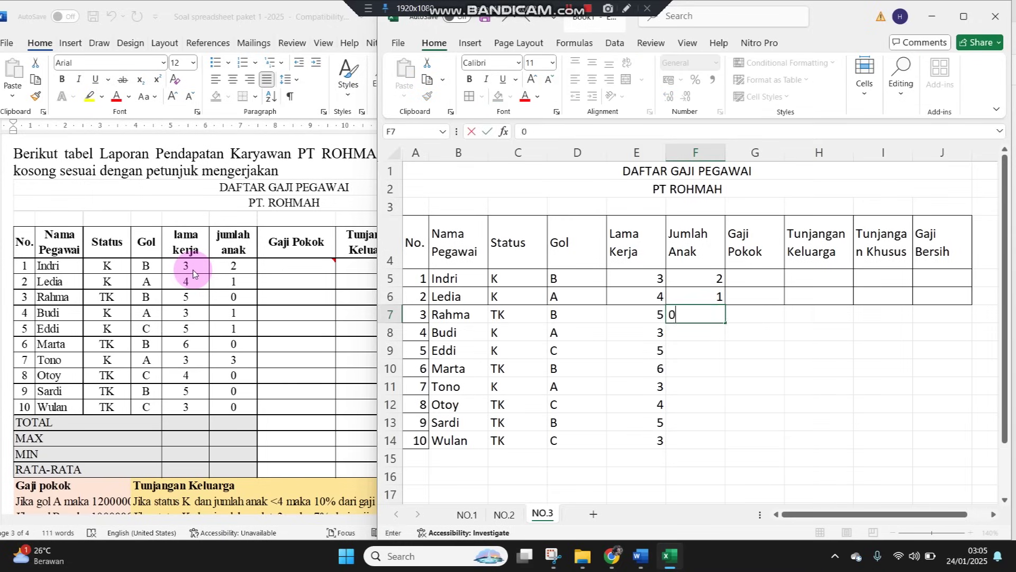
key("Return")
type("1")
key("Return")
type("1")
key("Return")
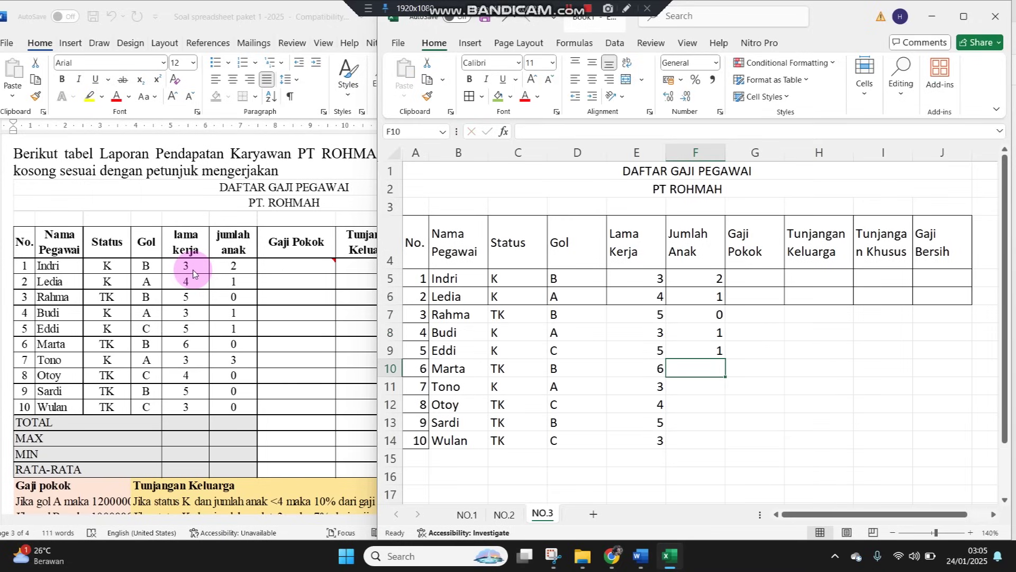
type("0")
key("Return")
type("3")
key("Return")
type("0")
key("Return")
type("0")
key("Return")
type("0")
key("Return")
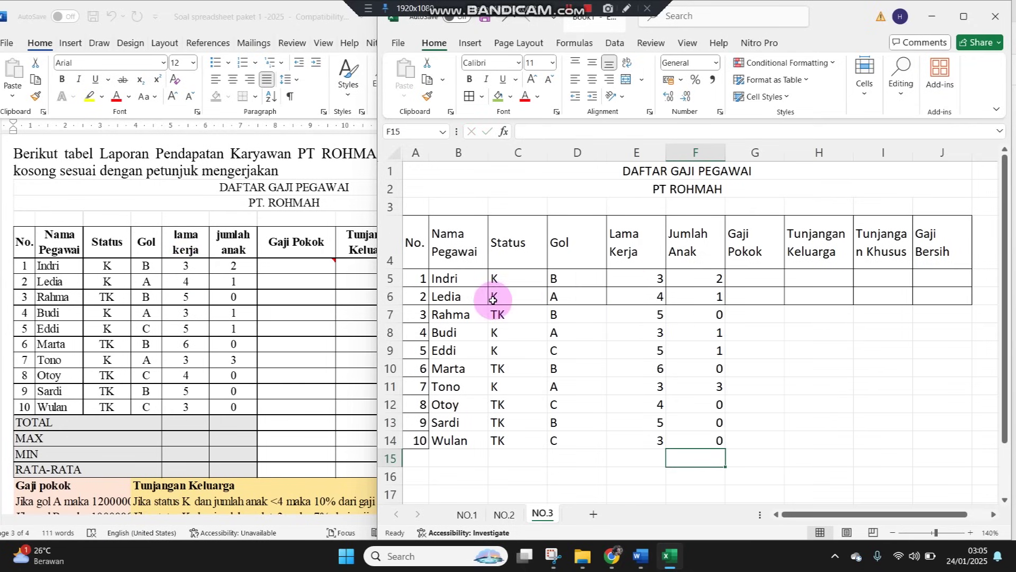
Centre-align C5:F14 and AutoFit column C to the Status header
left_click_drag(517, 279, 693, 437)
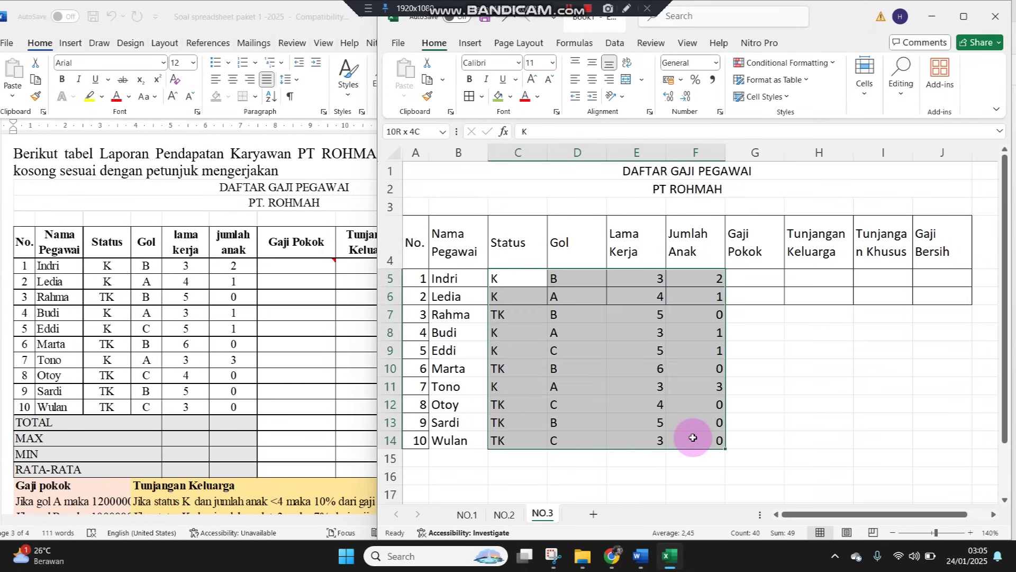
left_click(591, 82)
left_click(582, 265)
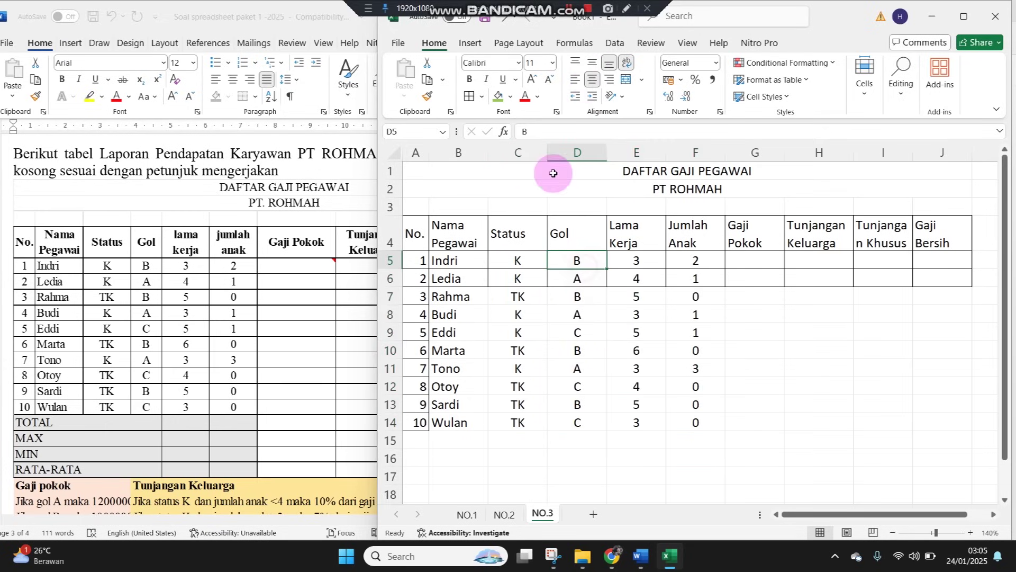
double_click(547, 143)
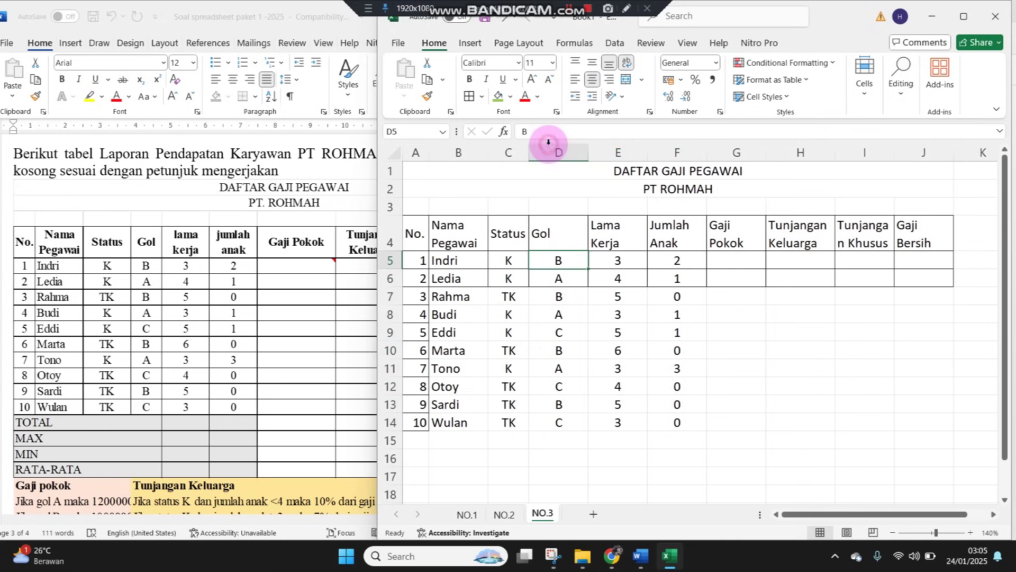
Autofit columns D and E, then narrow column E so the Lama Kerja header wraps
double_click(588, 154)
double_click(613, 152)
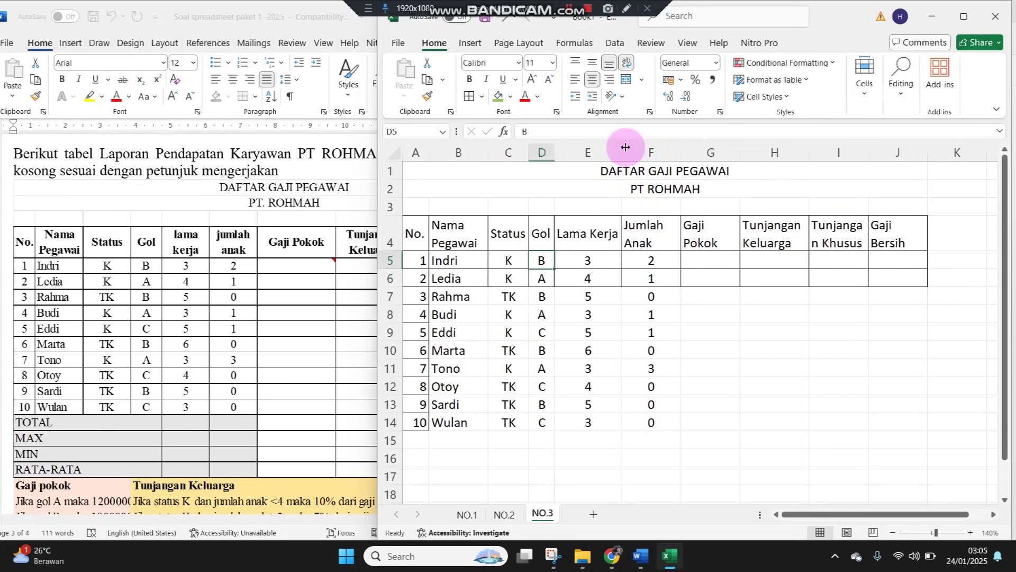
left_click_drag(621, 151, 593, 146)
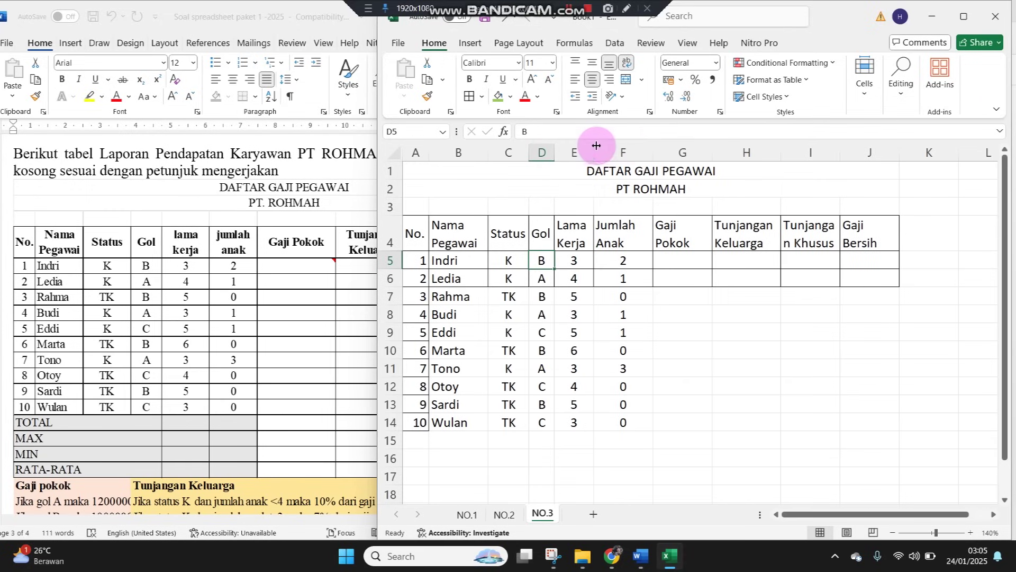
left_click(508, 277)
Apply All Borders to the ten employee rows A5:J14
left_click_drag(421, 263, 868, 422)
left_click(468, 96)
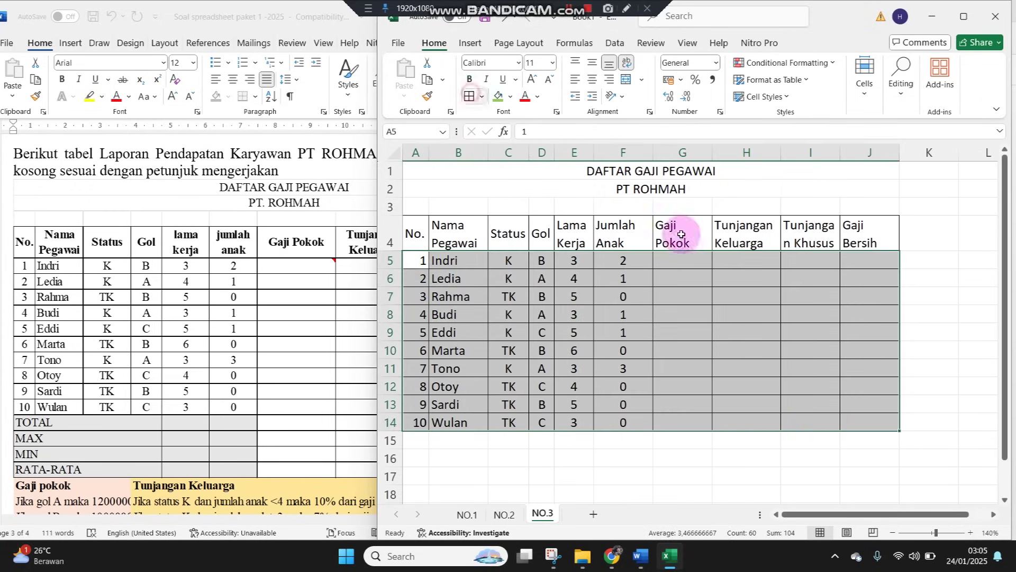
left_click(970, 532)
left_click(970, 533)
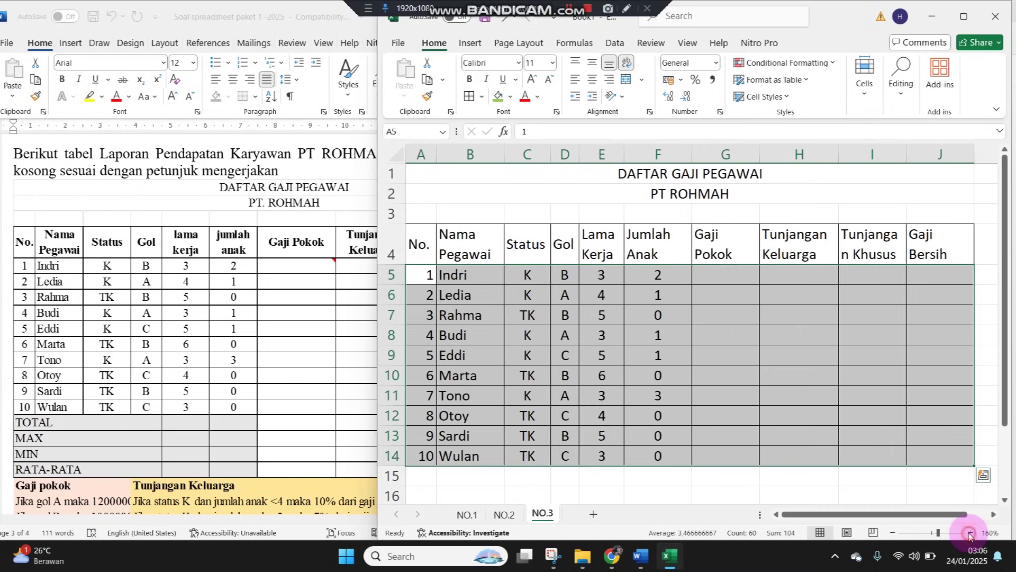
left_click(970, 533)
left_click(577, 349)
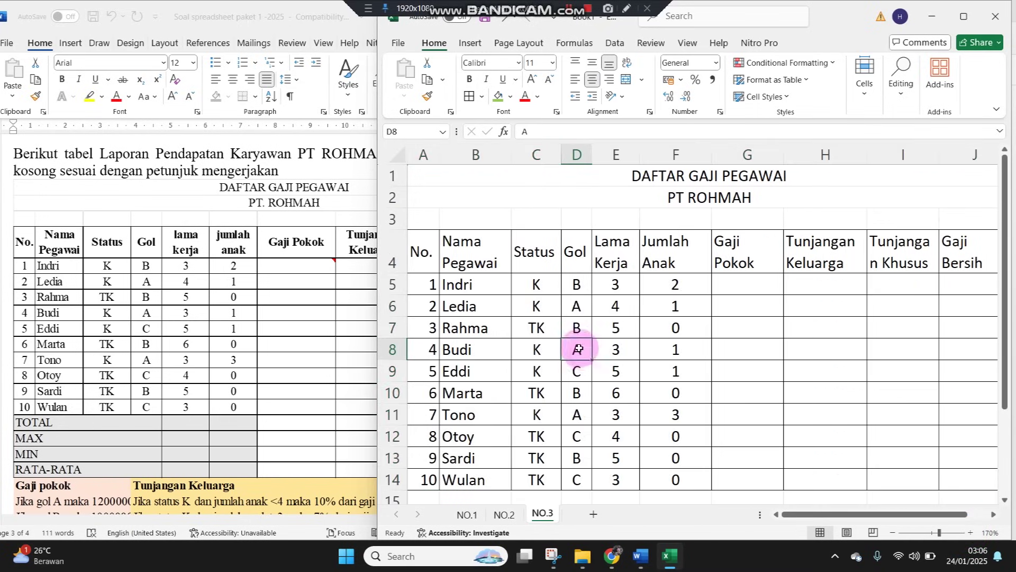
left_click(286, 351)
left_click(826, 385)
scroll(617, 400, "down", 1)
scroll(616, 401, "down", 1)
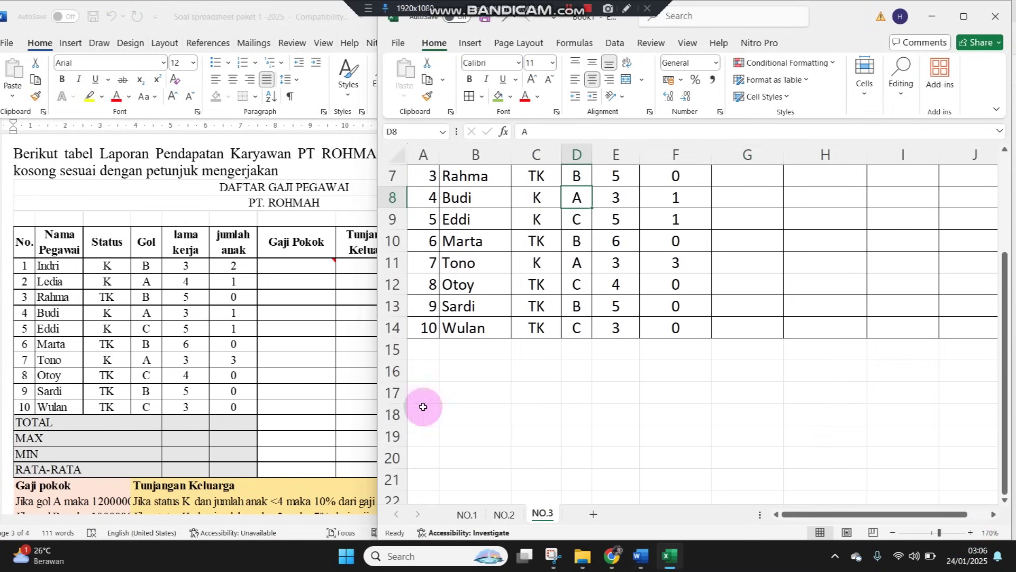
Enter the labels TOTAL, MAX, MIN and RATA-RATA in A15:A18 below the employees
left_click(421, 348)
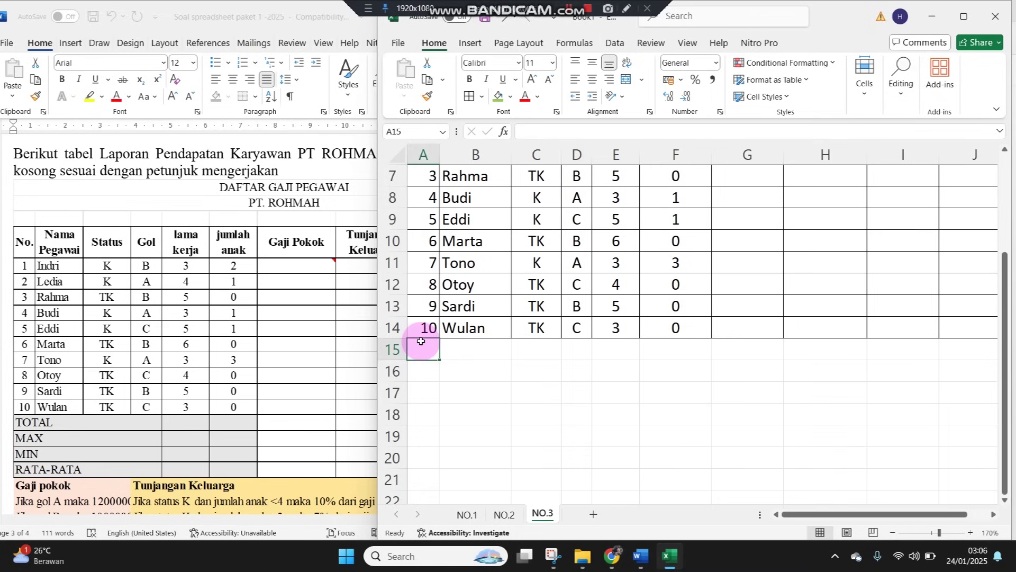
type("TOTAL")
key("Return")
type("MA")
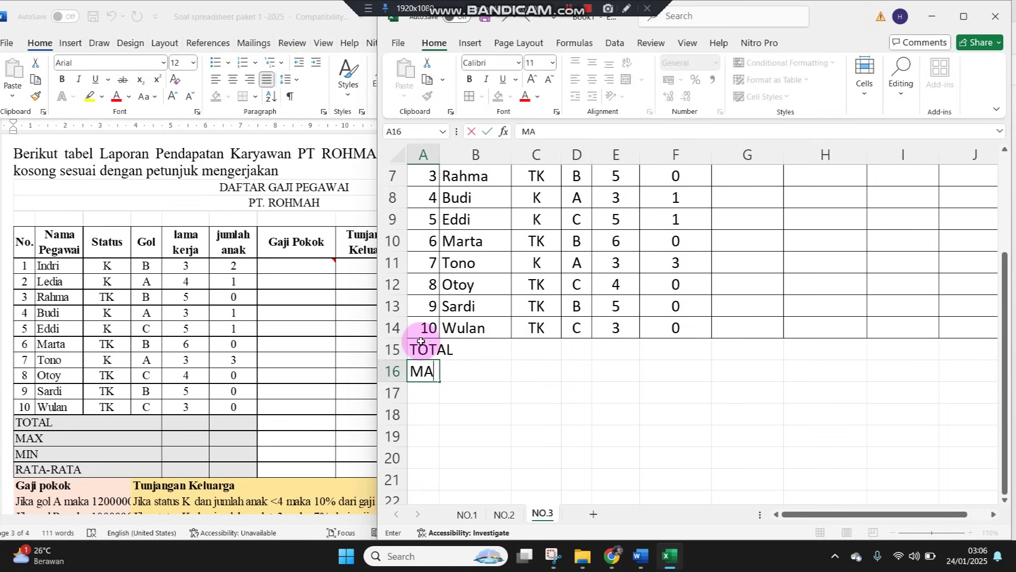
type("X")
key("Return")
type("MIN")
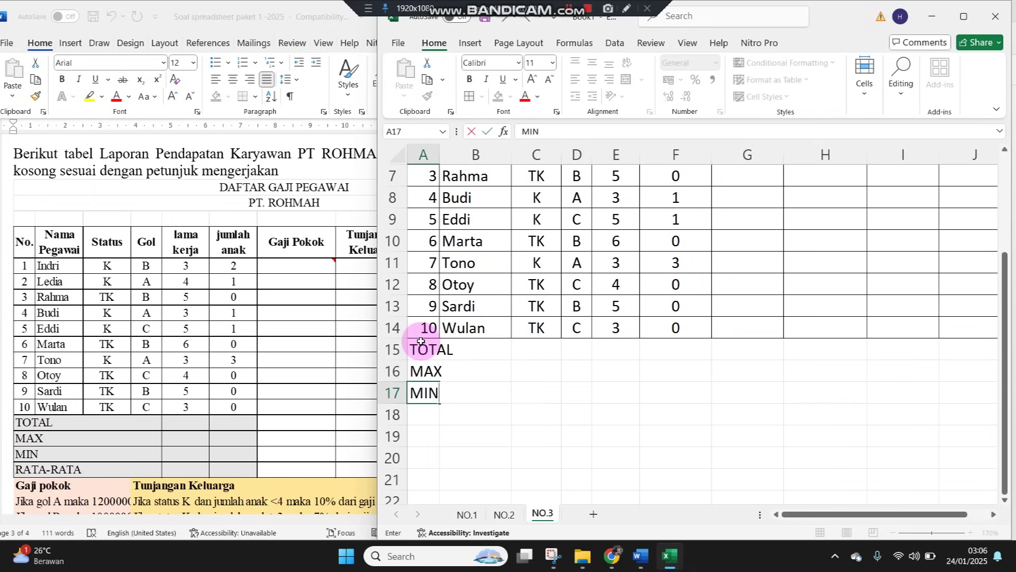
key("Return")
type("RATA-RATA")
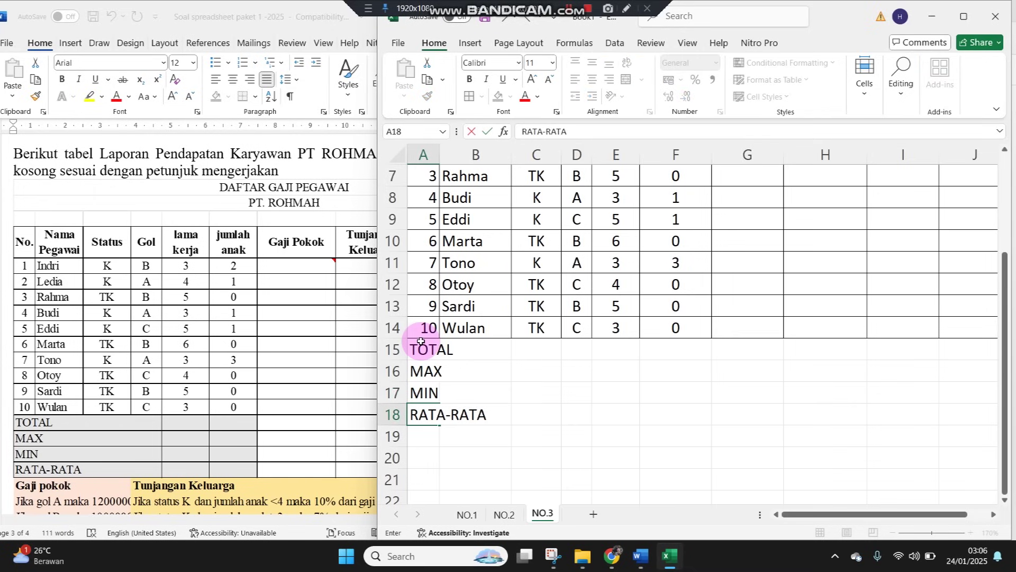
left_click(421, 343)
Merge and centre each summary label across columns A–E in rows 15 to 18
left_click_drag(426, 352, 629, 352)
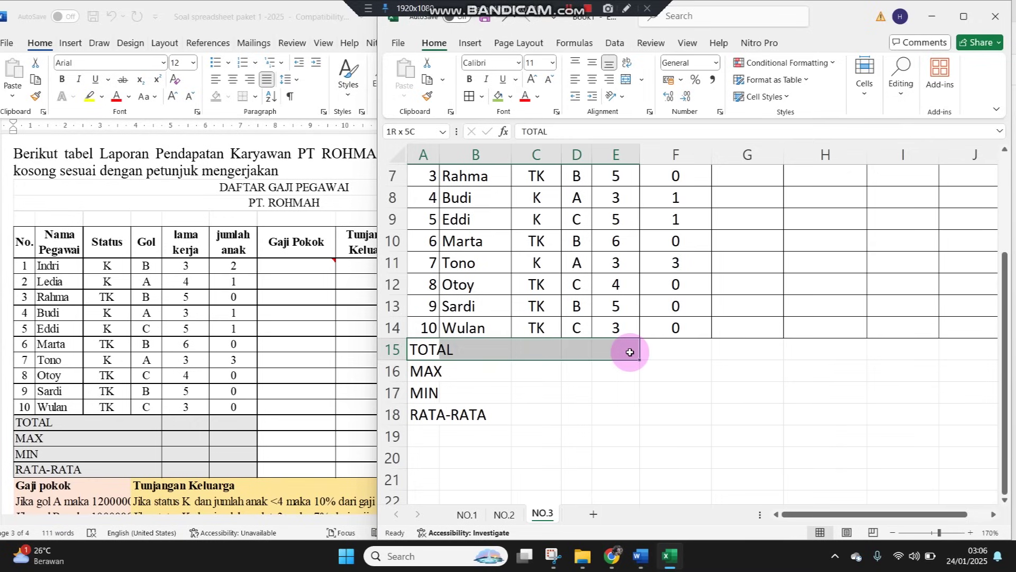
left_click_drag(629, 352, 630, 352)
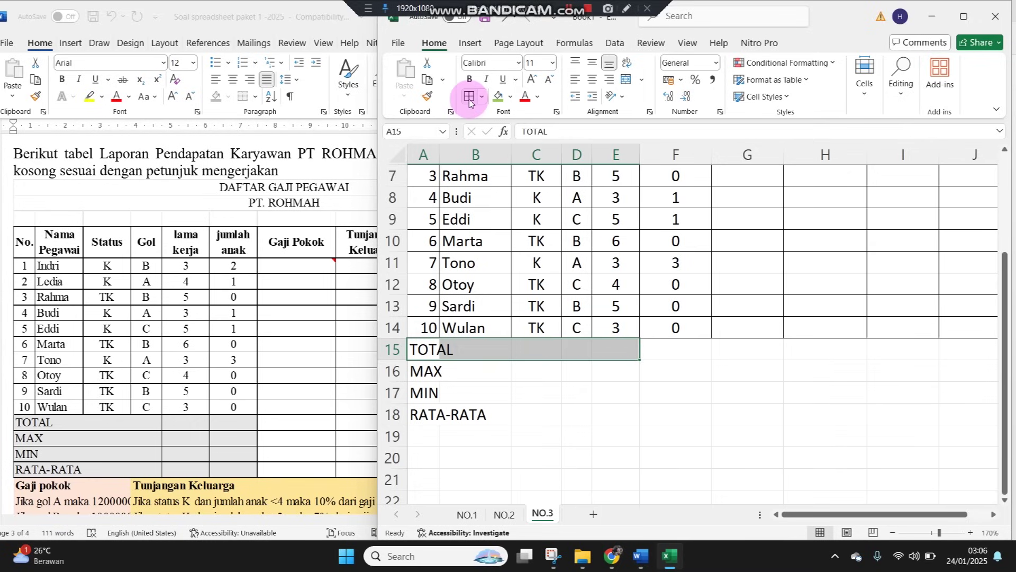
left_click(626, 80)
left_click_drag(426, 370, 619, 368)
left_click(627, 79)
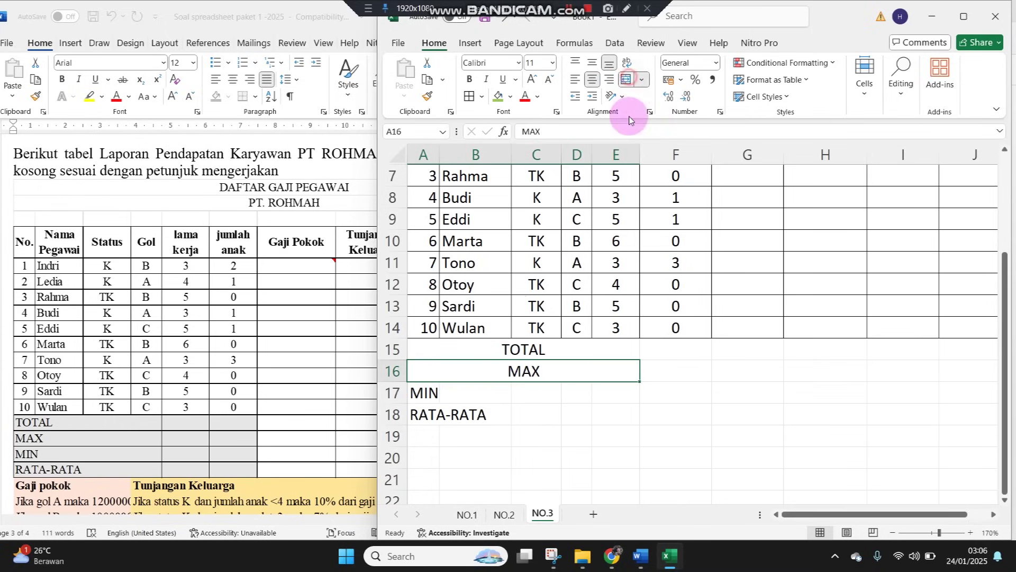
left_click_drag(431, 391, 605, 390)
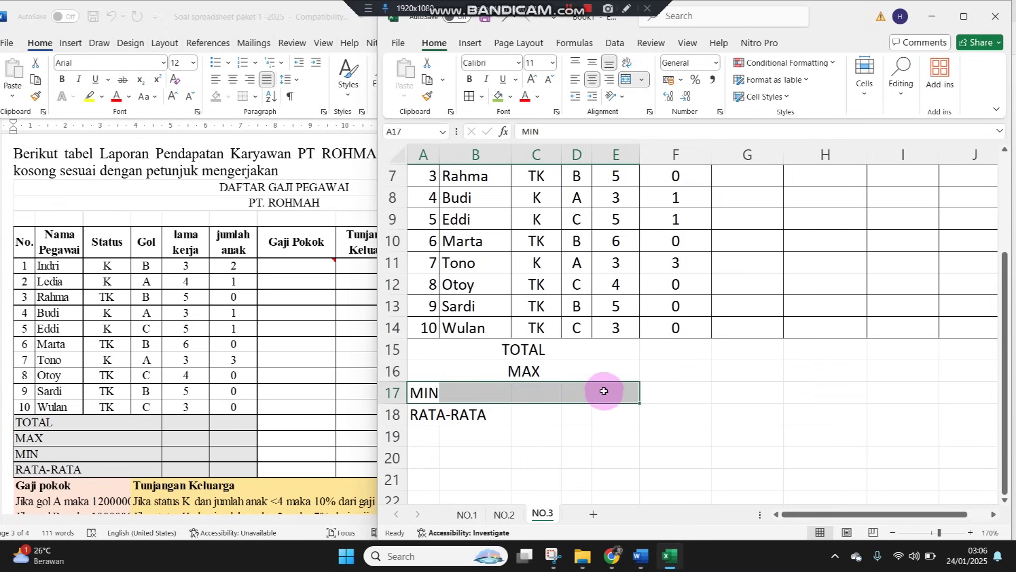
left_click(626, 80)
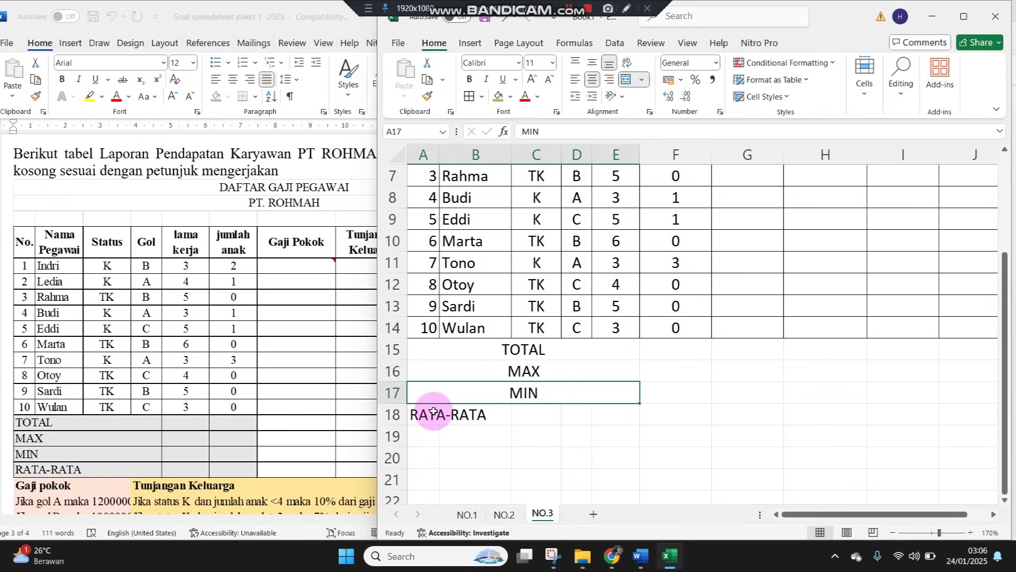
left_click_drag(427, 415, 596, 416)
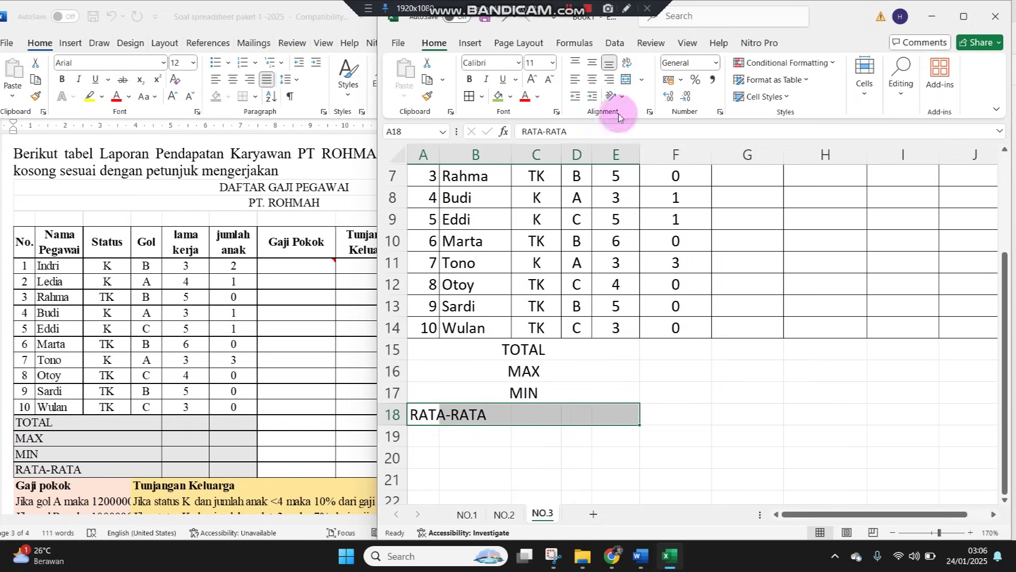
left_click(626, 79)
Give the summary rows 15–18 All Borders across the table and adjust the labels' alignment
mouse_move(512, 350)
left_mouse_down()
mouse_move(465, 411)
mouse_move(812, 388)
mouse_move(987, 389)
mouse_move(903, 410)
left_mouse_up()
left_click(469, 96)
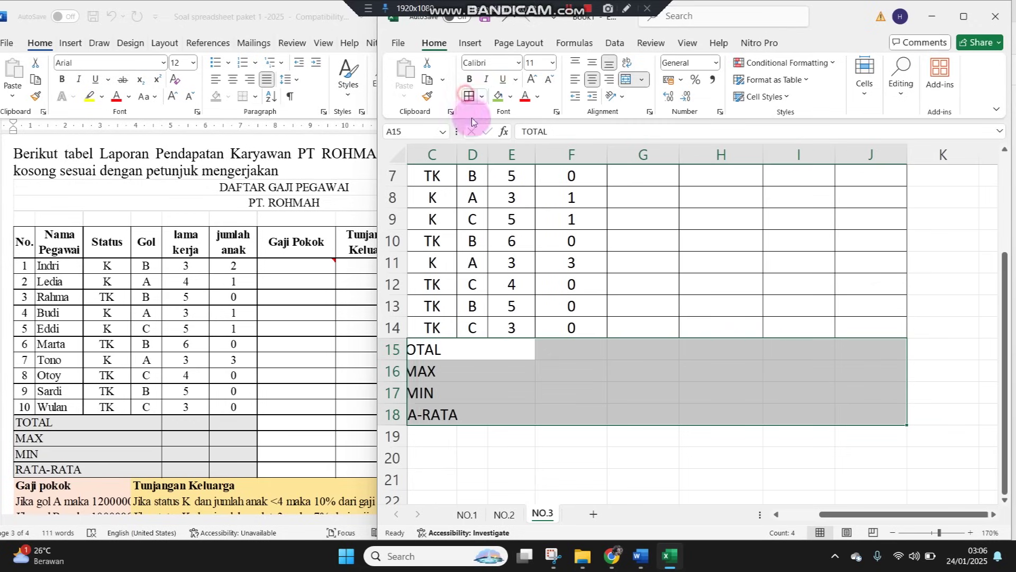
scroll(511, 351, "left", 2)
left_click(574, 81)
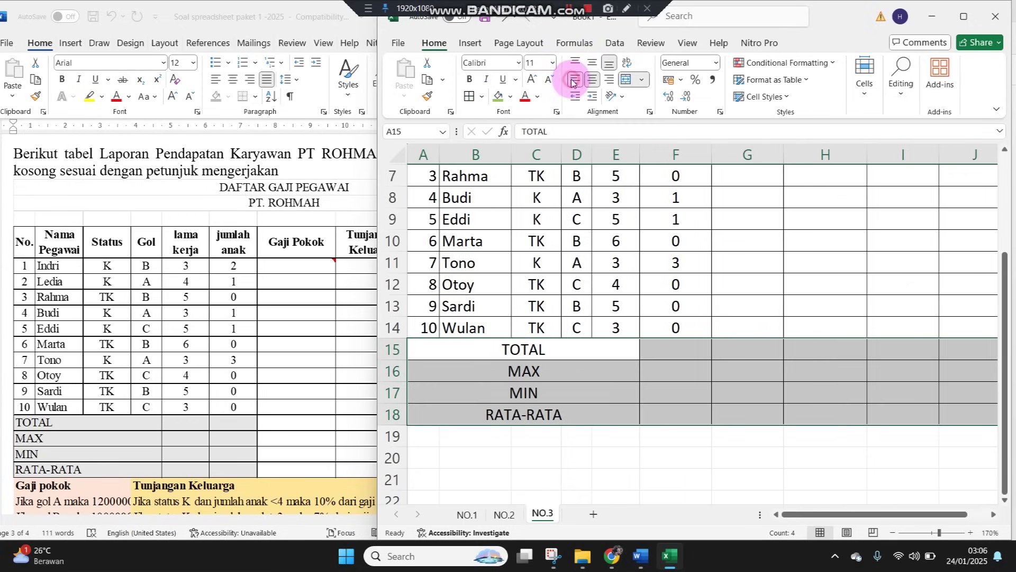
left_click(628, 375)
scroll(635, 365, "up", 2)
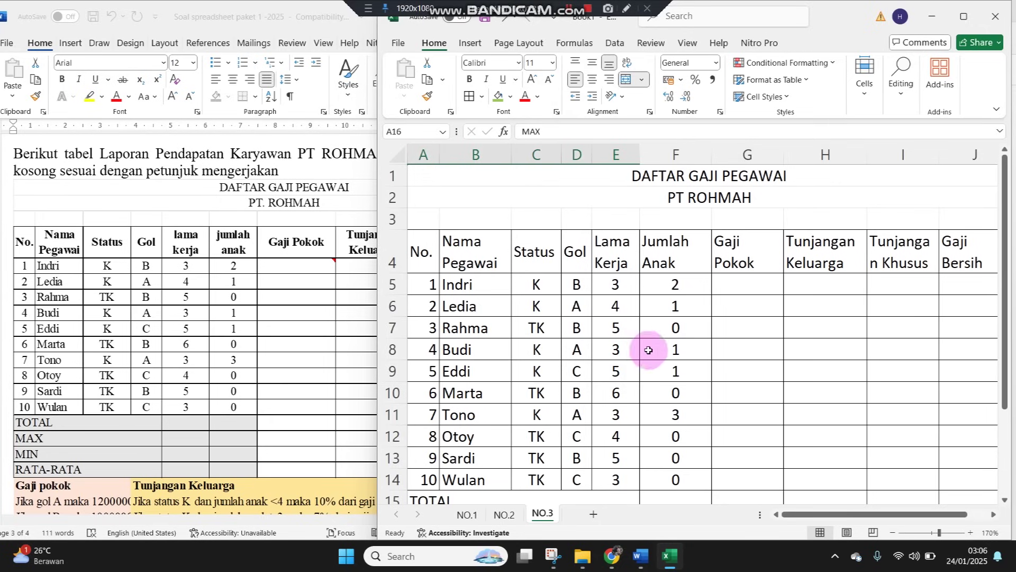
left_click(755, 291)
left_click(132, 448)
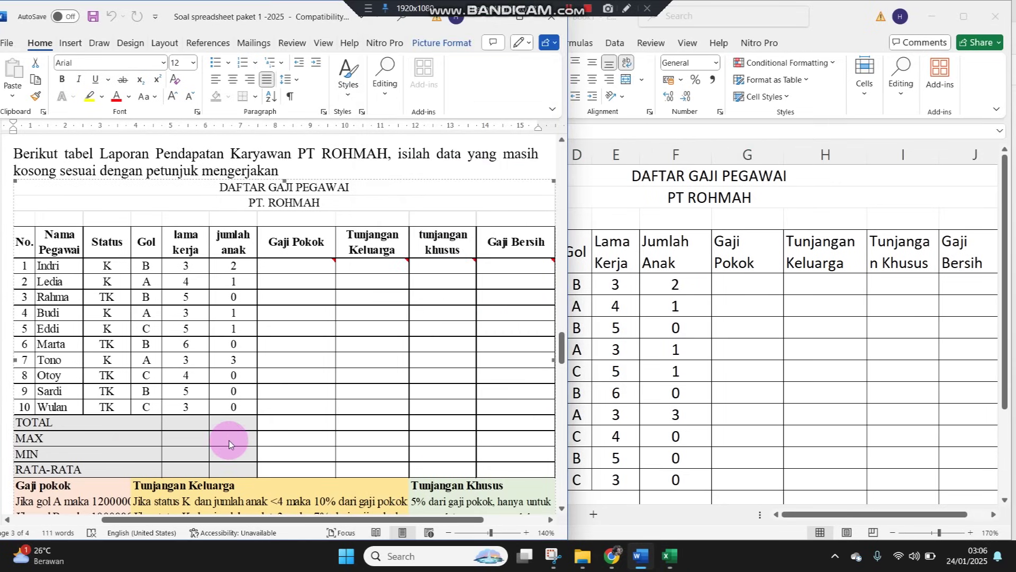
scroll(229, 443, "down", 3)
scroll(229, 444, "down", 4)
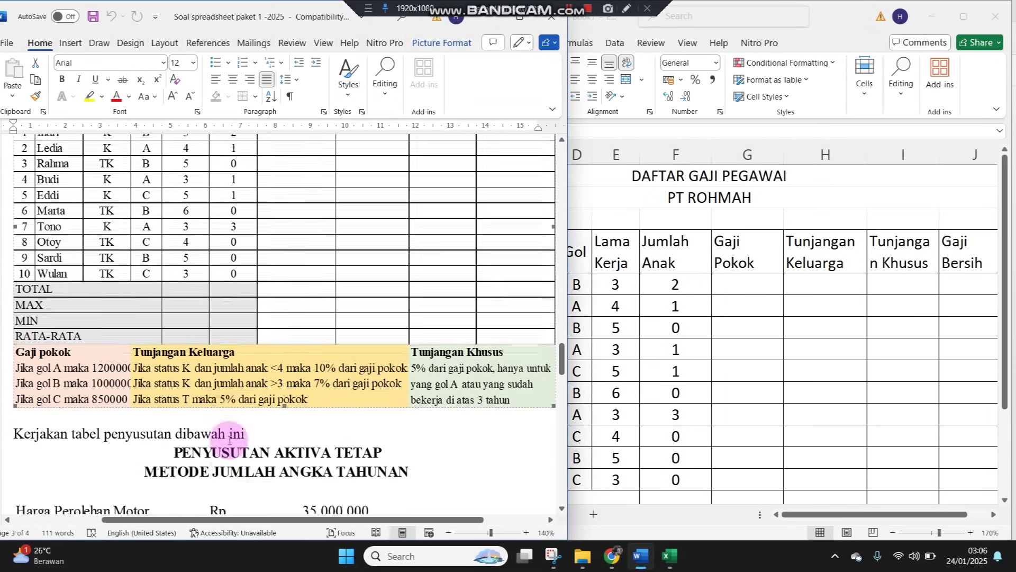
scroll(230, 443, "up", 6)
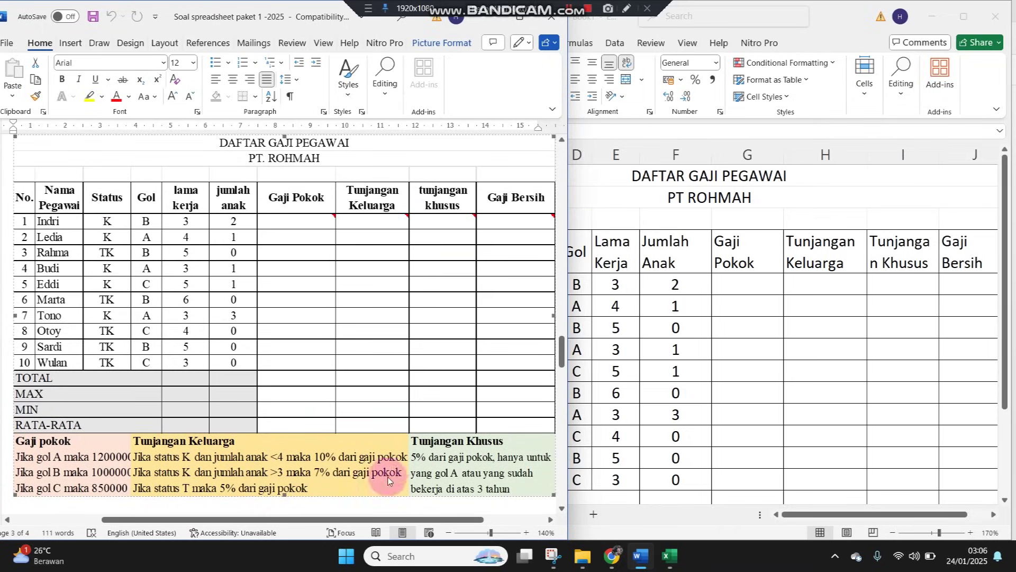
mouse_move(454, 518)
left_mouse_down()
mouse_move(549, 521)
mouse_move(443, 520)
mouse_move(457, 518)
left_mouse_up()
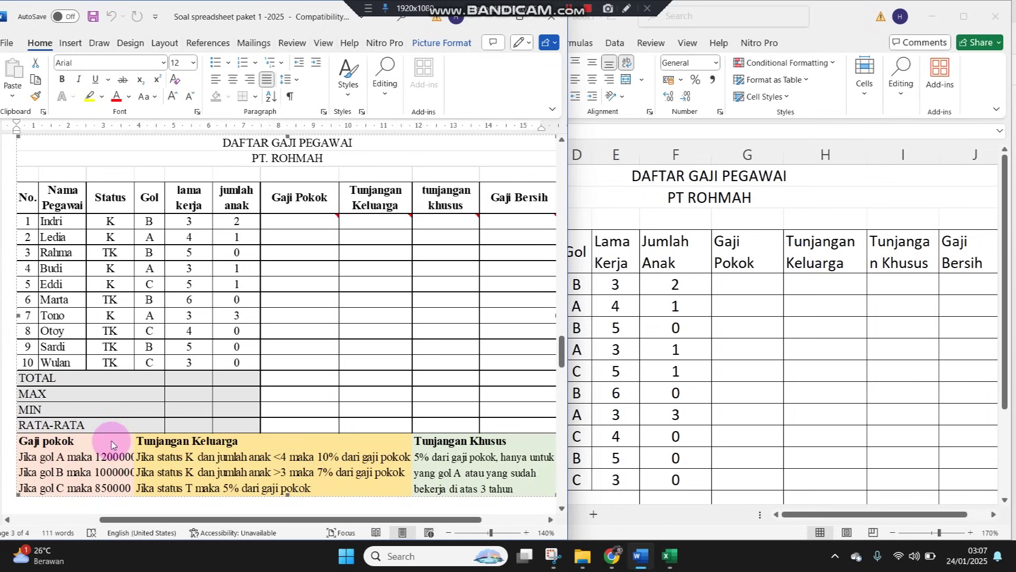
left_click(728, 286)
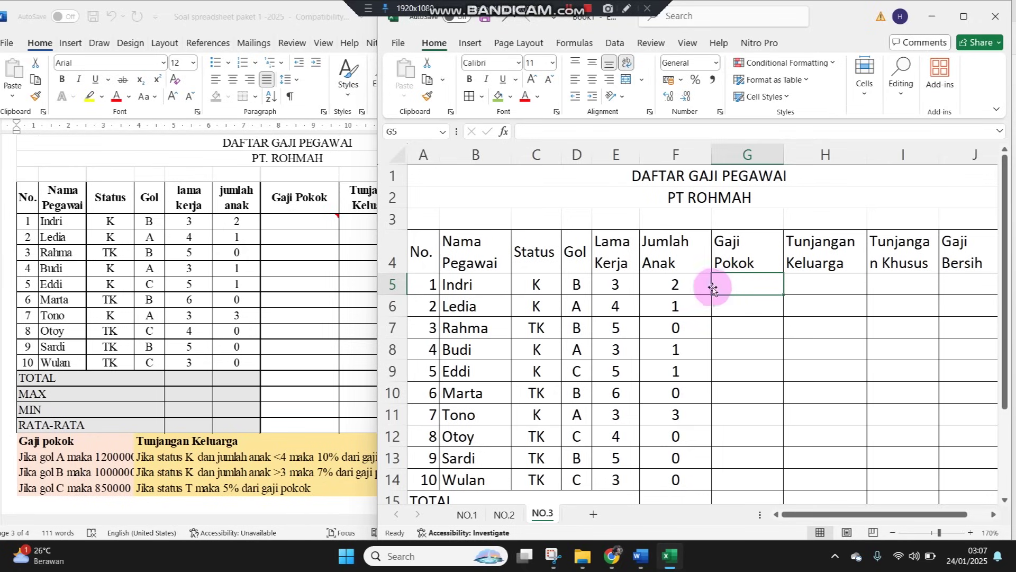
Bold the row 4 headers and begin G5's formula =IF(D5="A";1200000;IF(D5="b"
left_click(389, 251)
left_click(469, 79)
left_click(745, 279)
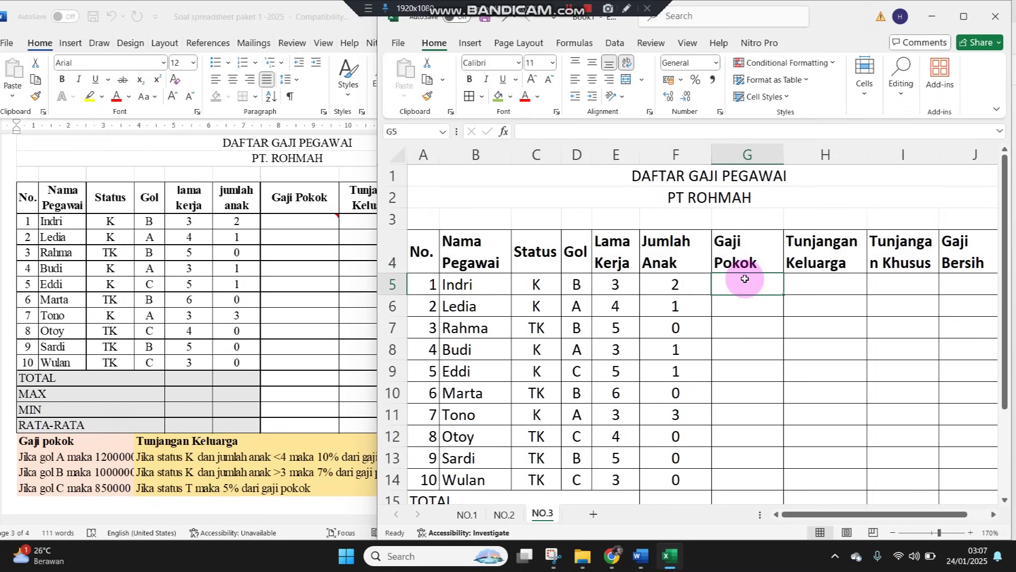
type("=IF")
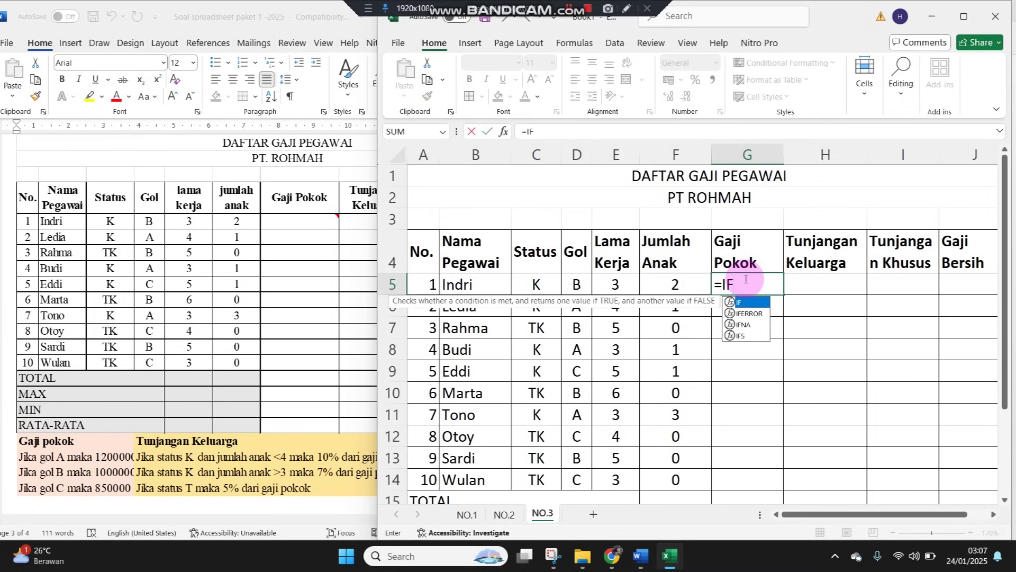
type("(")
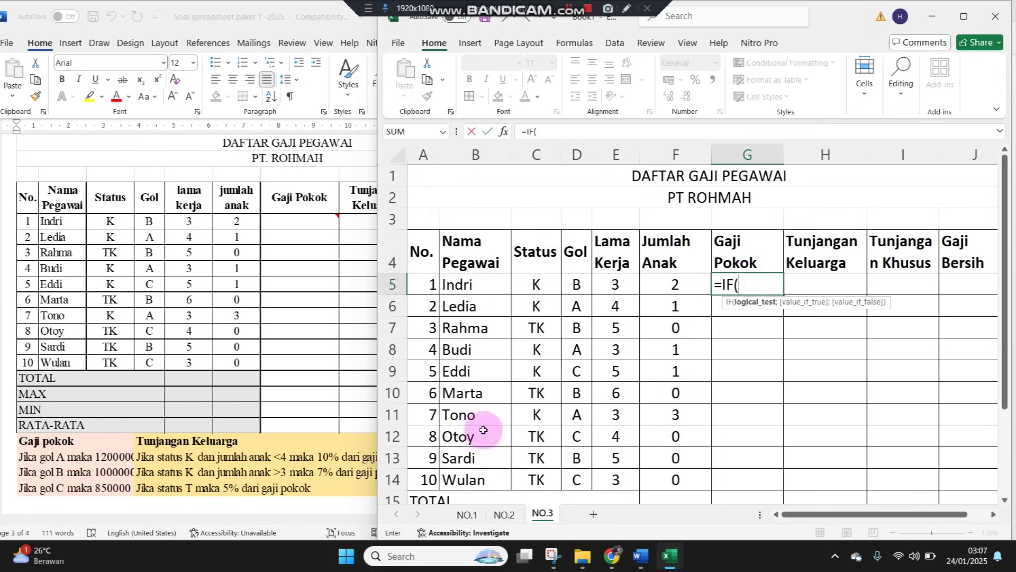
left_click(577, 284)
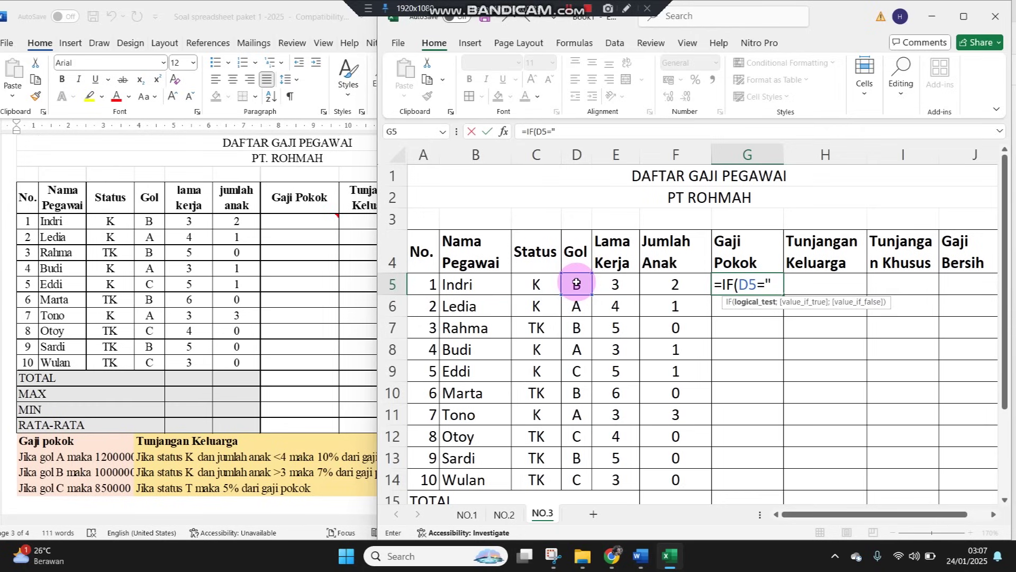
type("\"")
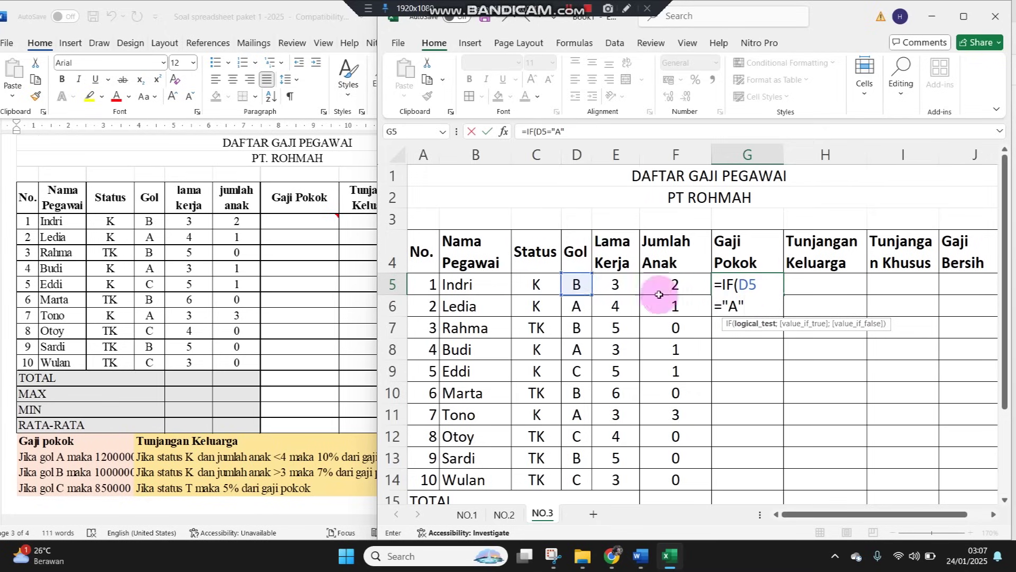
type(";")
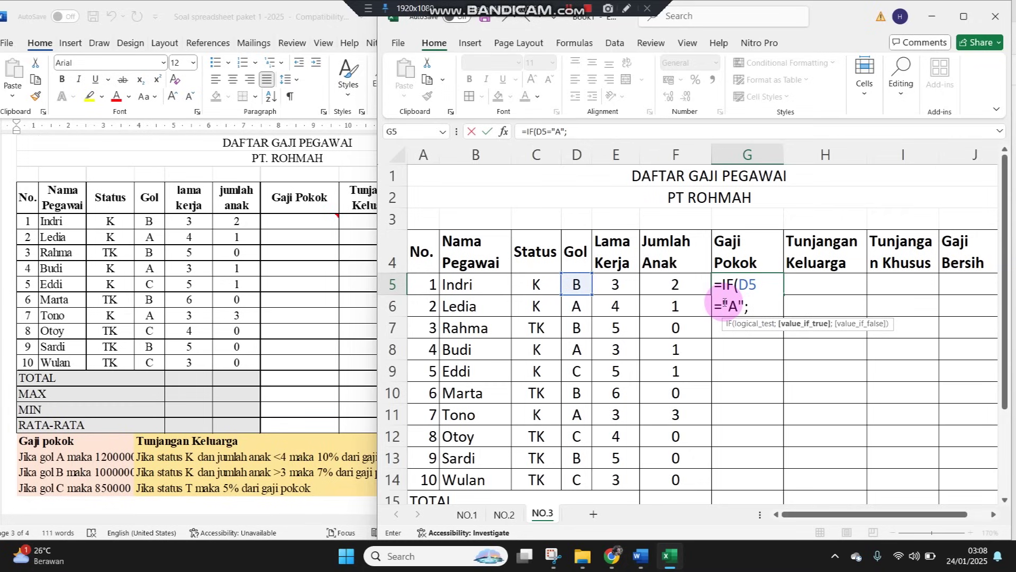
type("1200000")
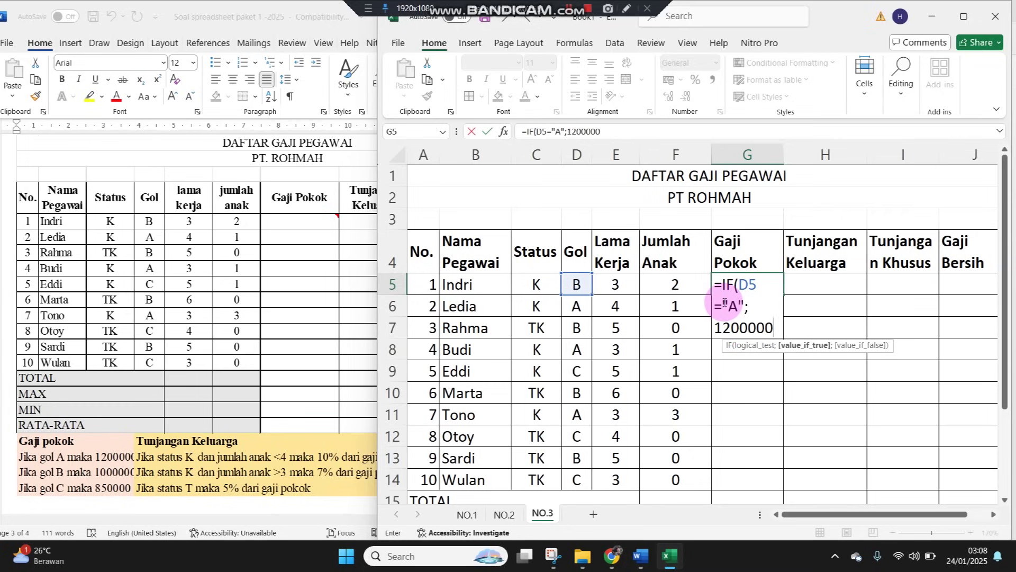
type(";")
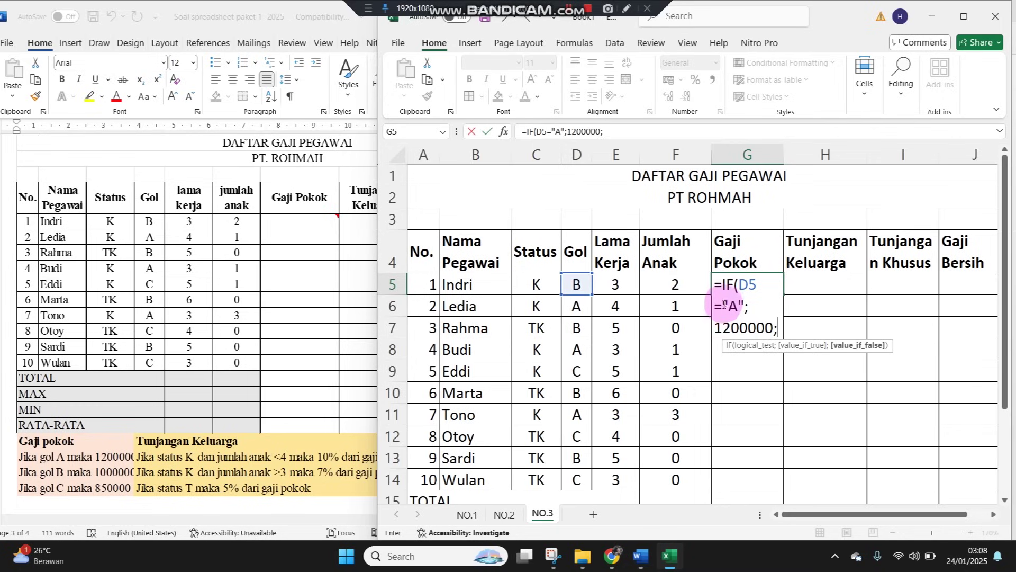
left_click(574, 283)
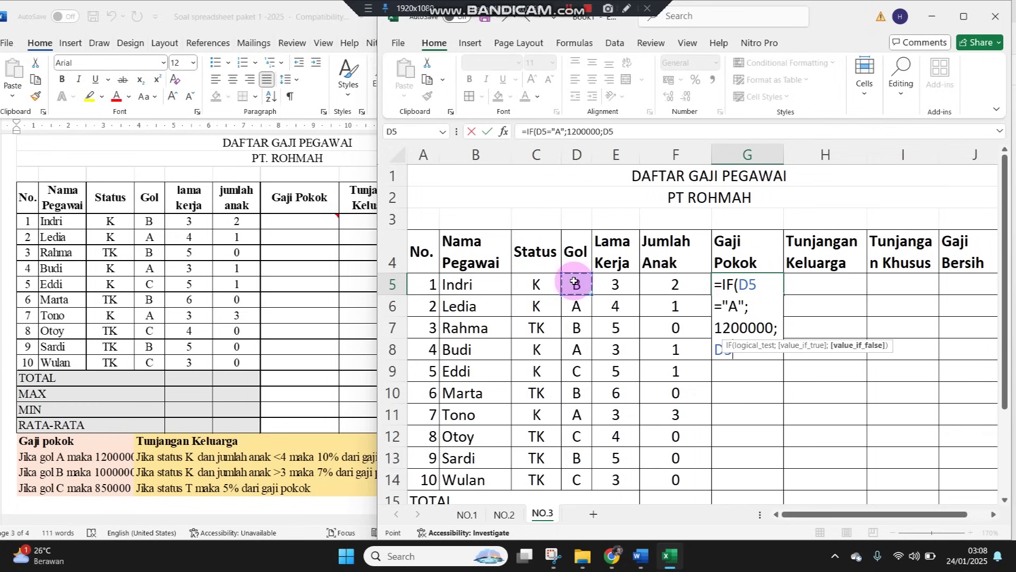
type("=")
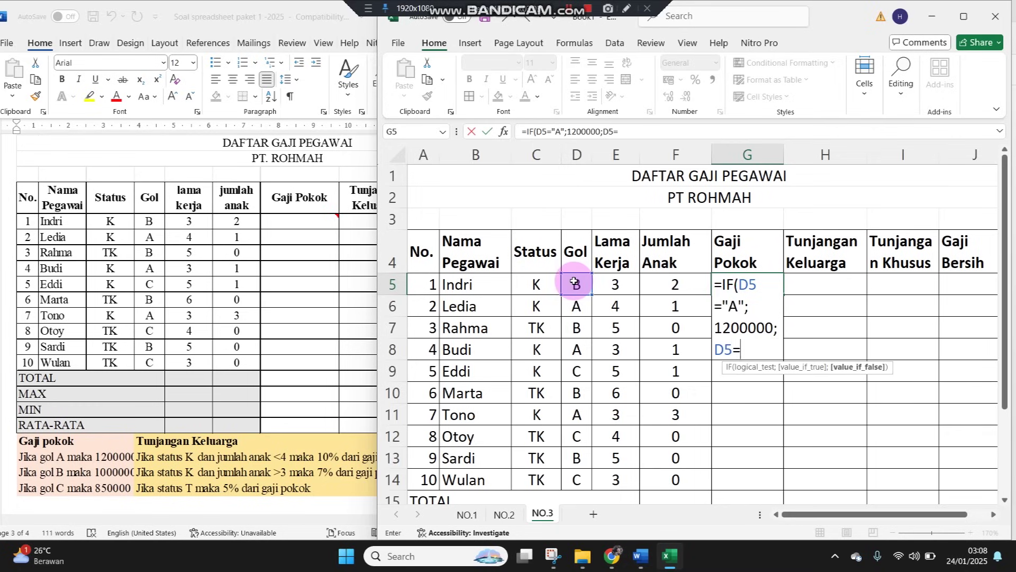
type("b")
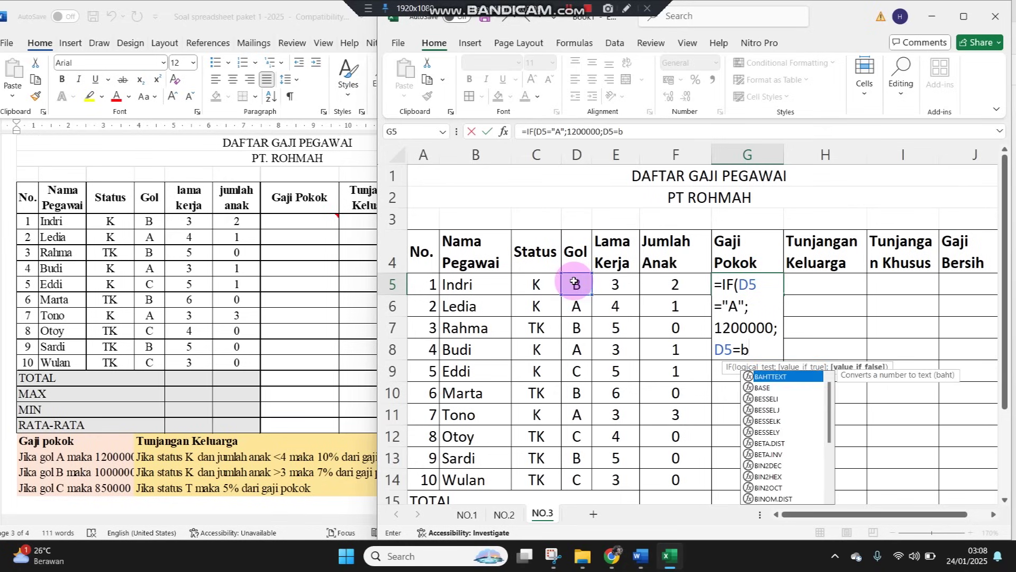
key("BackSpace")
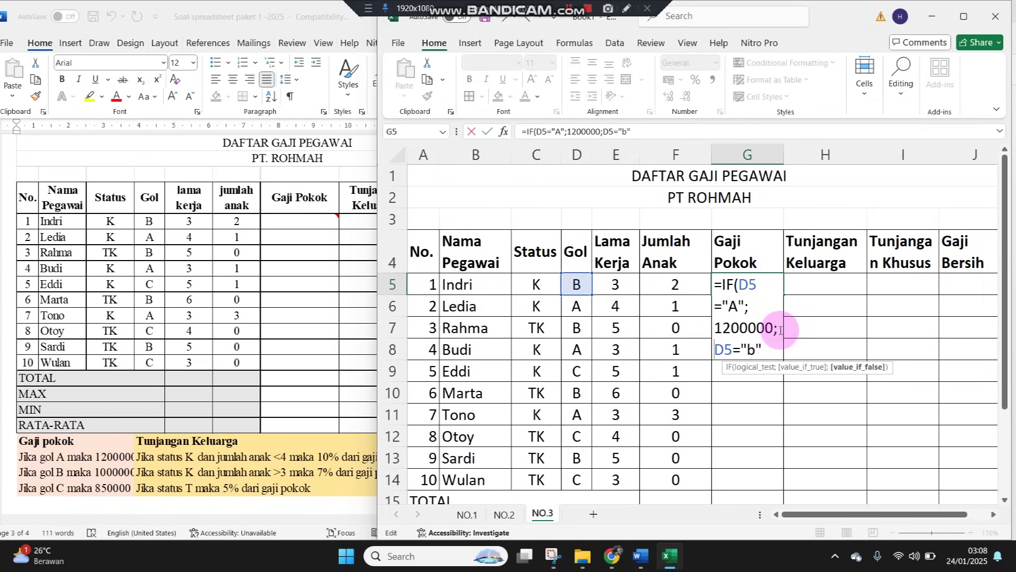
type("IF(")
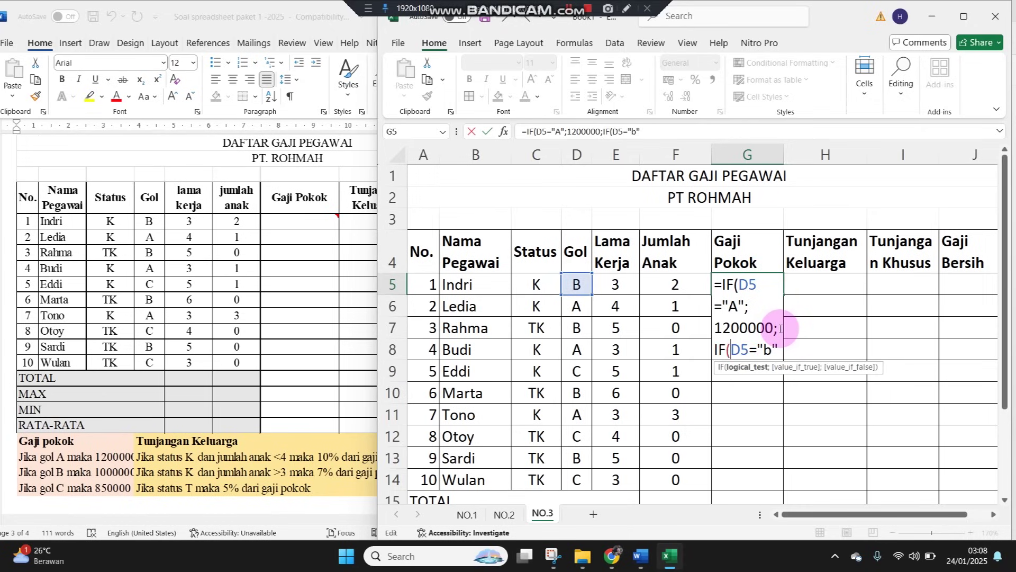
Fix the nested test in G5 to D5="B" and remove the premature closing parenthesis
double_click(767, 349)
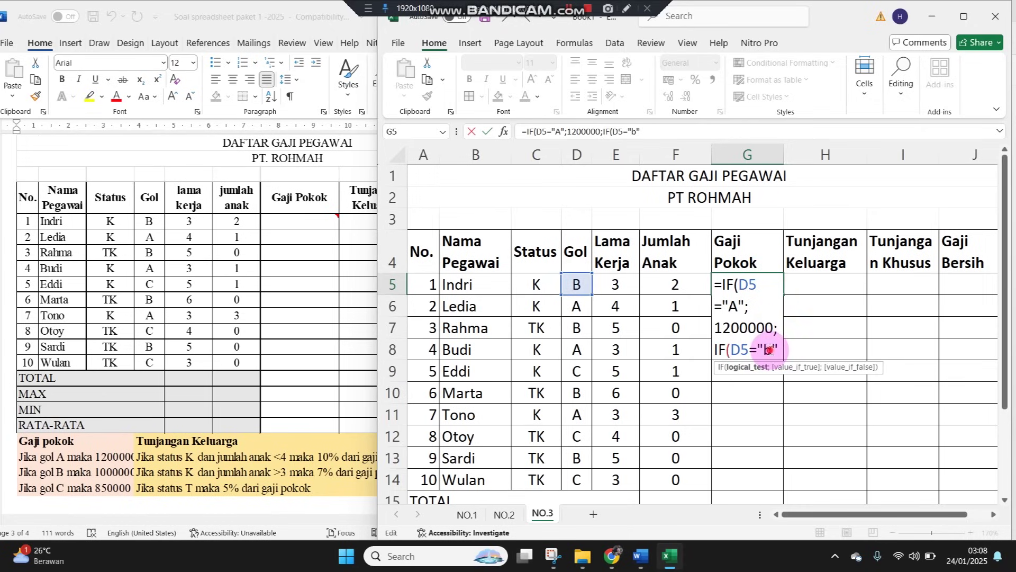
left_click(778, 347)
type(")")
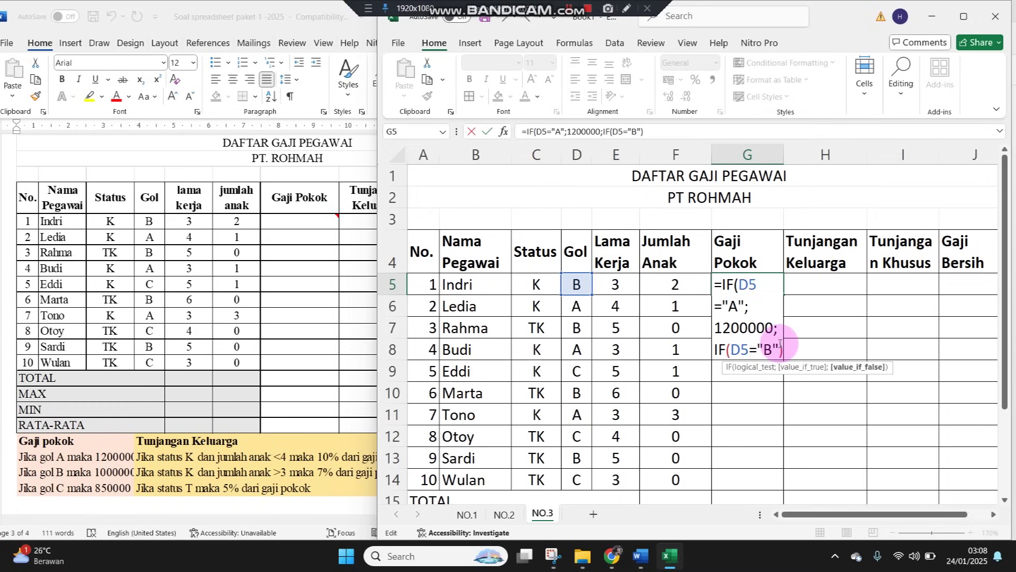
type(";")
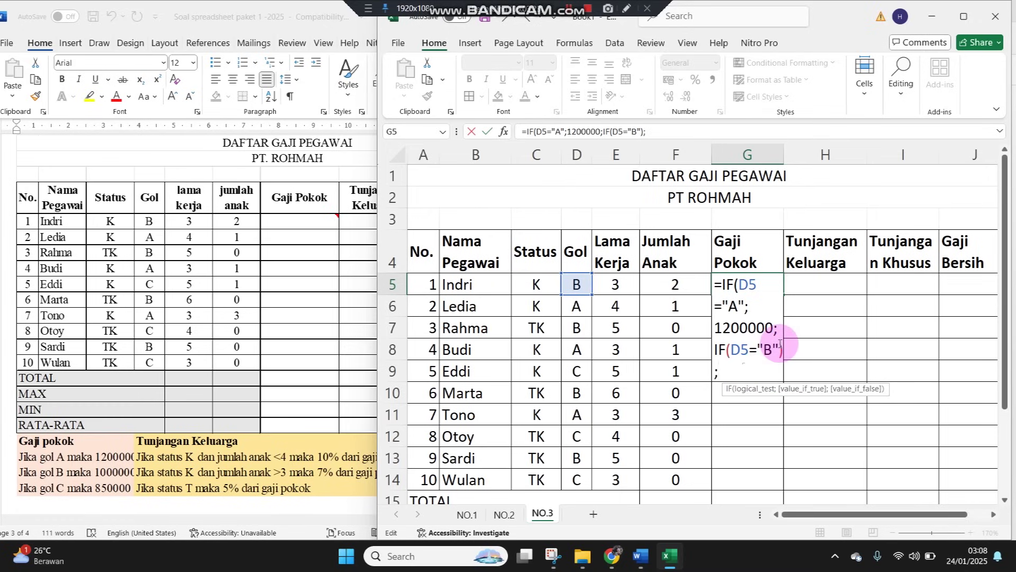
key("BackSpace")
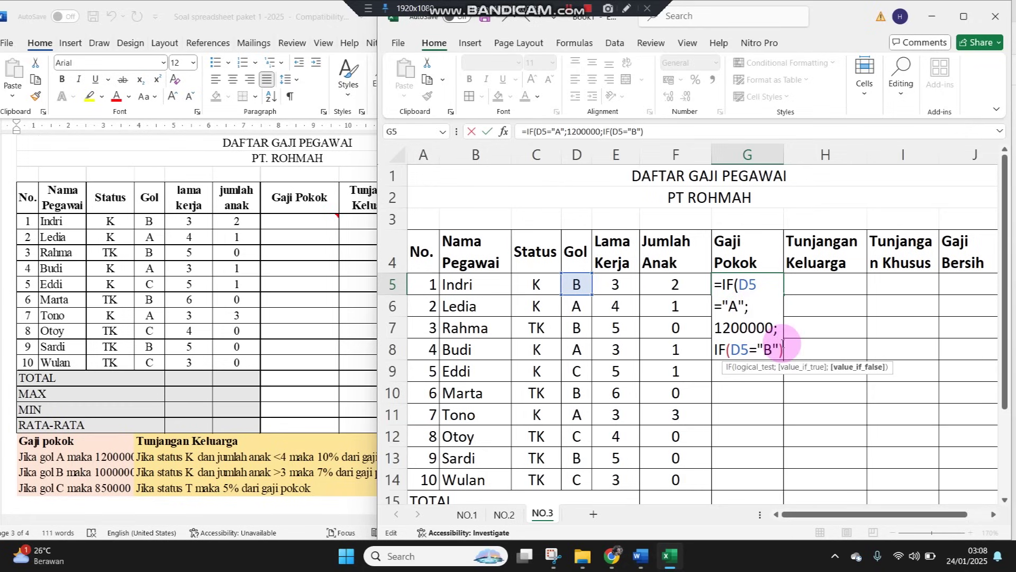
left_click(774, 329)
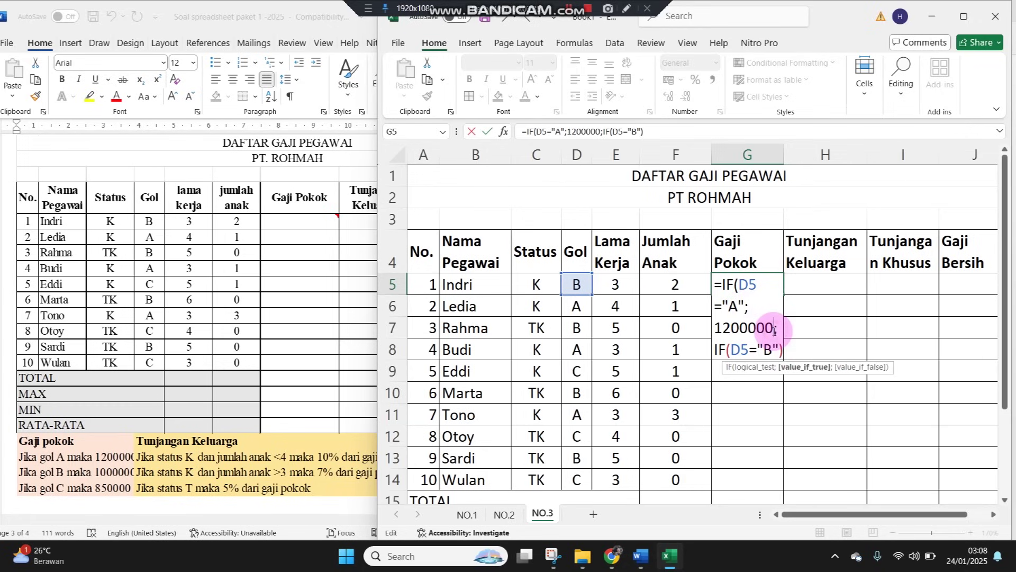
left_click(781, 330)
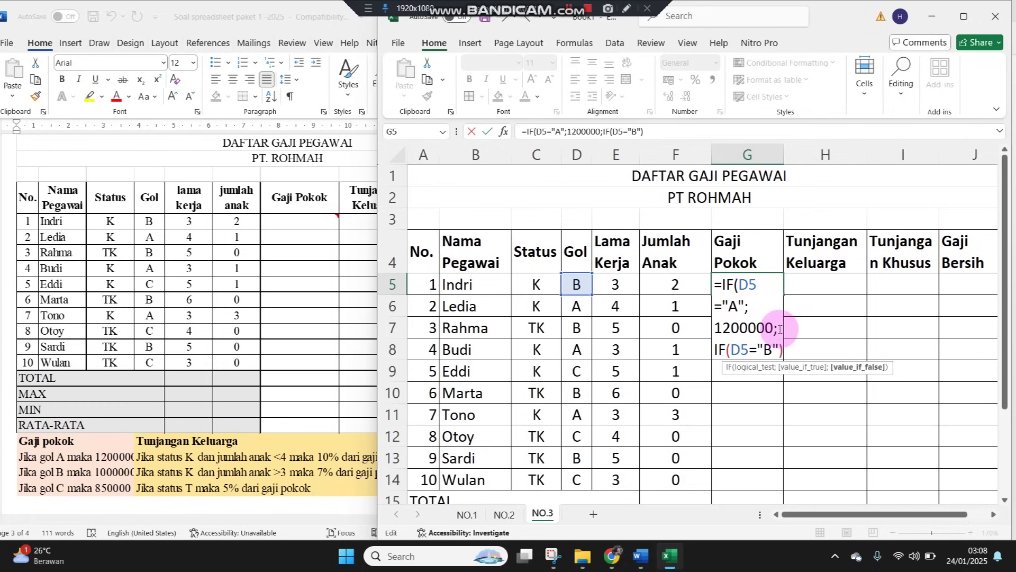
left_click(783, 349)
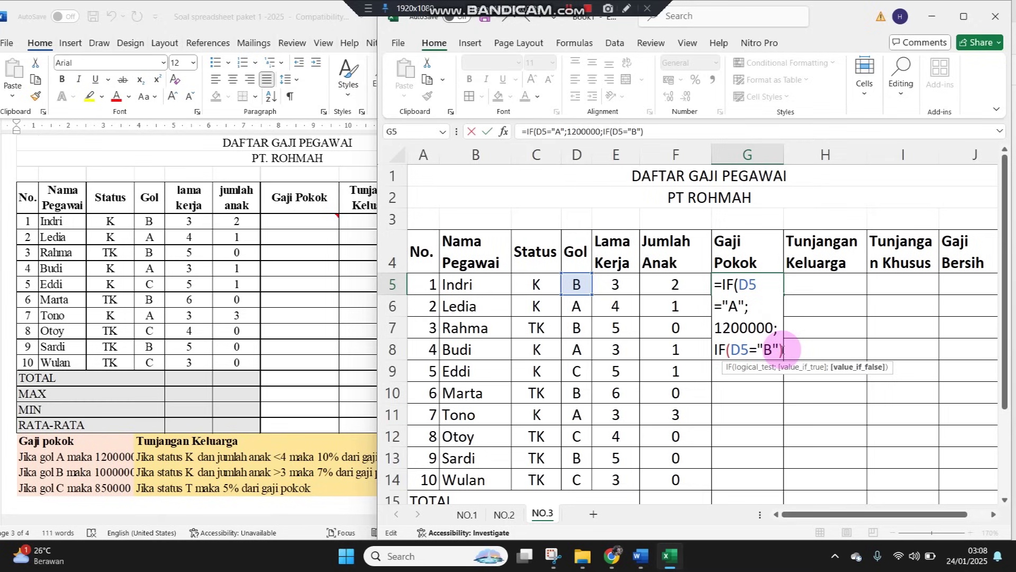
left_click(778, 331)
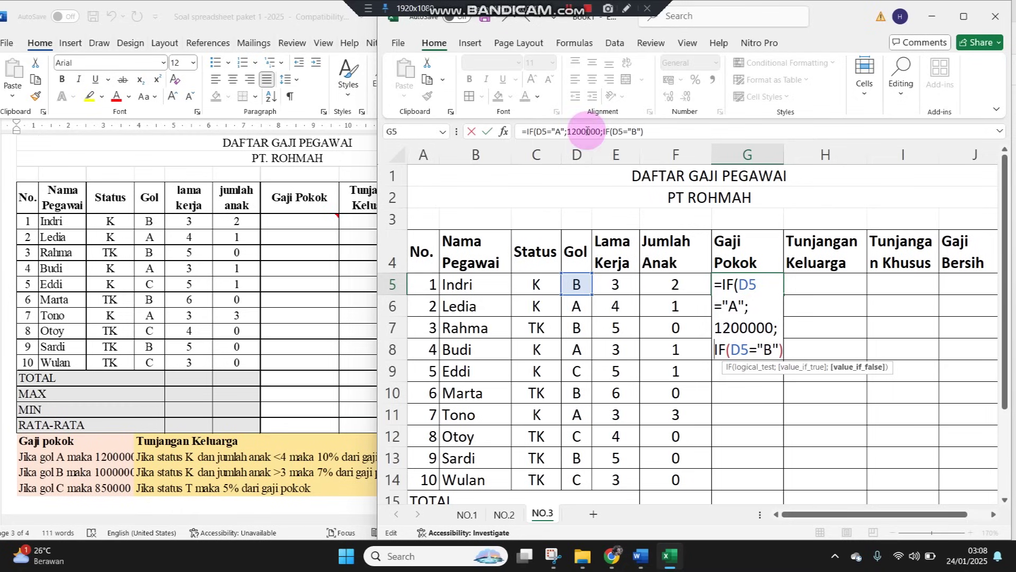
left_click(651, 133)
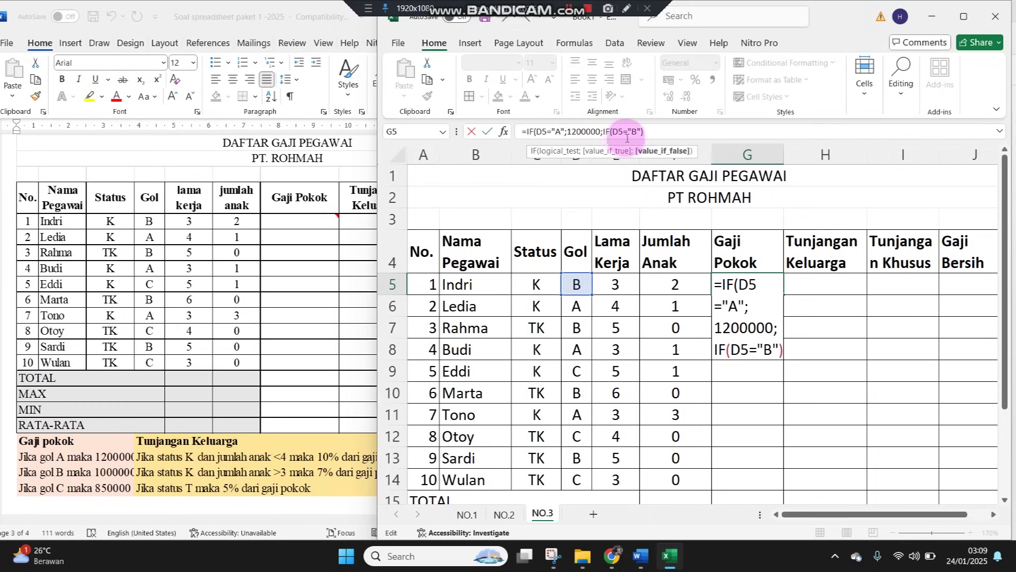
key("BackSpace")
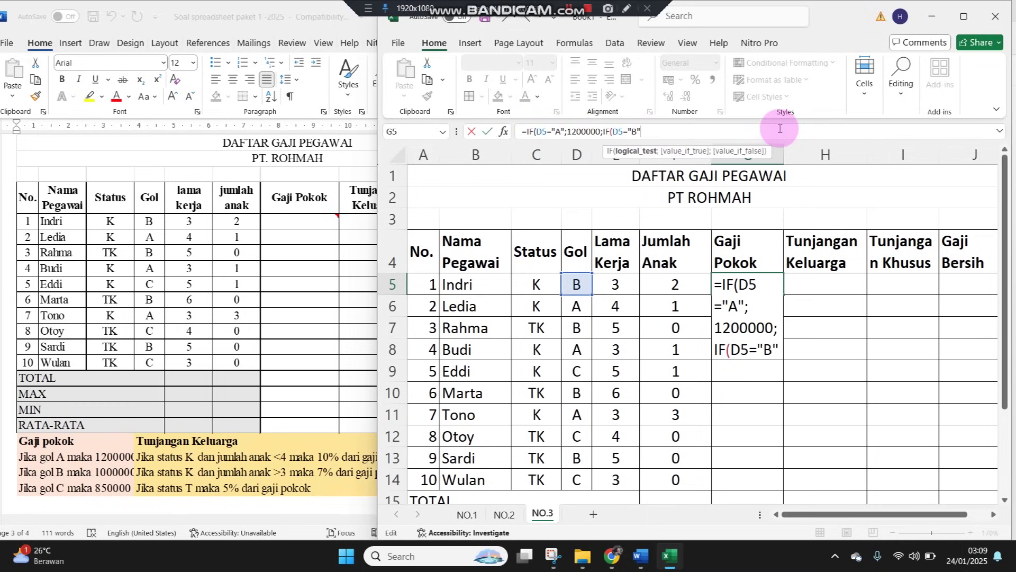
Add the B→1000000 result and a C→850000 branch, then commit, accepting Excel's parenthesis fix
type(";")
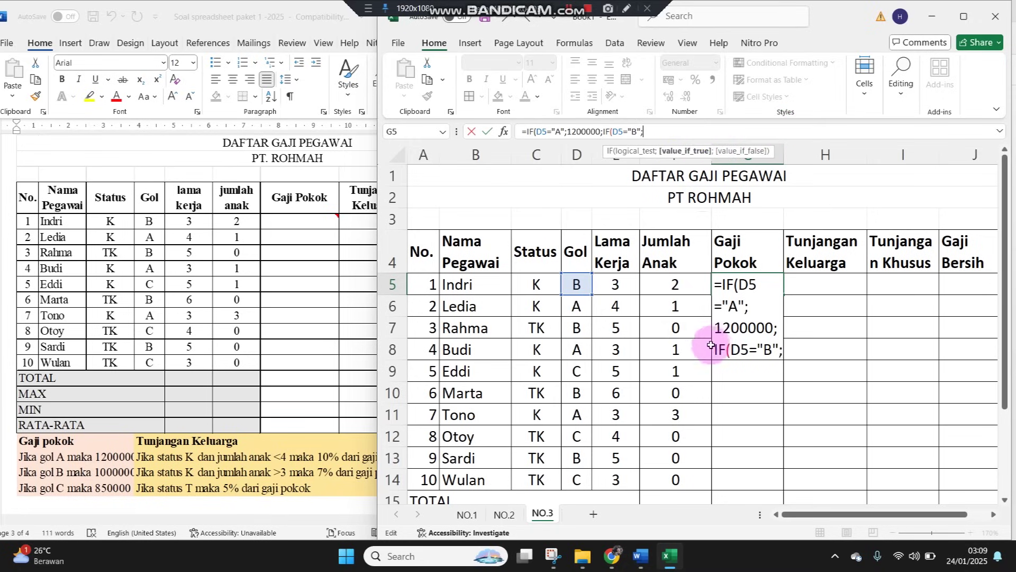
type("1000000")
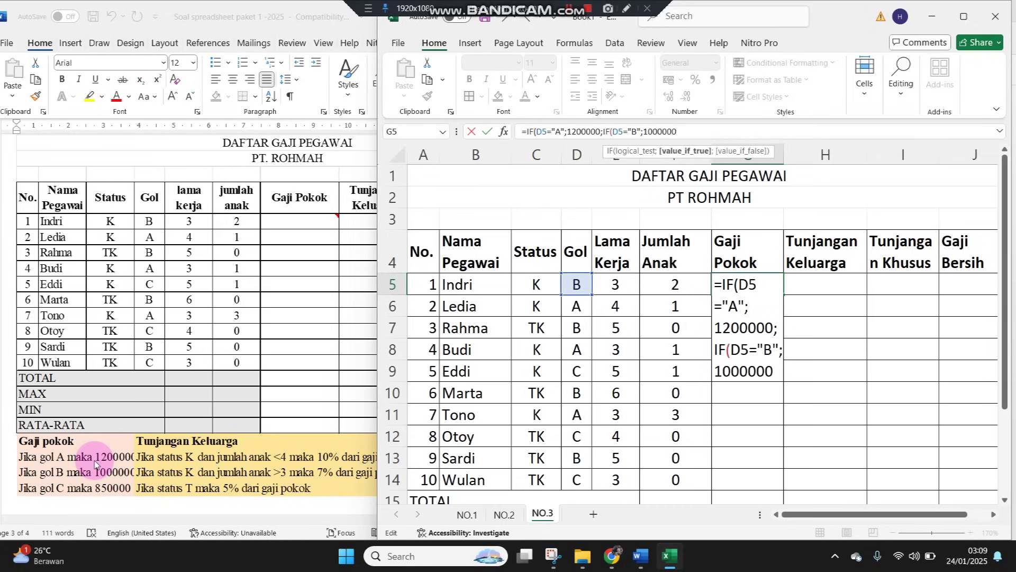
type(";")
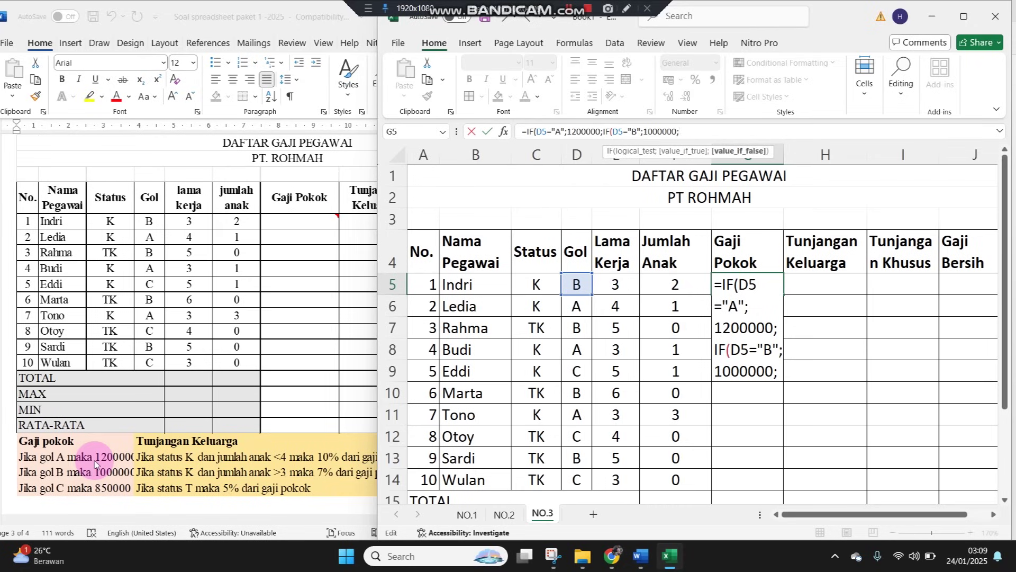
type("IF(")
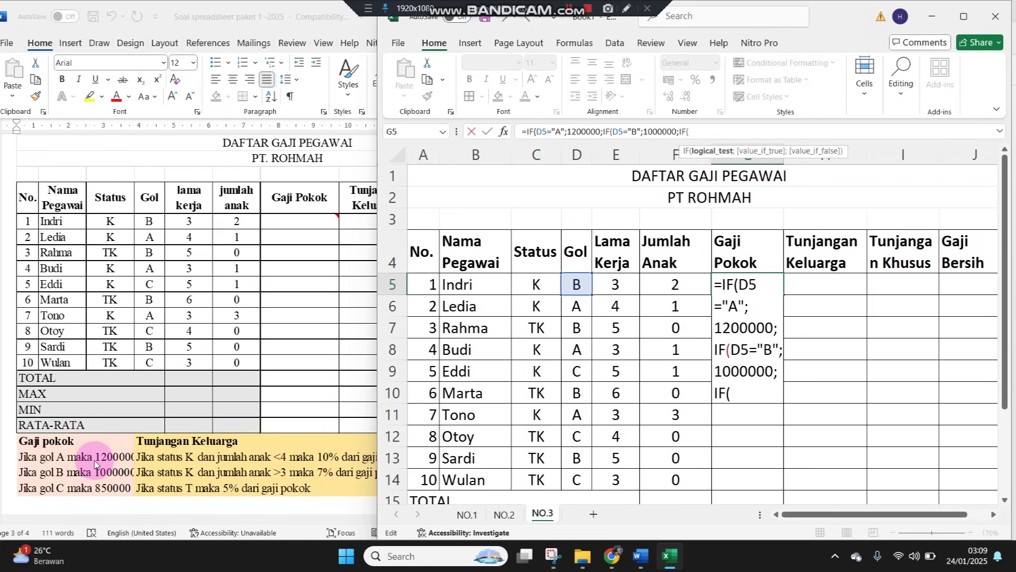
left_click(577, 280)
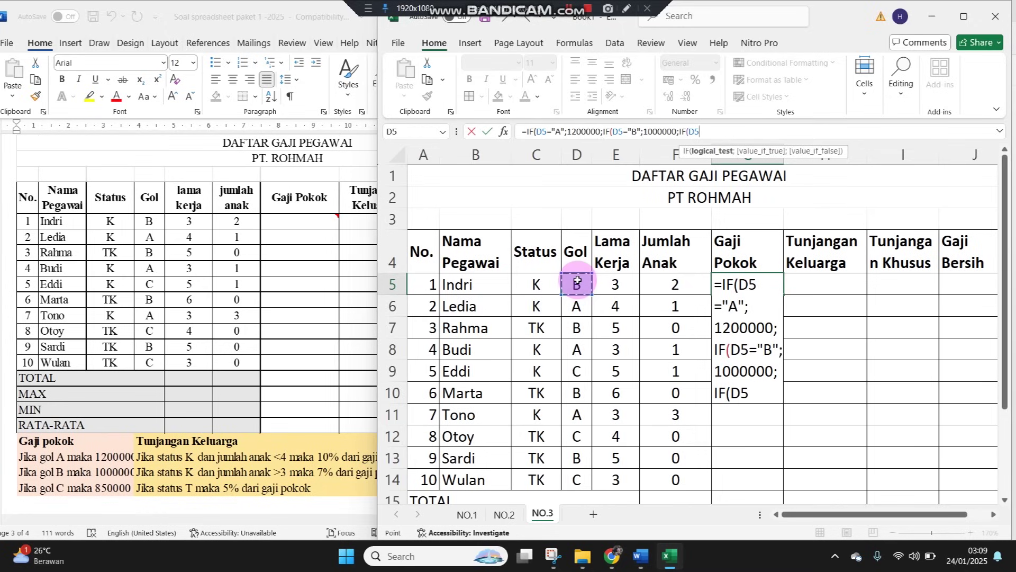
type("C")
key("BackSpace")
type("=\"c")
key("BackSpace")
type("C\";")
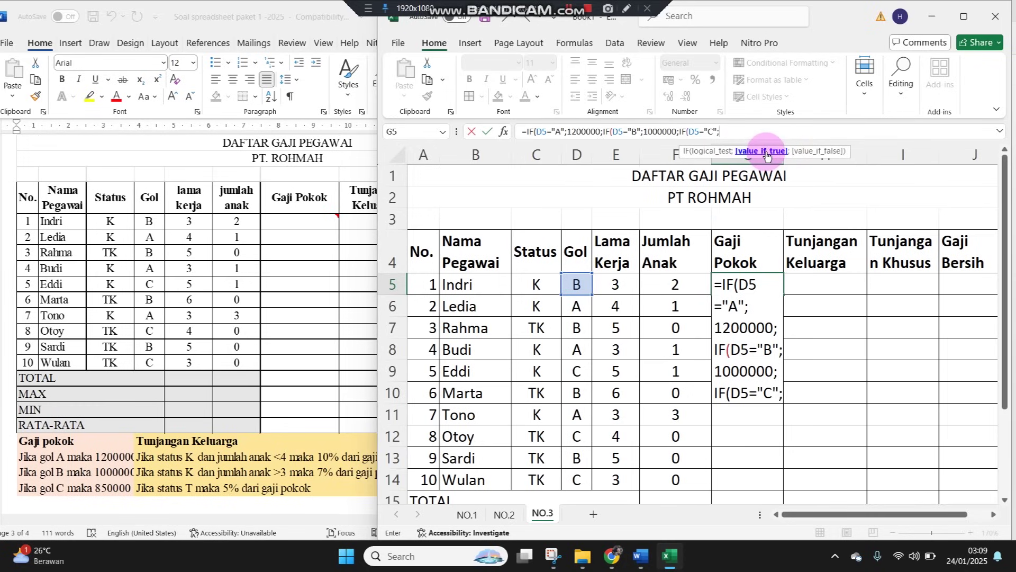
type("850000")
key("Return")
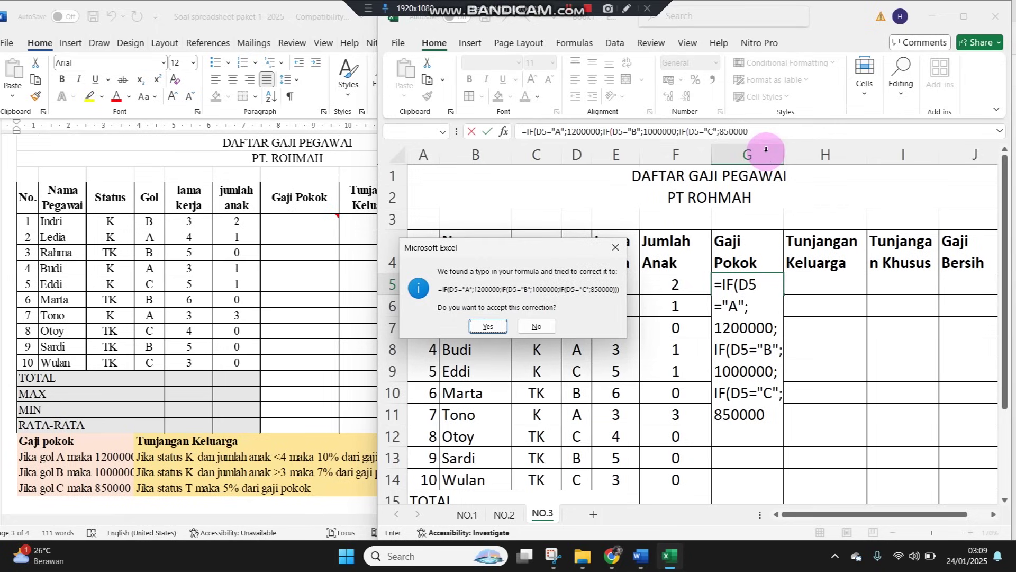
key("Return")
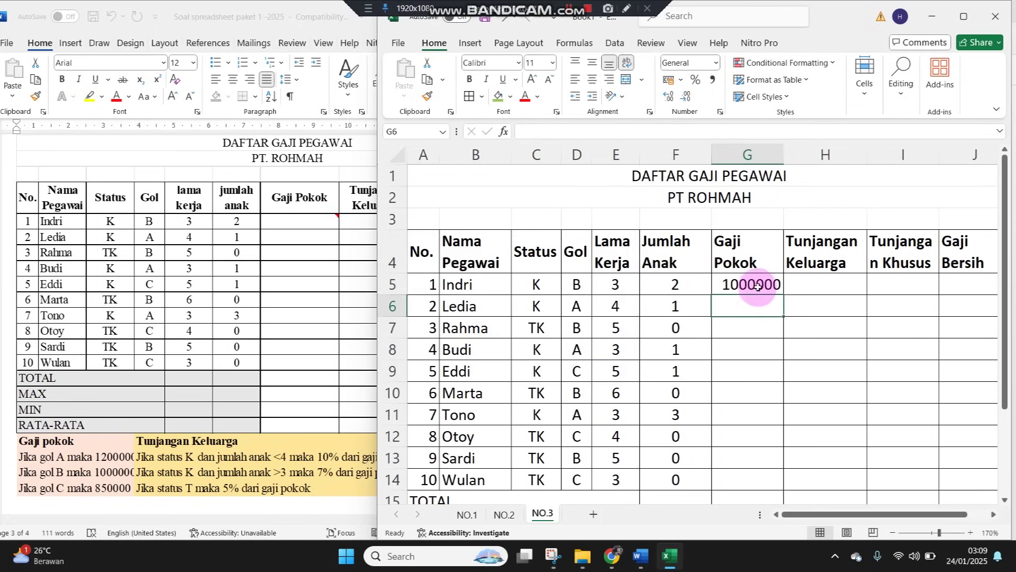
Fill G5's salary formula down to G14 and format it with Comma Style and no decimals
left_click(759, 284)
left_click_drag(783, 296, 747, 476)
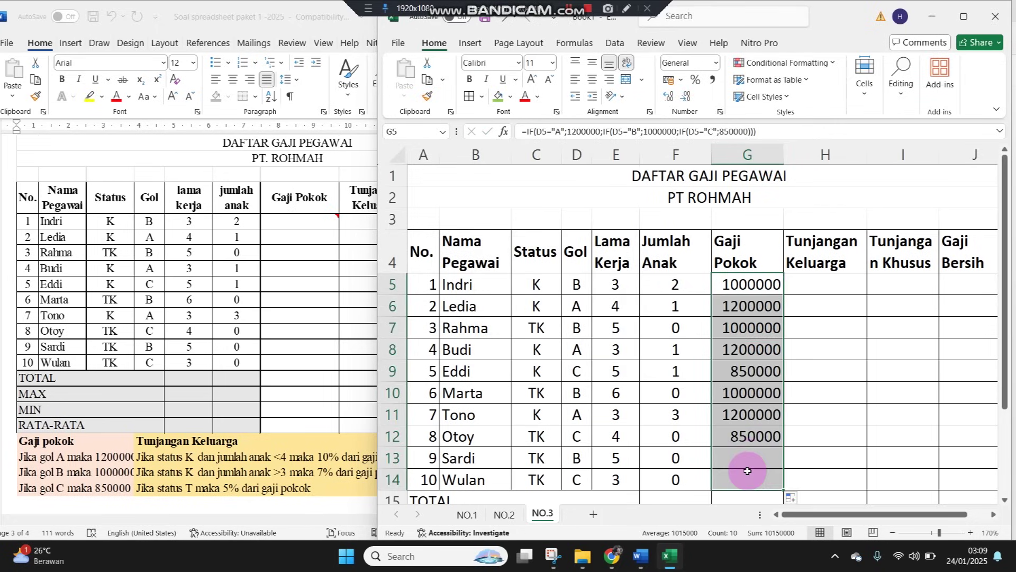
left_click(712, 79)
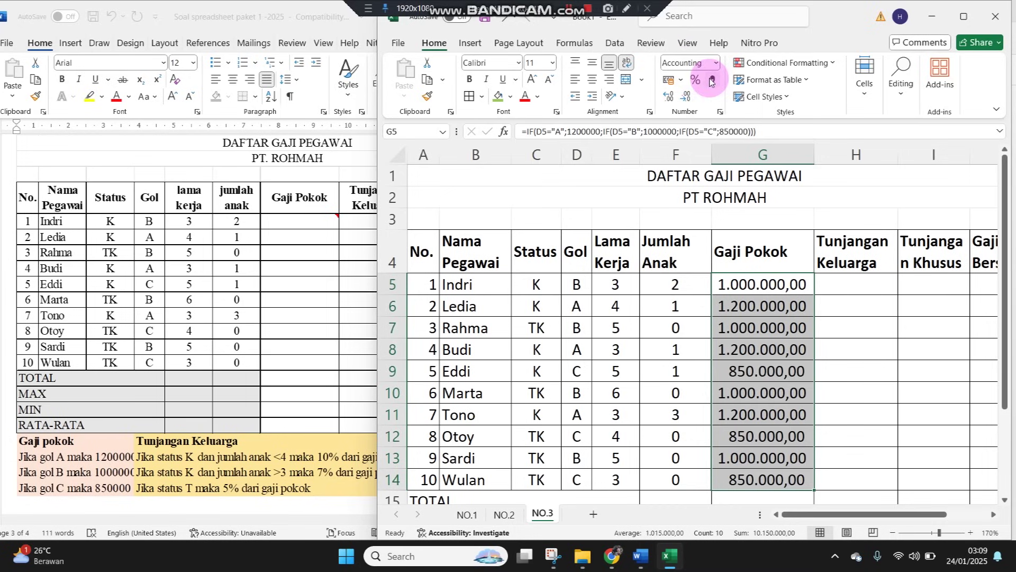
left_click(687, 97)
left_click(687, 98)
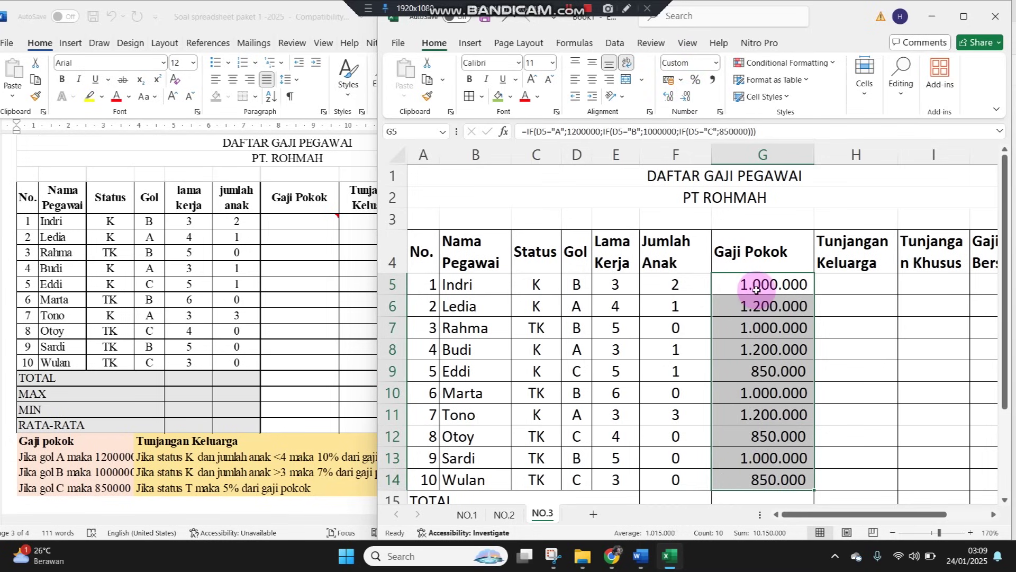
Review the copied salary formulas in G6 and G9, then reopen G5 for editing
left_click(576, 285)
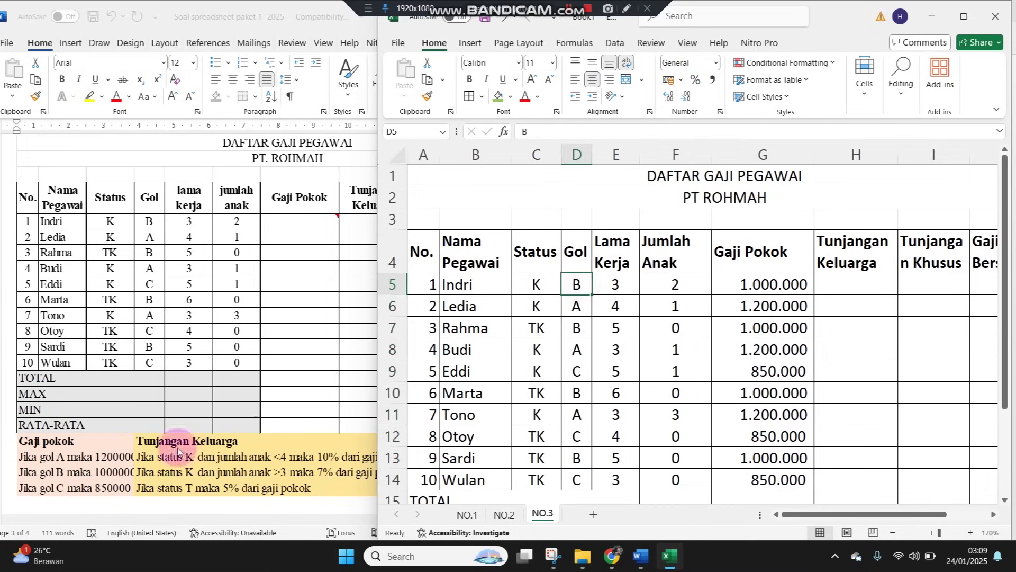
left_click(754, 308)
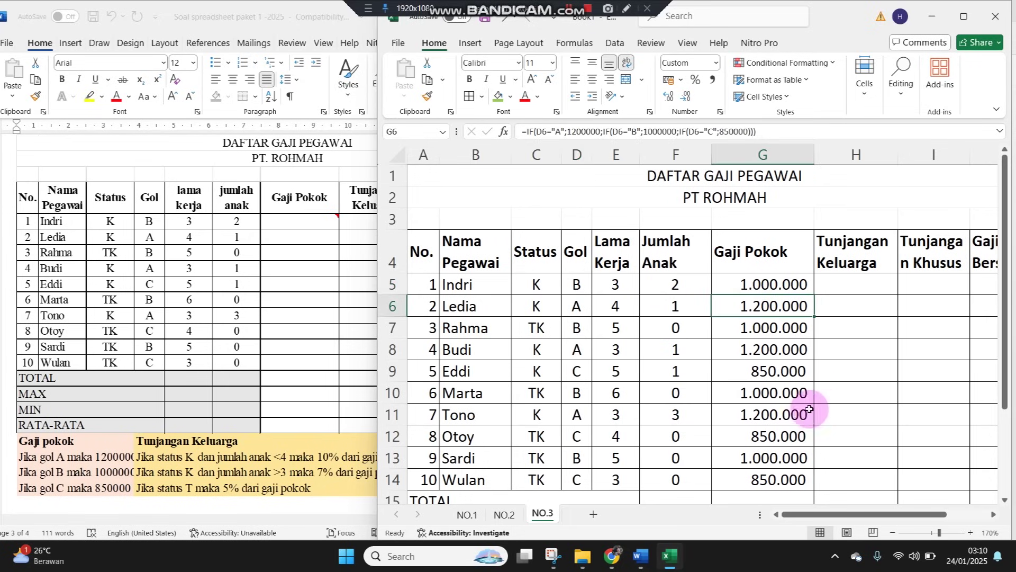
left_click(588, 386)
left_click(788, 377)
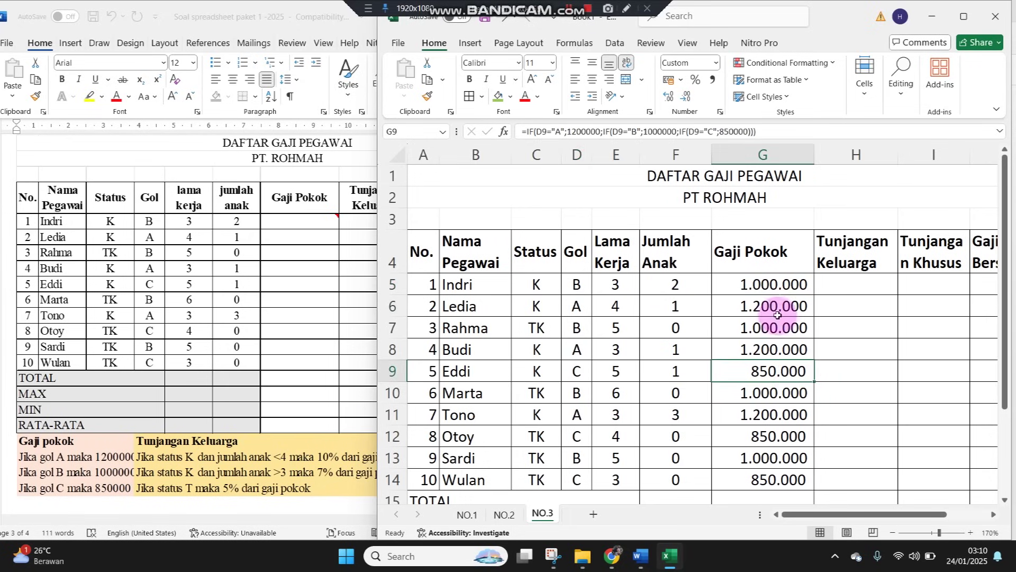
left_click(772, 288)
double_click(772, 288)
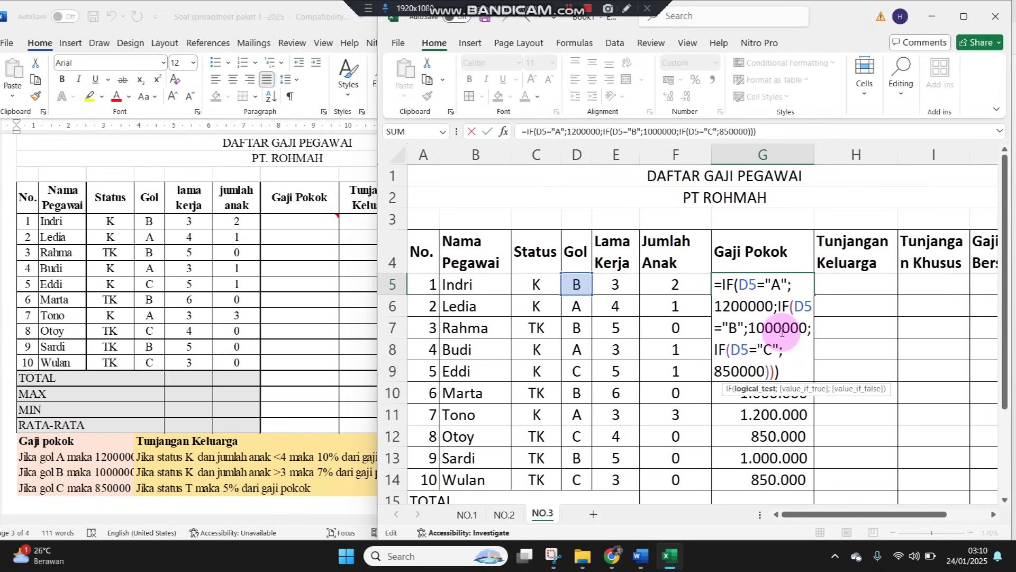
left_click(757, 305)
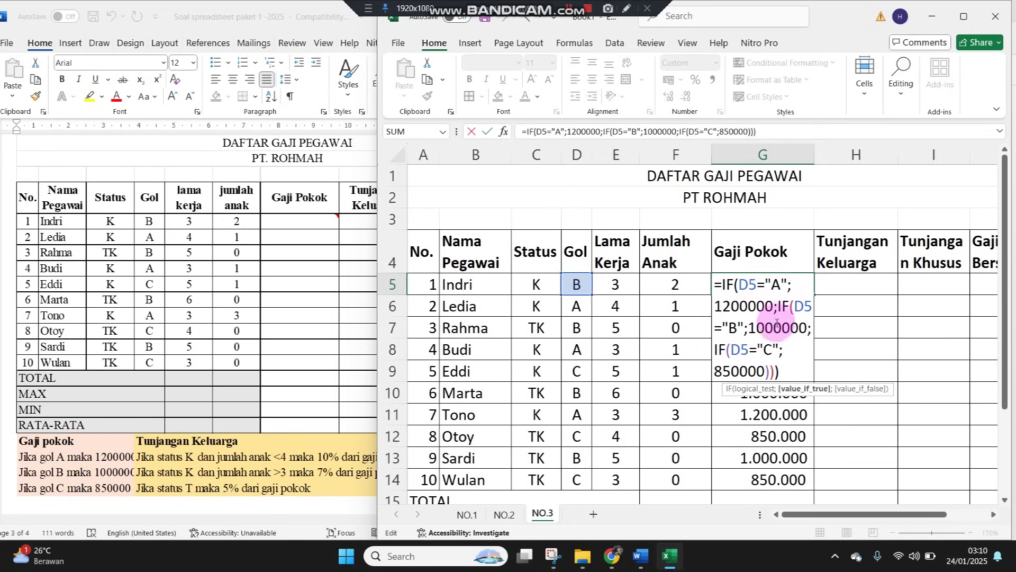
left_click(783, 306)
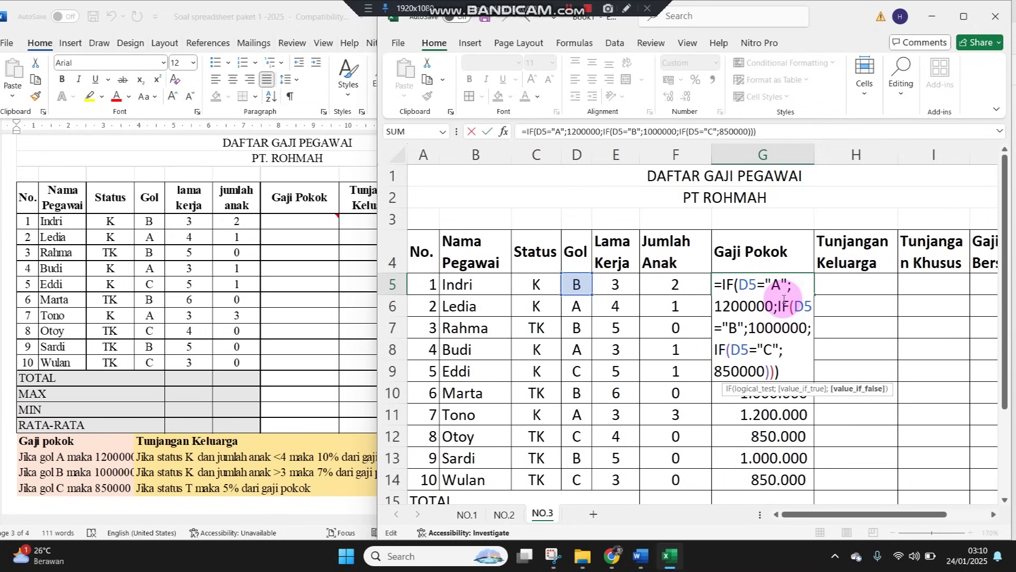
left_click(745, 347)
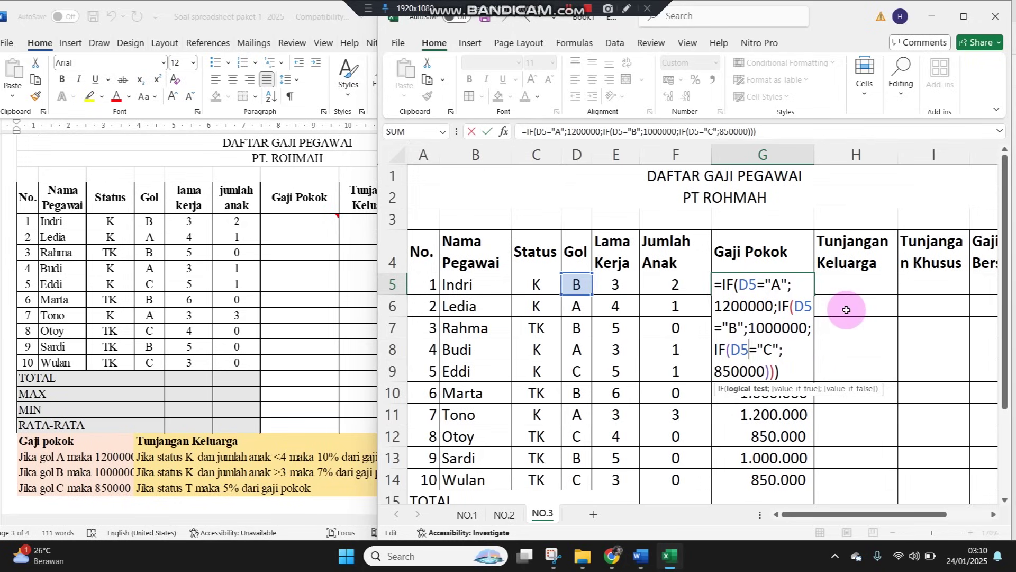
key("Return")
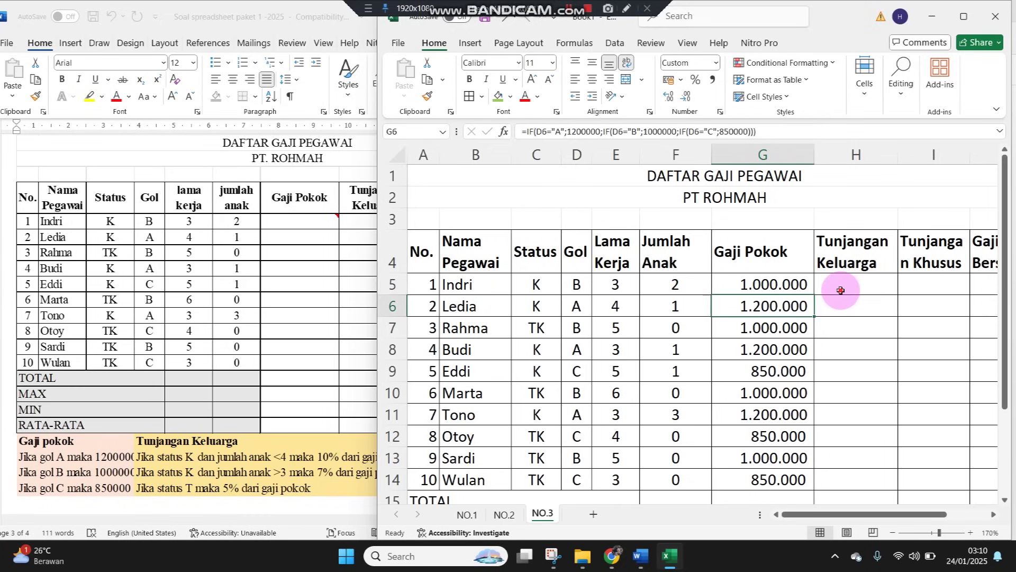
left_click(841, 288)
Check the allowance rules in the Word document, then begin H5's formula with =IF(AND(
left_click(151, 475)
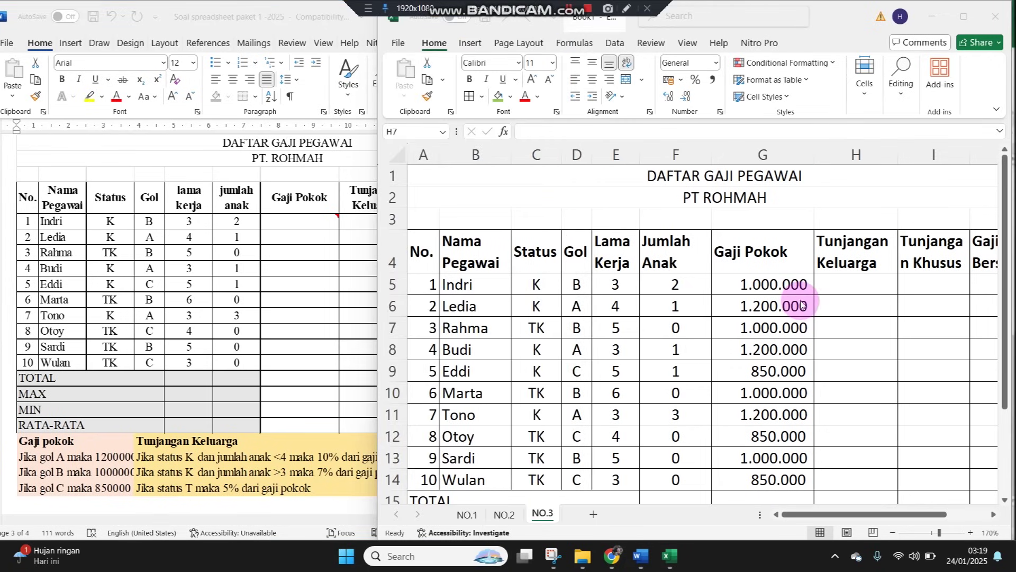
left_click(822, 282)
left_click(830, 281)
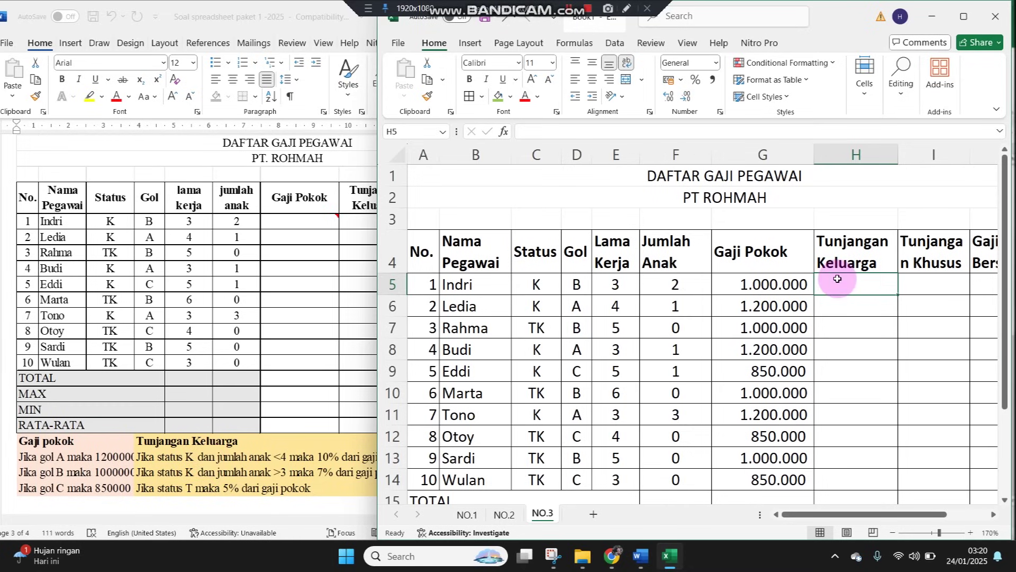
type("=")
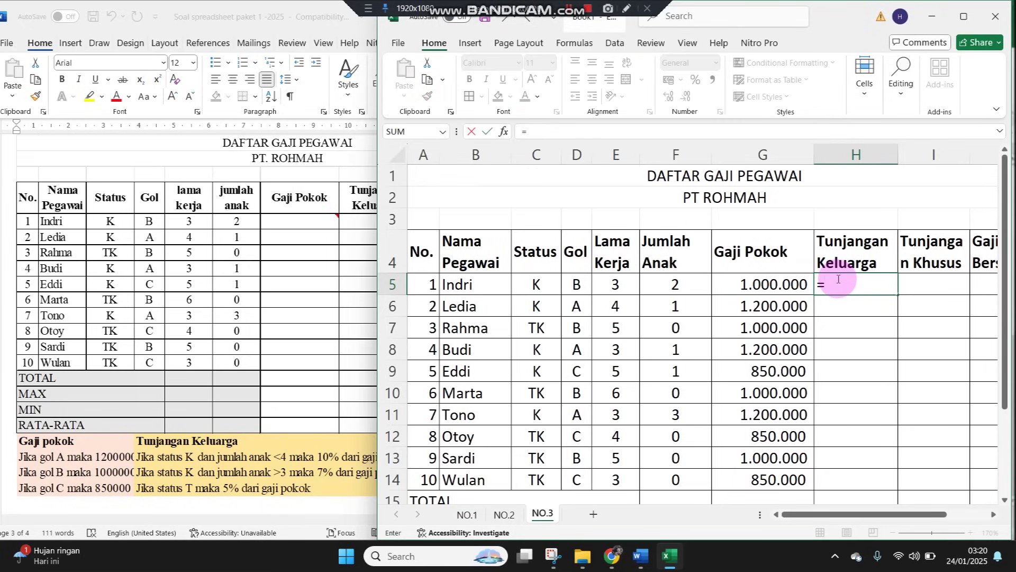
type("IF(")
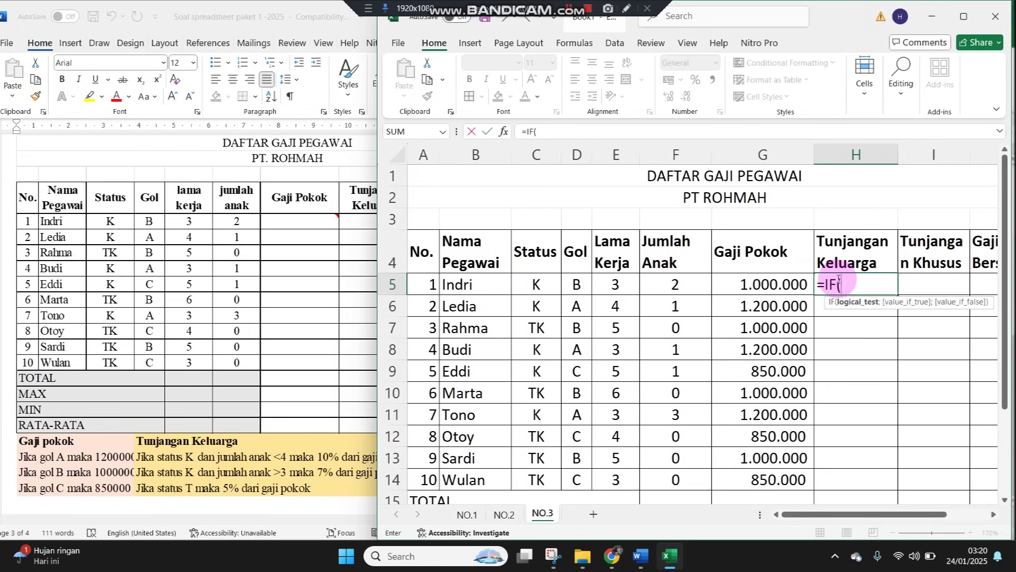
type("AND(")
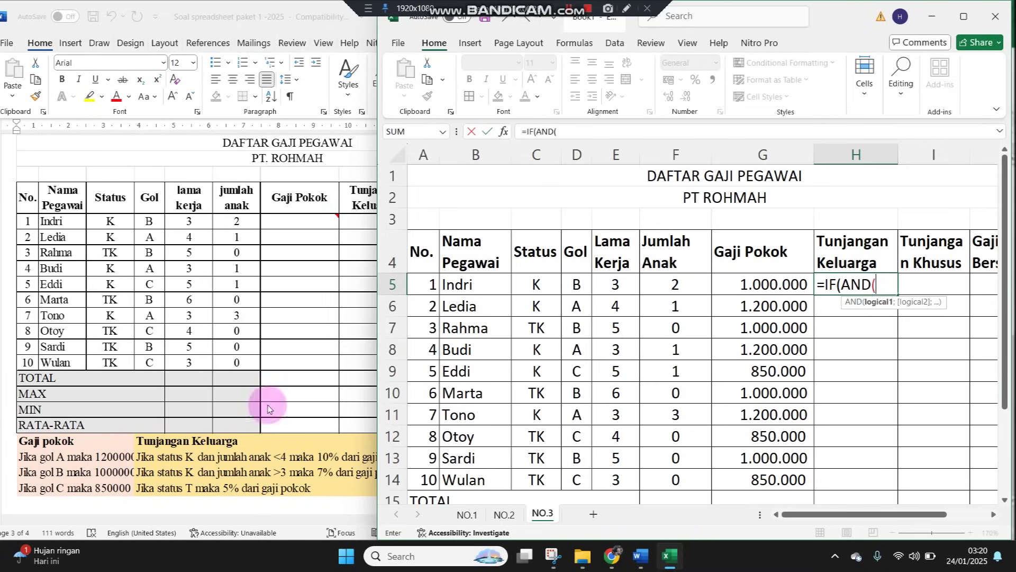
Build H5's first case =IF(AND(C5="k";F5<4);10%*G5; and start the next IF(AND
left_click(546, 284)
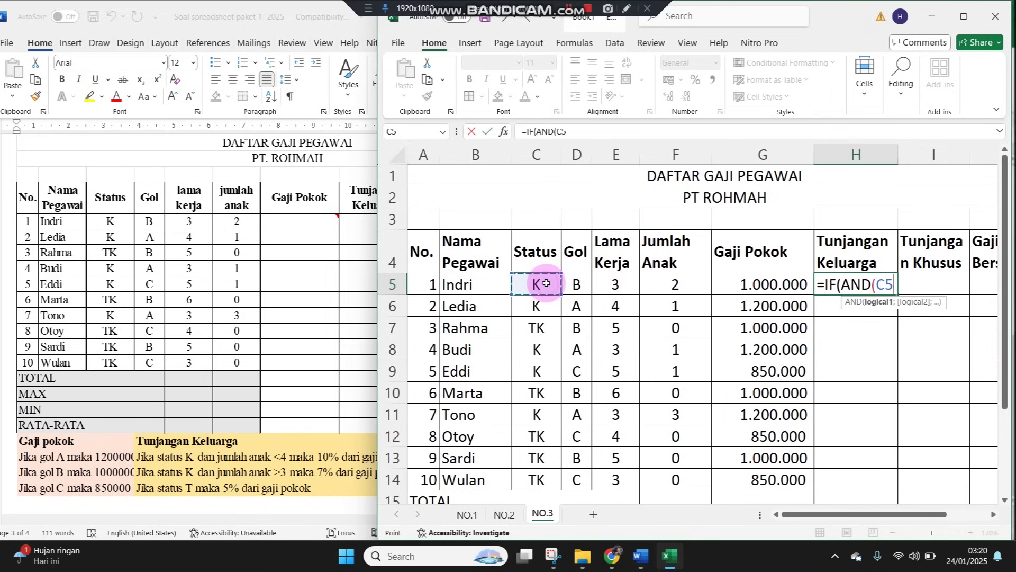
type("=\"k")
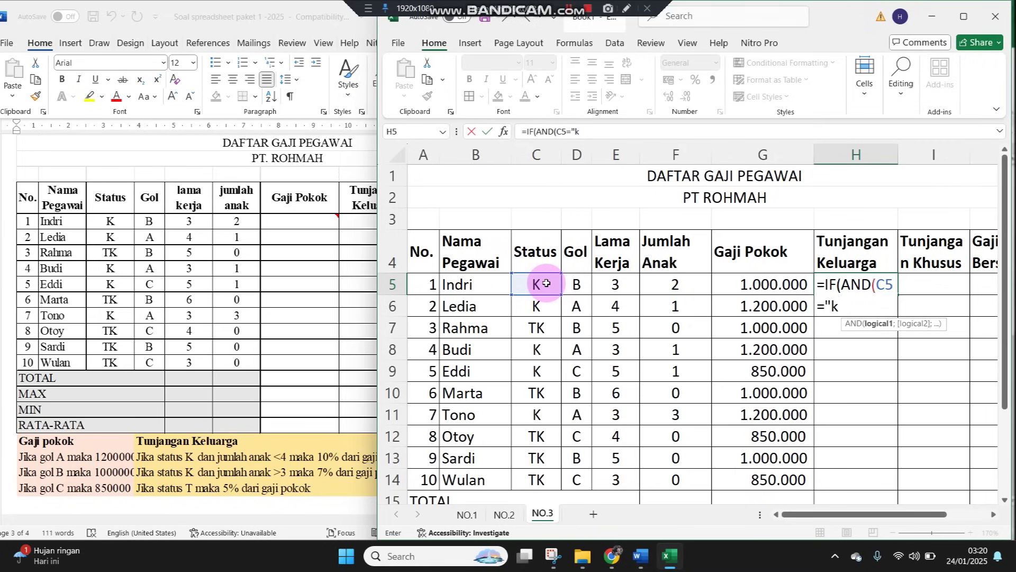
type("\";")
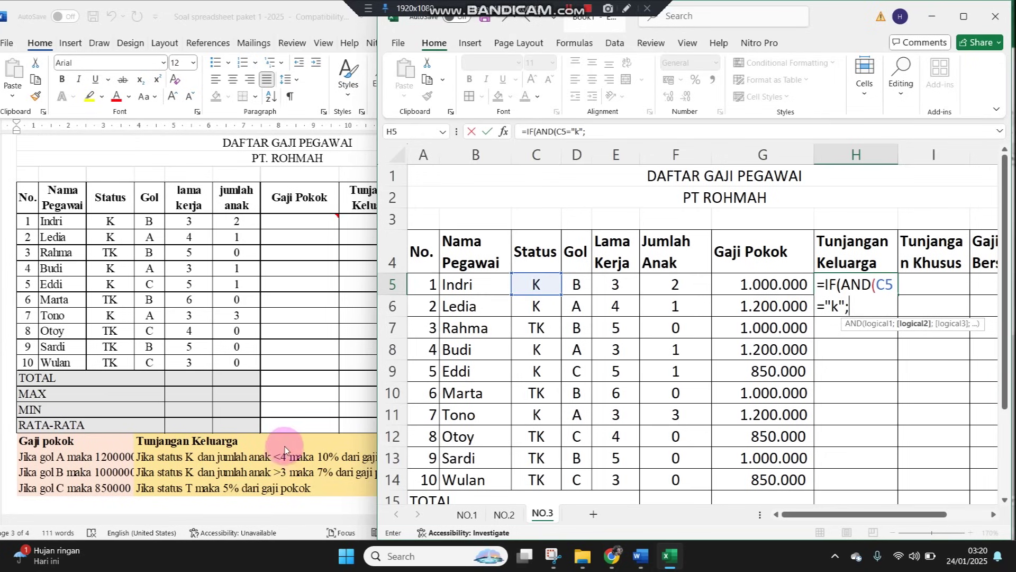
left_click(668, 284)
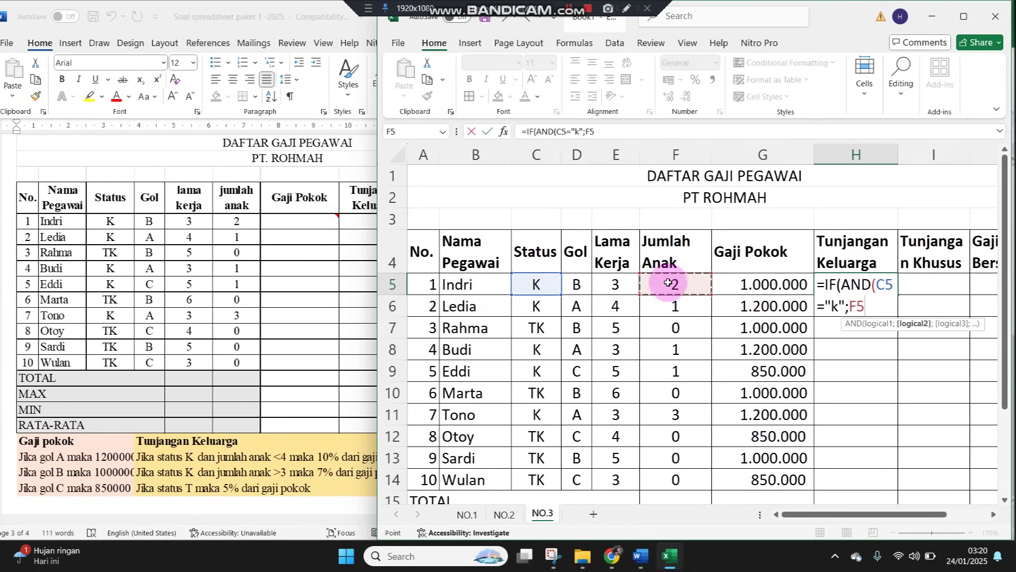
type("<4")
type(");")
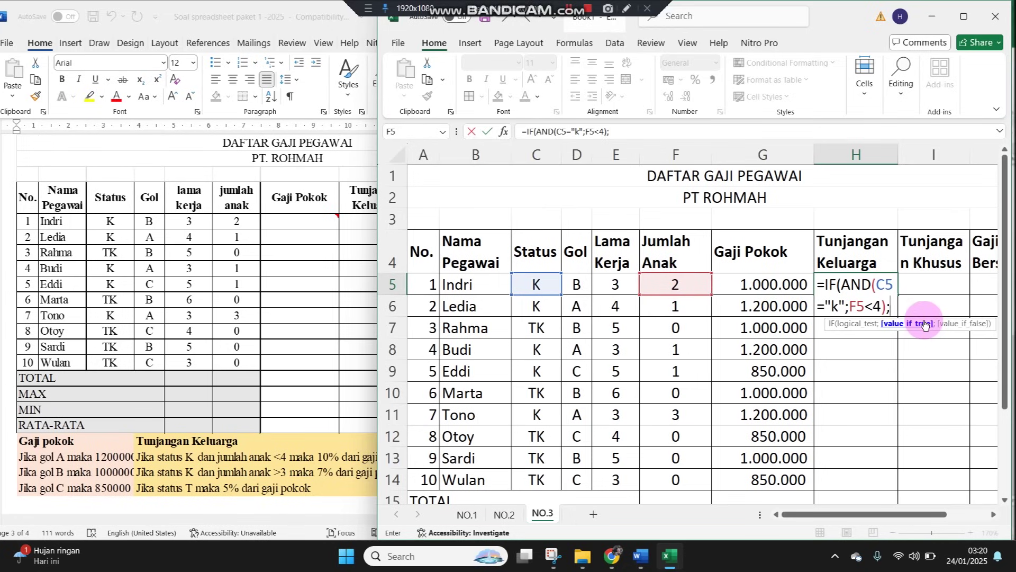
type("10%")
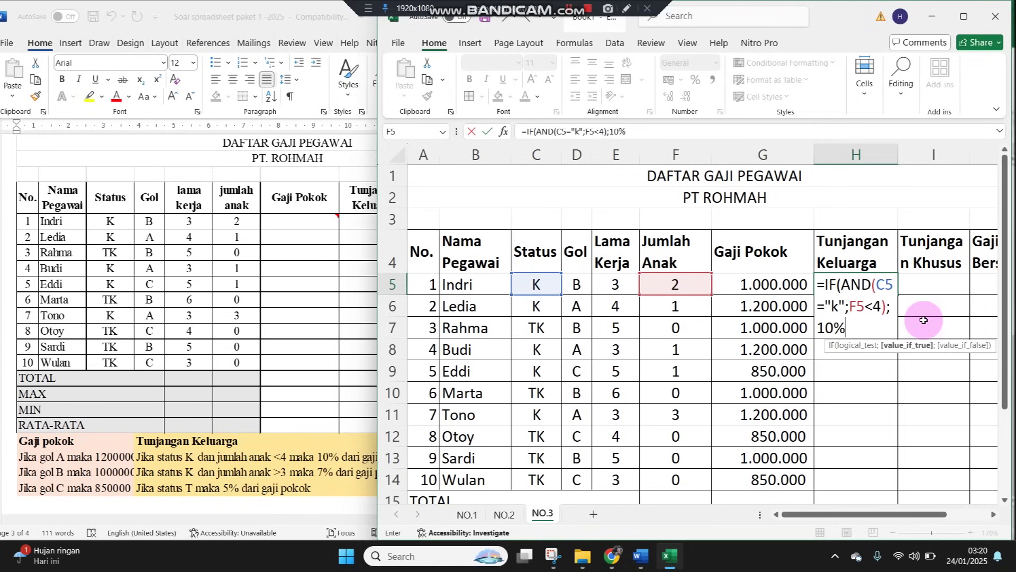
type("*")
left_click(741, 279)
type(";")
type("IF(A")
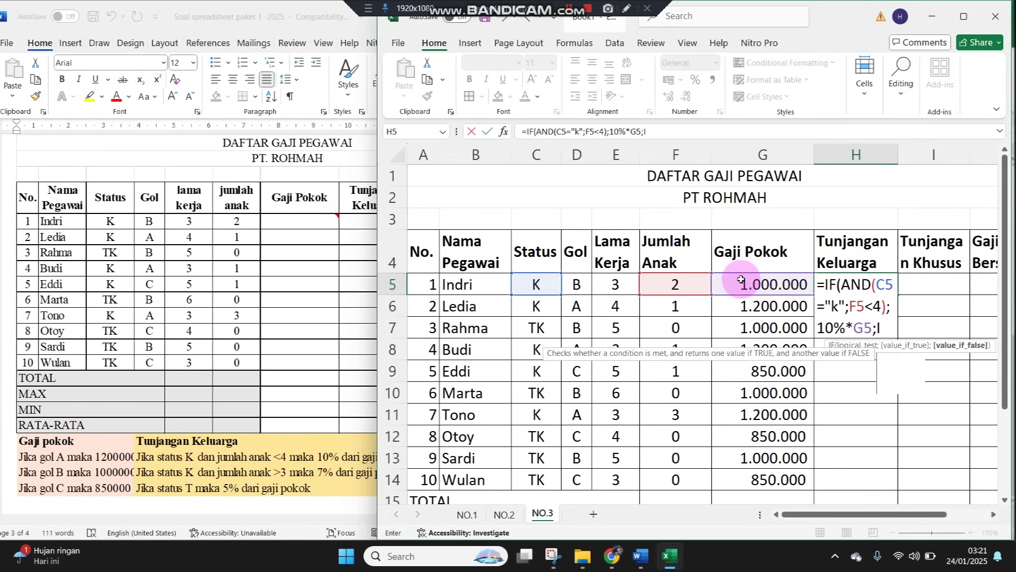
type("ND")
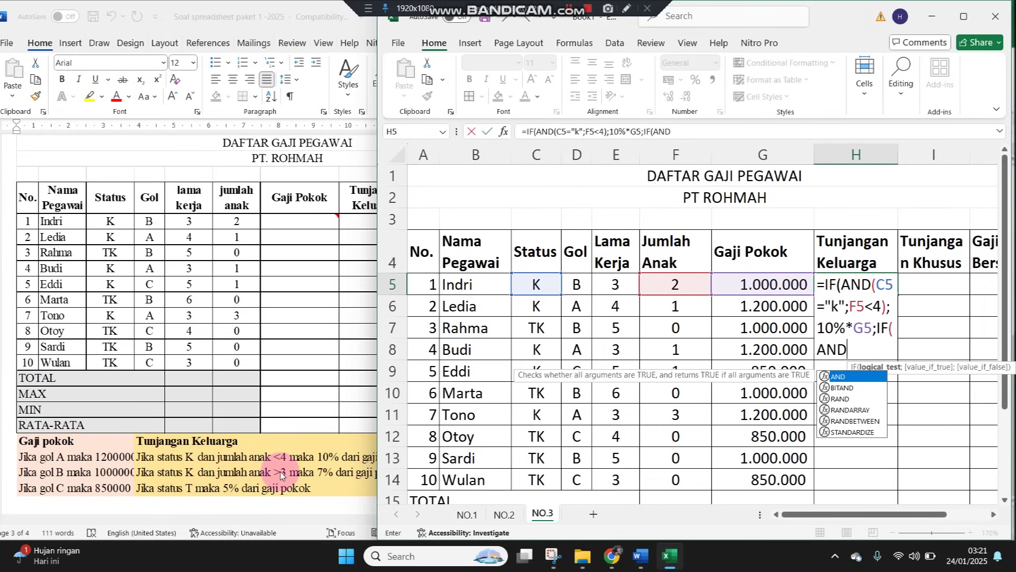
Add the nested case IF(AND(C5="K";F5>3);7%*G5; to H5 and open another IF
type("(")
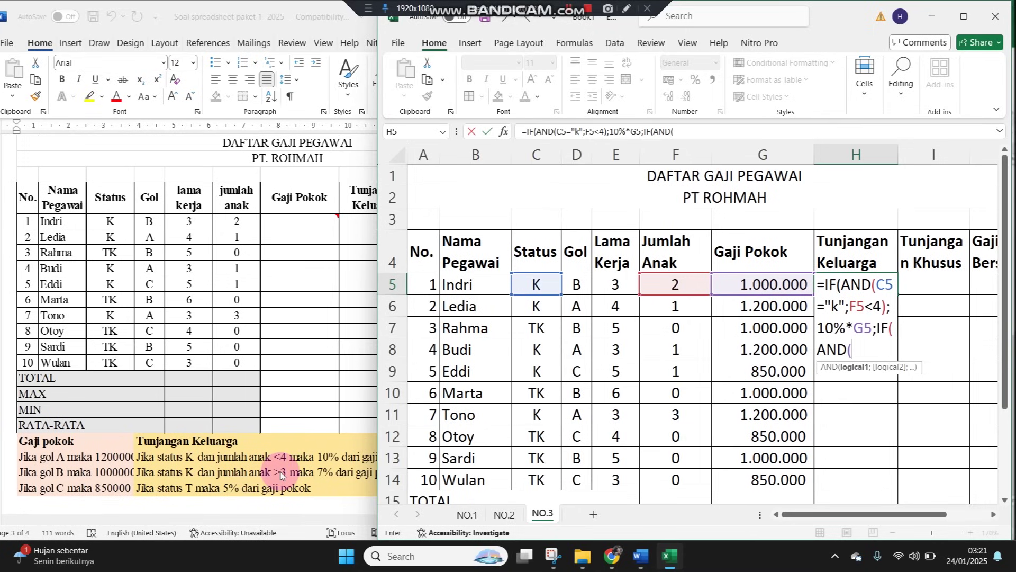
left_click(538, 282)
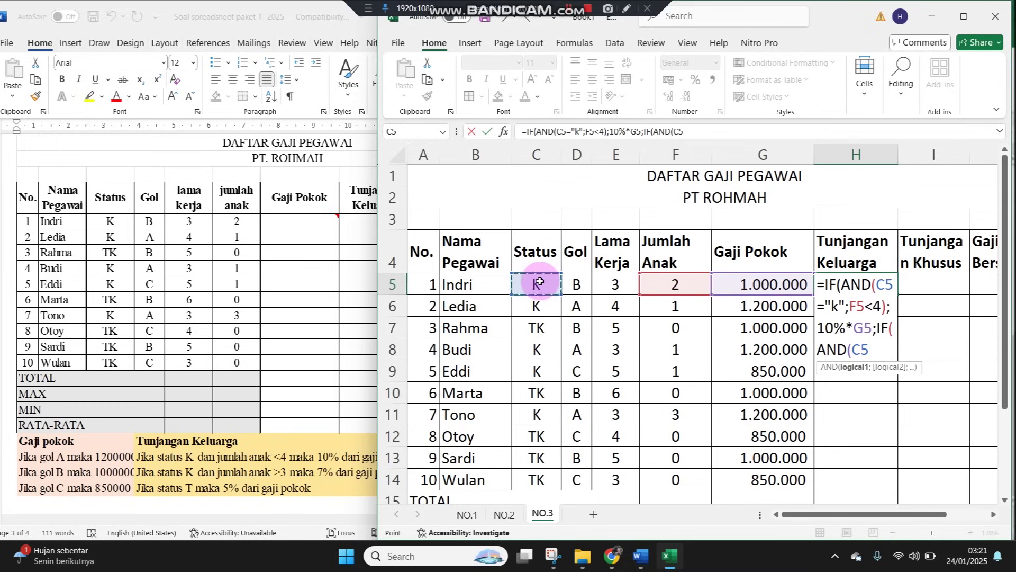
type("=\"k")
key("BackSpace")
type("K\";")
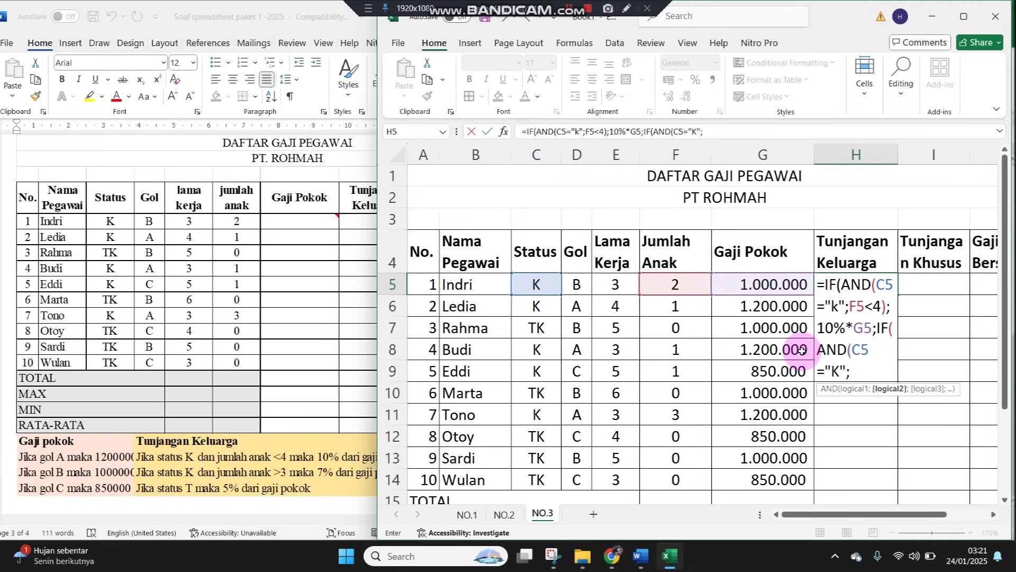
left_click(693, 280)
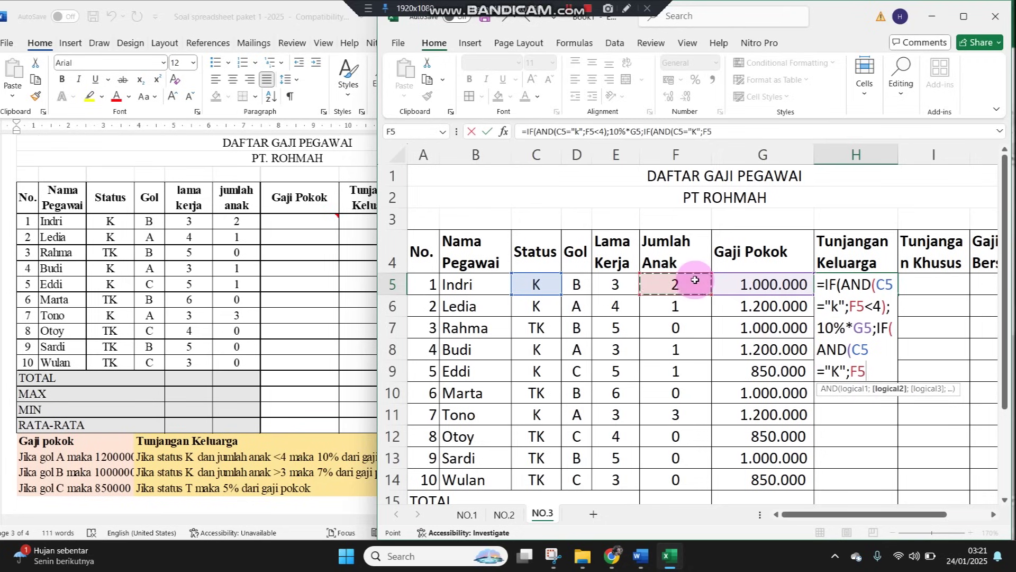
type(">3)")
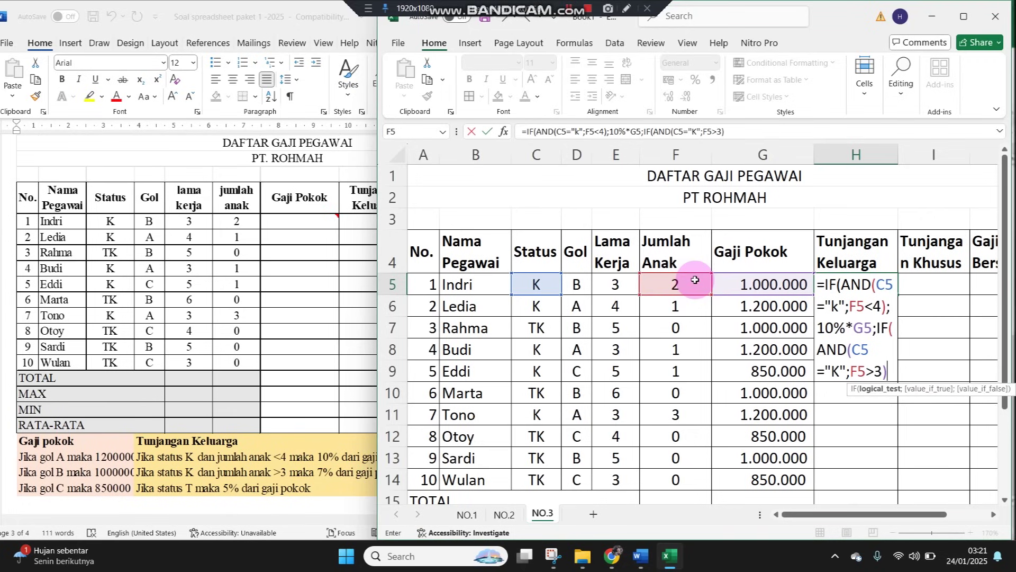
type(";")
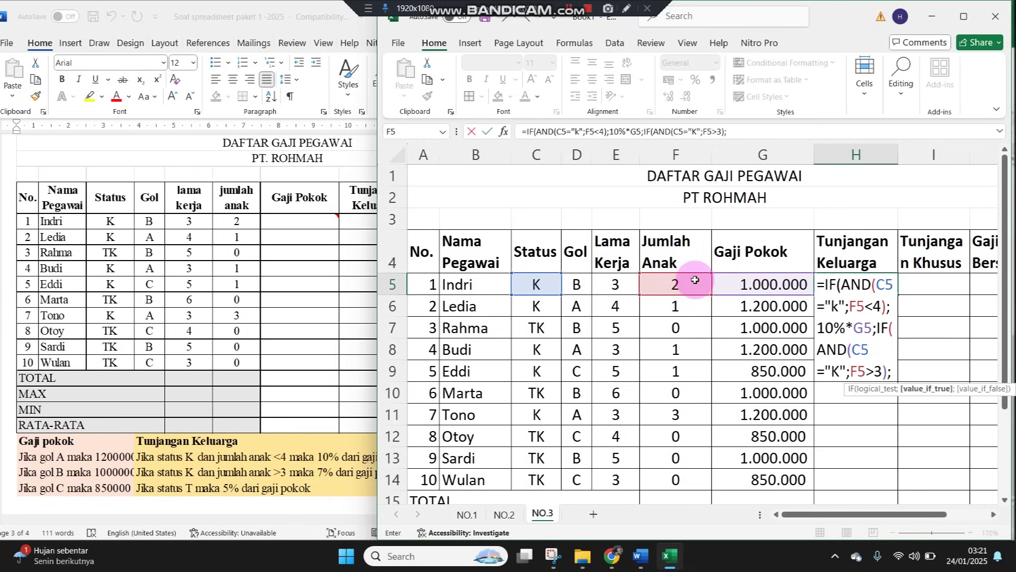
type("7%")
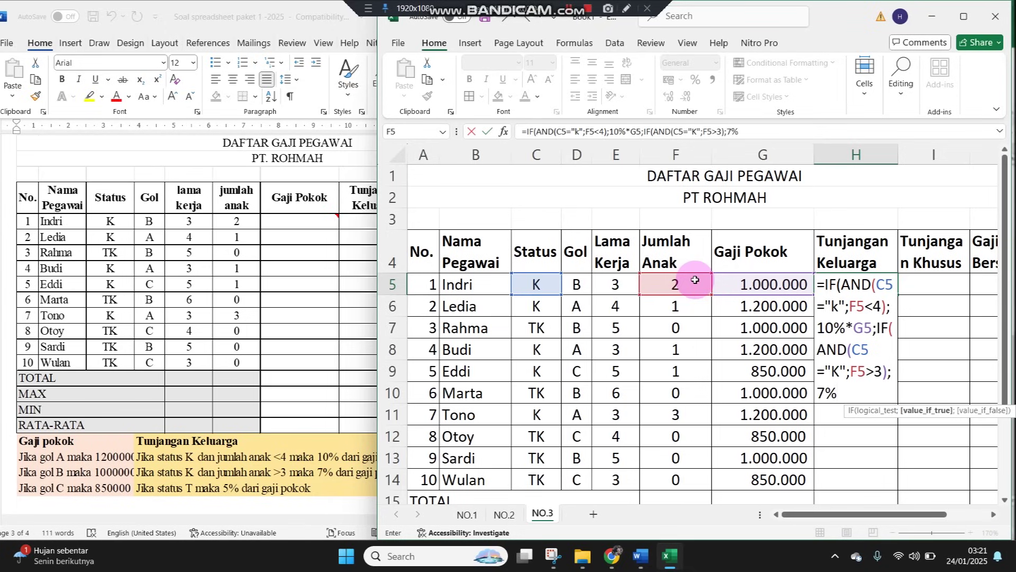
type("*")
left_click(755, 281)
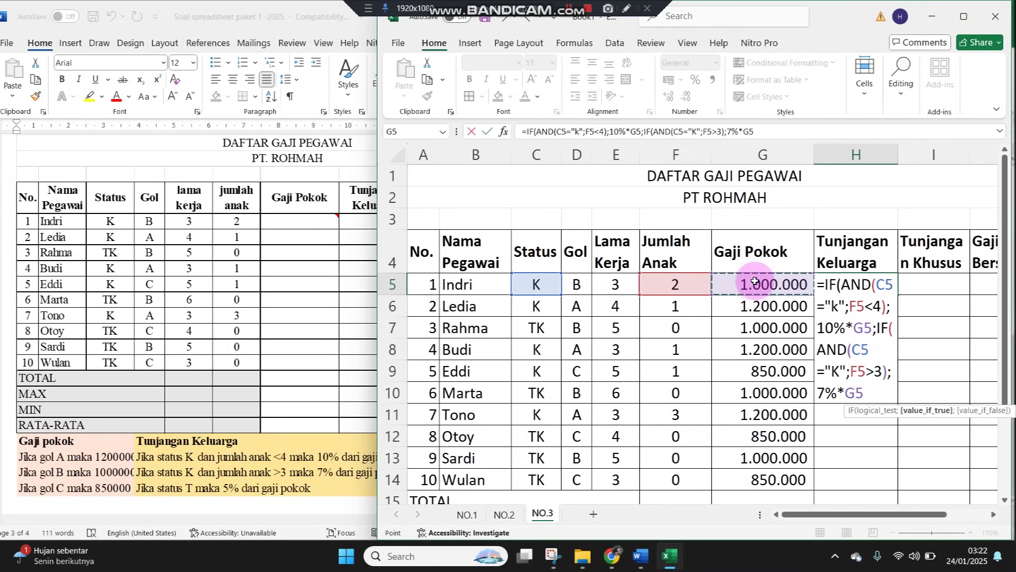
type(";IF")
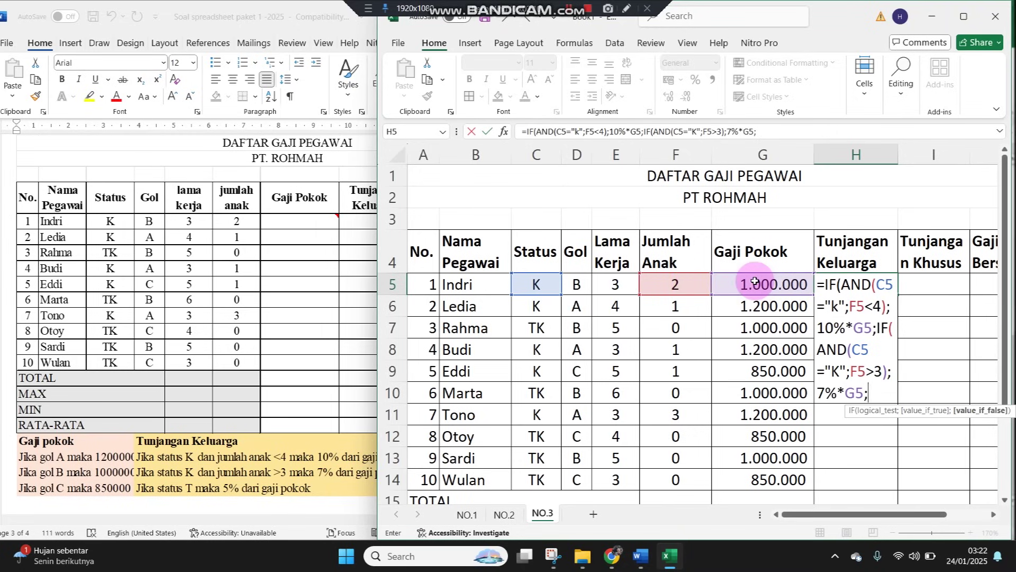
type("(")
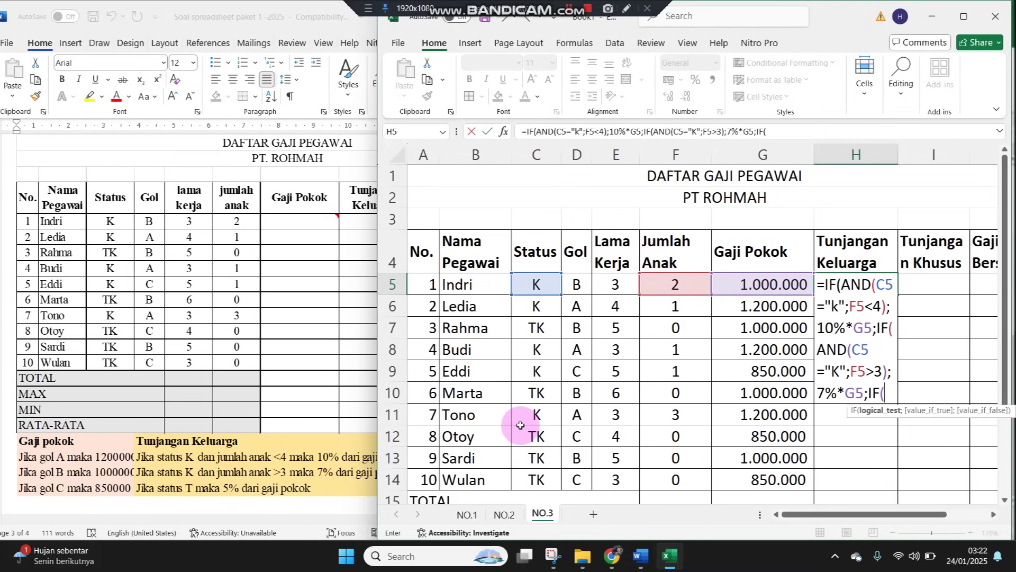
Finish H5 with C5="TK";5%*G5, commit it and accept the parenthesis correction
left_click(542, 285)
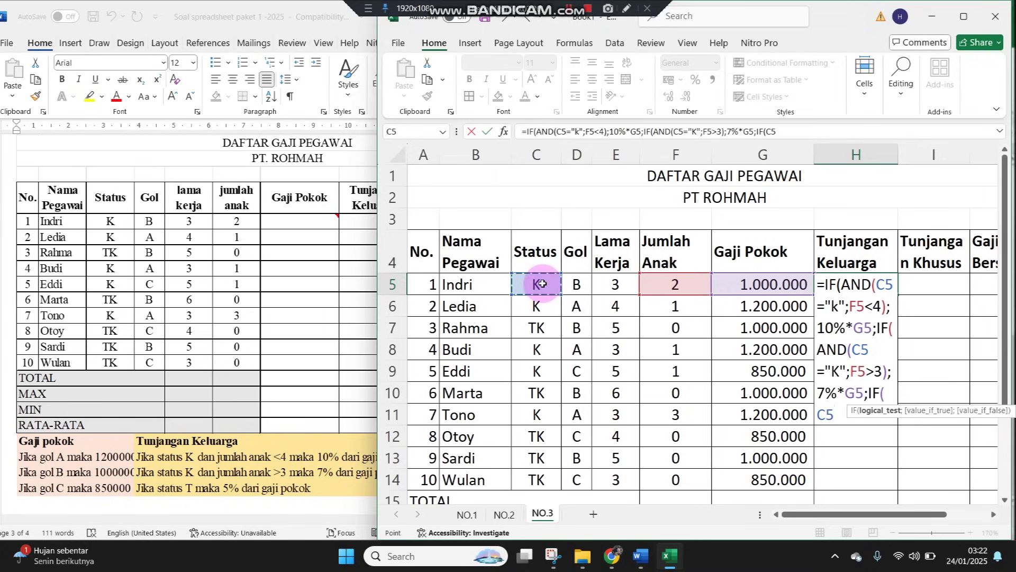
type("=\"t")
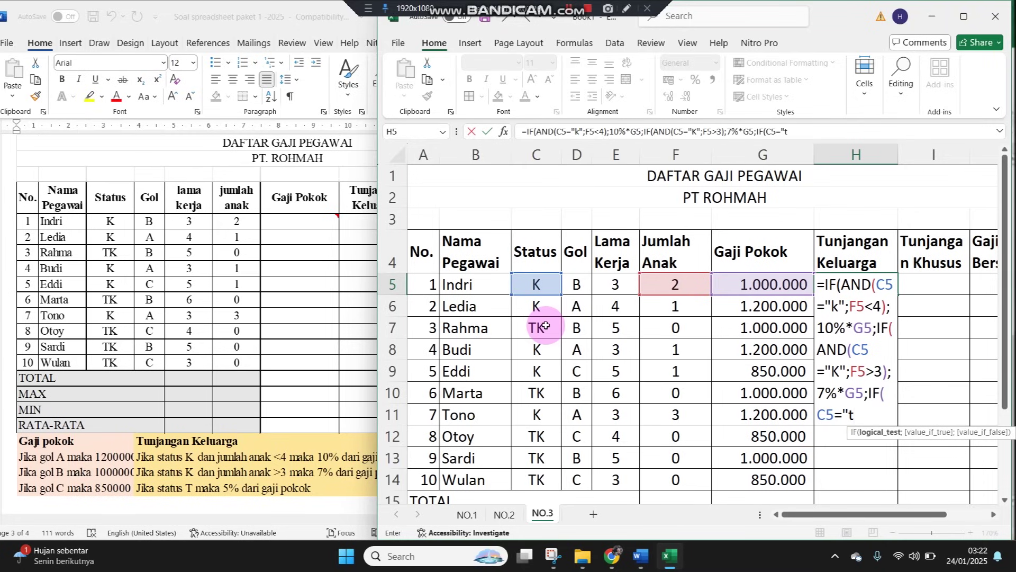
key("BackSpace")
type("TK\";")
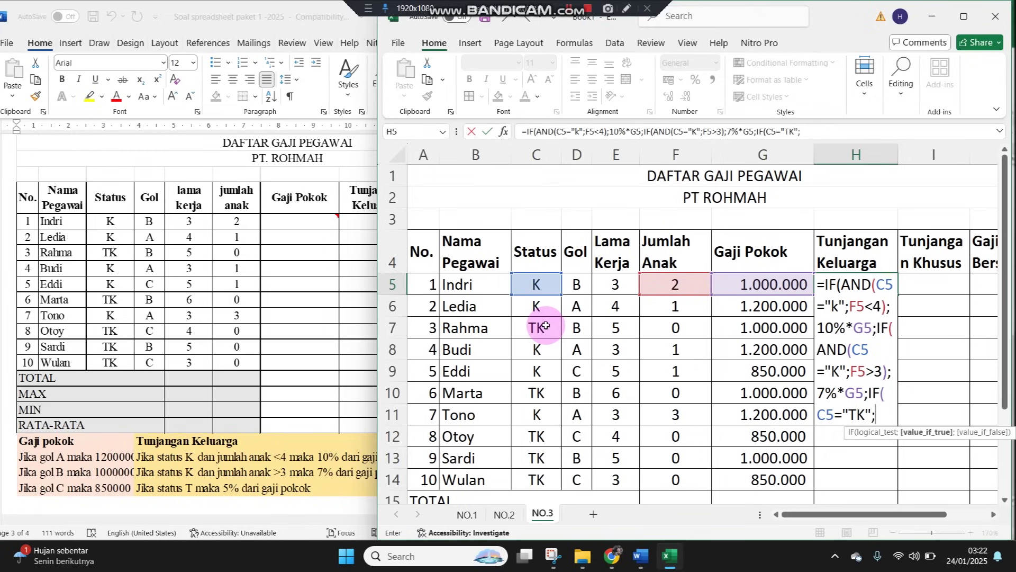
type("5%*")
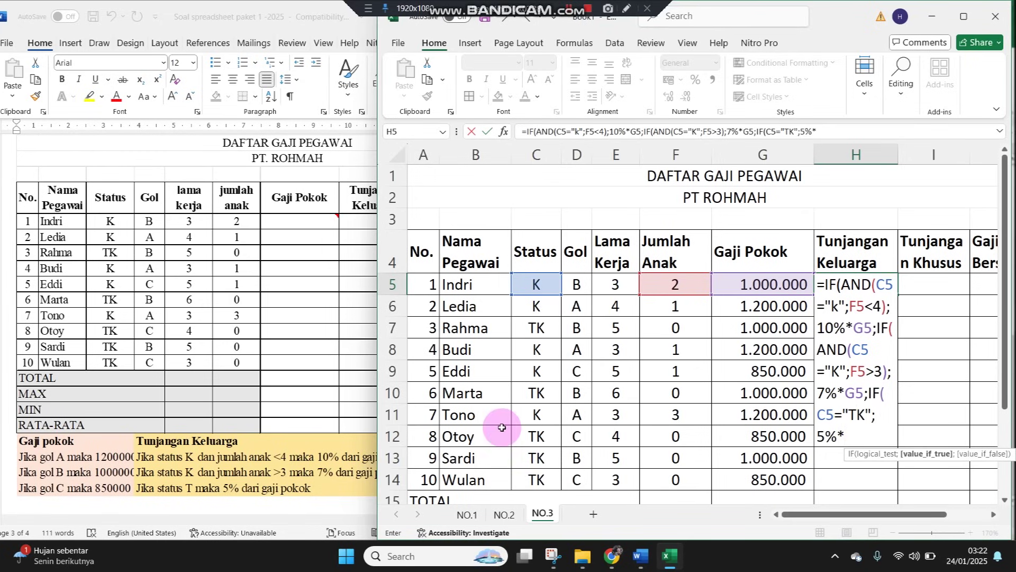
left_click(734, 284)
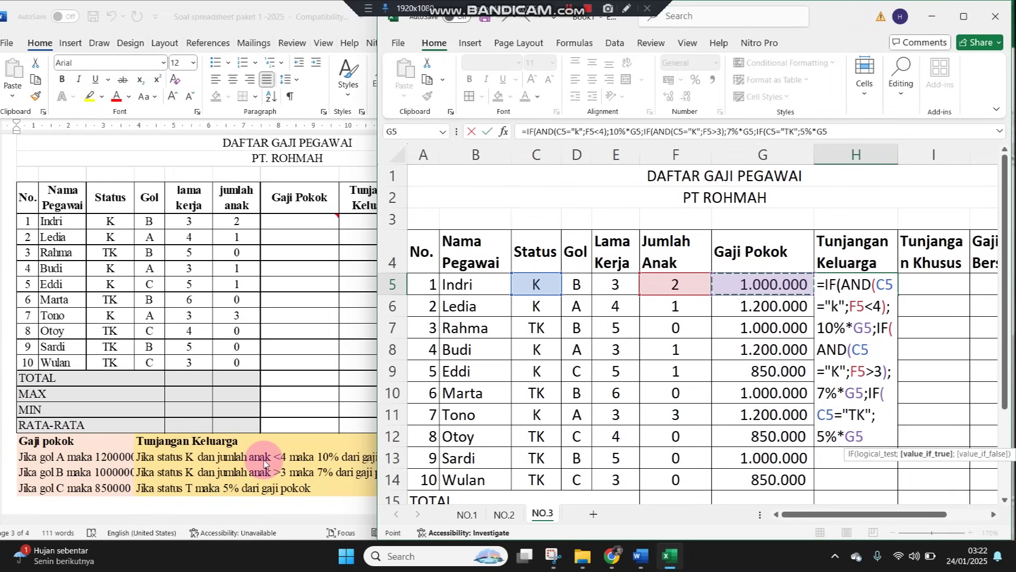
key("Return")
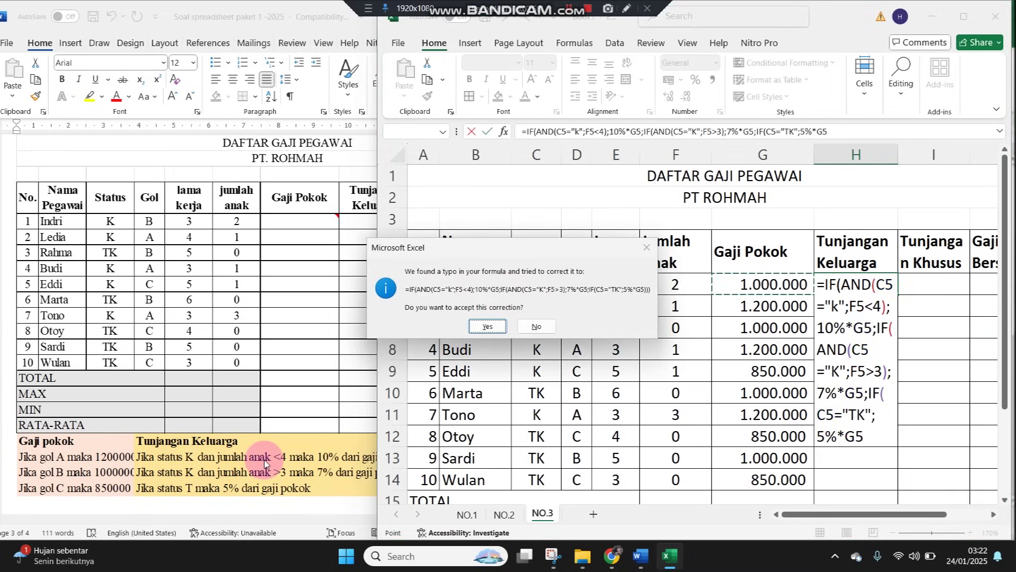
key("Return")
key("Return")
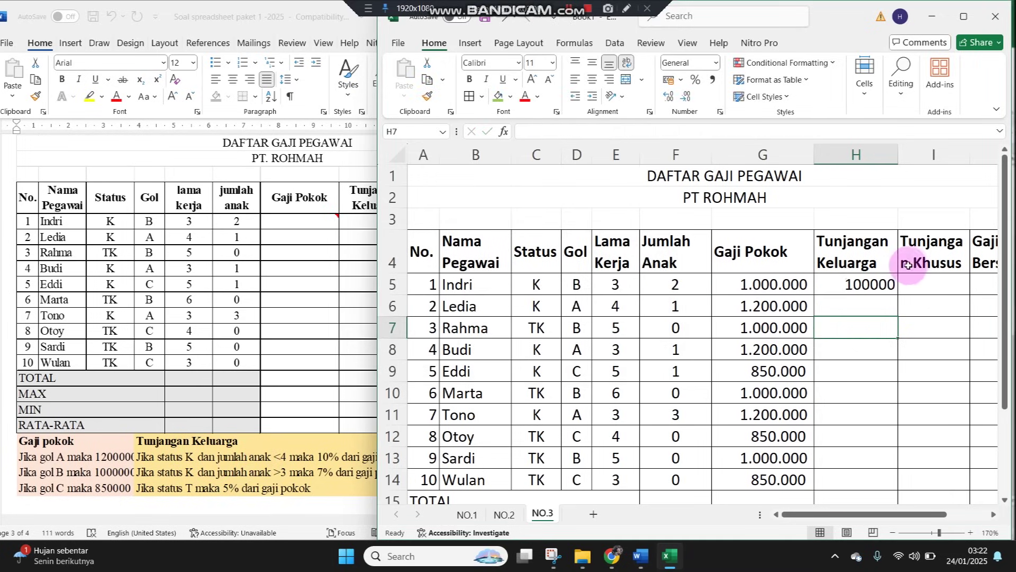
Fill H5's allowance formula to H14, show it with thousand separators and no decimals, and spot-check H7
left_click(896, 287)
left_click_drag(898, 295, 881, 482)
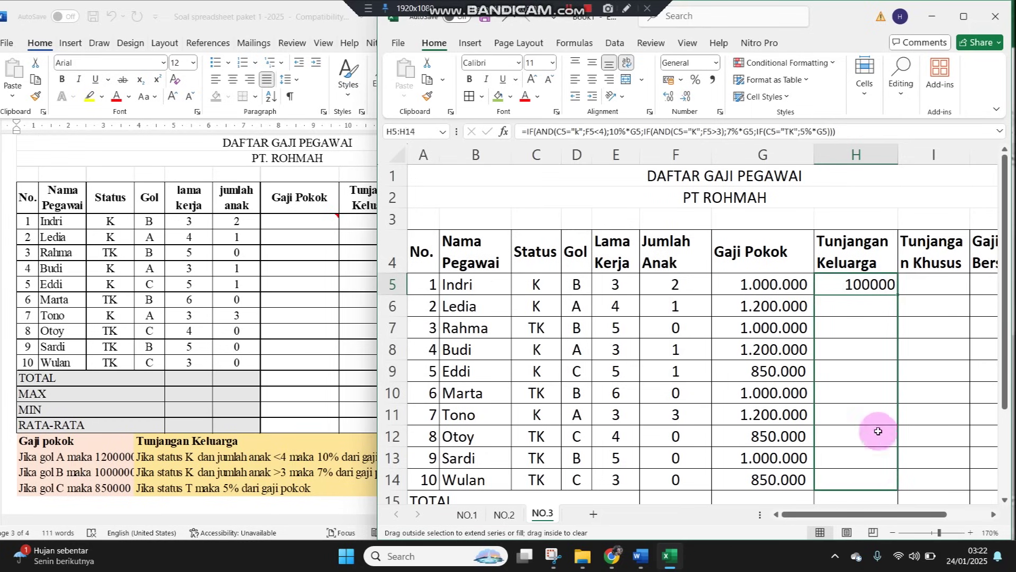
left_click(711, 79)
left_click(686, 96)
left_click(686, 97)
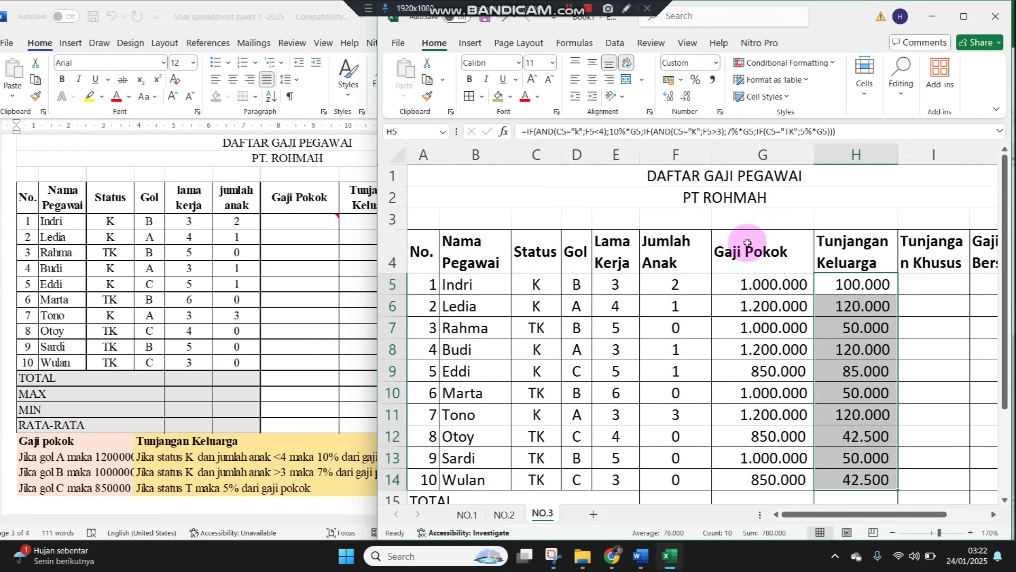
left_click(845, 339)
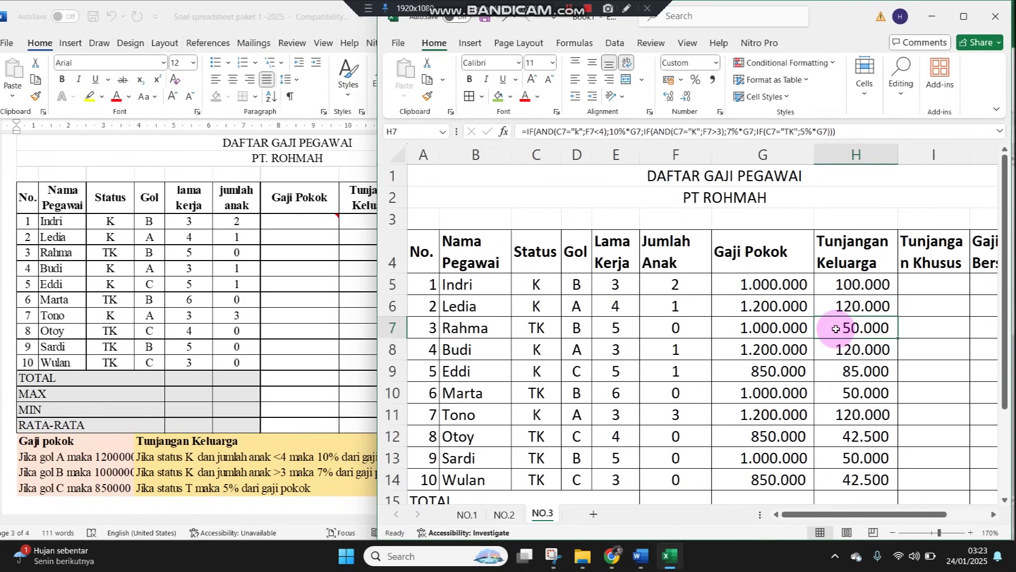
left_click(794, 329)
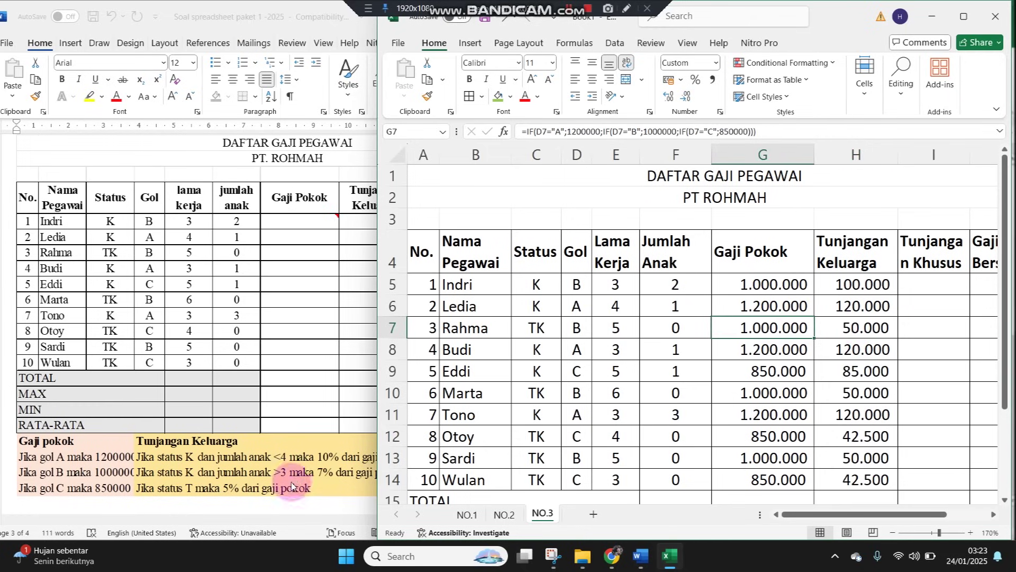
left_click(859, 219)
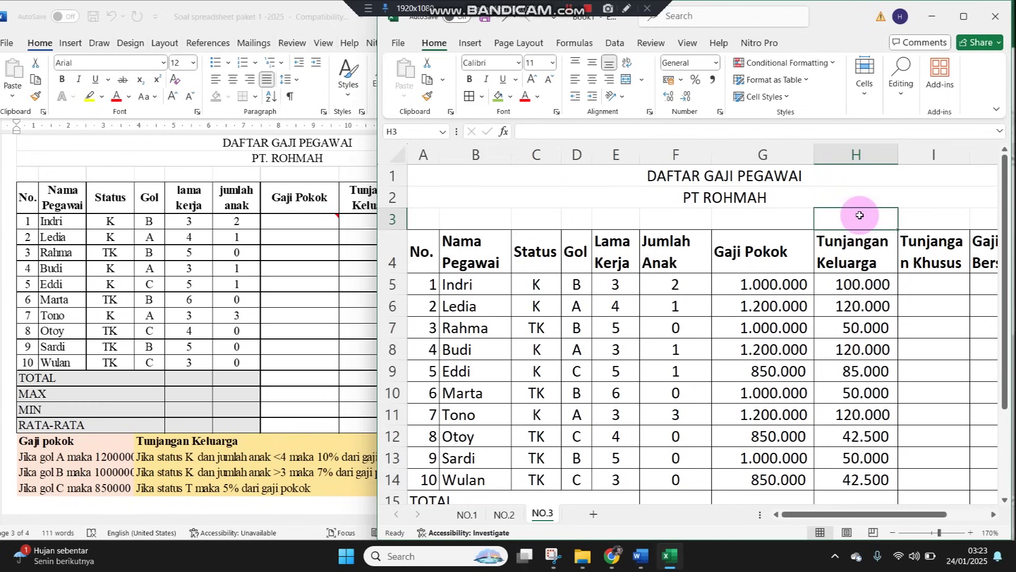
Enter a trial =5%*G7 calculation in H3
type("=%*")
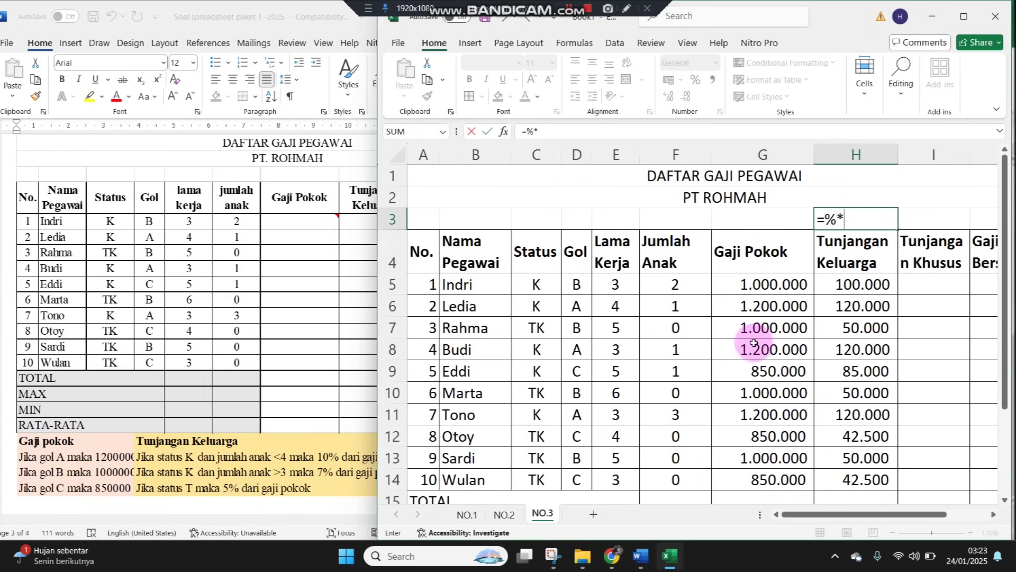
left_click(757, 328)
key("Return")
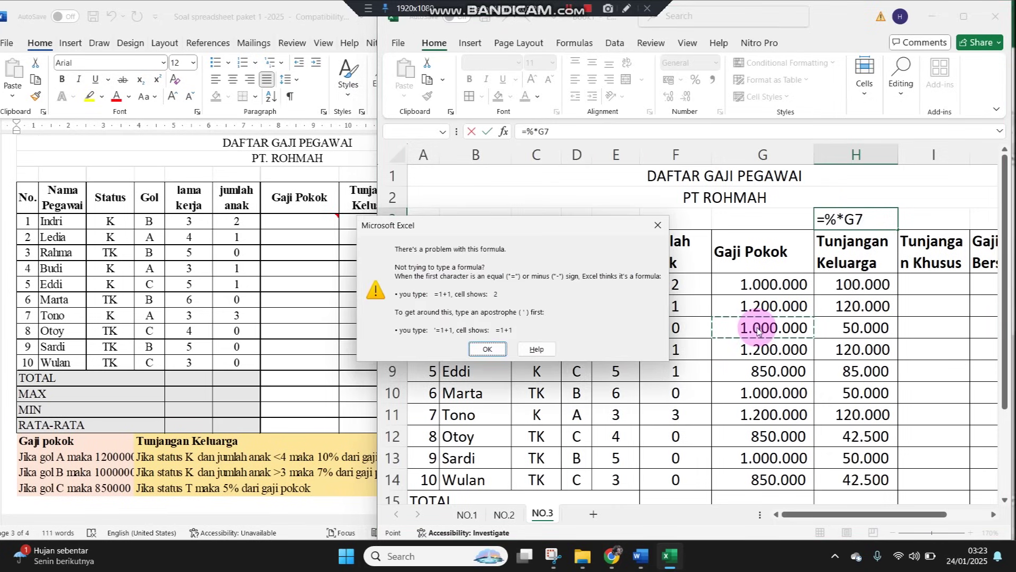
key("Return")
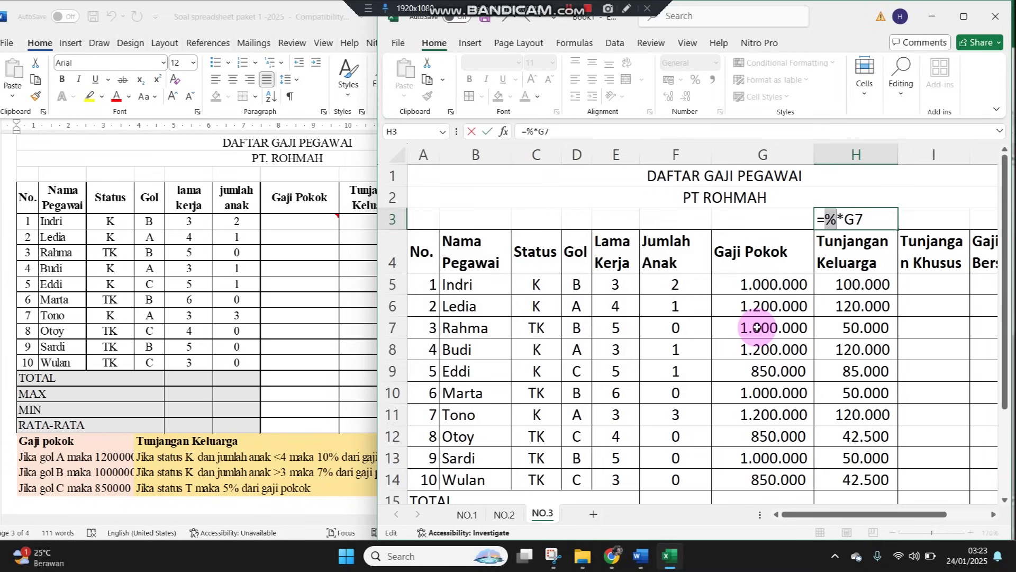
type("5%")
key("Return")
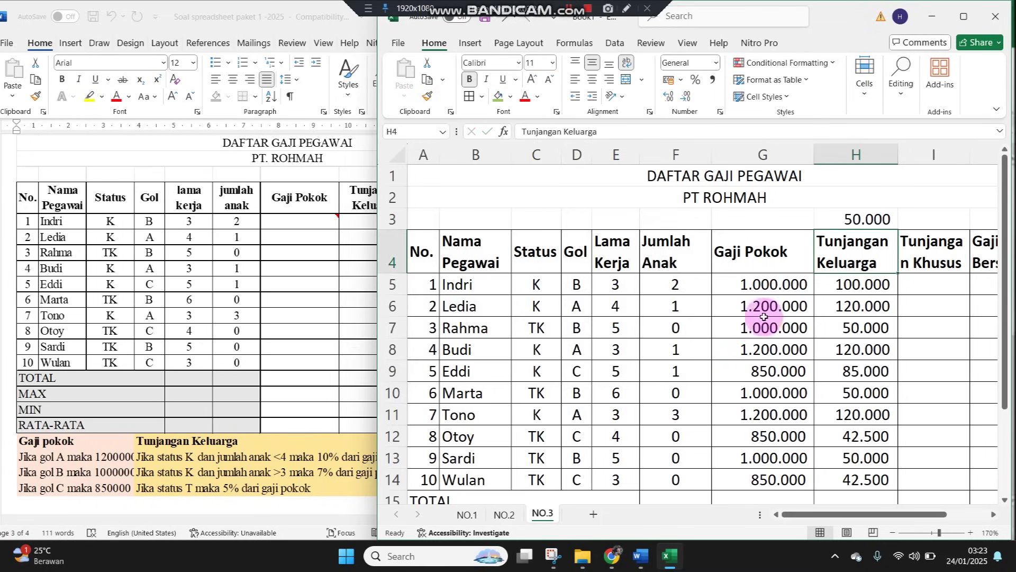
Compare the H3 test with H7 and H6, reread the Word rules, and review H3's formula
left_click(845, 328)
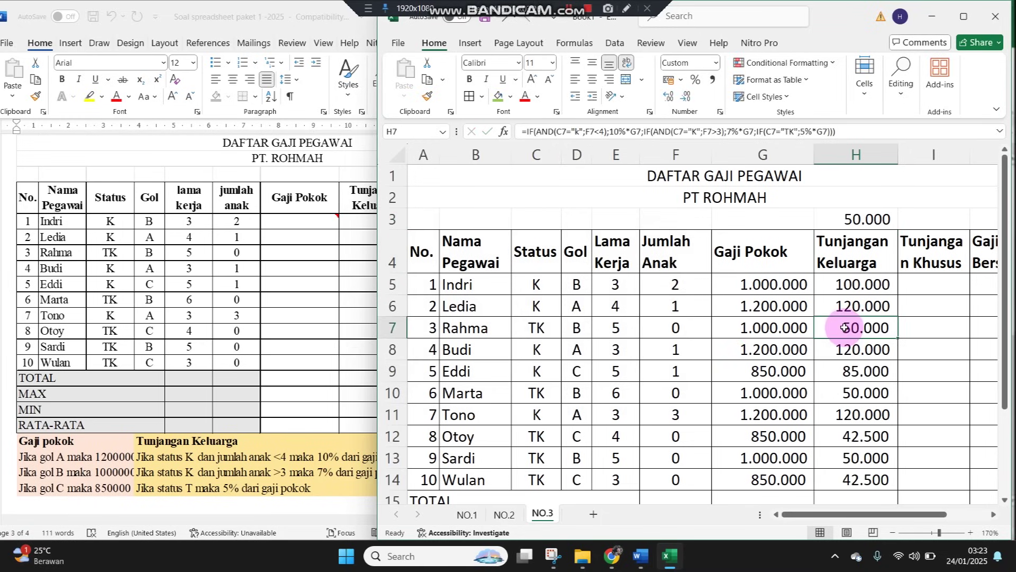
left_click(846, 305)
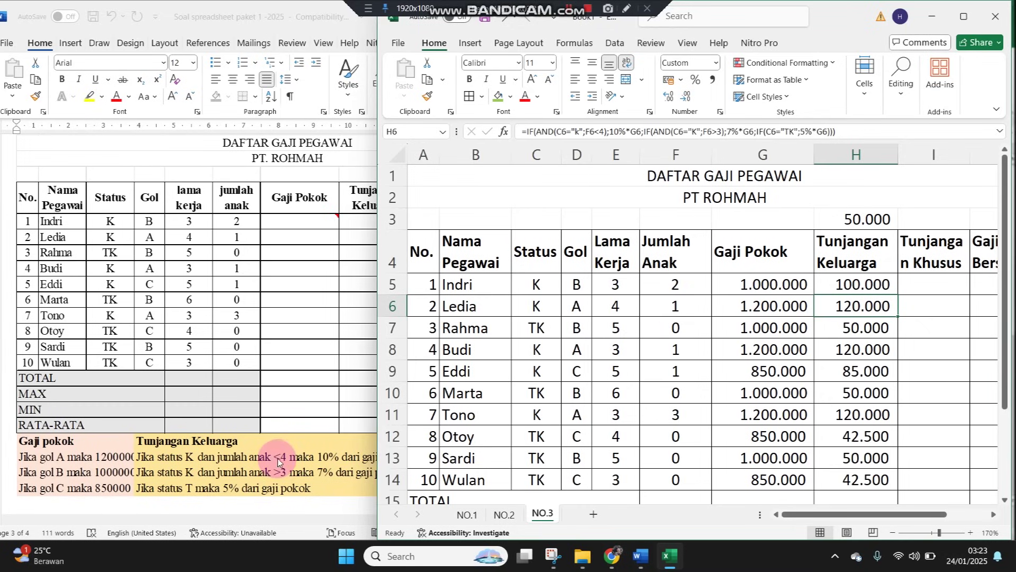
left_click(331, 461)
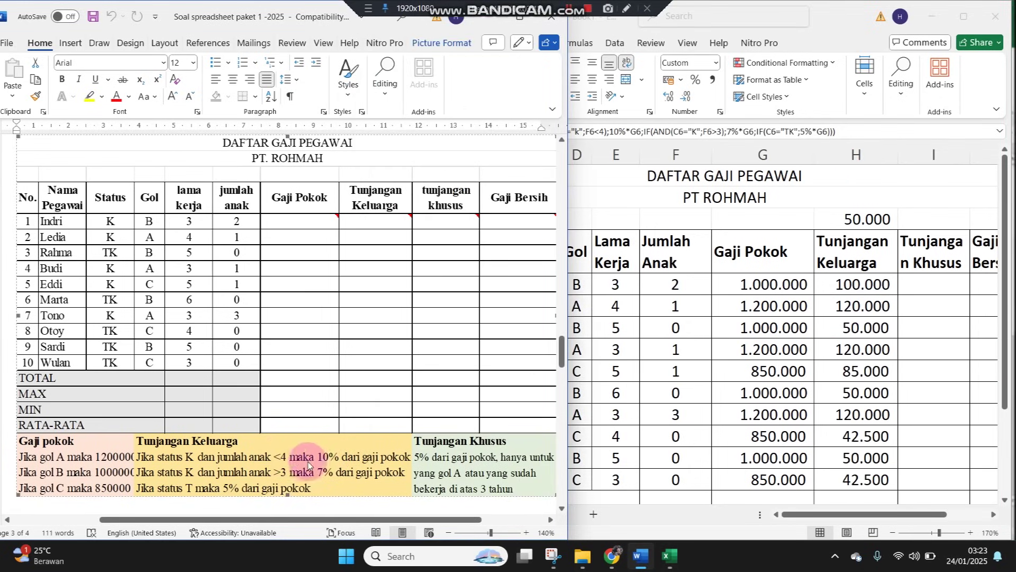
left_click(796, 216)
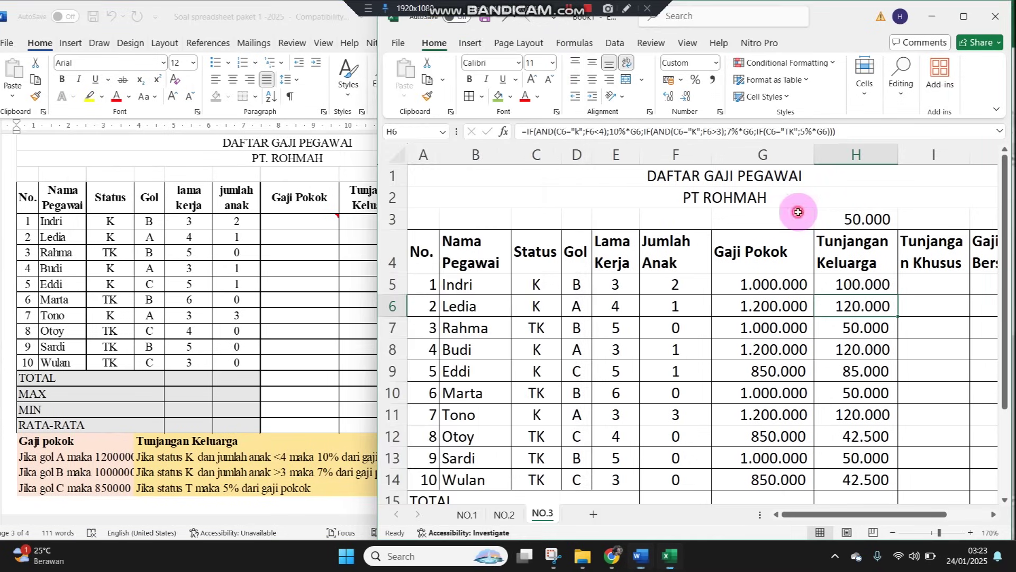
left_click(836, 215)
double_click(836, 214)
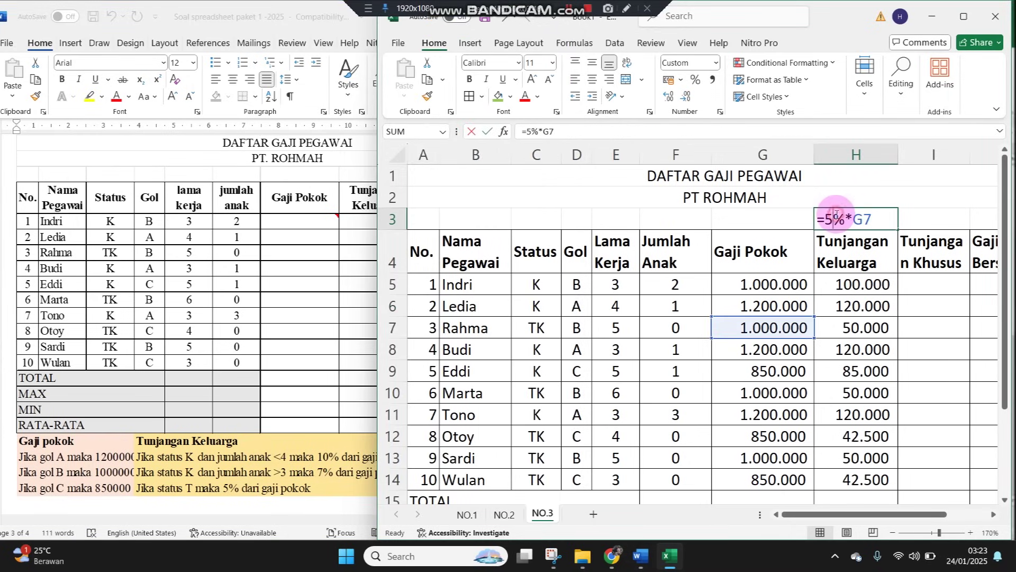
Review the G7, G5, H5, H6 and G11 formulas, then clear the stray 50.000 from H3
left_click(769, 319)
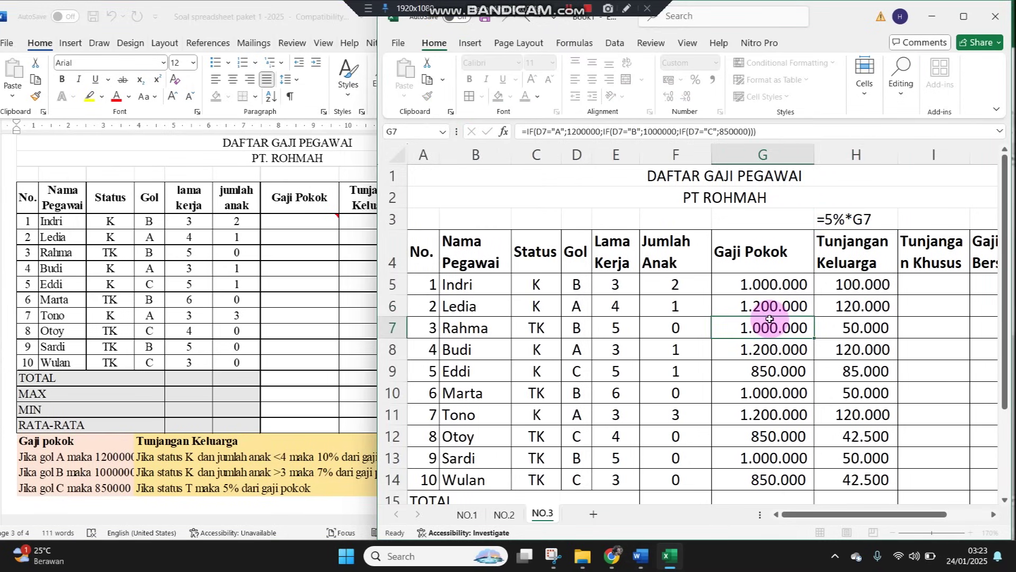
left_click(772, 283)
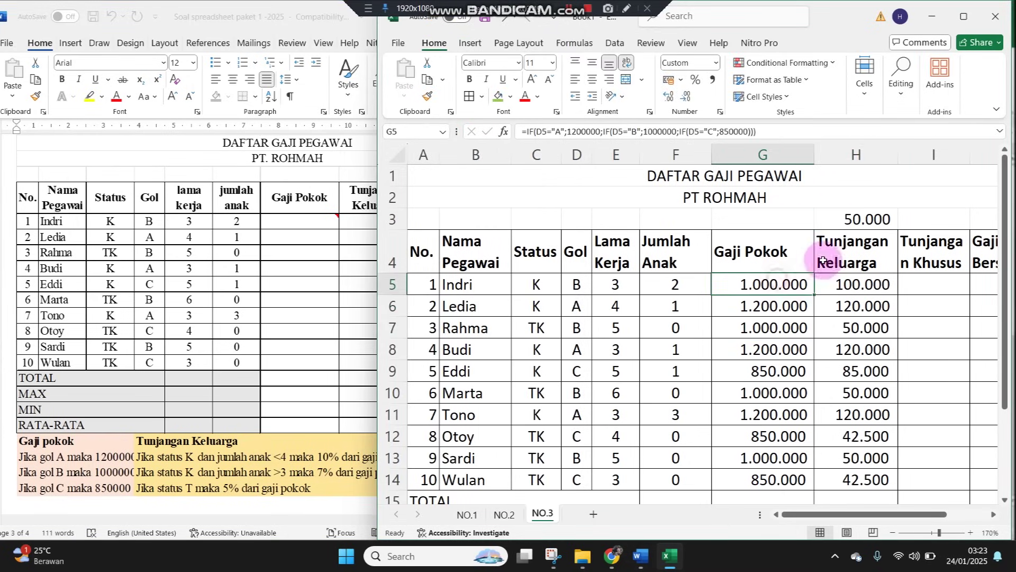
left_click(850, 285)
left_click(849, 306)
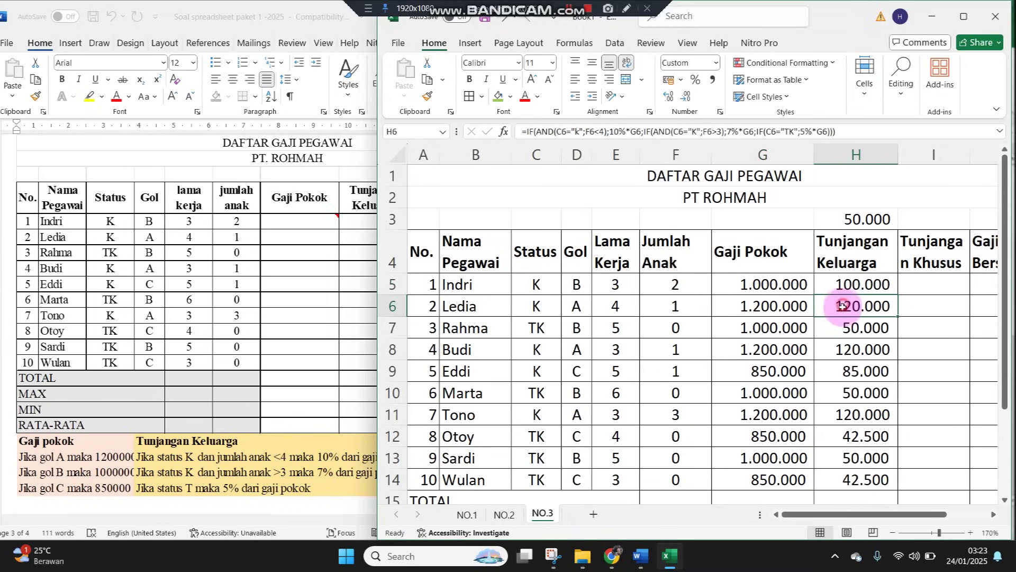
left_click(745, 415)
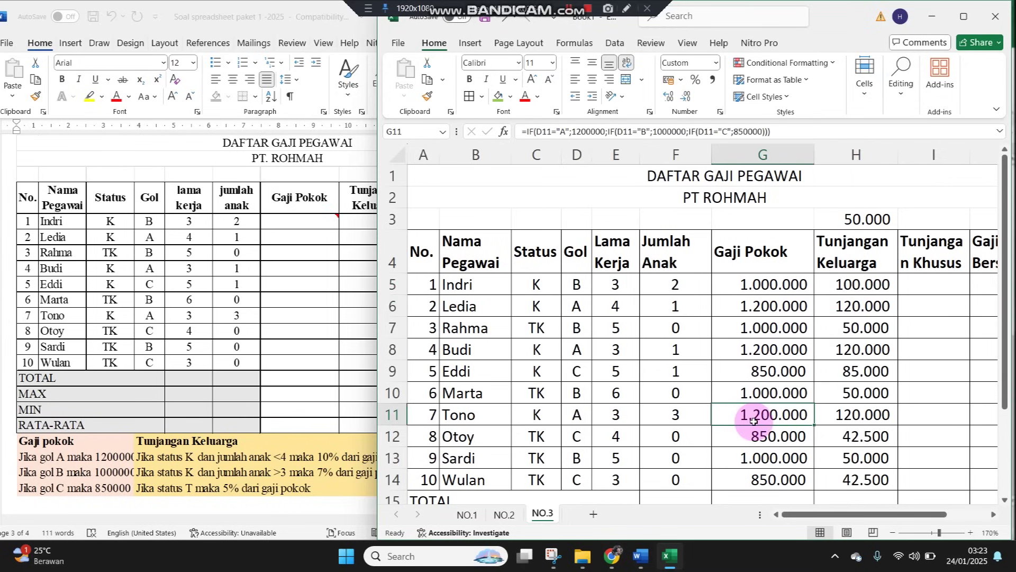
left_click(837, 216)
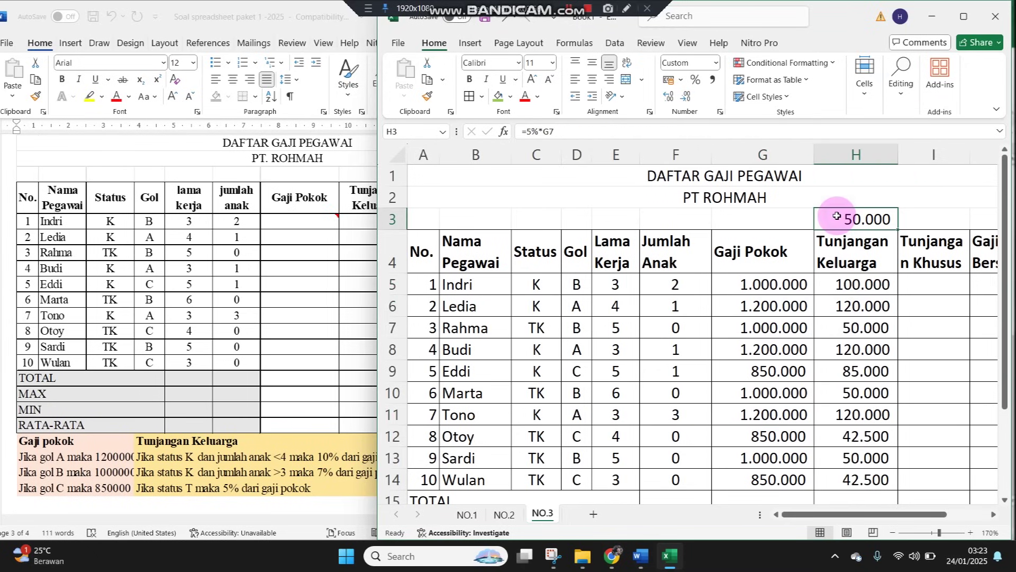
key("Delete")
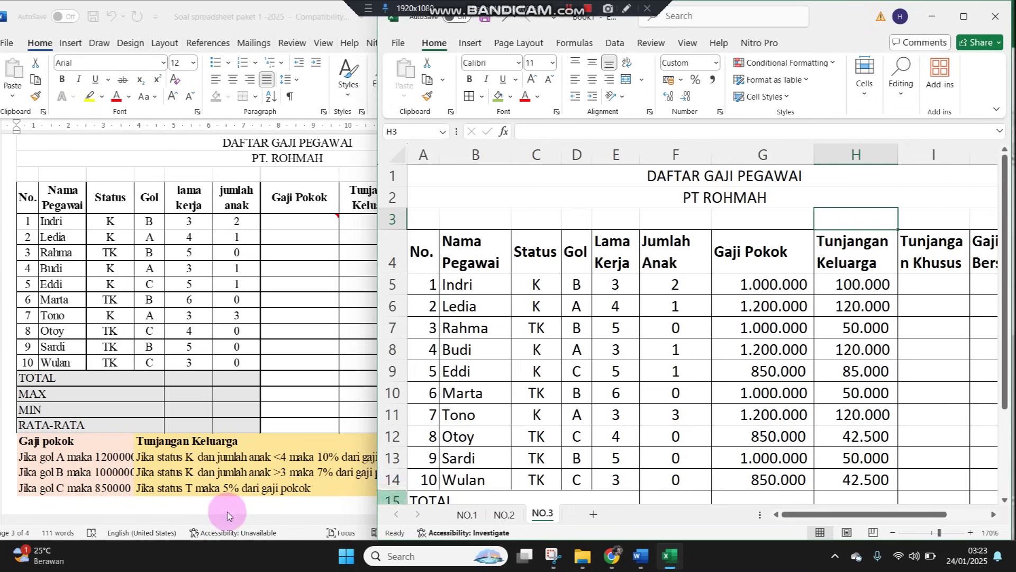
left_click(210, 483)
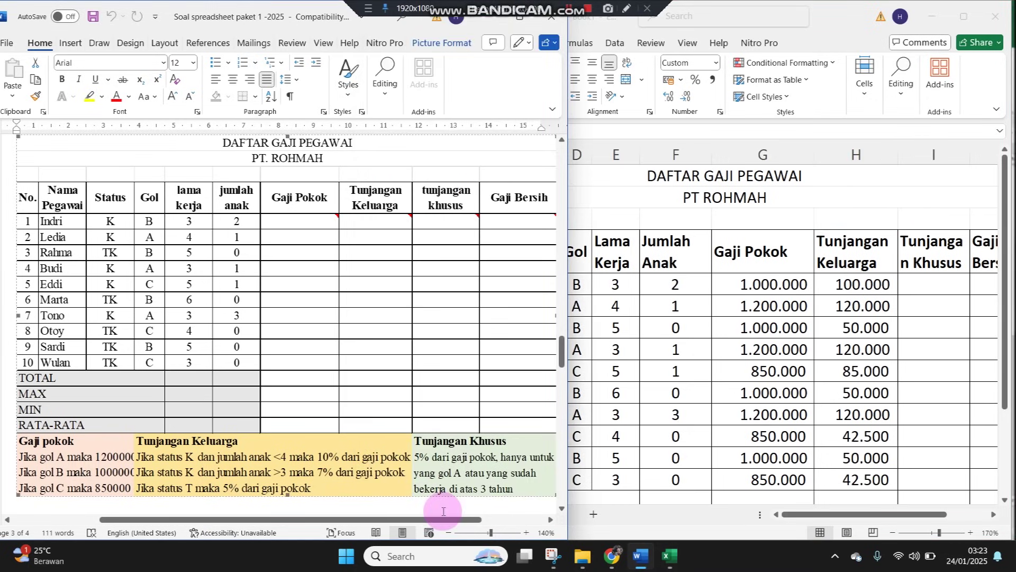
Read the Tunjangan Khusus rule in Word, check Indri's grade and service in D5 and E5, then select I5
left_click_drag(386, 523, 450, 523)
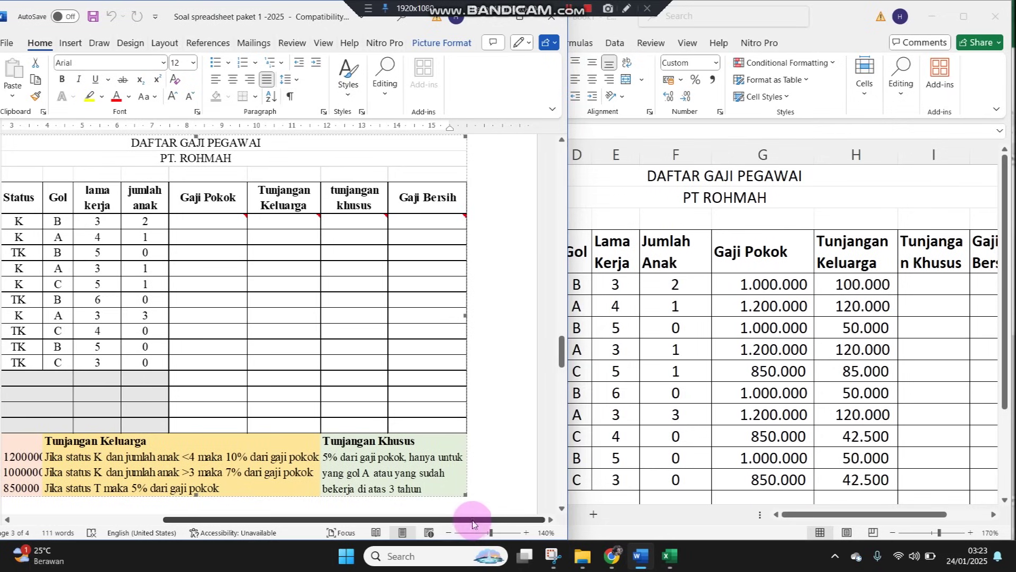
left_click(624, 378)
left_click(328, 441)
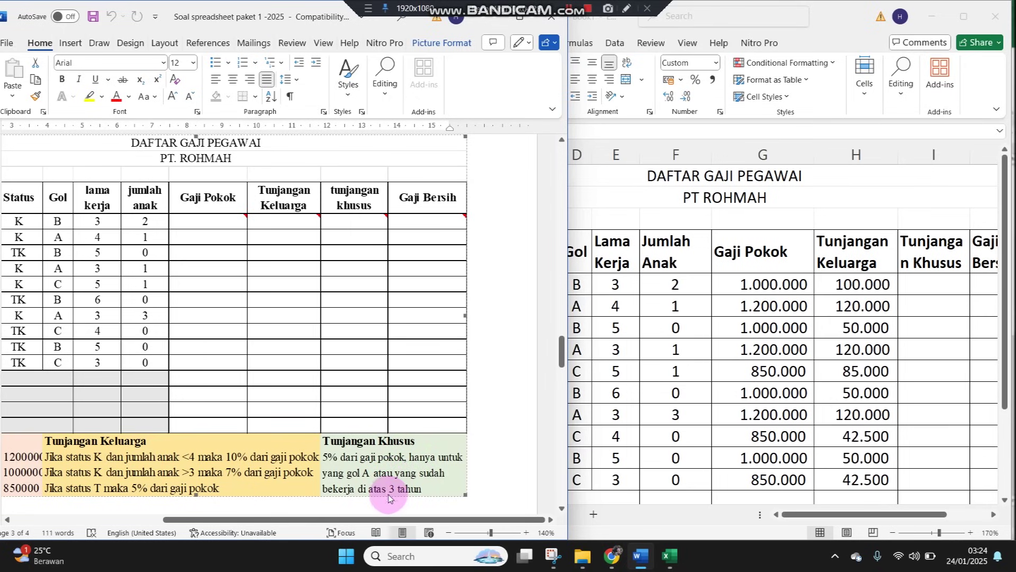
left_click(640, 357)
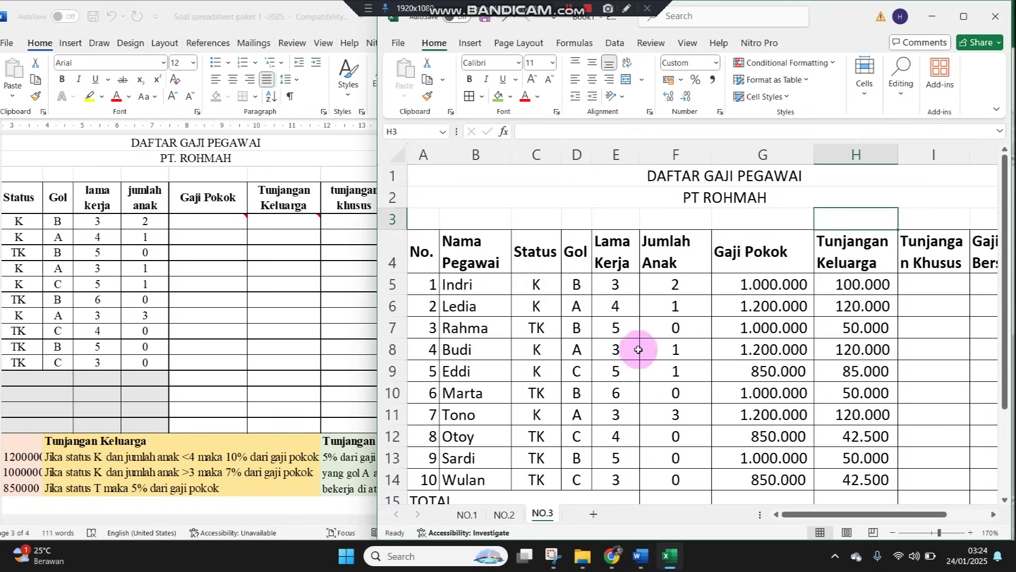
left_click(579, 285)
left_click(611, 286)
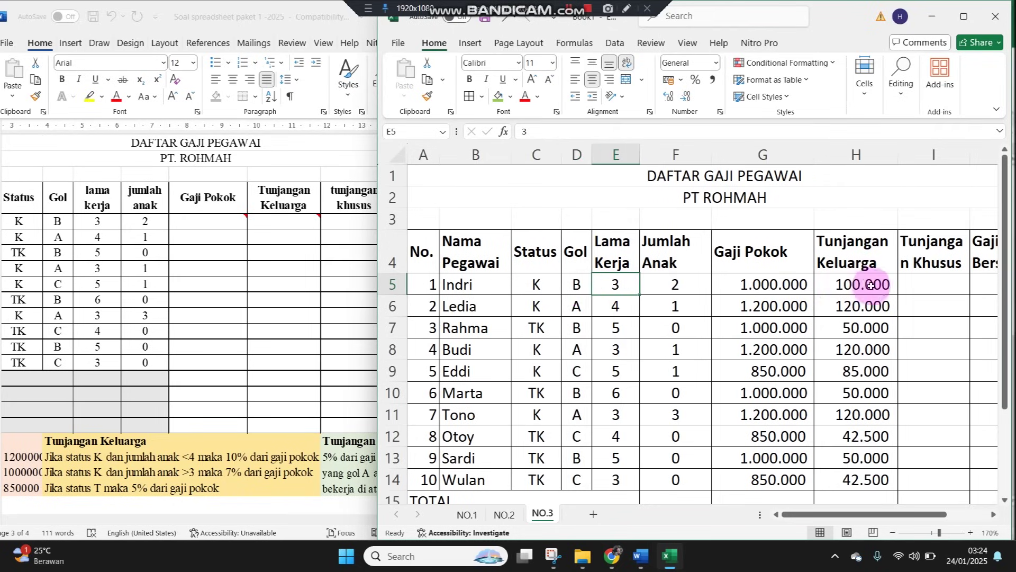
left_click(343, 470)
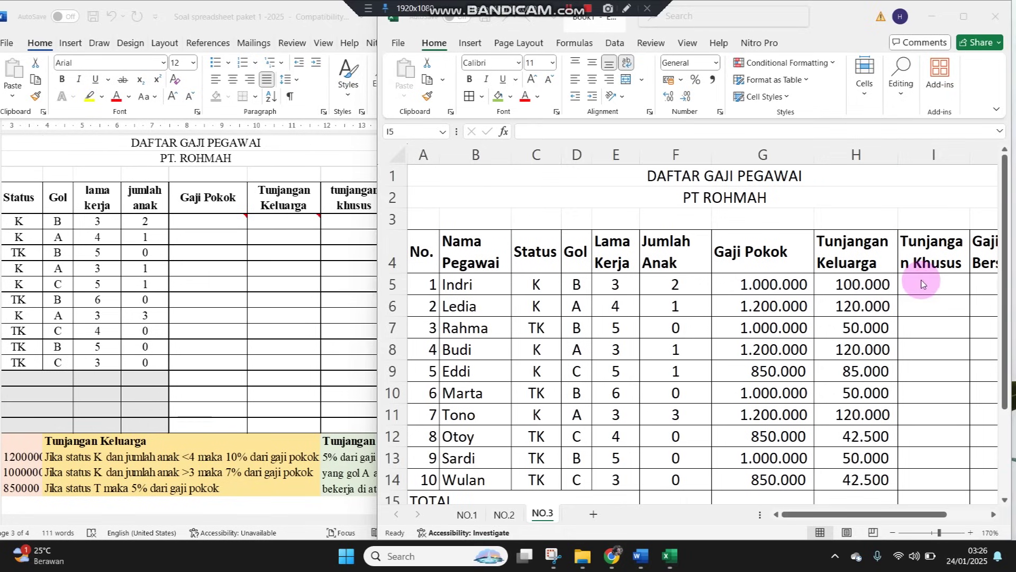
left_click(921, 280)
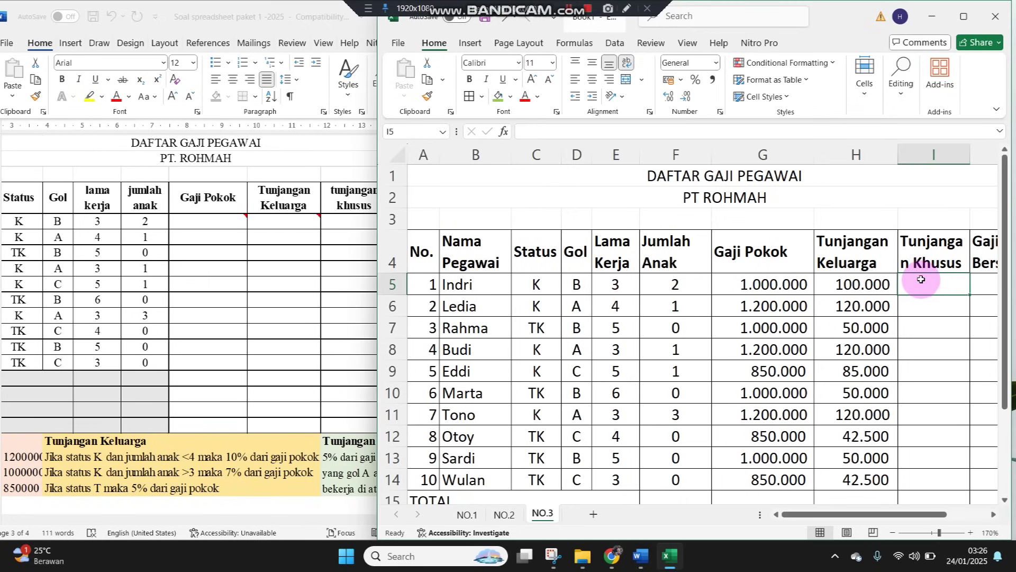
Begin the I5 formula as =IF(OR(D5="A"; and reference the years of service in E5
type("=")
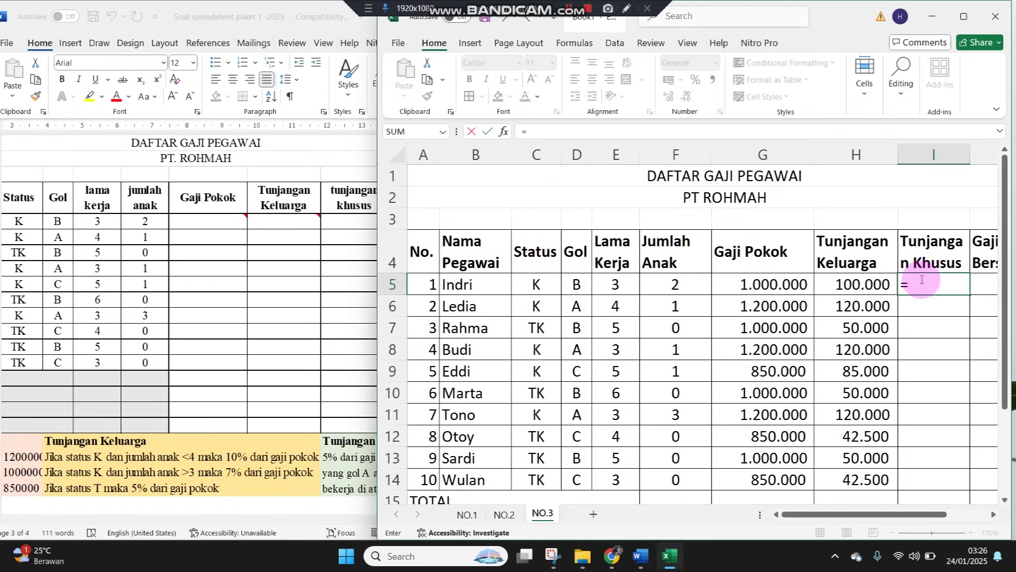
type("IF(O")
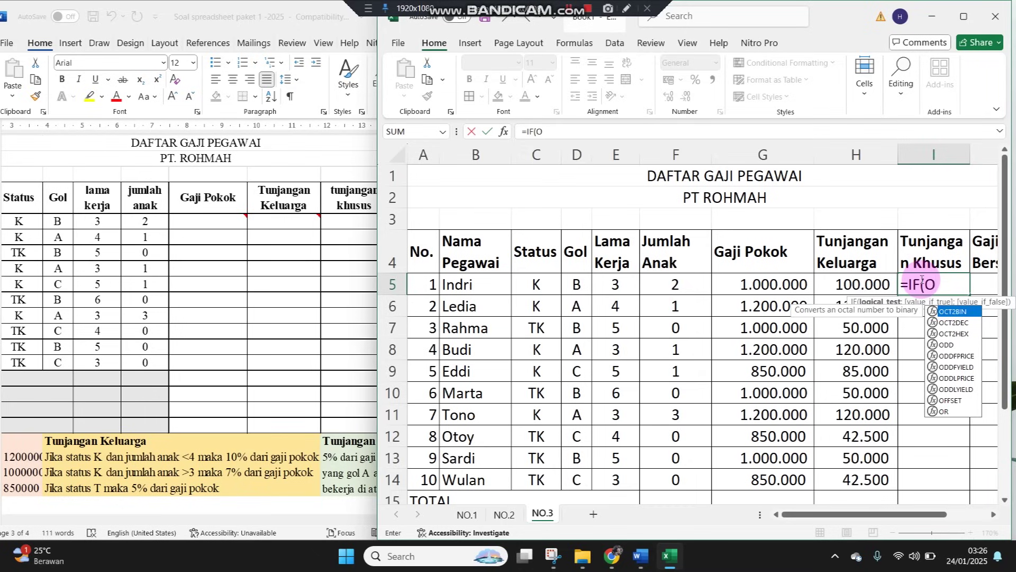
type("R")
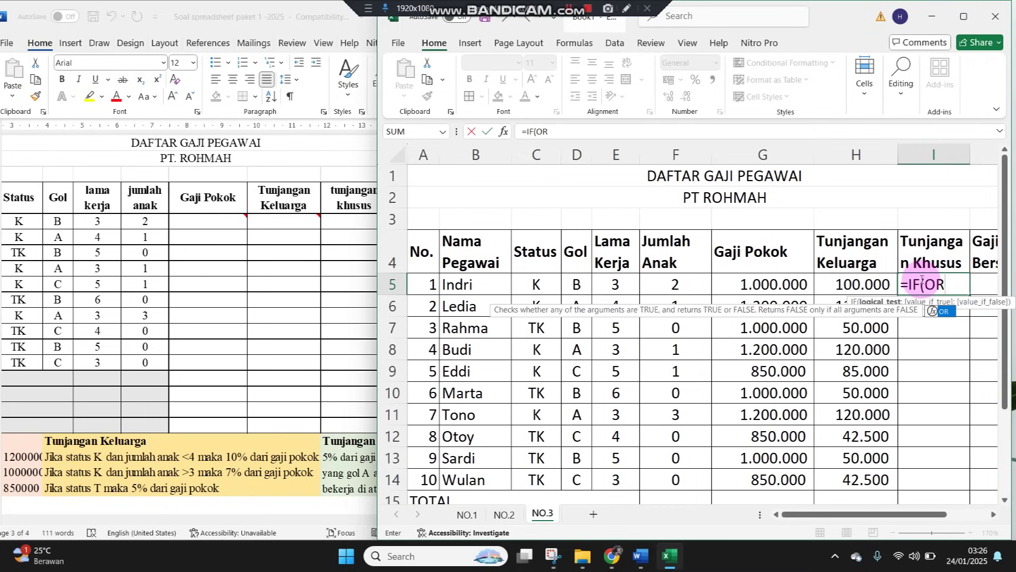
type("(")
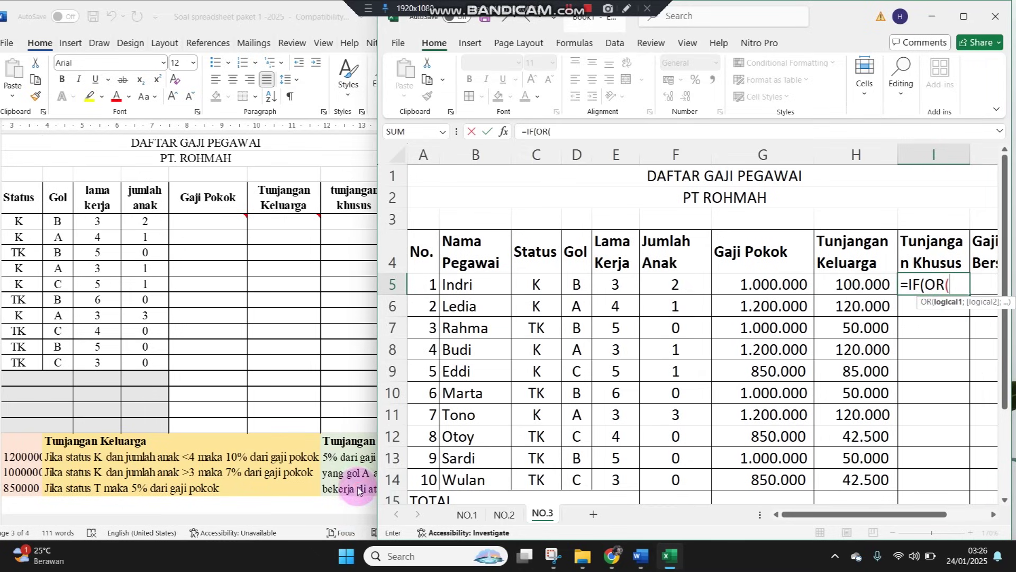
left_click(359, 490)
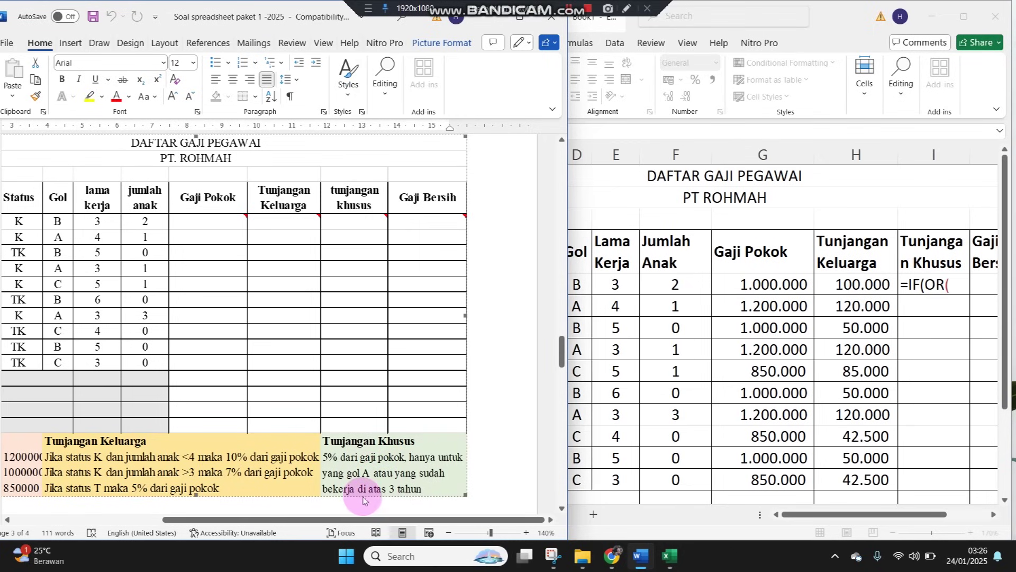
left_click(951, 286)
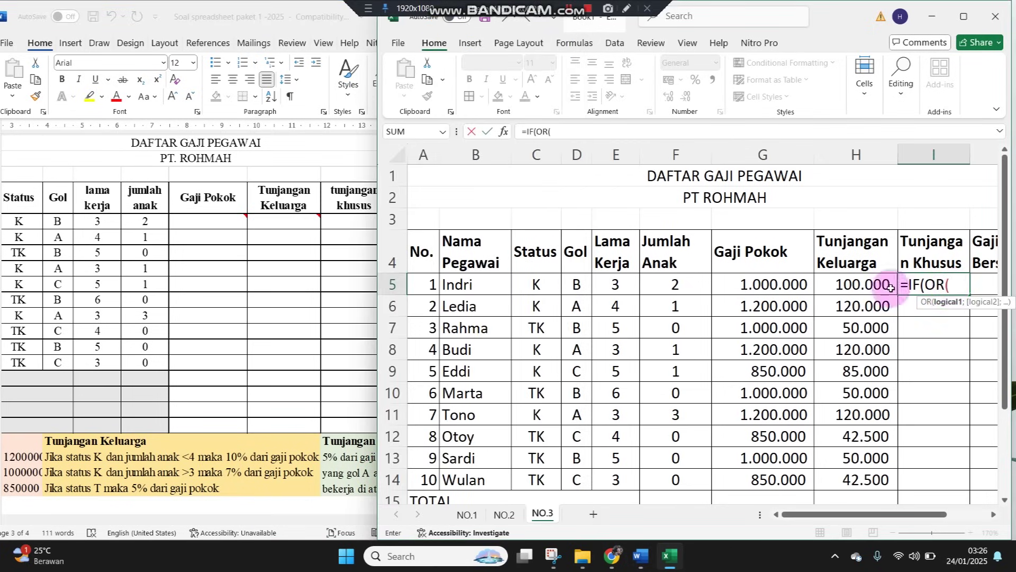
left_click(580, 279)
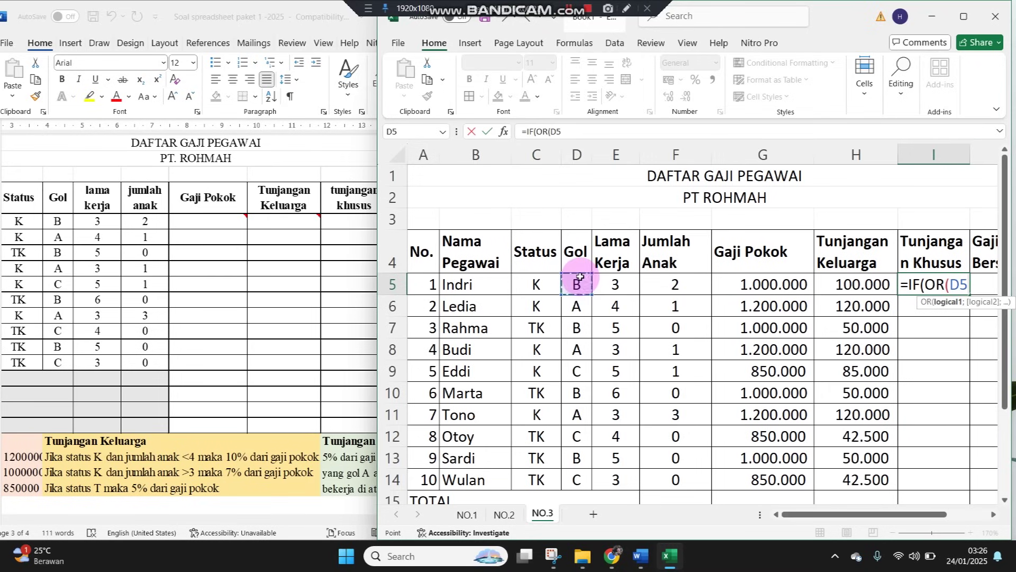
type("=\"")
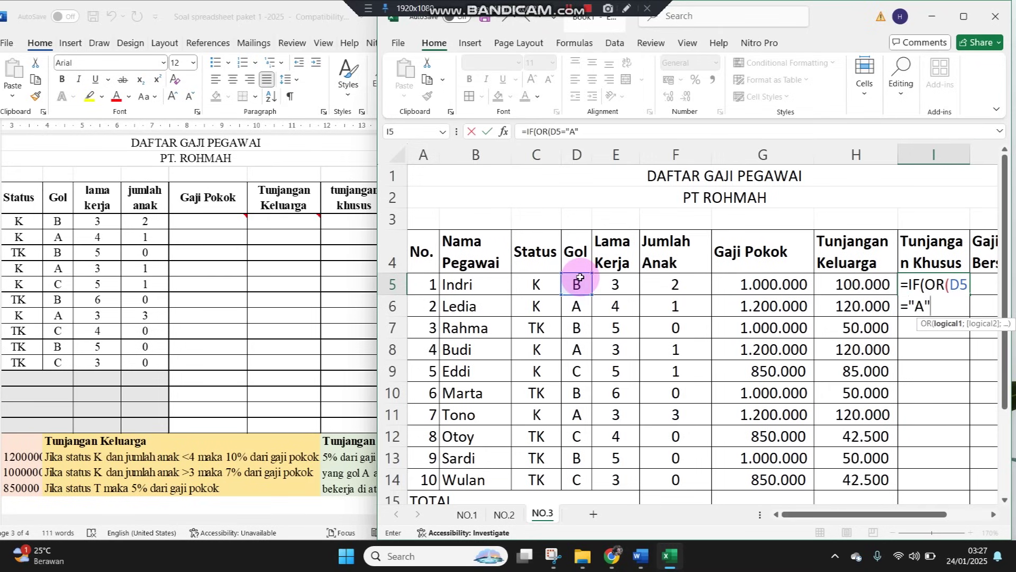
type("A\";")
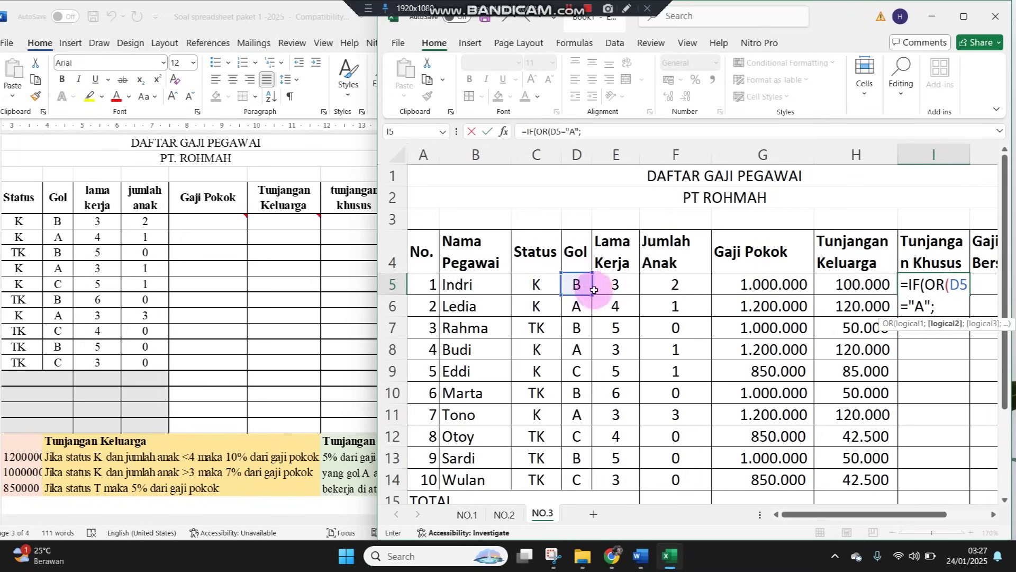
left_click(341, 472)
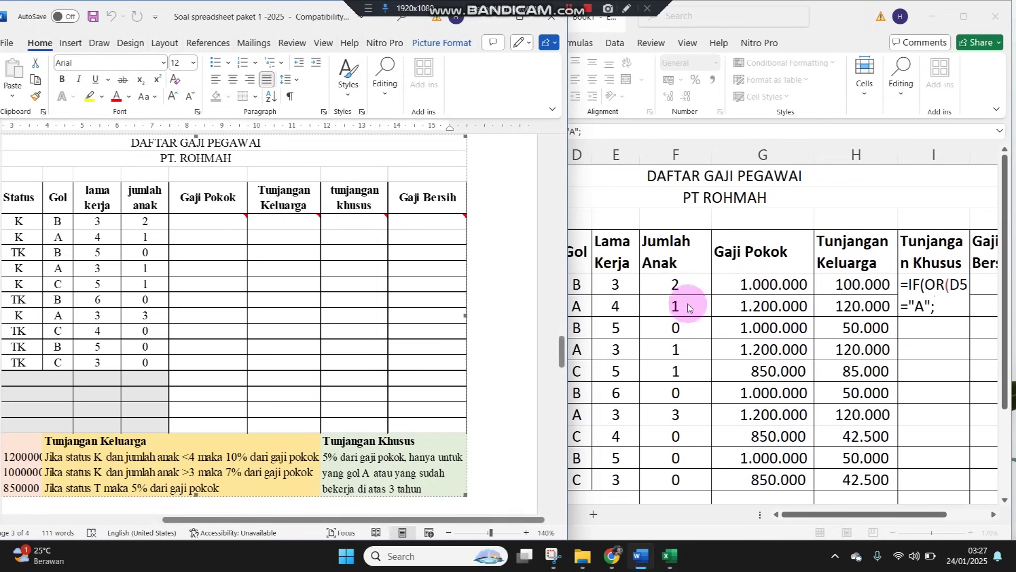
left_click(631, 286)
left_click(628, 284)
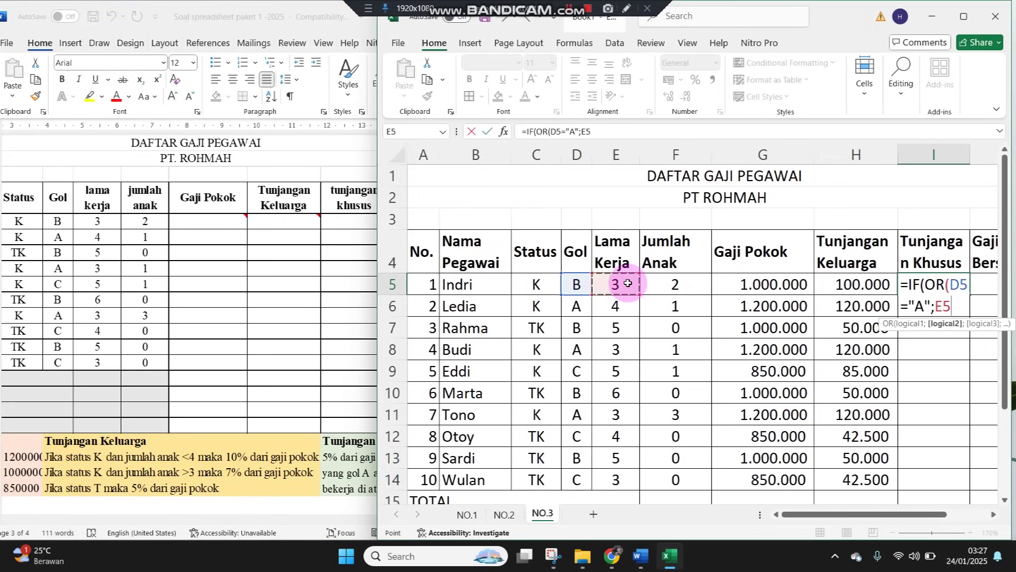
Complete I5 as =IF(OR(D5="A";E5>3);5%*G5;0)
type(">3)")
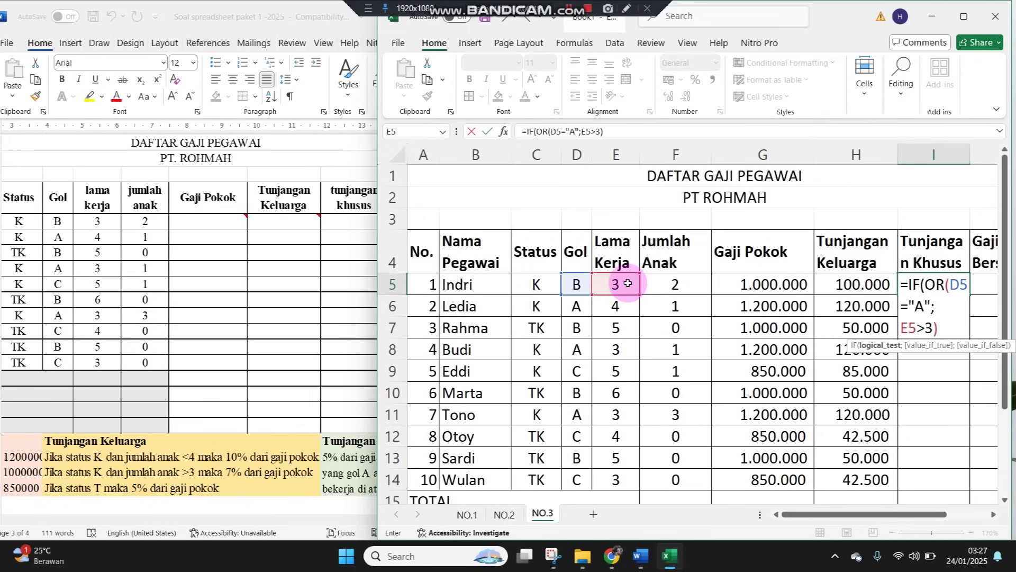
key("BackSpace")
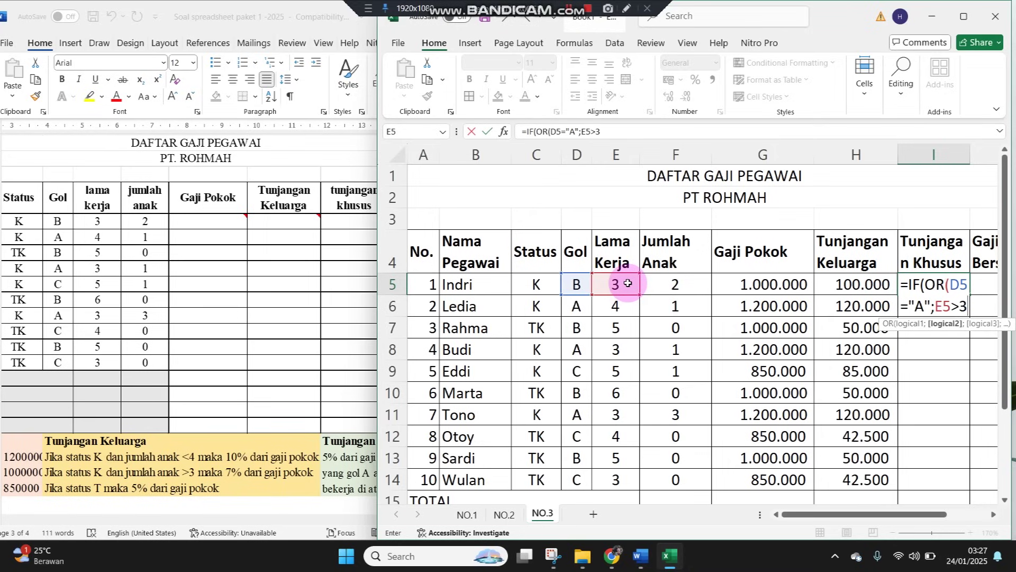
type(")")
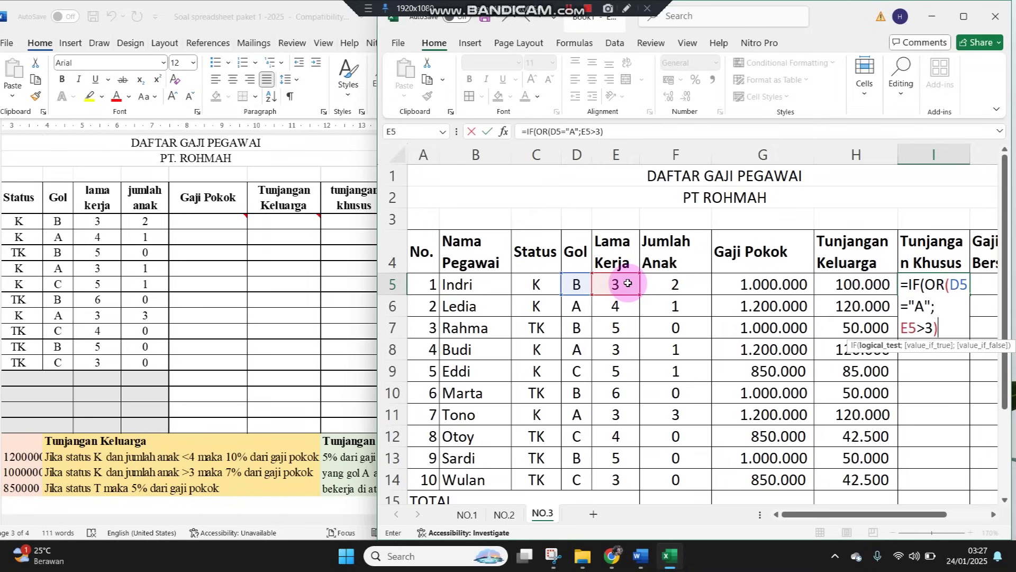
type(";")
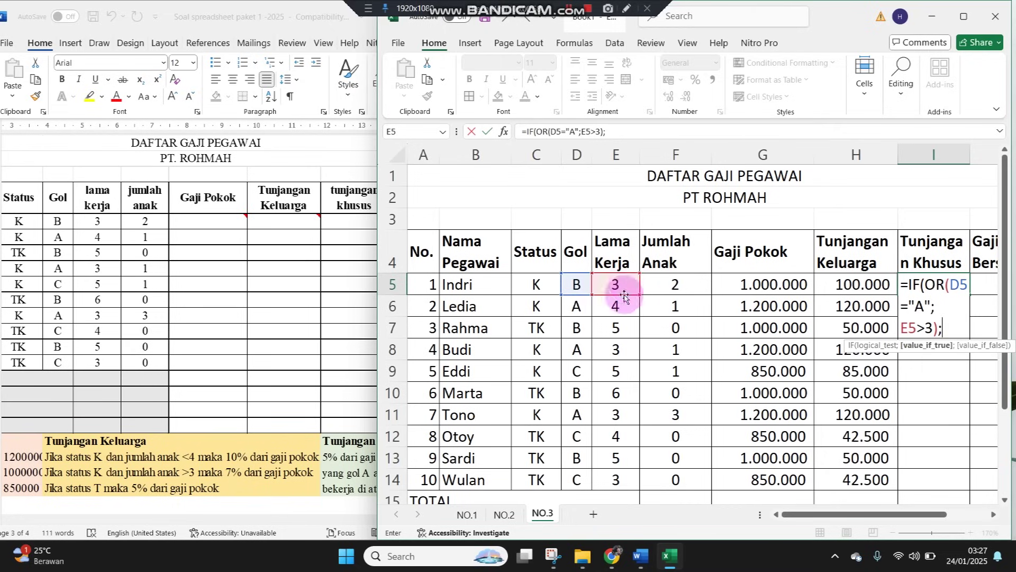
left_click(352, 479)
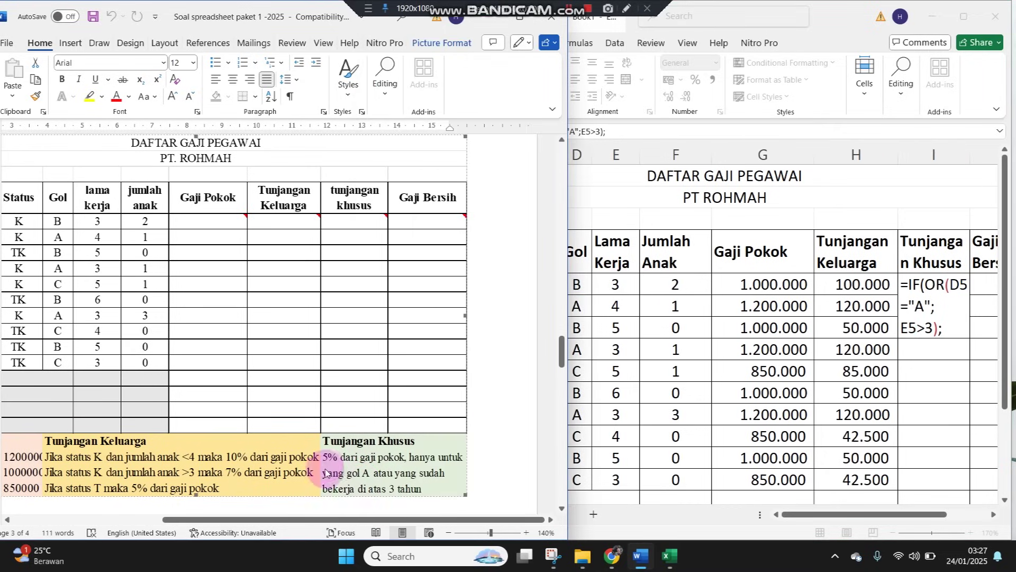
left_click(953, 329)
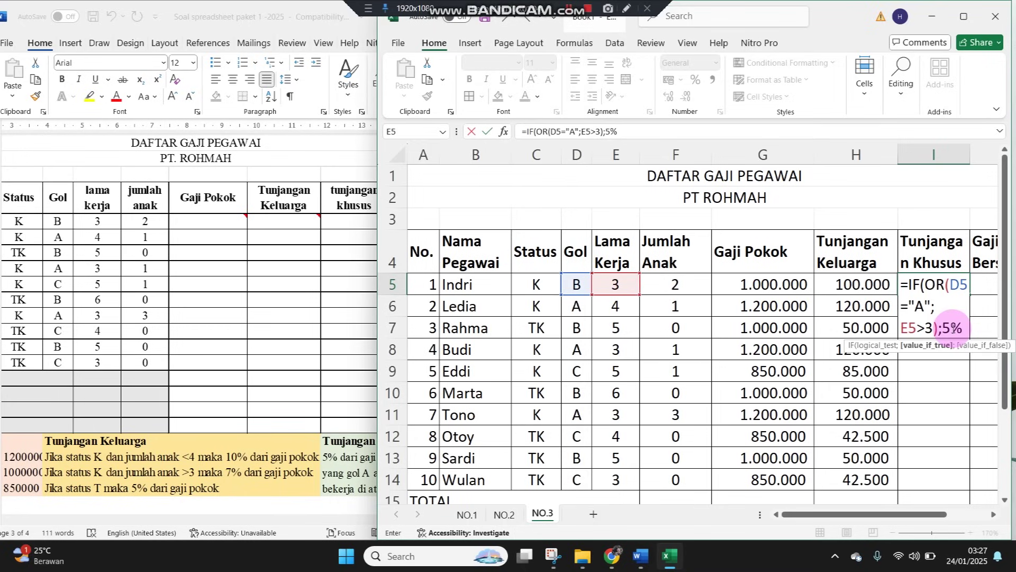
type("5%*")
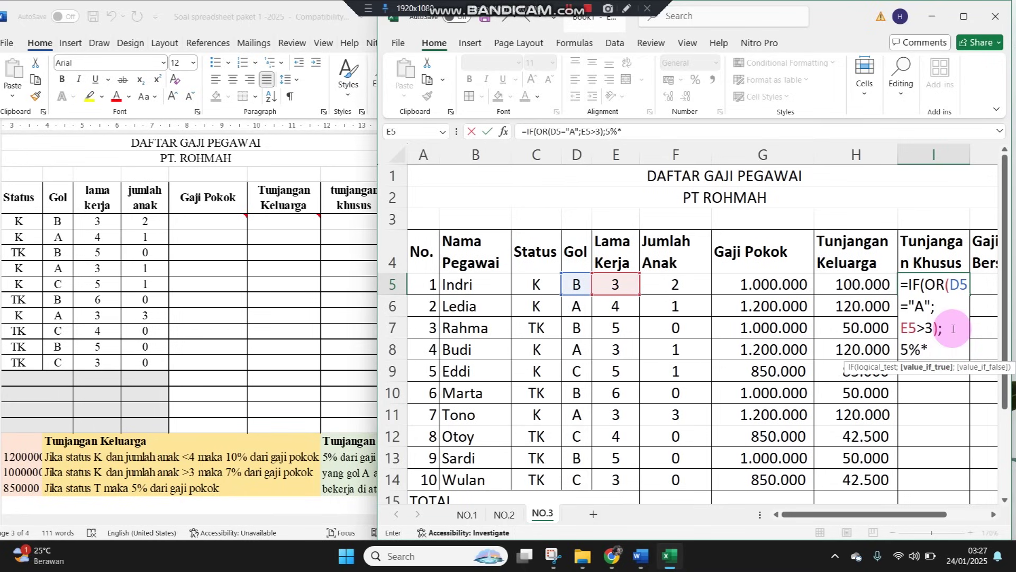
key("Left")
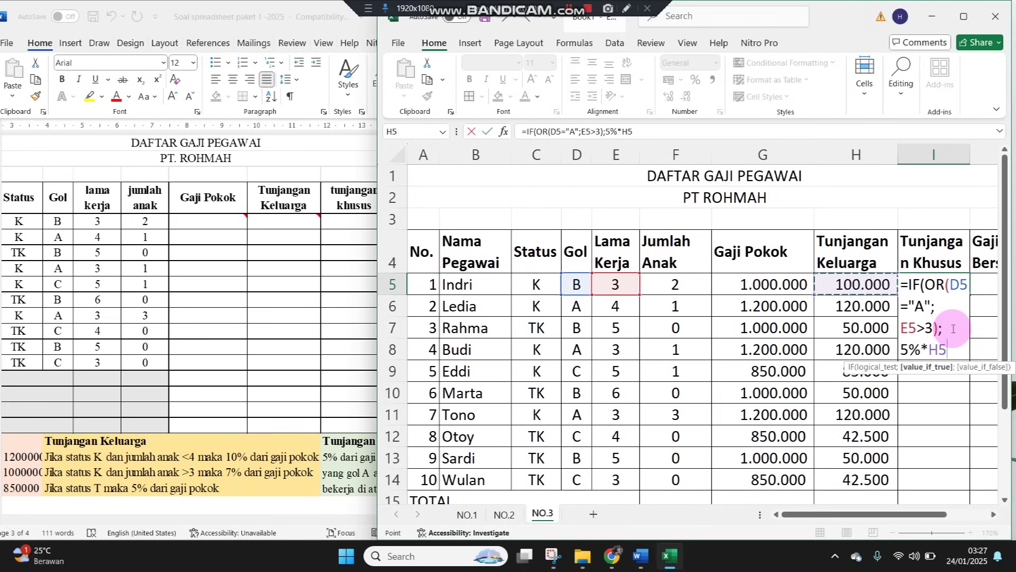
key("Left")
type(";")
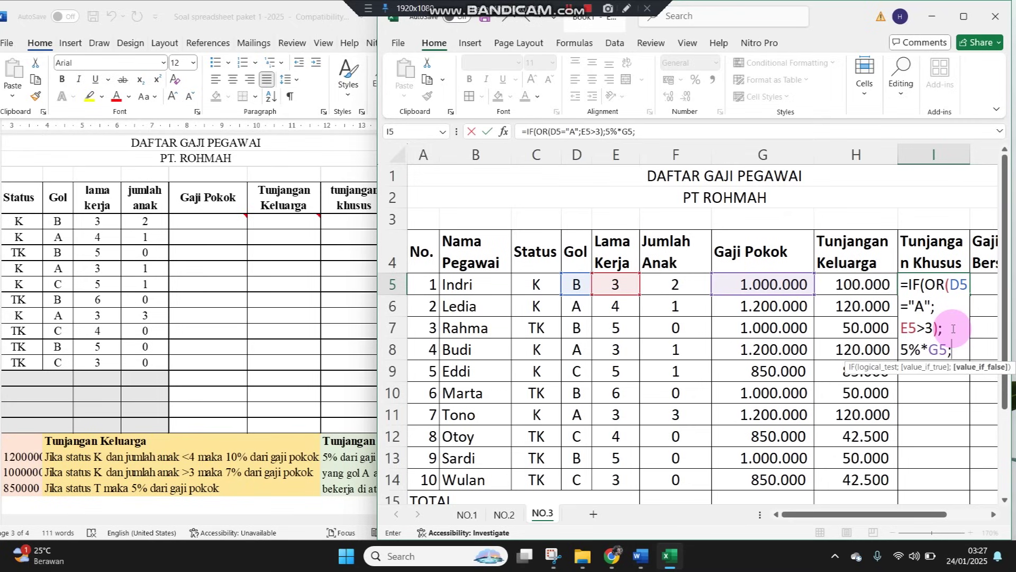
type("0")
key("Return")
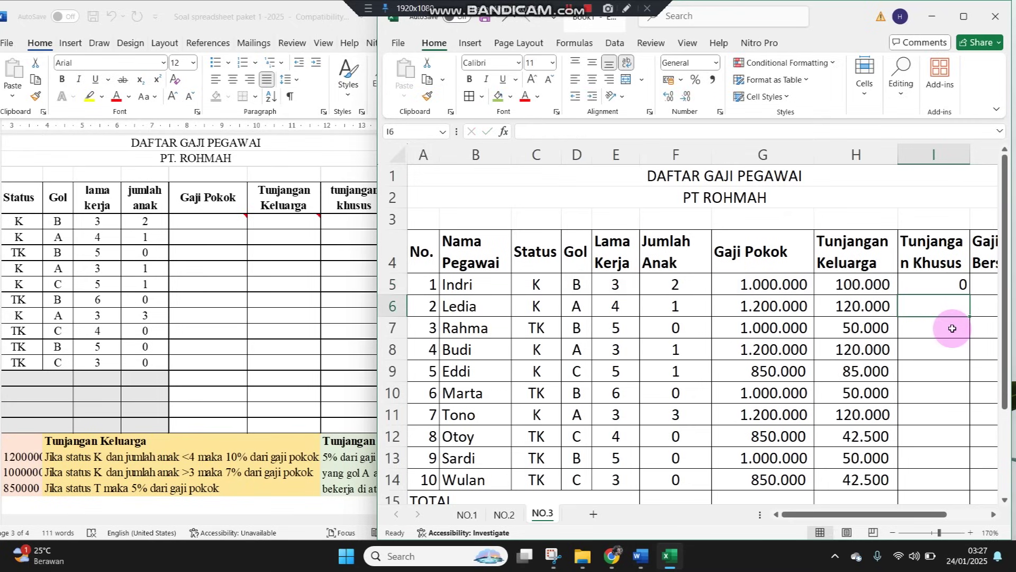
Check D5 and E5, then fill the I5 formula down through I14
left_click(582, 286)
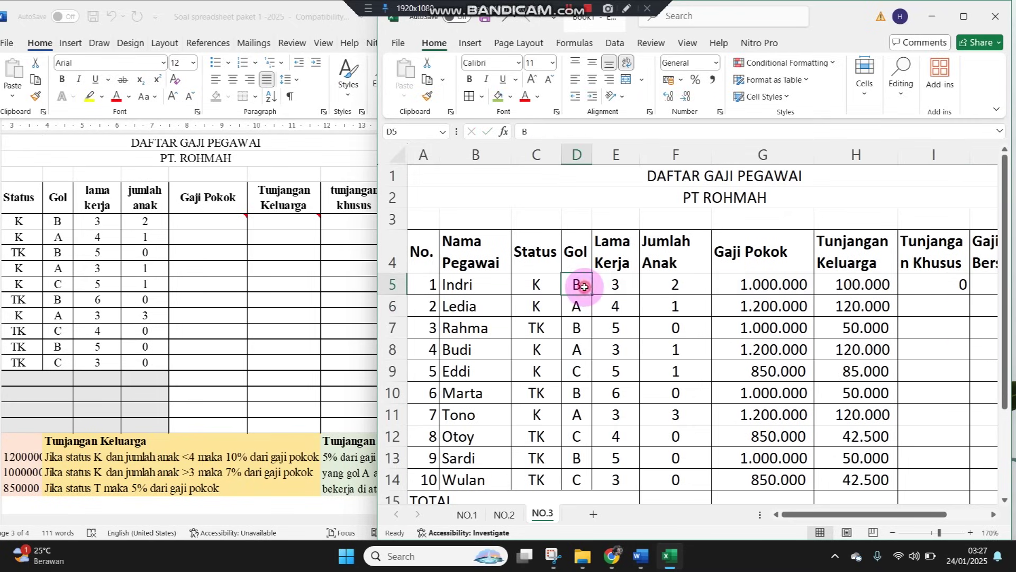
left_click(619, 287)
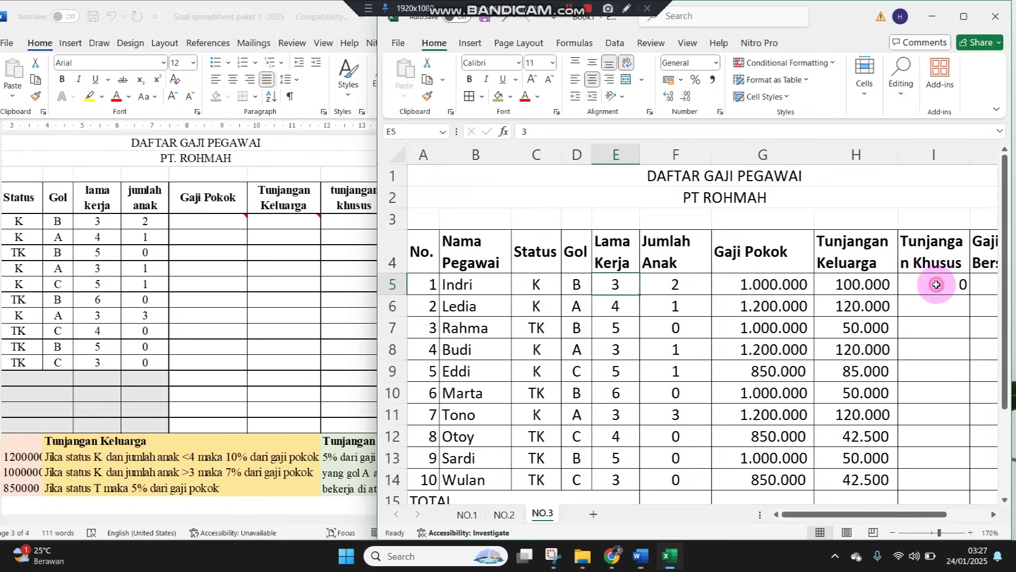
key("F2")
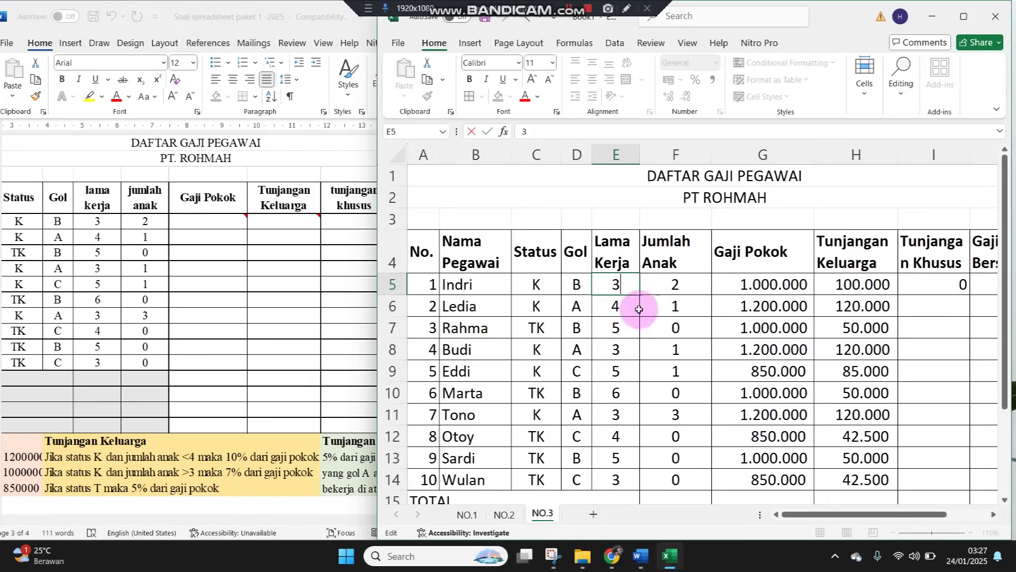
left_click(963, 284)
left_click_drag(969, 295, 962, 319)
left_click(944, 306)
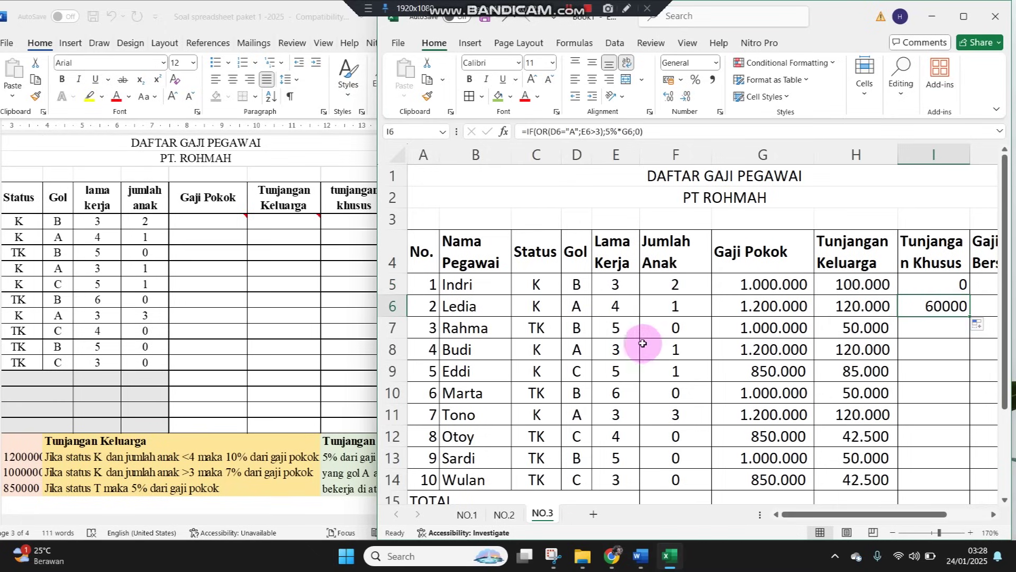
left_click(920, 323)
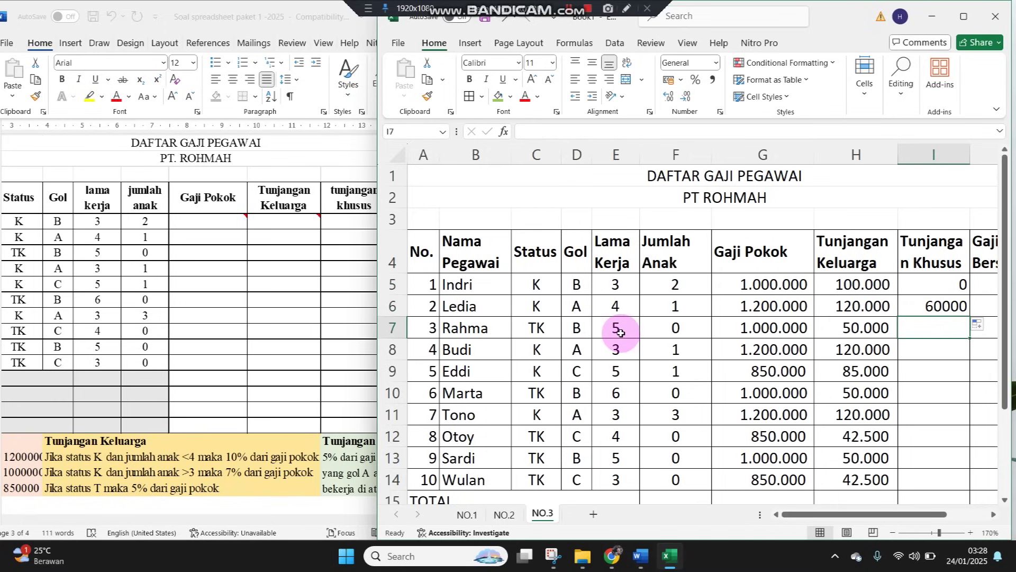
left_click(954, 307)
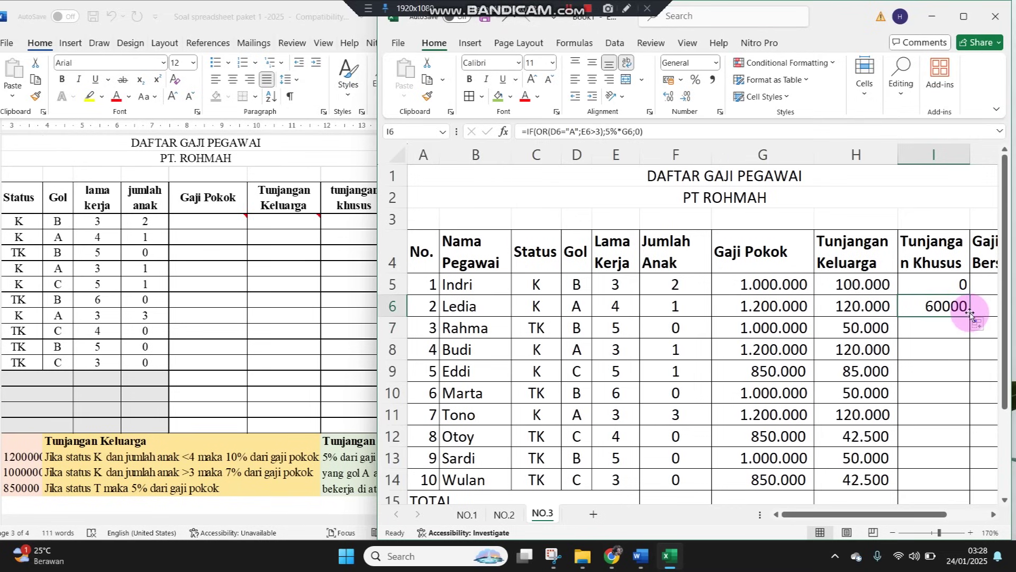
left_click_drag(970, 315, 964, 483)
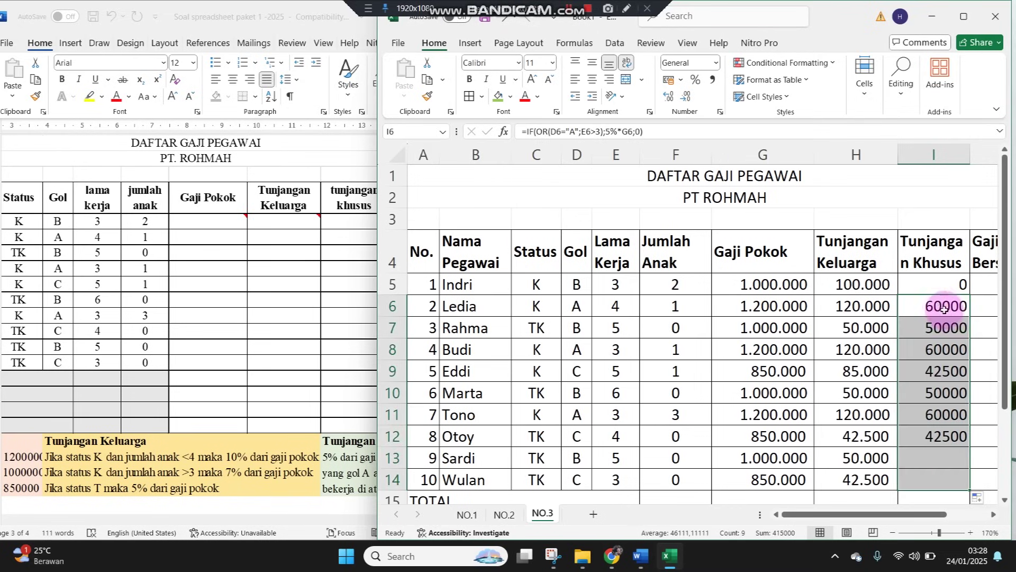
Format the Tunjangan Khusus column with Comma Style and no decimals
left_click(937, 284)
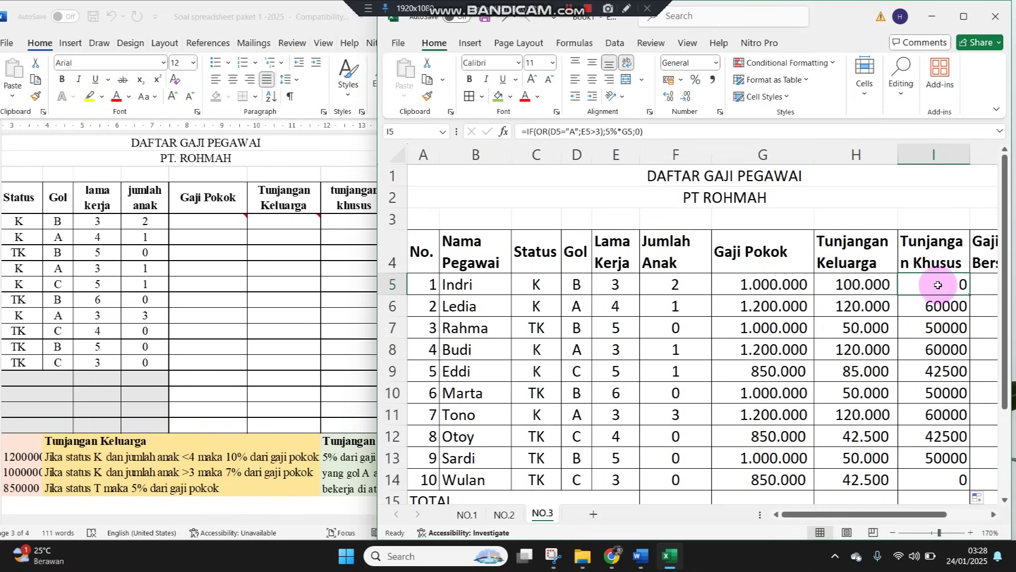
left_click(937, 167)
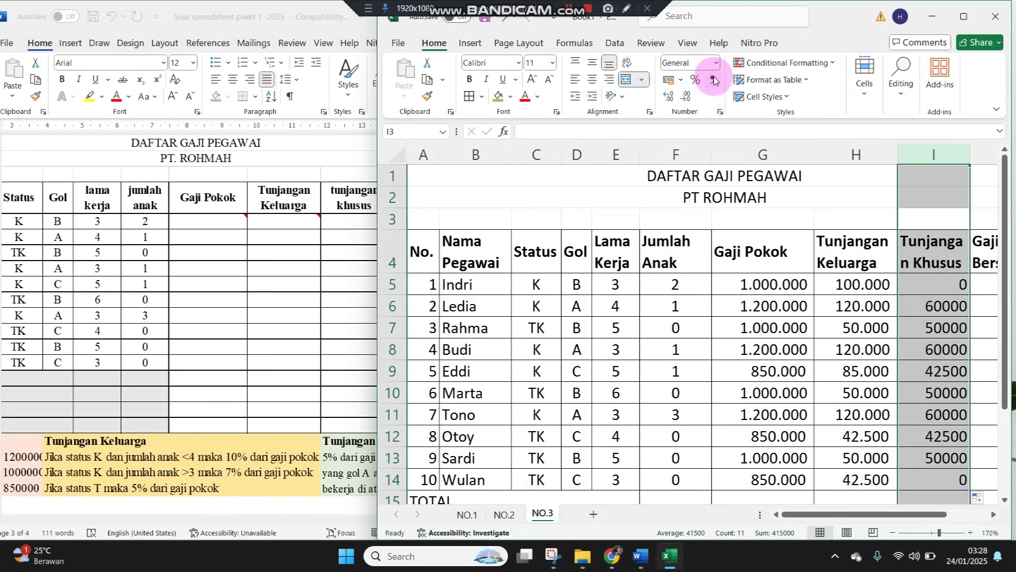
left_click(714, 79)
left_click(686, 97)
left_click(686, 96)
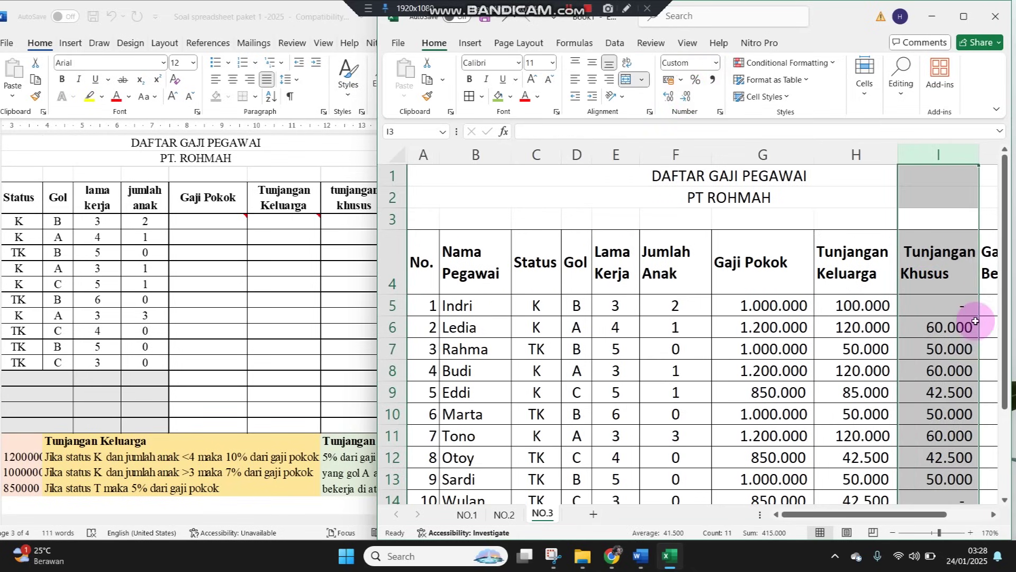
left_click(957, 305)
scroll(953, 443, "down", 1)
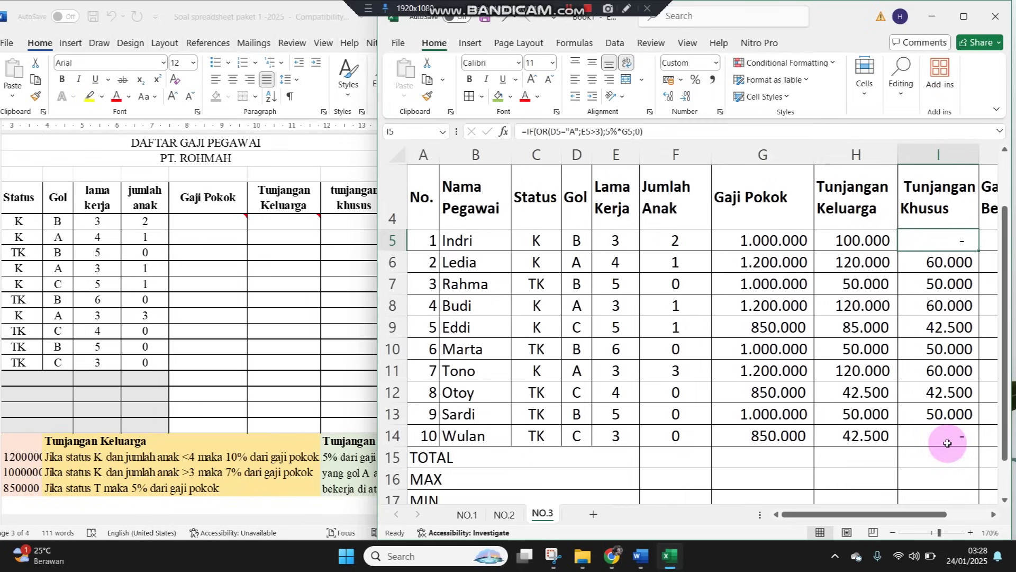
scroll(947, 443, "up", 1)
Enter the Gaji Bersih formula =G5+H5+I5 in J5
left_click(986, 309)
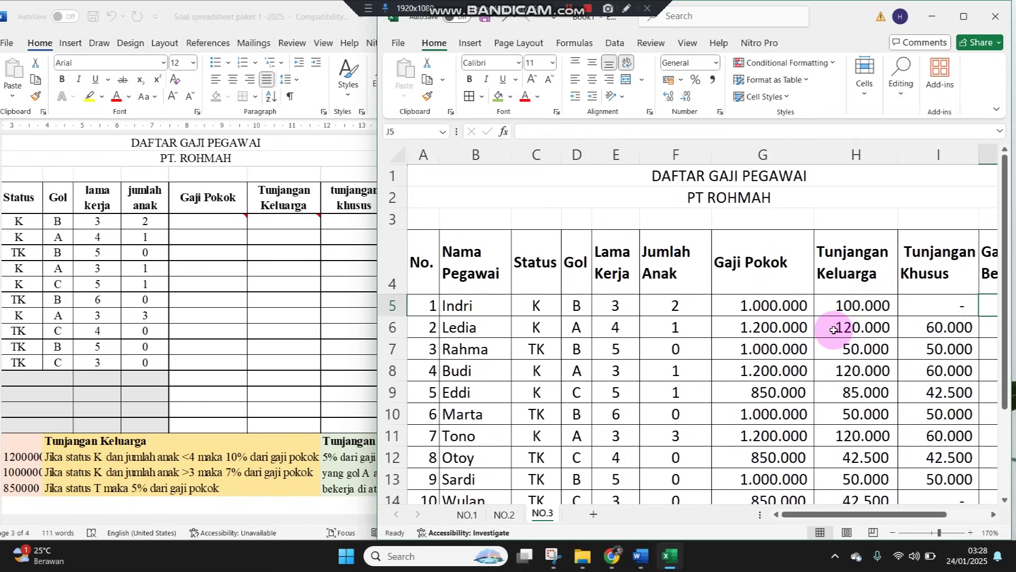
type("=")
key("Left")
key("Left")
key("Left")
type("+")
key("Left")
key("Left")
type("+")
key("Left")
key("Return")
Copy the Gaji Bersih formula to J6:J14 and maximize the Excel window
key("ctrl+c")
key("shift+Down")
key("shift+Down")
key("shift+Down")
key("shift+Down")
key("shift+Down")
key("shift+Down")
key("shift+Down")
key("shift+Down")
key("shift+Down")
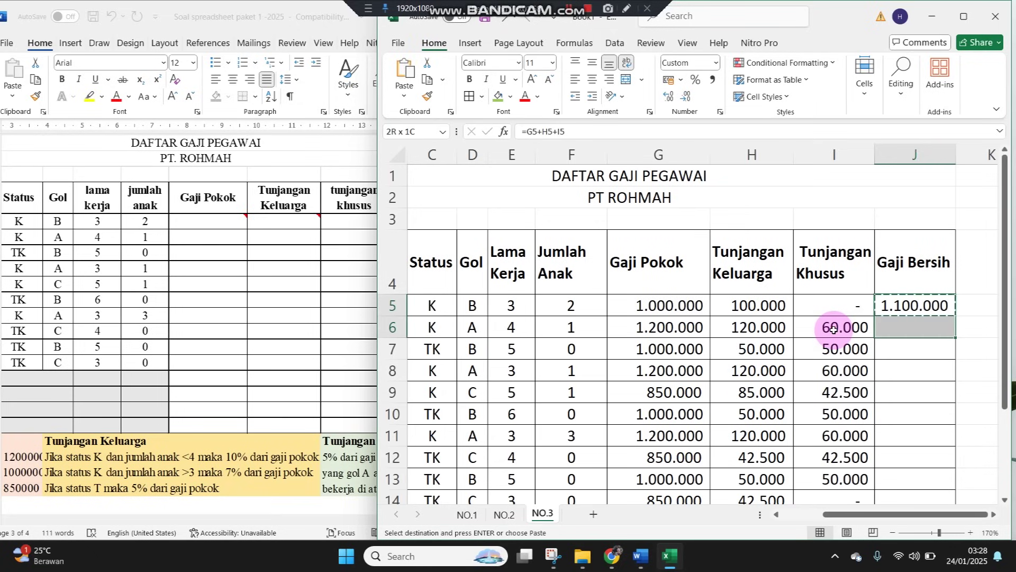
key("Return")
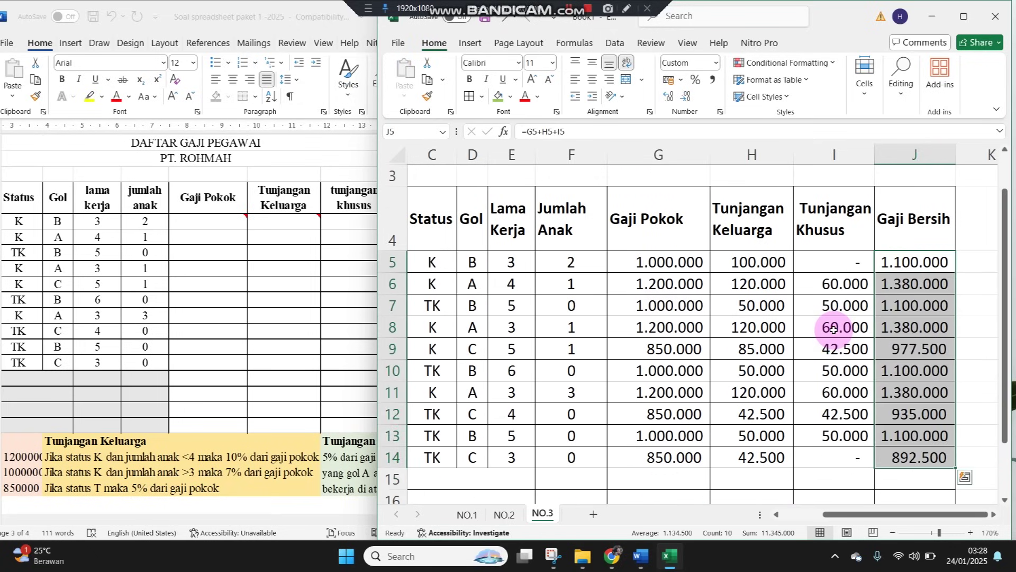
left_click(964, 17)
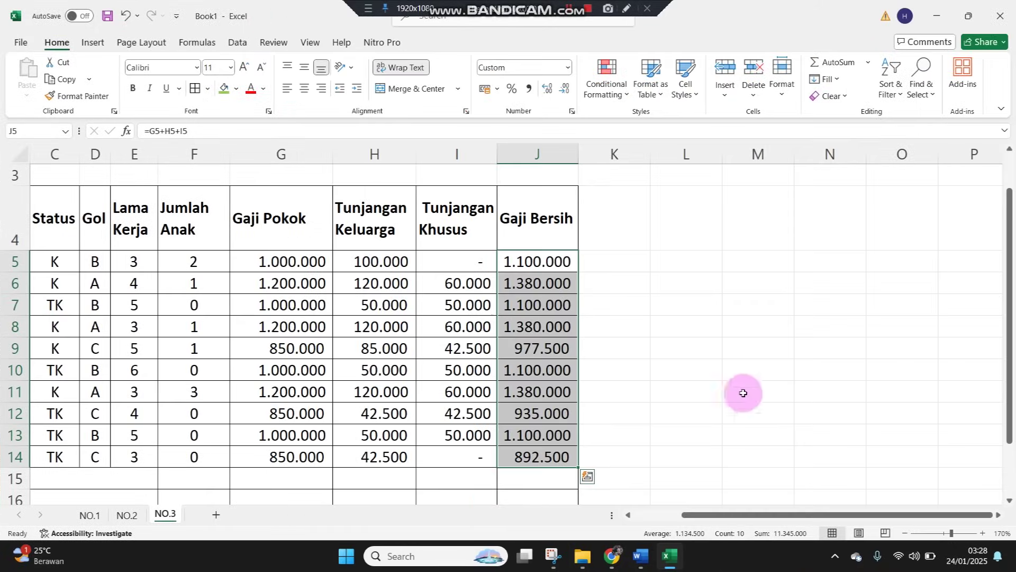
Total the Gaji Pokok column in G15 with AutoSum
scroll(347, 503, "down", 2)
left_click_drag(284, 307, 11, 341)
left_click(359, 311)
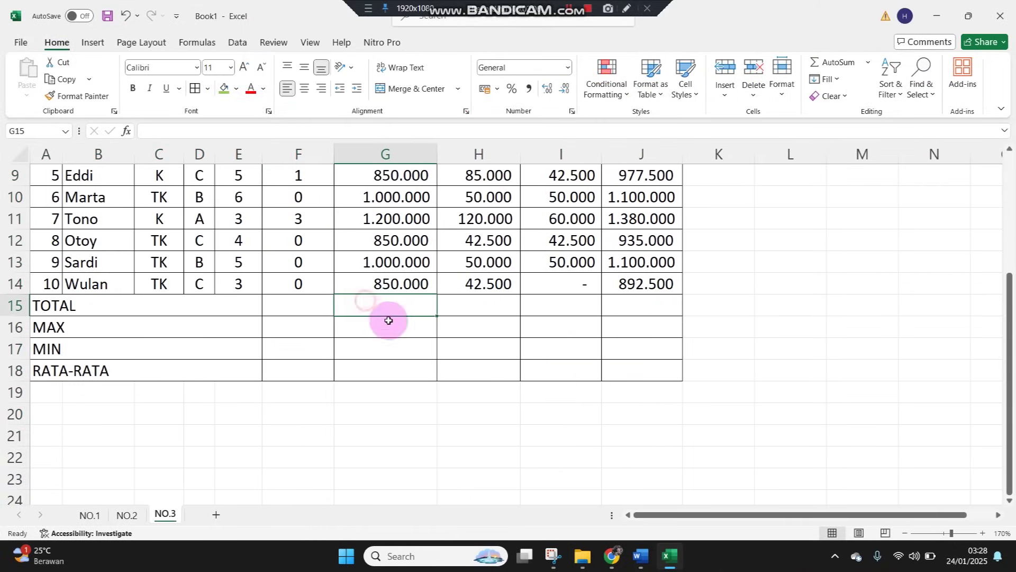
left_click(838, 62)
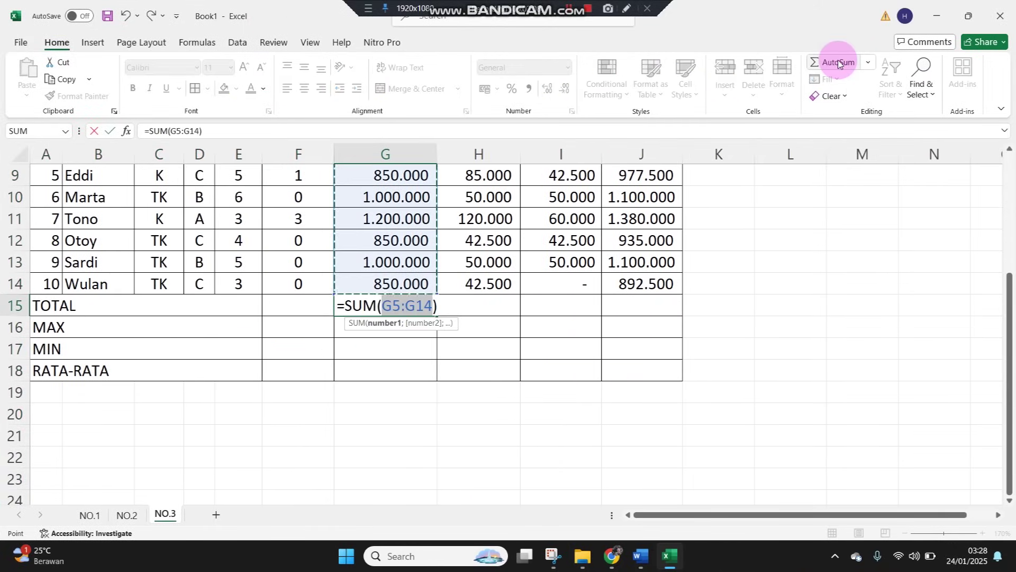
key("Return")
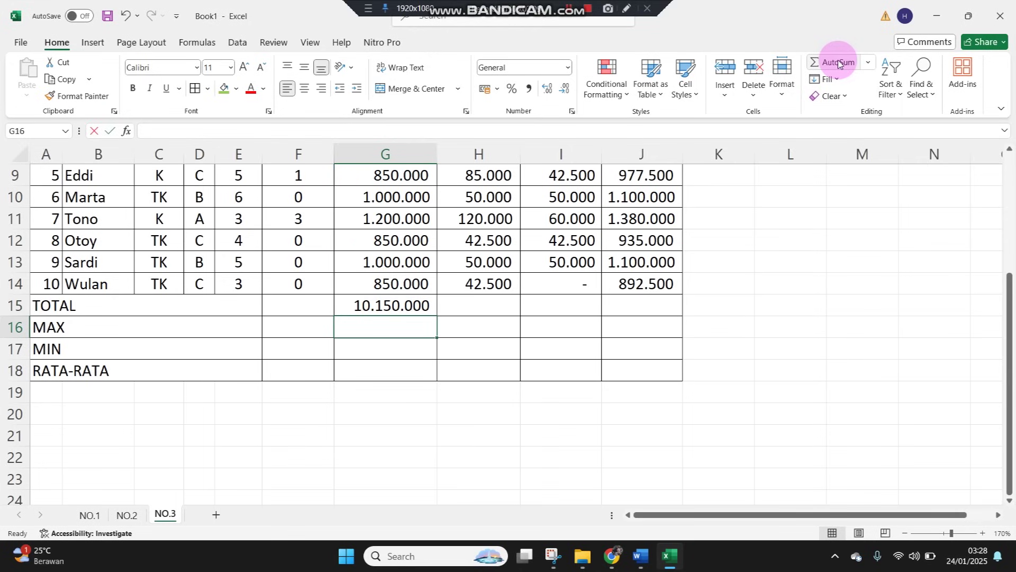
Enter =MAX(G5:G14) in G16 for the highest base pay
type("=MAX(")
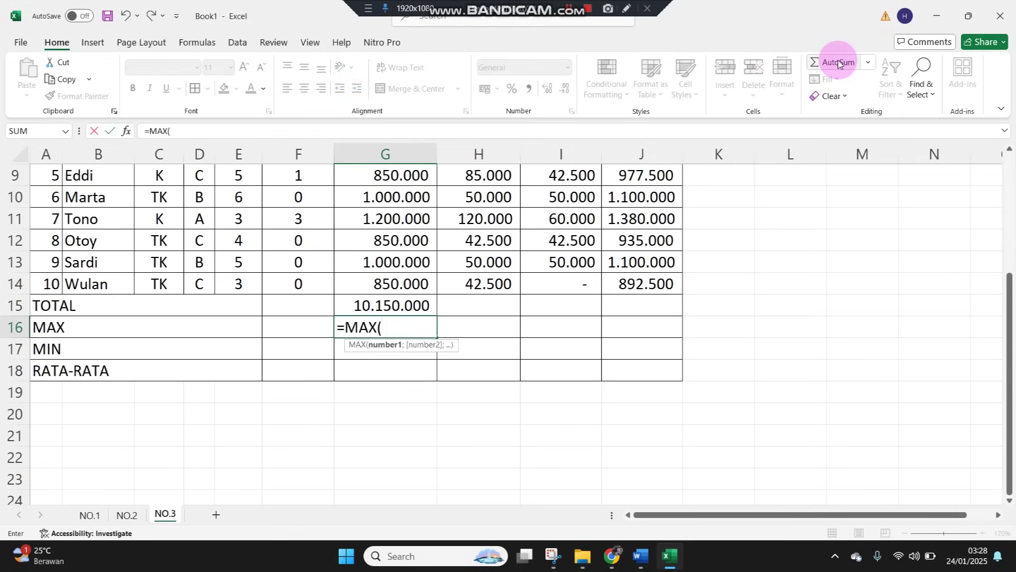
key("Up")
key("Up")
key("shift+Up")
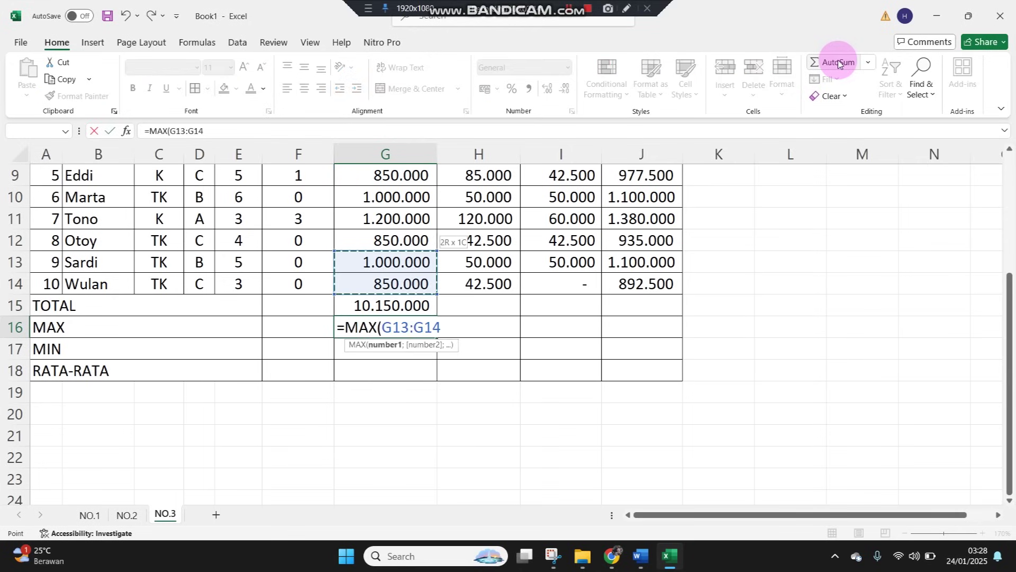
key("ctrl+shift+Up")
key("shift+Down")
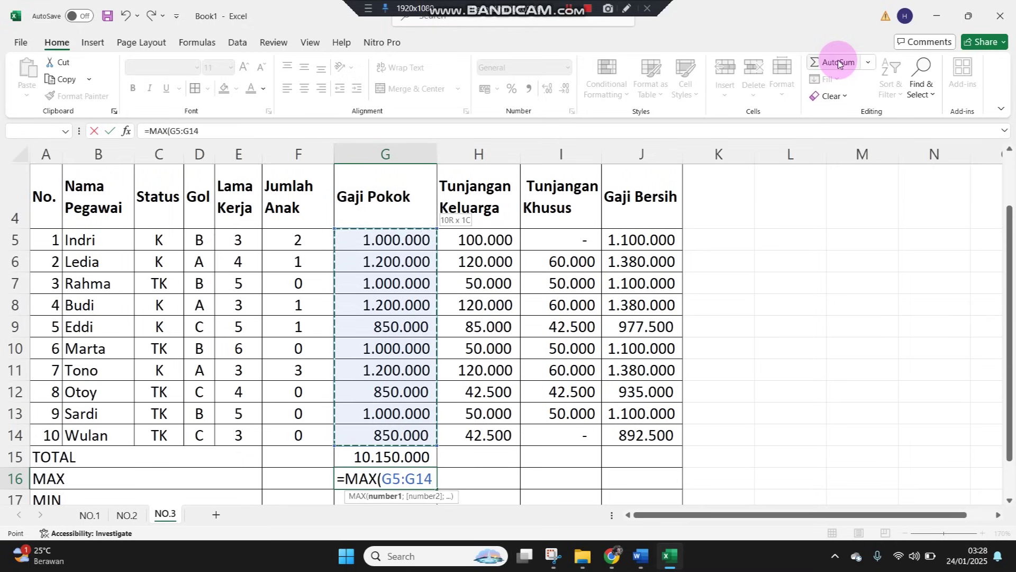
key("Return")
Add =MIN(G5:G14) in G17 and =AVERAGE(G5:G14) in G18
type("=MIN(")
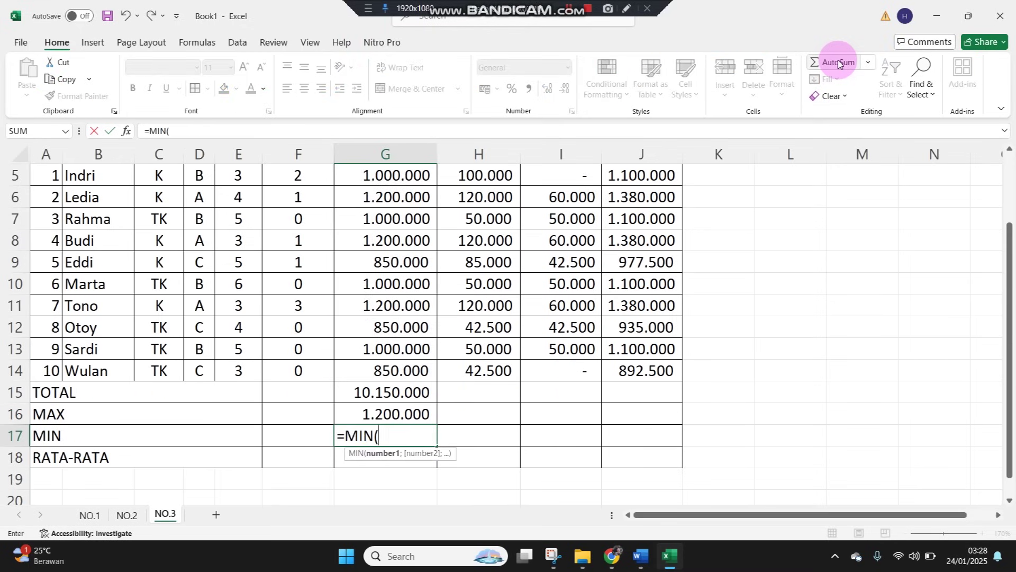
scroll(392, 328, "up", 2)
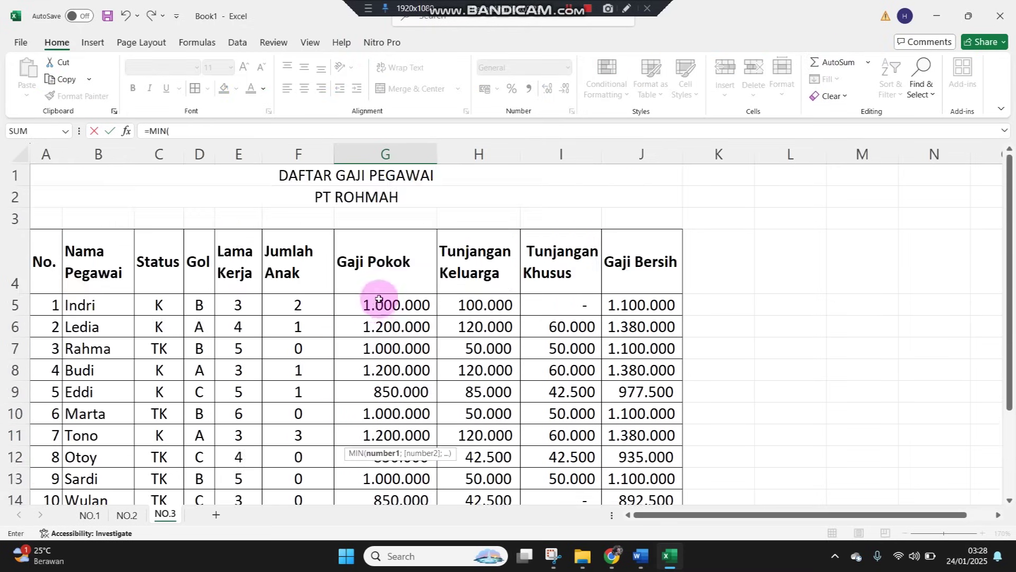
left_click_drag(381, 307, 347, 362)
key("Return")
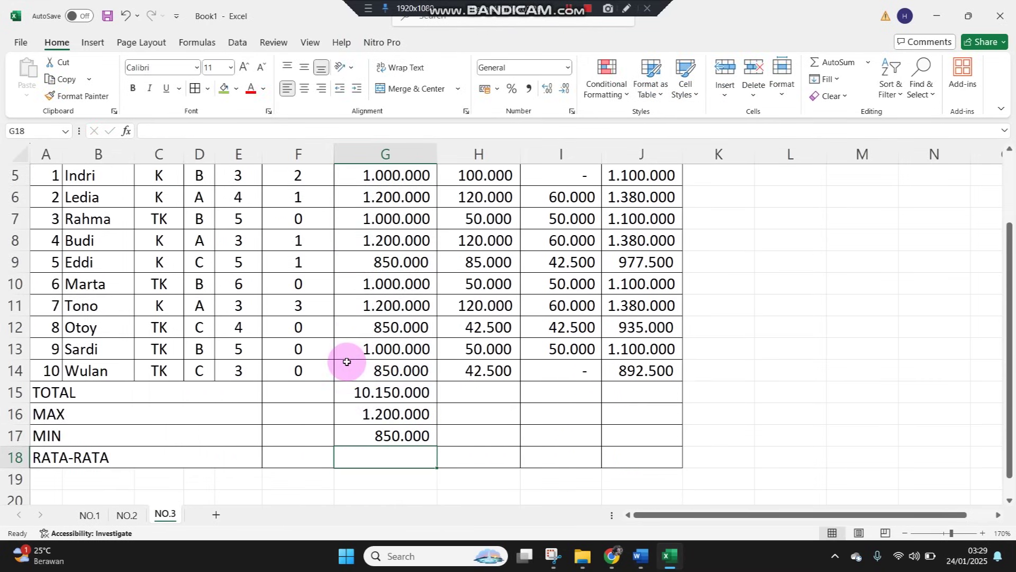
type("=AVER")
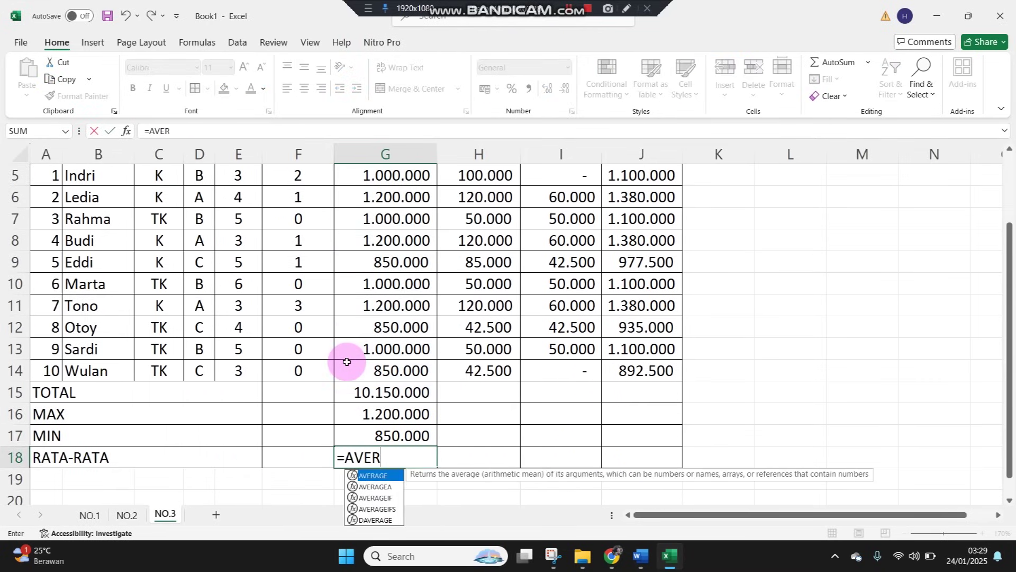
type("AGE(")
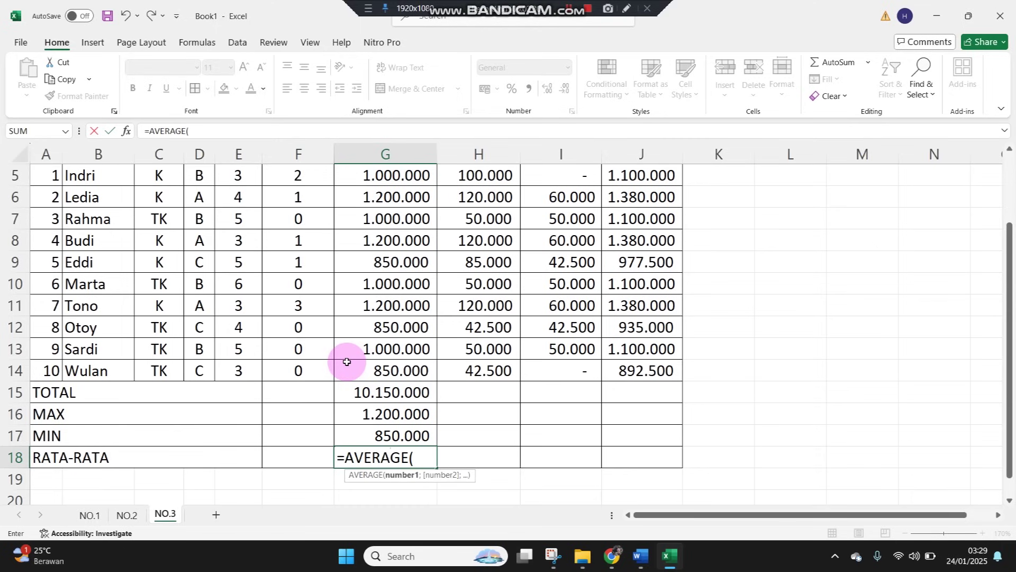
left_click_drag(374, 370, 381, 257)
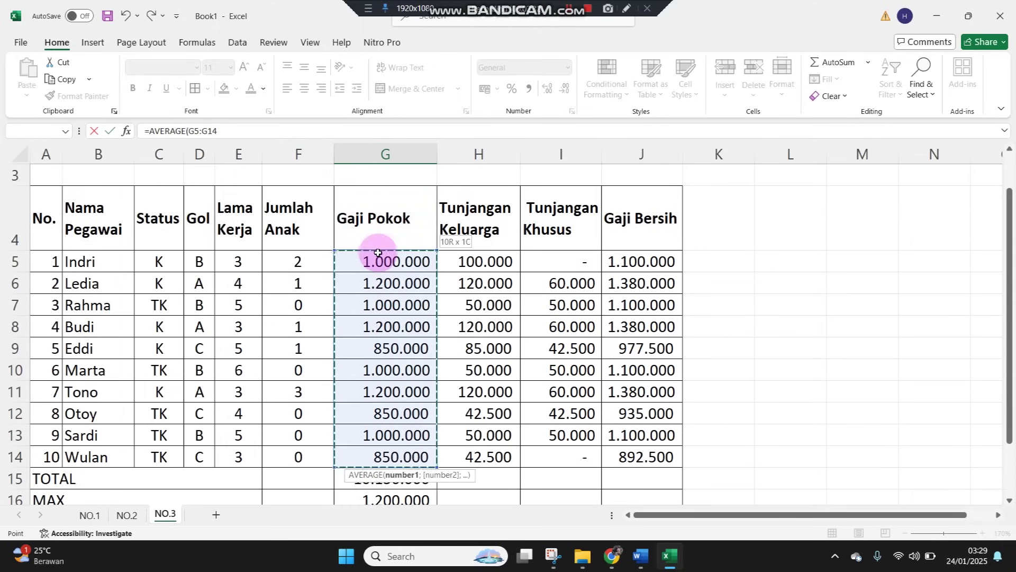
key("Return")
Copy the G15:G18 summary formulas across to H15:J18 and make them bold
key("Up")
key("Up")
key("Up")
key("Up")
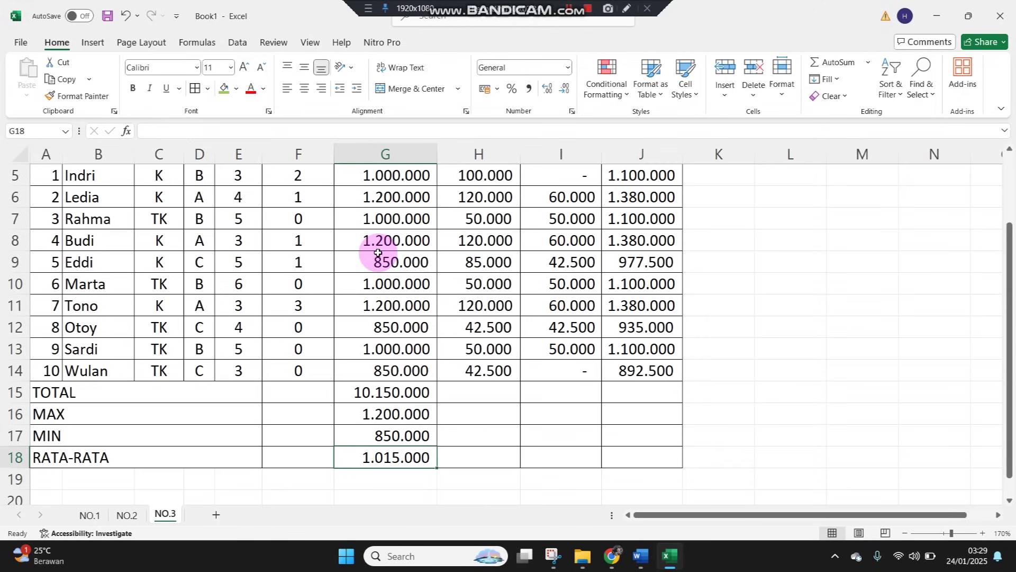
key("shift+Down")
key("shift+Down")
key("shift+Down")
key("ctrl+c")
key("shift+Right")
key("shift+Right")
key("shift+Right")
key("ctrl+v")
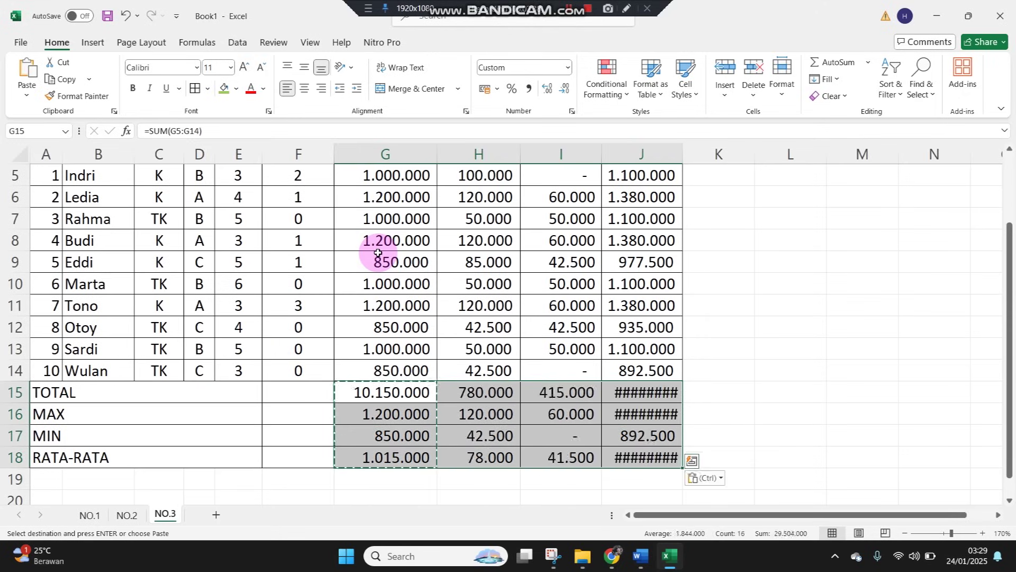
key("ctrl+b")
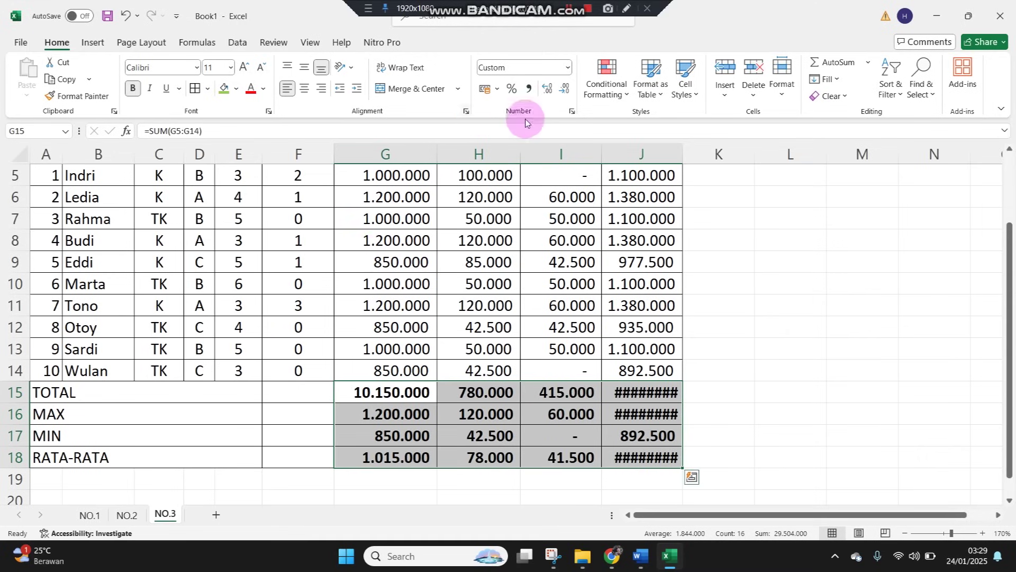
left_click(478, 304)
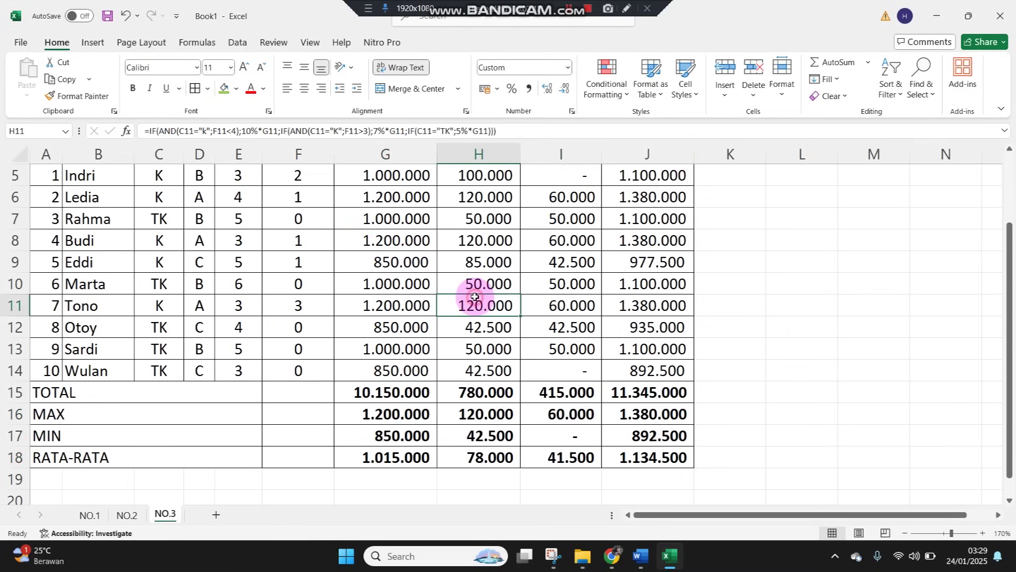
scroll(476, 297, "up", 2)
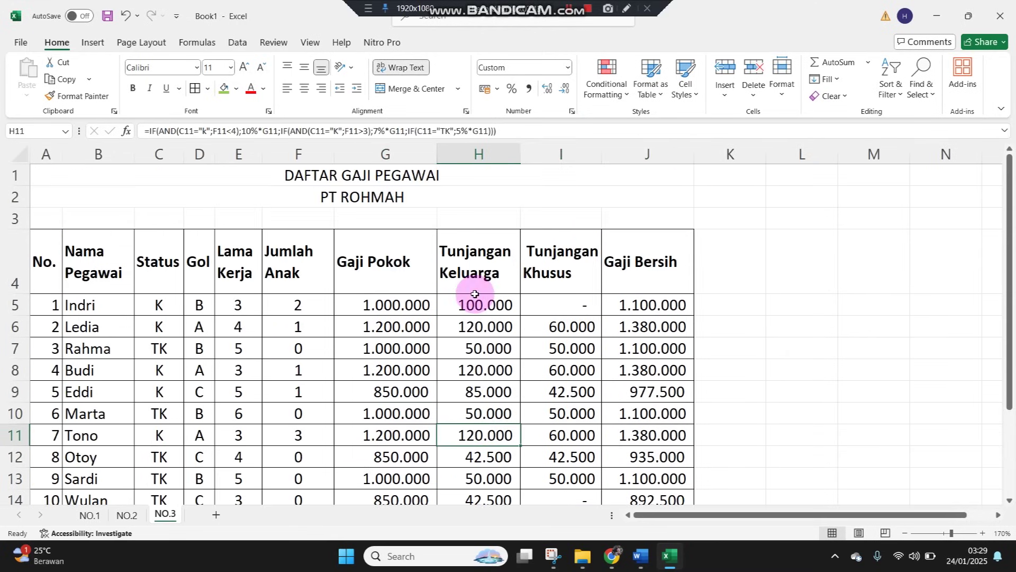
Restore and resize Excel, then scroll Word to task 4's PENYUSUTAN AKTIVA TETAP table
left_click(968, 16)
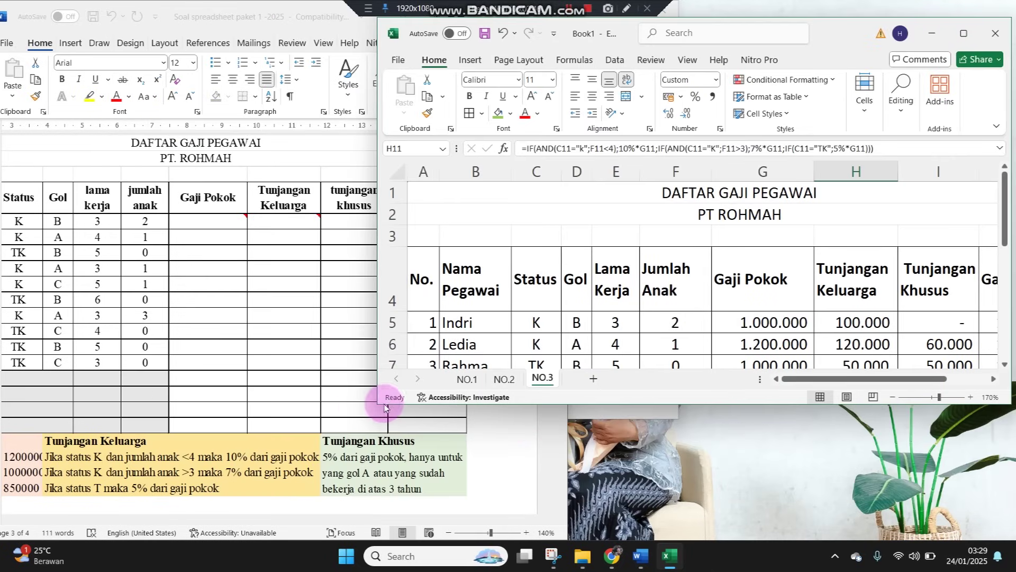
left_click_drag(376, 405, 335, 541)
left_click(281, 483)
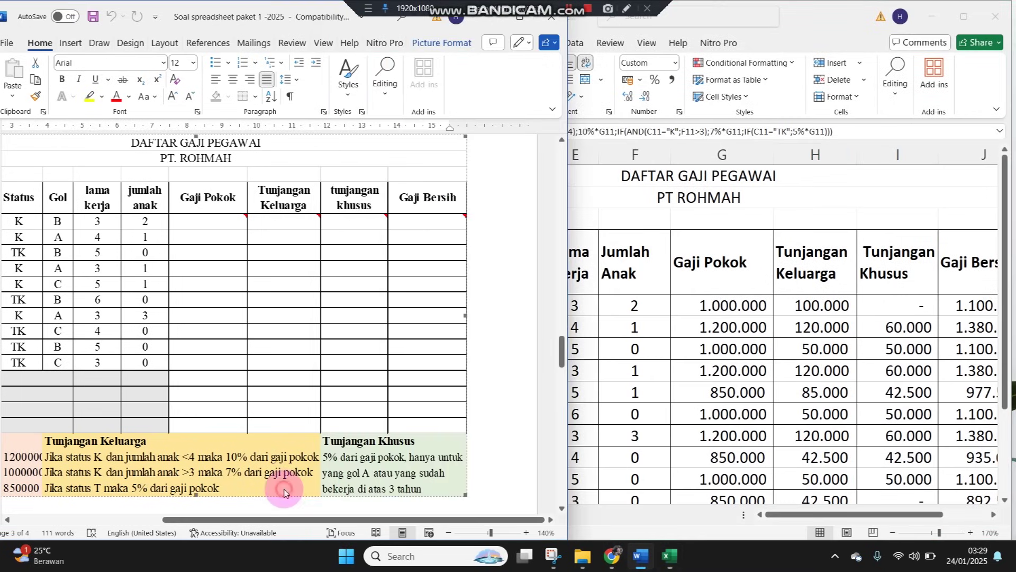
scroll(286, 483, "down", 5)
scroll(286, 482, "down", 1)
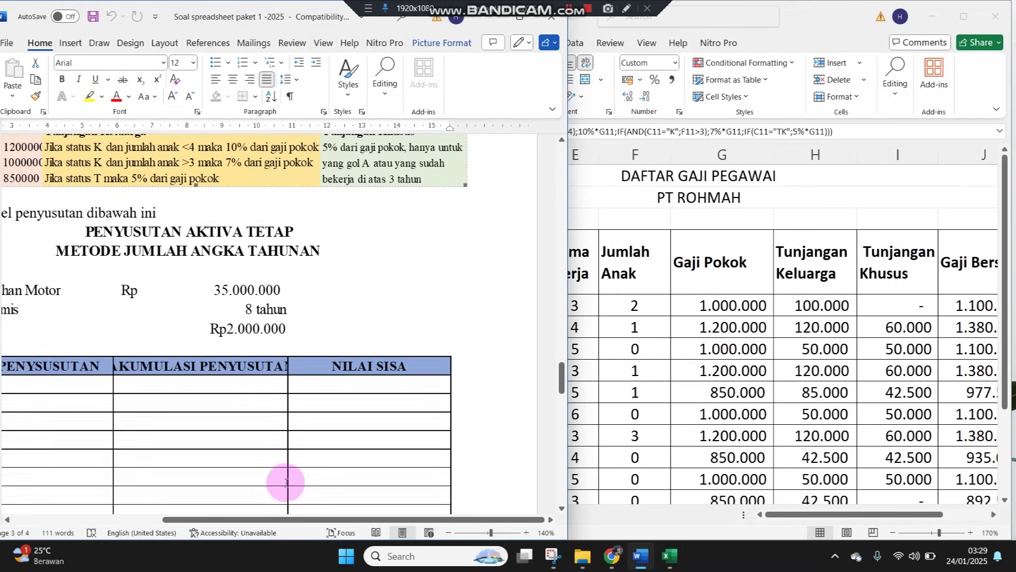
left_click_drag(285, 520, 214, 518)
left_click(872, 355)
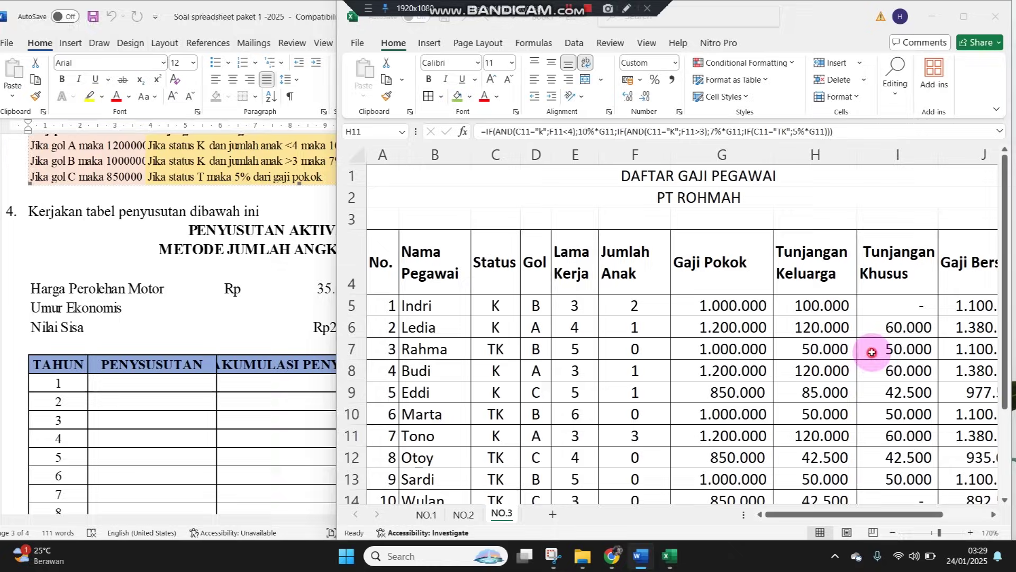
Add a new worksheet named NO.4 and zoom in on its grid
left_click(555, 515)
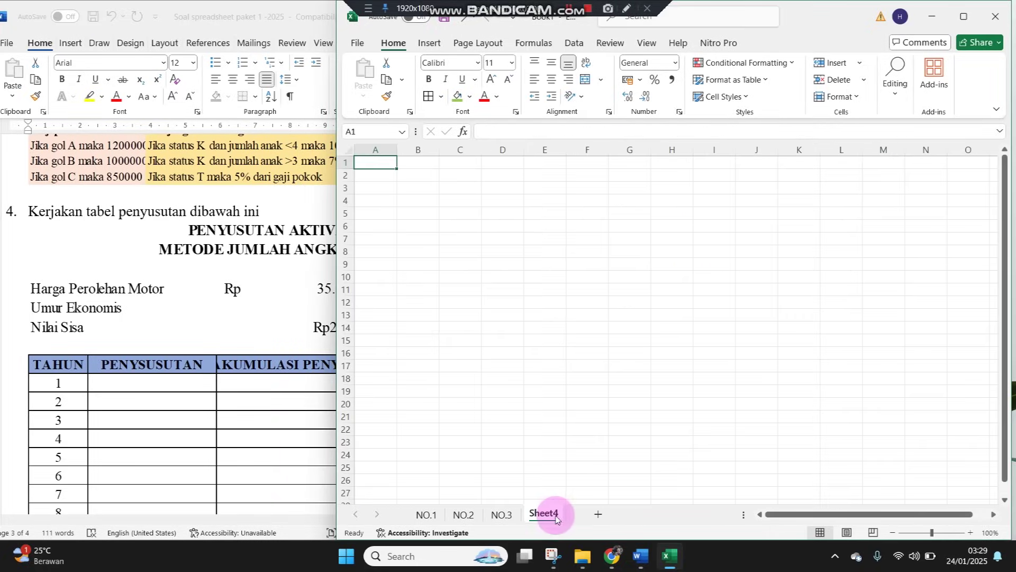
double_click(545, 514)
type("NO.4")
key("Return")
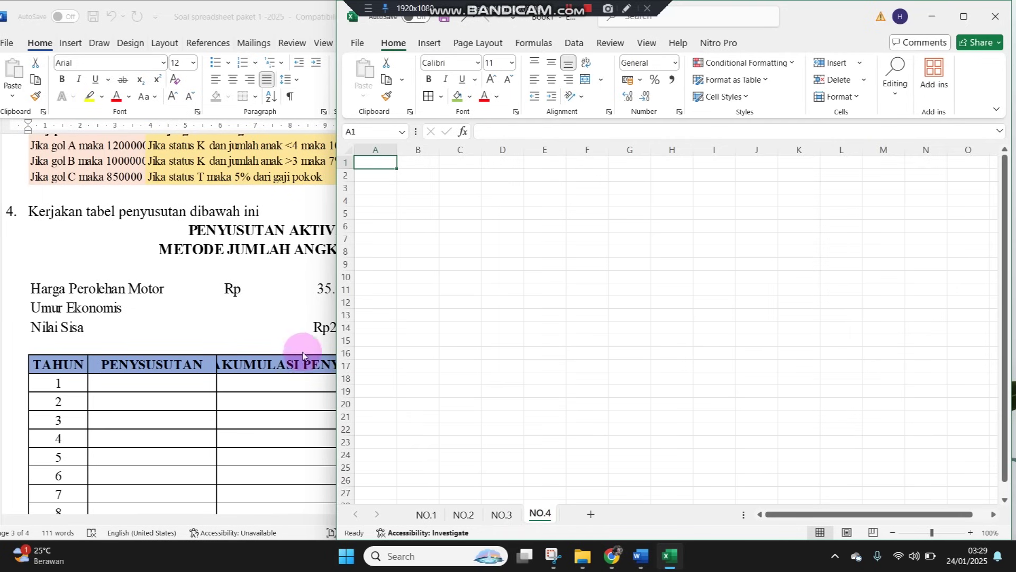
left_click_drag(336, 325, 427, 329)
left_click(970, 532)
left_click(970, 532)
left_click(970, 533)
left_click(970, 533)
left_click(970, 532)
left_click(970, 532)
left_click(970, 532)
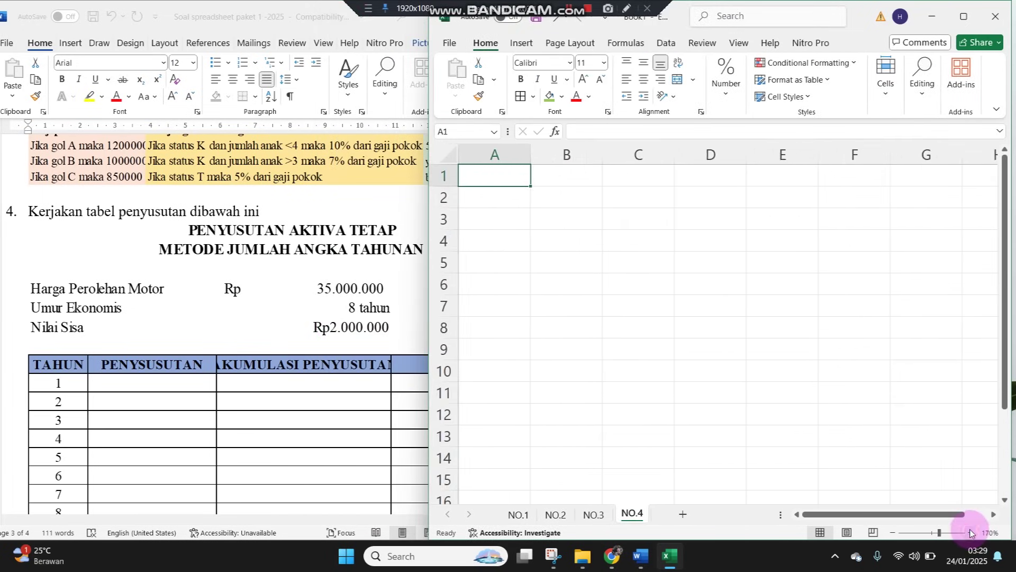
Type PENYUSUTAN AKTIVA TETAP in A1 and METODE JUMLAH ANGKA TAHUNAN in A2
type("PENYUSUTAN AK")
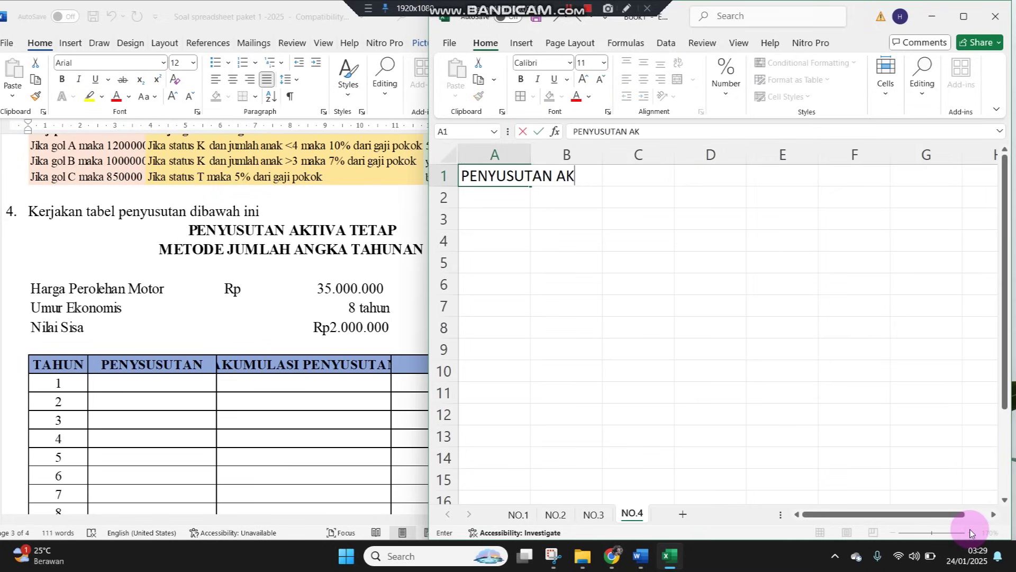
type("TIVA TETAP")
key("Return")
type("METODE J")
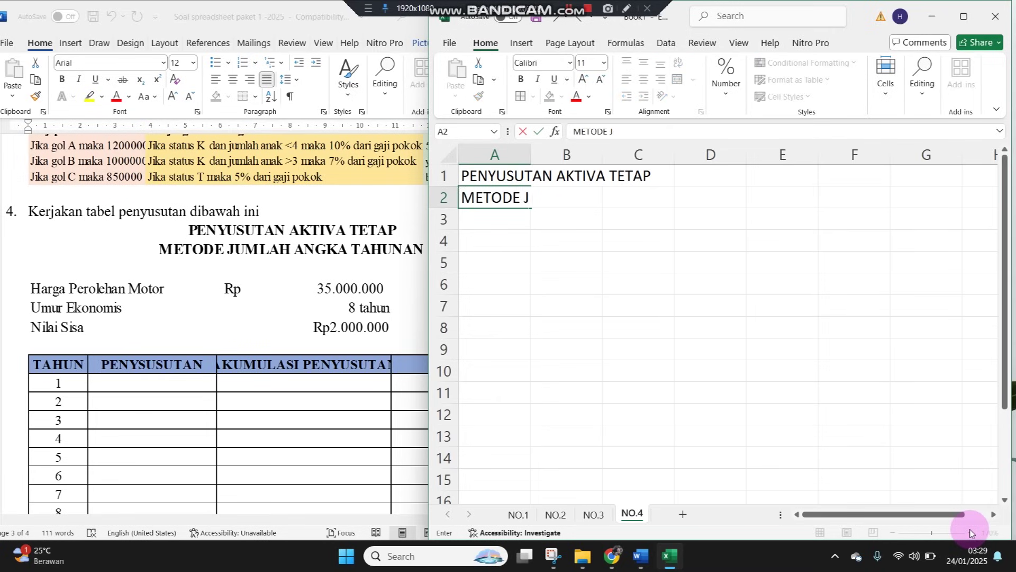
type("UMLAH ANGKA ")
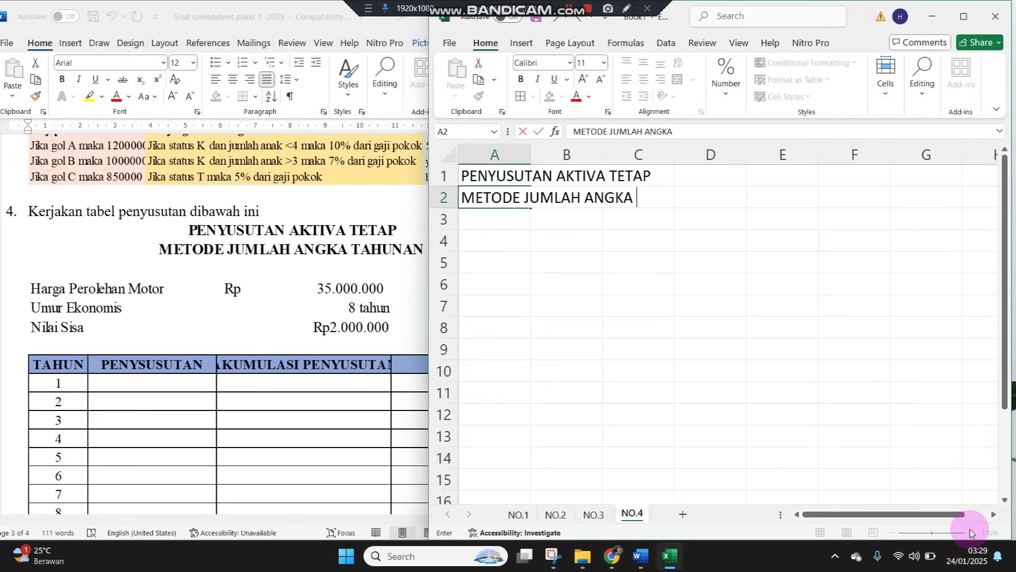
type("TAHUNAN")
key("Return")
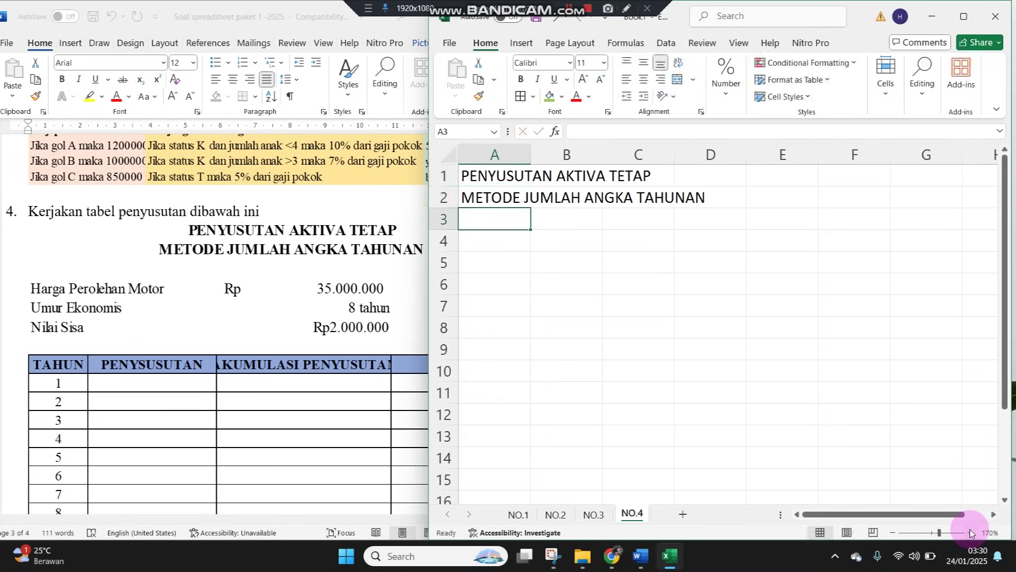
key("Return")
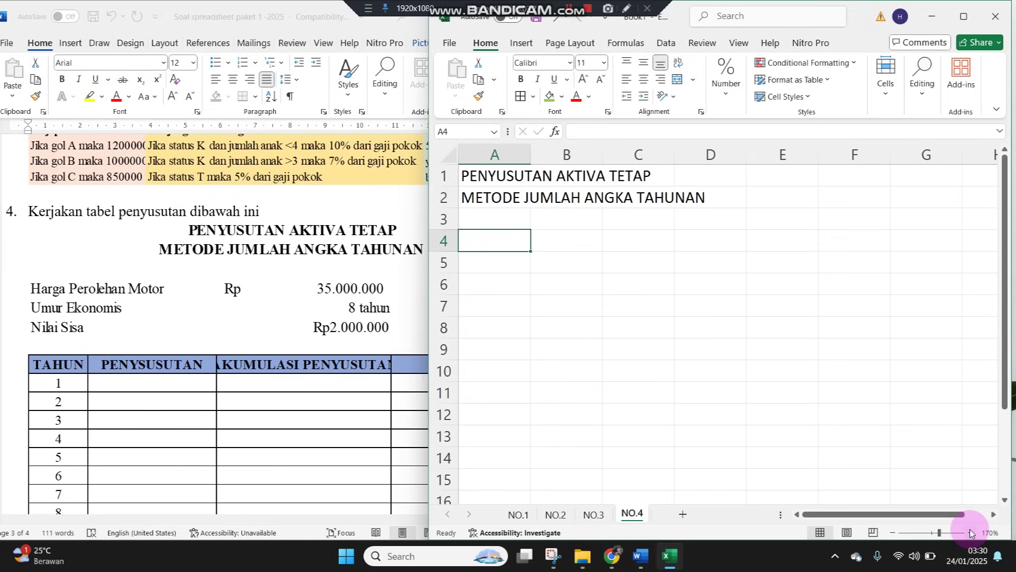
Enter the labels Harga Perolehan Motor, Umur Ekonomis and Nilai Sisa in A4:A6
type("Haa")
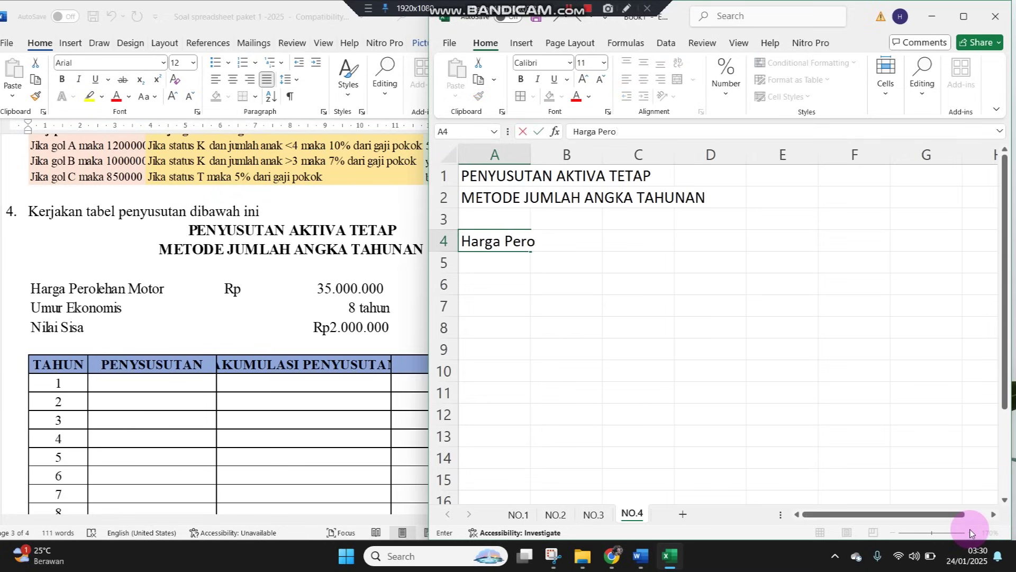
type("ga Perolehan Moto")
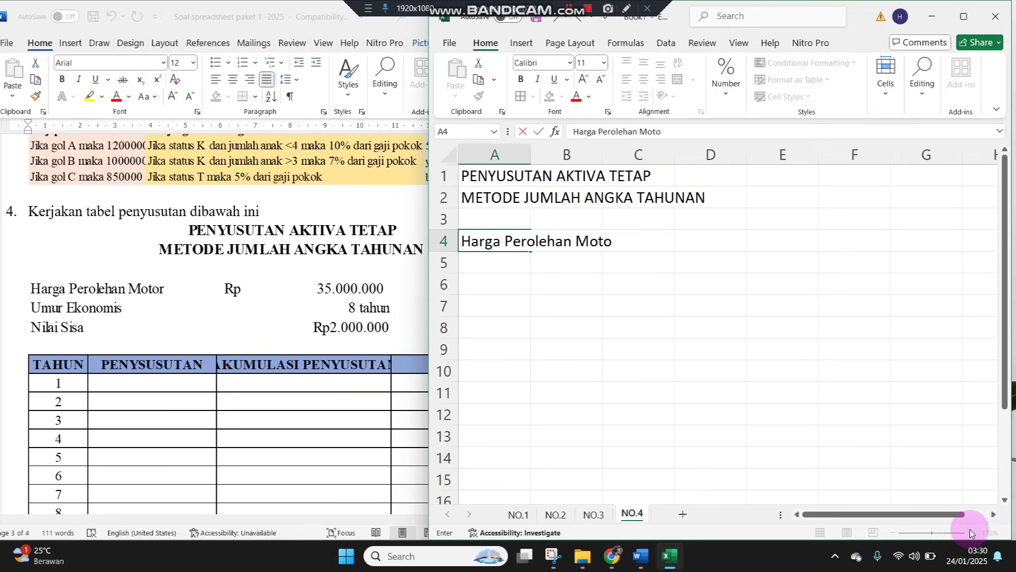
type("r")
key("Return")
type("Um")
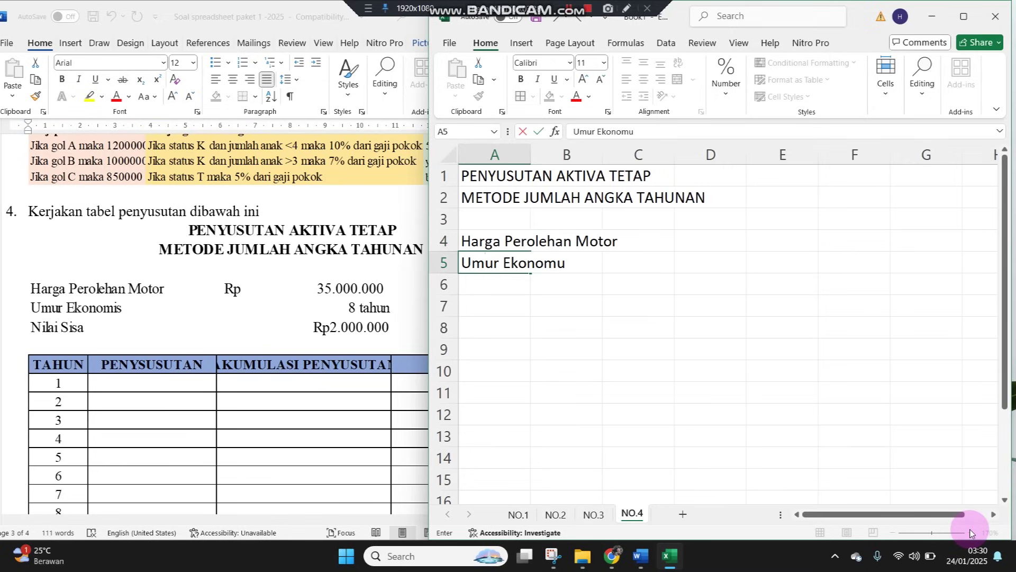
type("ur Ekonomis")
key("Return")
type("Nilai Sis")
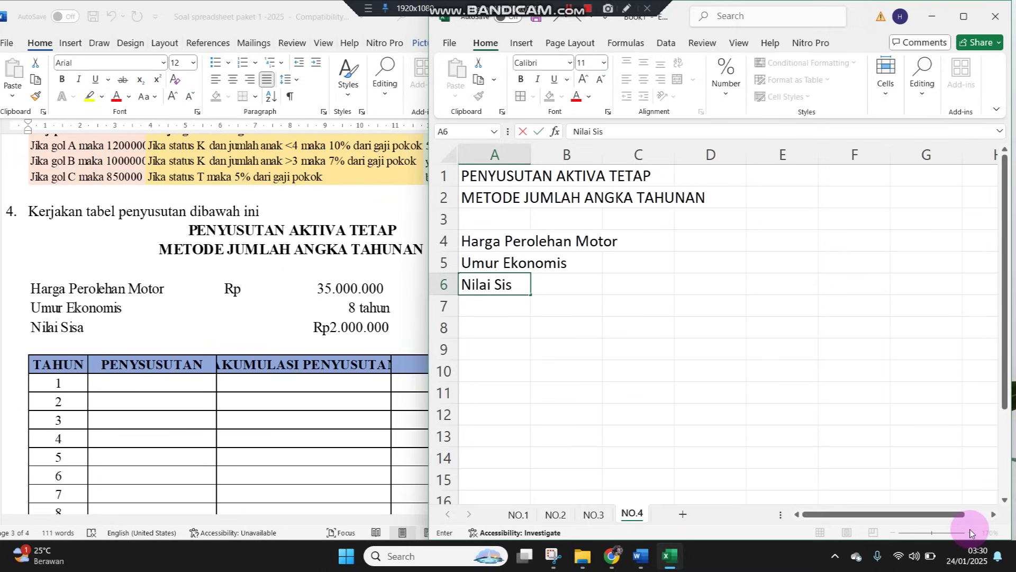
type("a")
key("Return")
key("Return")
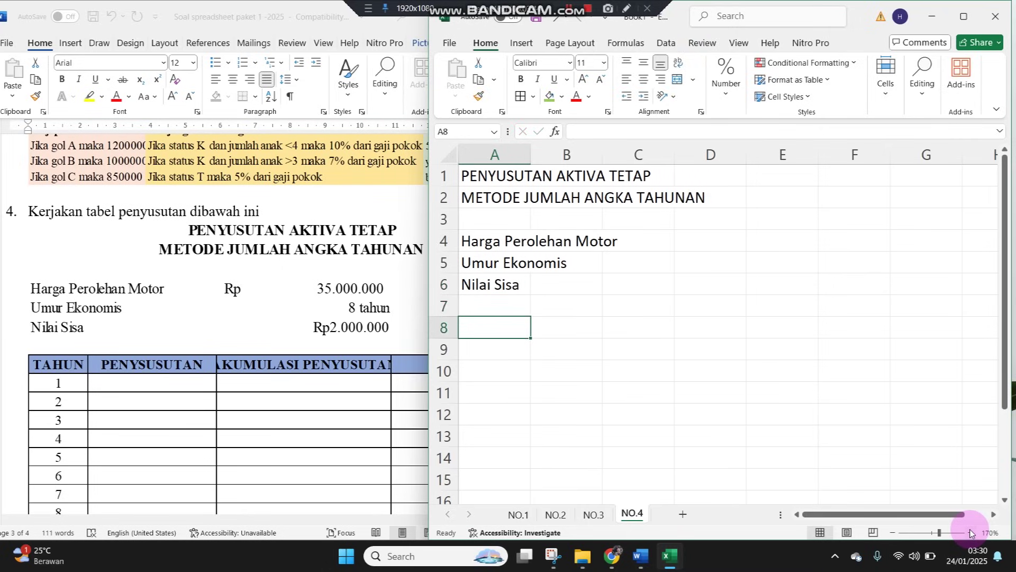
Type the headers Tahun, Penyusutan, Akumulasi Penyusutan and Nilai Sisa across A8:D8
type("Tahun")
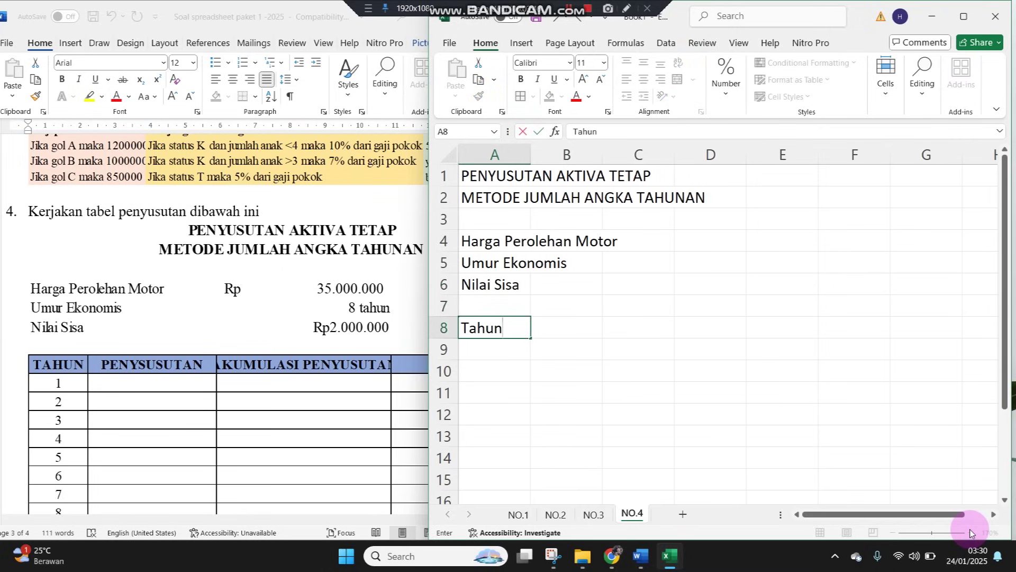
key("Tab")
type("Pe")
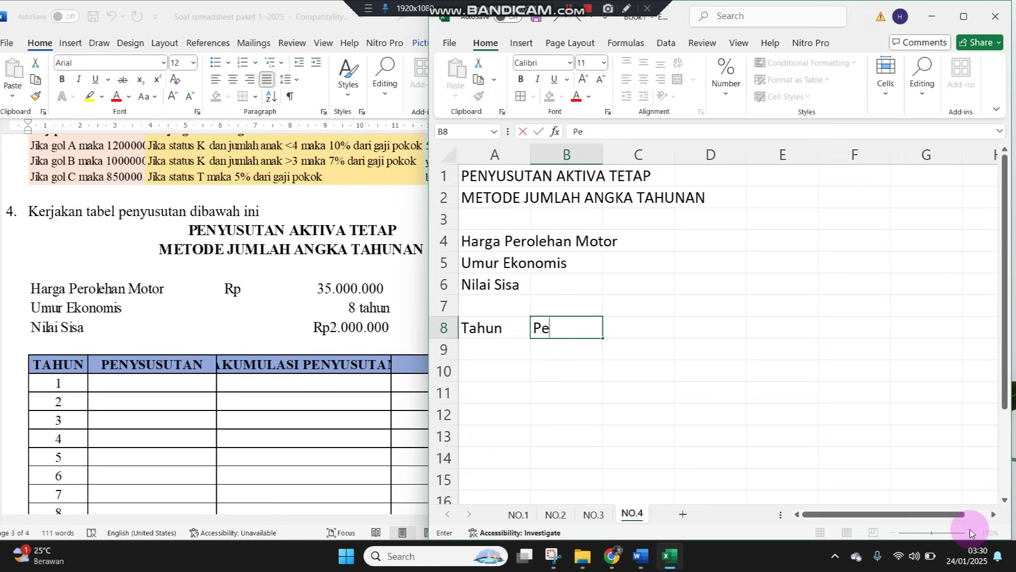
key("Tab")
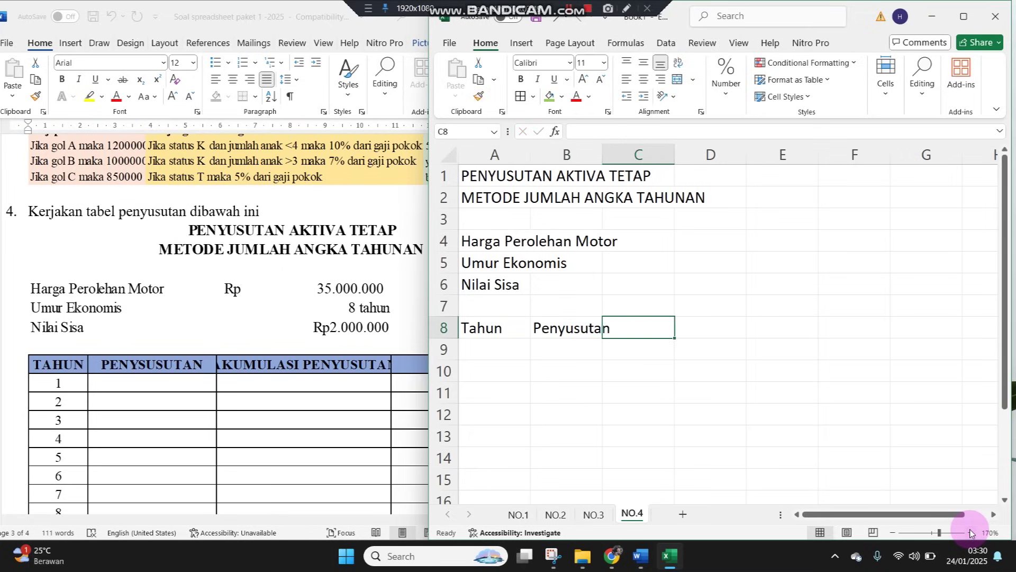
type("Akumulasi Penyusutan")
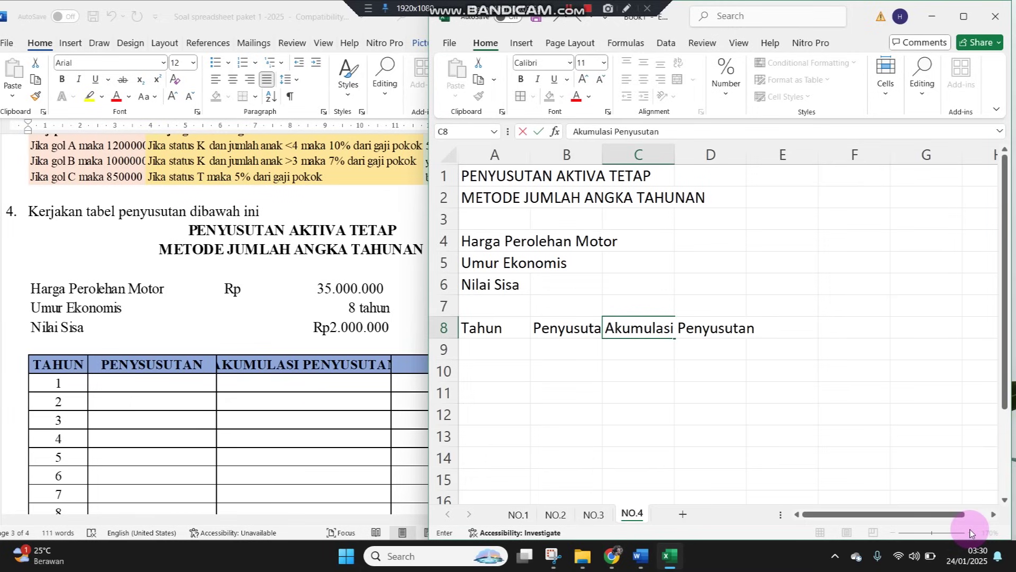
key("Return")
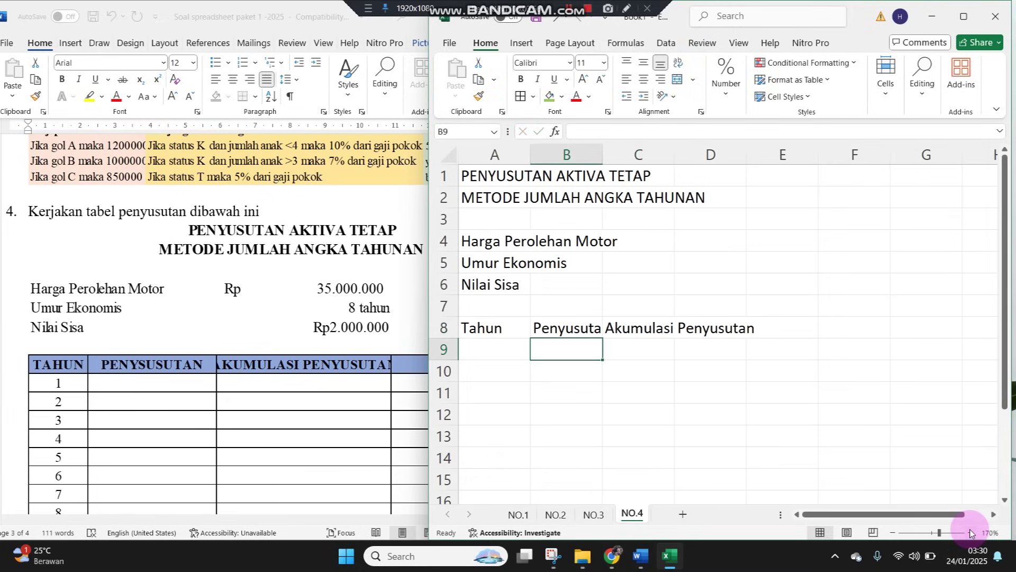
key("Up")
key("Right")
key("Right")
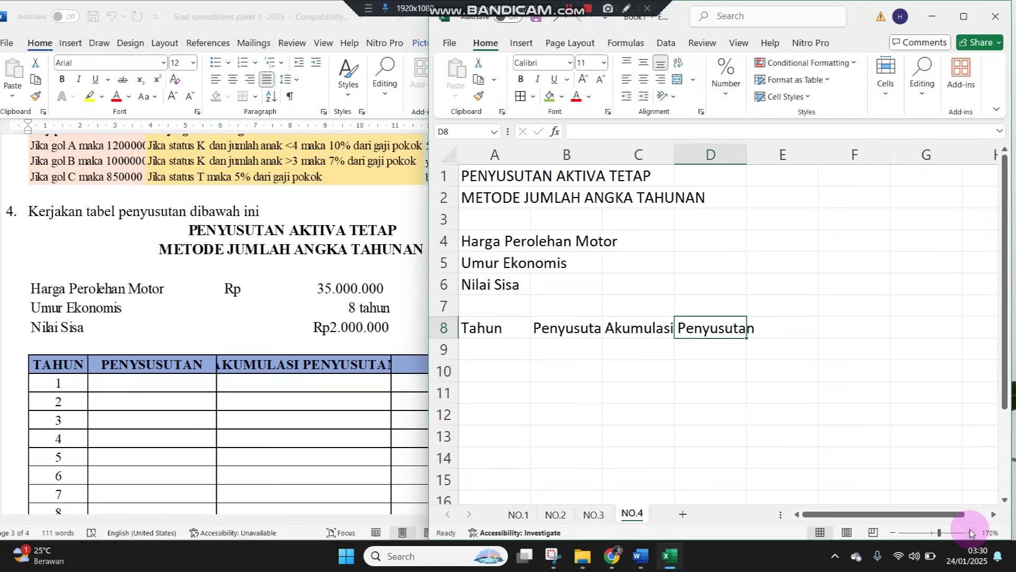
type("Nilai Sisa")
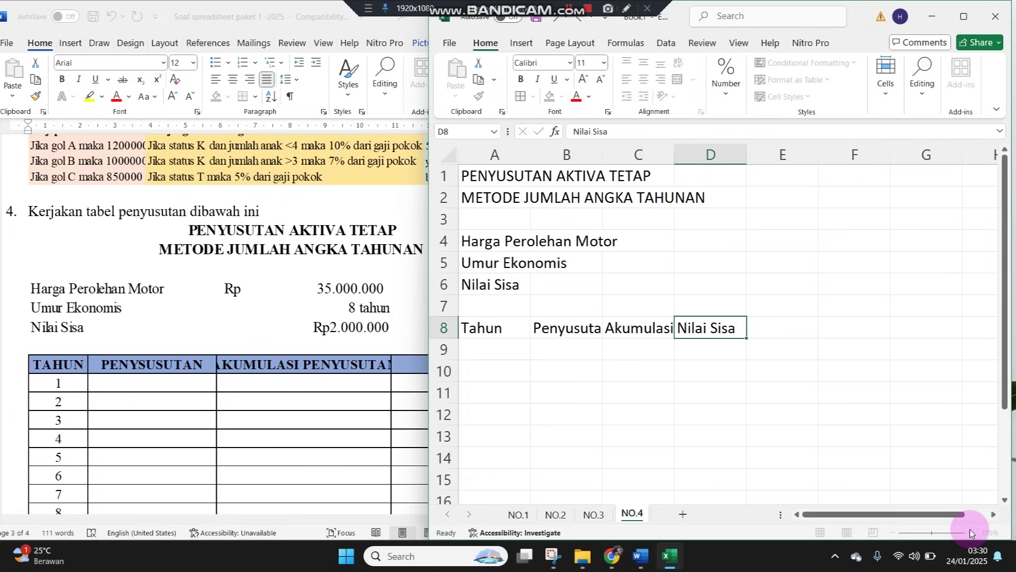
key("Return")
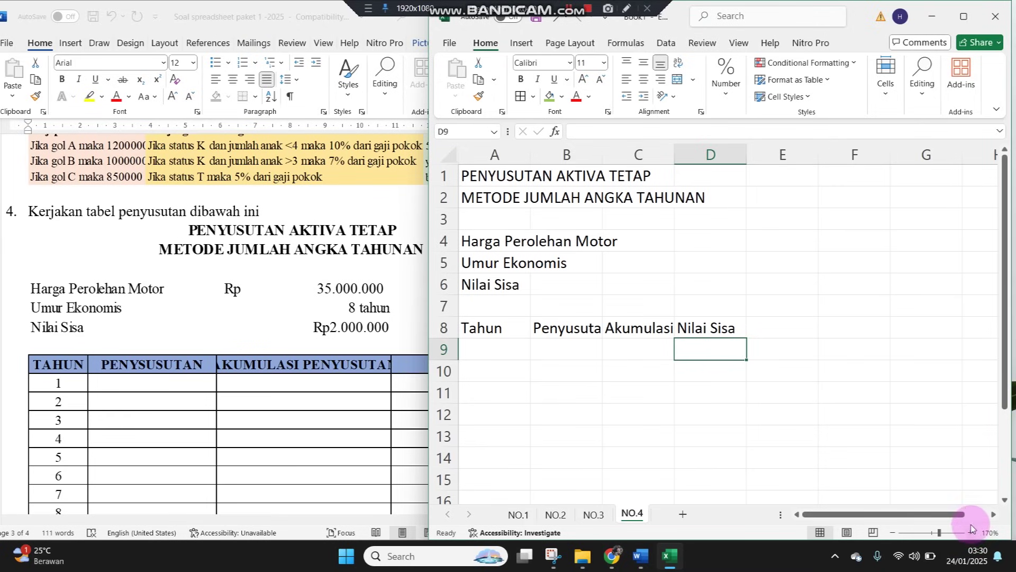
Autofit columns B through D to fit their headers
left_click_drag(593, 154, 708, 155)
double_click(676, 152)
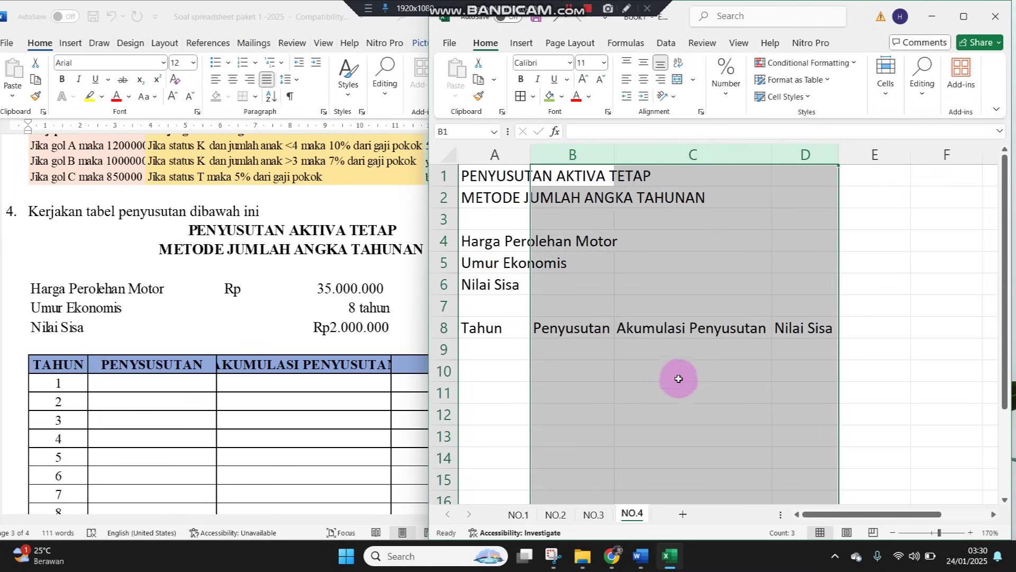
left_click(679, 389)
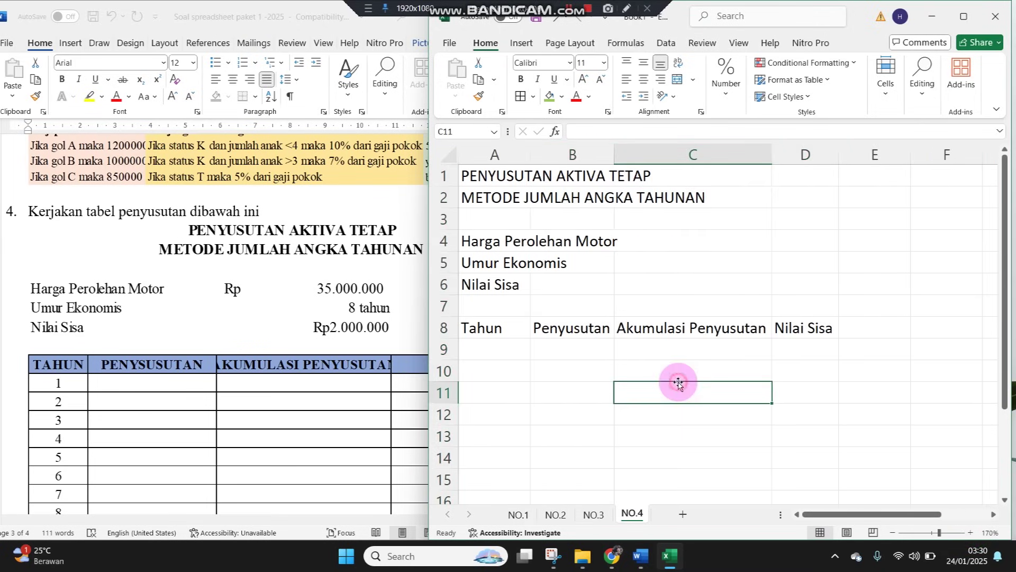
Number the years 1 to 8 down A9:A16
left_click(484, 347)
left_click(157, 385)
scroll(171, 427, "down", 2)
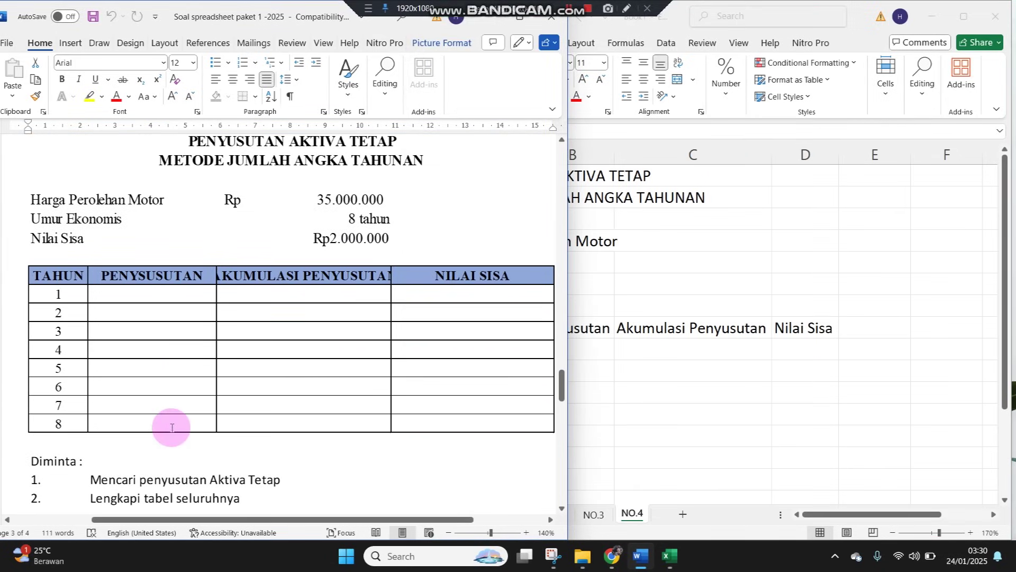
left_click(728, 286)
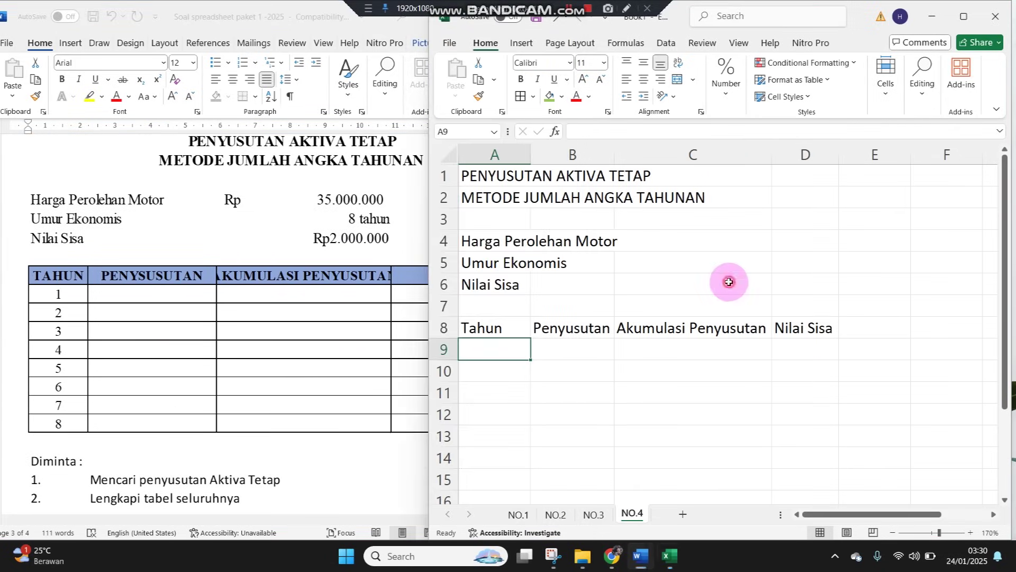
type("1")
key("Return")
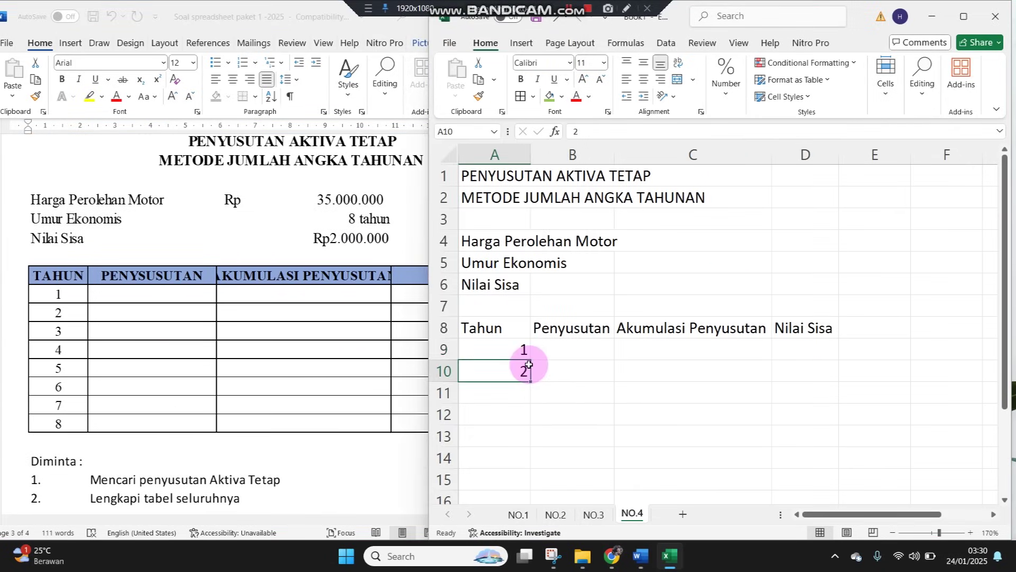
type("2")
key("Return")
left_click_drag(526, 351, 502, 444)
scroll(532, 407, "up", 1)
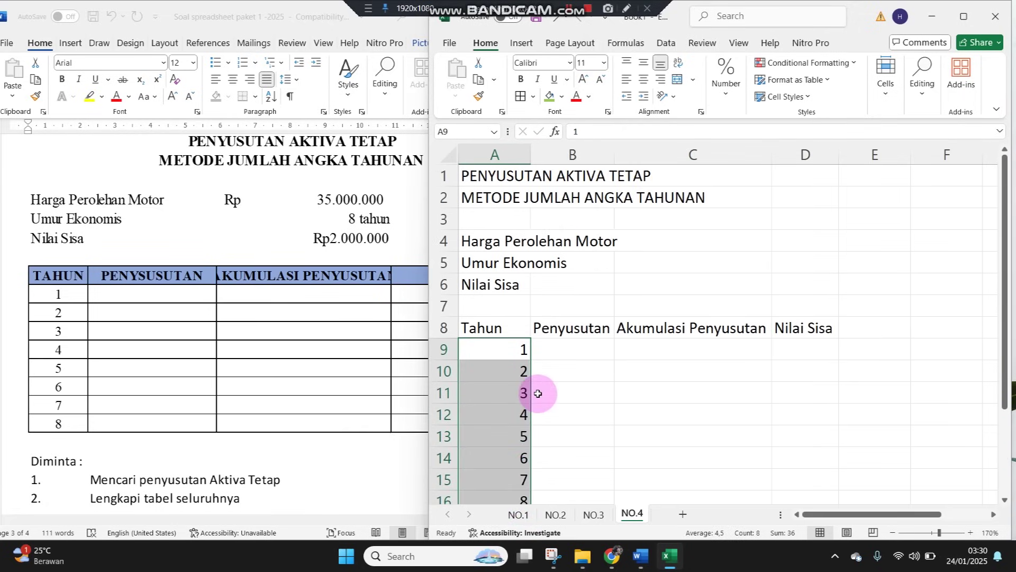
left_click(651, 241)
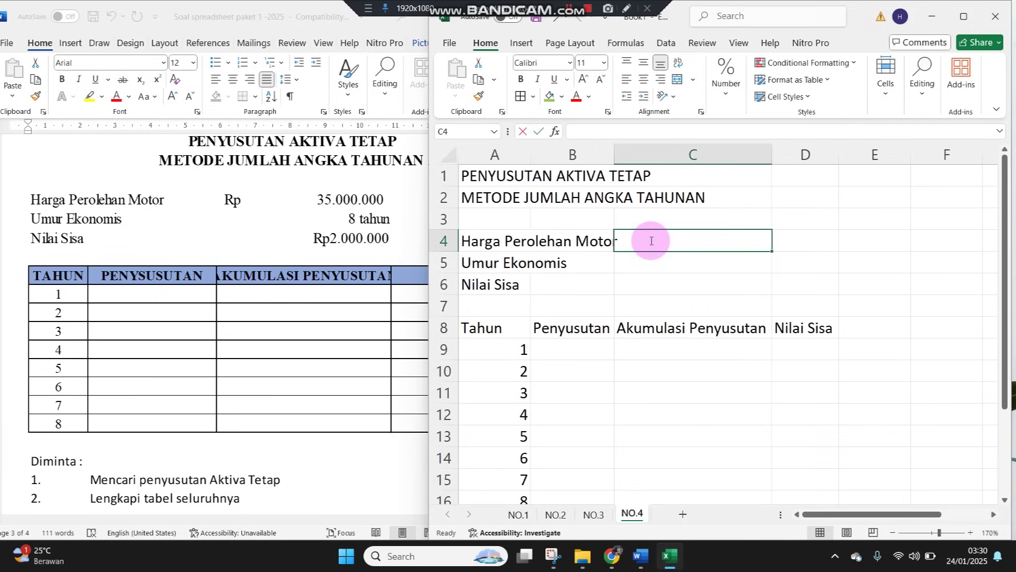
Enter 35000000, 8 and 2000000 in C4, C5 and C6
type("35000000")
key("Return")
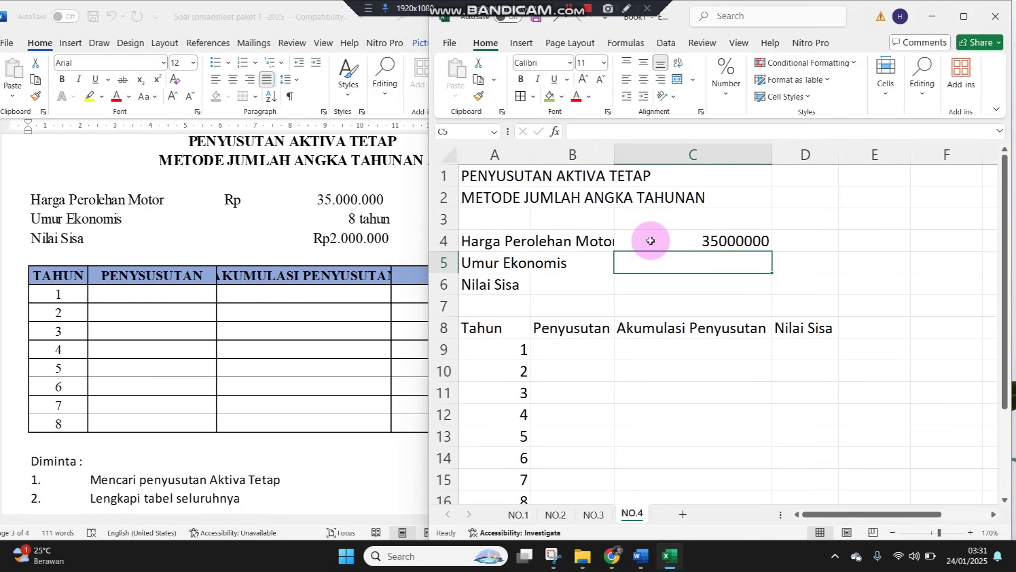
type("8")
key("Return")
type("2")
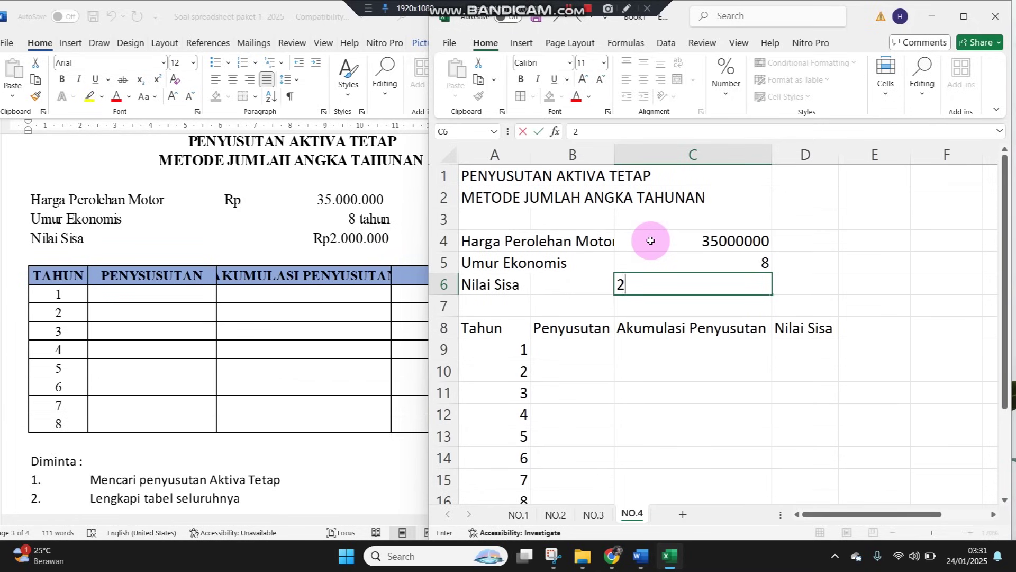
type("000000")
key("Return")
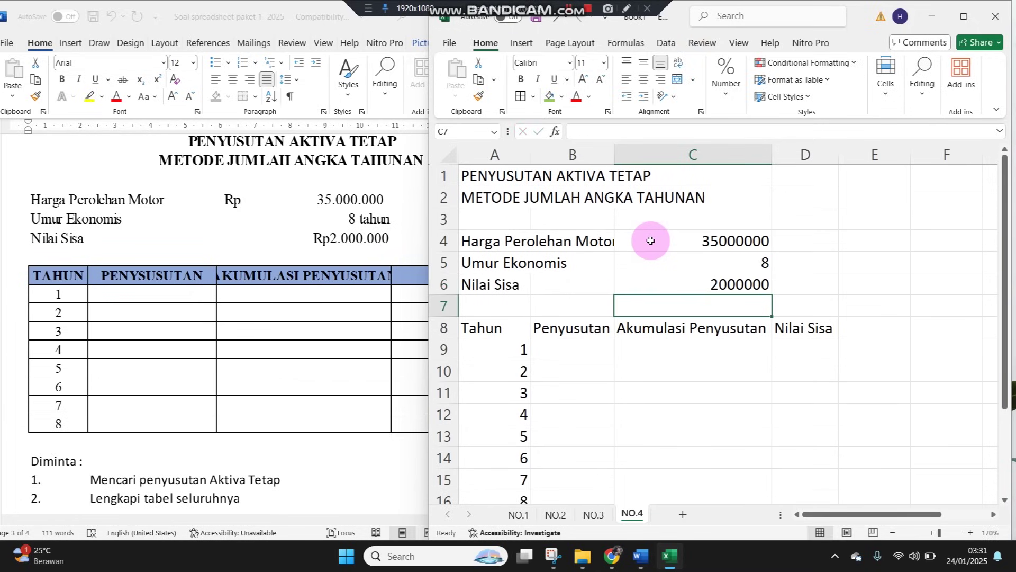
Format C4 and C6 as Rupiah Accounting with no decimals, and widen column B
left_click(650, 240)
left_click(659, 295, "ctrl")
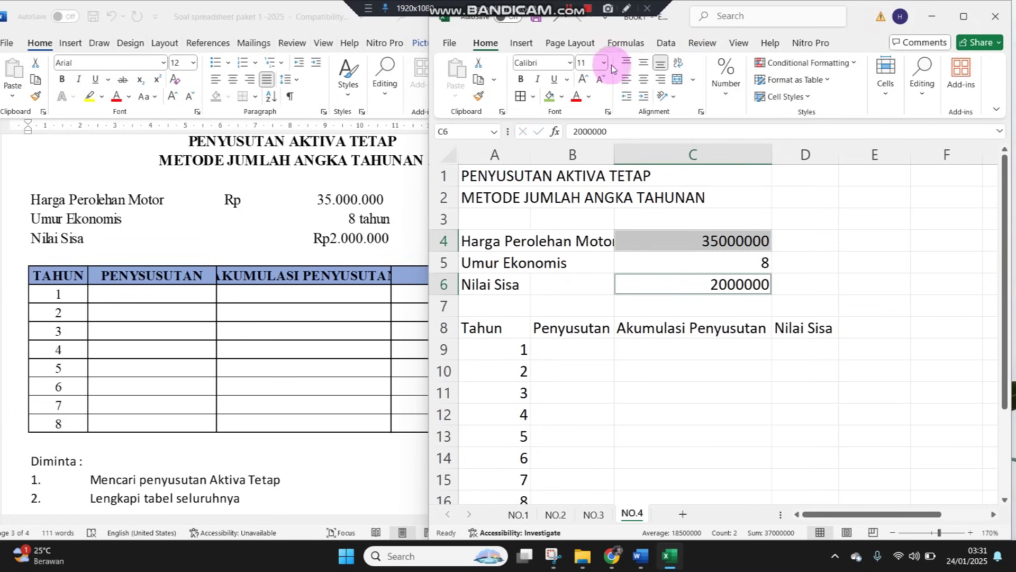
left_click(727, 85)
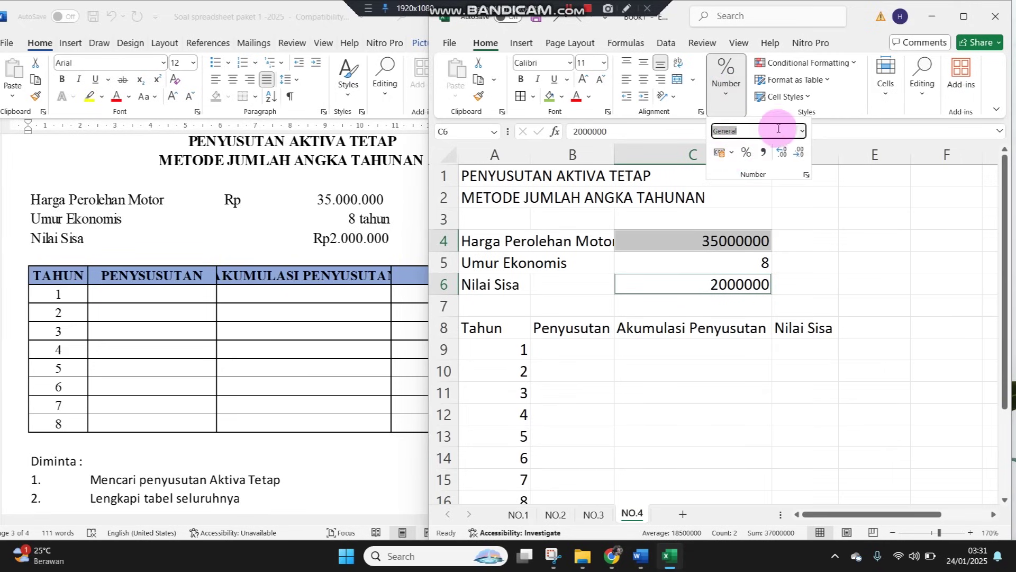
left_click(802, 131)
left_click(768, 250)
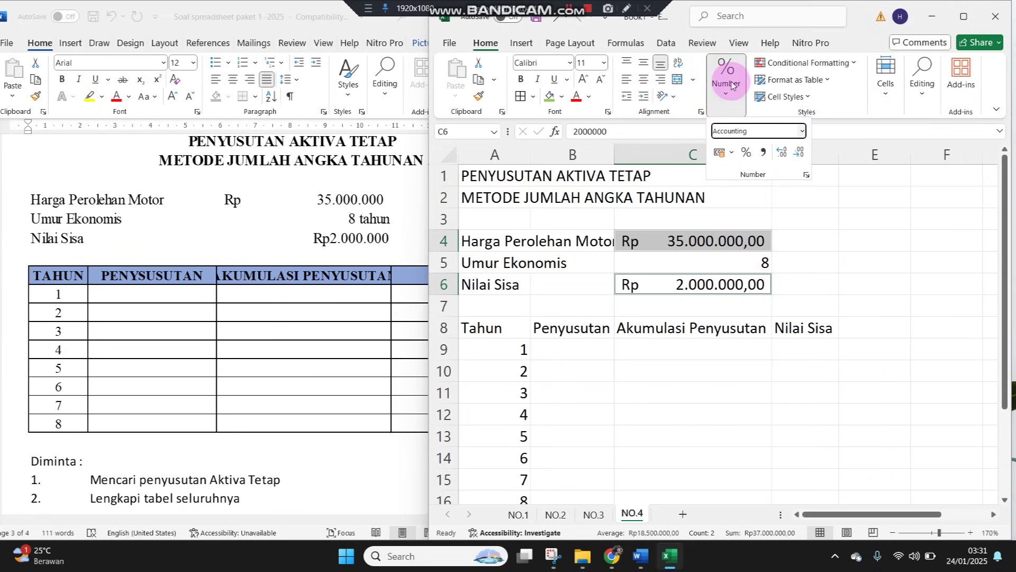
left_click(799, 152)
left_click(799, 153)
left_click(731, 268)
left_click(640, 256)
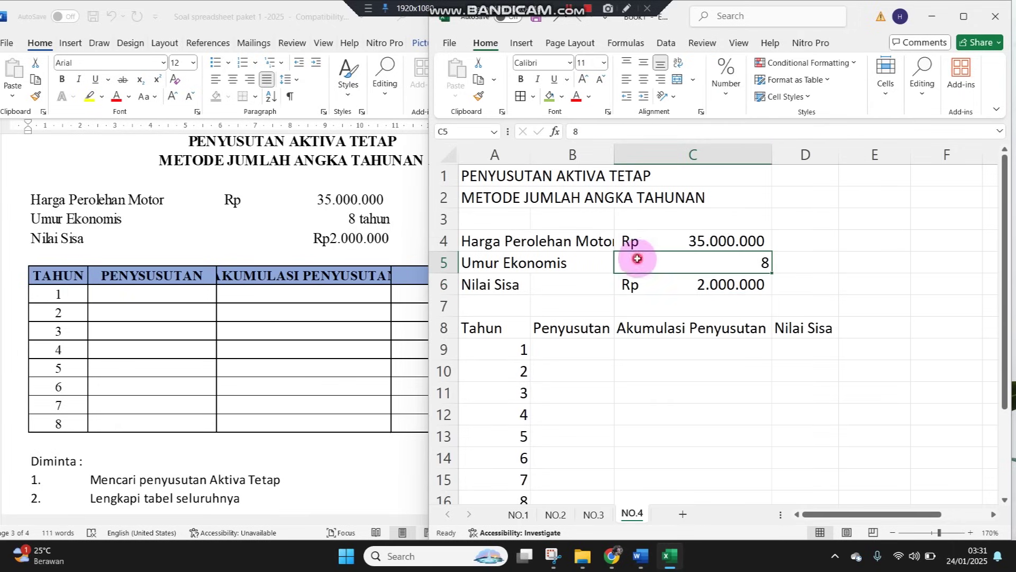
left_click_drag(616, 157, 653, 153)
Apply All Borders to the year table A8:D16
left_click_drag(518, 323, 826, 492)
left_click(520, 96)
left_click(716, 372)
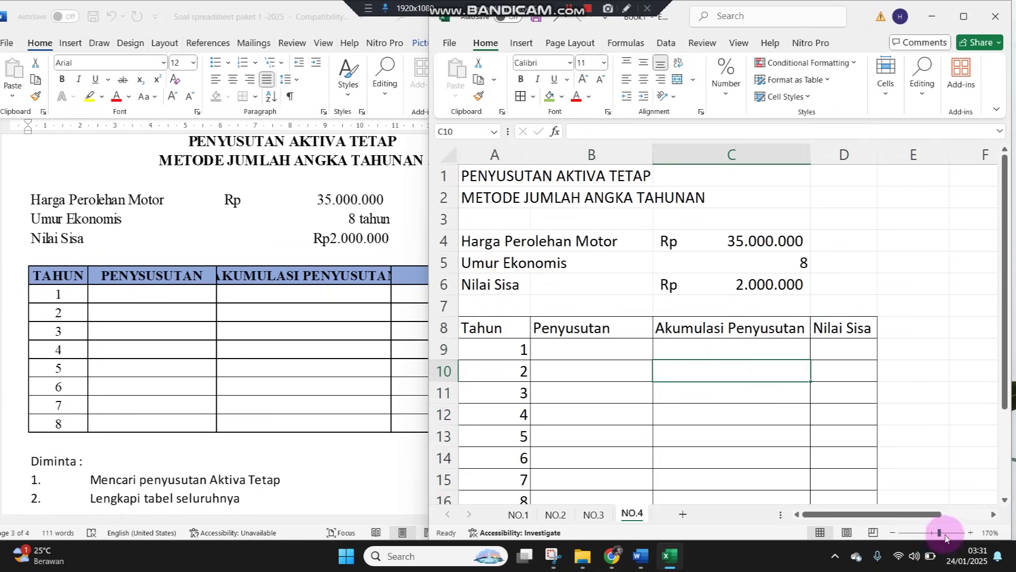
Zoom to 200% and Merge & Center the titles across A1:D1 and A2:D2
left_click(968, 534)
left_click(968, 533)
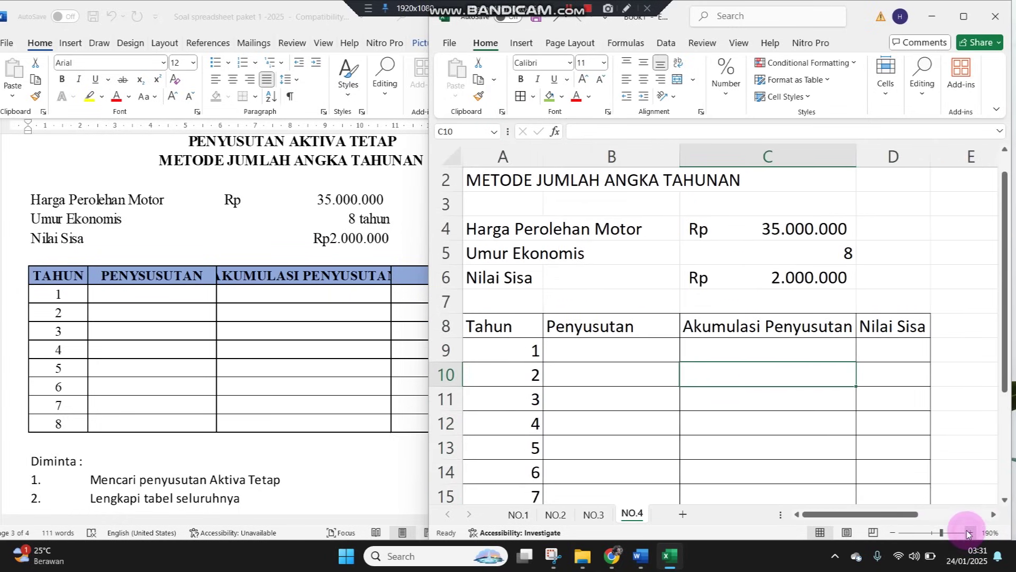
left_click(968, 531)
scroll(647, 340, "up", 1)
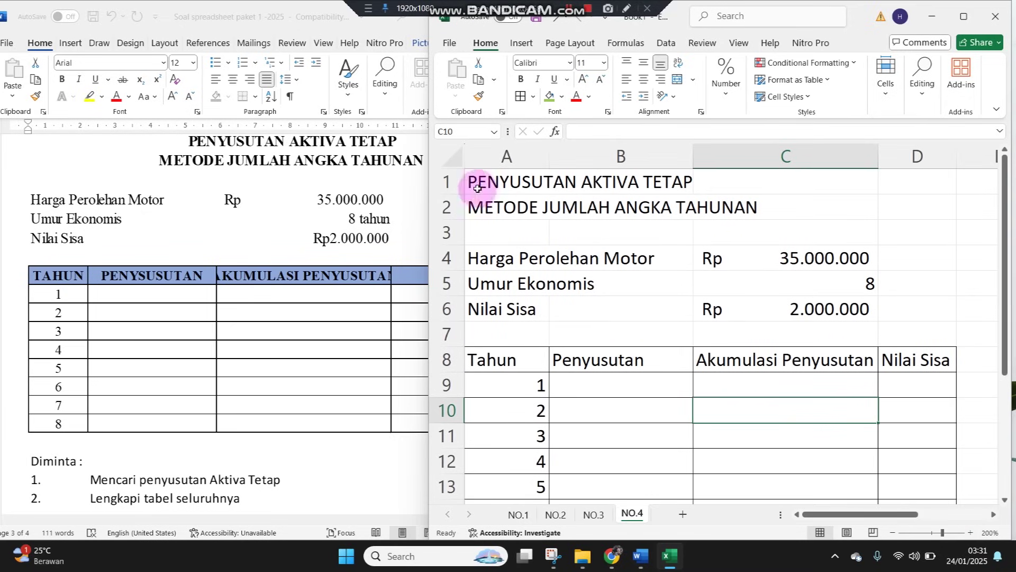
left_click_drag(471, 179, 928, 178)
left_click(677, 79)
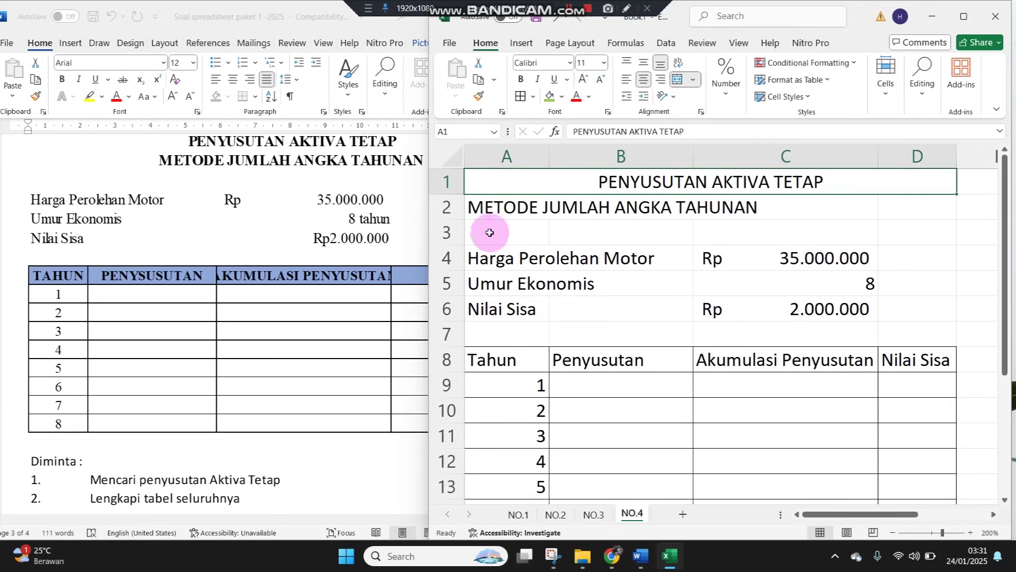
left_click(486, 204)
left_click_drag(486, 204, 895, 216)
left_click(677, 79)
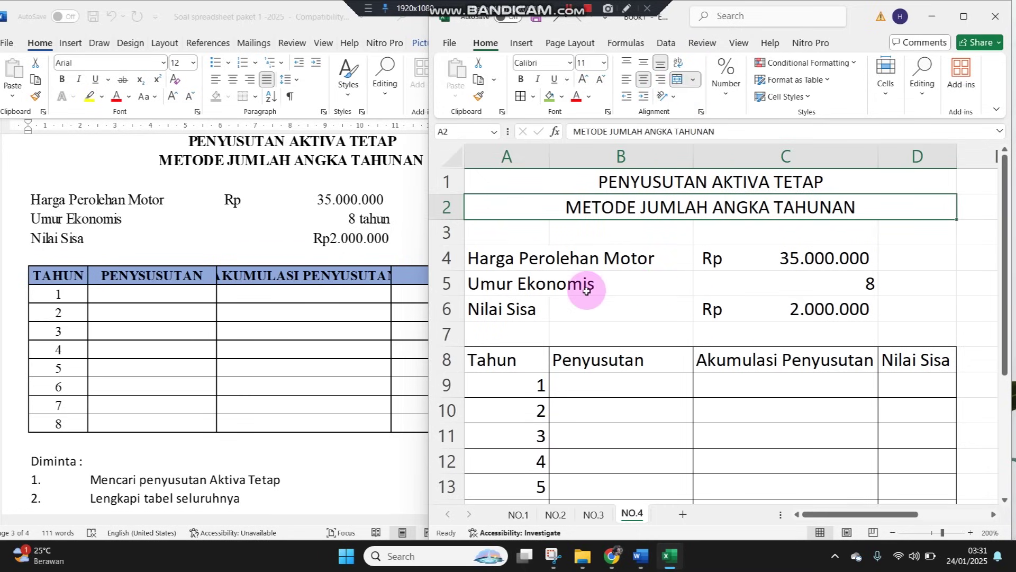
Bold the header row 8 and centre the year numbers in A9:A16
left_click(446, 359)
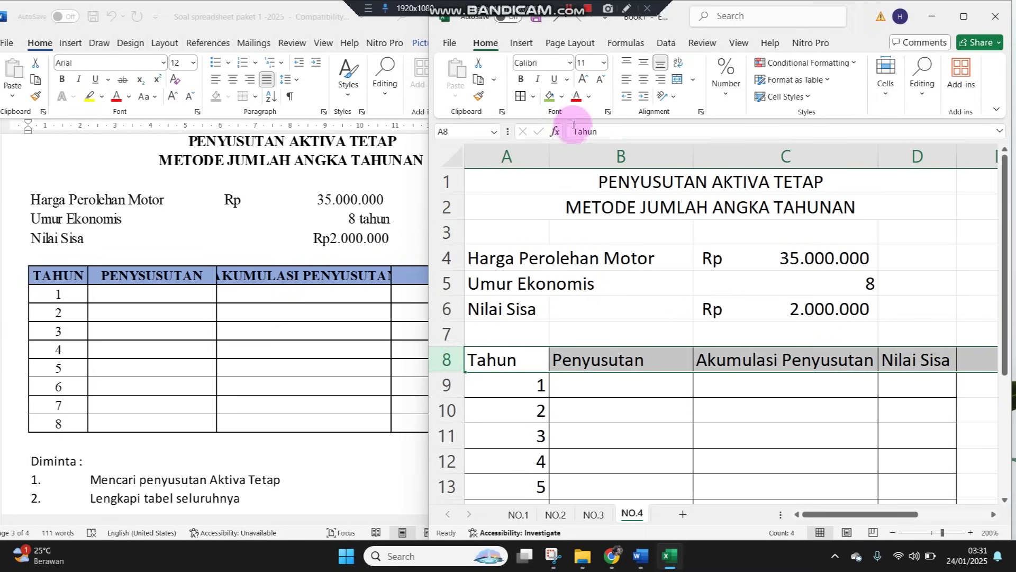
left_click(520, 79)
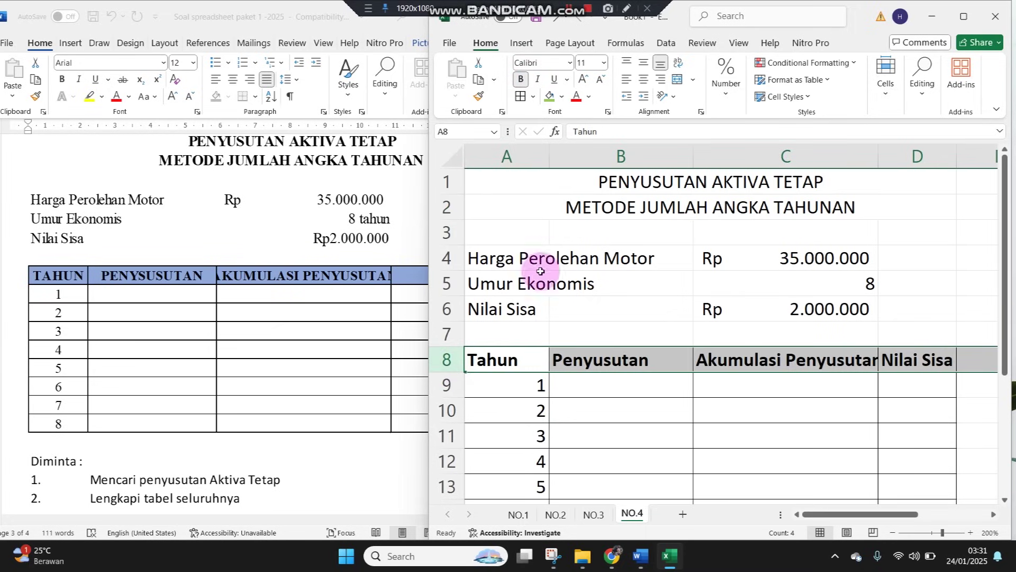
left_click(510, 359)
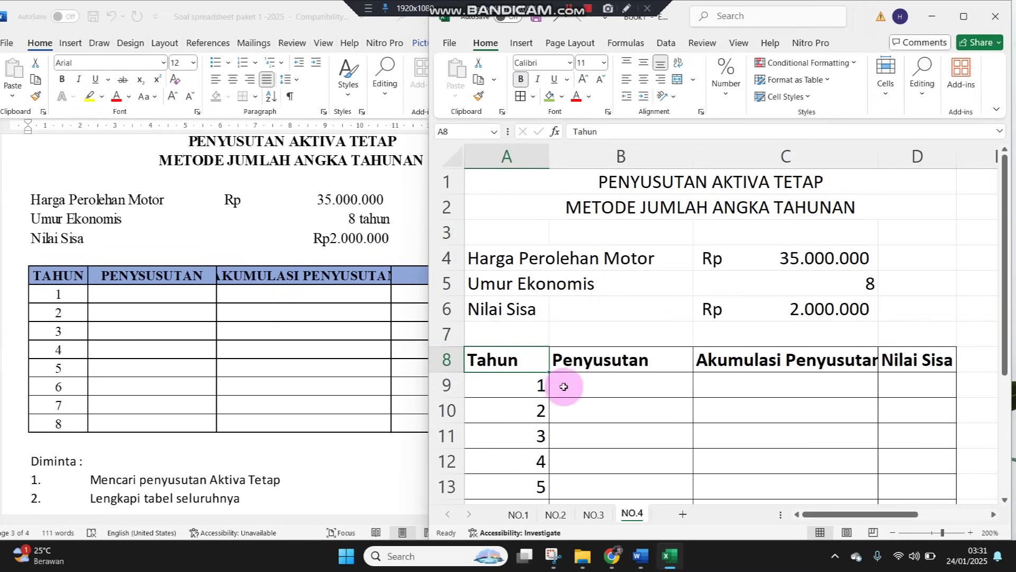
left_click_drag(527, 380, 517, 470)
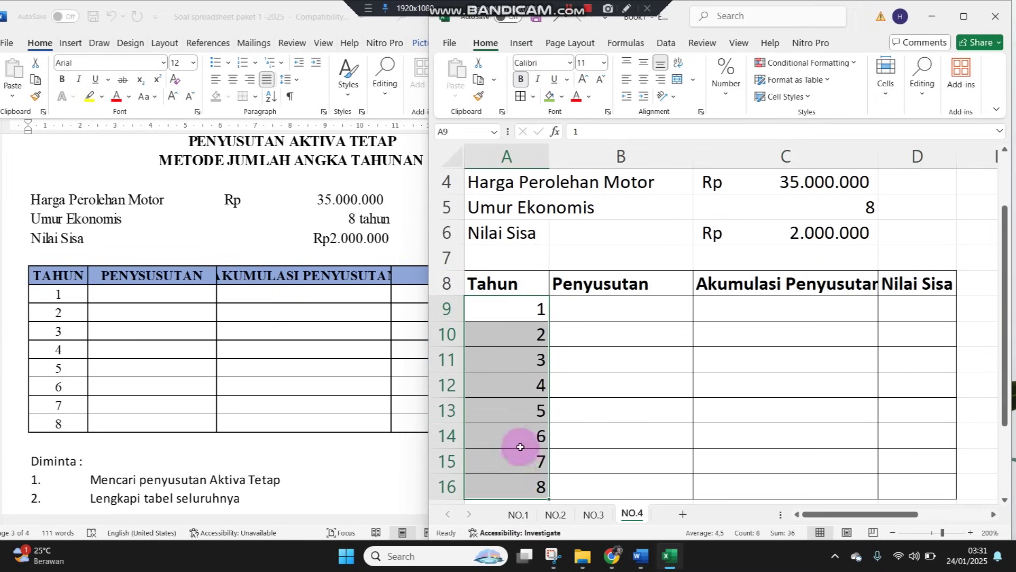
left_click(643, 79)
Centre the column headers in row 8
left_click(571, 288)
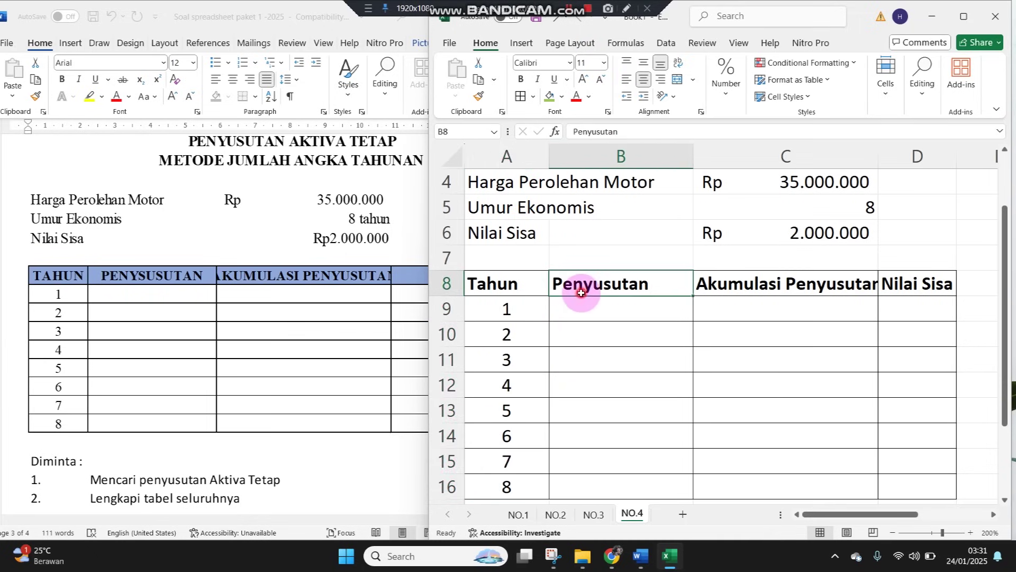
scroll(594, 359, "up", 2)
left_click(587, 384)
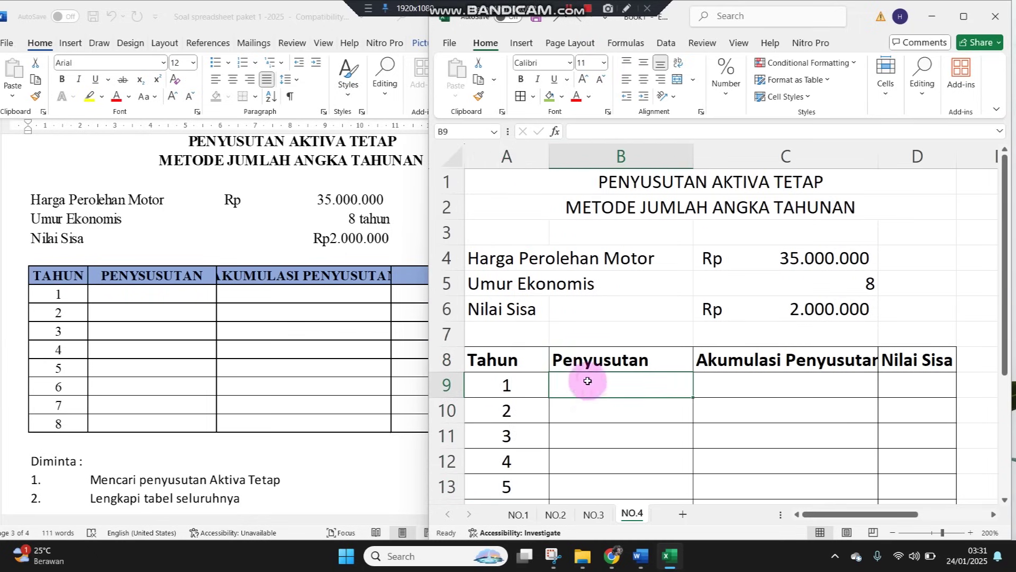
left_click(446, 361)
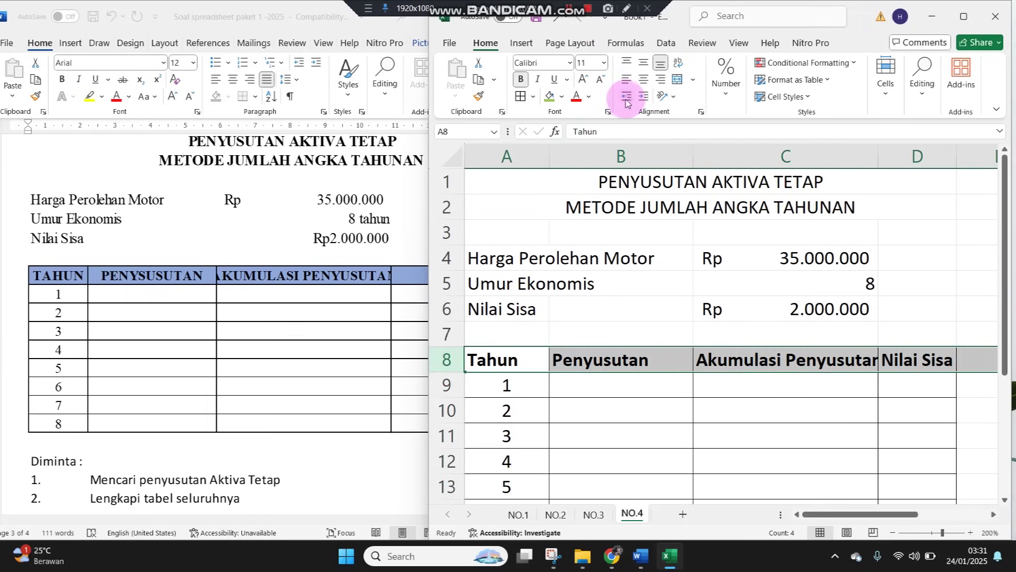
left_click(642, 81)
left_click(613, 382)
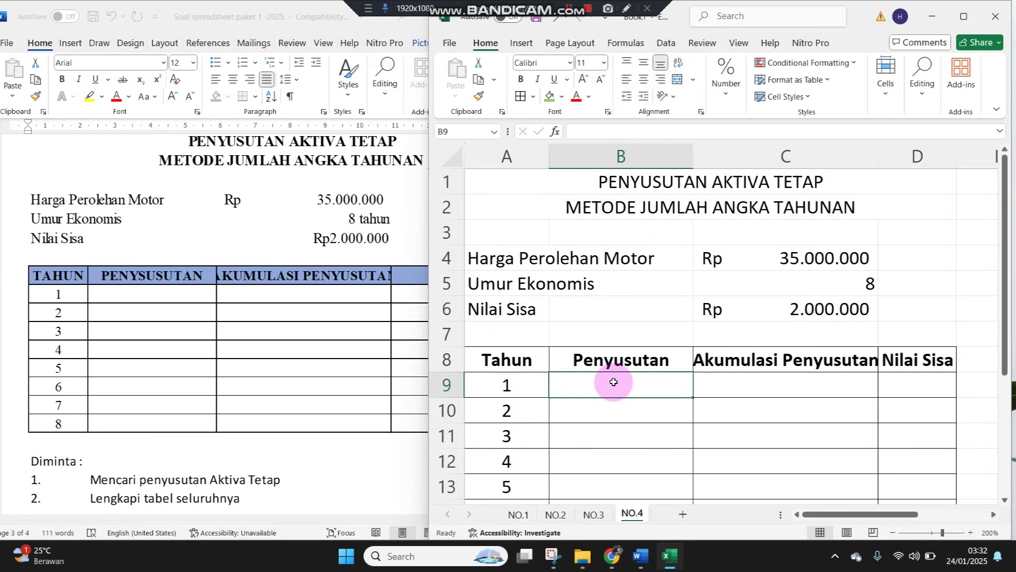
Start =SYD( in B9 with C4 locked as $C$4 for the cost
type("=")
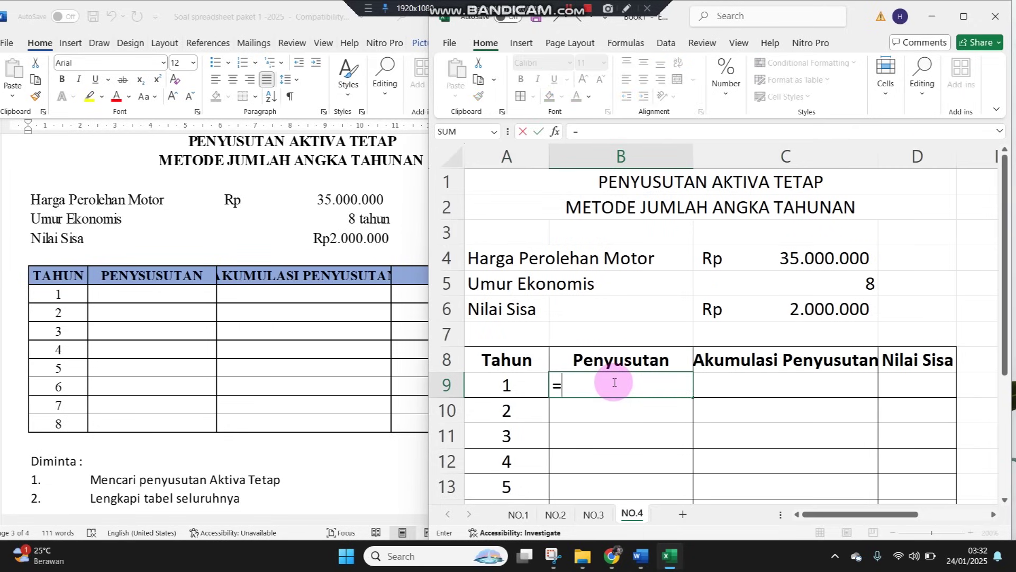
type("sy")
key("BackSpace")
key("BackSpace")
key("BackSpace")
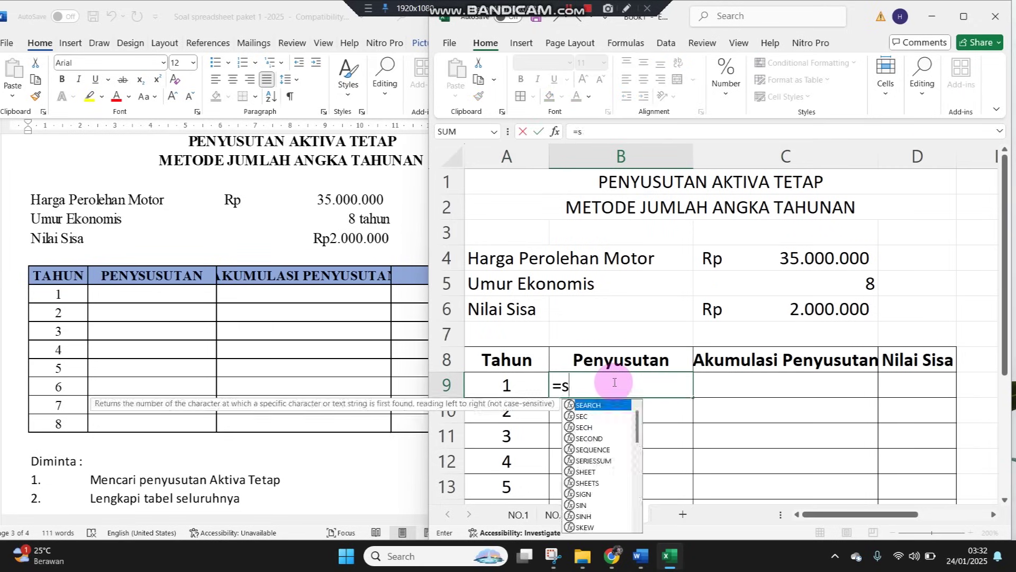
type("=SYD")
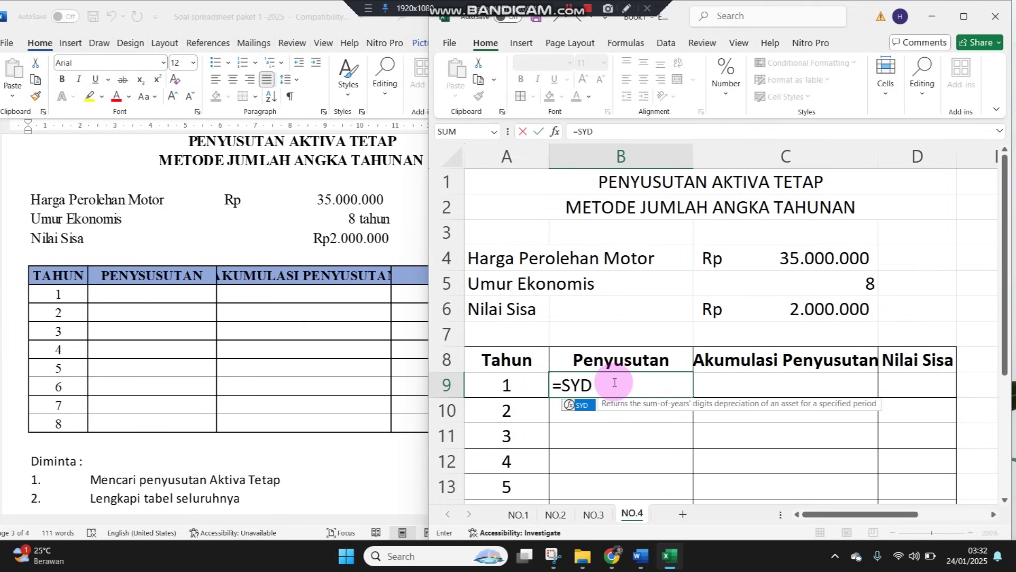
type("(")
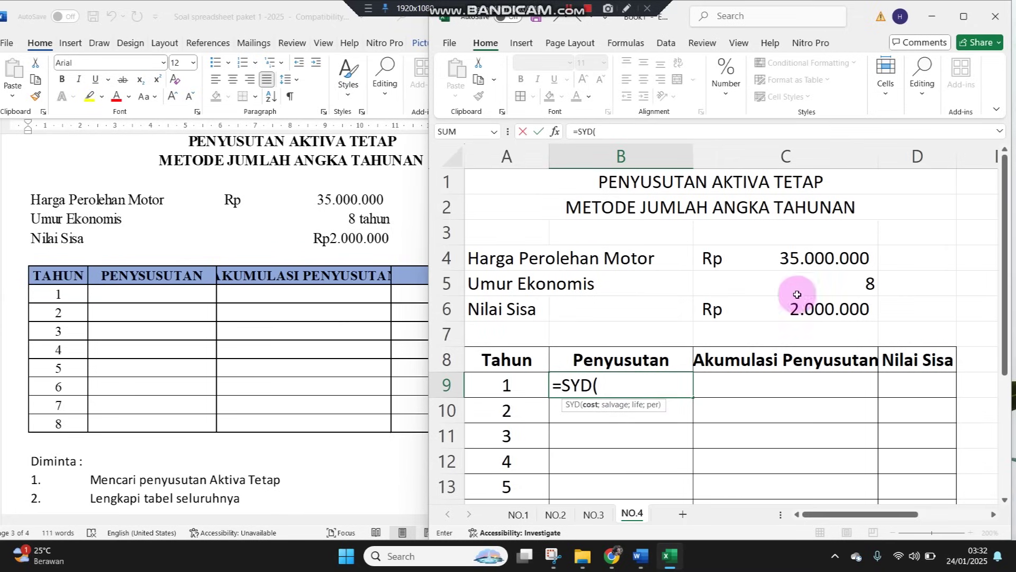
left_click(805, 262)
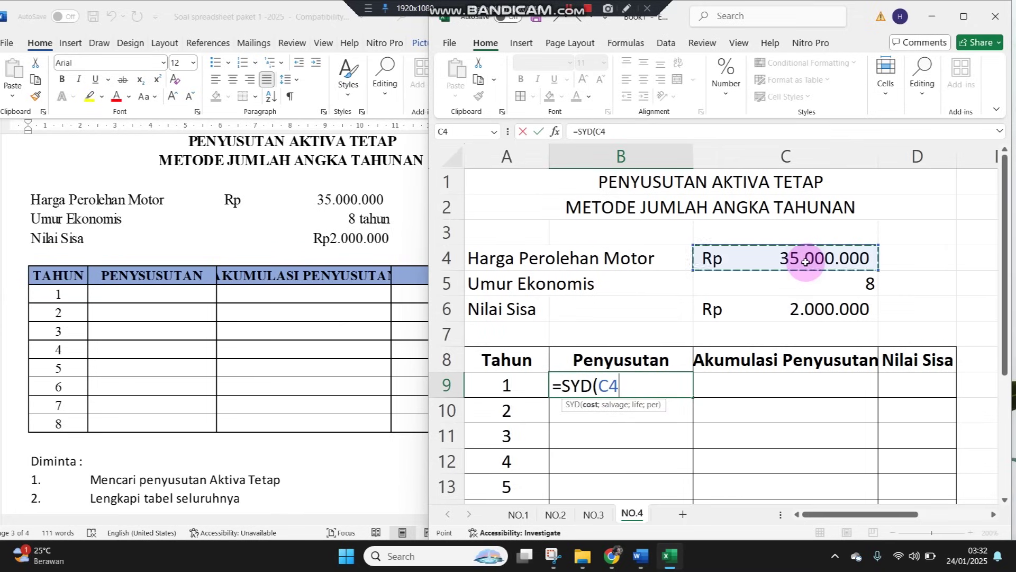
key("F4")
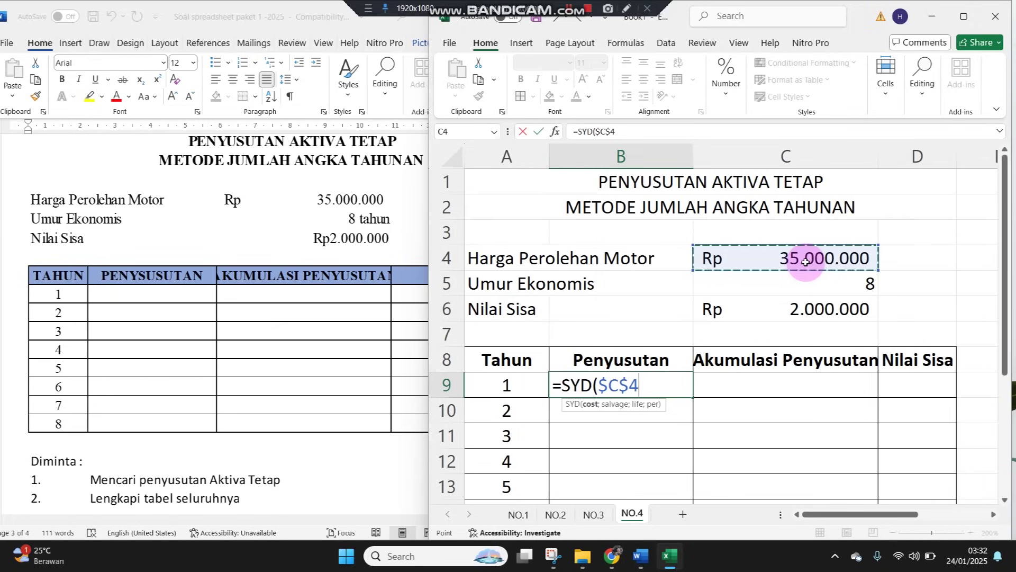
Complete =SYD($C$4;$C$6;$C$5;A9) in B9, giving Rp7.333.333,33, and copy it
type(";")
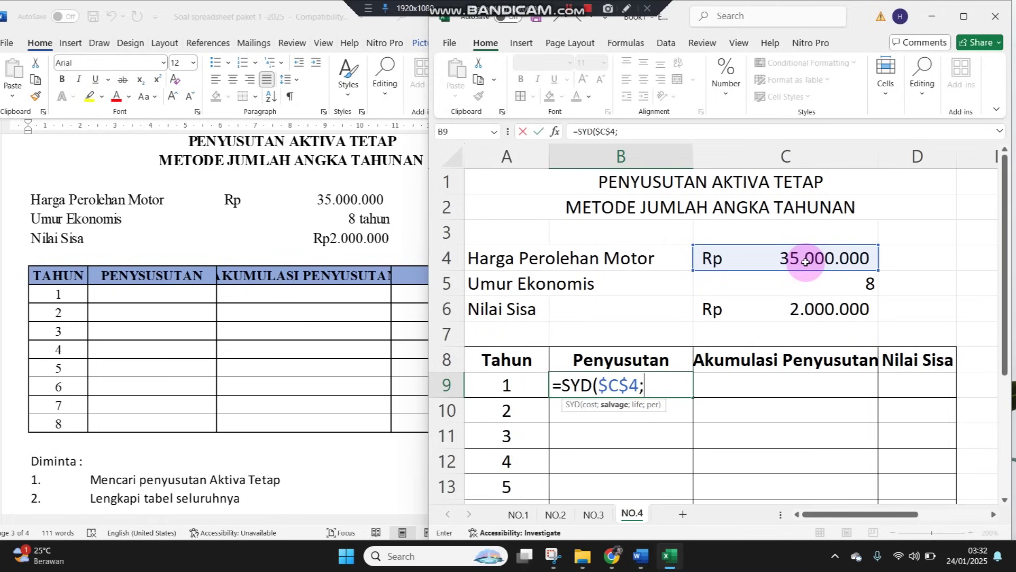
left_click(831, 308)
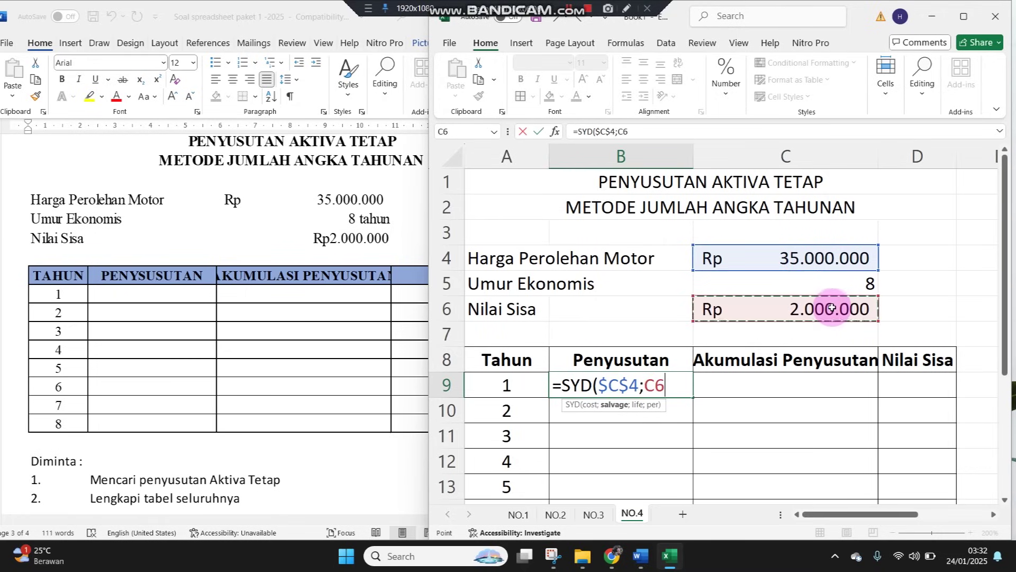
key("F4")
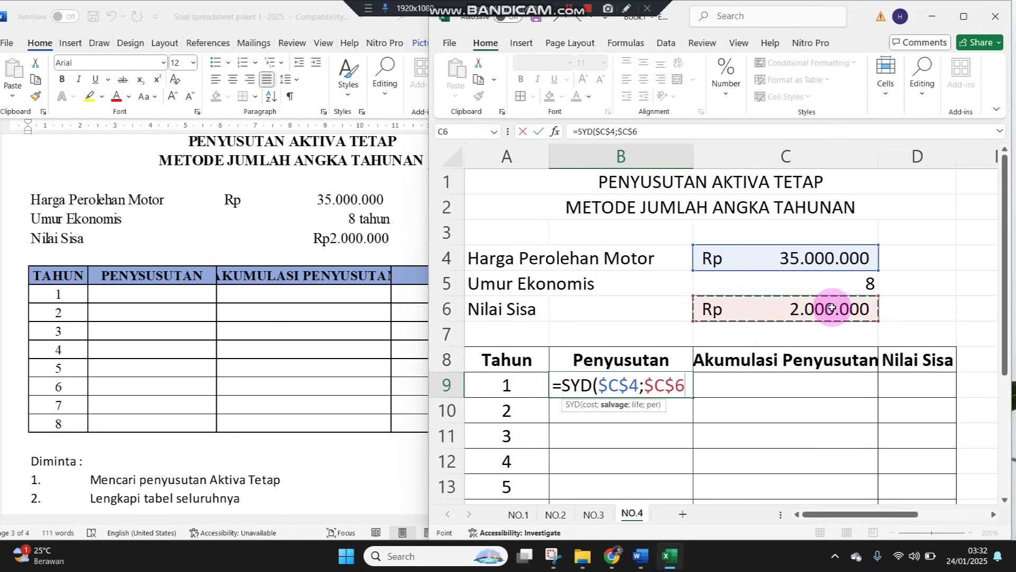
type(";")
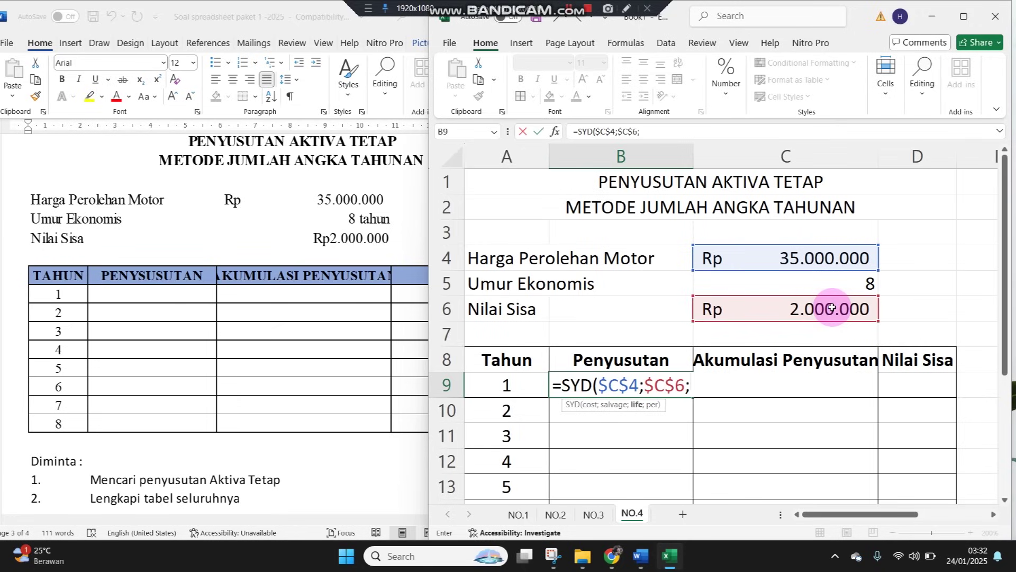
left_click(862, 284)
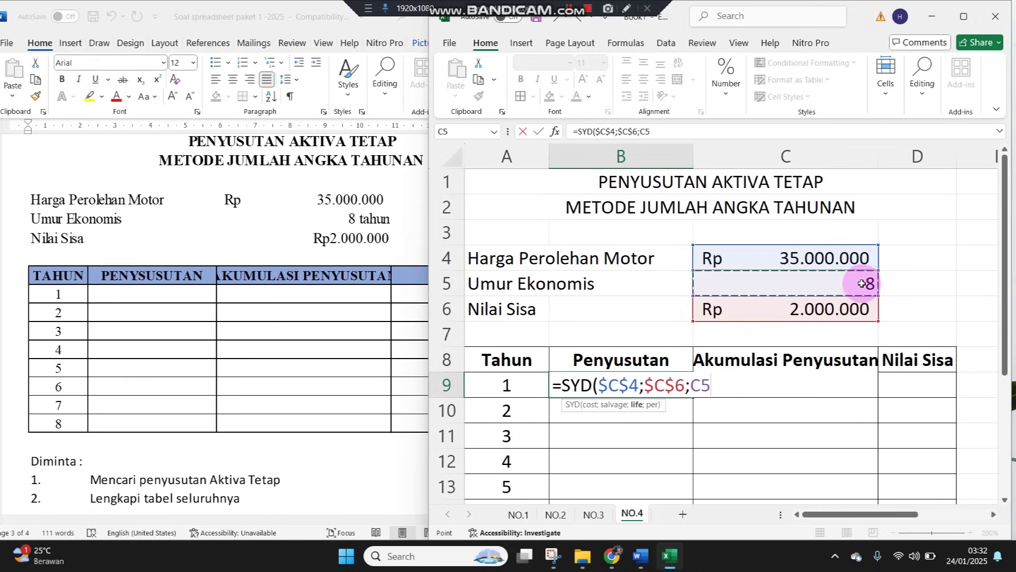
key("F4")
type(";")
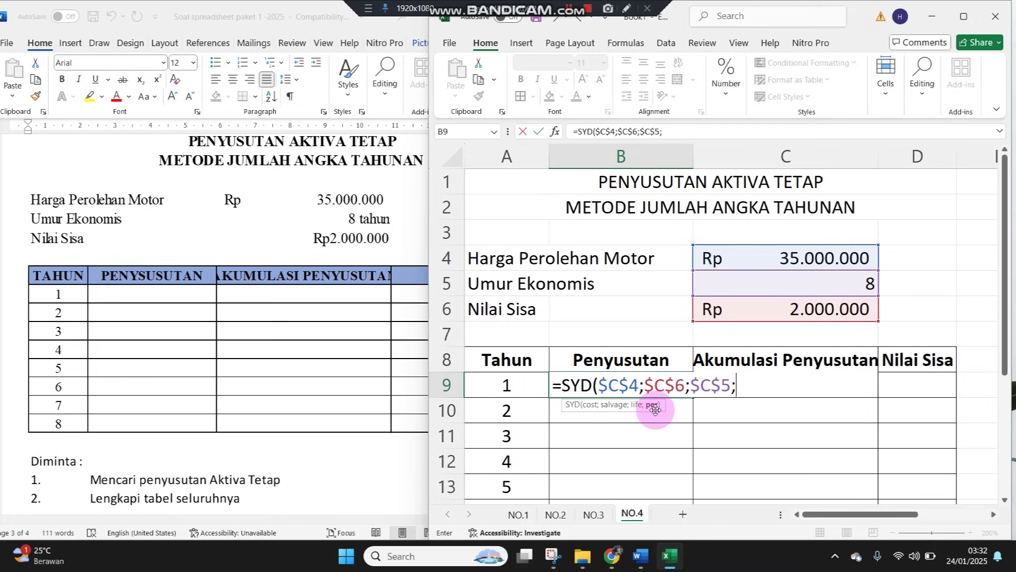
left_click(524, 385)
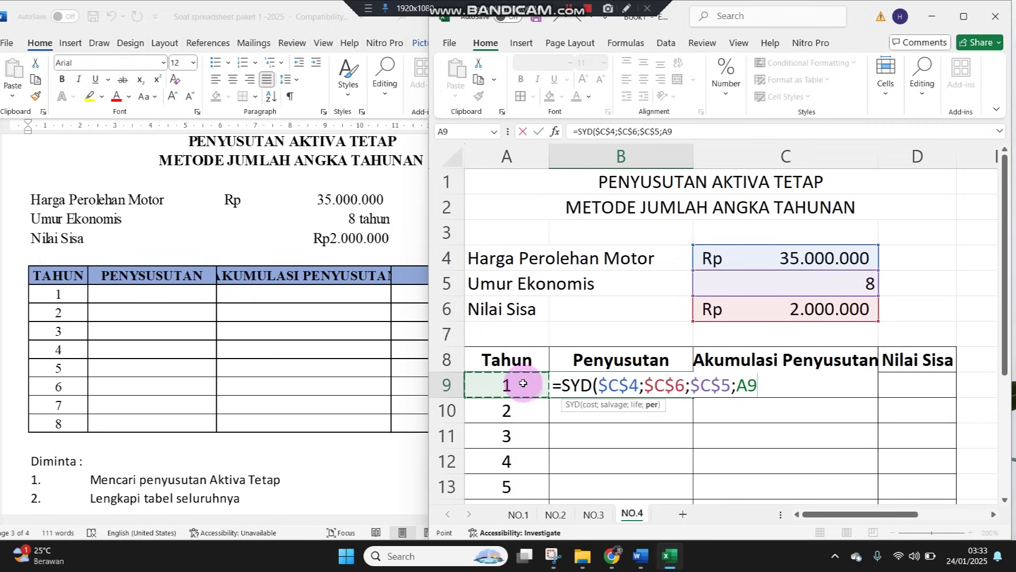
key("ctrl+Return")
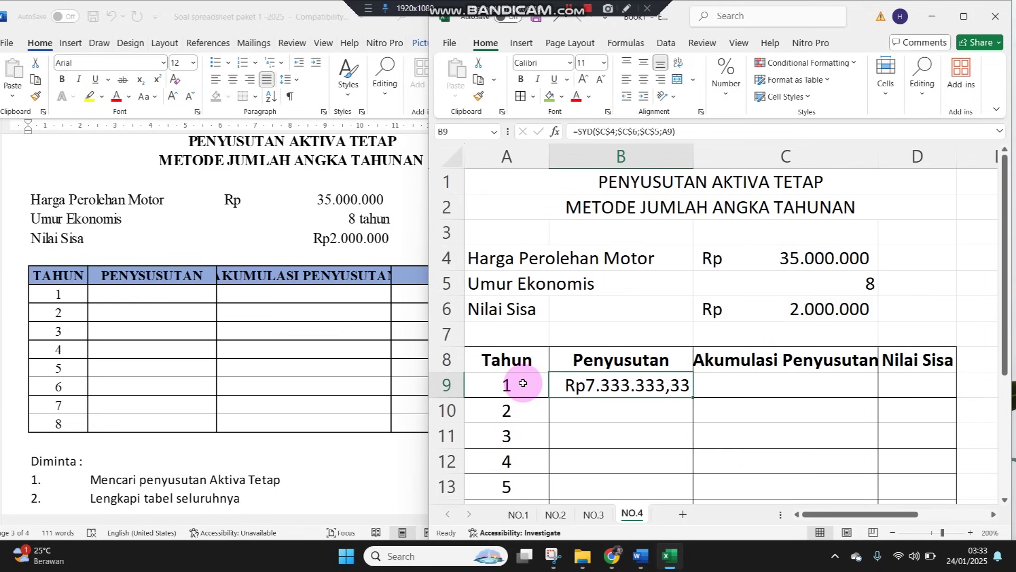
key("ctrl+c")
key("shift+Down")
key("shift+Down")
key("shift+Down")
key("shift+Down")
key("shift+Down")
key("shift+Down")
key("shift+Down")
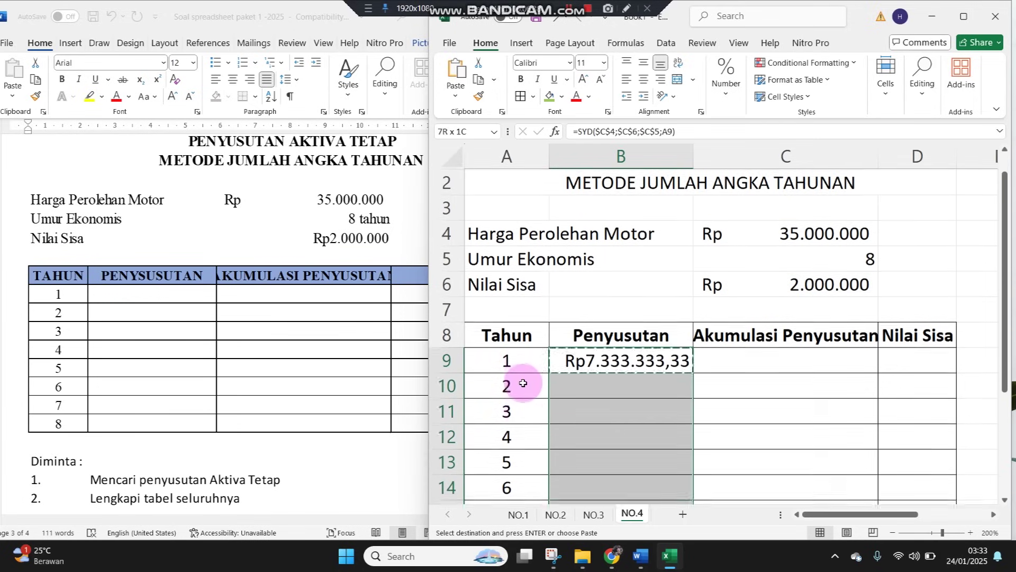
Paste the SYD formula into B10:B16 and set C9 to =B9
key("Return")
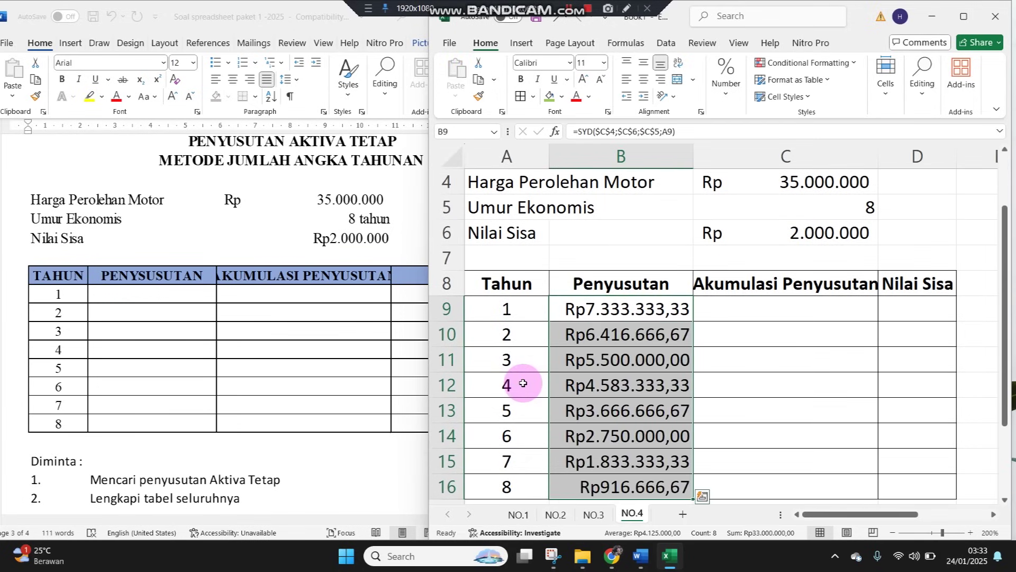
key("Right")
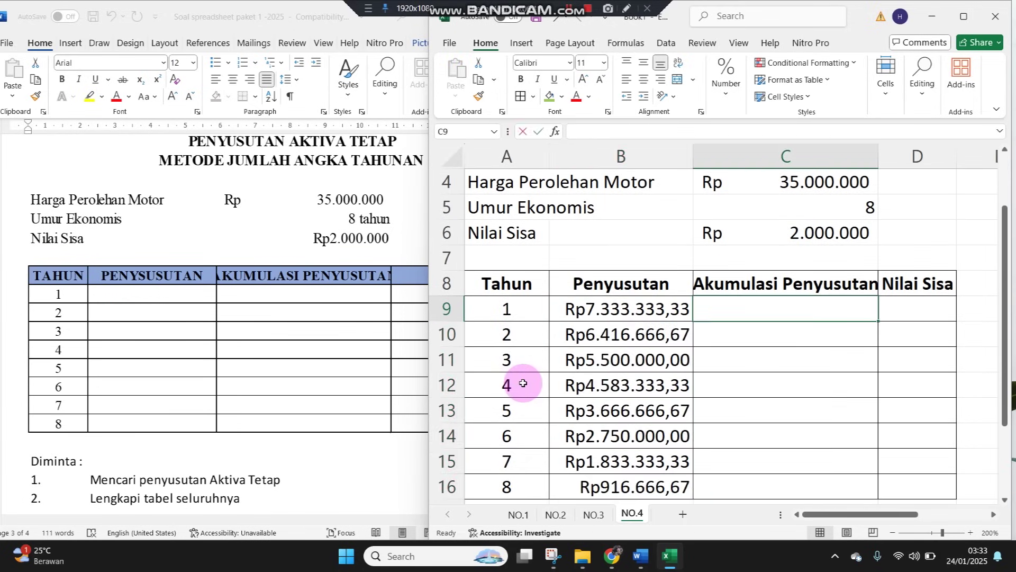
type("=")
key("Left")
key("Return")
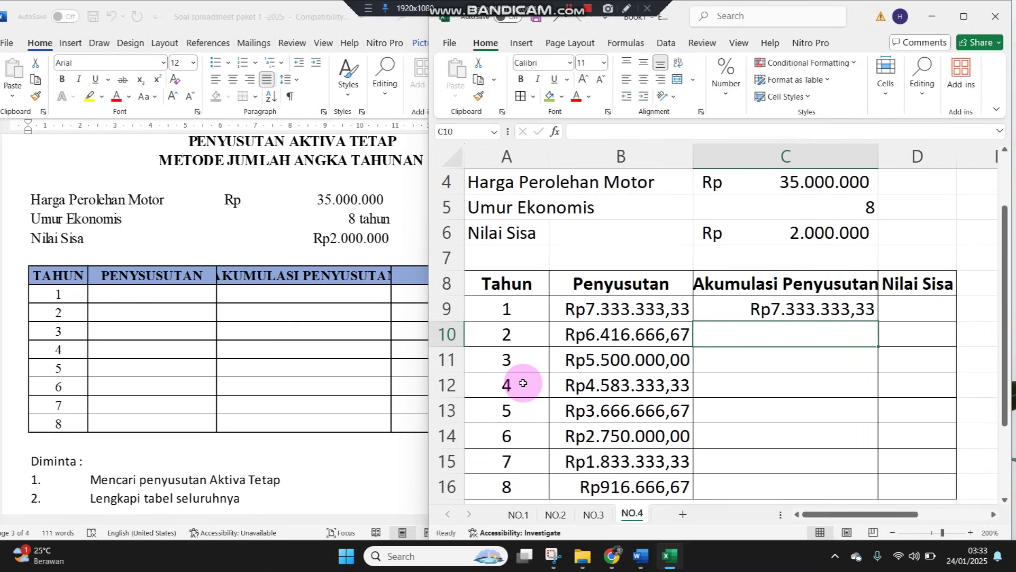
Enter =C9+B10 in C10 and copy it to C16, reaching Rp33.000.000,00
type("=")
key("Up")
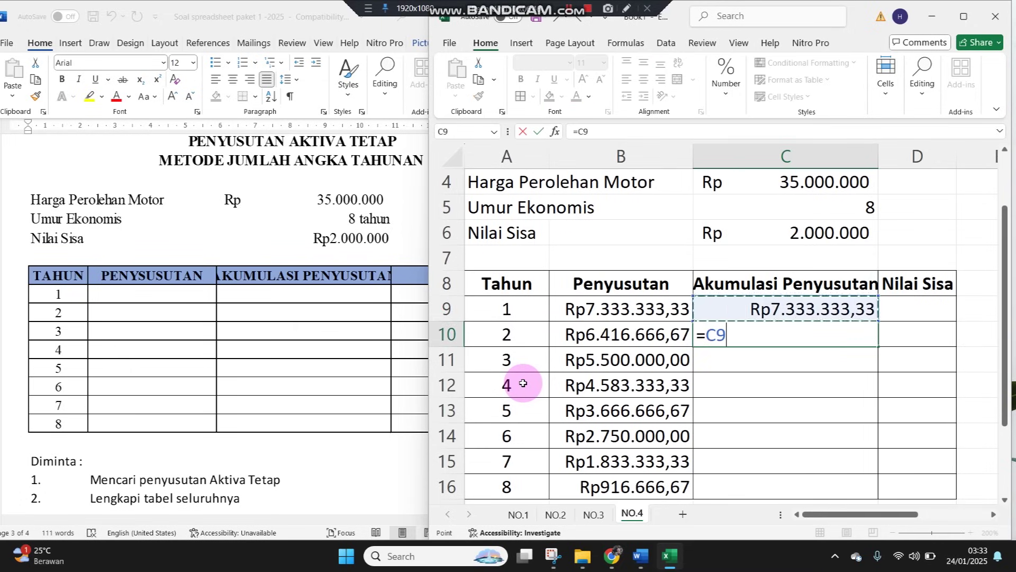
type("+")
key("Left")
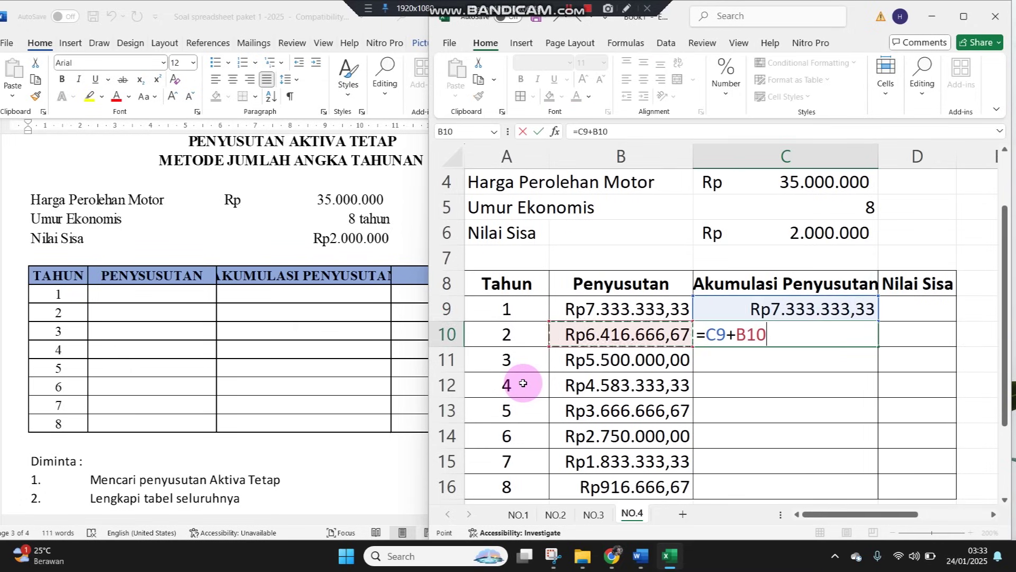
key("Return")
key("Up")
key("ctrl+c")
key("shift+Down")
key("shift+Down")
key("shift+Down")
key("shift+Down")
key("shift+Down")
key("shift+Down")
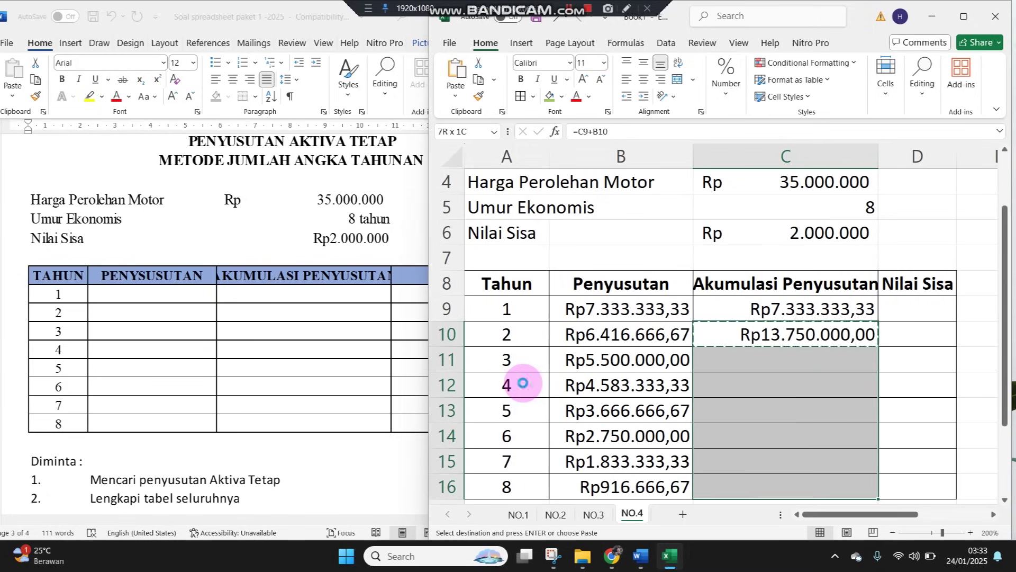
key("Return")
key("Right")
key("Up")
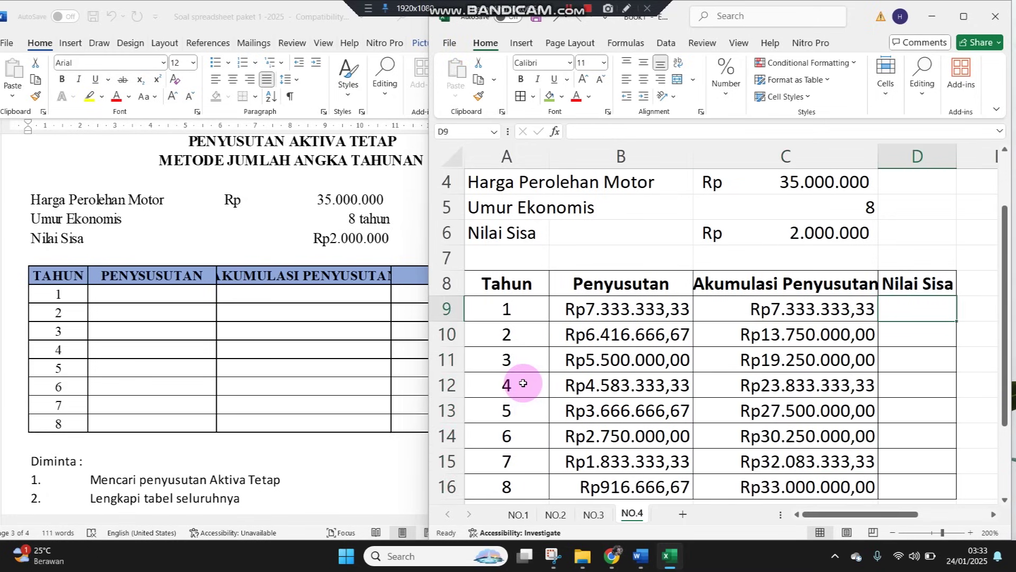
Enter =$C$4-C9 in D9 for year 1 Nilai Sisa, giving Rp27.666.666,67
type("=")
key("Up")
key("Up")
key("Up")
key("Up")
key("Up")
key("Up")
key("Up")
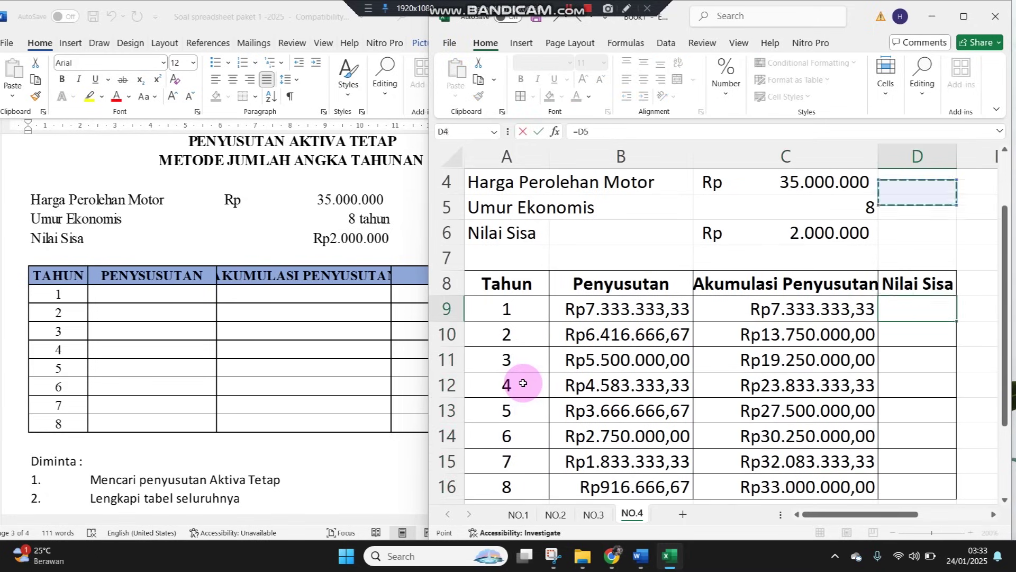
key("Down")
key("Down")
key("Left")
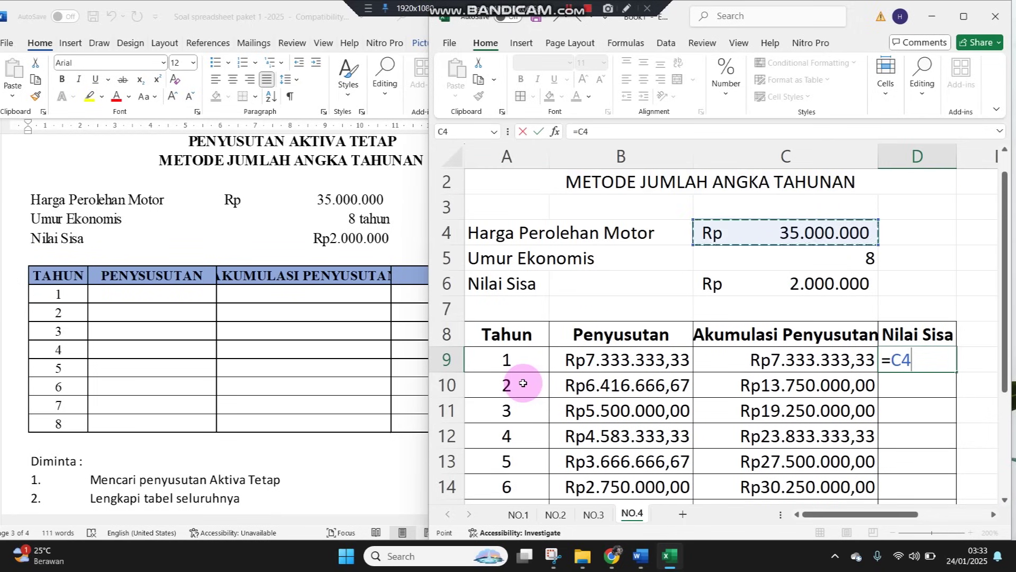
key("F4")
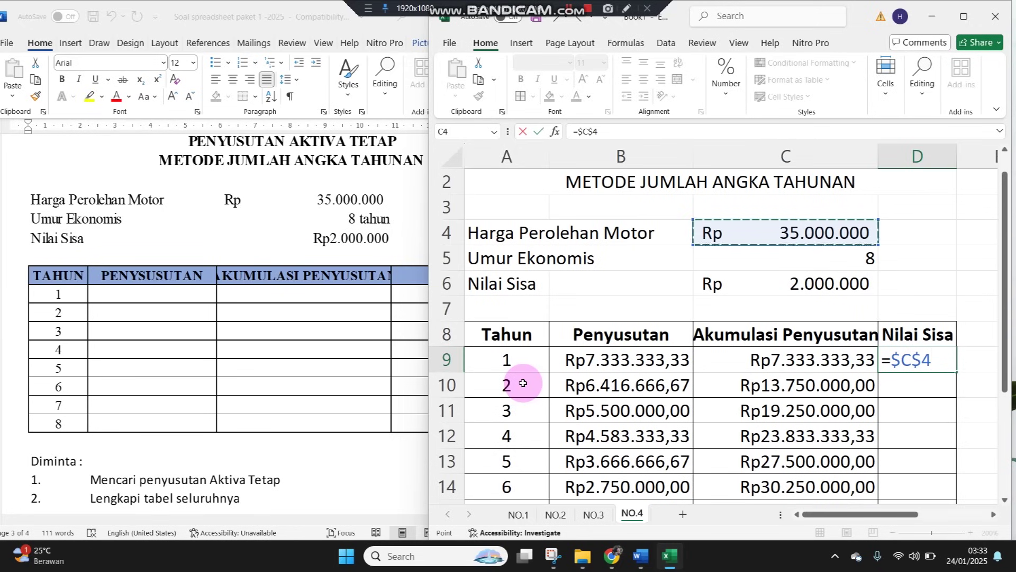
type("-")
key("Left")
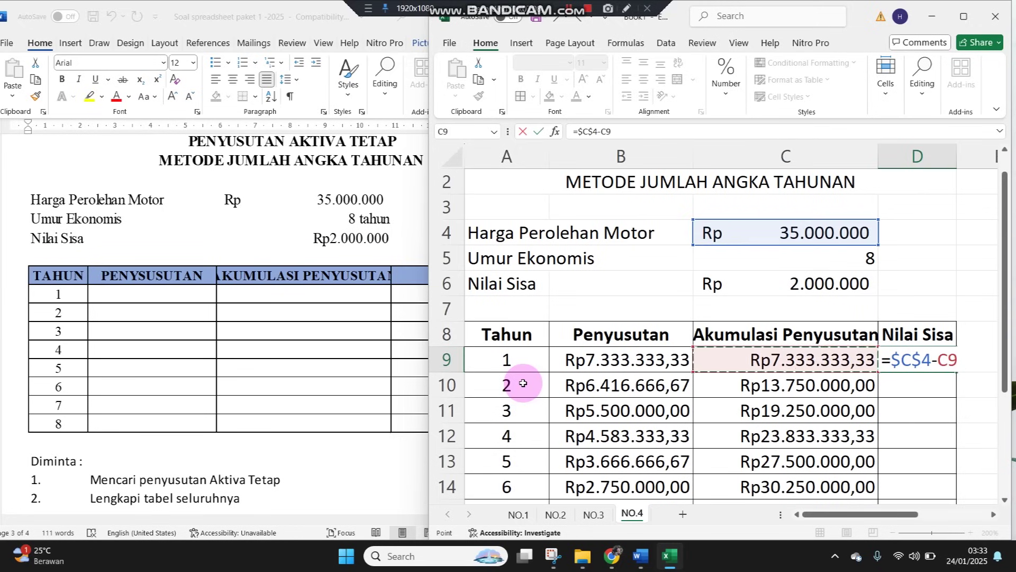
key("Return")
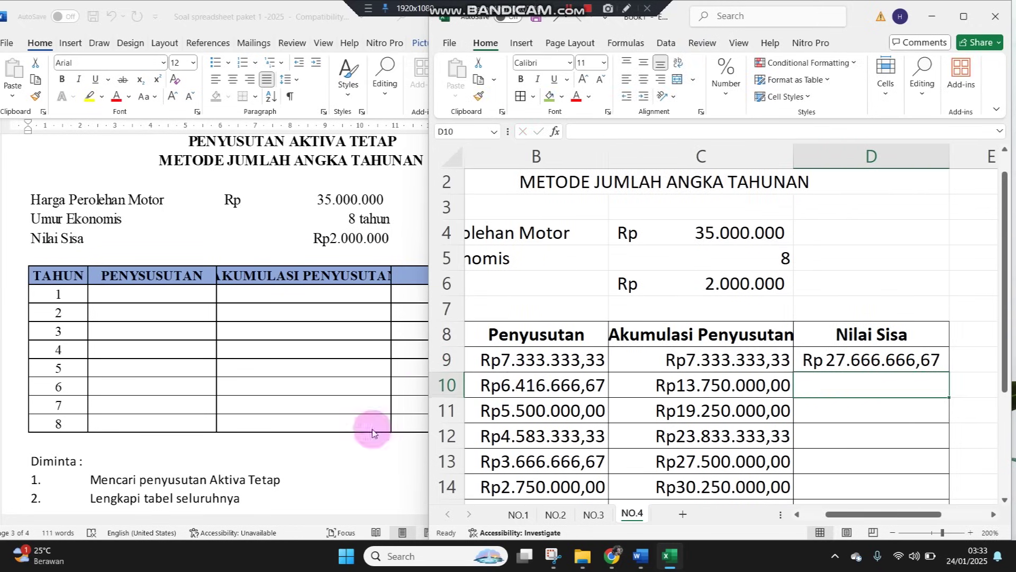
Widen the Excel window and fill the Nilai Sisa formula down to year 8
left_click(426, 324)
left_click_drag(422, 317, 130, 327)
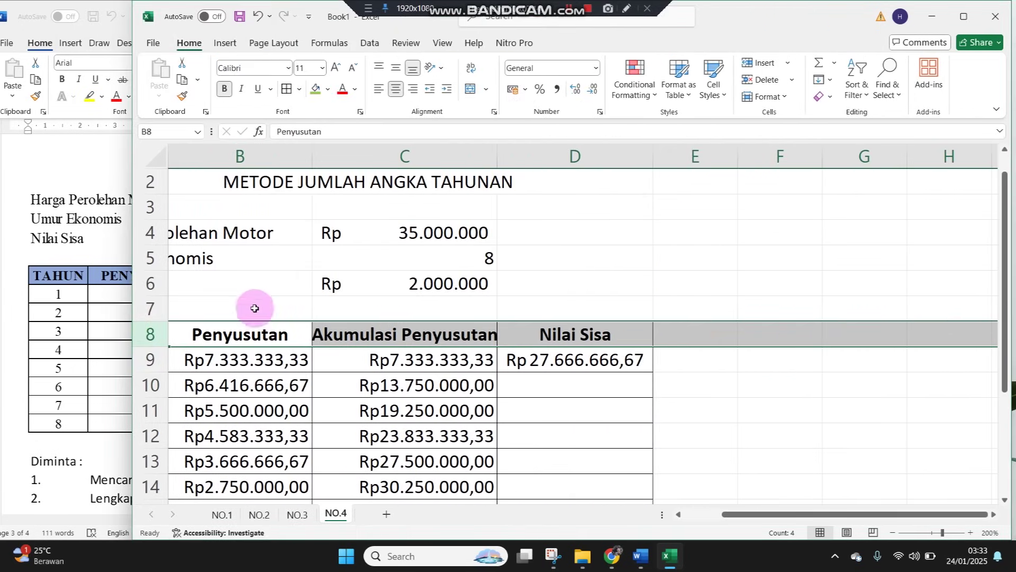
left_click_drag(599, 400, 1, 495)
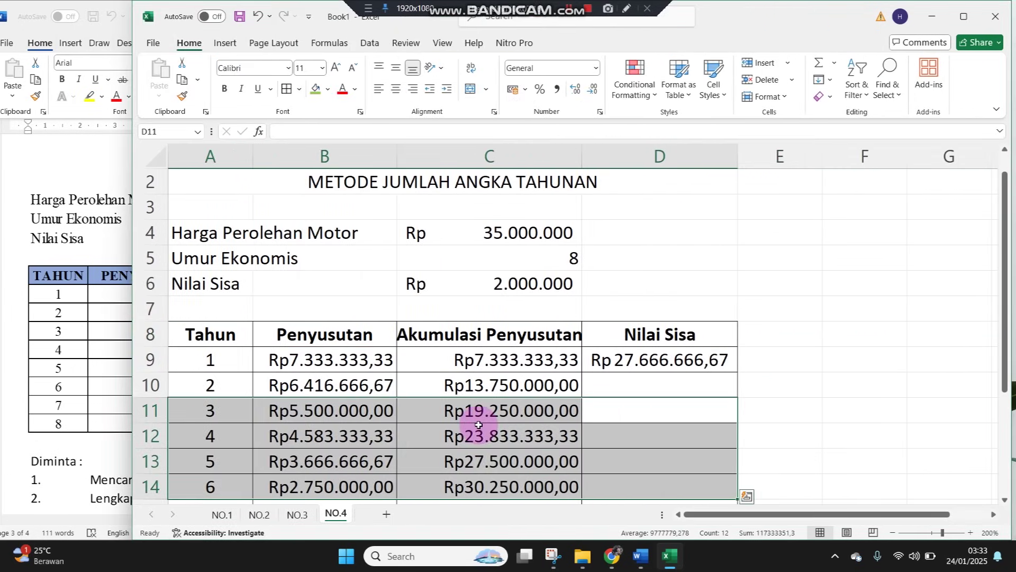
double_click(641, 359)
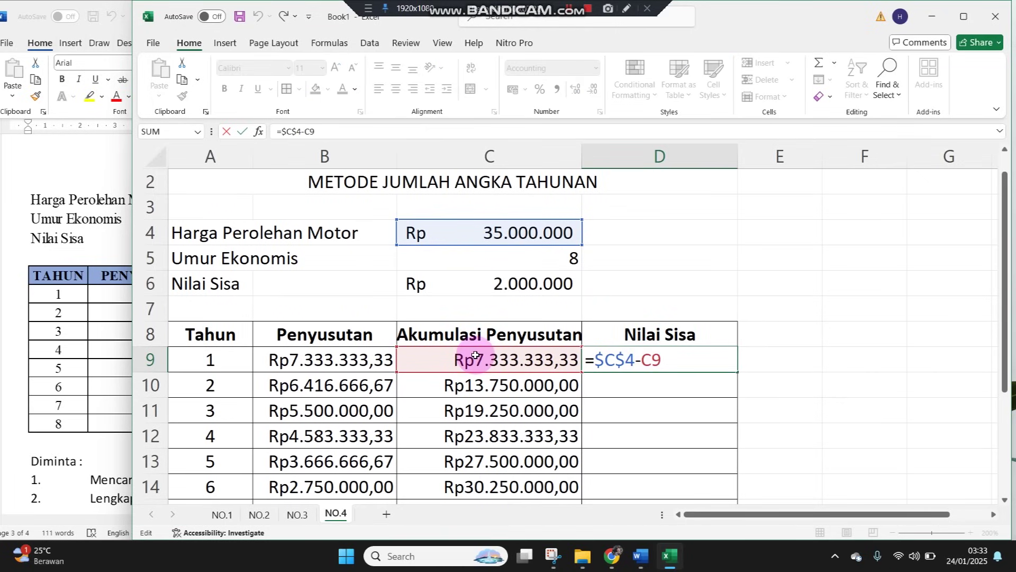
key("Return")
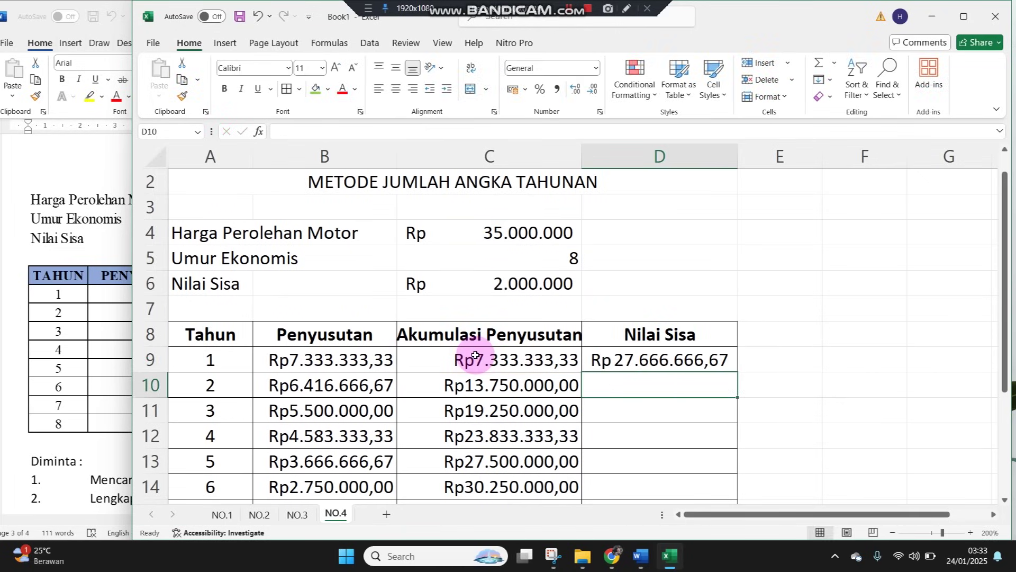
left_click(635, 361)
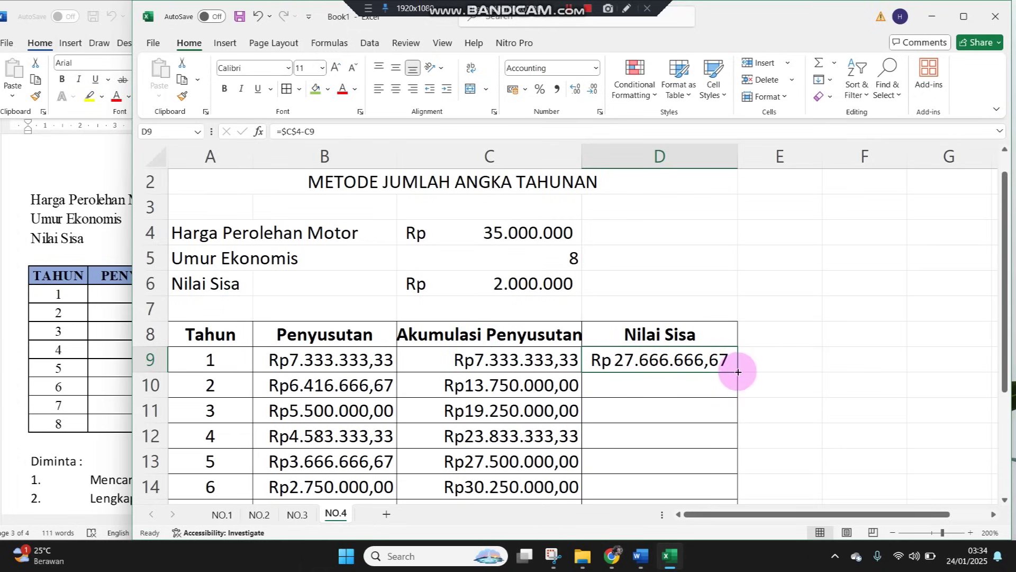
double_click(738, 371)
Shade the year 8 Nilai Sisa cell green
scroll(715, 418, "down", 2)
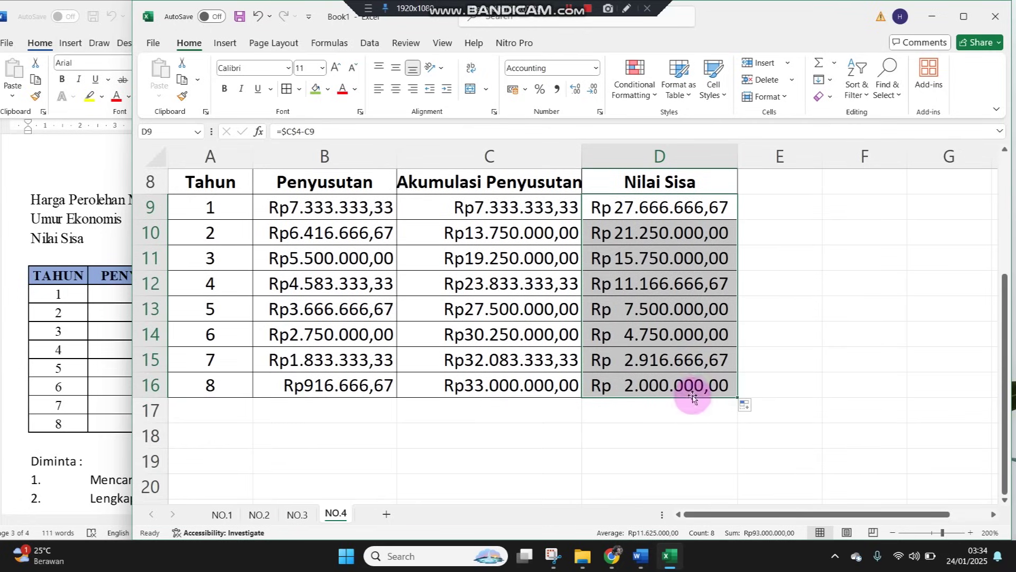
left_click(595, 386)
left_click(315, 88)
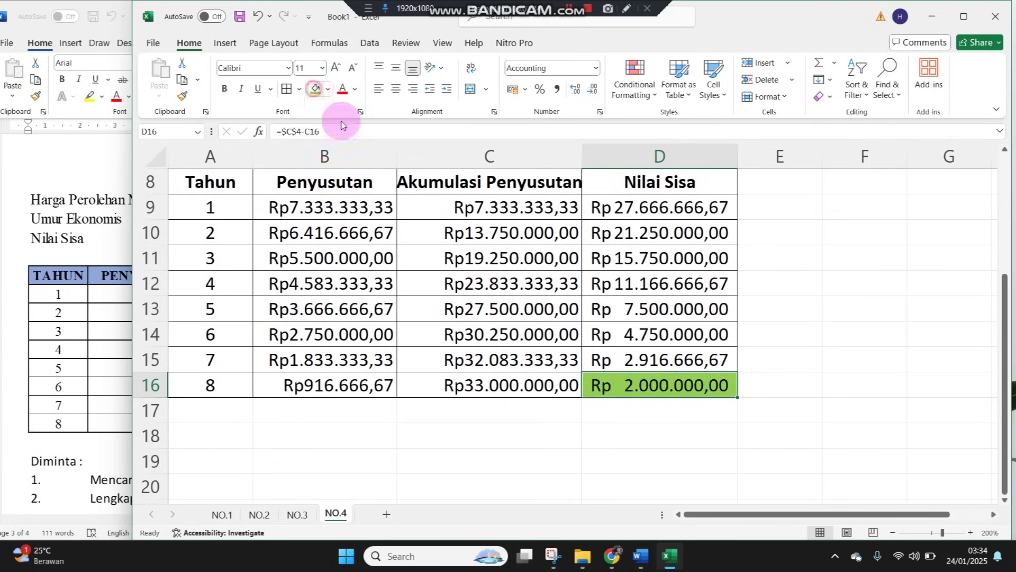
Fill cell C6 green and bring the Word assignment back in front
scroll(526, 381, "up", 2)
left_click(462, 305)
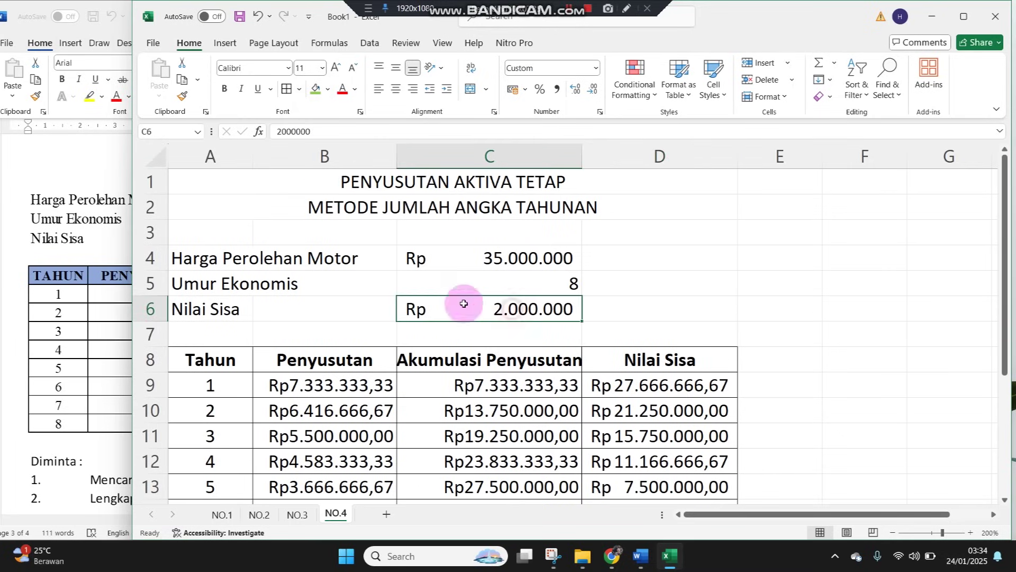
left_click(316, 89)
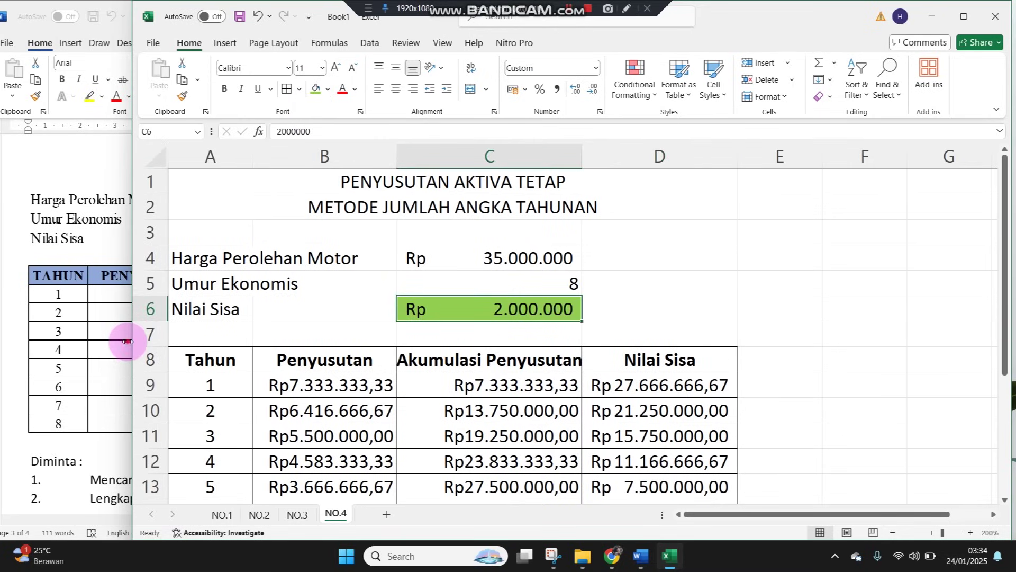
left_click_drag(120, 341, 286, 336)
left_click(210, 361)
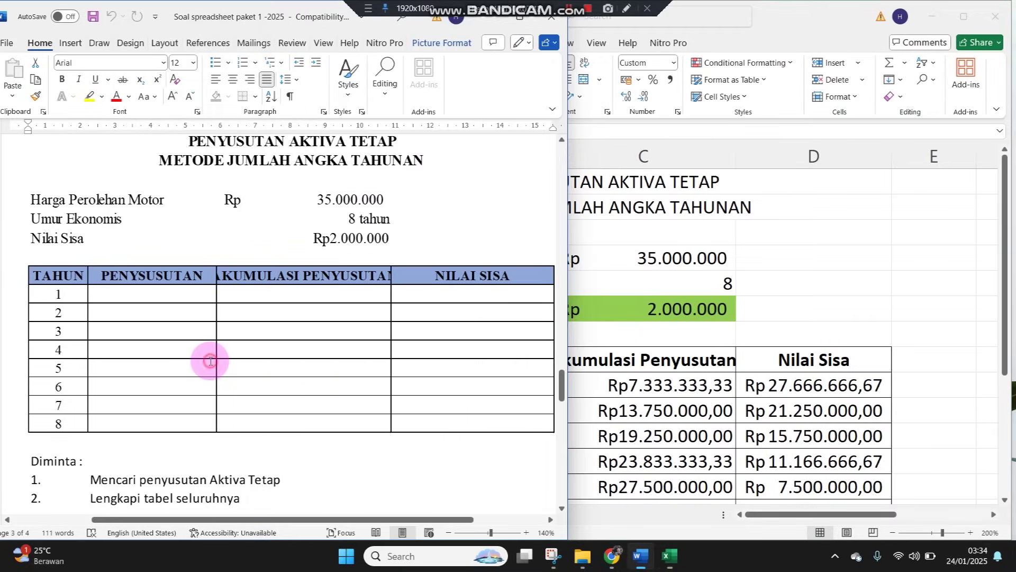
Check the SYD depreciation formula in B9 and the year value in A9
left_click(678, 365)
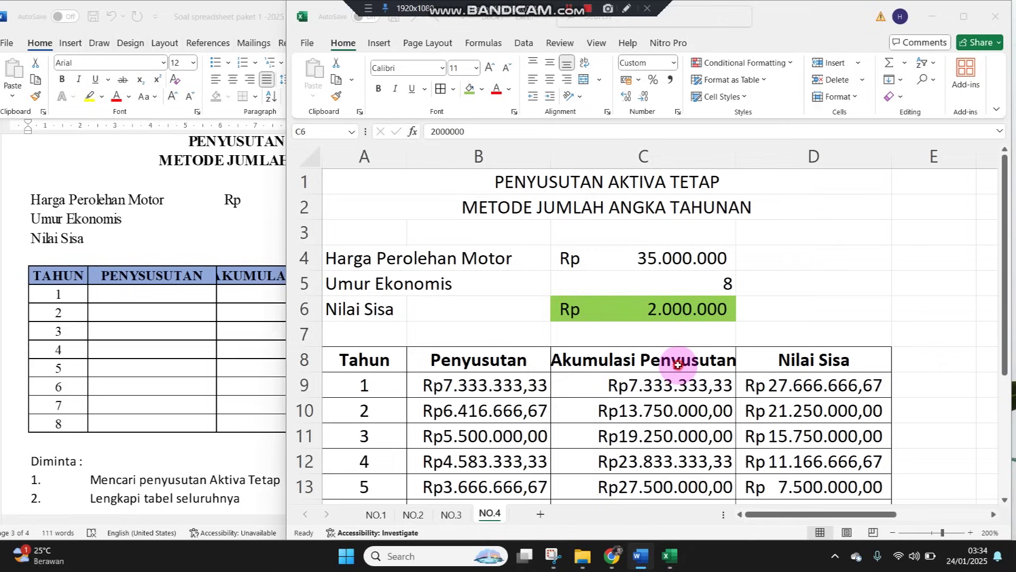
left_click(471, 384)
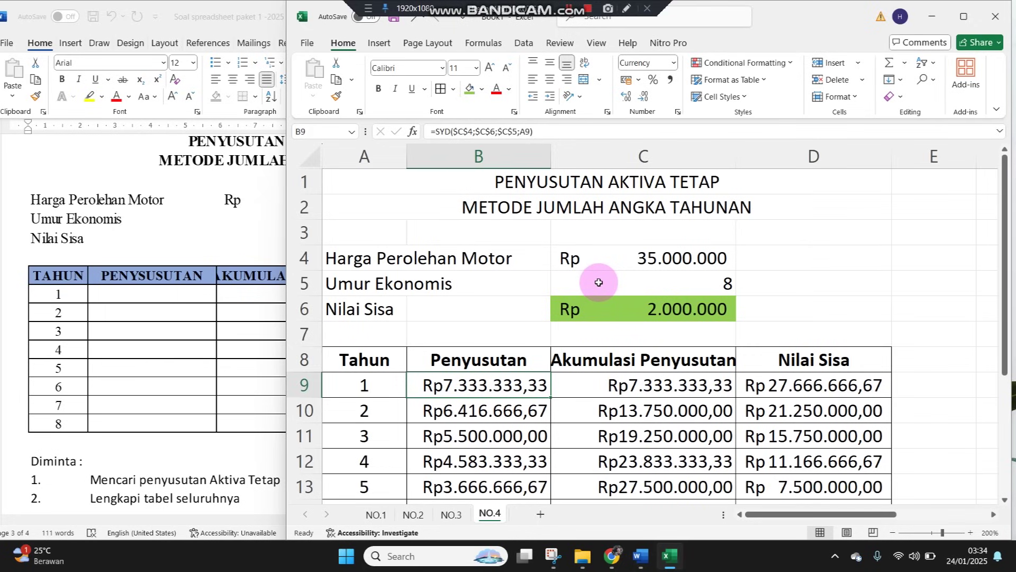
left_click(376, 385)
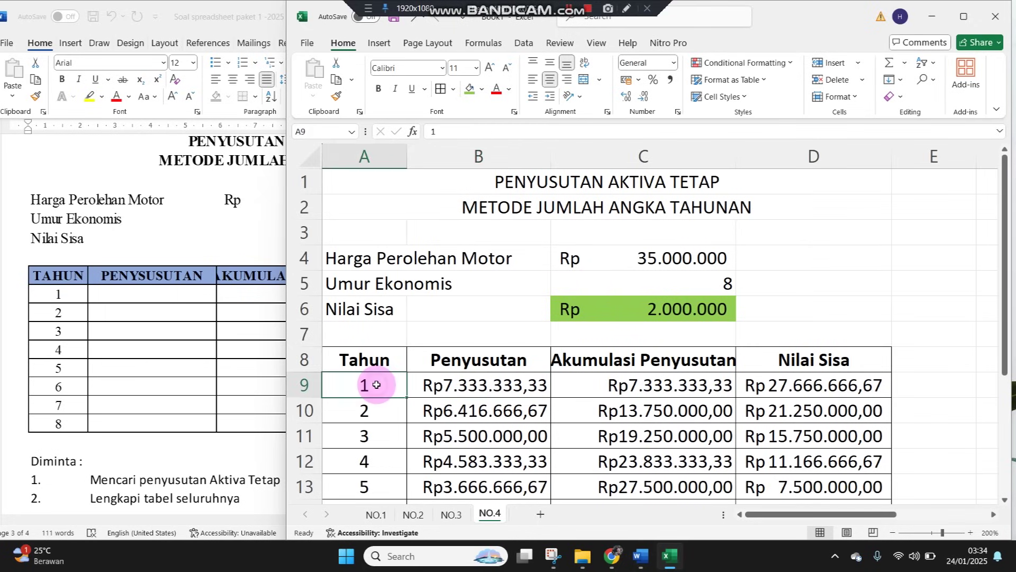
left_click(444, 385)
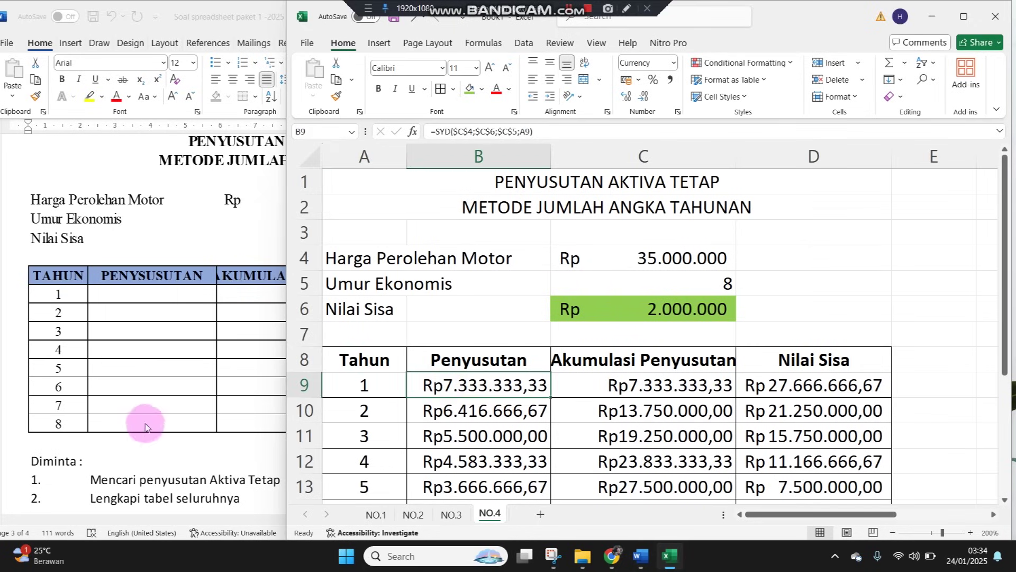
In Word, show task 5's full DAFTAR PENJUALAN AC table, including 04 Oktober 2024
left_click(144, 405)
scroll(178, 427, "down", 5)
scroll(180, 428, "down", 7)
scroll(179, 421, "up", 2)
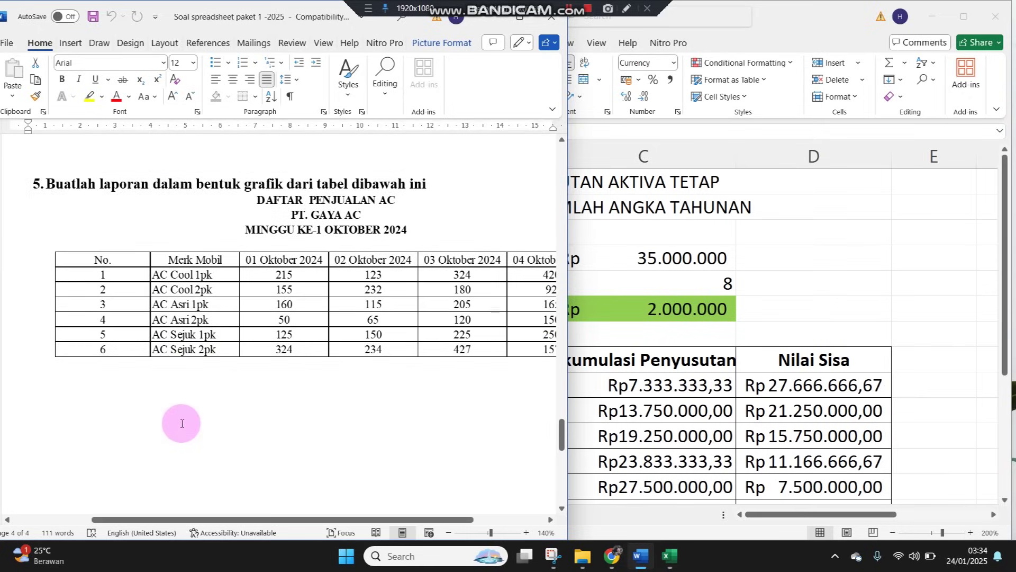
left_click(221, 404)
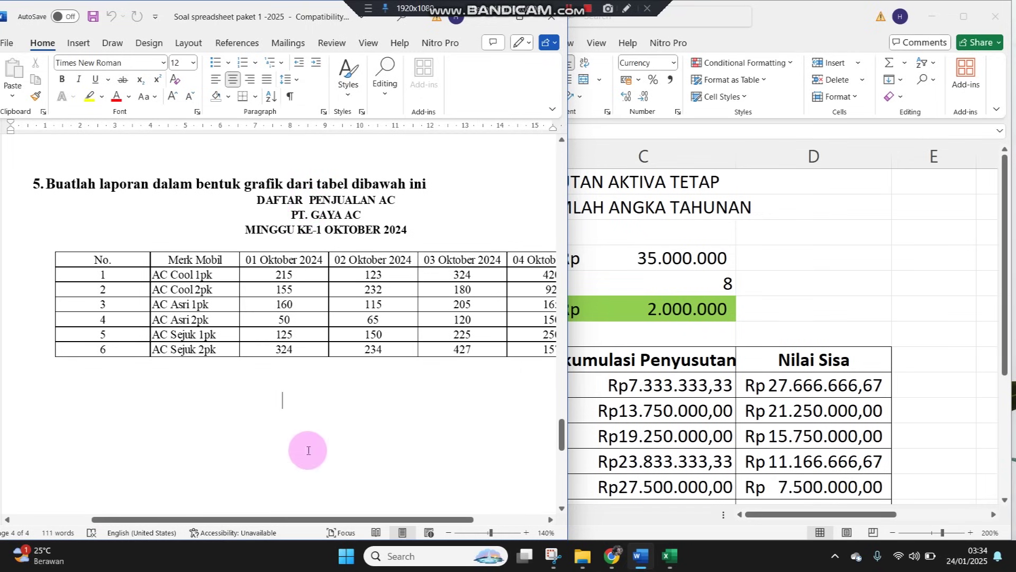
left_click(374, 346)
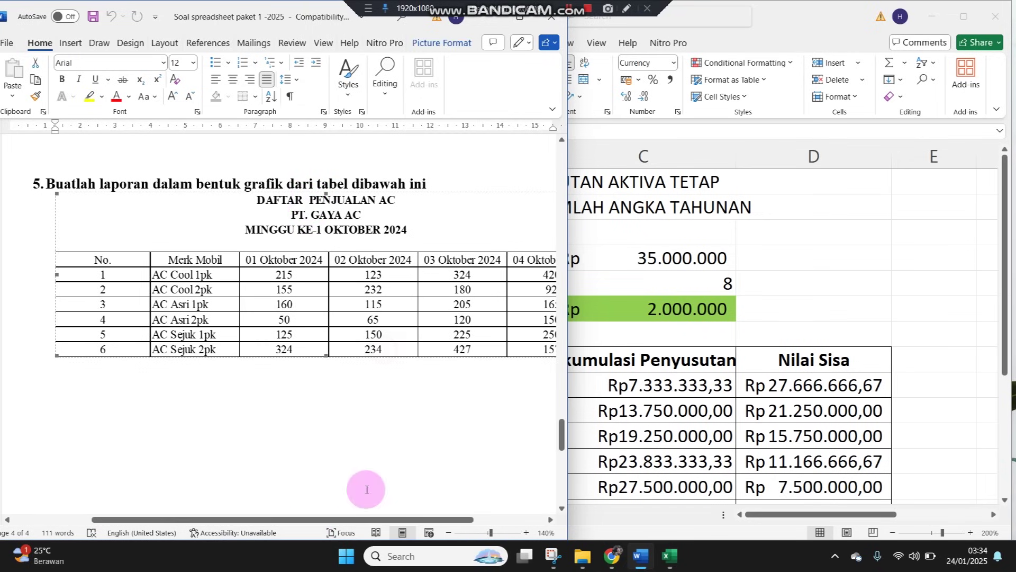
left_click_drag(357, 523, 398, 520)
left_click(776, 259)
Add a new worksheet and rename it NO.5
left_click(540, 516)
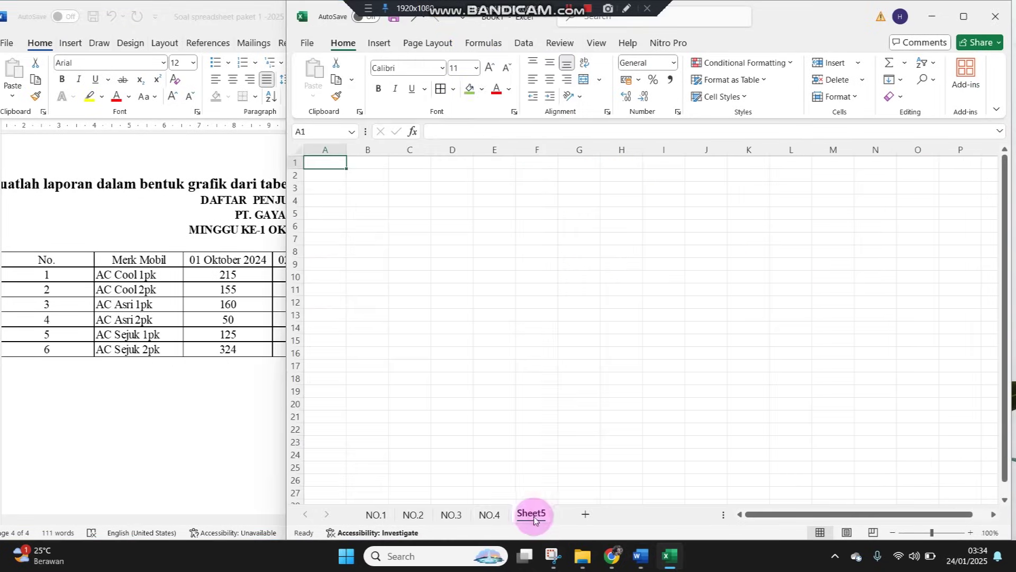
double_click(535, 510)
type("n")
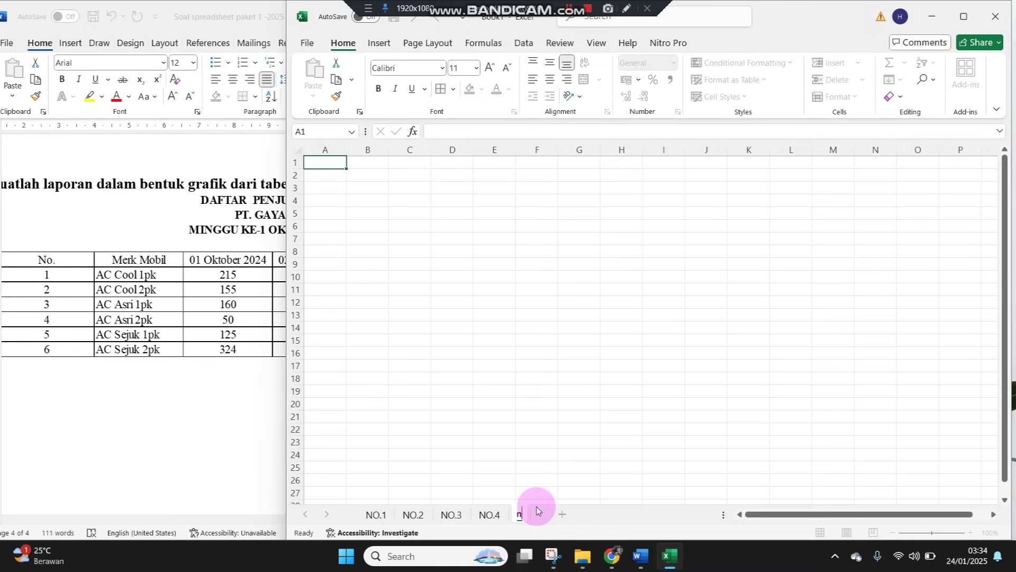
type("O")
key("BackSpace")
key("BackSpace")
type("NO.5")
key("Return")
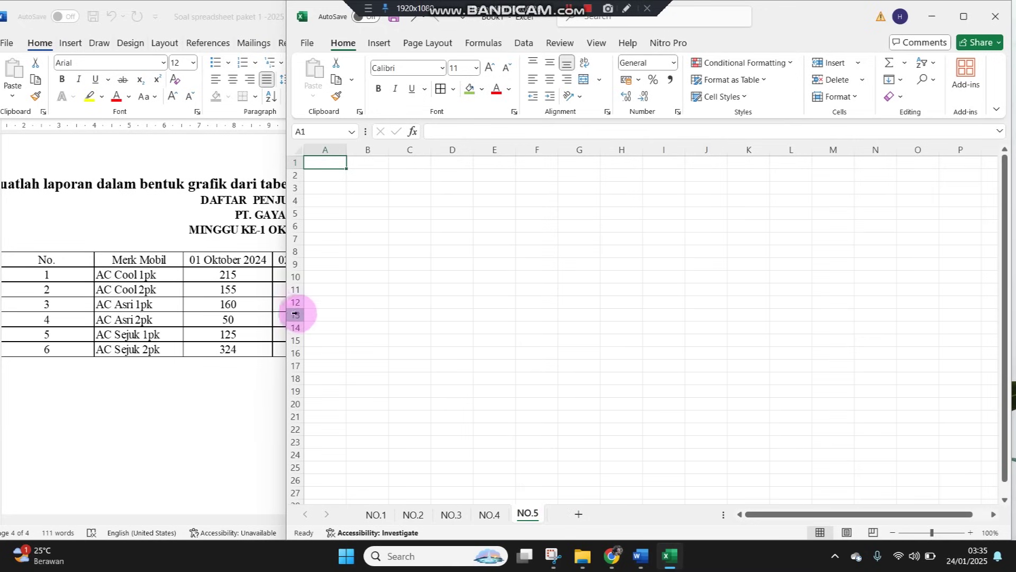
Type DAFTAR PENJUALAN AC, PT GAYA AC and MINGGU KE-1 OKTOBER 2024 into A1:A3
left_click_drag(286, 311, 390, 311)
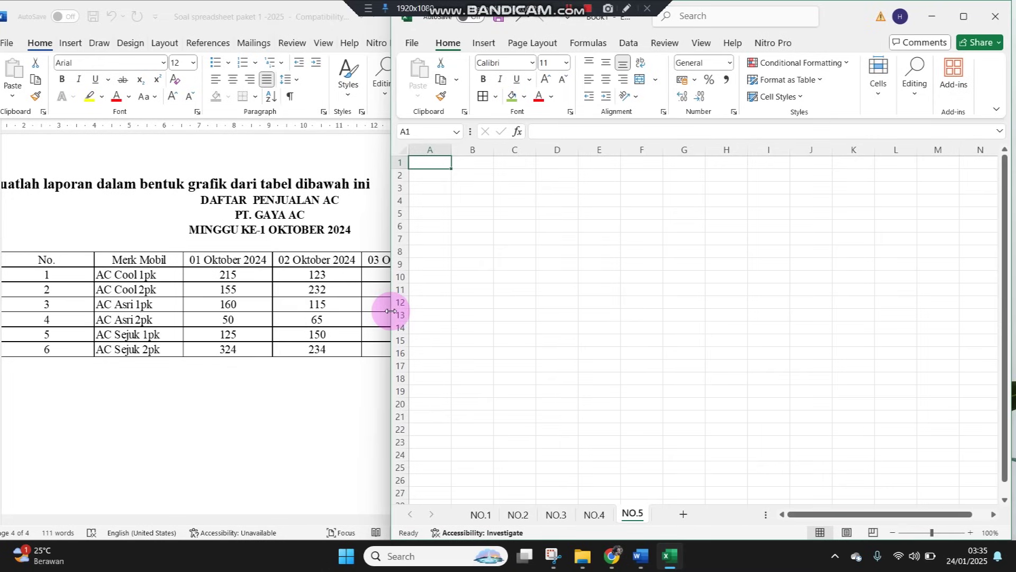
type("DAFTAR PENJUALA")
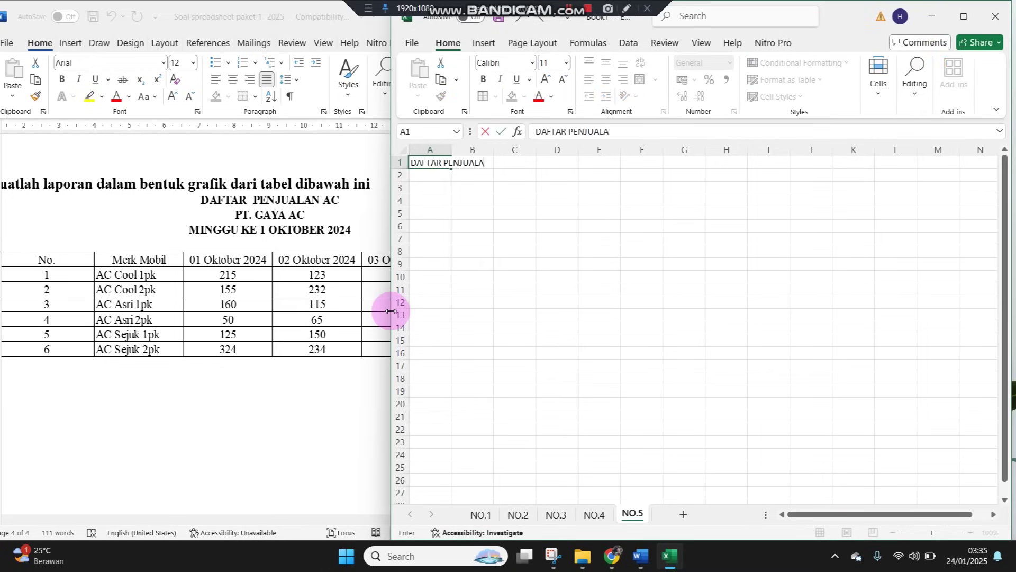
type("N AC")
key("Return")
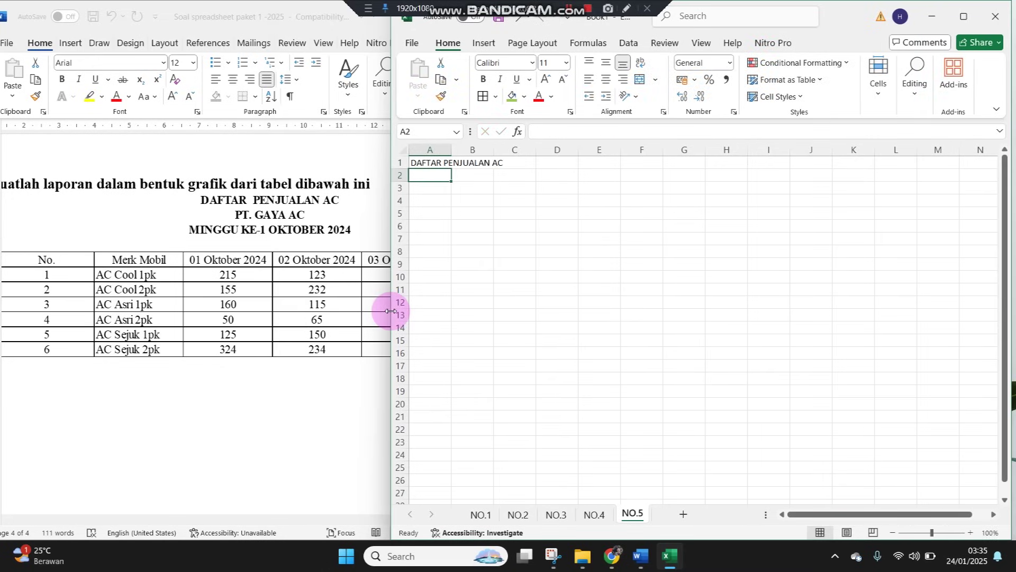
type("PT GAYA AC")
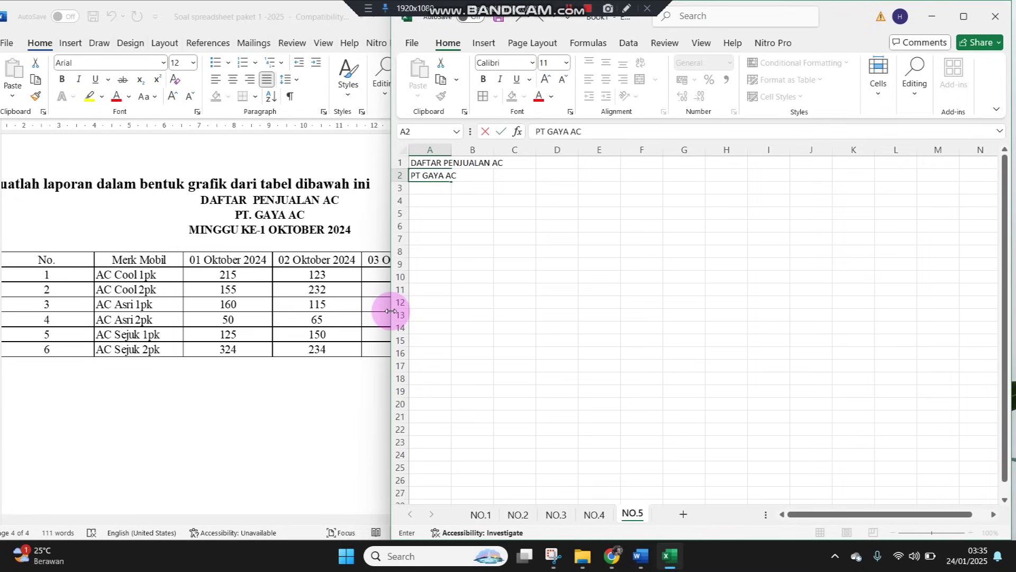
key("Return")
type("MINGGU KE")
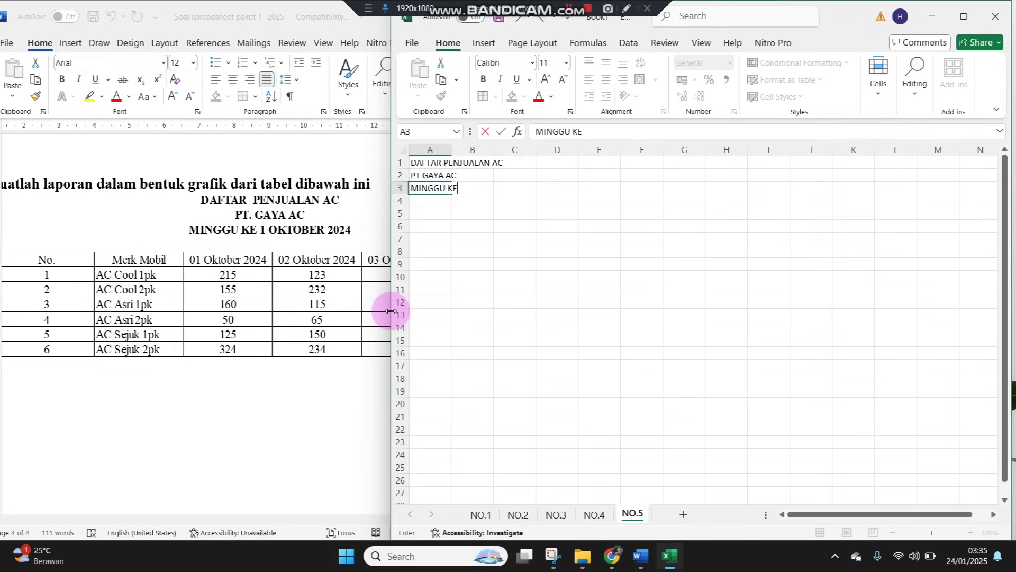
type("-1 OKTOBER 202")
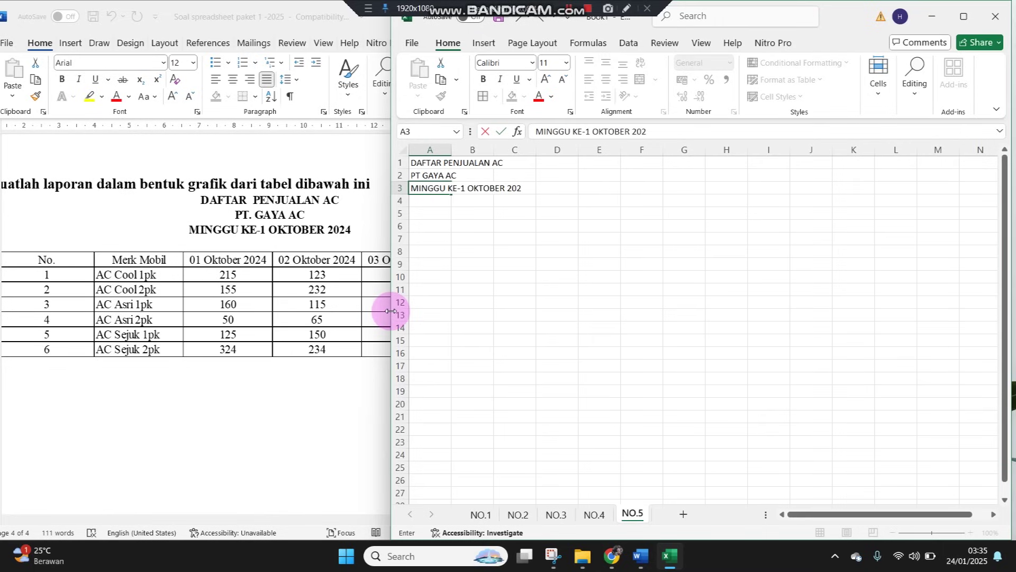
type("4")
key("Return")
key("Return")
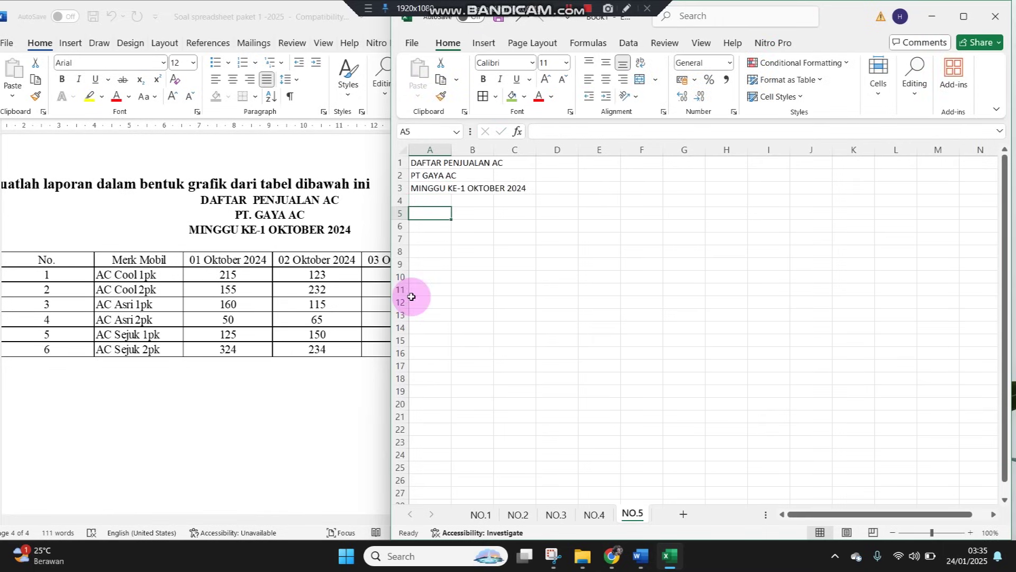
Zoom in and enter headers No and Merk Mobil in A5:B5
left_click(970, 533)
left_click(970, 532)
left_click(970, 532)
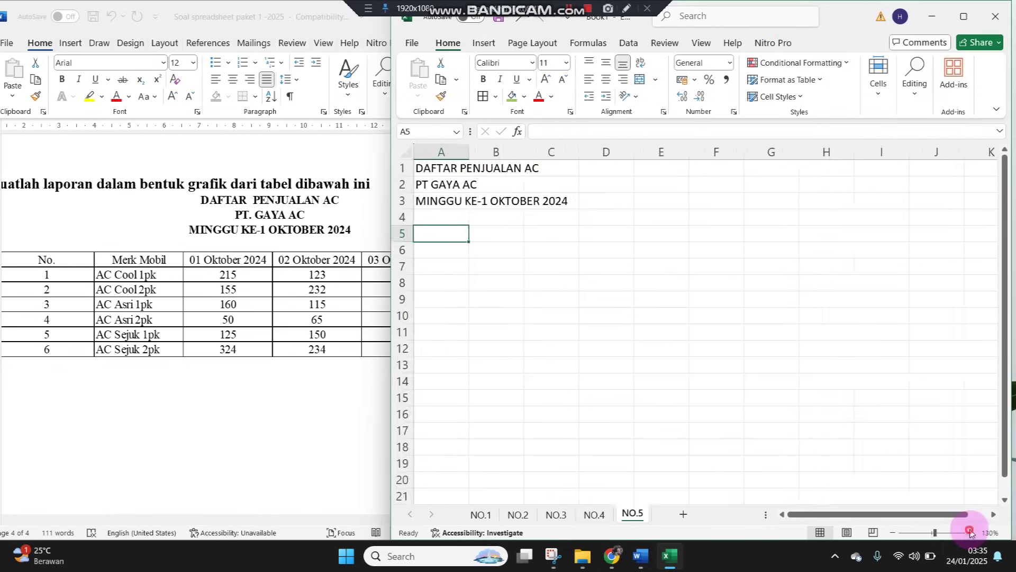
left_click(970, 532)
type("No")
key("Tab")
type("Me")
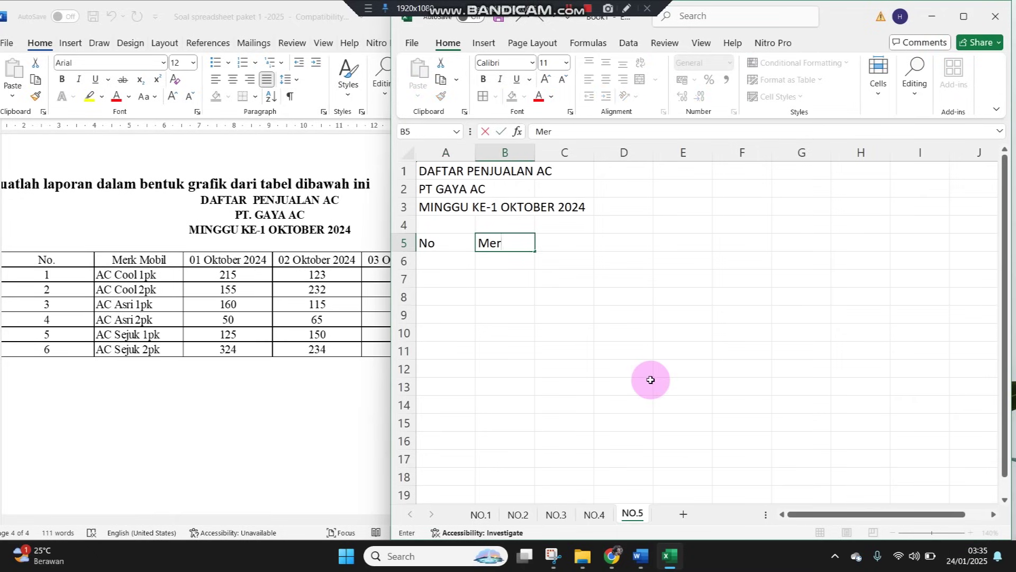
type("rk Mob")
key("Left")
Number rows 1–6 in A6:A11 and narrow column A
key("Down")
key("Down")
key("Up")
type("1")
key("Return")
type("2")
key("Return")
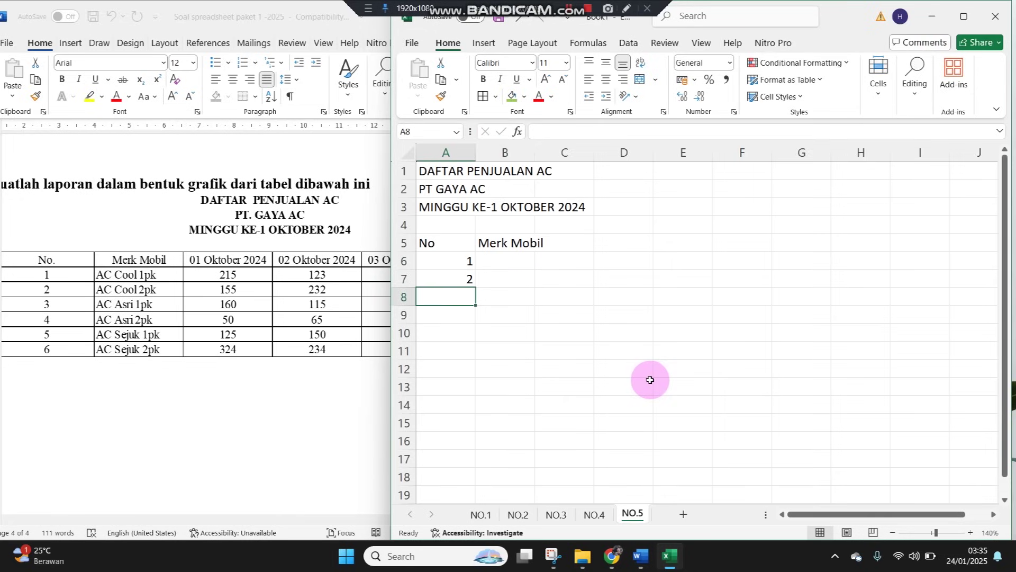
left_click_drag(467, 260, 470, 353)
left_click_drag(475, 153, 441, 154)
left_click(469, 263)
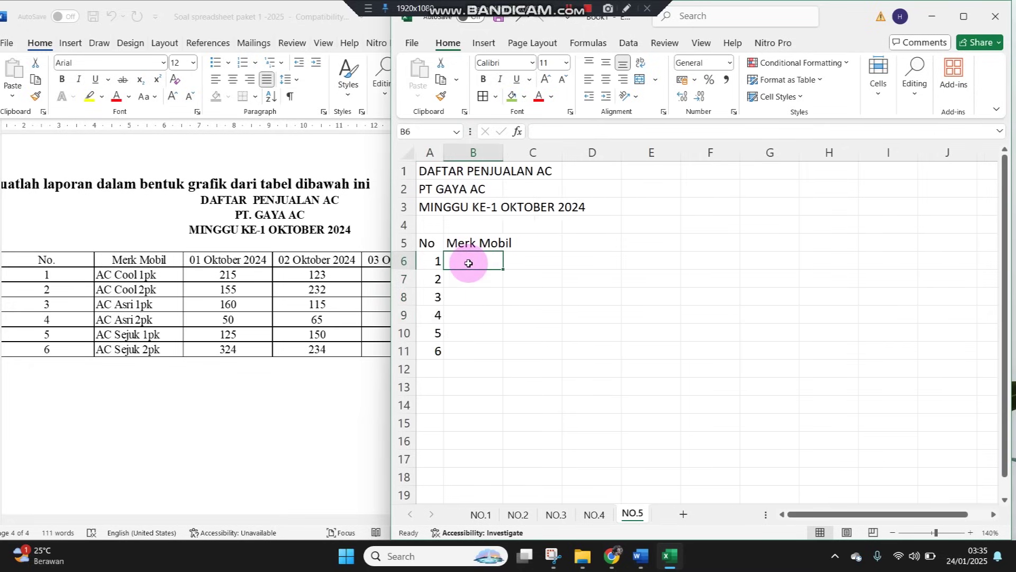
type("AC Cool 1 pk")
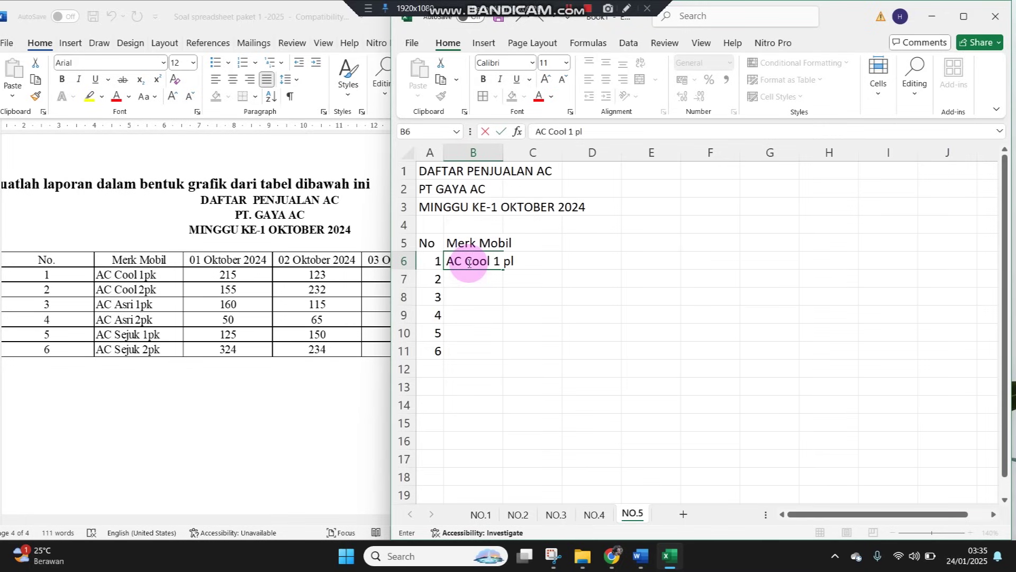
Fill B7 and B8 with AC Cool 2 pk and AC Asri 1 pk, adapting copies of B6
left_click(469, 262)
key("ctrl+c")
key("Down")
key("ctrl+v")
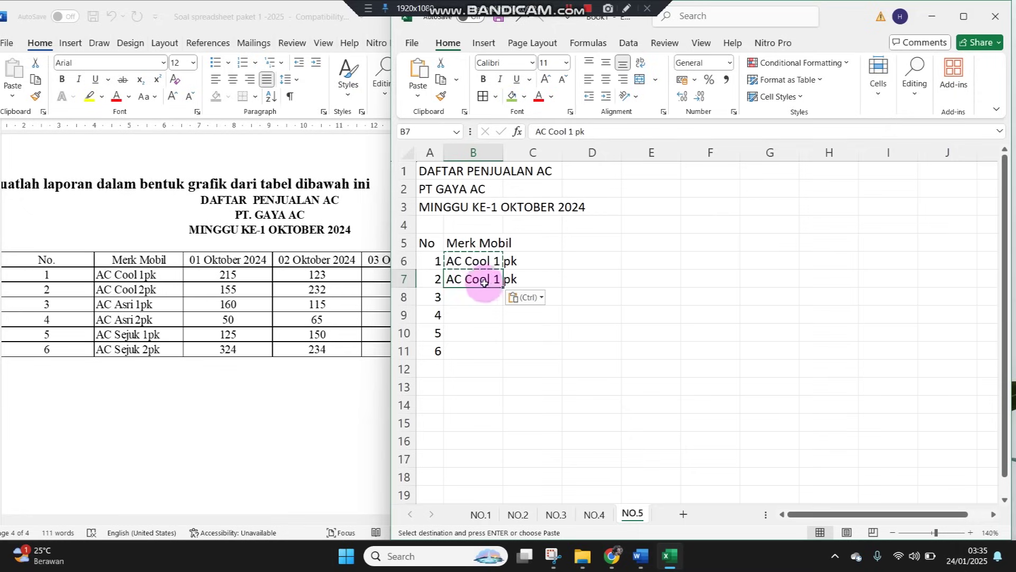
double_click(498, 275)
type("2")
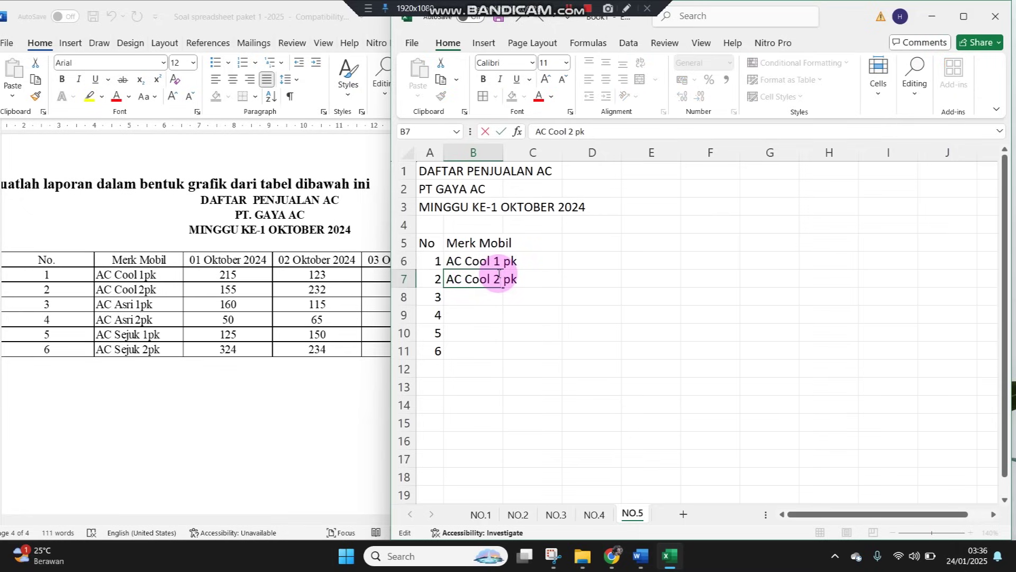
key("Return")
key("Up")
key("Up")
key("ctrl+c")
key("Down")
key("Down")
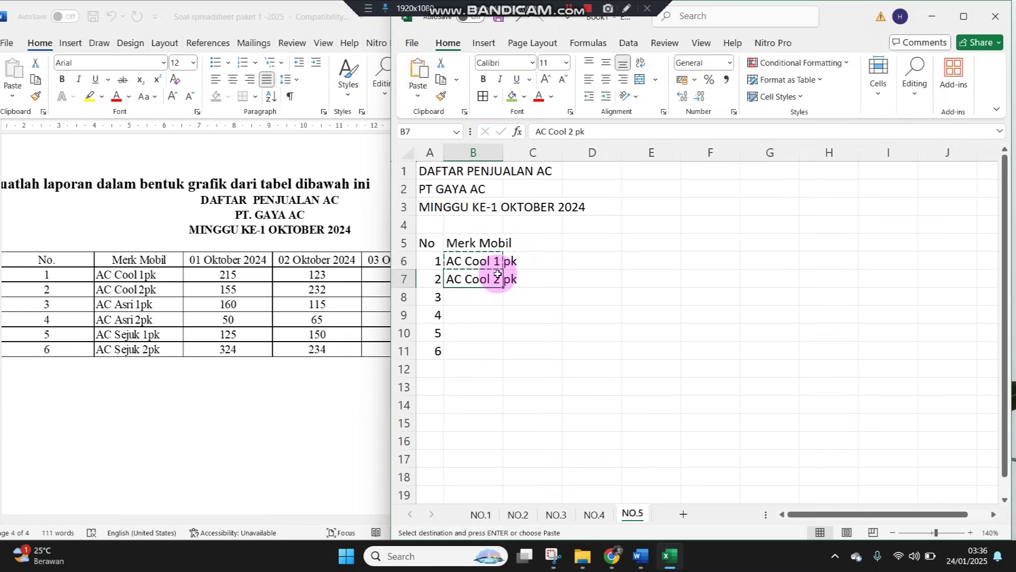
key("ctrl+v")
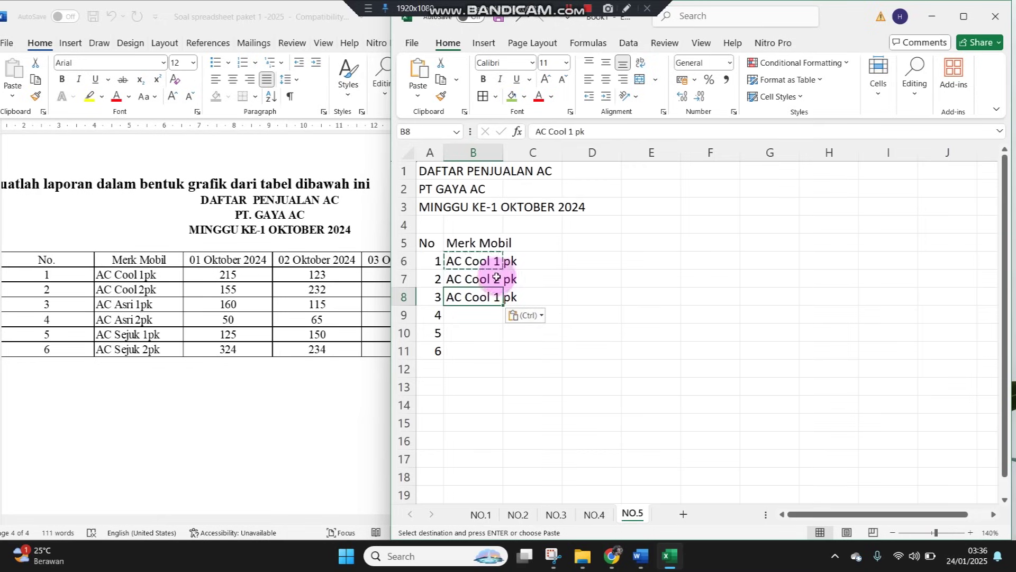
double_click(468, 297)
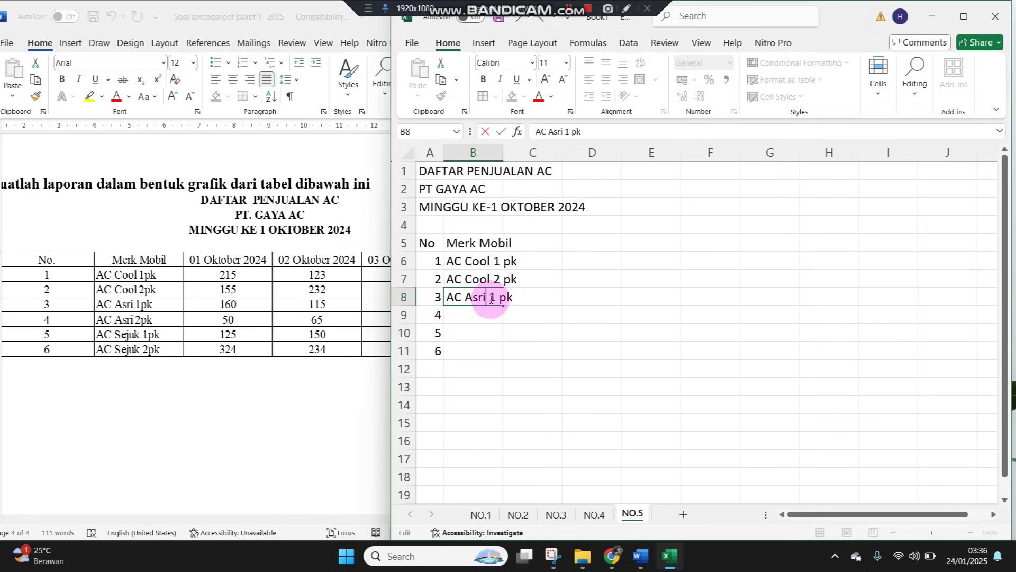
key("Return")
Add AC Asri 2 pk in B9 and AC Sejuk 1 pk in B10
key("Up")
key("ctrl+c")
key("Down")
key("Return")
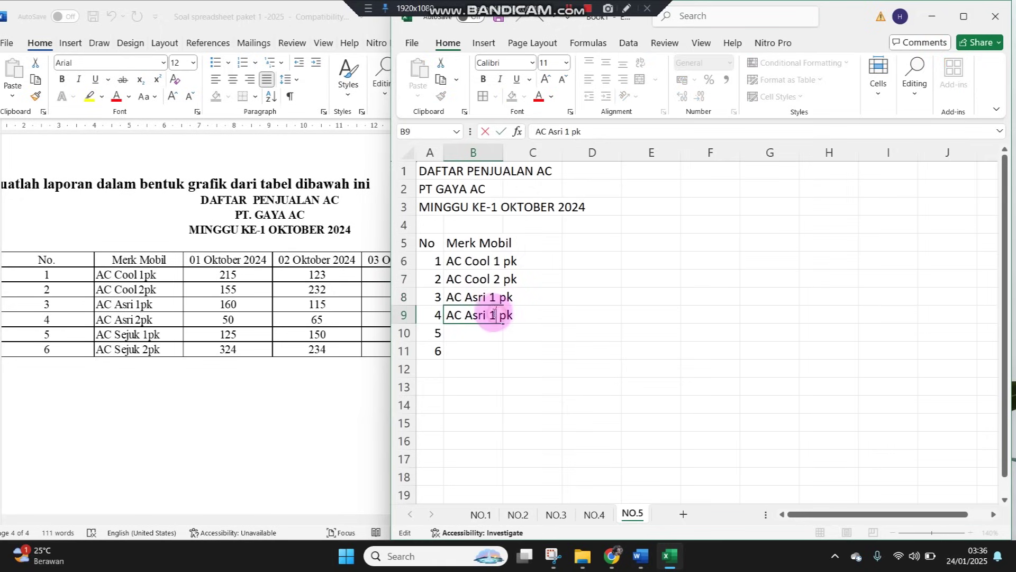
double_click(494, 315)
type("2")
left_click(472, 351)
left_click(483, 318)
left_click(492, 298)
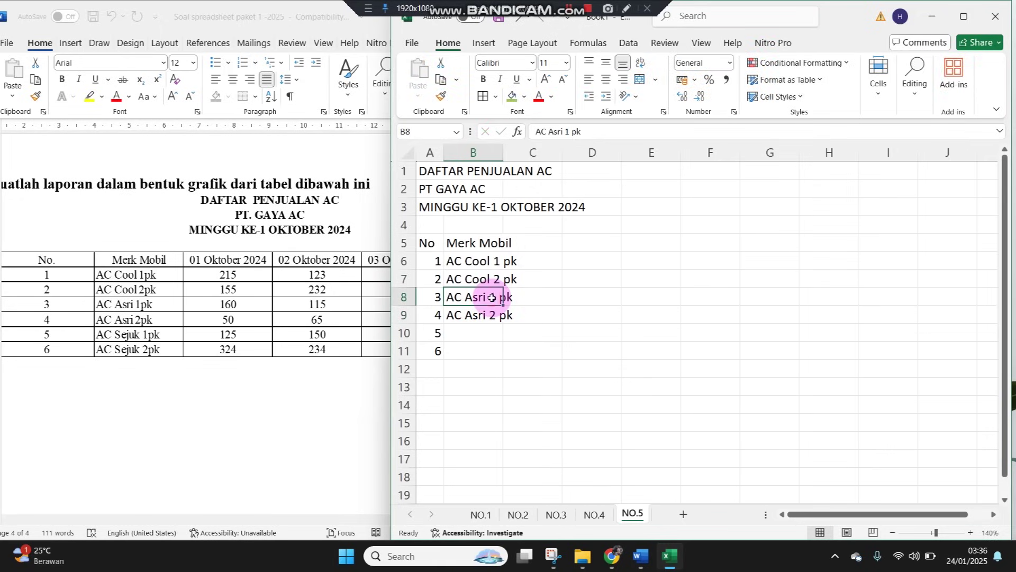
key("ctrl+c")
left_click(469, 332)
key("ctrl+v")
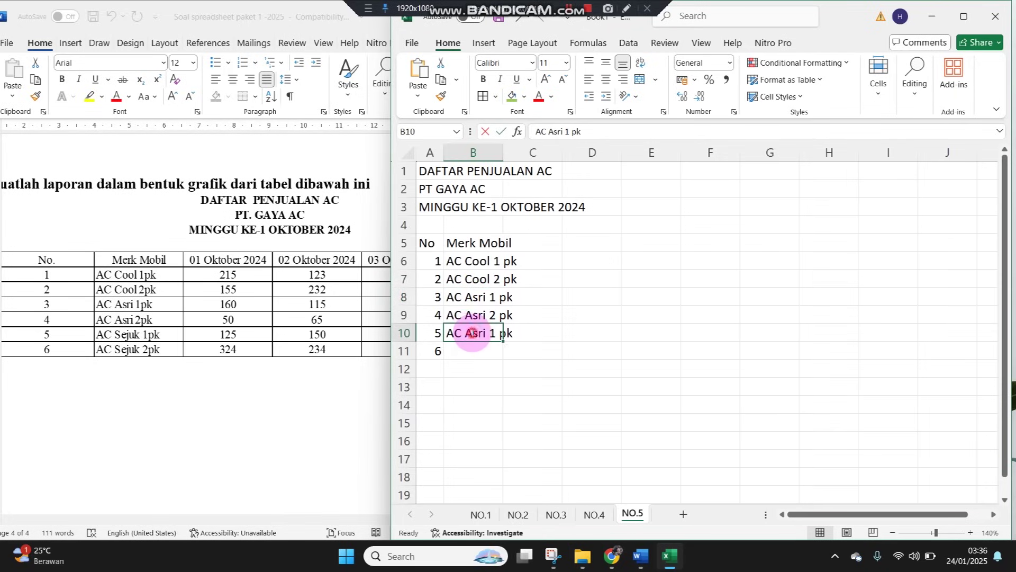
double_click(464, 332)
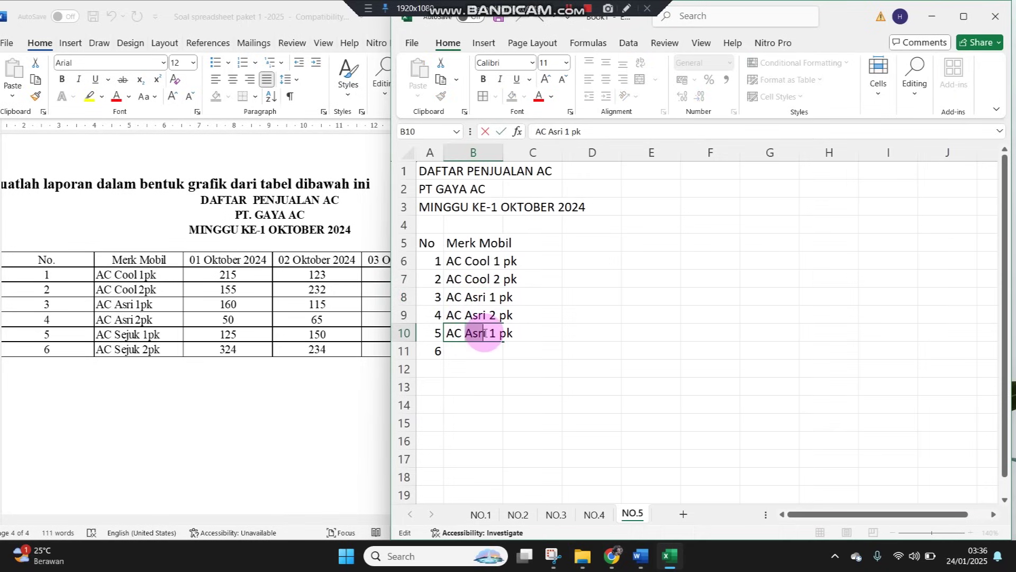
type("Sejuk")
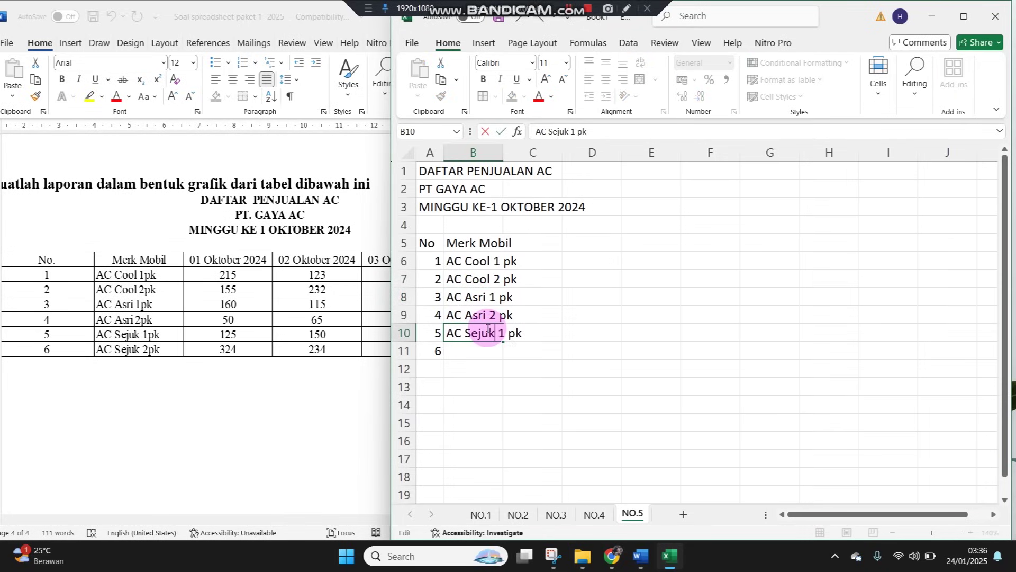
key("Return")
Enter AC Sejuk 2 pk in B11 and widen column B to fit
left_click(487, 328)
left_click(488, 351)
key("ctrl+v")
double_click(492, 351)
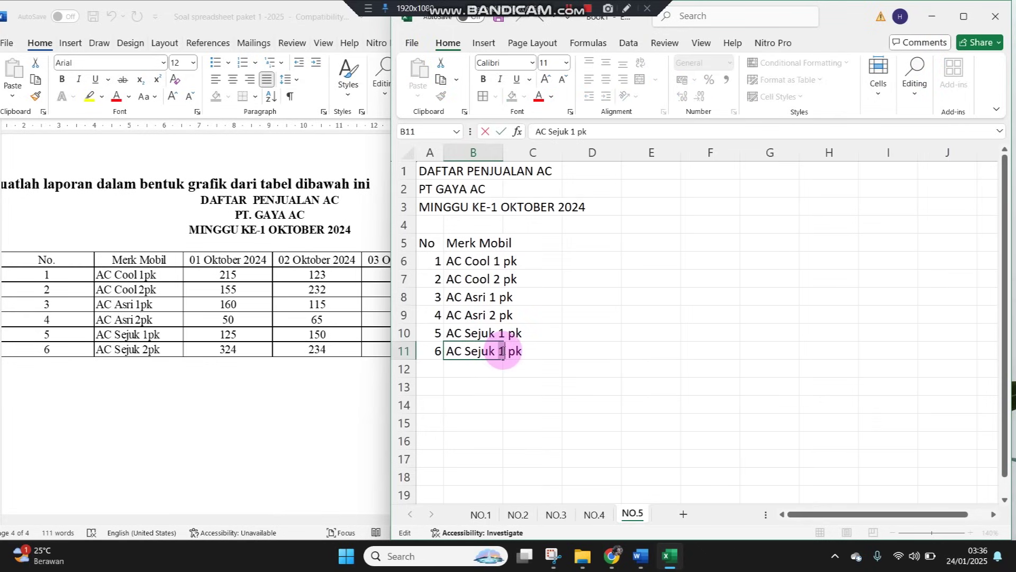
double_click(502, 350)
type("2")
left_click(492, 386)
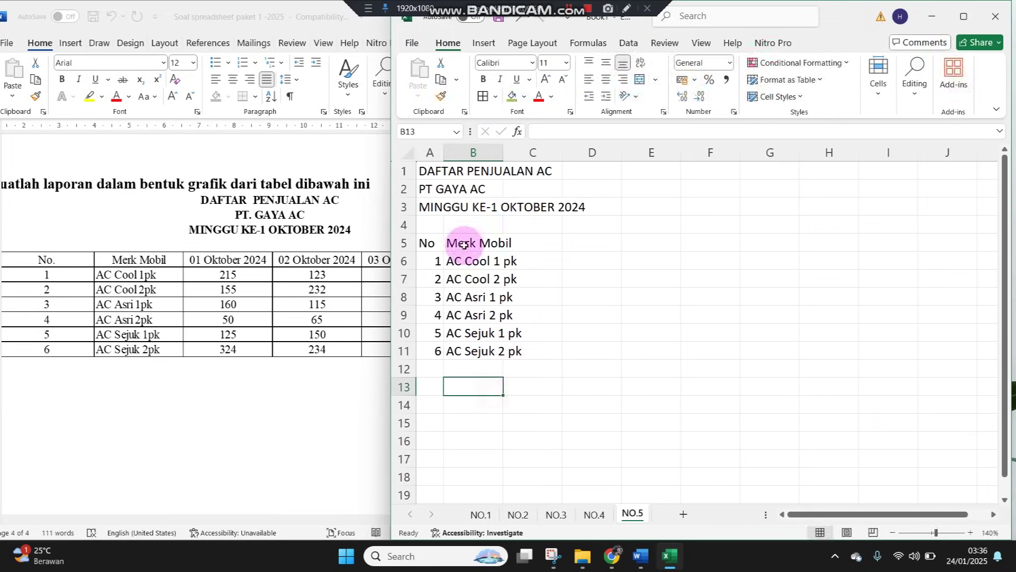
mouse_move(516, 143)
left_mouse_down()
mouse_move(505, 143)
mouse_move(526, 144)
left_mouse_up()
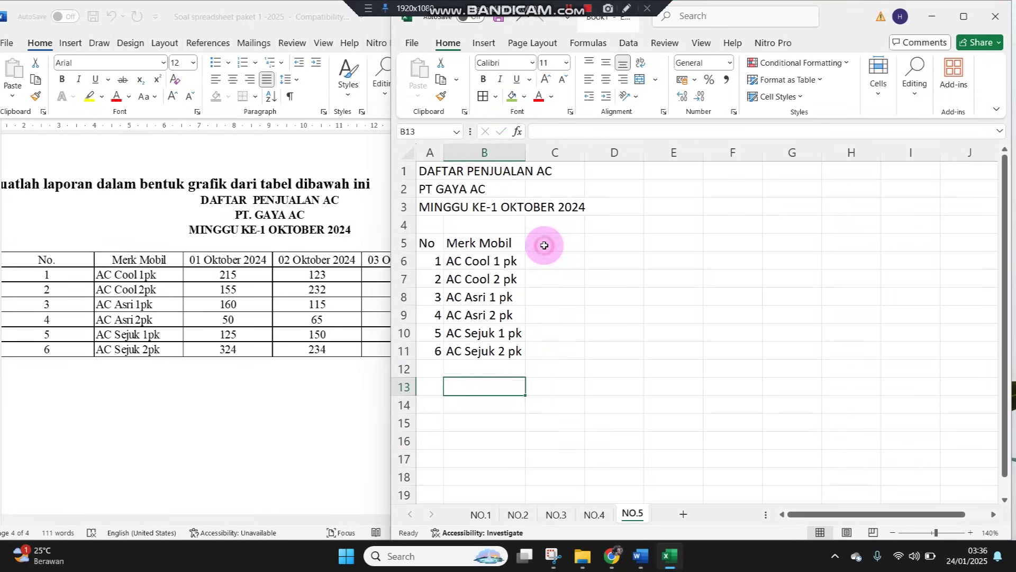
Enter the 01 Oktober 2024 heading in C5 with sales 215, 155, 160, 50, 125, 324 below
left_click(544, 243)
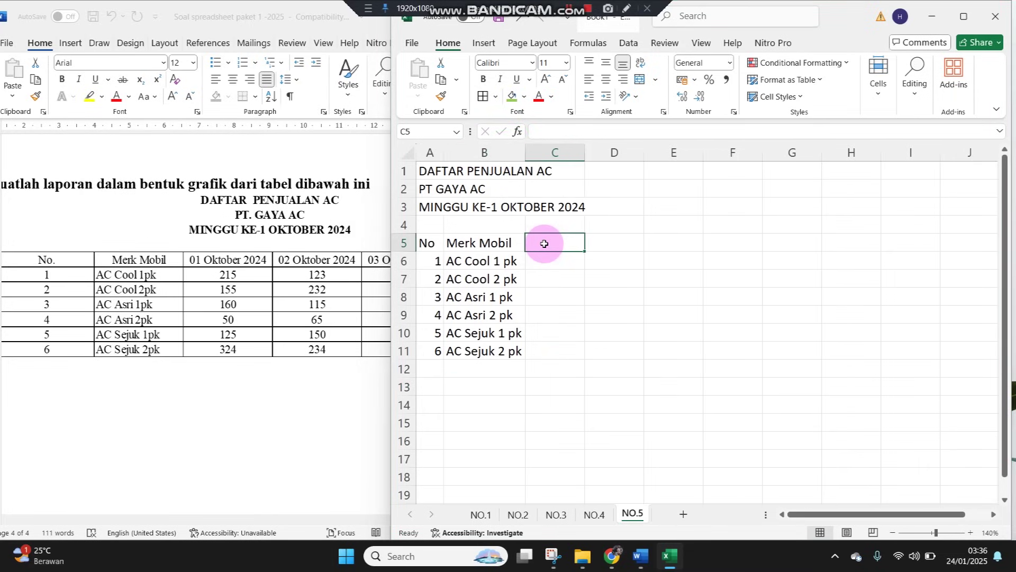
type("01 Oktober 2024")
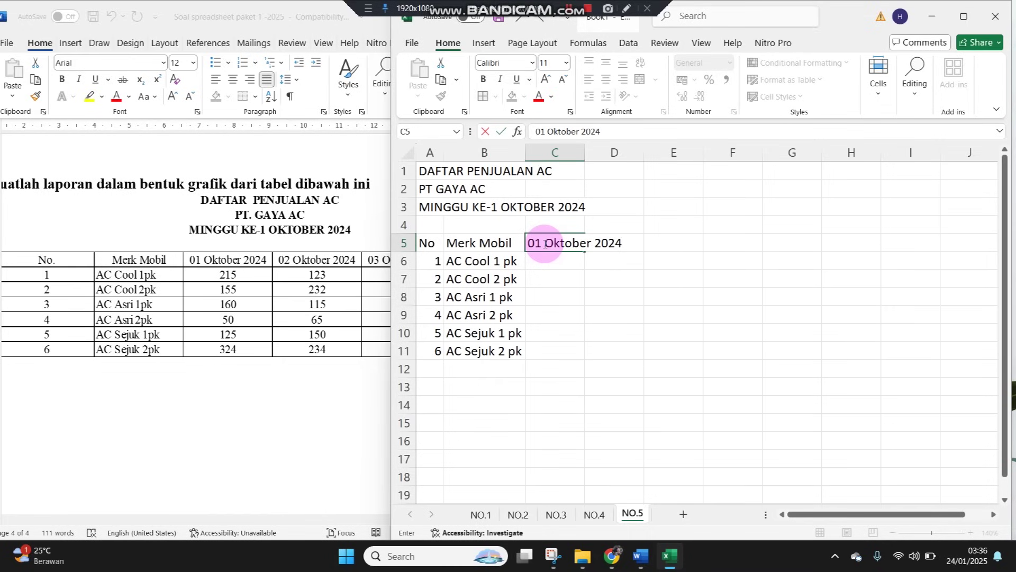
key("Return")
type("215")
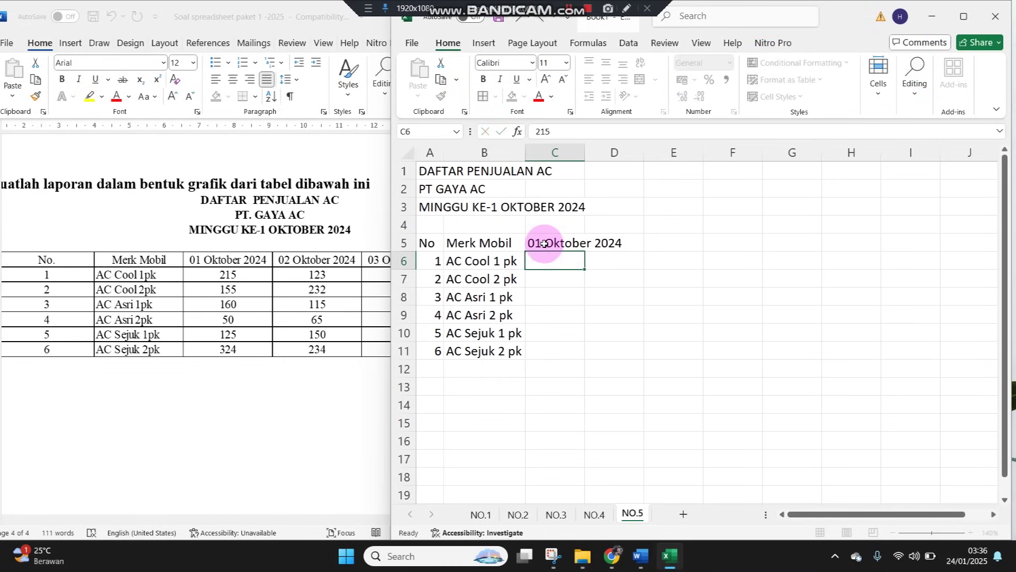
key("Return")
type("155")
key("Return")
type("15")
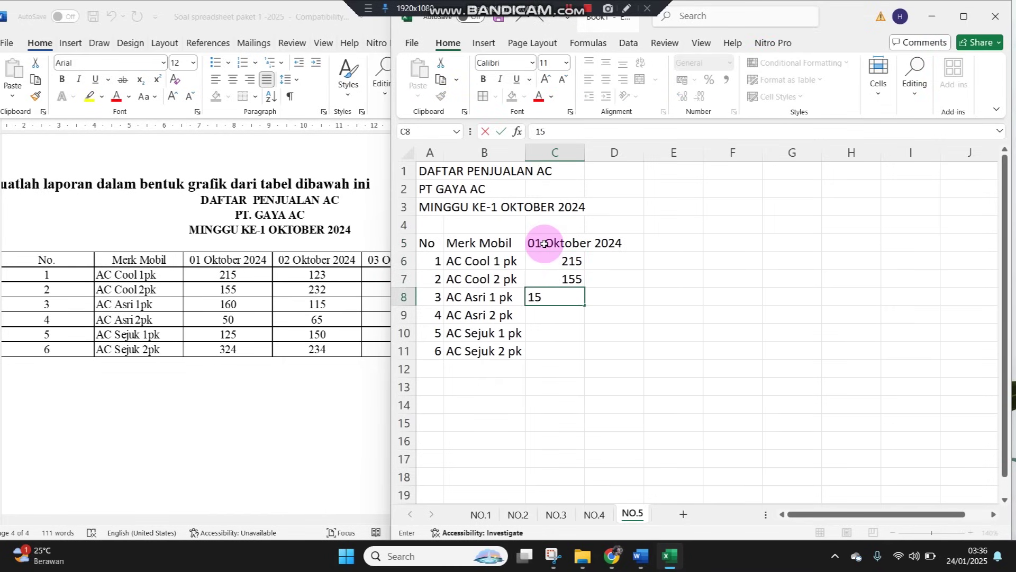
key("Return")
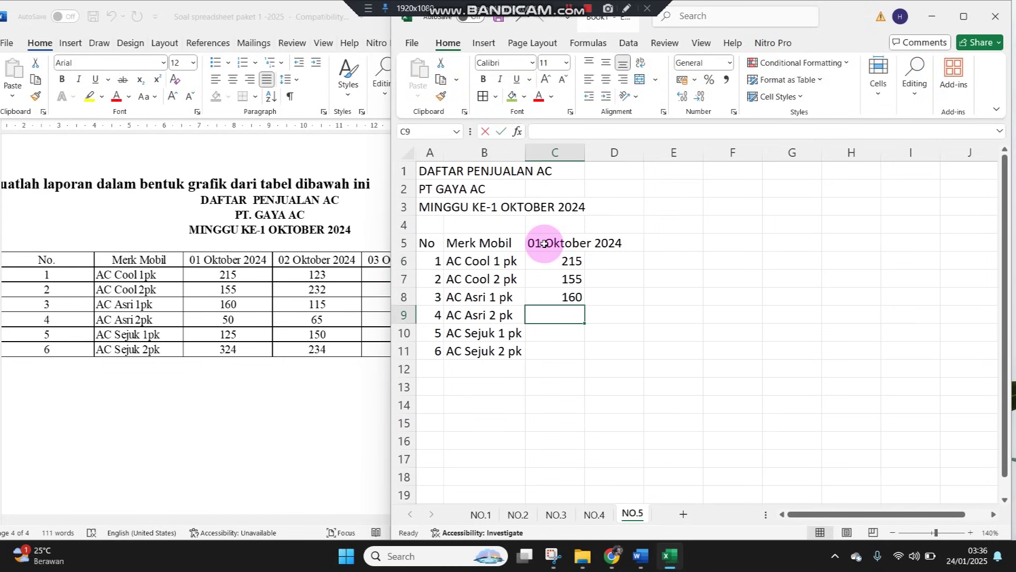
type("50")
key("Return")
type("125")
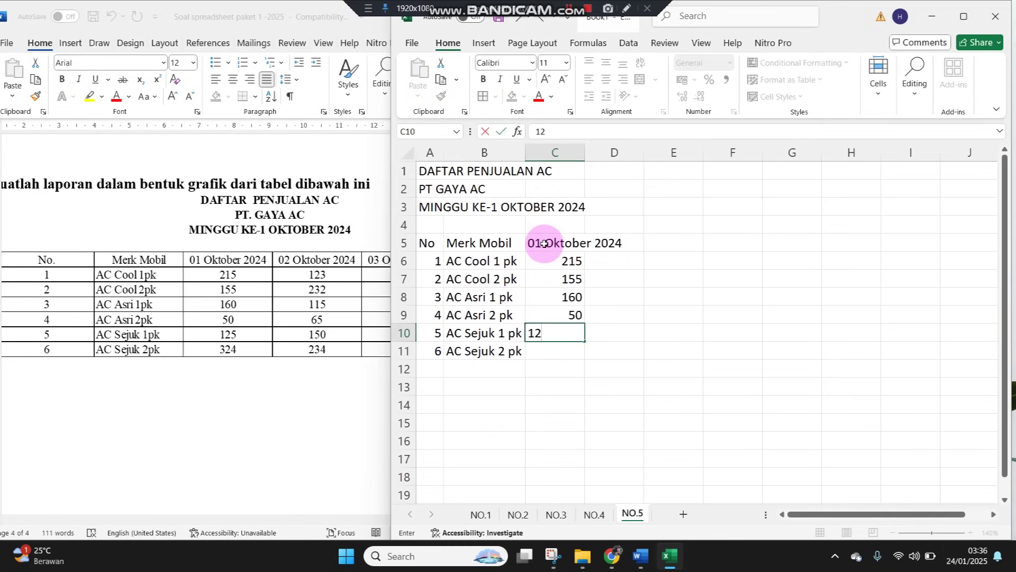
key("Return")
type("32")
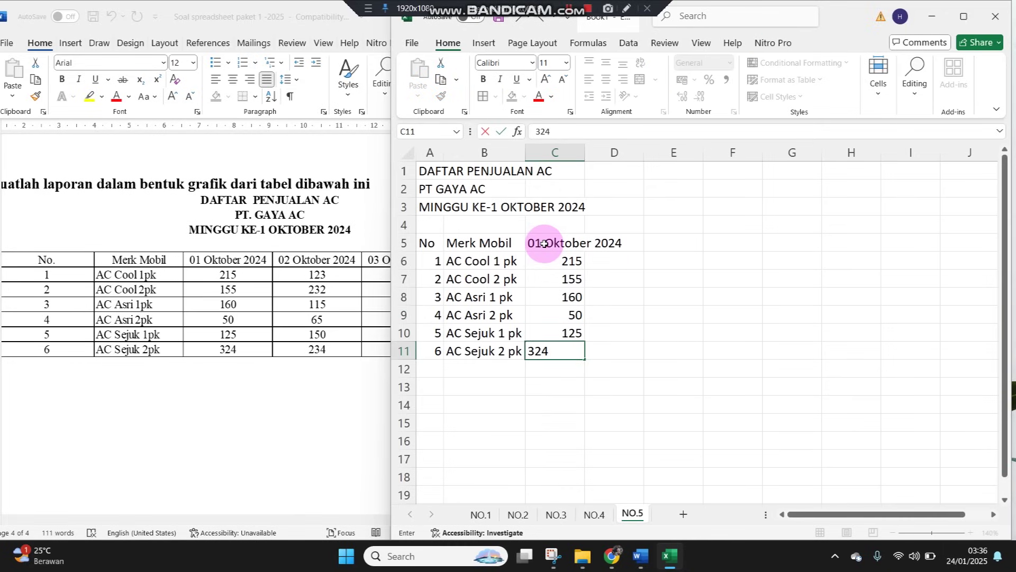
type("4")
key("Tab")
Copy the date heading into D5 and change it to 02 Oktober 2024
key("Up")
key("Up")
key("Up")
key("Up")
key("Up")
key("Up")
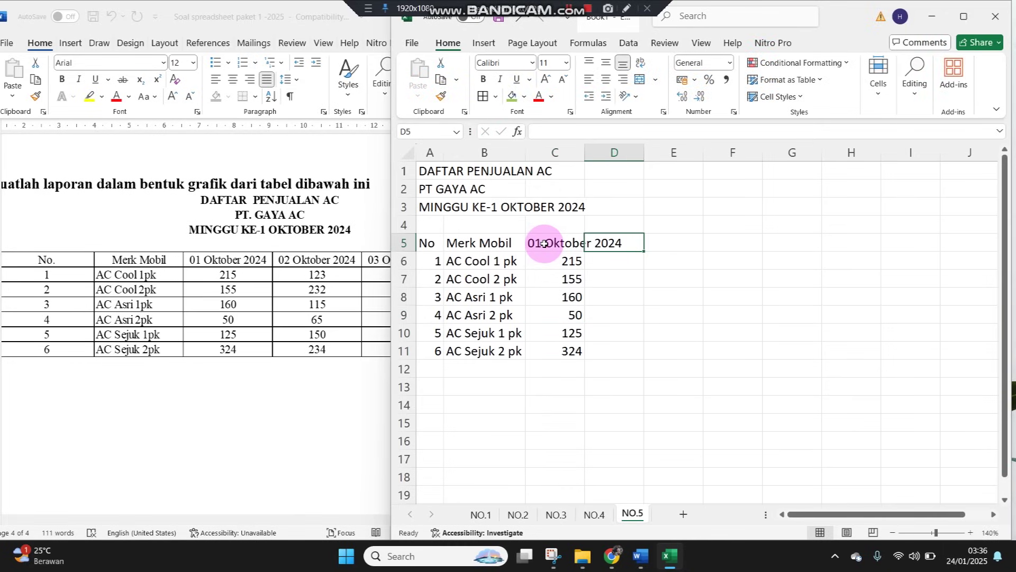
left_click(544, 243)
key("ctrl+c")
key("Right")
key("ctrl+v")
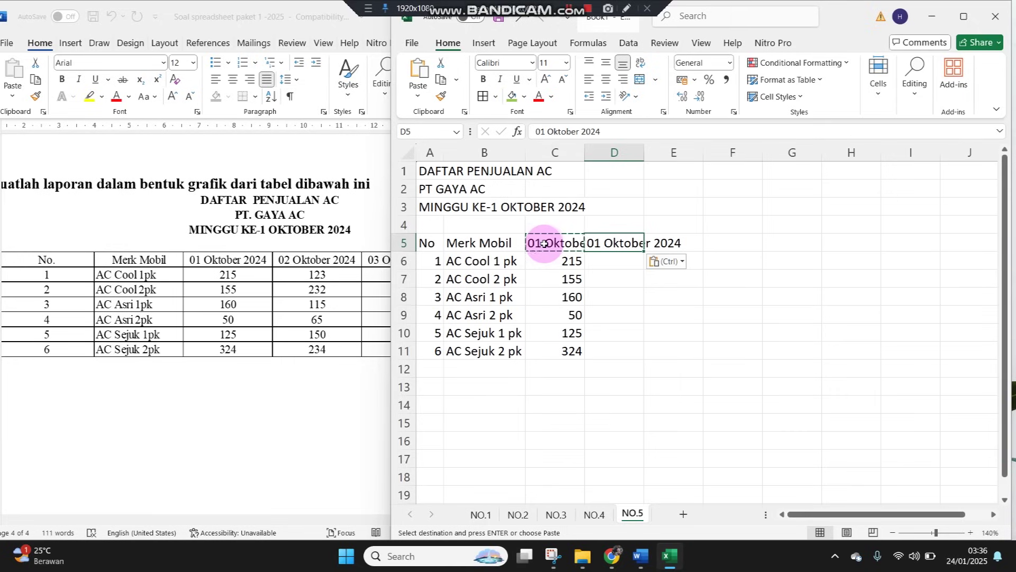
double_click(596, 244)
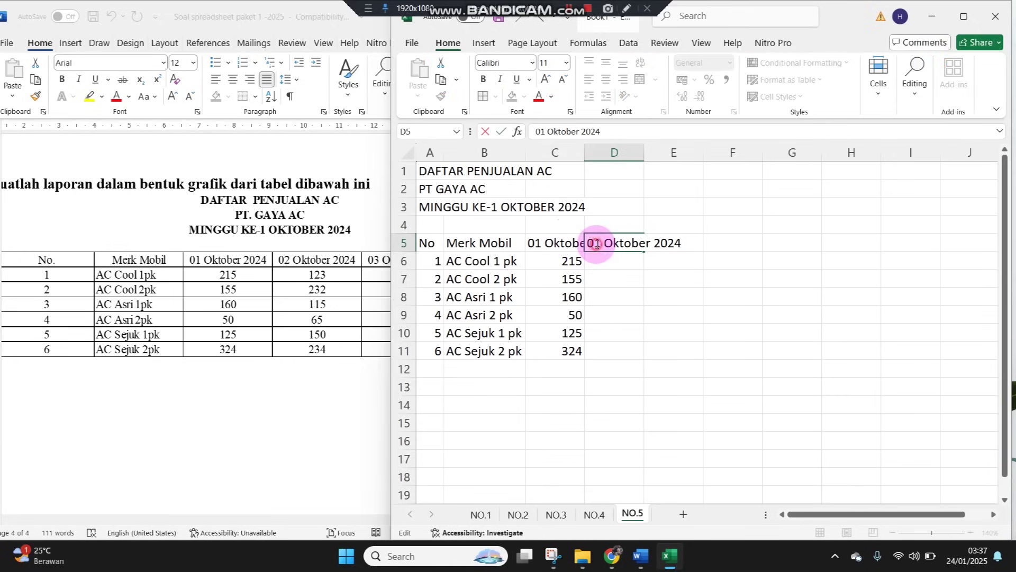
type("2")
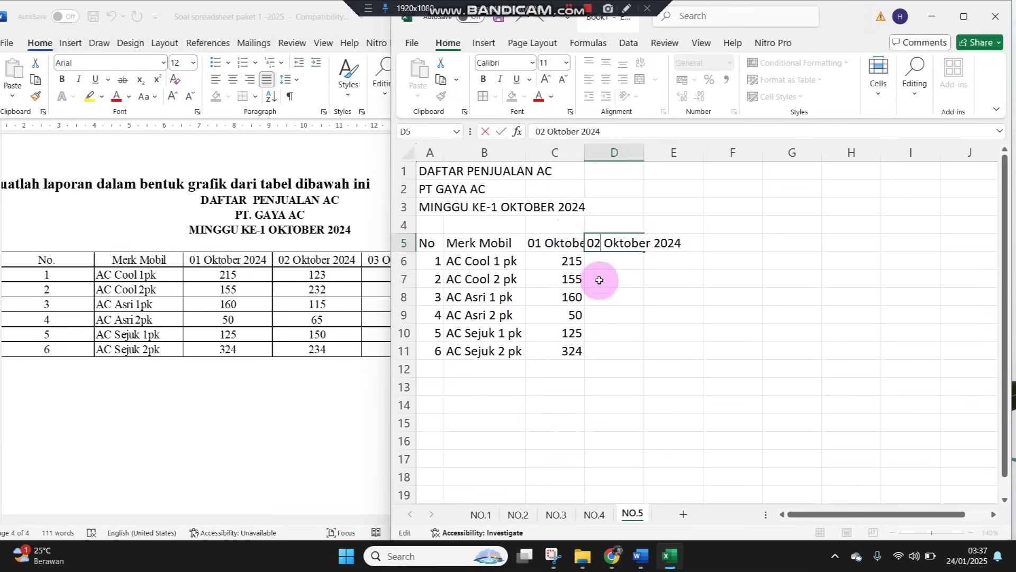
key("Return")
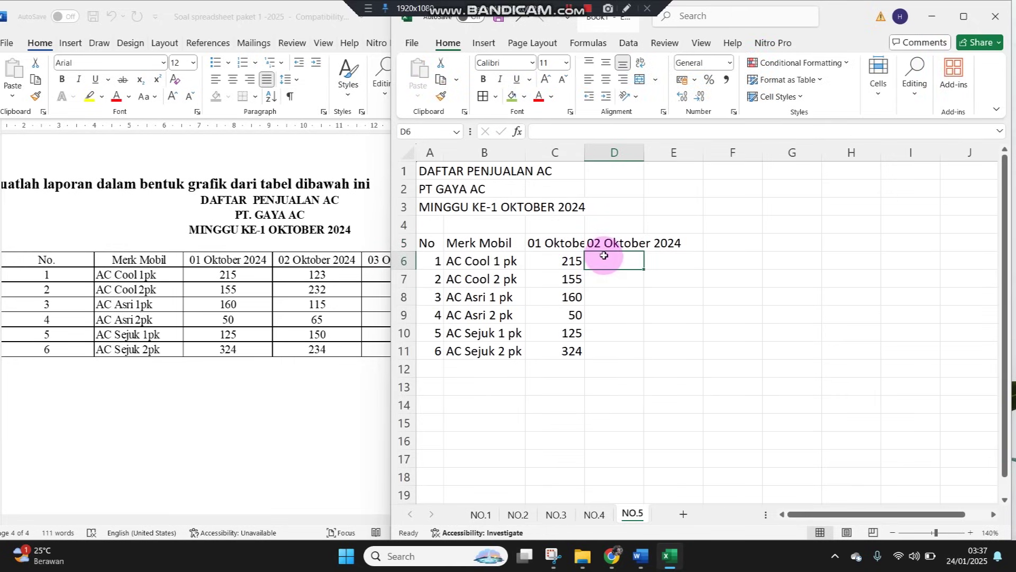
Zoom to 170% and fill D6:D11 with 123, 232, 115, 65, 150, 234
left_click(970, 533)
left_click(970, 533)
left_click(971, 533)
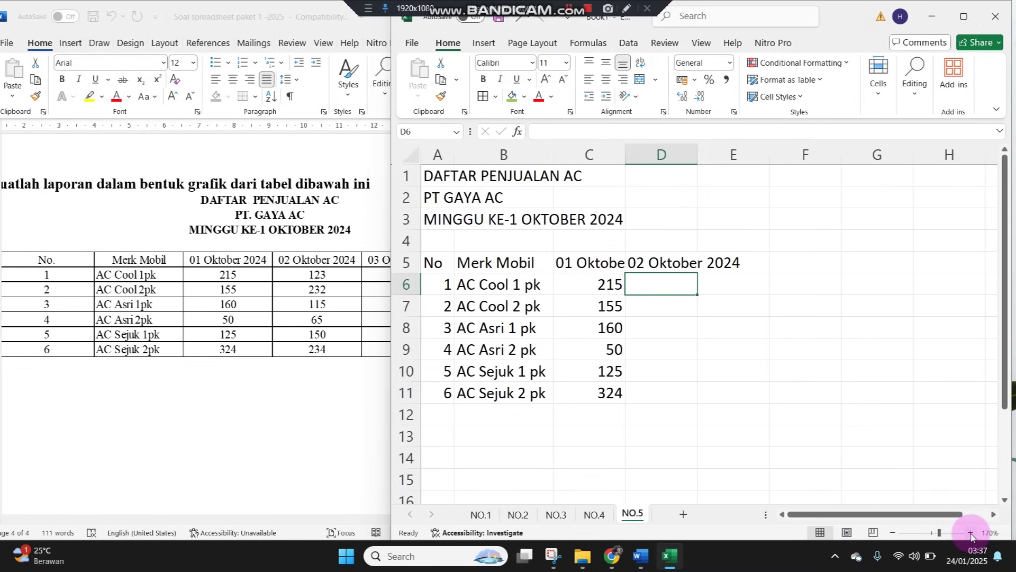
type("123")
key("Return")
type("232")
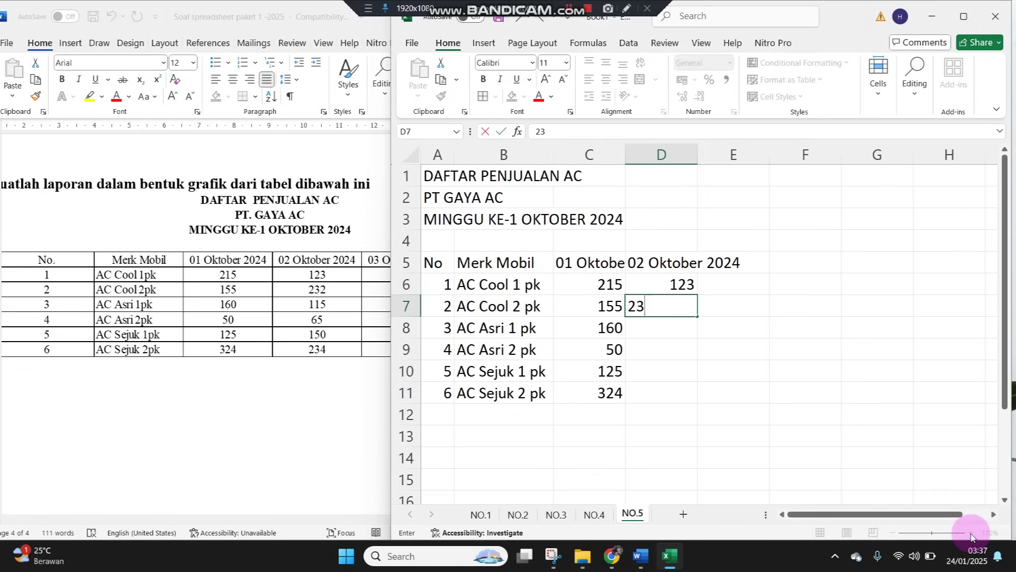
key("Return")
type("115")
key("Return")
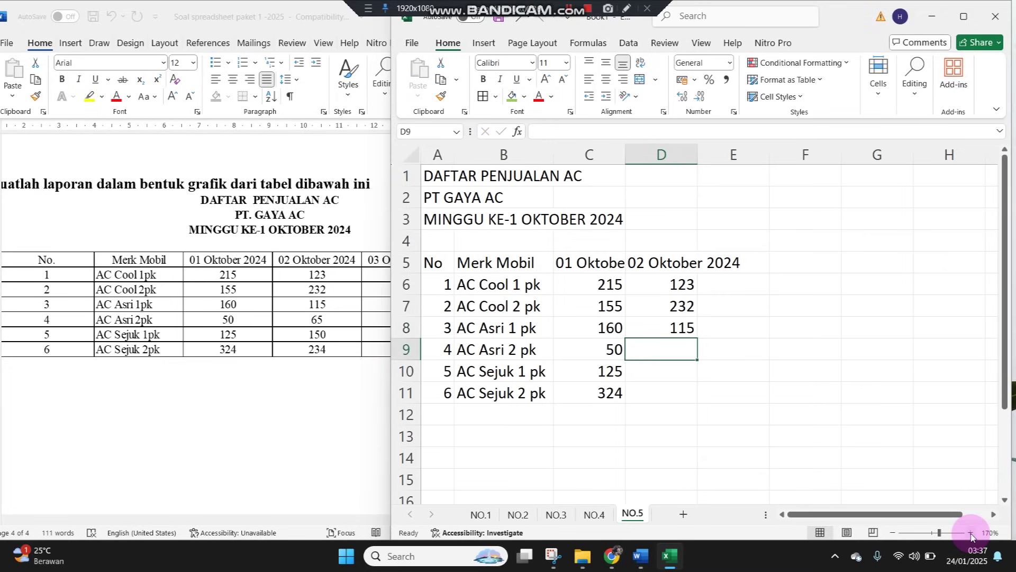
type("65")
key("Return")
type("150")
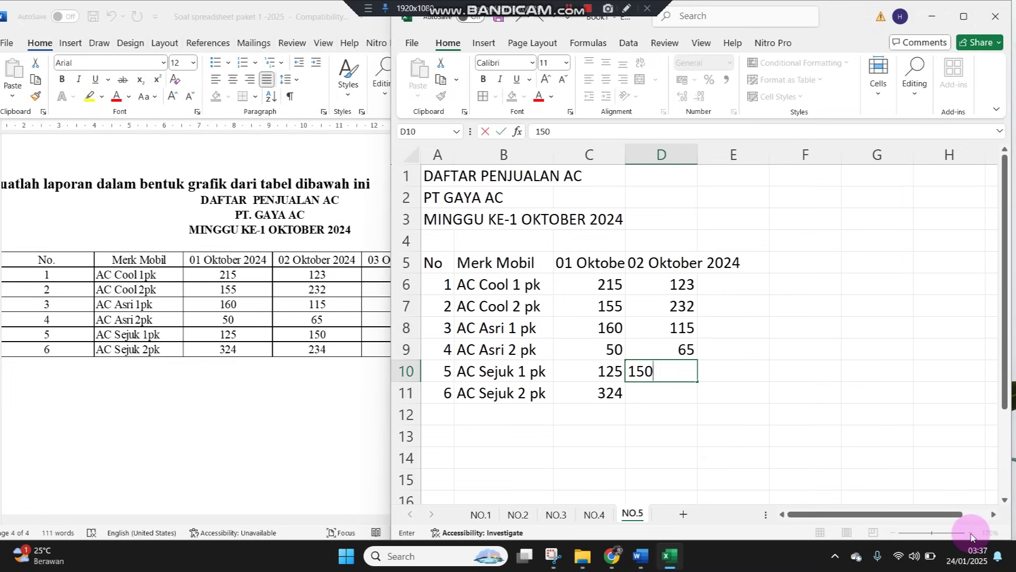
key("Return")
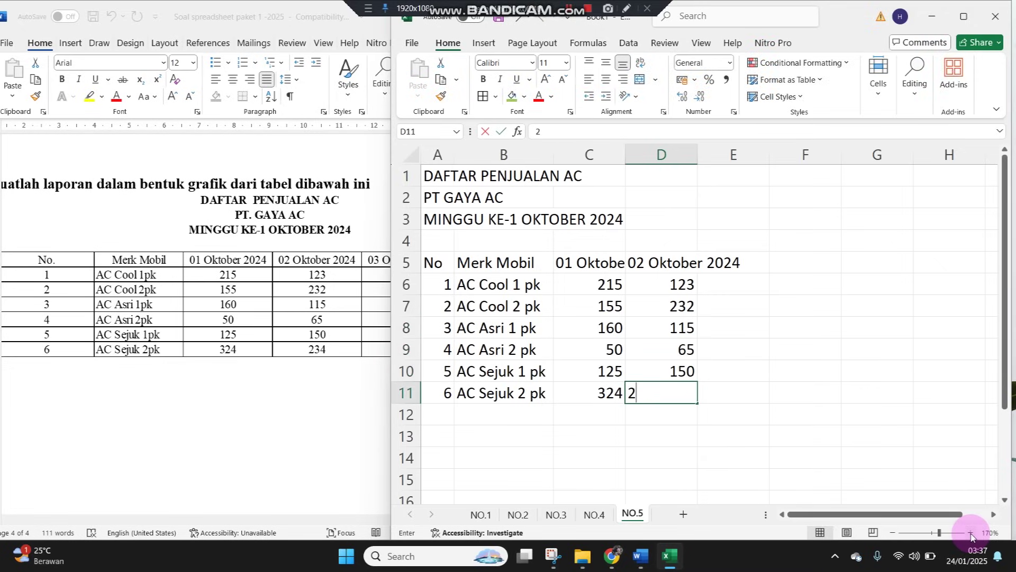
type("234")
key("Return")
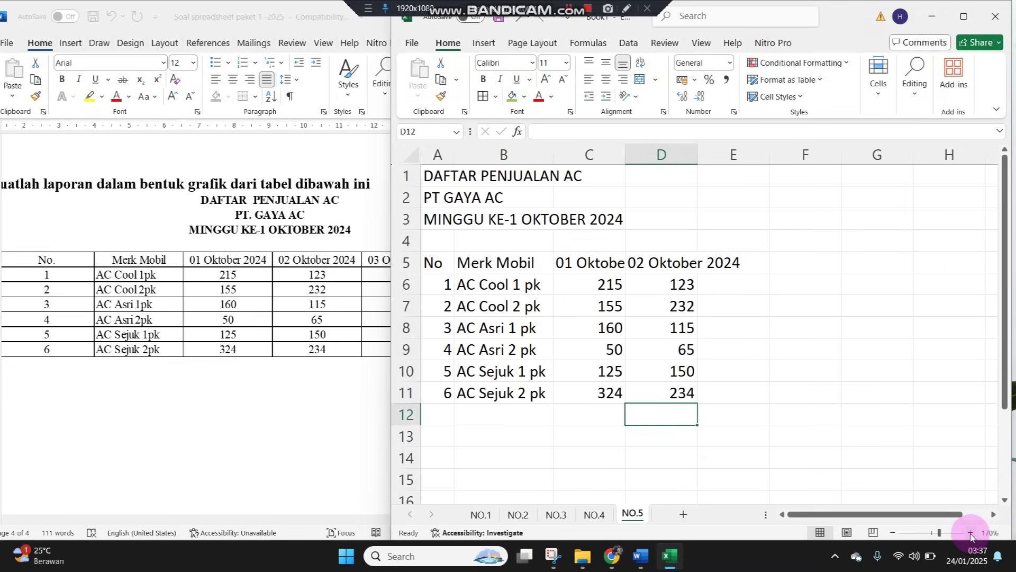
left_click(323, 408)
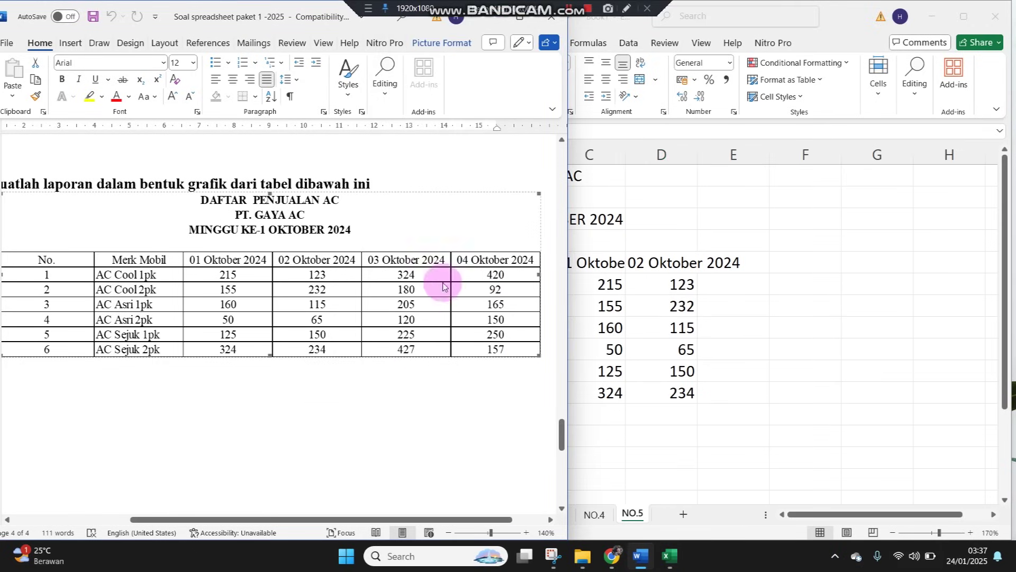
Extend the date headings across to F5 and check the Word source table
left_click(787, 220)
left_click(661, 265)
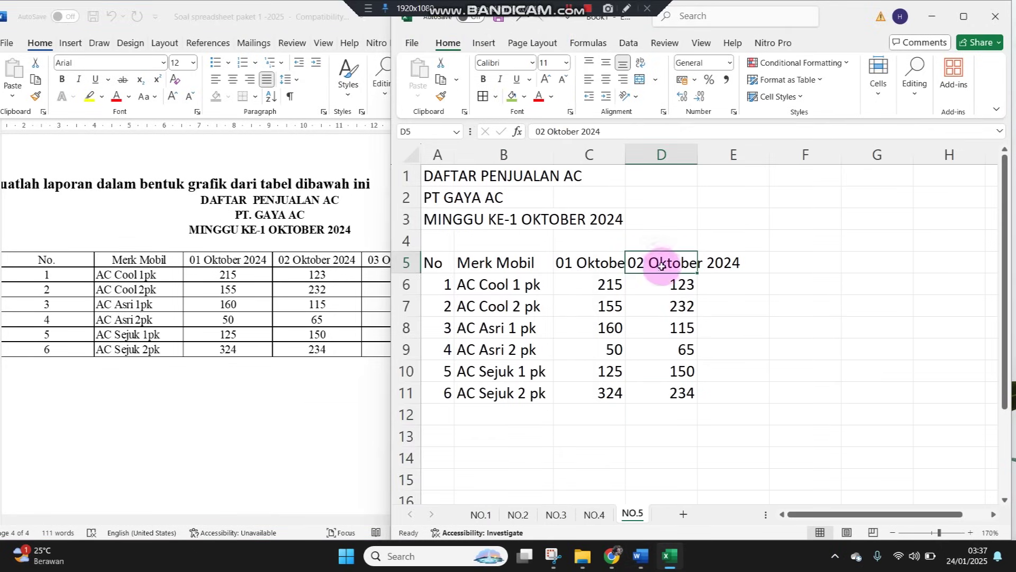
left_click_drag(698, 272, 817, 269)
left_click(741, 285)
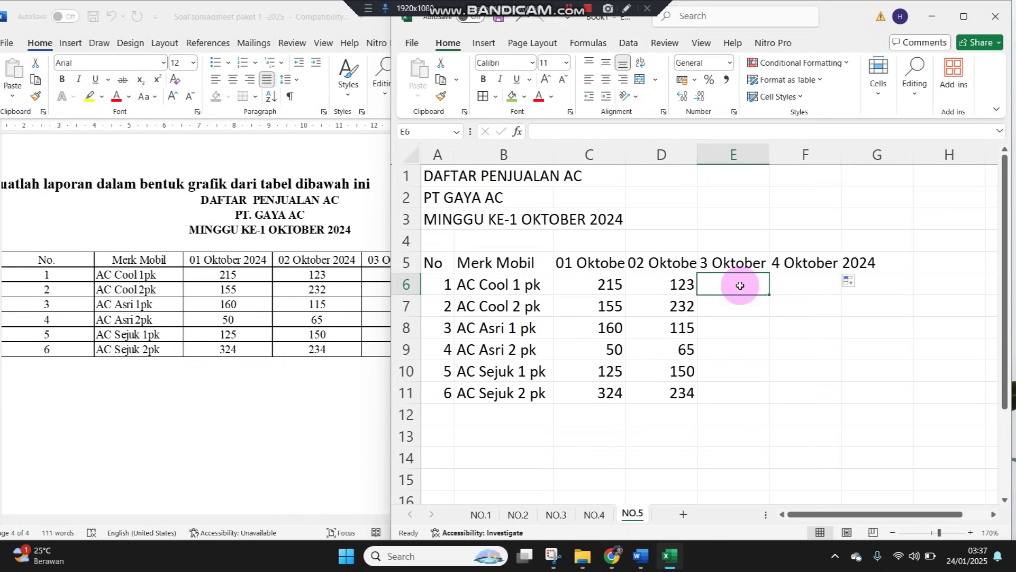
left_click(360, 317)
left_click(397, 529)
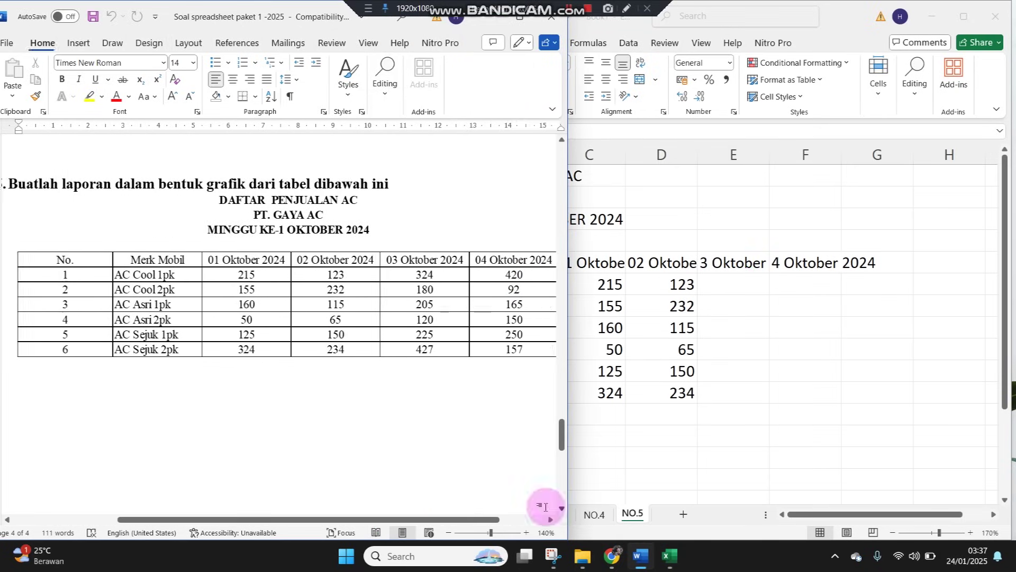
left_click_drag(374, 519, 645, 521)
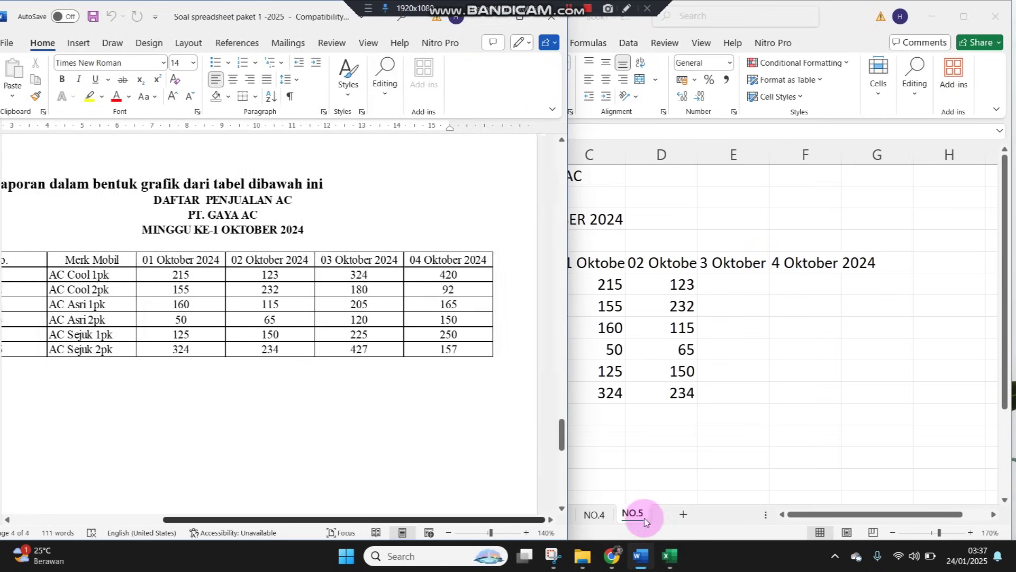
left_click(733, 285)
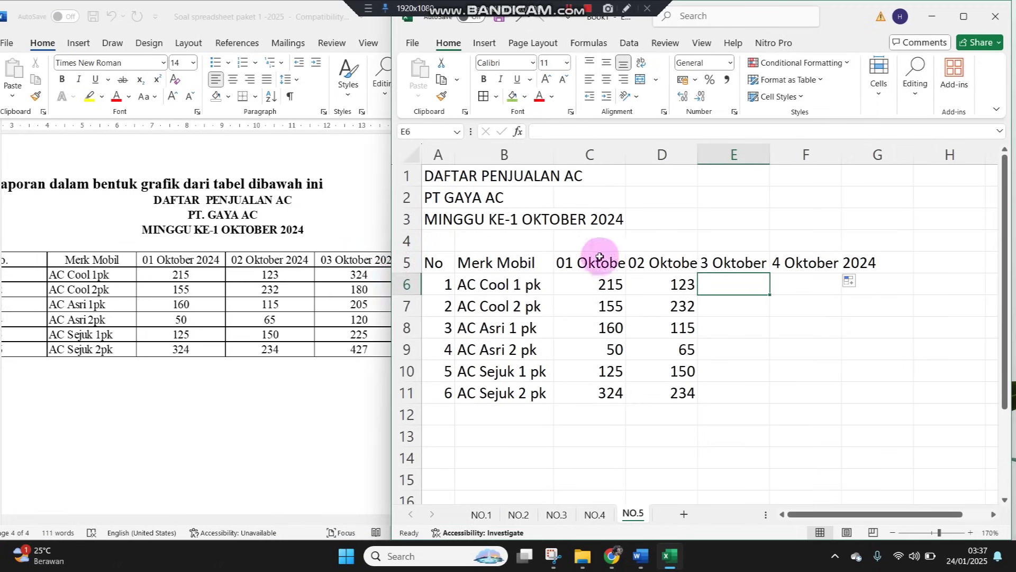
Fill E6:E11 with 324, 180, 205, 120, 225 and 427
type("324")
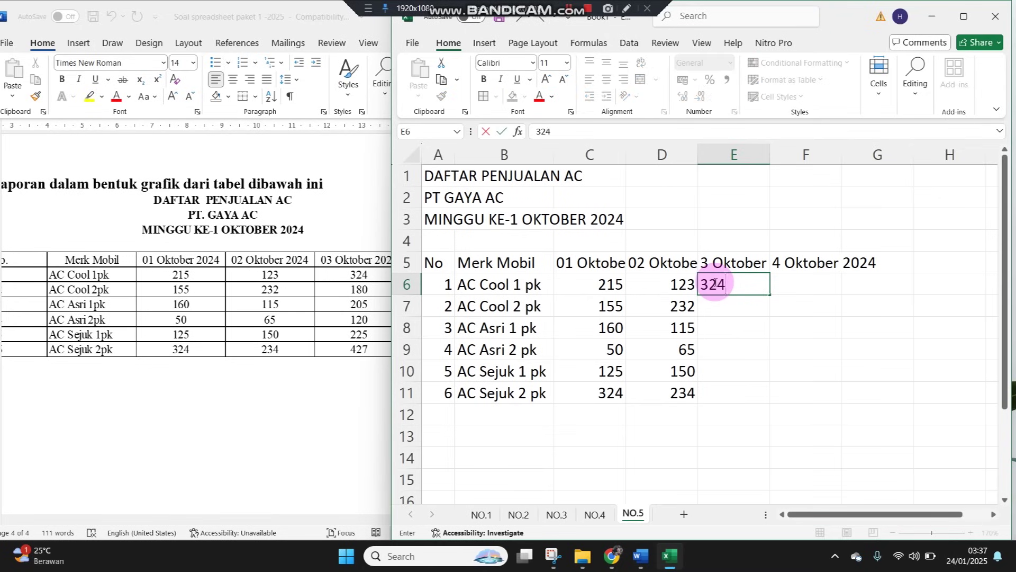
key("Return")
type("1")
key("Return")
type("20")
key("Return")
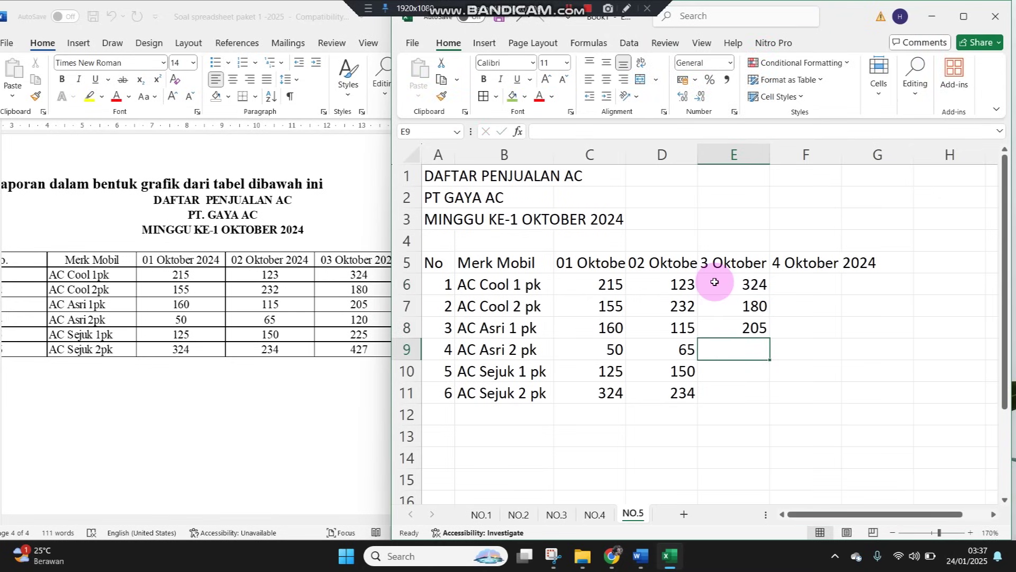
type("120")
key("Return")
type("225")
key("Return")
type("4")
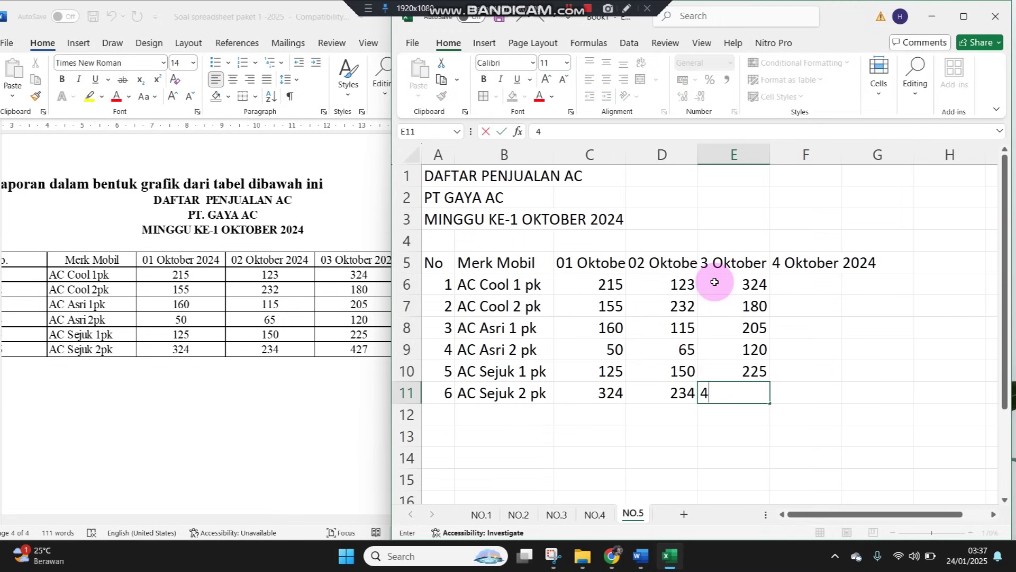
type("27")
key("Return")
key("Up")
key("Up")
key("Up")
key("Up")
key("Up")
key("Up")
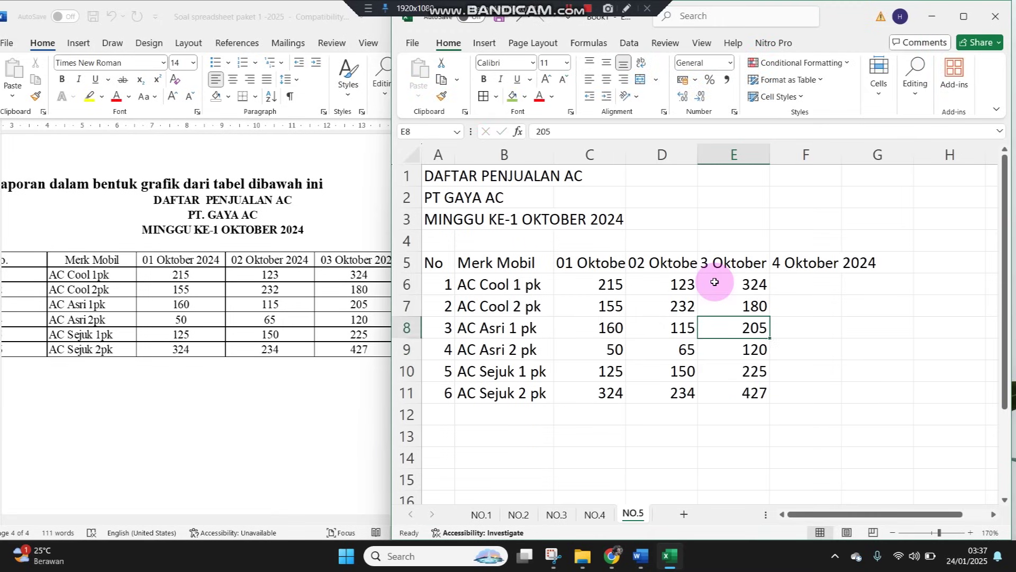
key("Right")
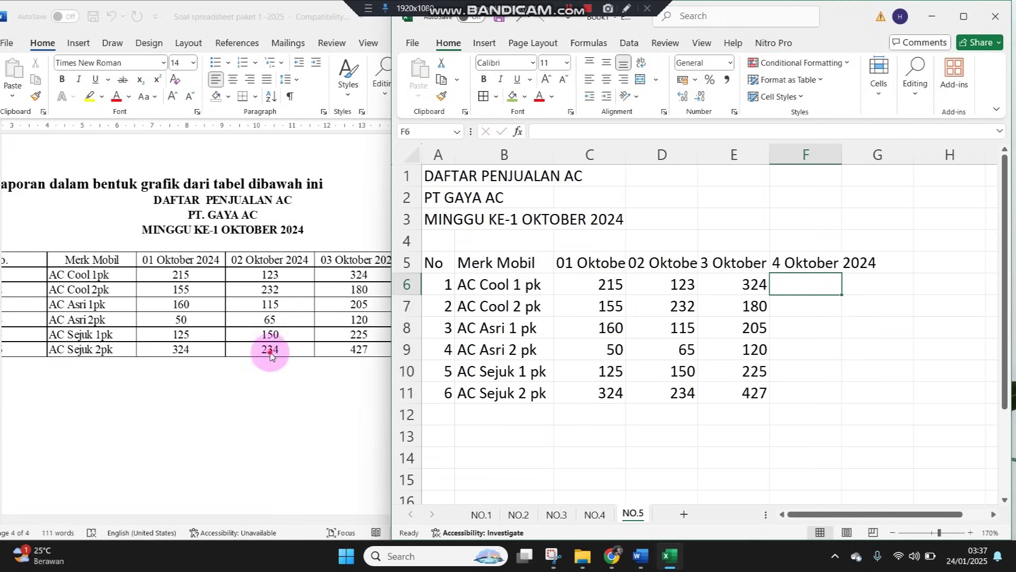
Narrow the Excel window so the Word source table shows beside it
left_click(270, 351)
left_click(745, 300)
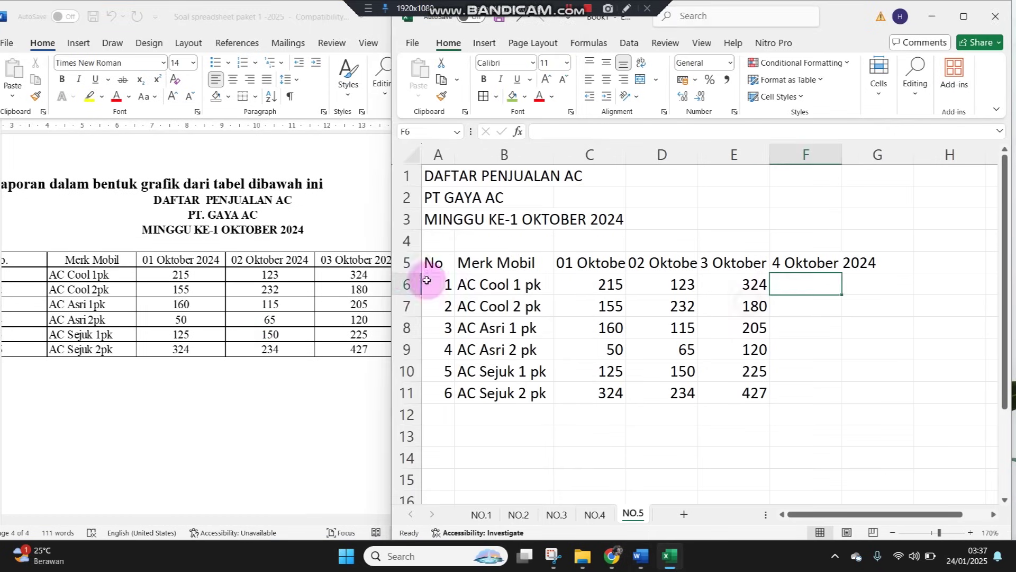
left_click_drag(390, 263, 531, 263)
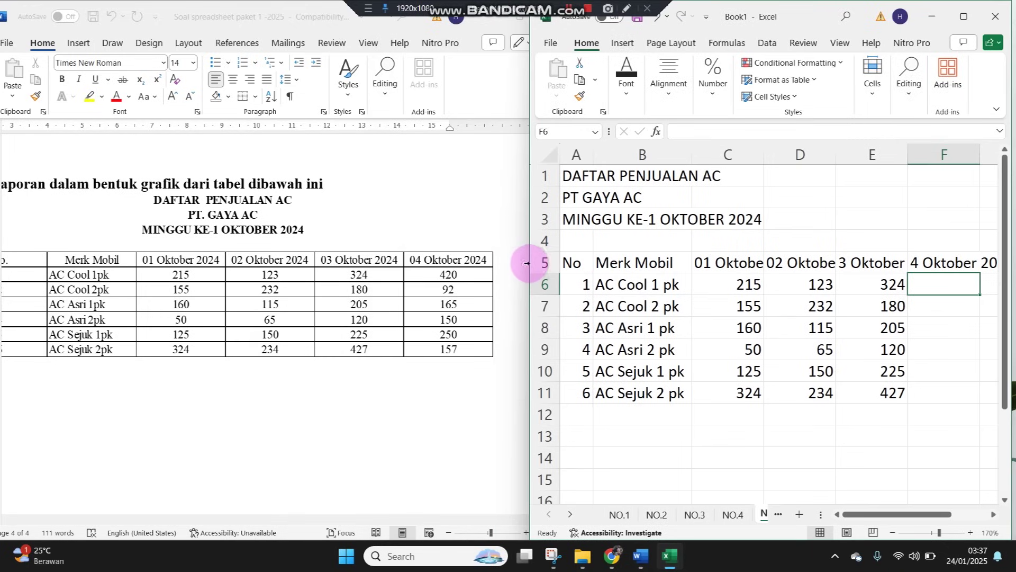
Fill F6:F11 with 420, 92, 165, 150, 250, 157 and widen Excel to full screen
type("42")
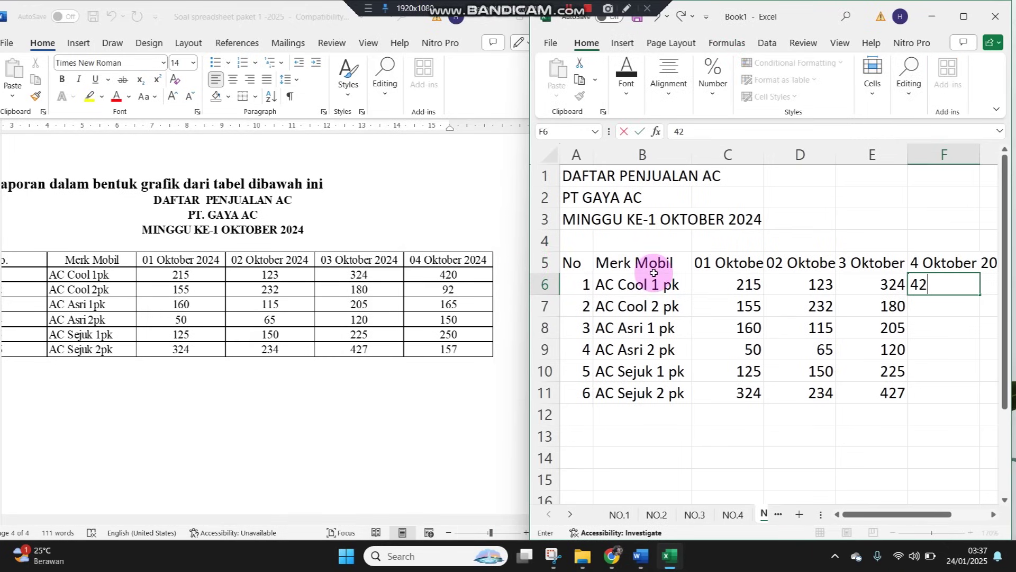
key("Return")
type("92")
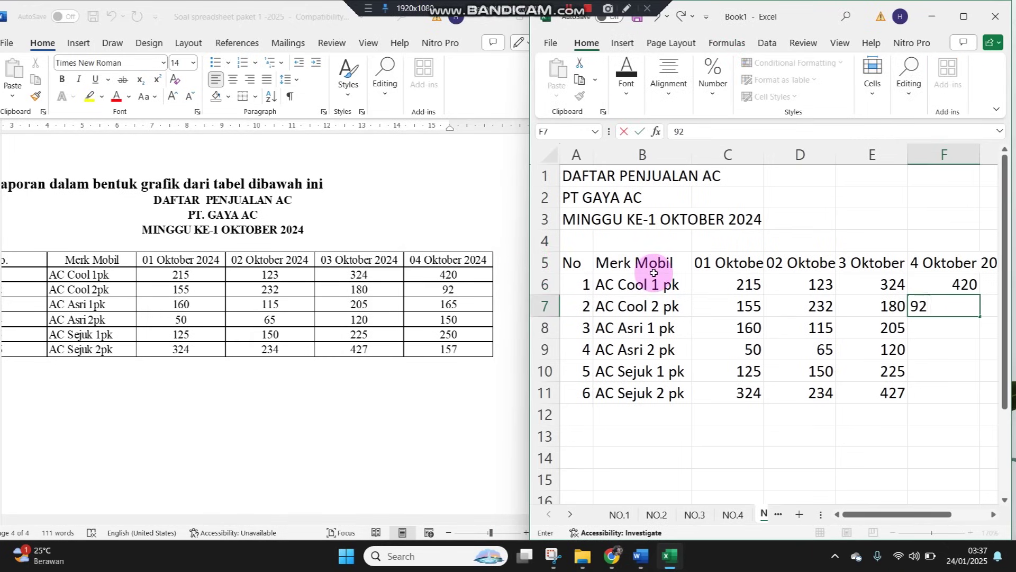
key("Return")
type("165")
key("Return")
type("1")
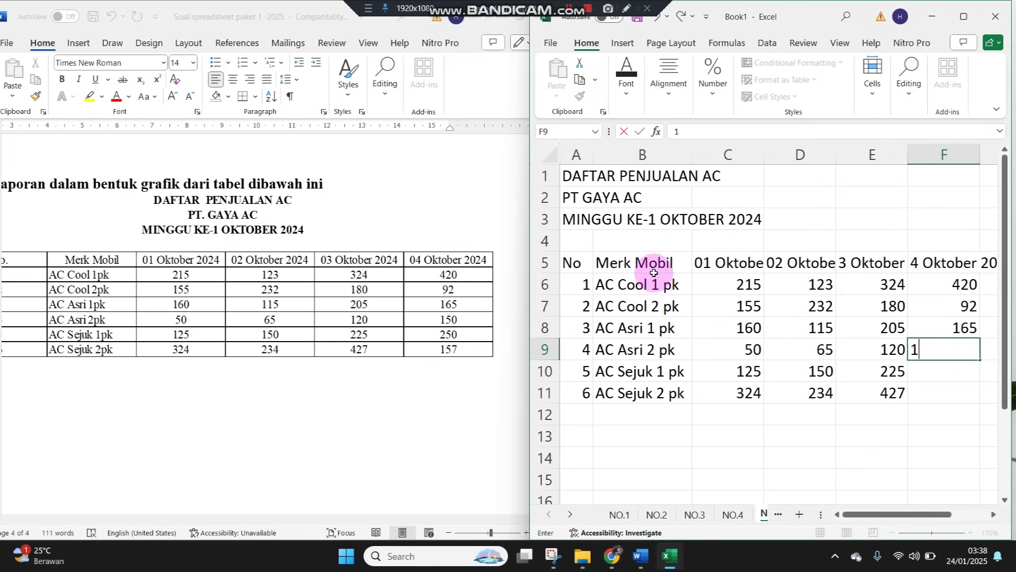
type("50")
key("Return")
type("250")
key("Return")
type("157")
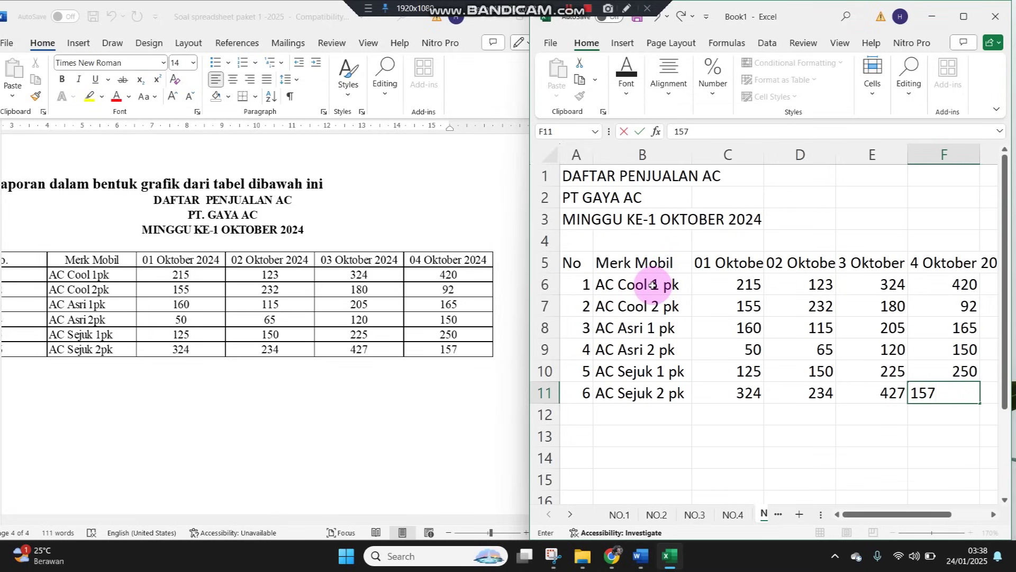
left_click(731, 454)
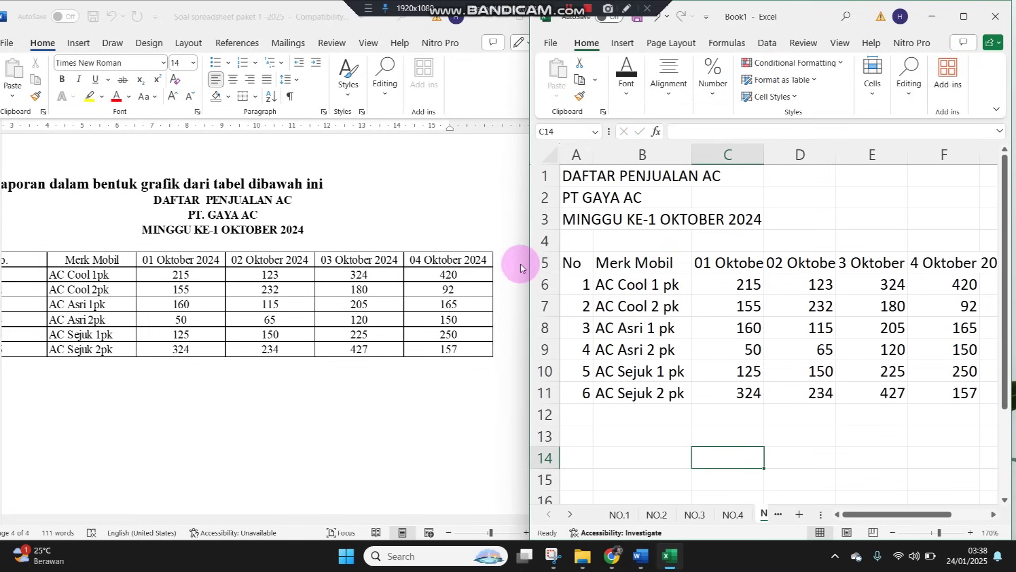
left_click_drag(528, 250, 3, 263)
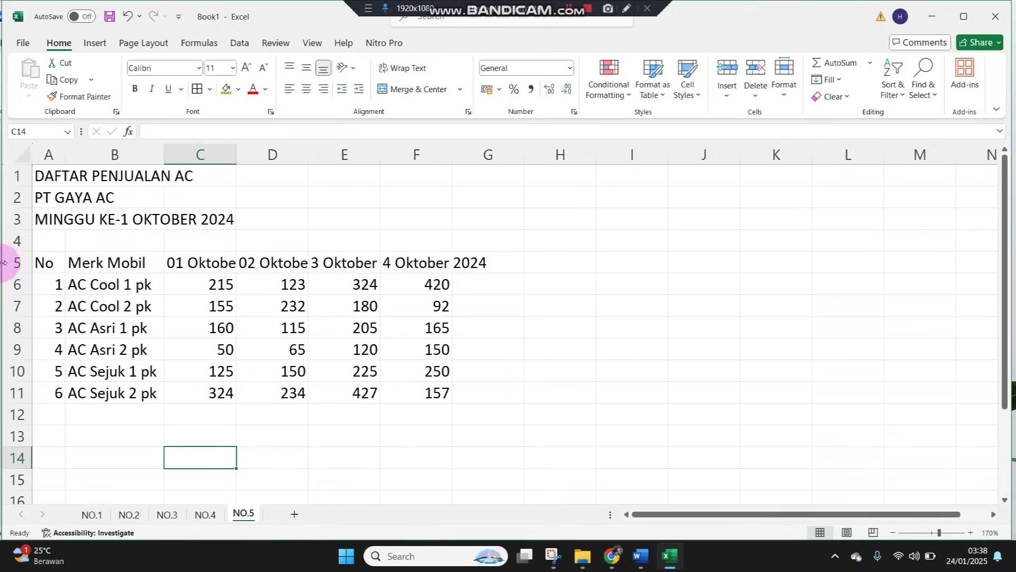
Merge and centre A1:F1, A2:F2 and A3:F3 for the three title lines
left_click(393, 243)
left_click_drag(46, 175, 432, 123)
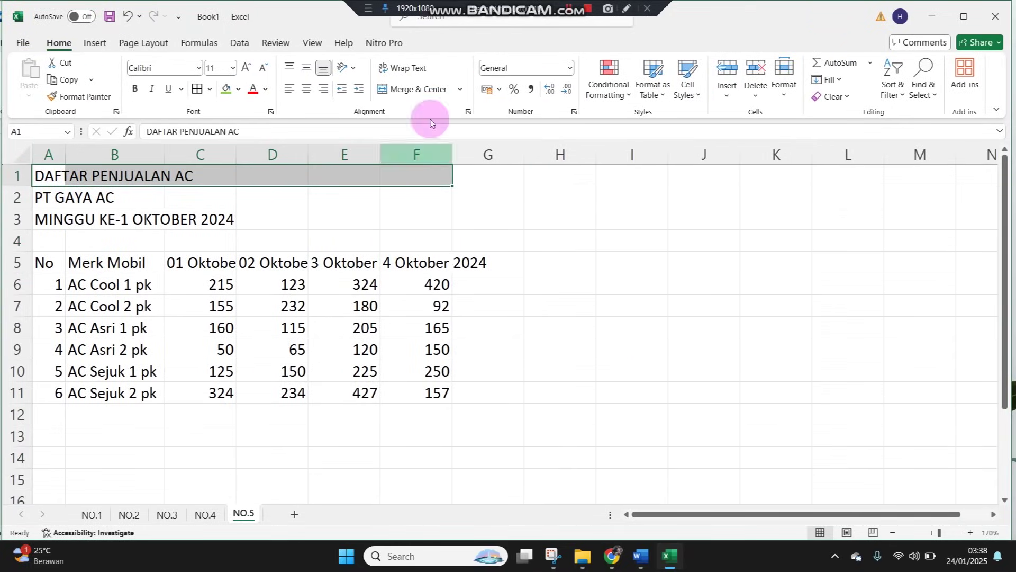
left_click(401, 89)
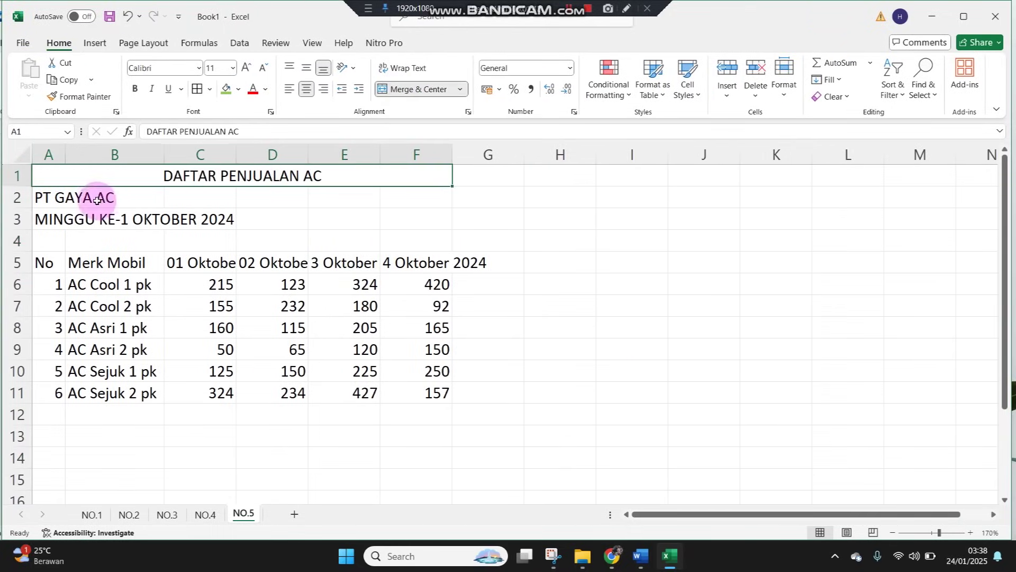
left_click_drag(46, 197, 411, 192)
left_click(407, 101)
left_click_drag(39, 220, 409, 206)
left_click(408, 205)
left_click_drag(52, 227, 395, 224)
left_click(405, 88)
left_click_drag(62, 267, 399, 388)
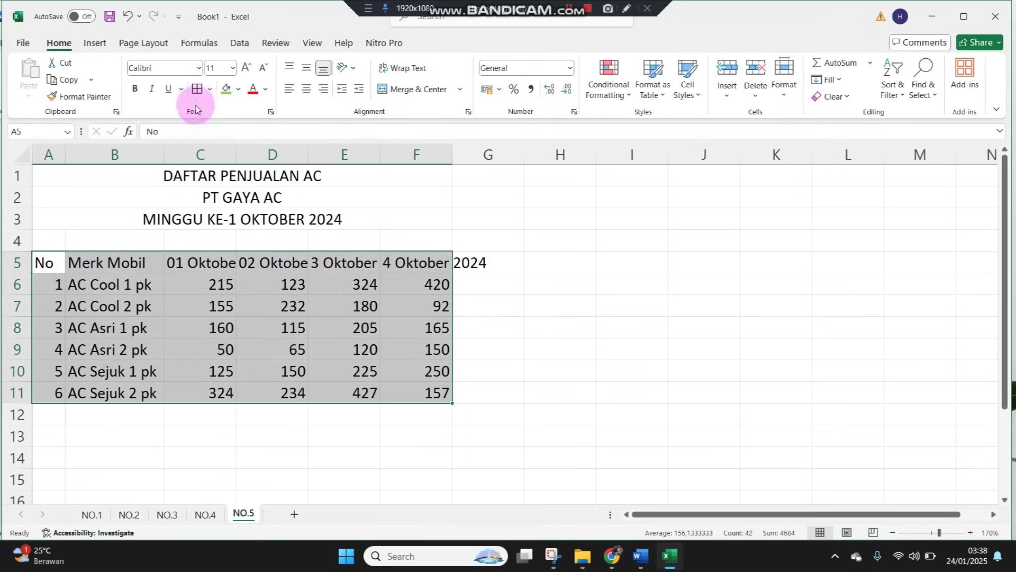
Apply All Borders to the sales table and AutoFit every column width
left_click(197, 88)
left_click(172, 278)
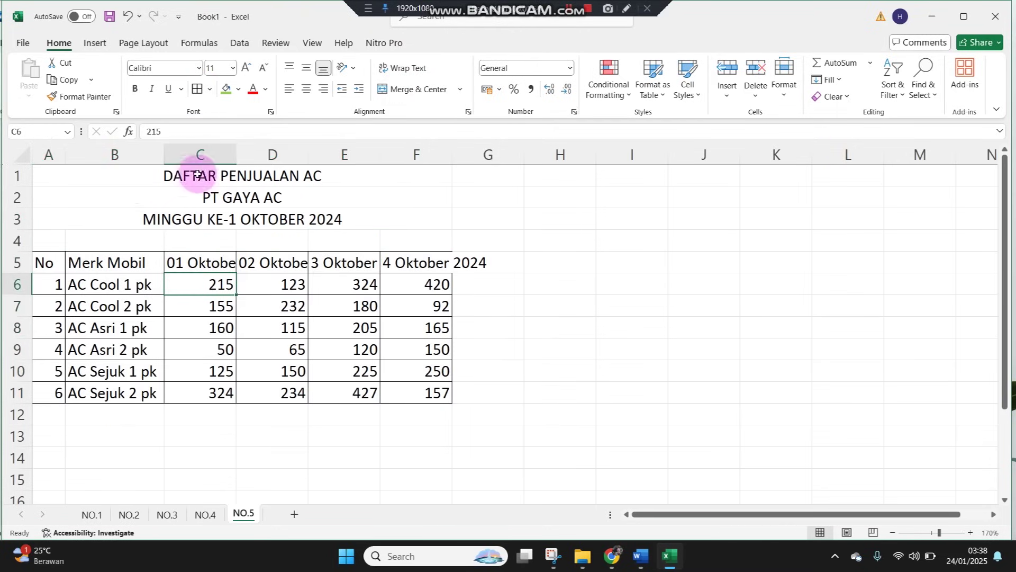
left_click(20, 154)
double_click(65, 154)
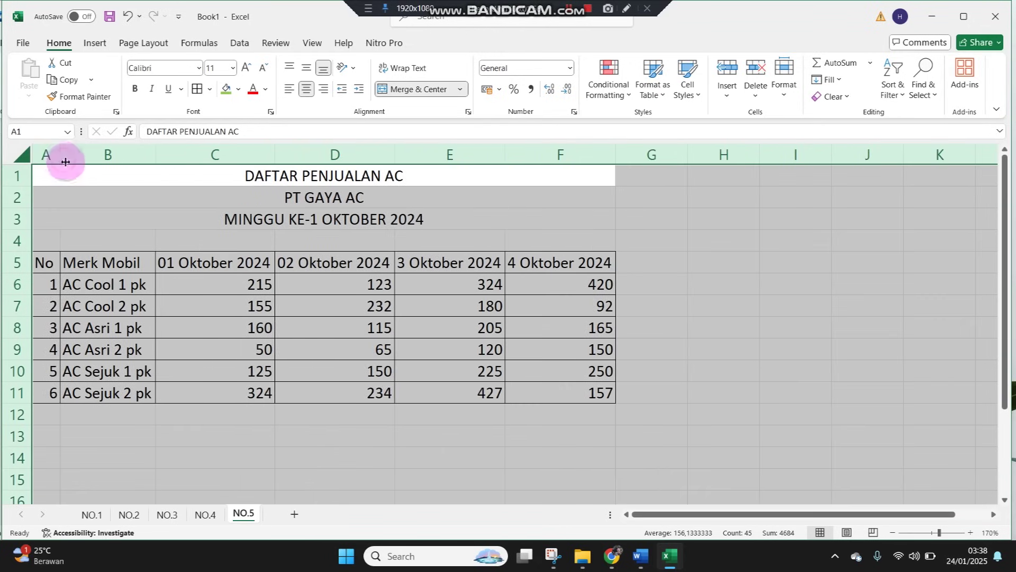
left_click(390, 368)
Centre the sales figures in C6:F11, then select the whole table A5:F11
left_click_drag(254, 284, 562, 399)
left_click(306, 88)
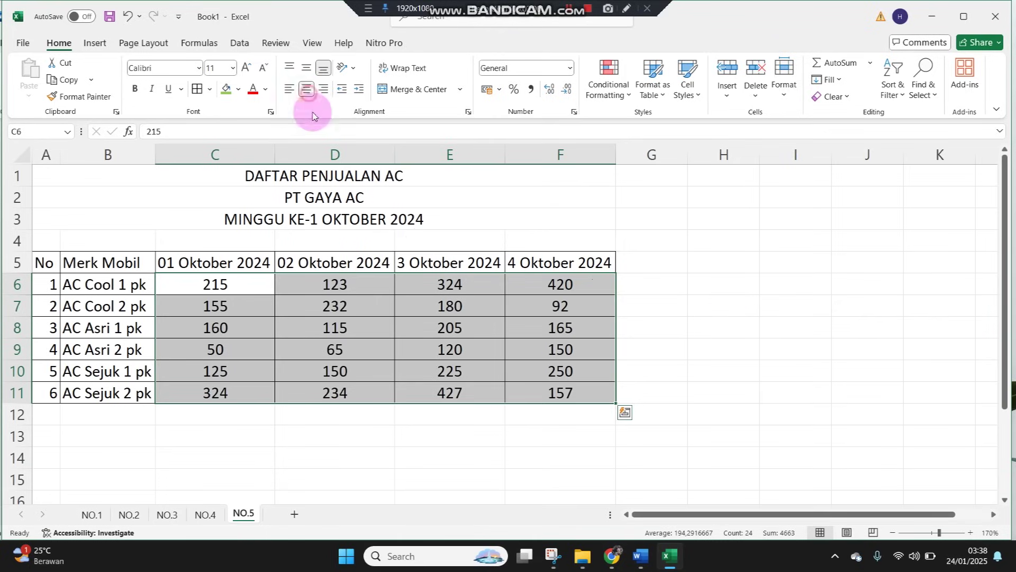
left_click(724, 317)
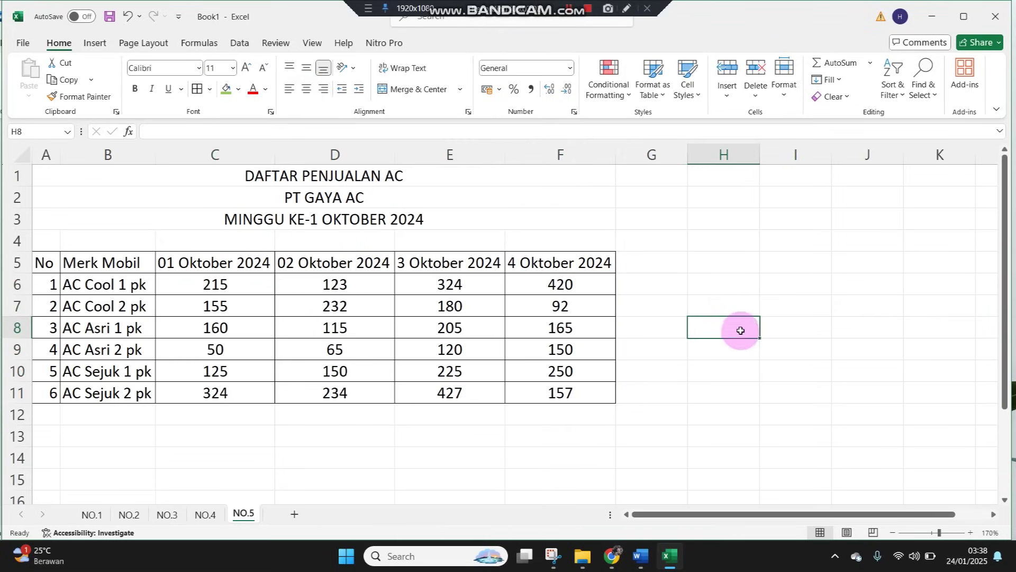
left_click(41, 263)
left_click_drag(89, 276, 535, 397)
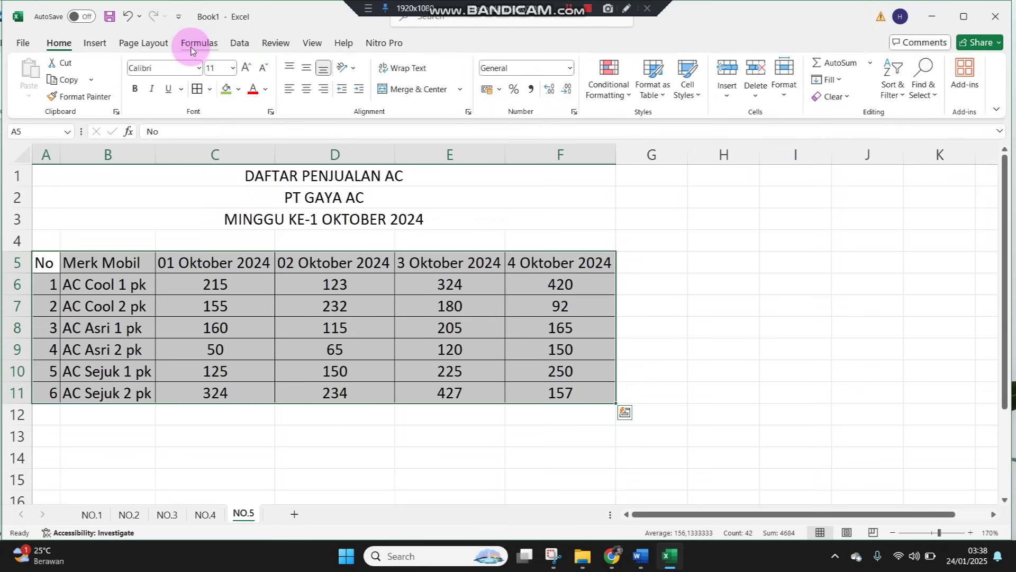
Insert a Clustered Column chart from A5:F11 and drag it next to the table
left_click(94, 44)
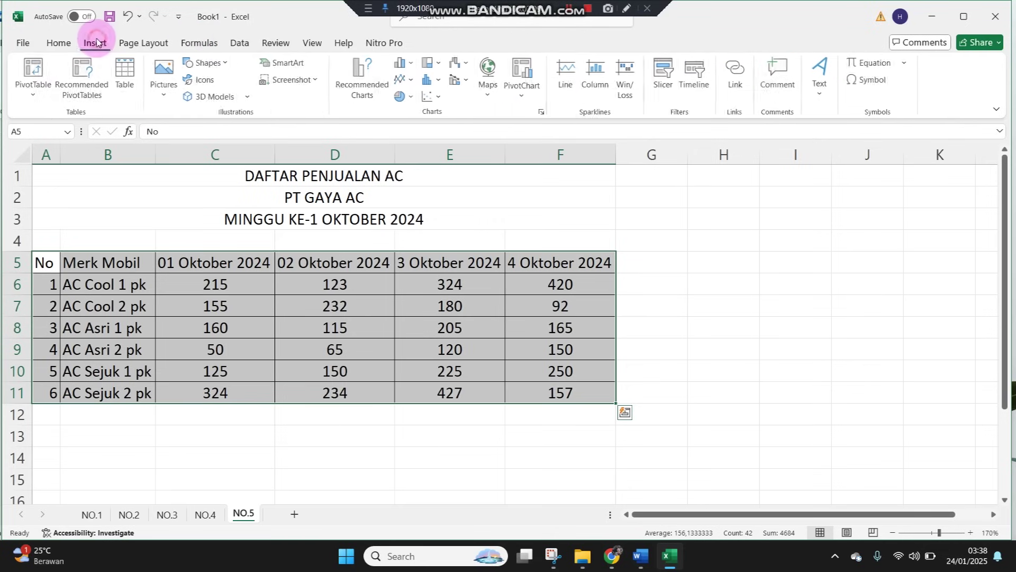
left_click(406, 65)
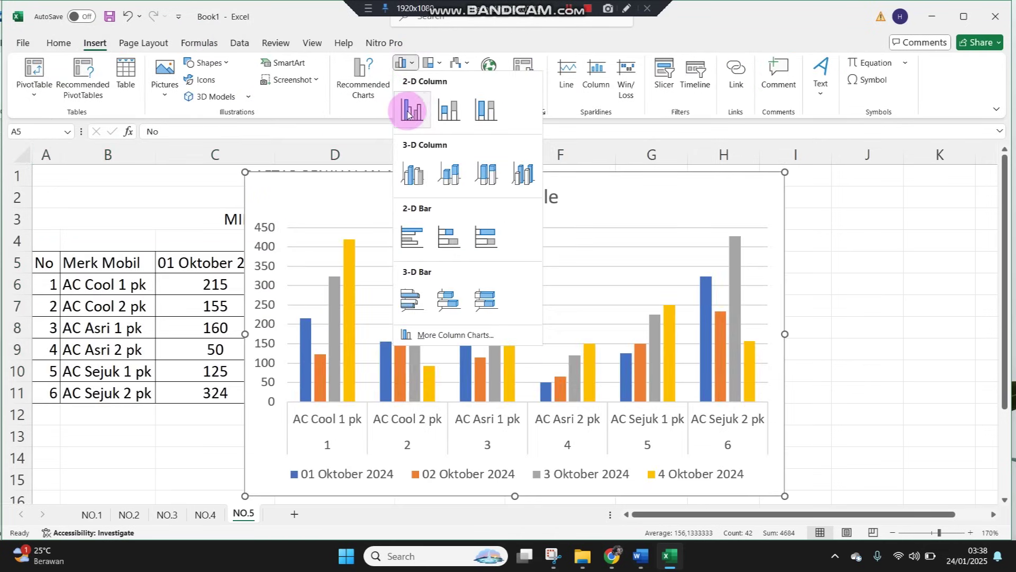
left_click(407, 112)
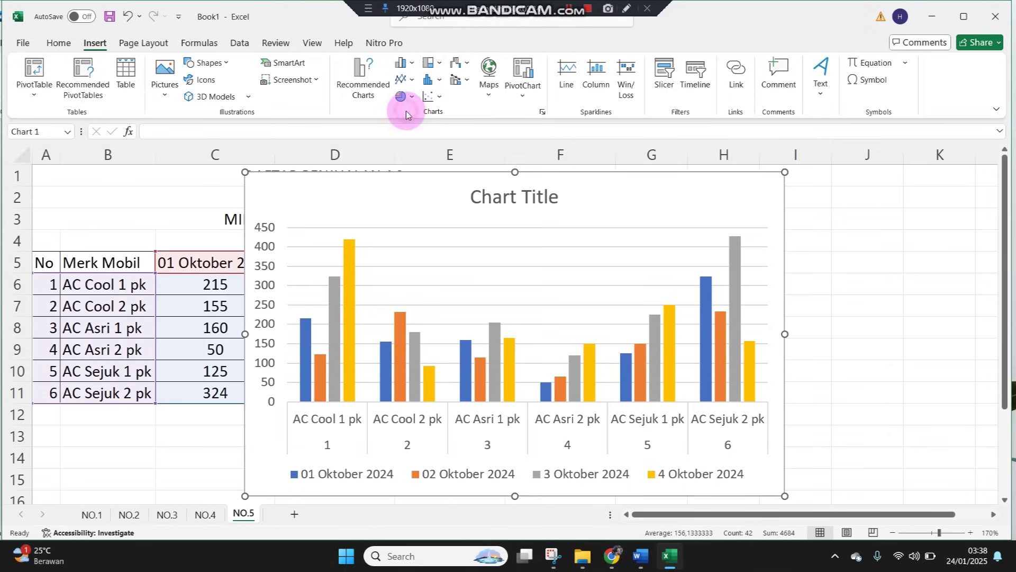
left_click_drag(465, 177, 681, 102)
Replace the Chart Title placeholder with DAFTAR PENJUALAN AC as the first line
double_click(722, 189)
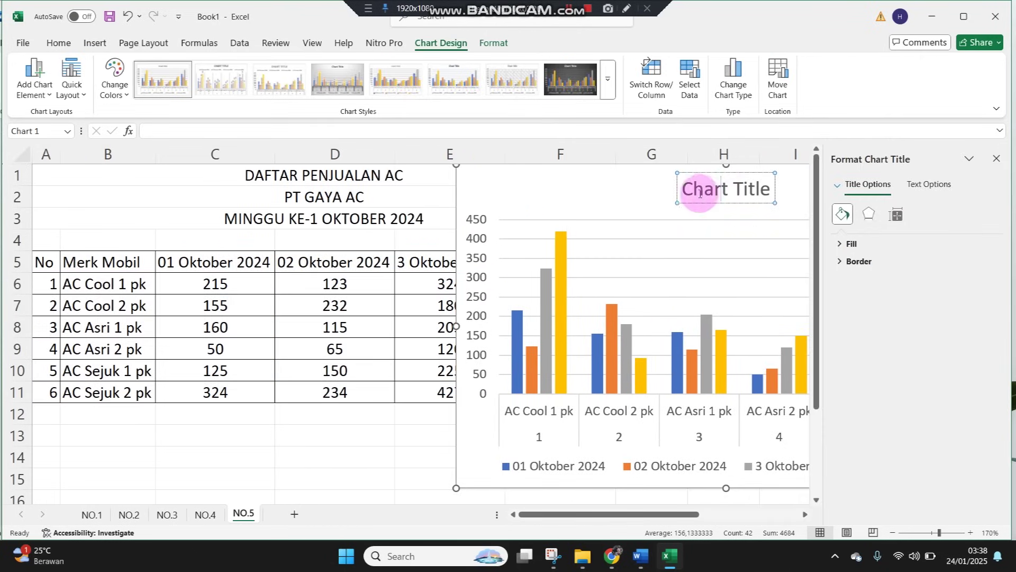
left_click_drag(681, 189, 785, 192)
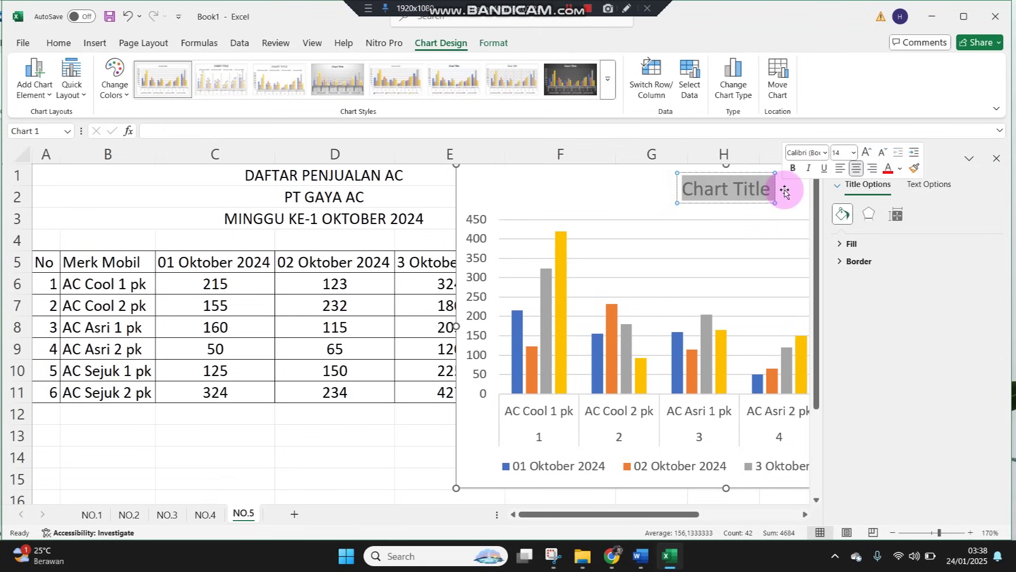
type("da")
key("BackSpace")
key("BackSpace")
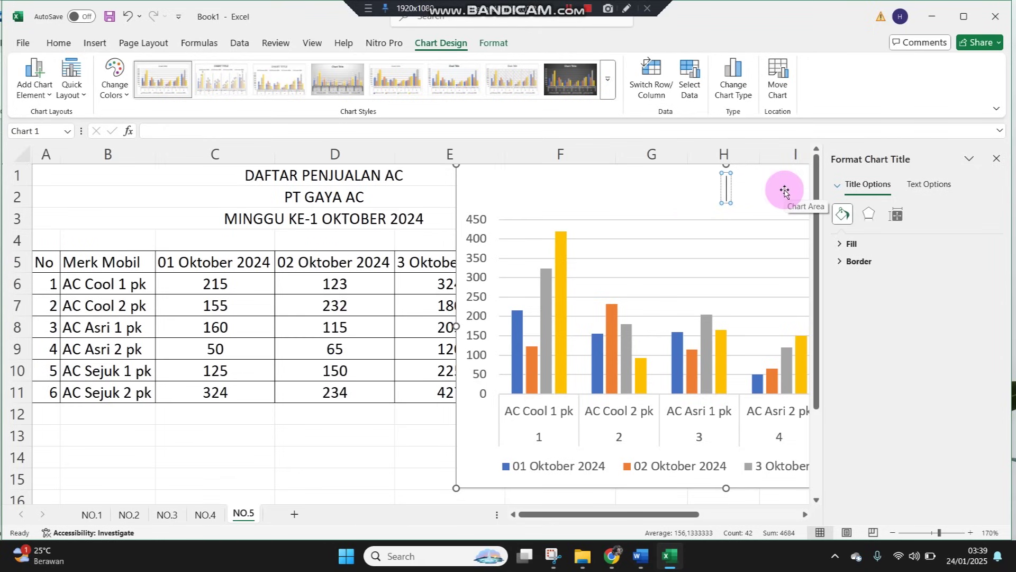
type("DAFTAR PE")
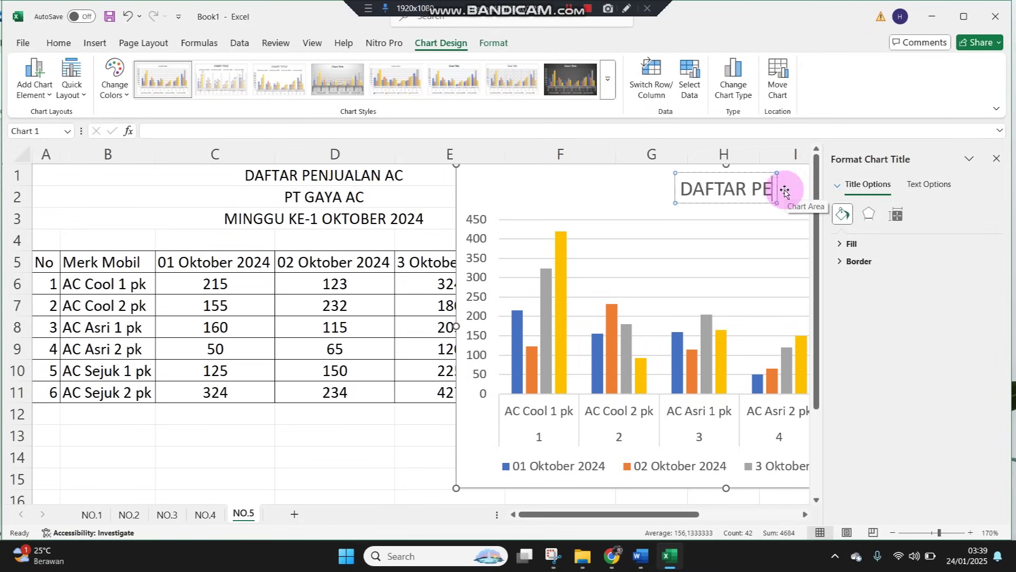
type("NJUALAN AC")
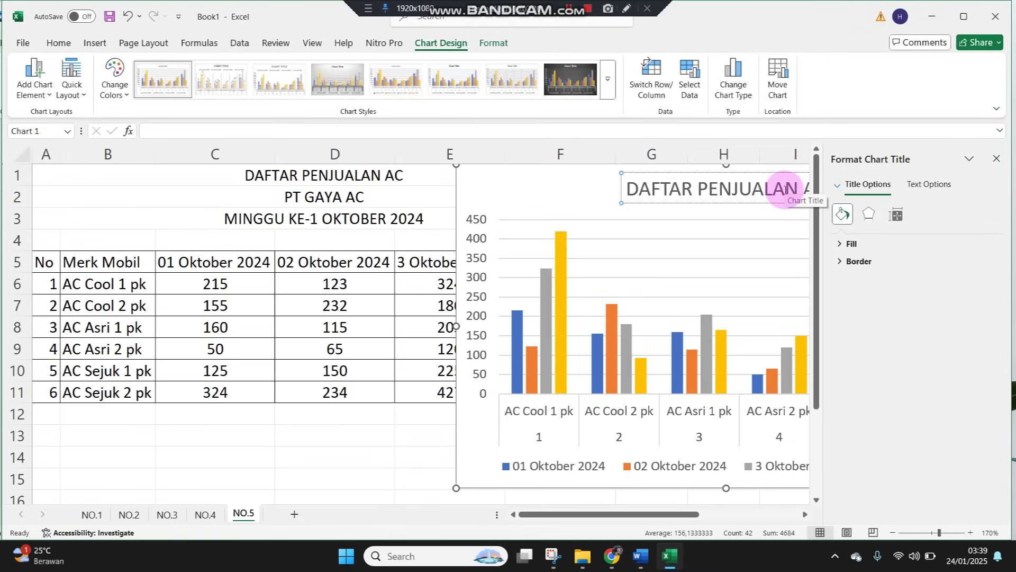
key("Return")
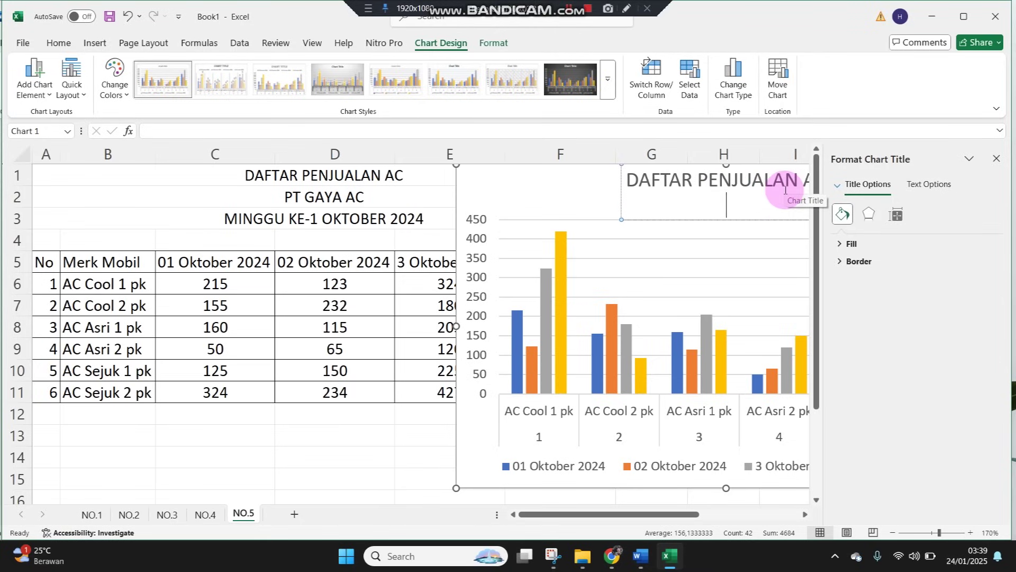
Add PT GAYA AC and MINGGU KE-1 OKTOBER 2024 as the second and third title lines
type("PT GAYA AC")
key("Return")
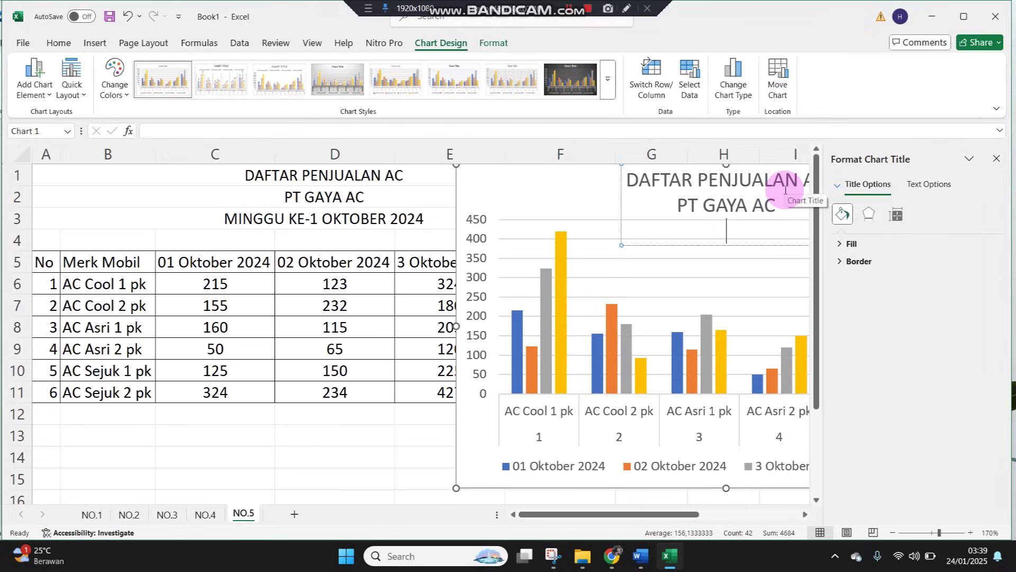
key("BackSpace")
key("Return")
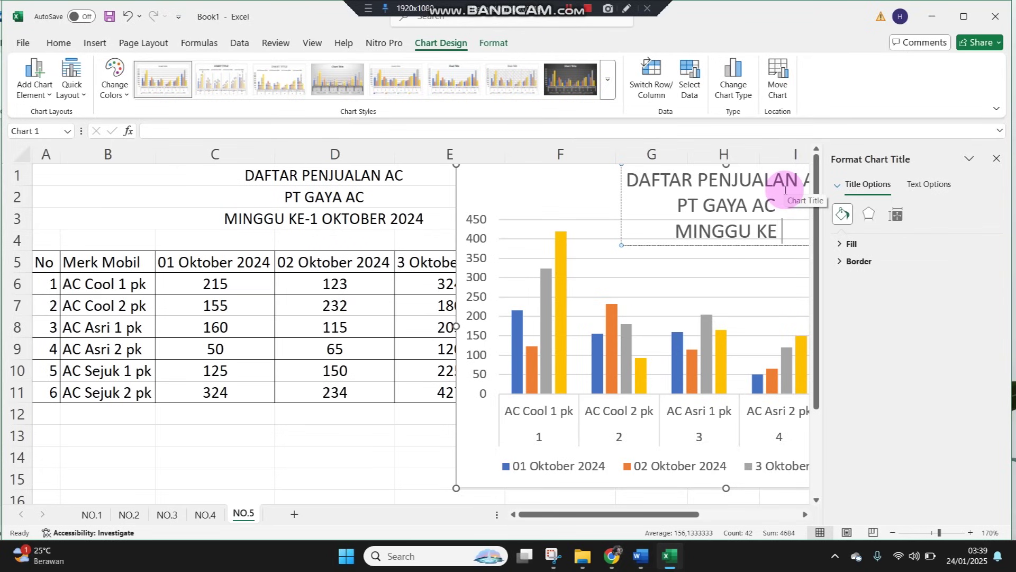
type("BER 2024")
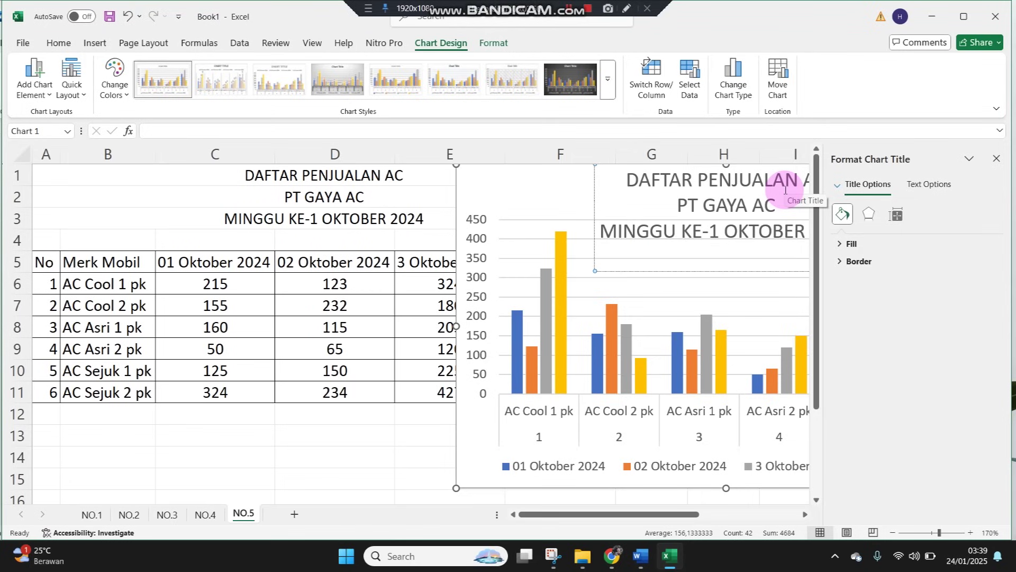
key("BackSpace")
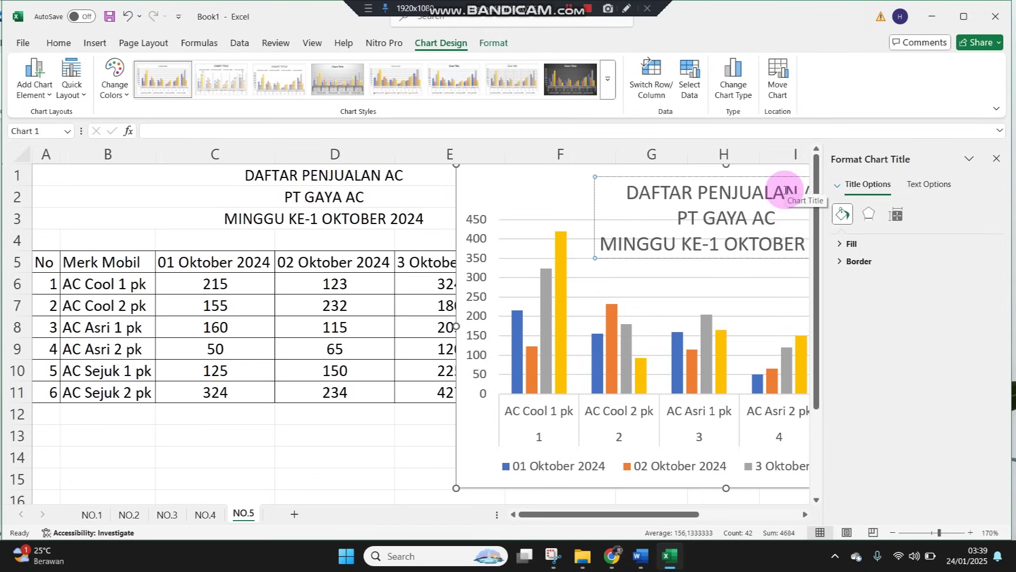
left_click(317, 455)
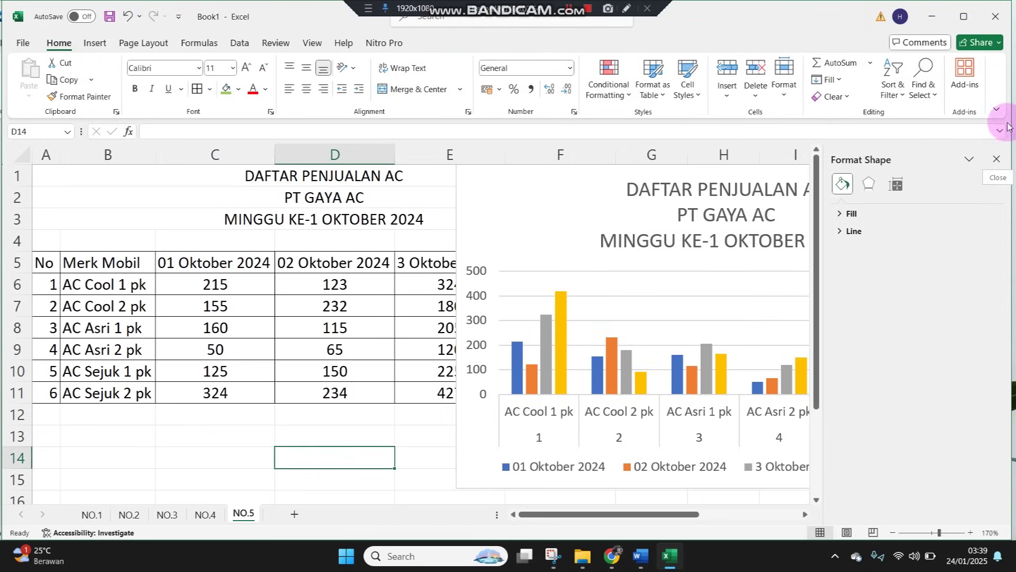
Close the Format pane and give the three-line chart title a smaller font size
left_click(997, 159)
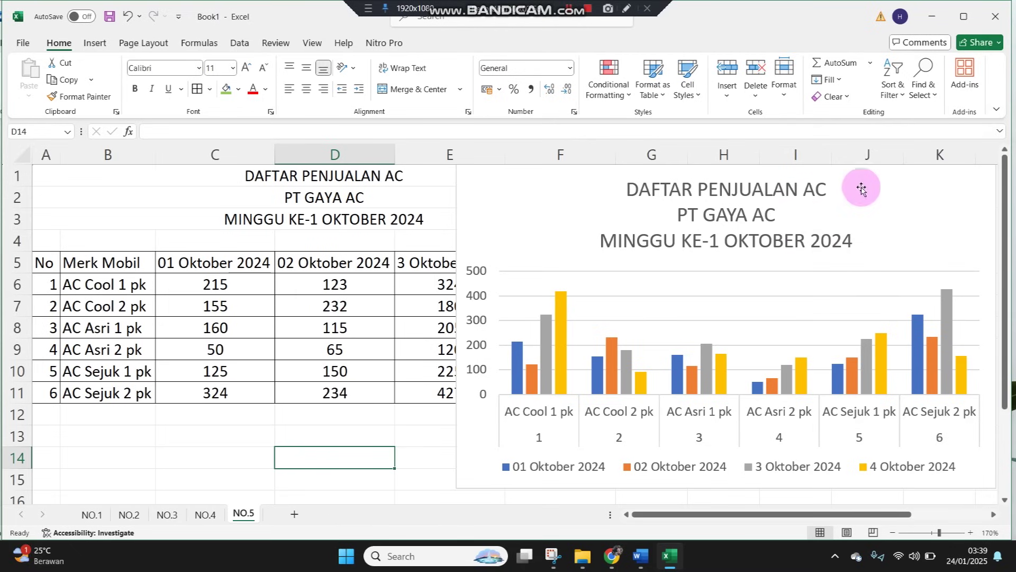
left_click(836, 222)
left_click_drag(624, 190, 892, 237)
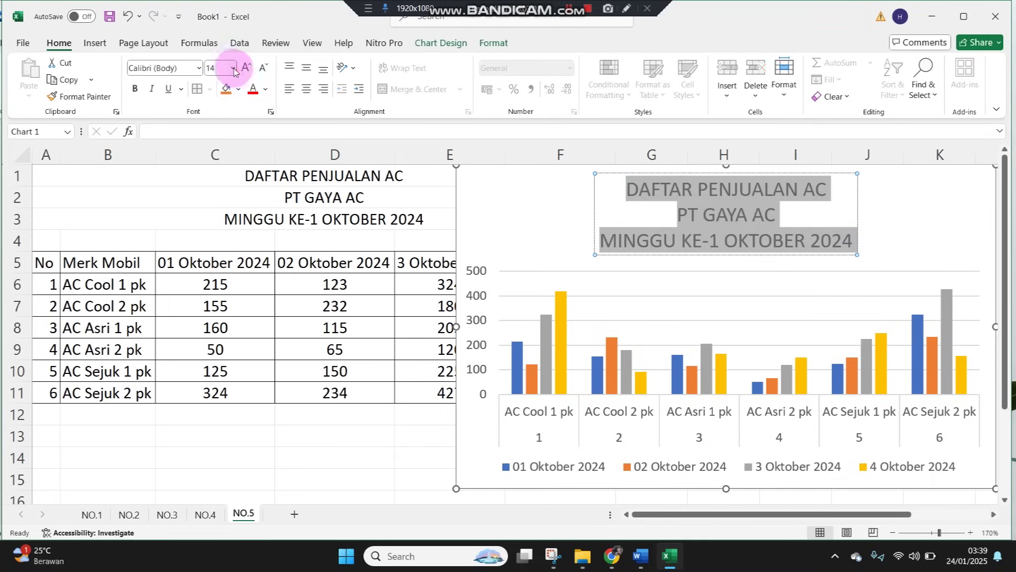
left_click(234, 68)
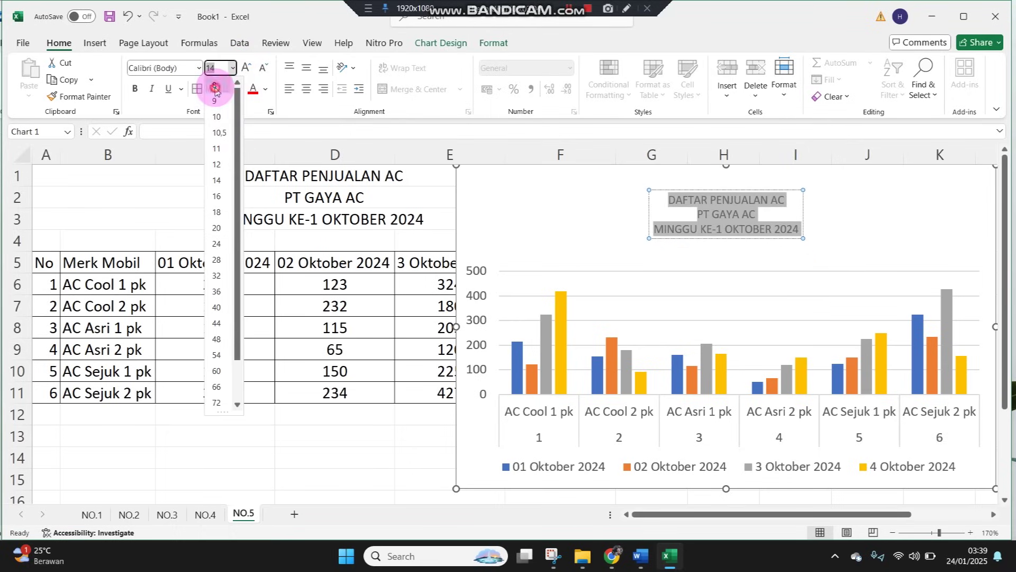
left_click(215, 90)
left_click(412, 436)
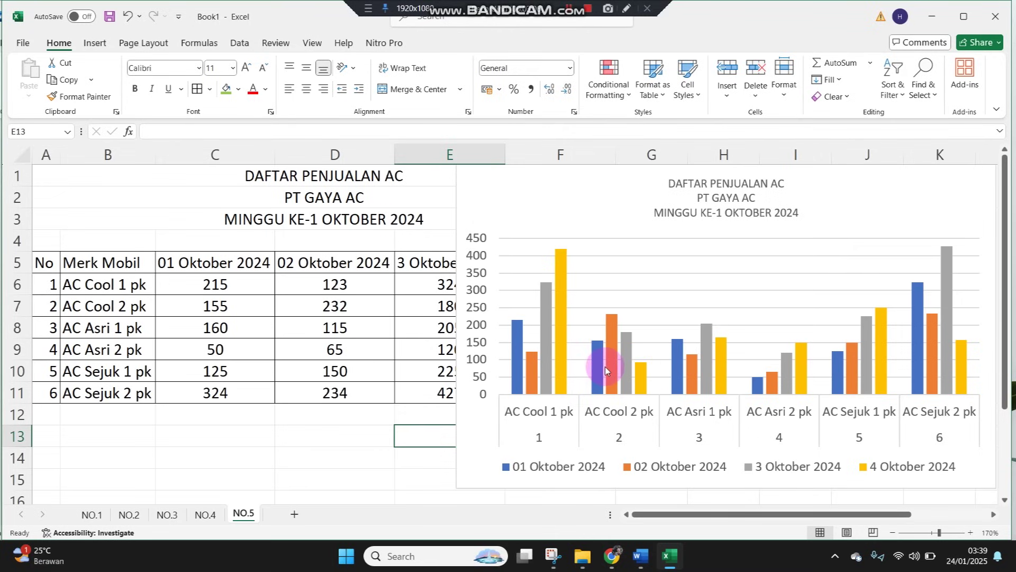
Move the chart right so it starts at column F and zoom out to 140%
left_click(334, 434)
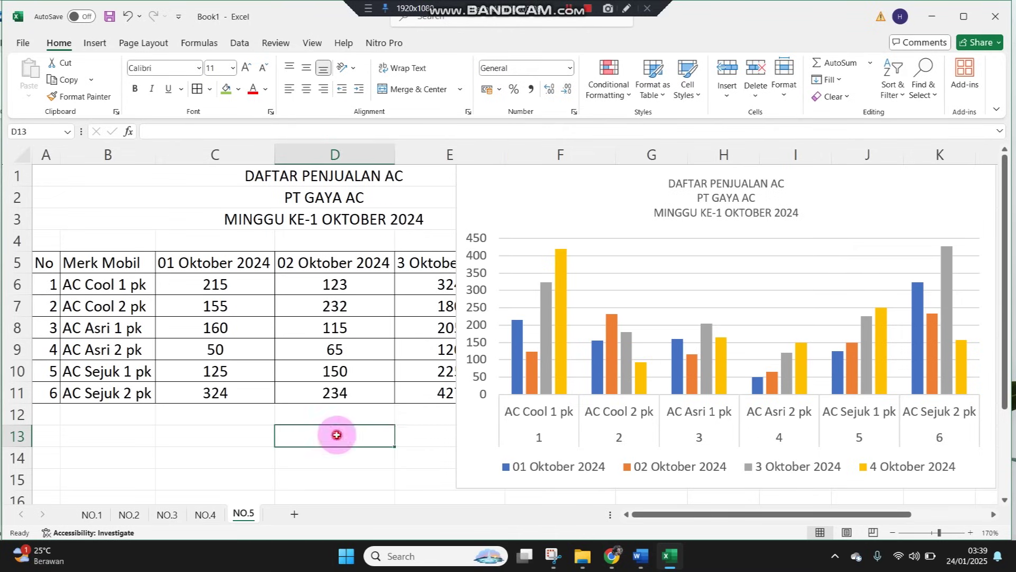
left_click(623, 206)
left_click_drag(622, 206, 783, 202)
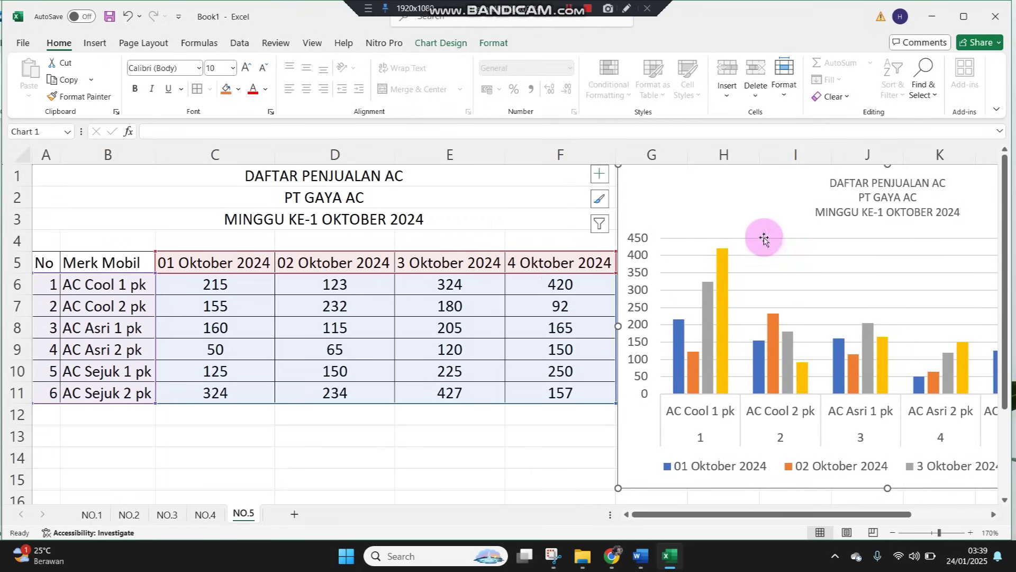
left_click(523, 458)
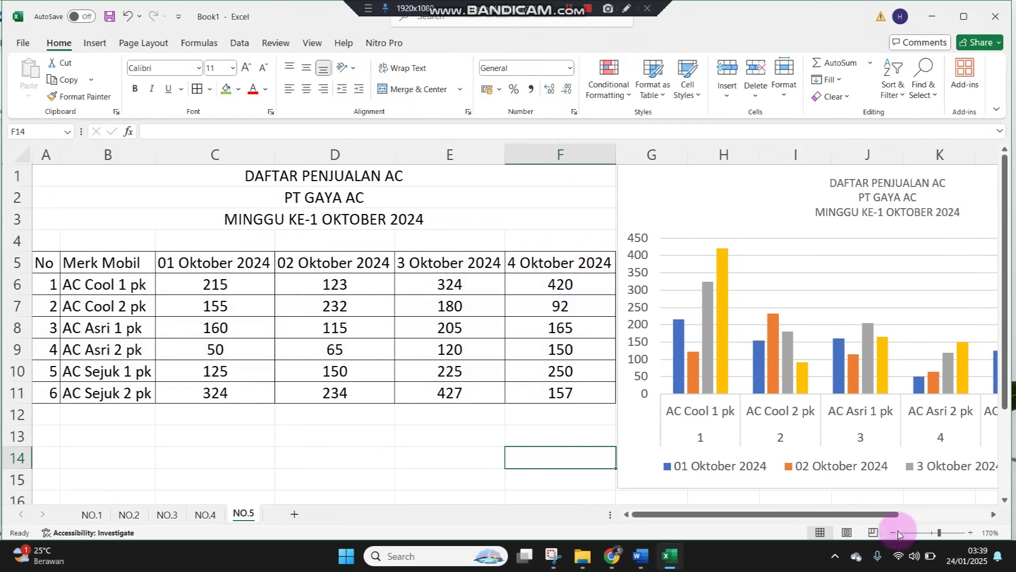
left_click(894, 533)
left_click(894, 532)
left_click(894, 533)
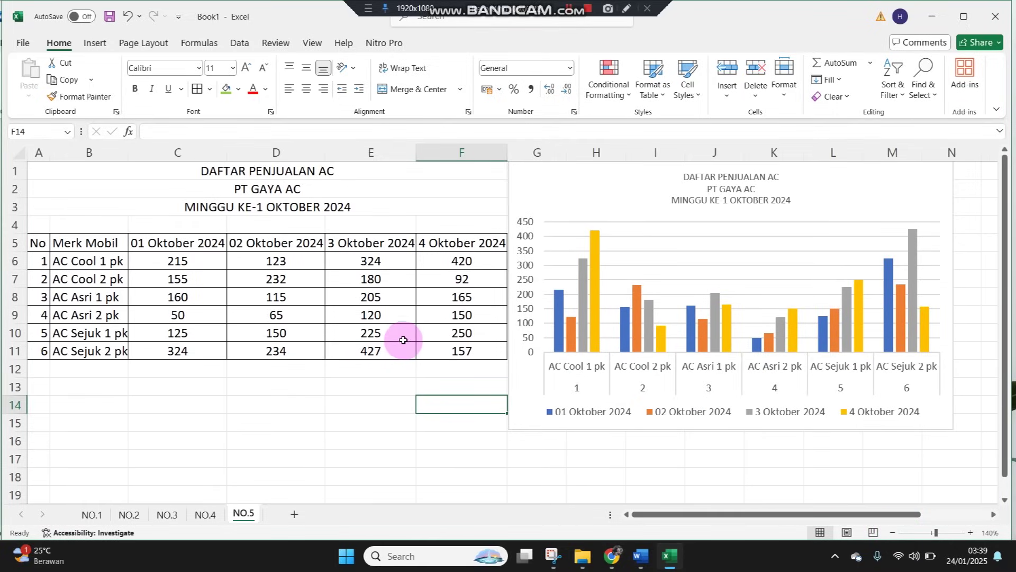
left_click(335, 436)
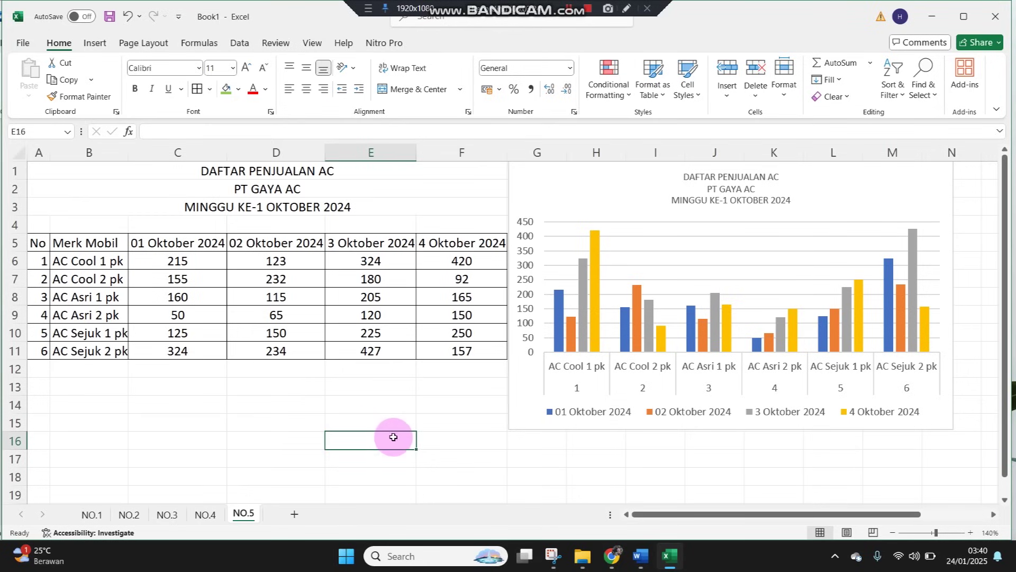
left_click(640, 555)
scroll(420, 465, "down", 10)
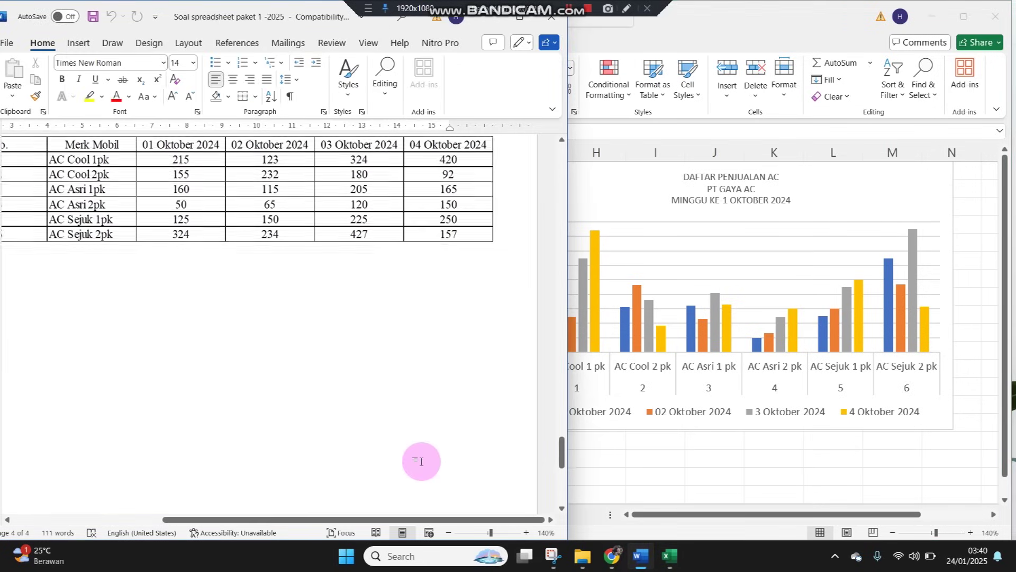
scroll(418, 478, "up", 10)
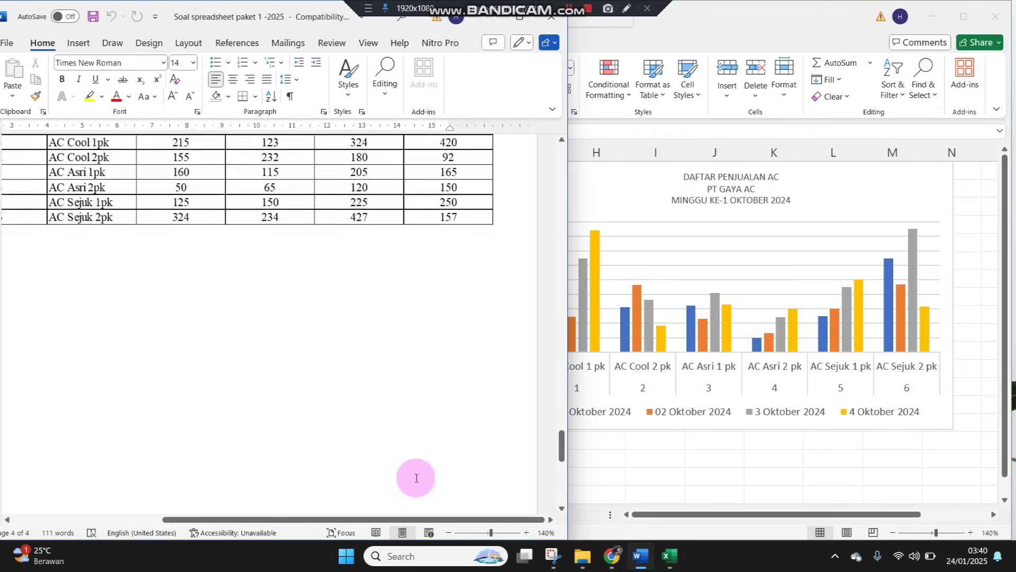
scroll(417, 478, "up", 5)
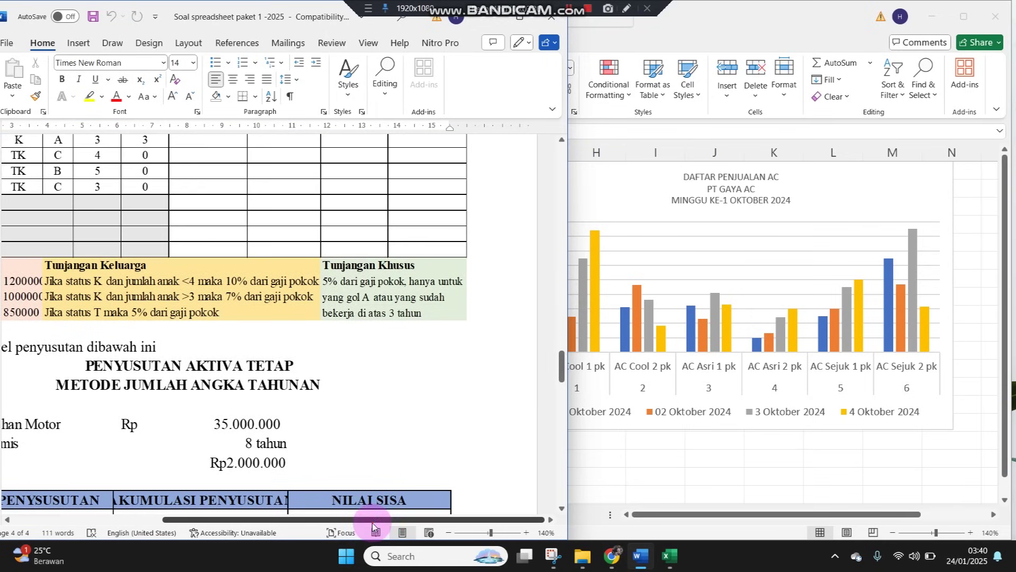
left_click_drag(371, 519, 271, 517)
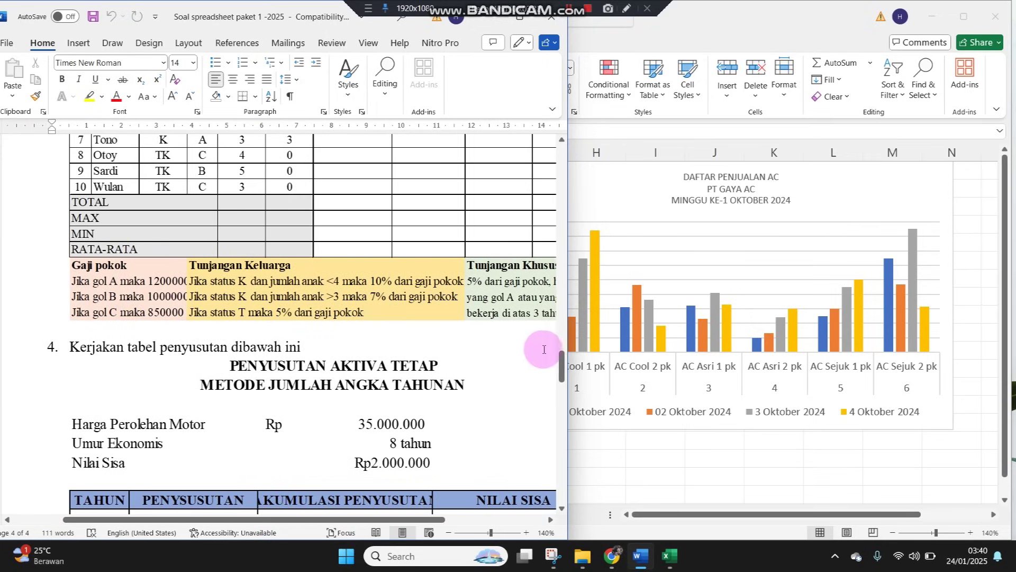
left_click_drag(561, 376, 571, 147)
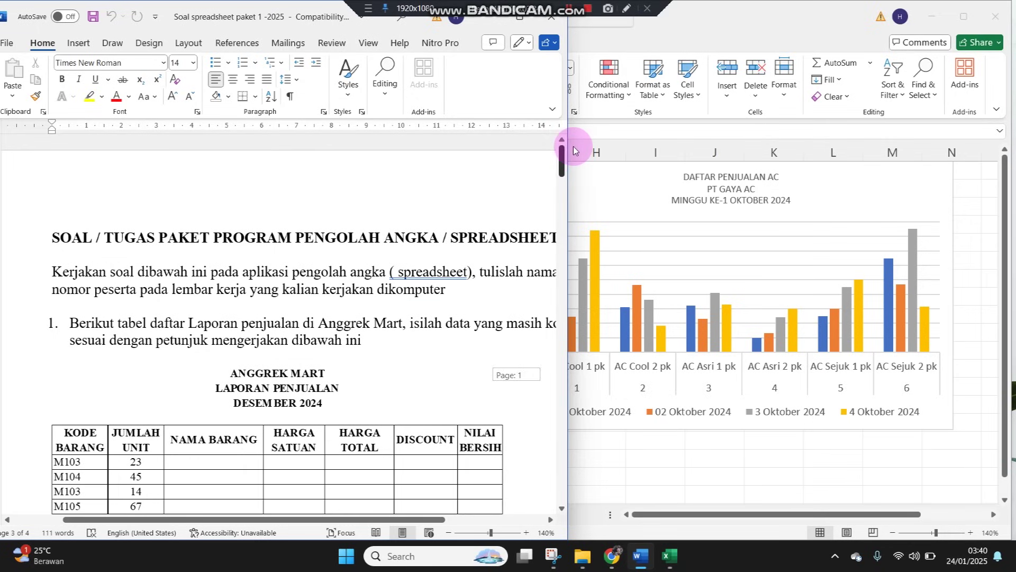
left_click(909, 462)
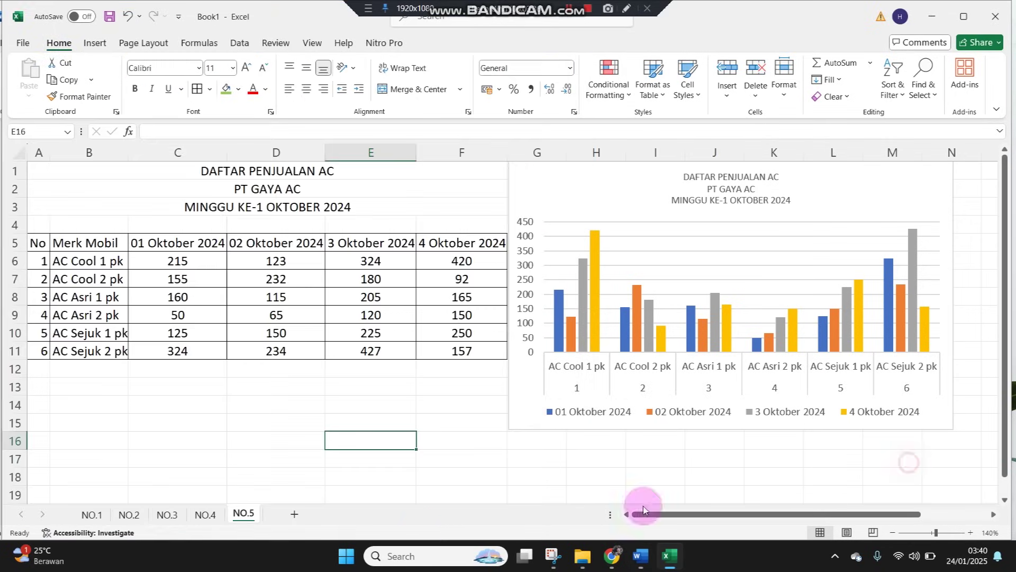
left_click(92, 514)
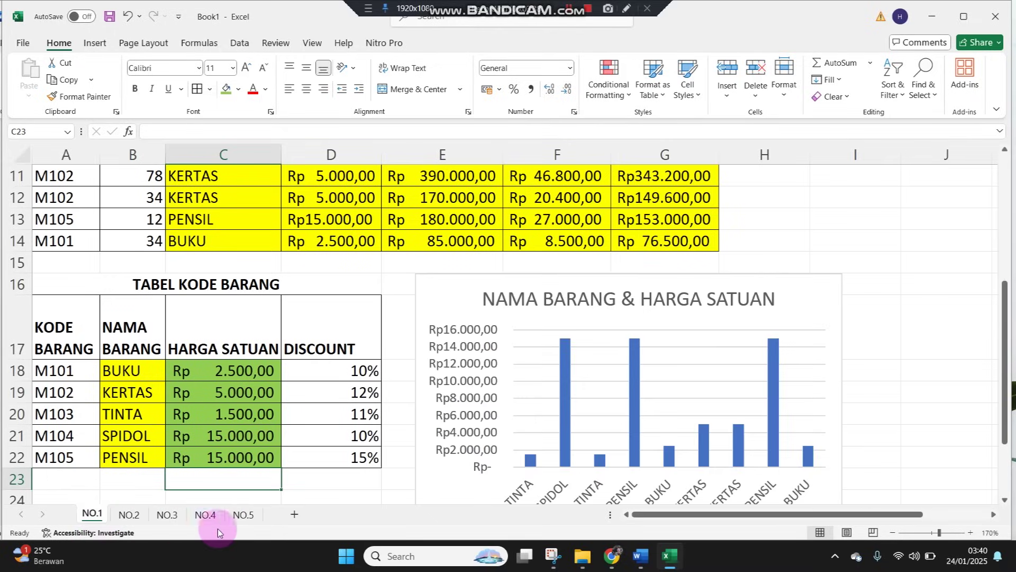
left_click(243, 514)
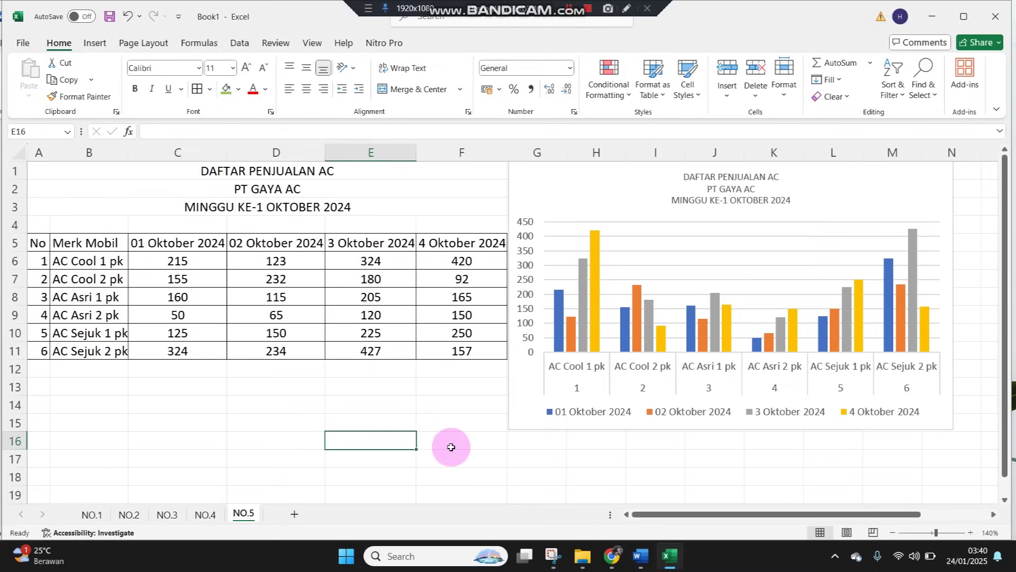
left_click(970, 533)
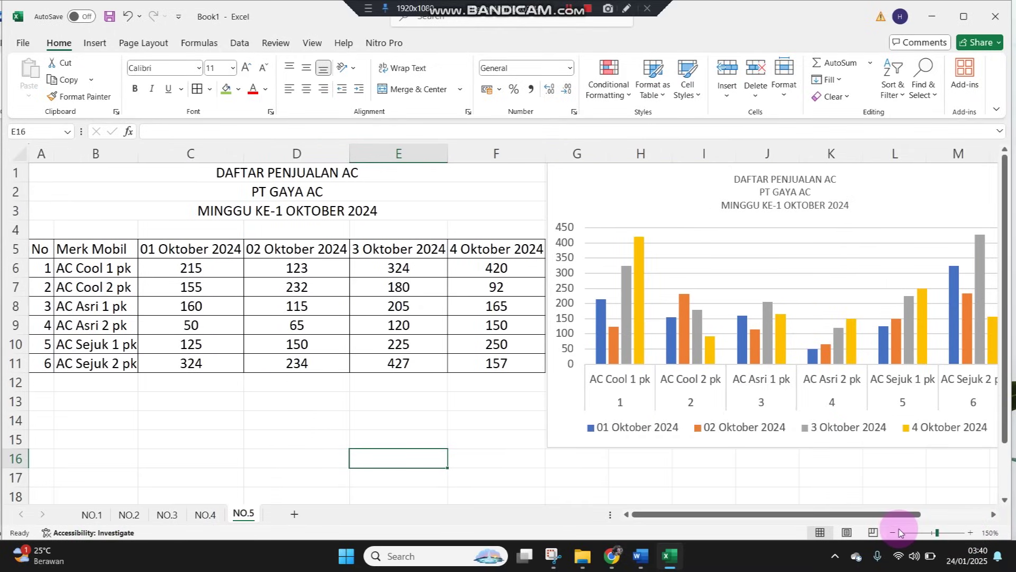
left_click(893, 532)
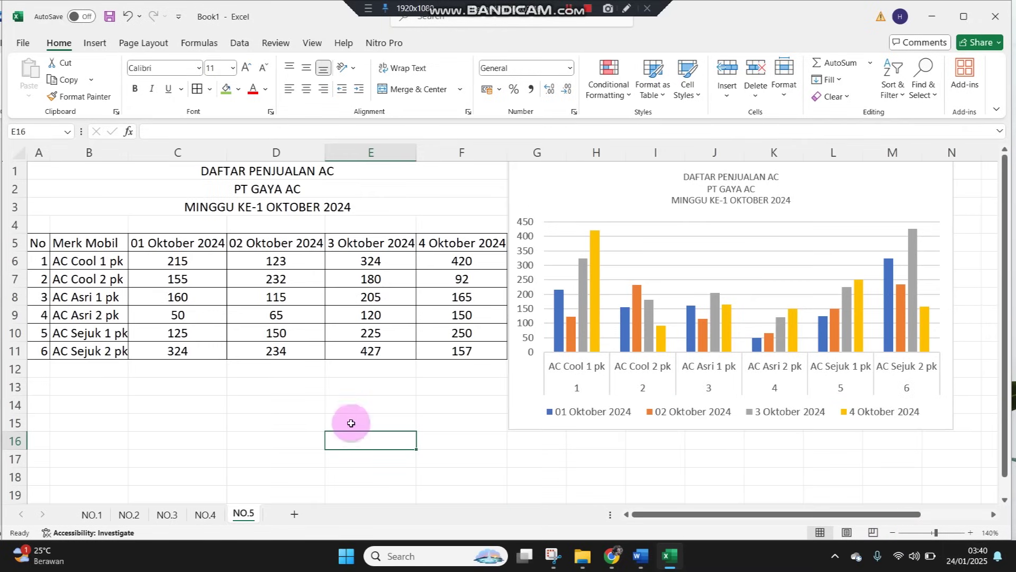